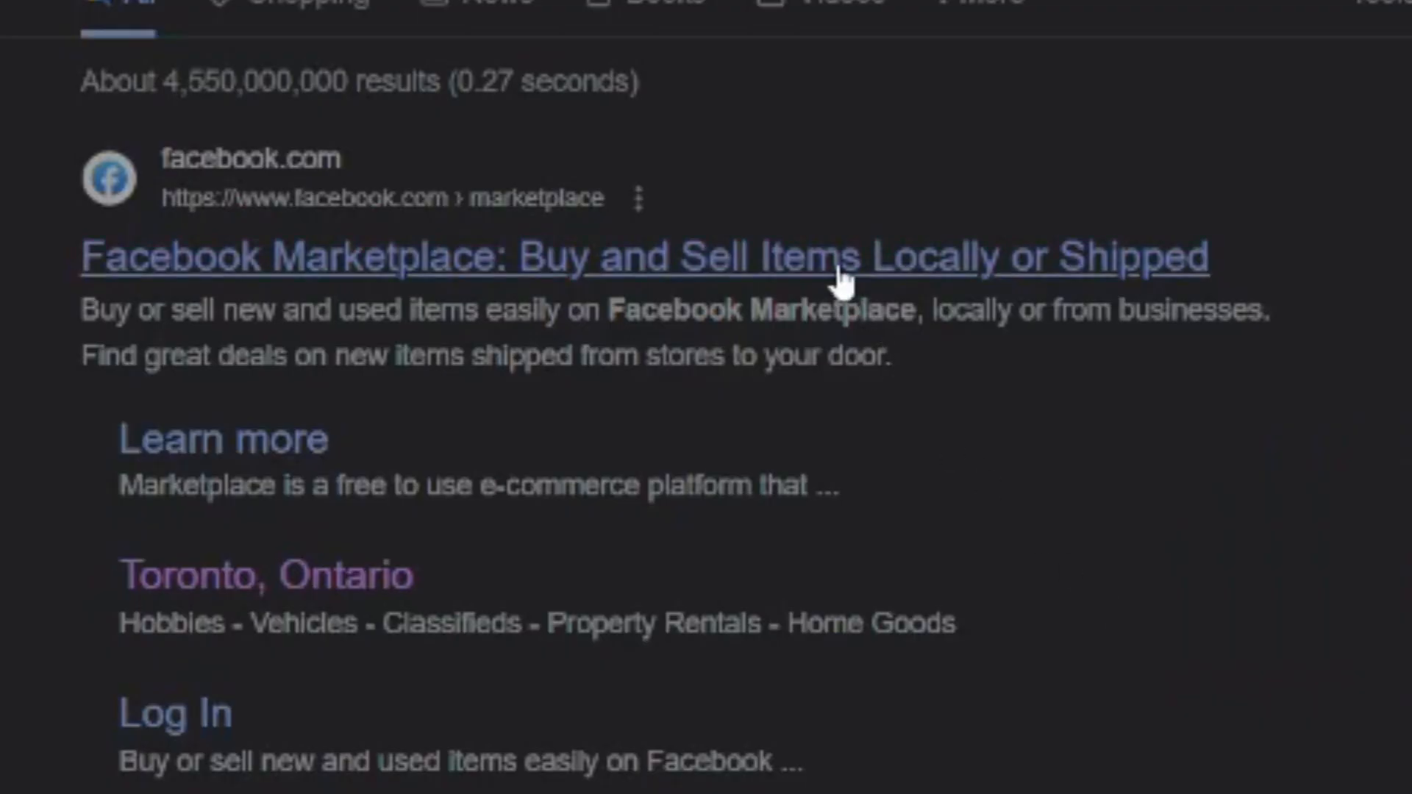
Open Facebook Marketplace, search it for "motor vehicle" and open the 1989 Mazda 626 listing
left_click(842, 272)
left_click(444, 286)
type("motor vehicle")
key("Return")
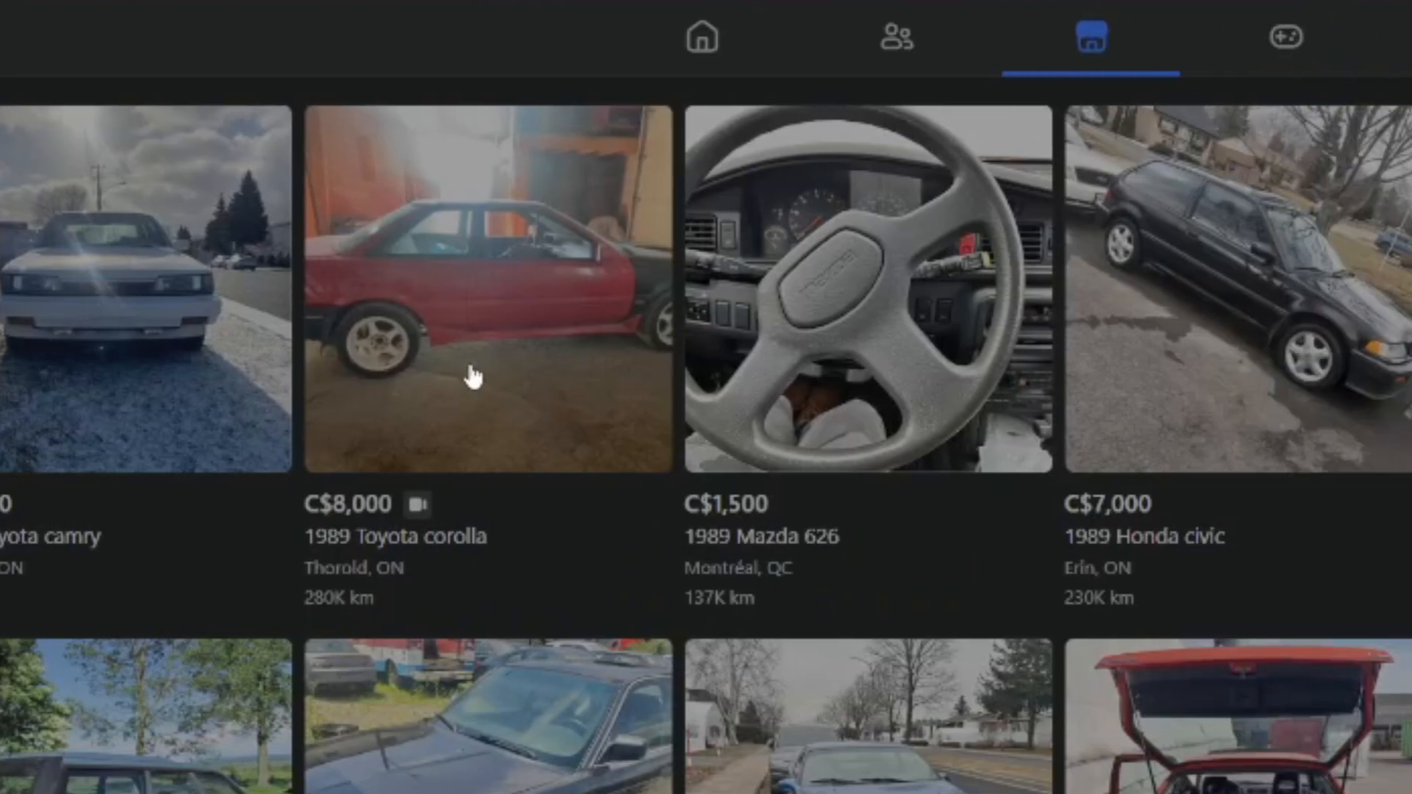
left_click(940, 378)
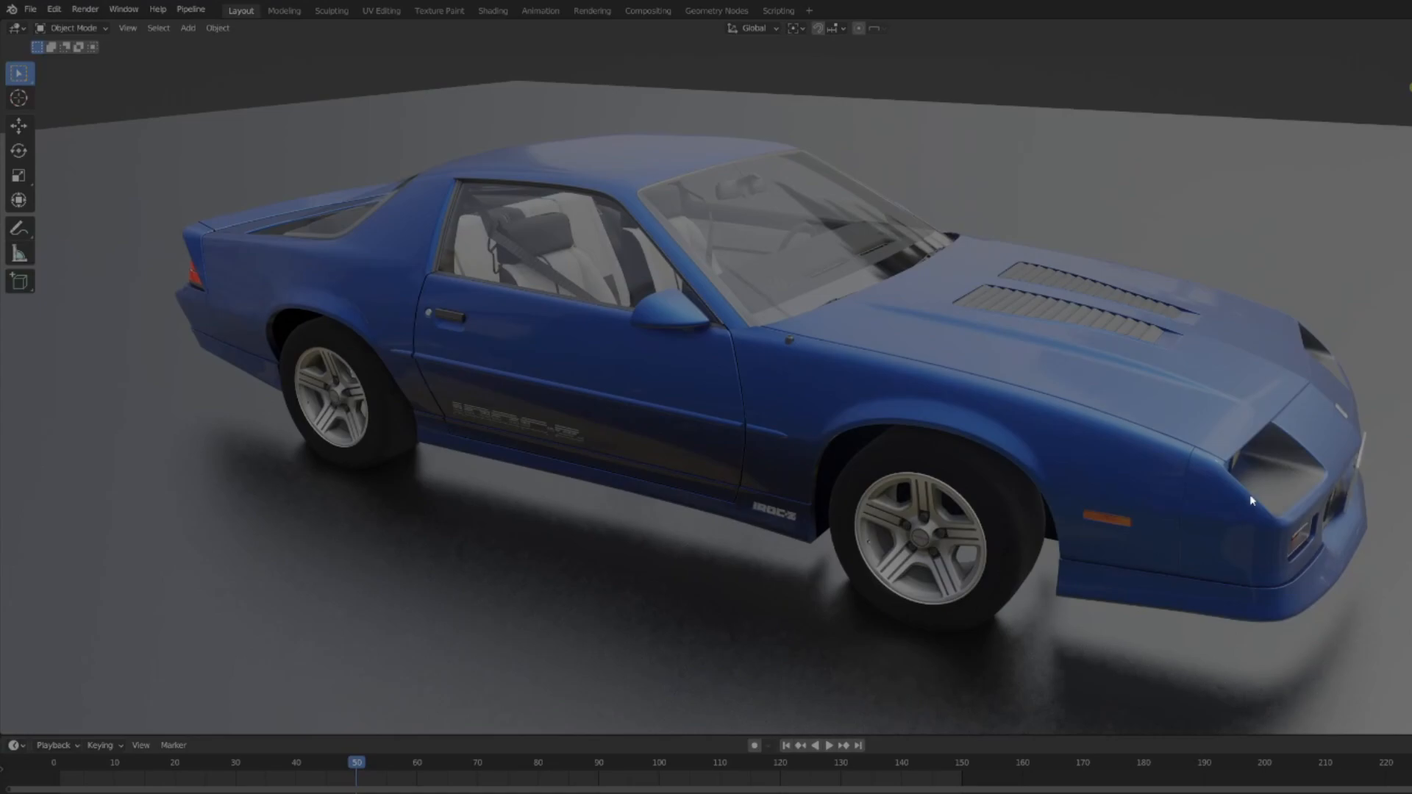
Switch to Blender and examine the blue Camaro model from the side and front with viewport overlays shown
middle_click_drag(1279, 494, 1313, 473)
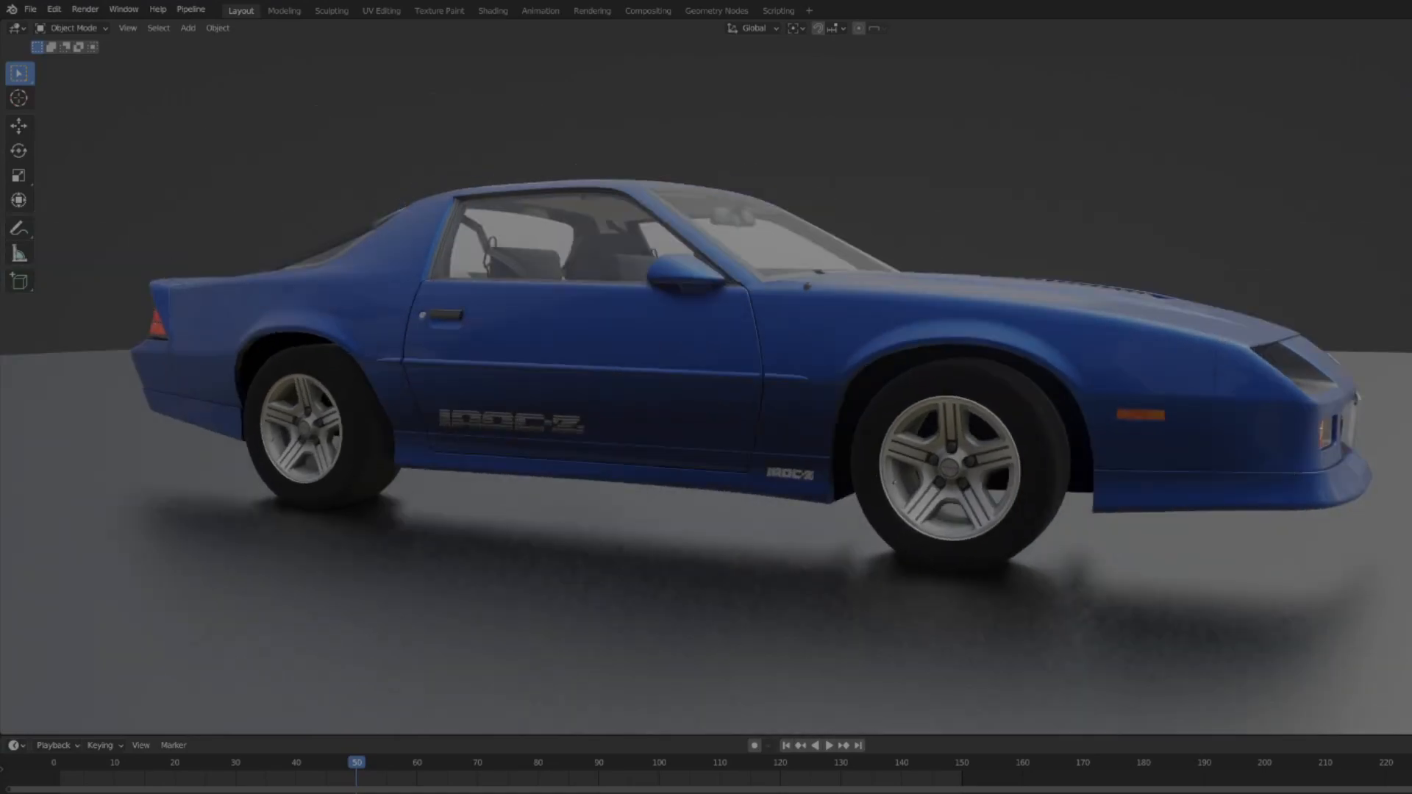
mouse_move(1361, 500)
middle_mouse_down()
mouse_move(1346, 503)
mouse_move(1369, 504)
middle_mouse_up()
key("shift+alt+z")
middle_click_drag(1122, 437, 1074, 451)
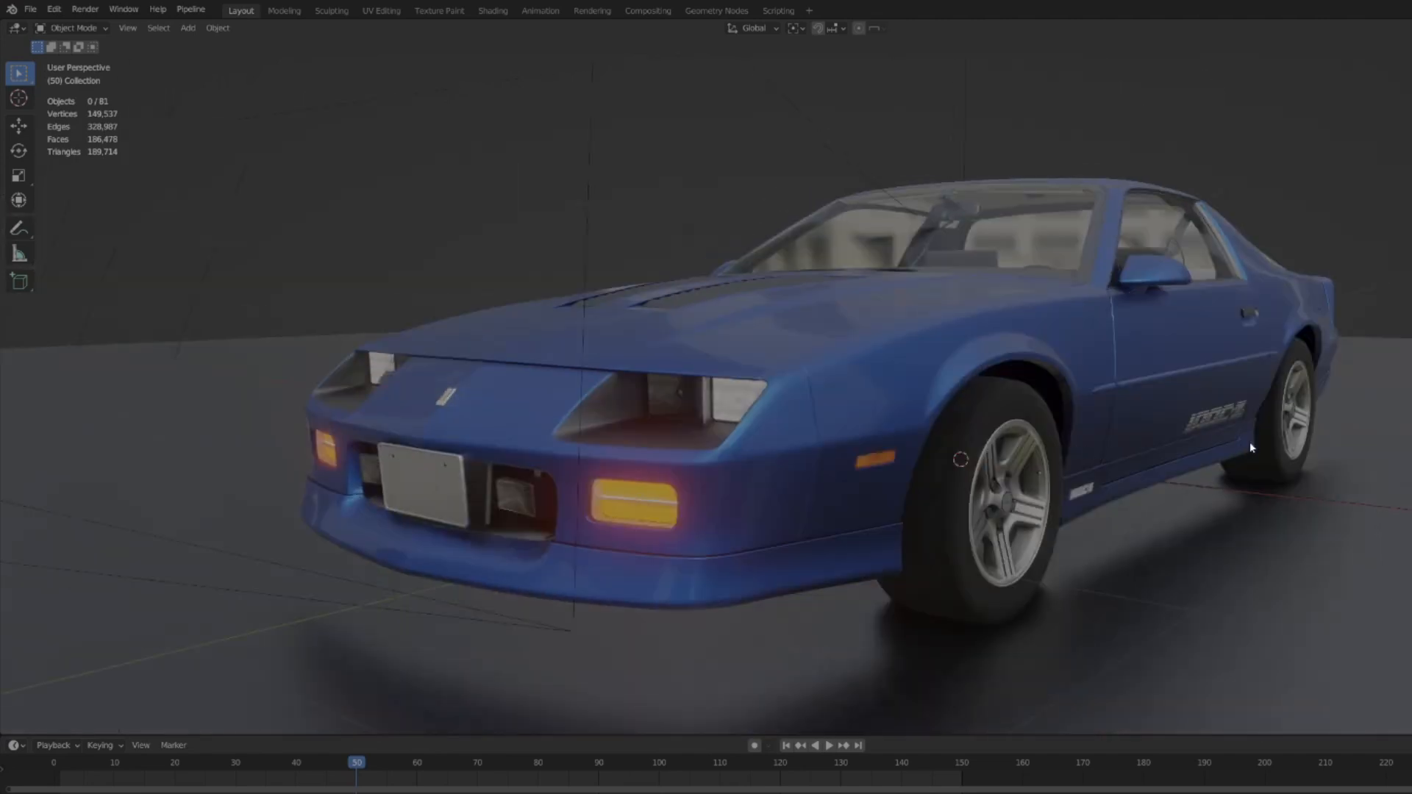
scroll(1251, 446, "down", 4)
middle_click_drag(1254, 444, 1072, 516)
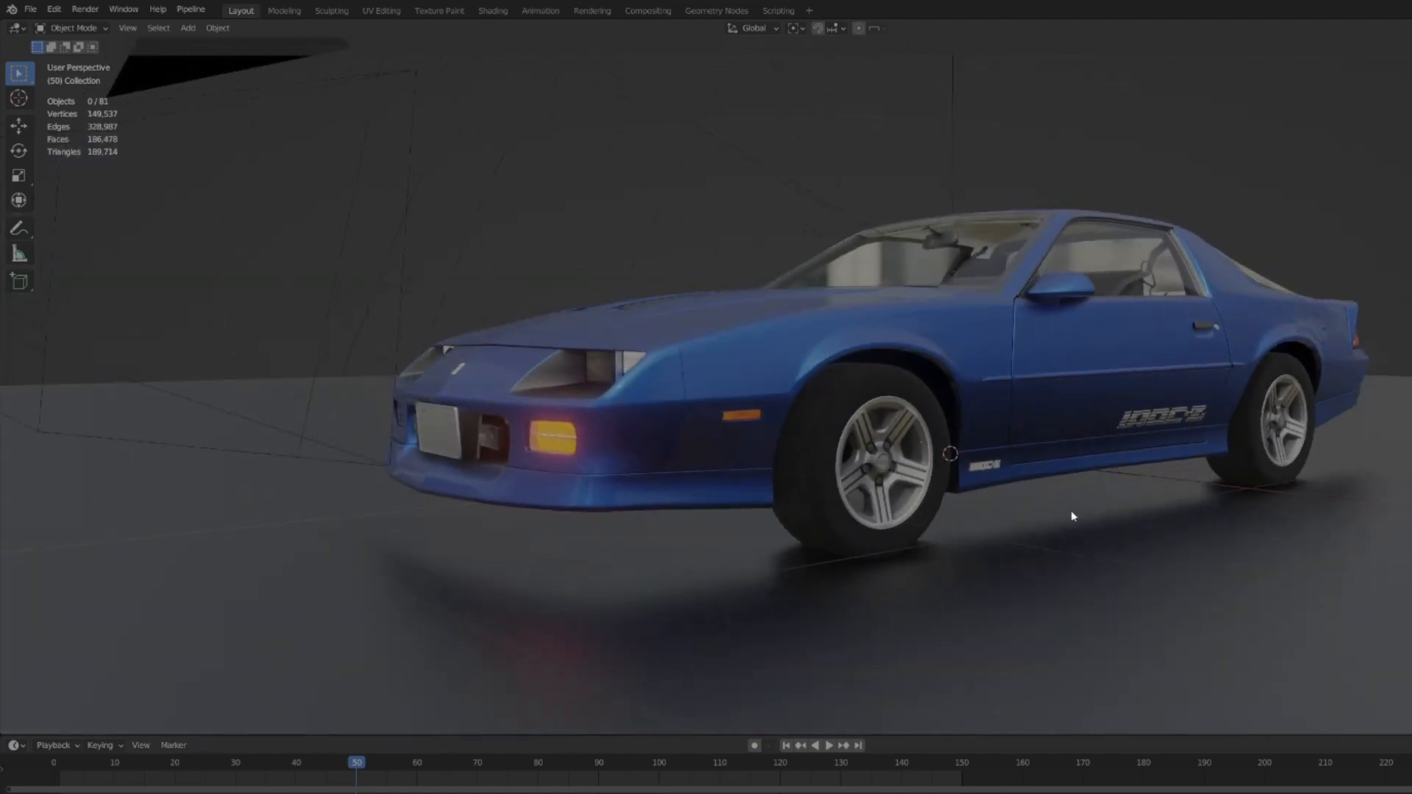
middle_click_drag(1197, 552, 1002, 457)
scroll(928, 427, "down", 2)
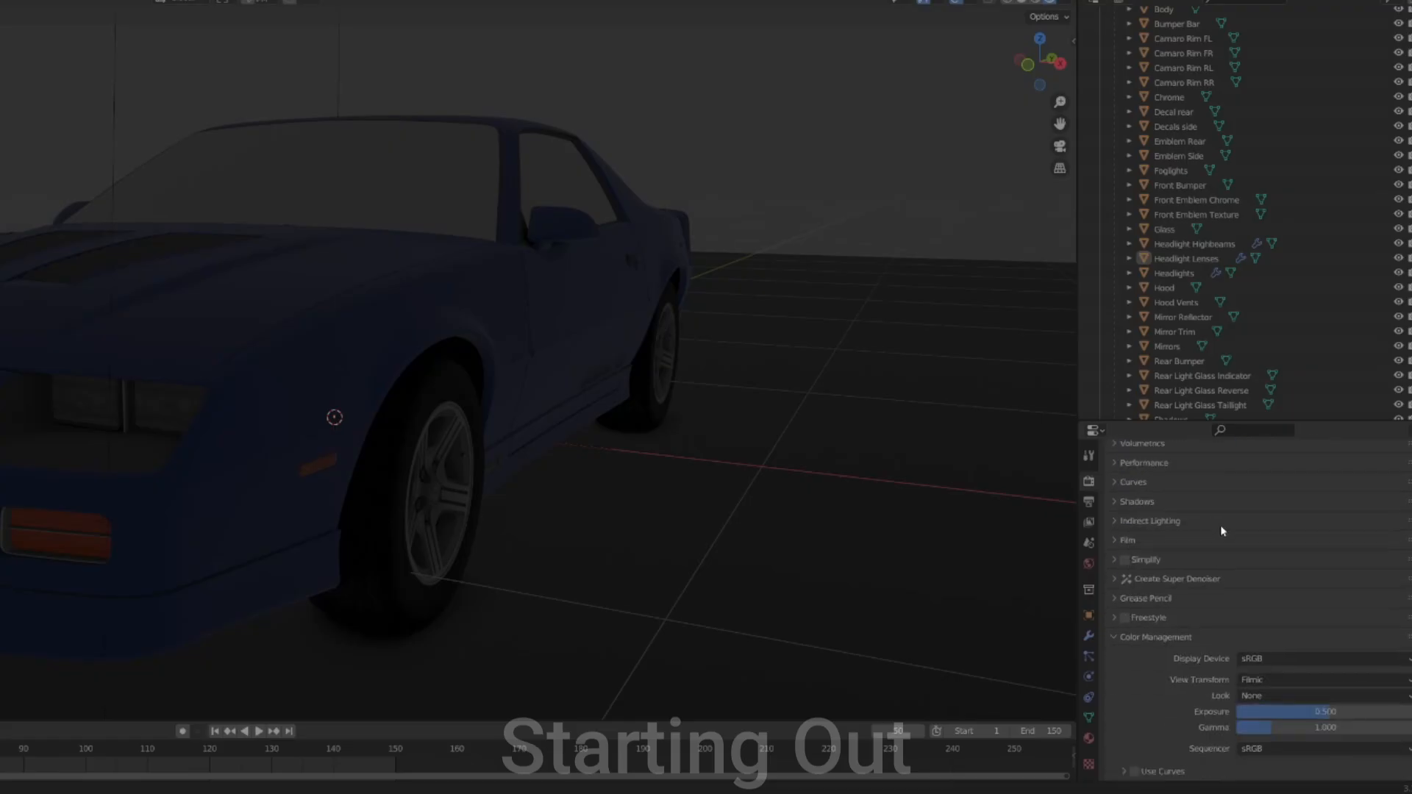
Set the scene's colour management view transform to Standard
left_click(1282, 681)
left_click(1281, 697)
middle_click_drag(530, 479, 391, 403)
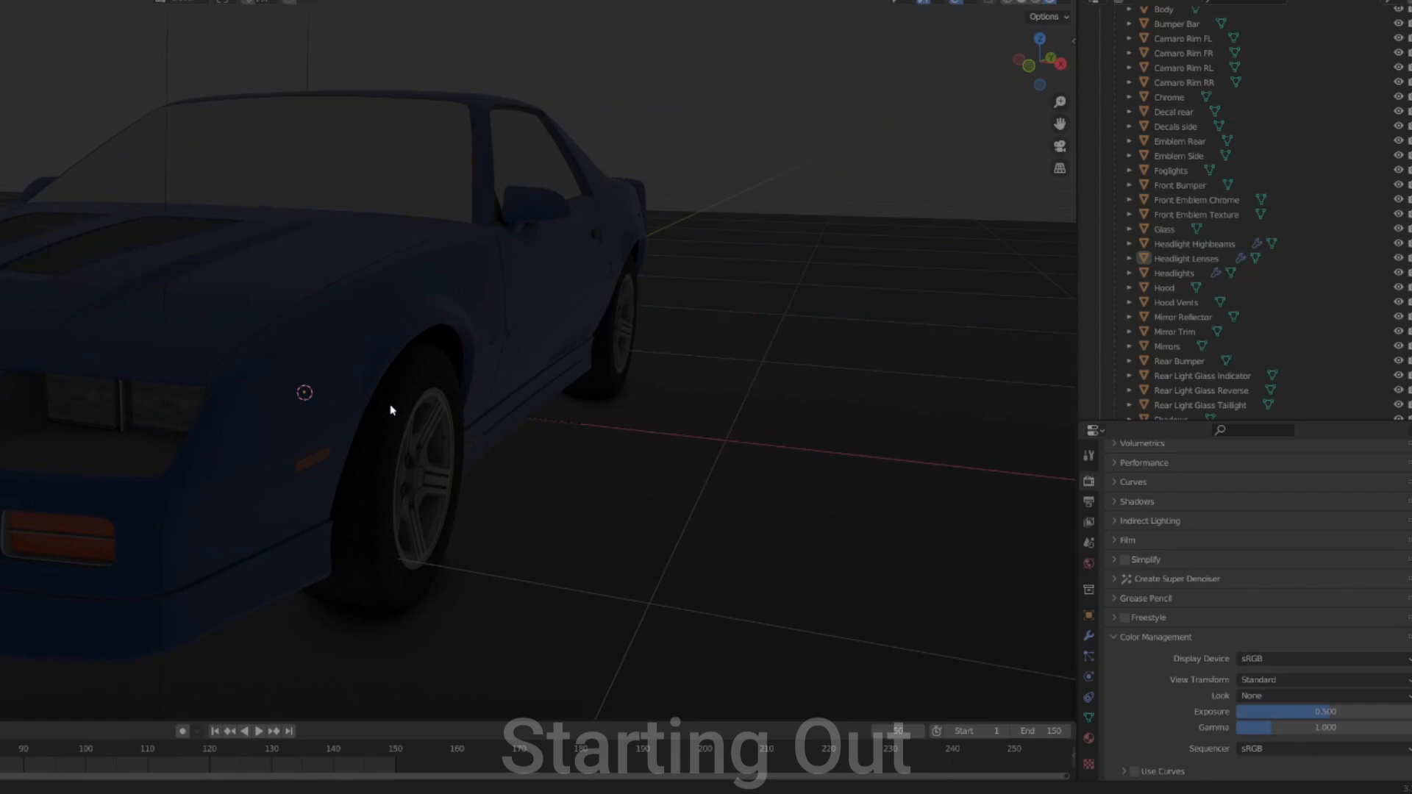
middle_click_drag(391, 410, 361, 411)
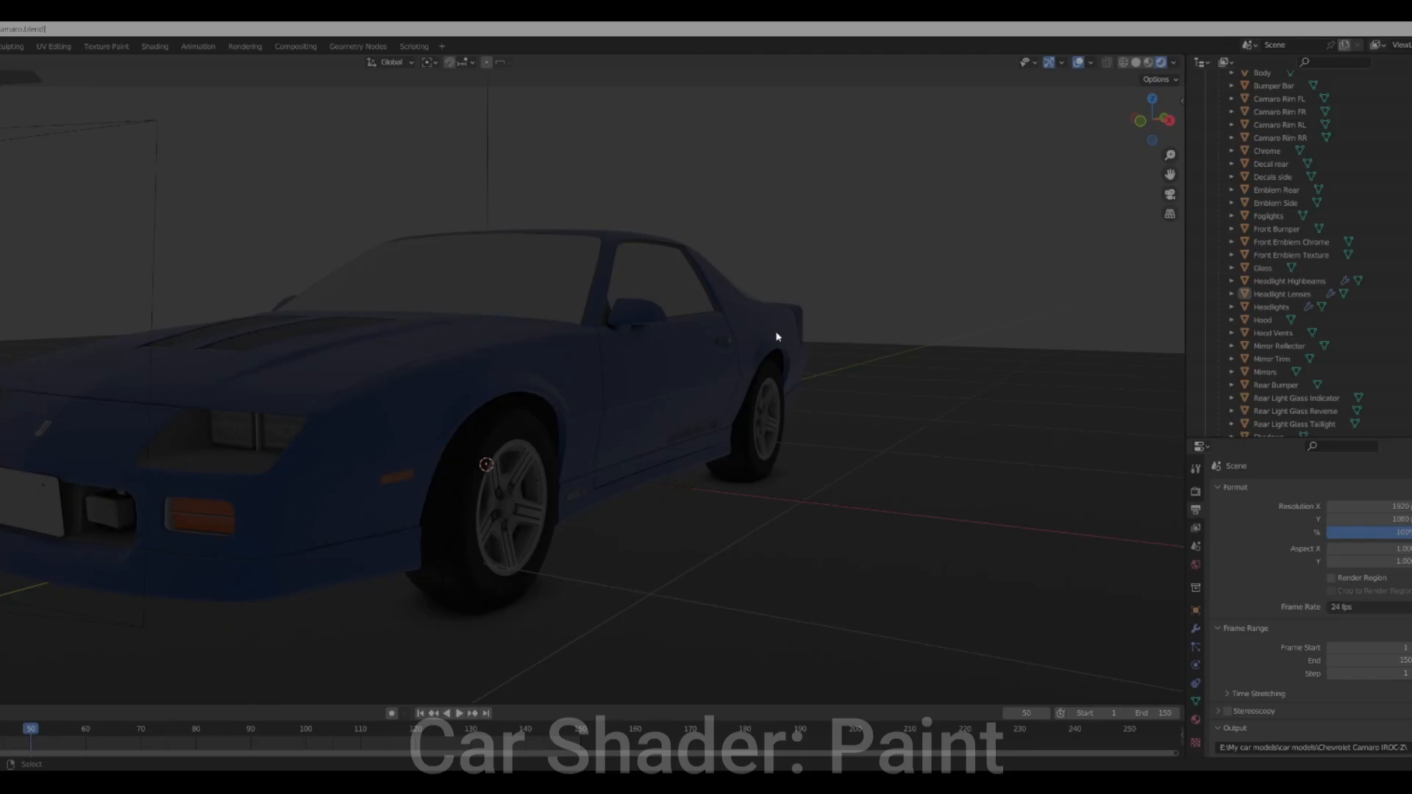
Select the car body and show its Paint material nodes in the Shading workspace
left_click(775, 331)
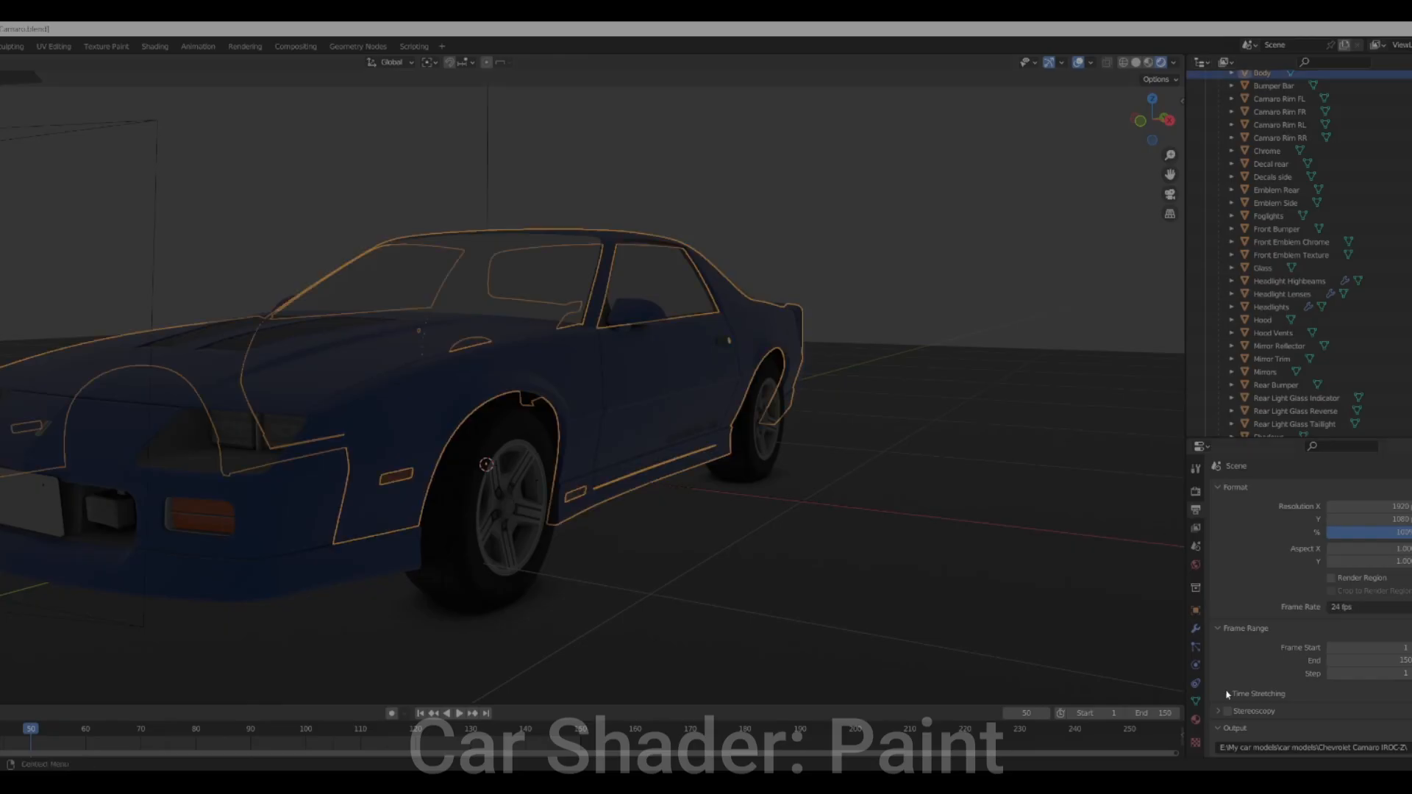
left_click(1196, 717)
left_click(154, 46)
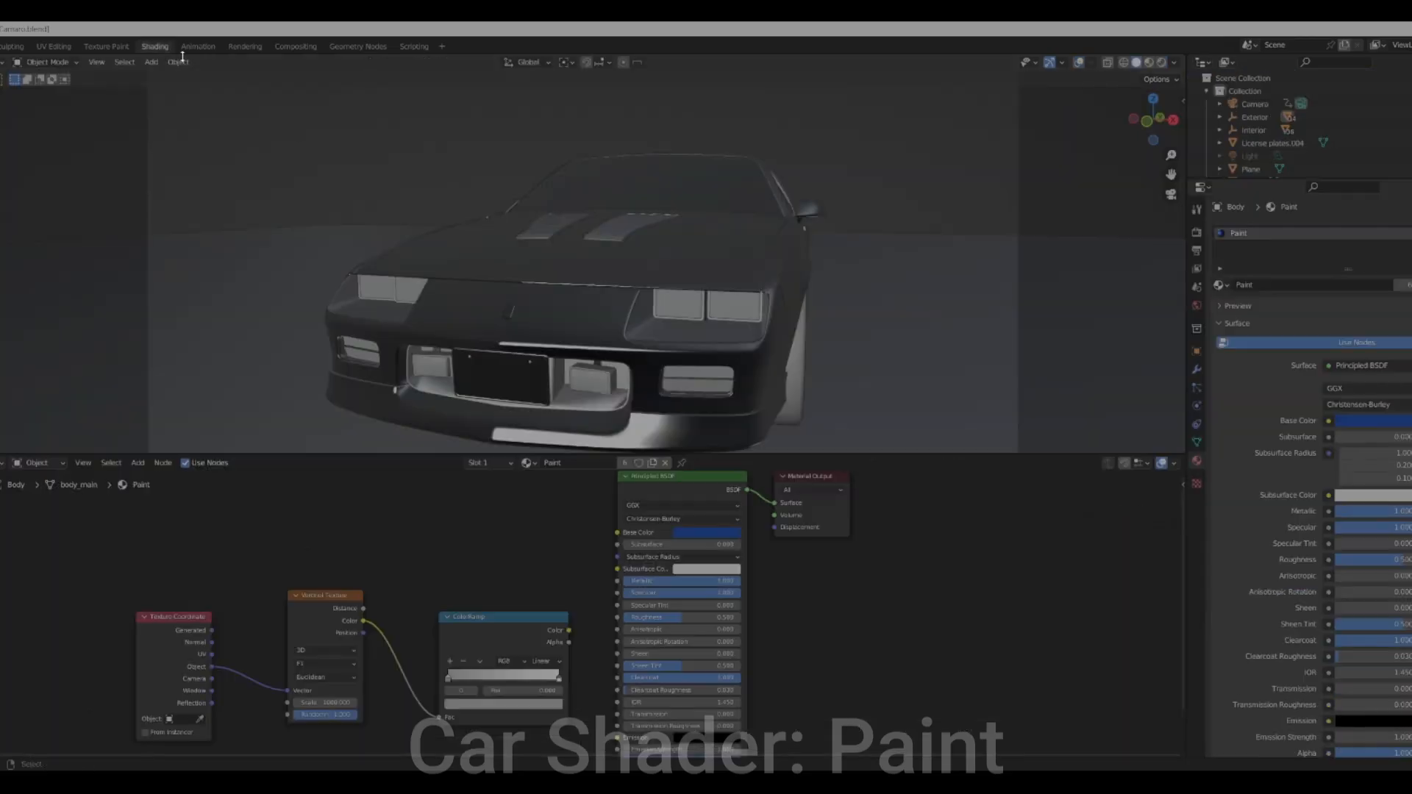
scroll(808, 586, "down", 3)
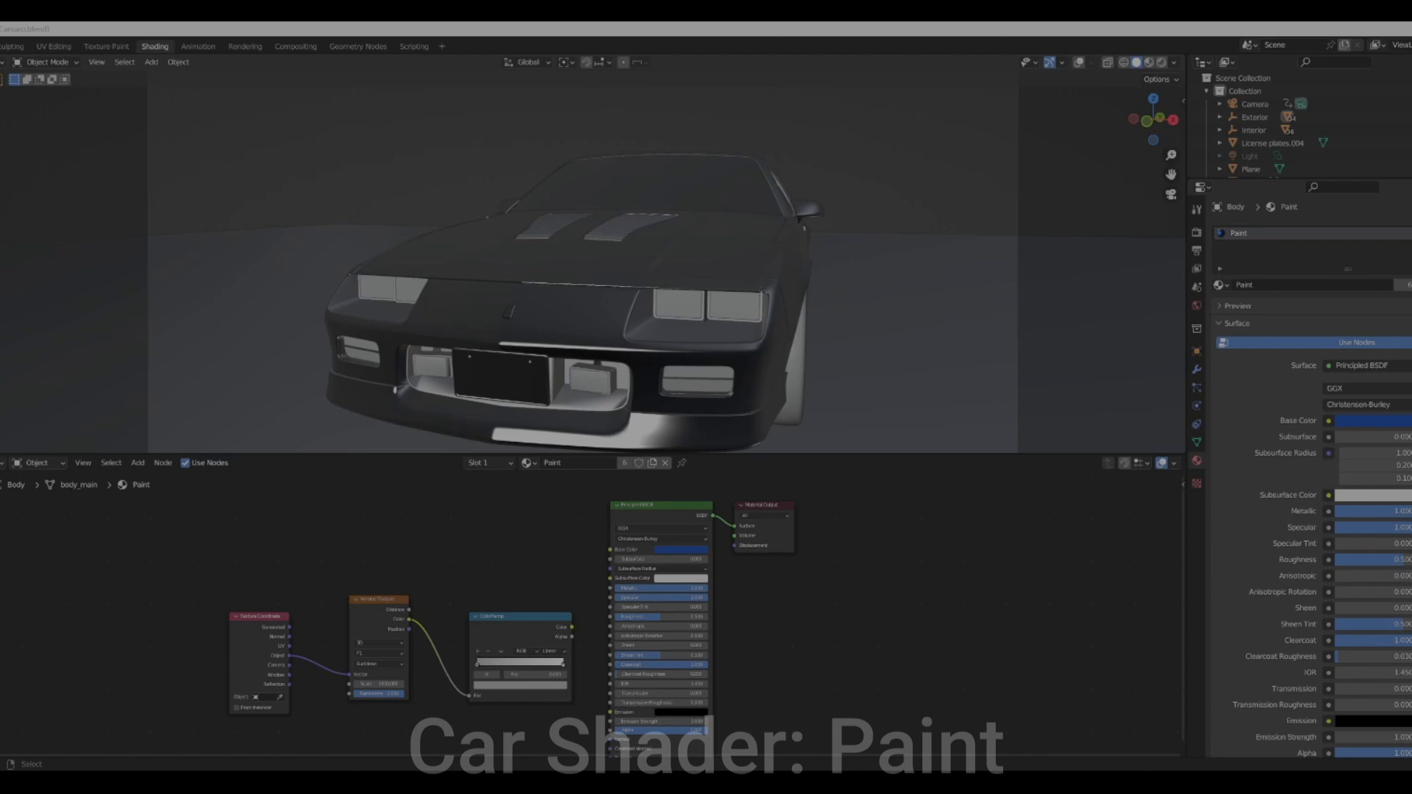
Add a Diffuse BSDF node in an empty area of the Paint material's node tree
key("shift+a")
type("dif")
key("Return")
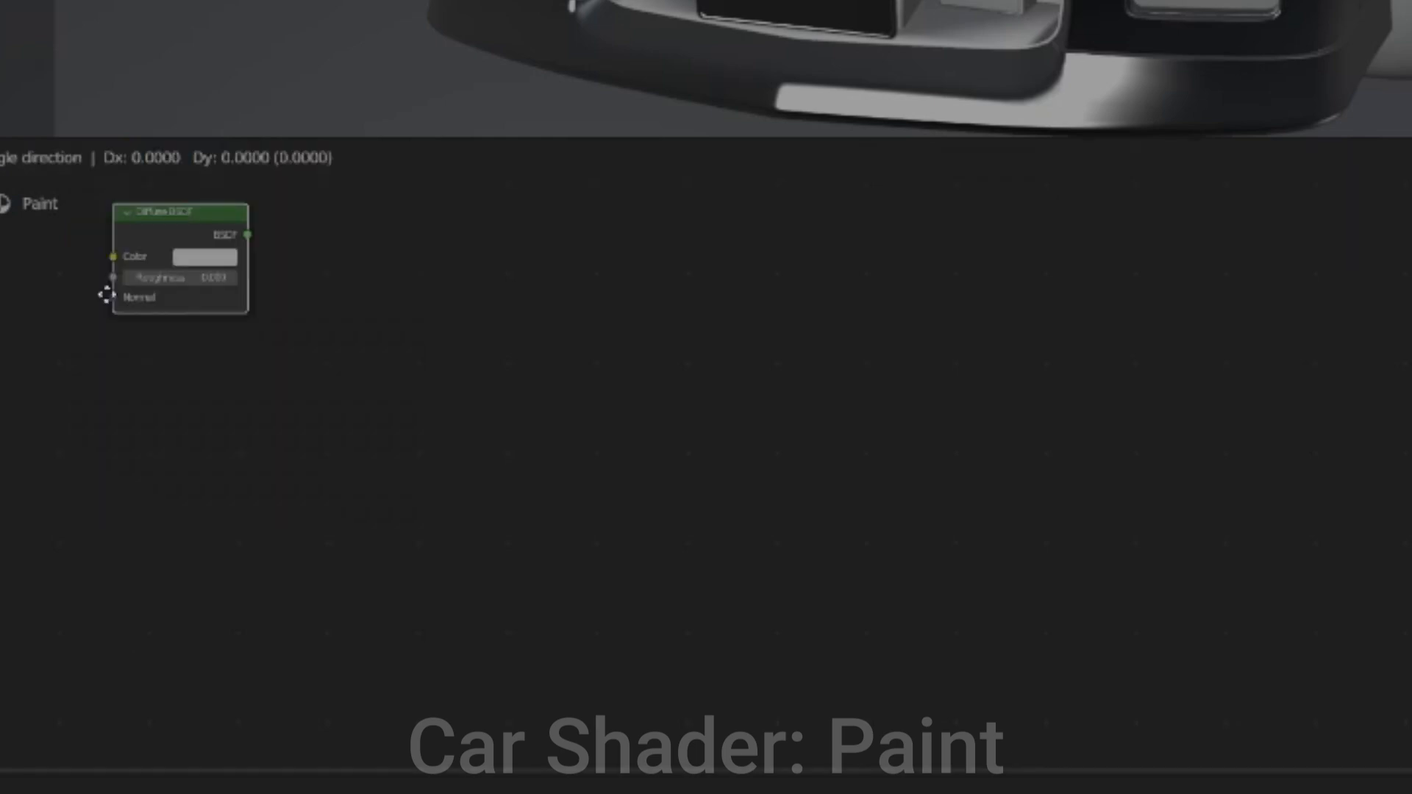
left_click(321, 262)
Add a Shader to RGB node beside the Diffuse BSDF and feed the diffuse BSDF output into its Shader input
left_click(25, 156)
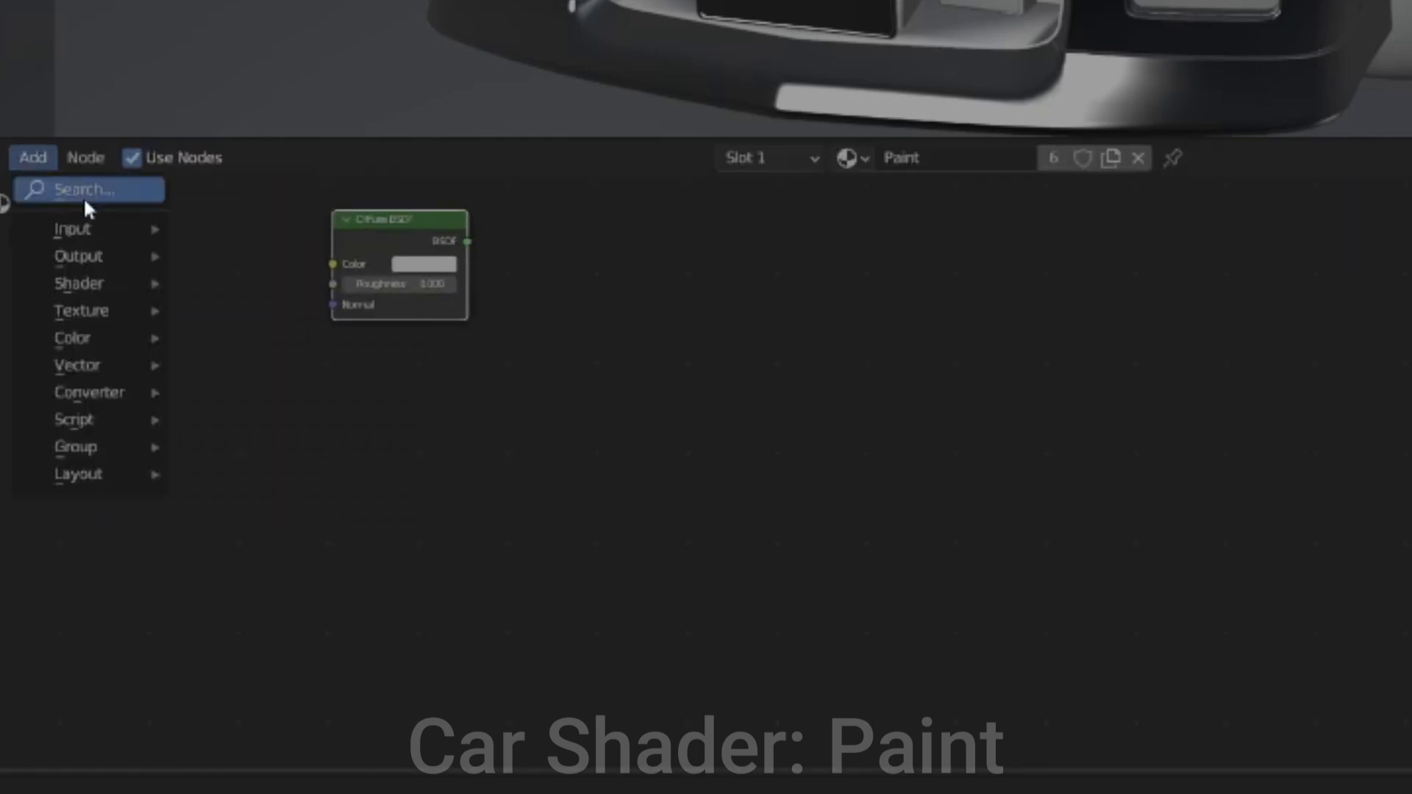
left_click(85, 199)
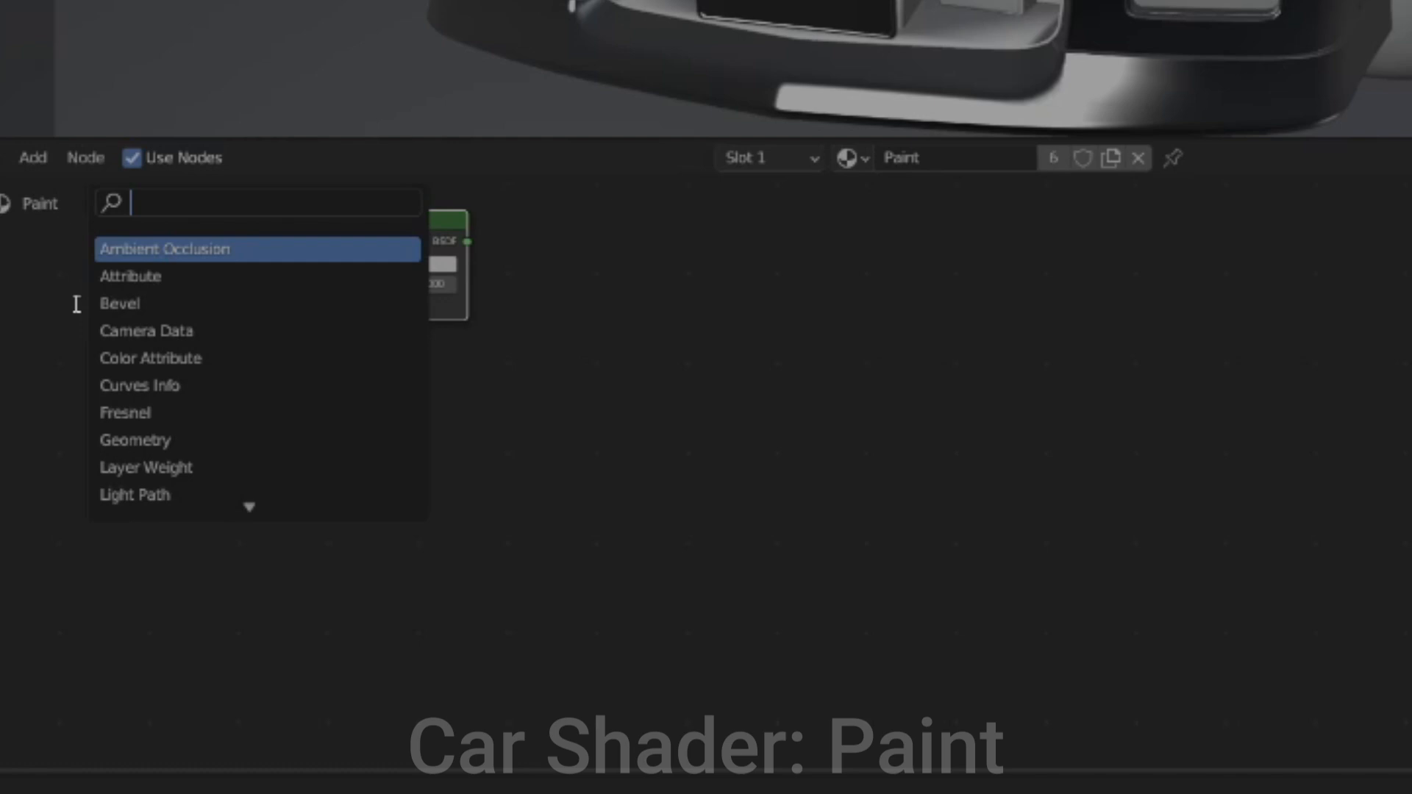
type("shader")
key("Down")
key("Down")
key("Return")
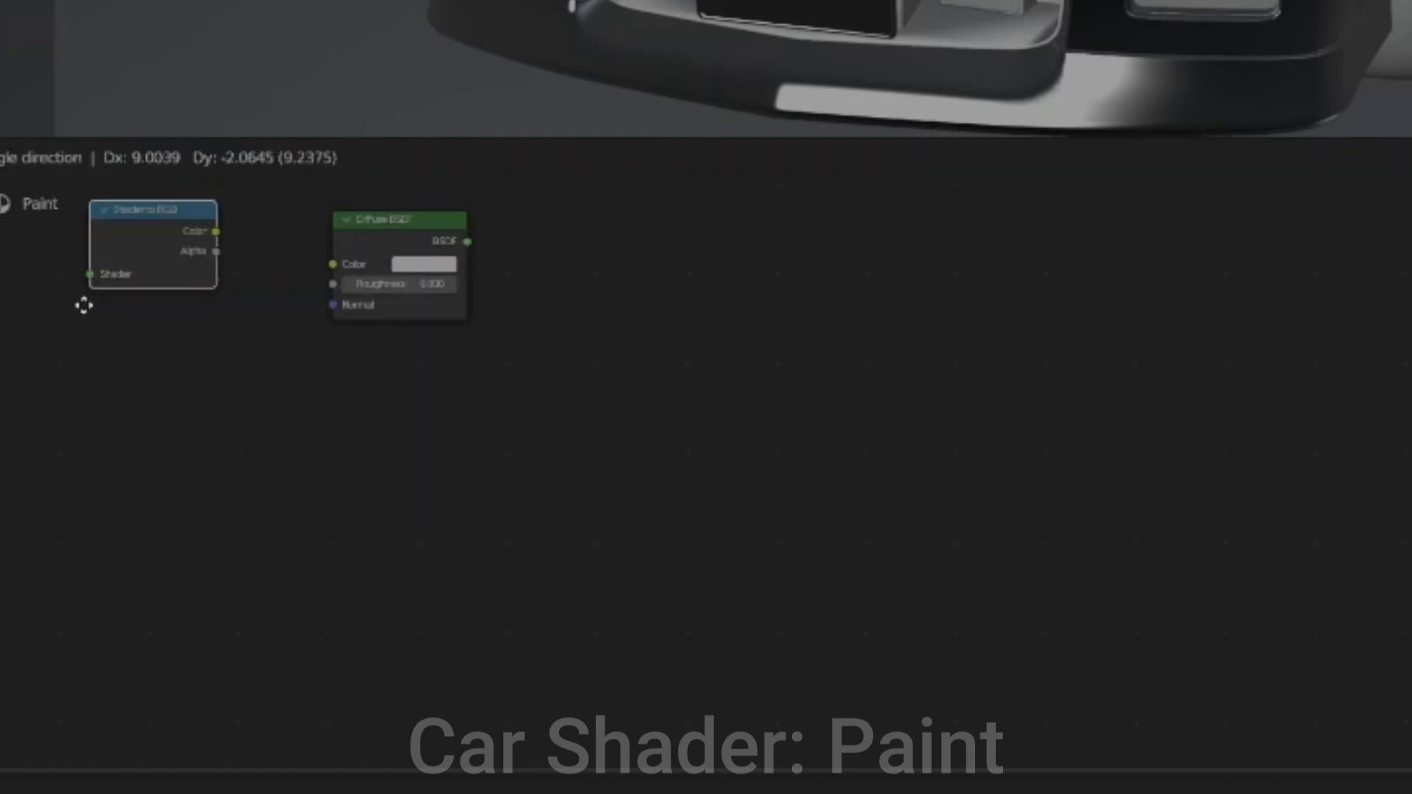
left_click(798, 302)
left_click_drag(467, 242, 561, 272)
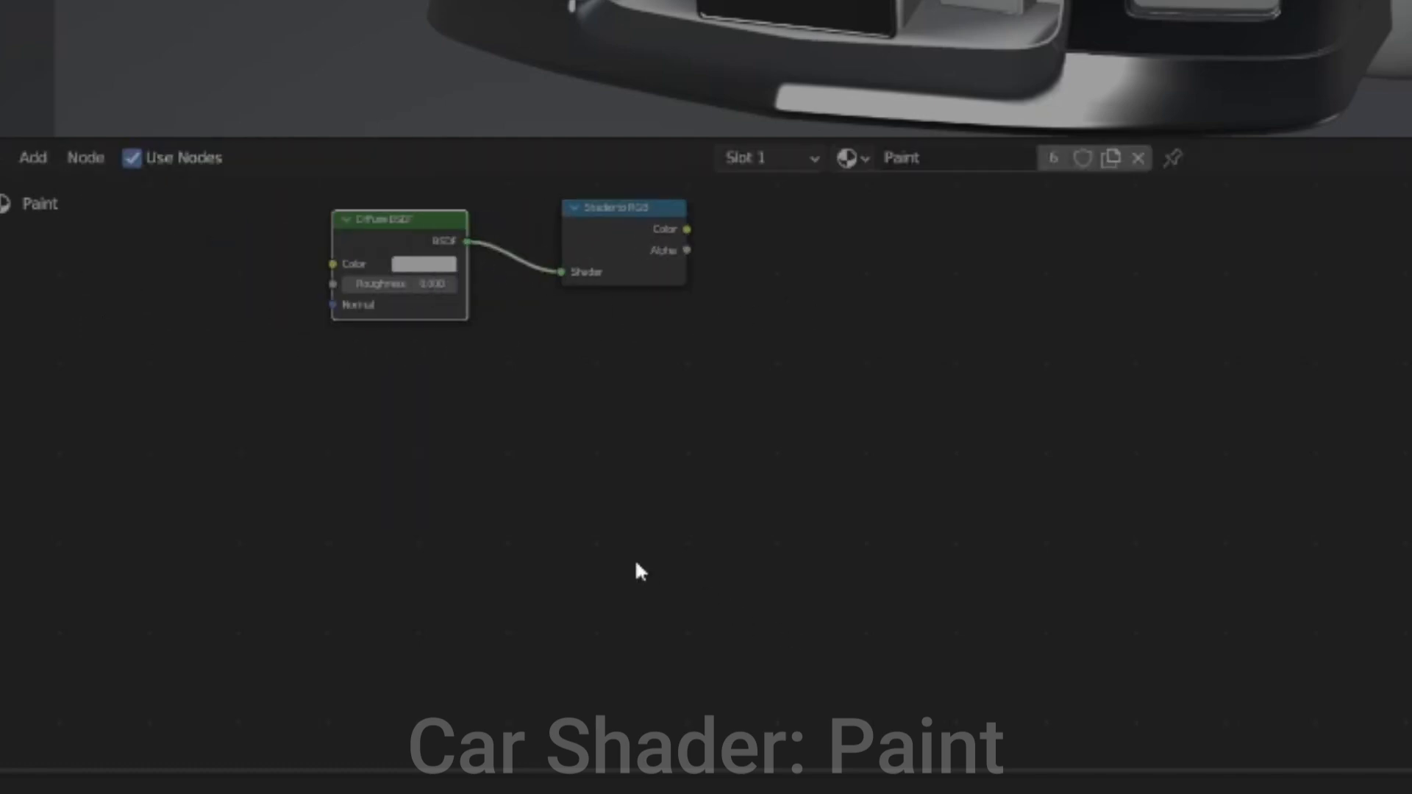
Add a ColorRamp node with Constant interpolation and move its white stop to position 0.127
left_click(33, 157)
left_click(74, 186)
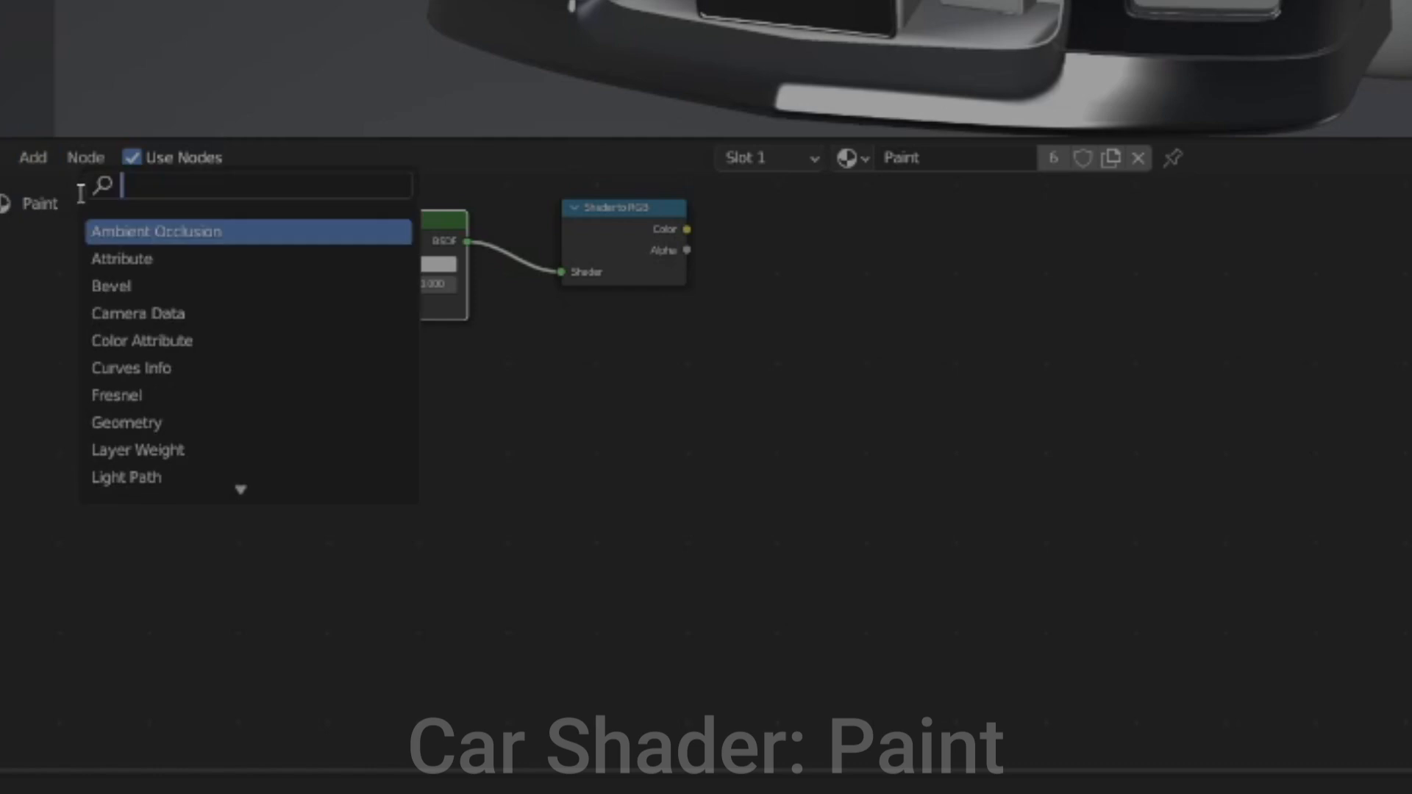
type("col")
key("Return")
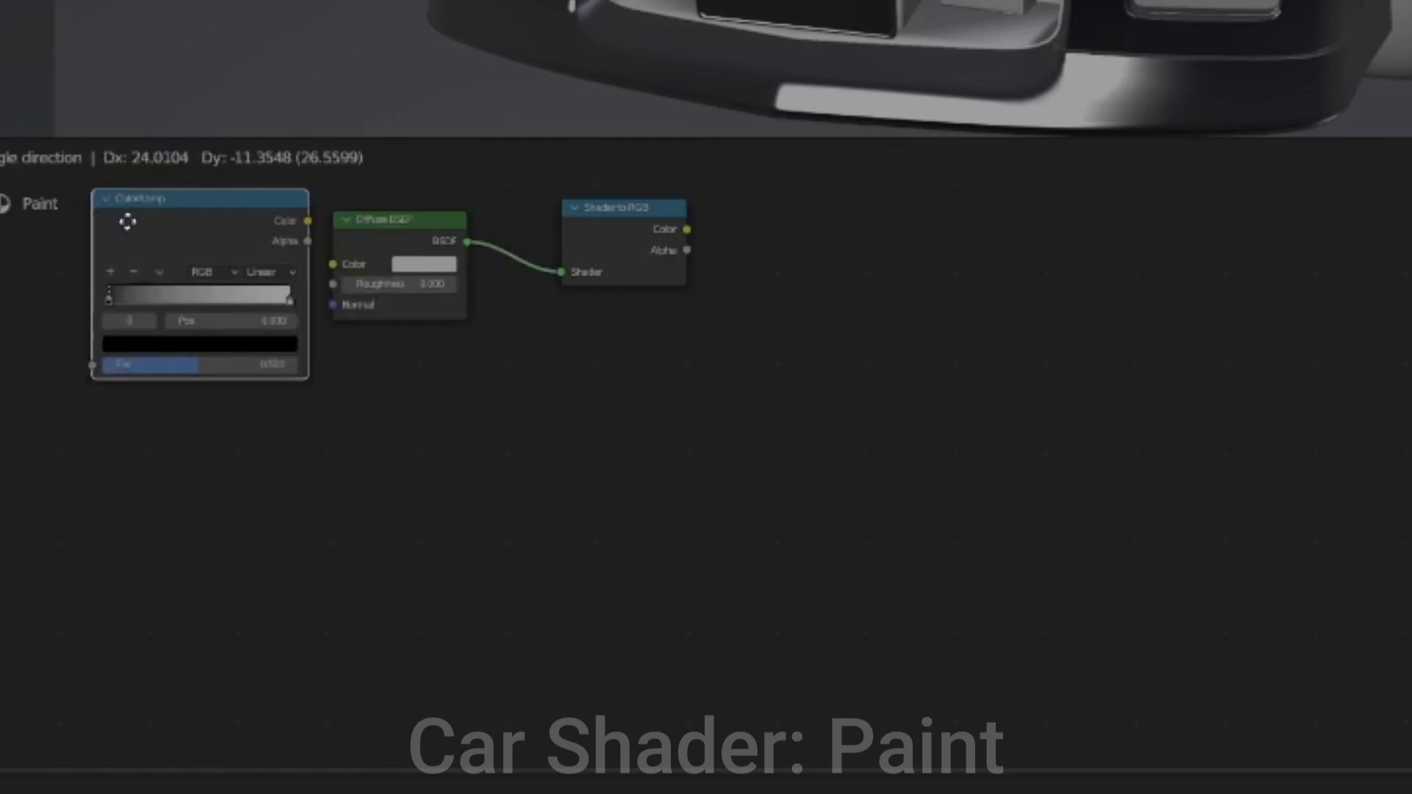
left_click(1181, 263)
scroll(1015, 302, "up", 2)
left_click(1047, 355)
left_click(1057, 511)
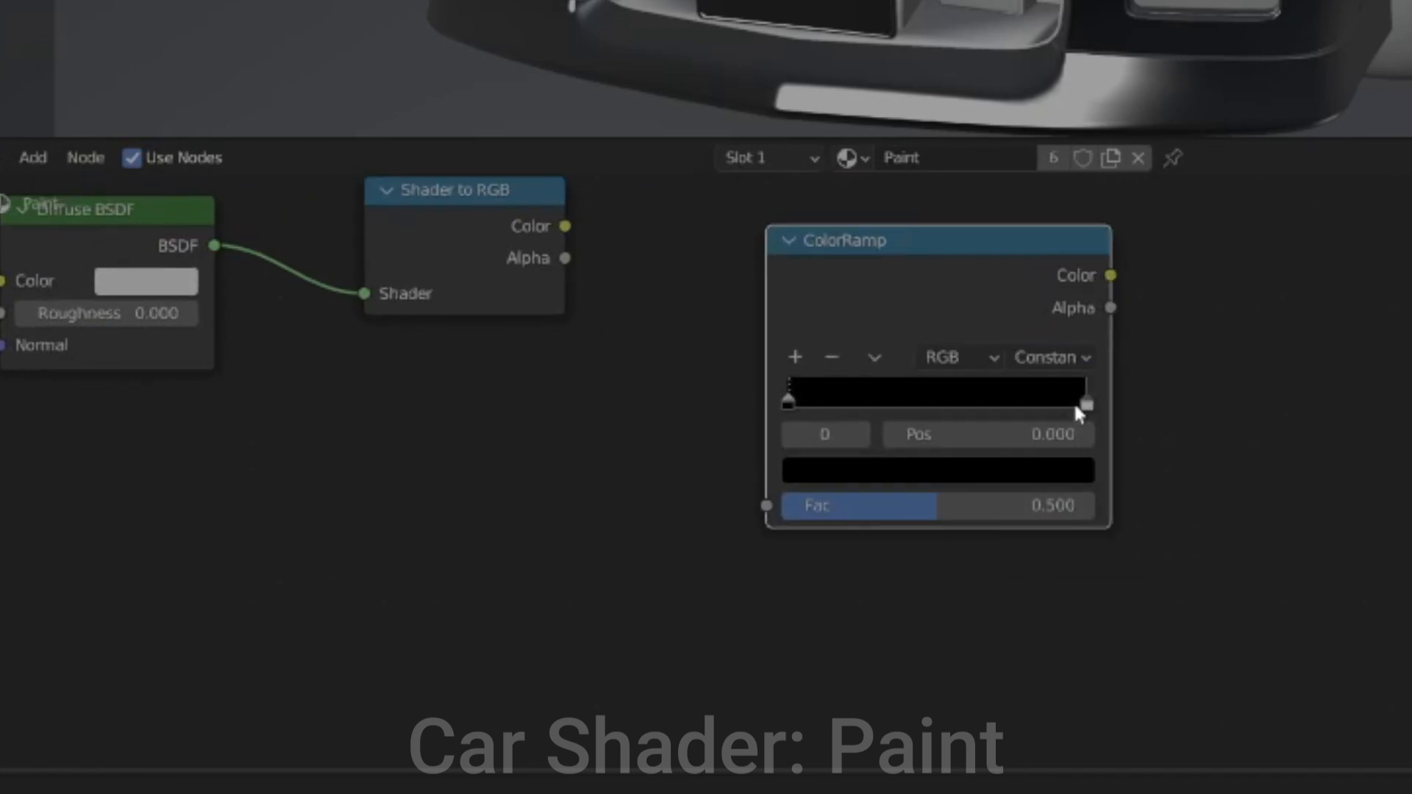
left_click_drag(1085, 399, 807, 442)
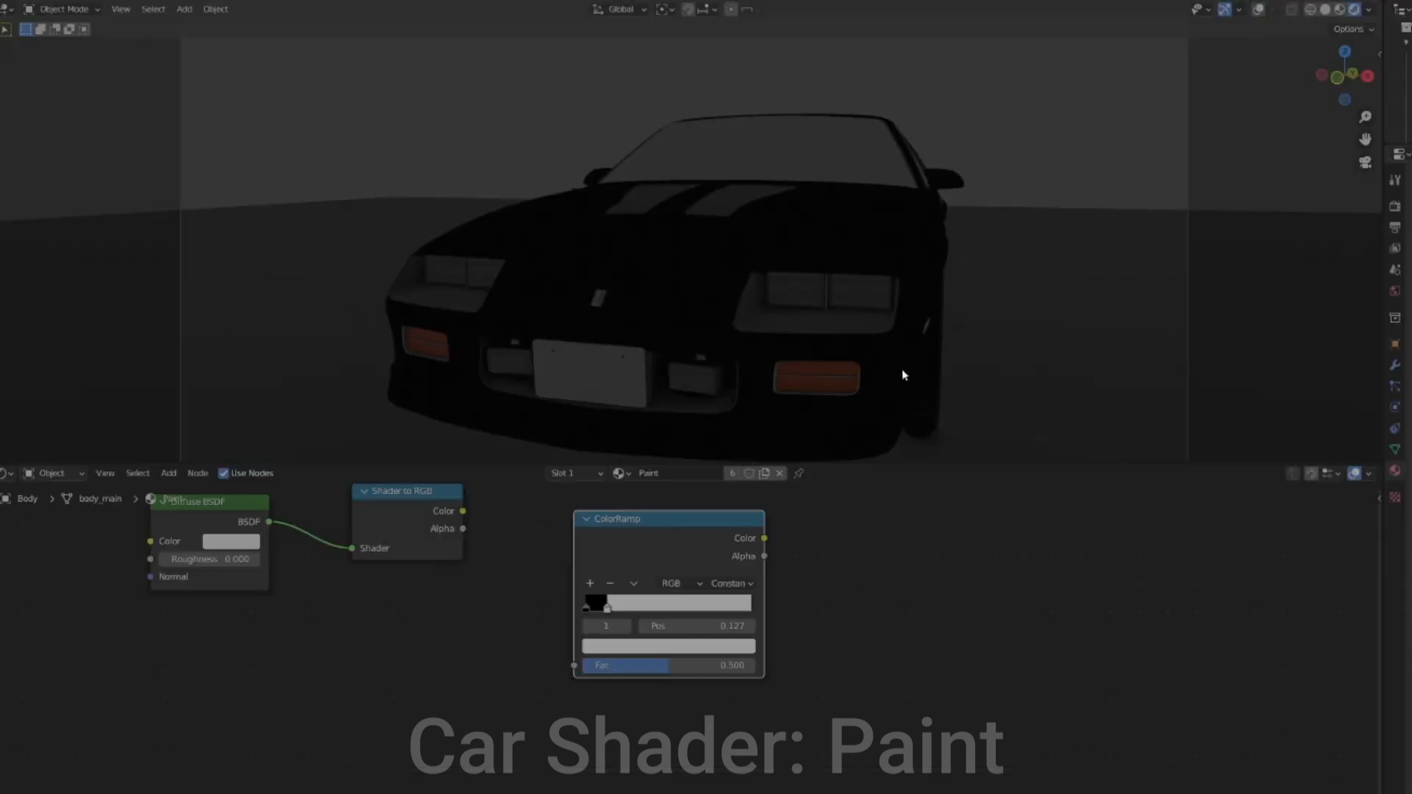
Link the Shader to RGB colour to the ColorRamp's Fac, and add a Mix colour node whose Fac takes the ramp's colour
middle_click_drag(551, 230, 798, 277)
scroll(942, 537, "up", 3, "shift")
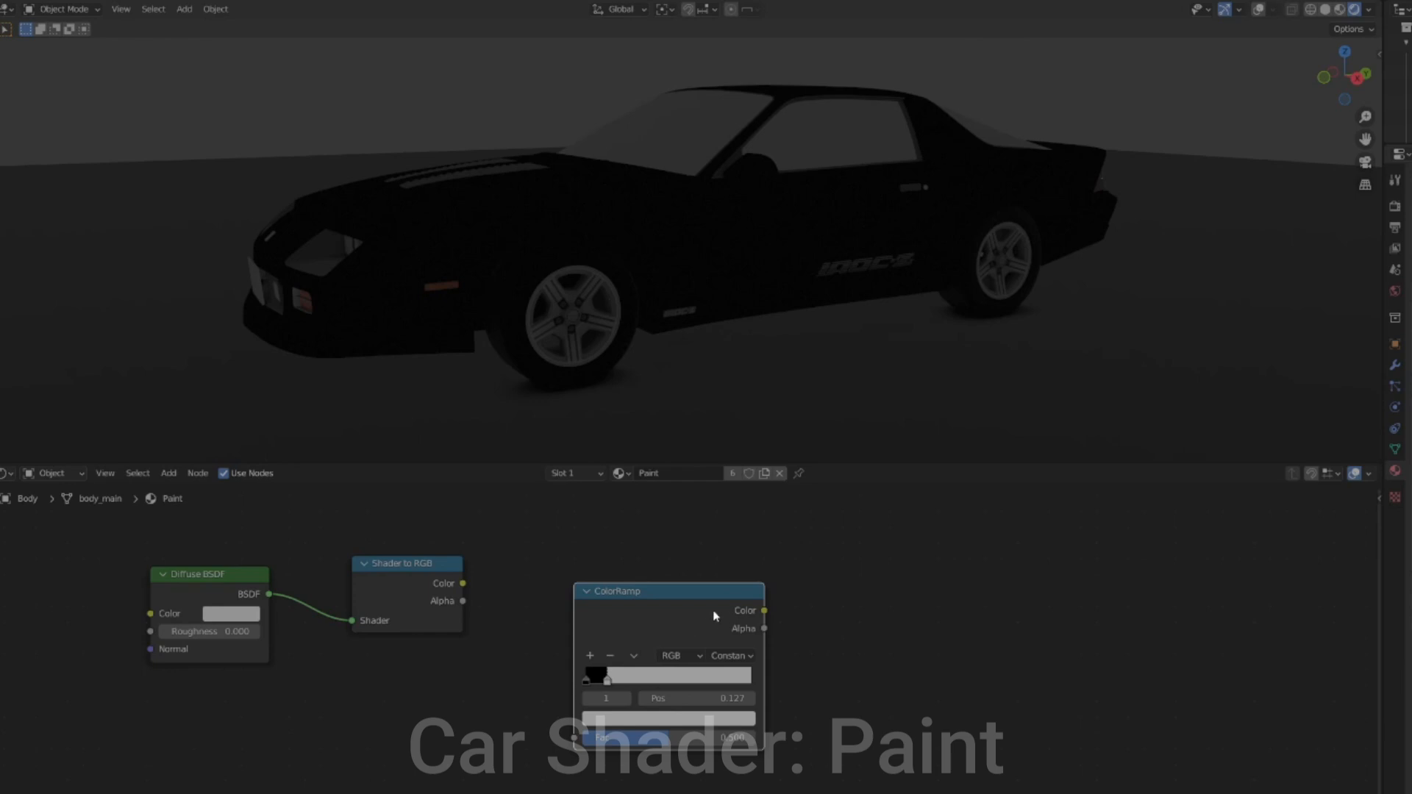
left_click_drag(462, 583, 575, 738)
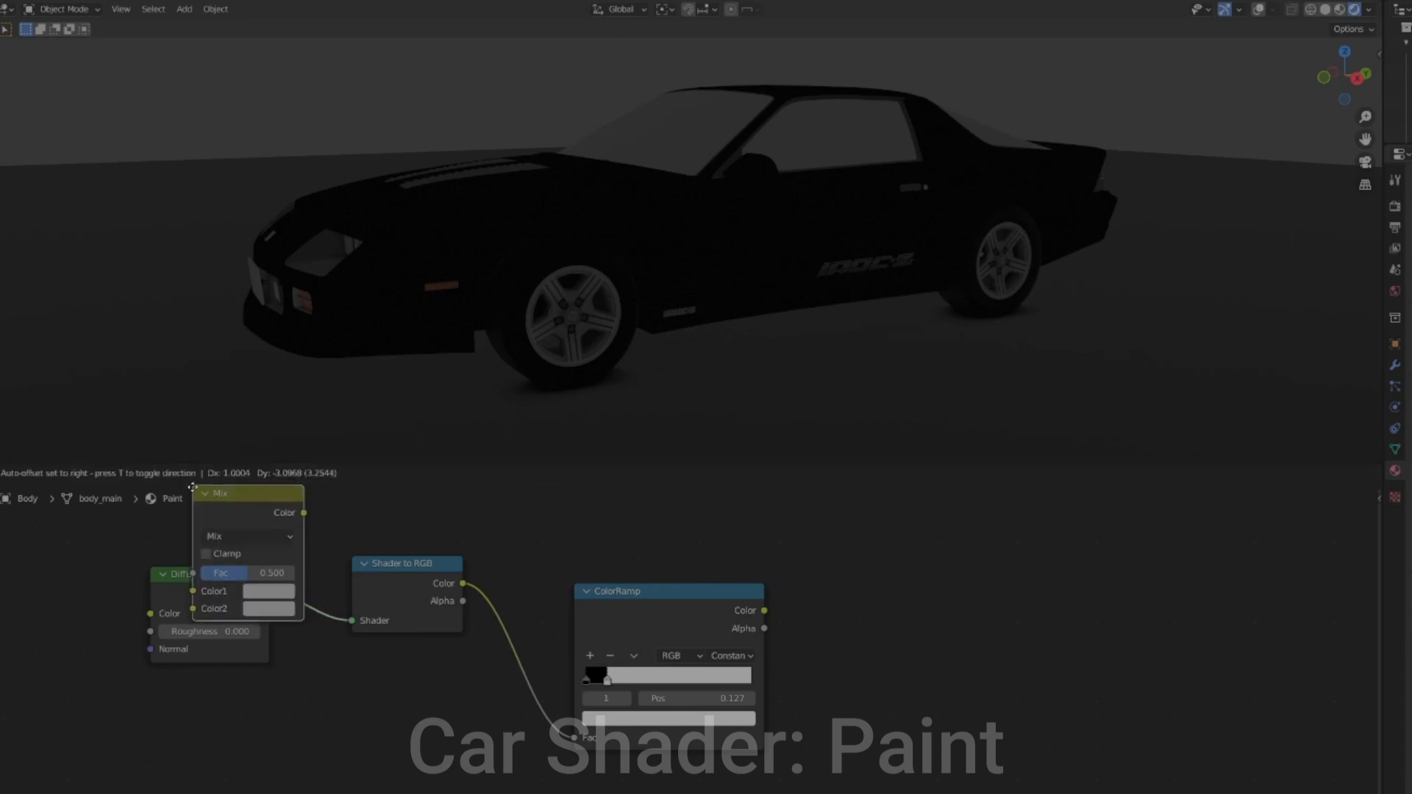
left_click(827, 491)
left_click_drag(765, 611, 829, 575)
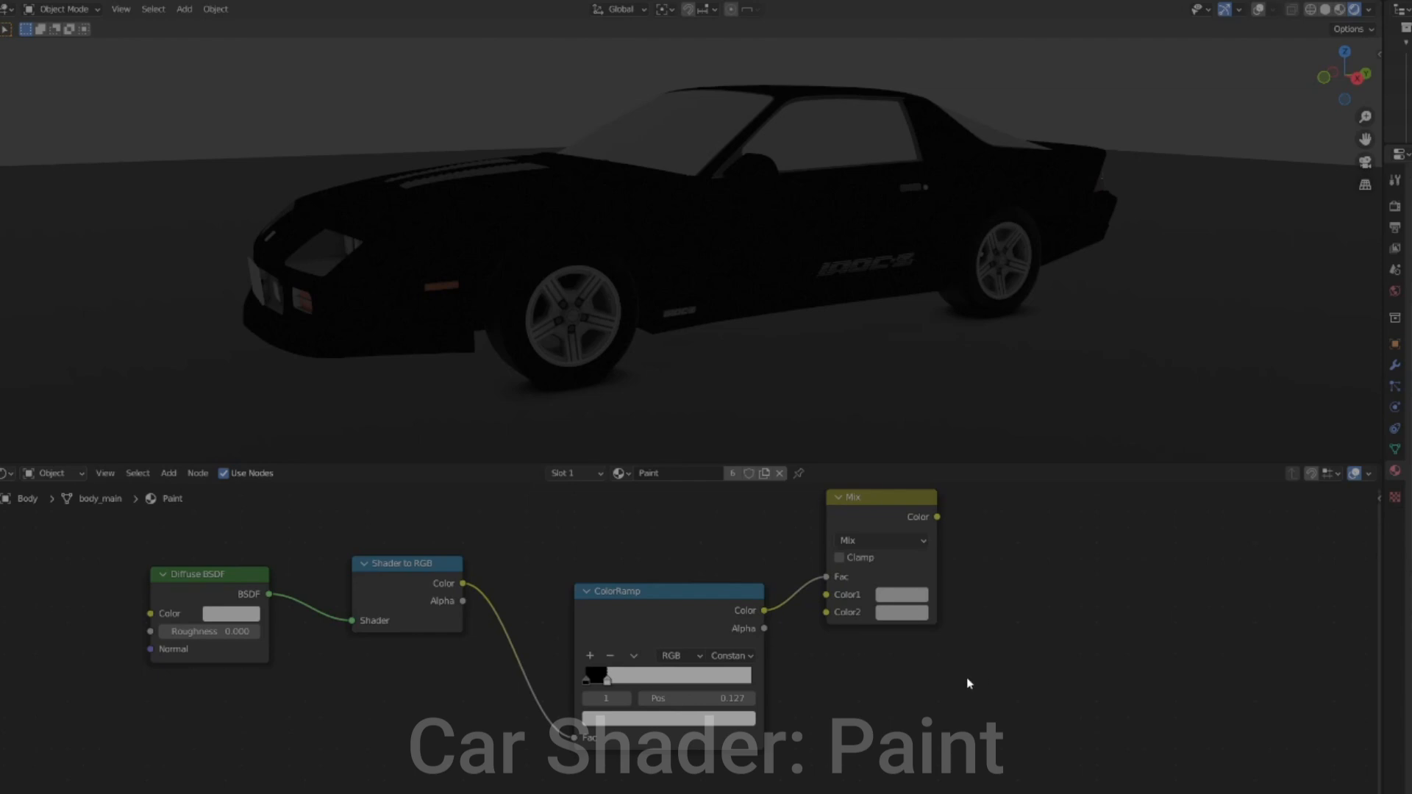
Add a Principled BSDF node and link the Mix node's colour to its Base Color
middle_click_drag(934, 656, 753, 652)
scroll(691, 638, "down", 3)
left_click(177, 473)
left_click(177, 474)
left_click(177, 474)
left_click(185, 491)
type("pri")
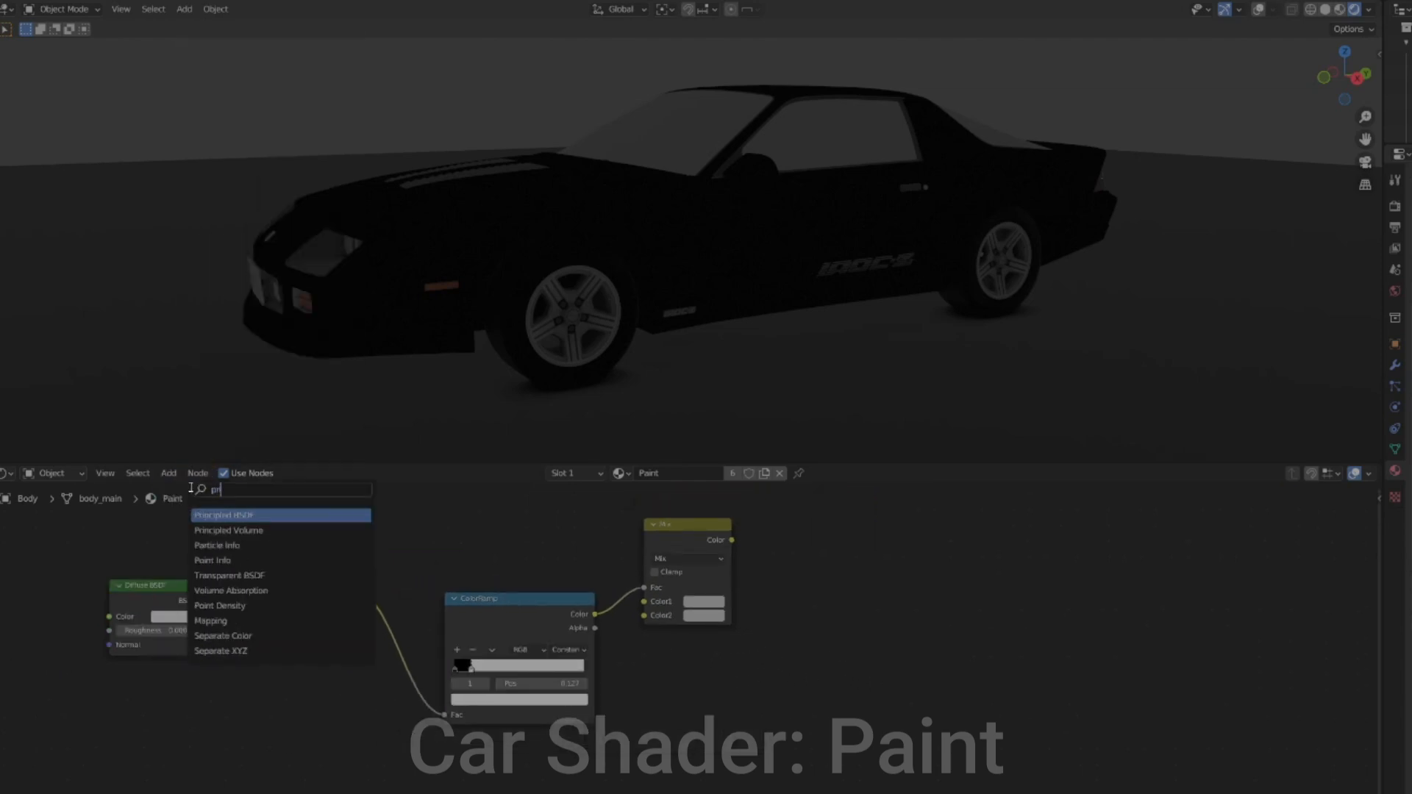
key("Return")
left_click(844, 491)
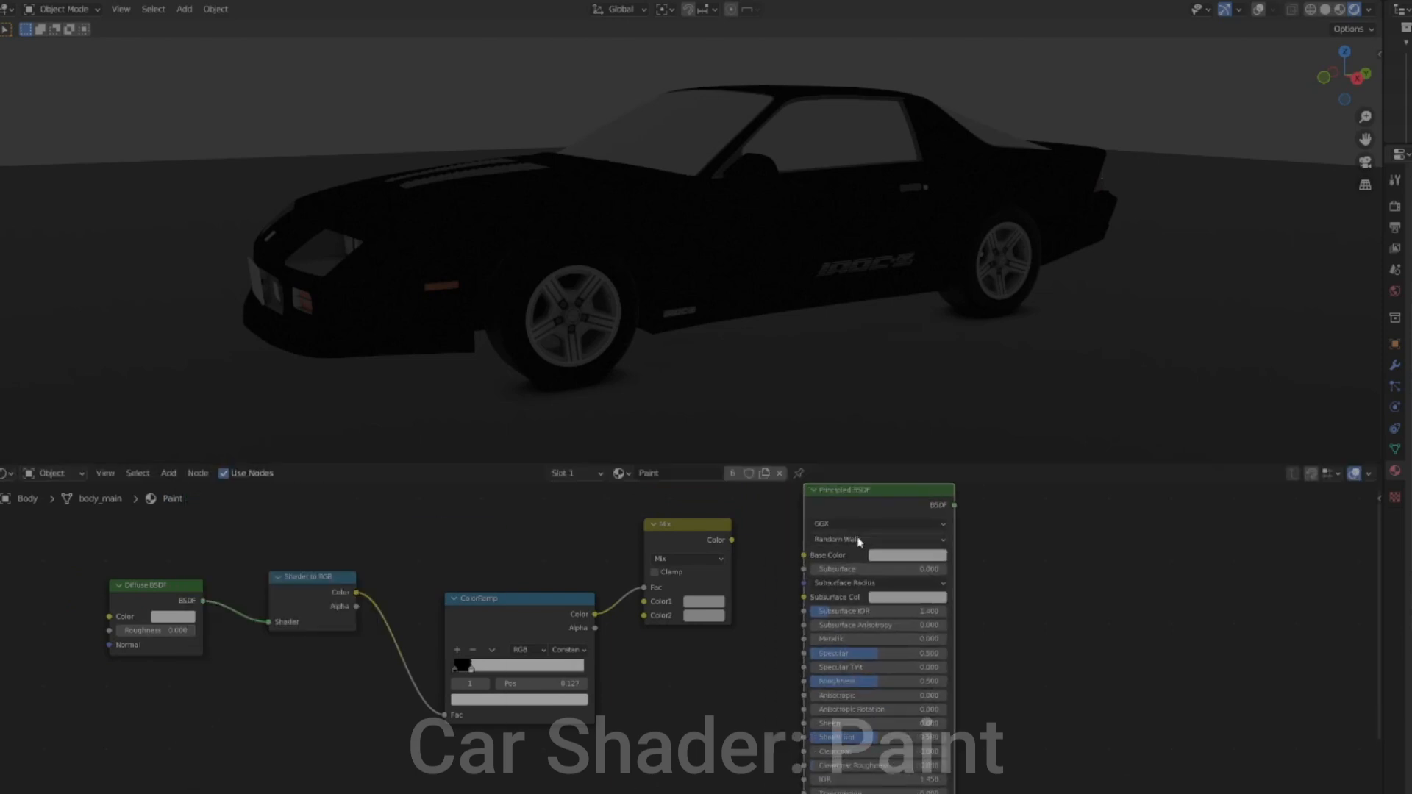
left_click_drag(732, 540, 804, 555)
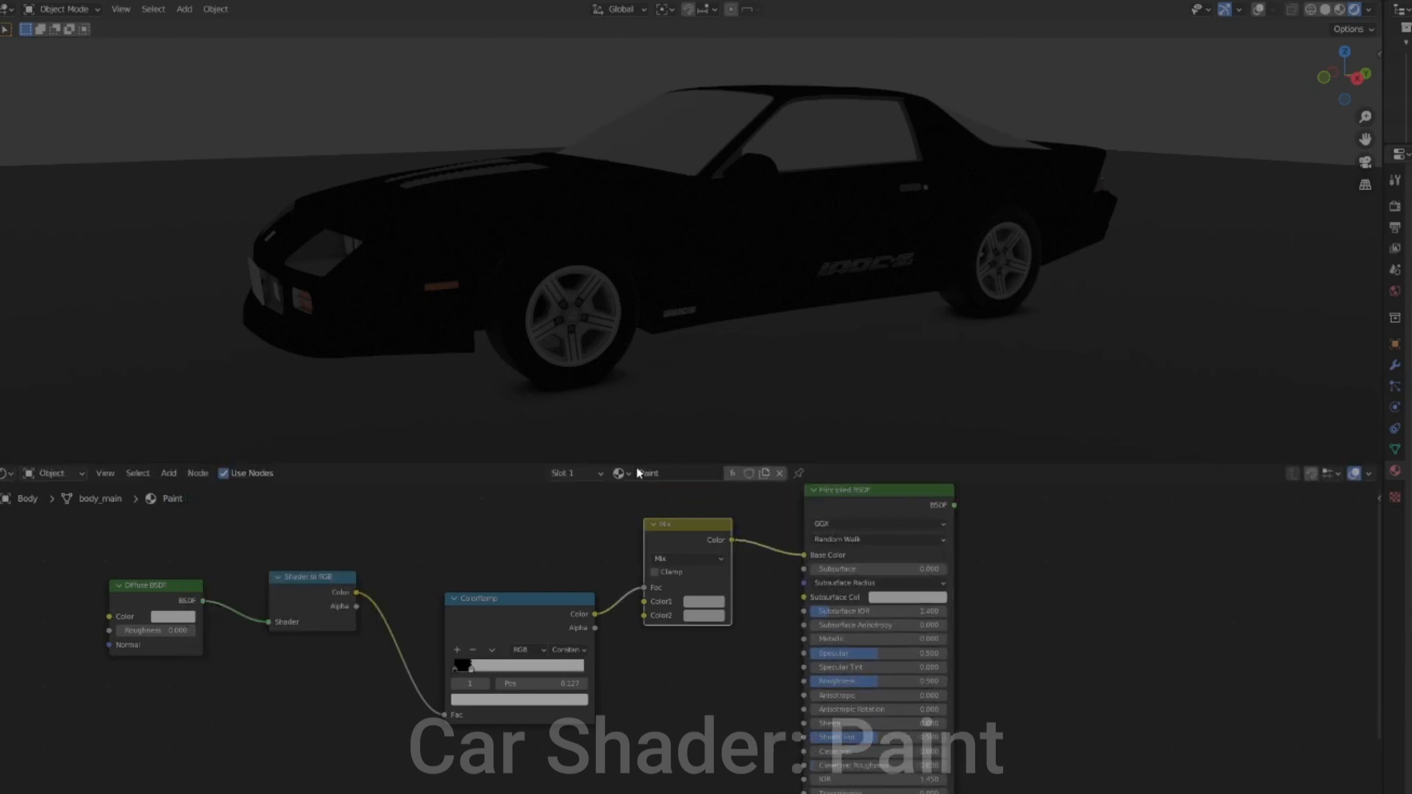
Add a Material Output node and link the Principled BSDF to its Surface input
left_click(169, 473)
left_click(192, 489)
type("mate")
left_click(317, 517)
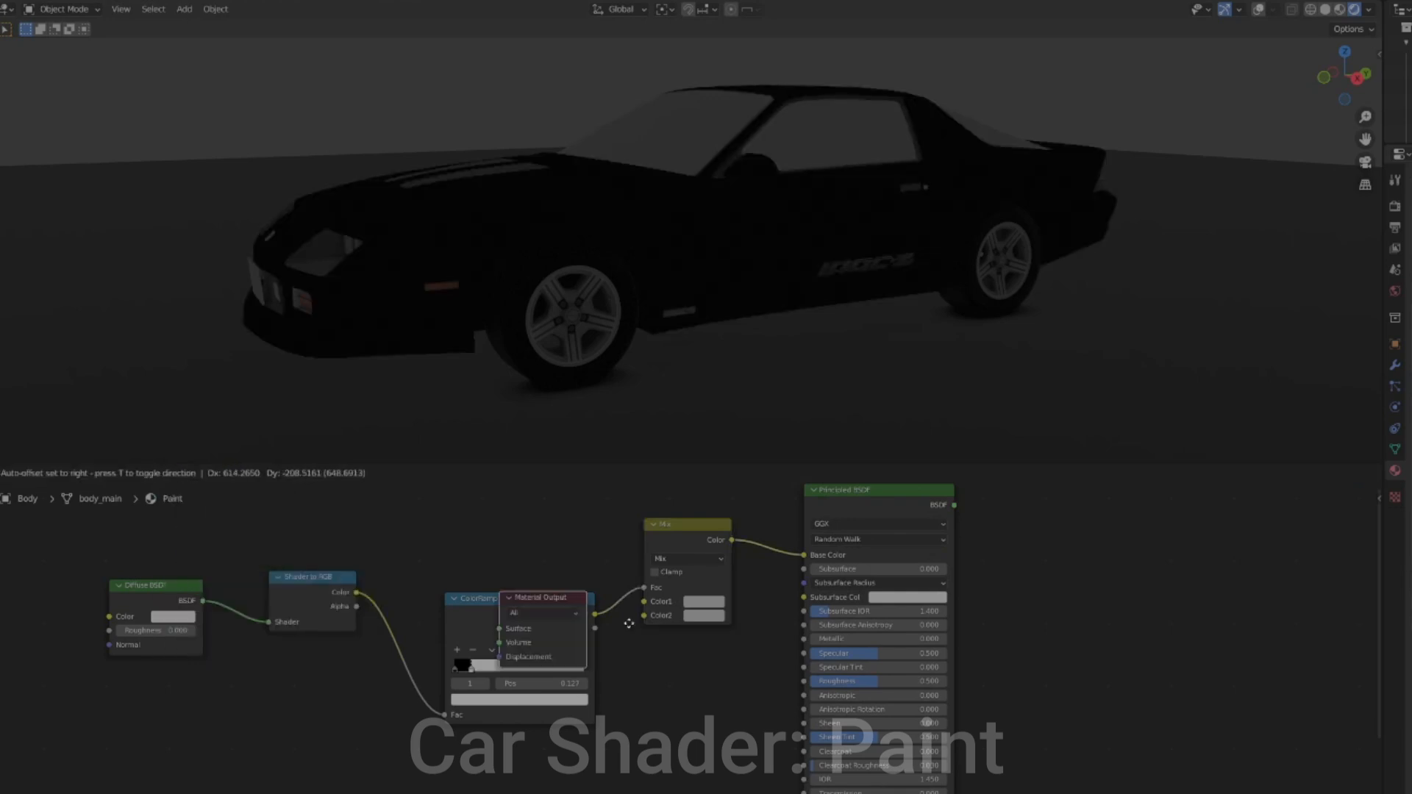
left_click(1047, 520)
left_click_drag(954, 504, 1066, 536)
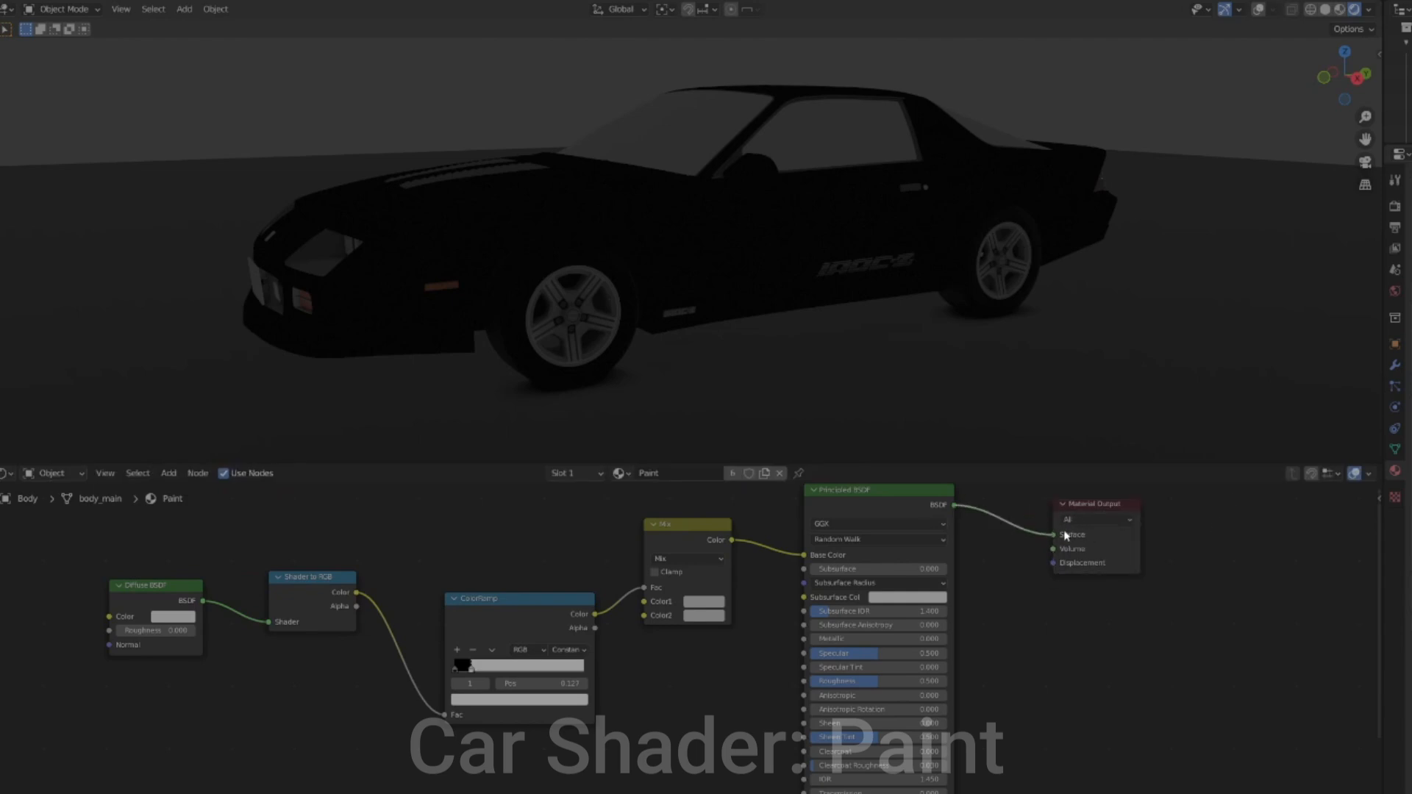
Turn on the viewport overlays and add a red point light above the car's hood
middle_click_drag(824, 355, 1192, 110)
left_click(1259, 8)
middle_click_drag(1015, 140, 925, 186)
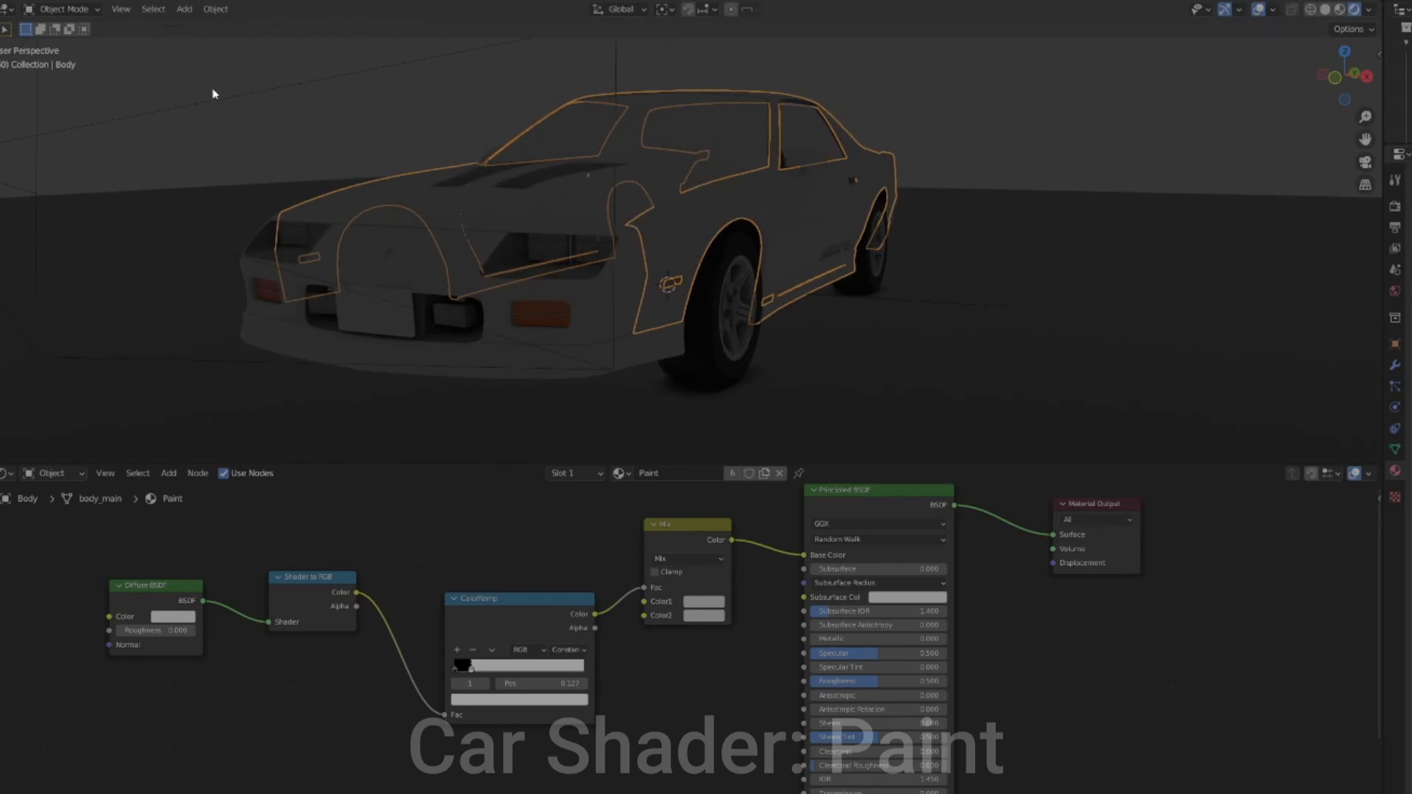
left_click(184, 10)
mouse_move(243, 212)
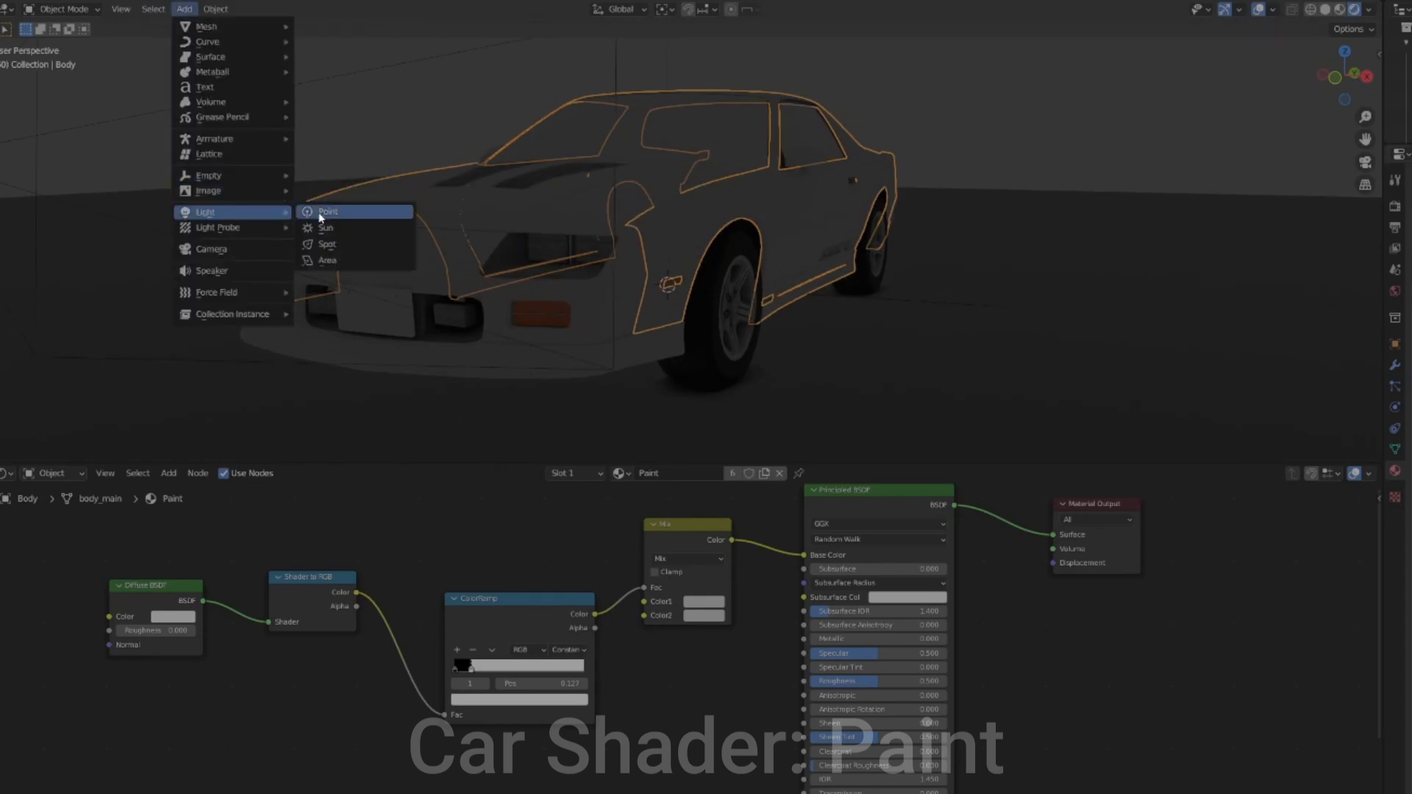
left_click(324, 212)
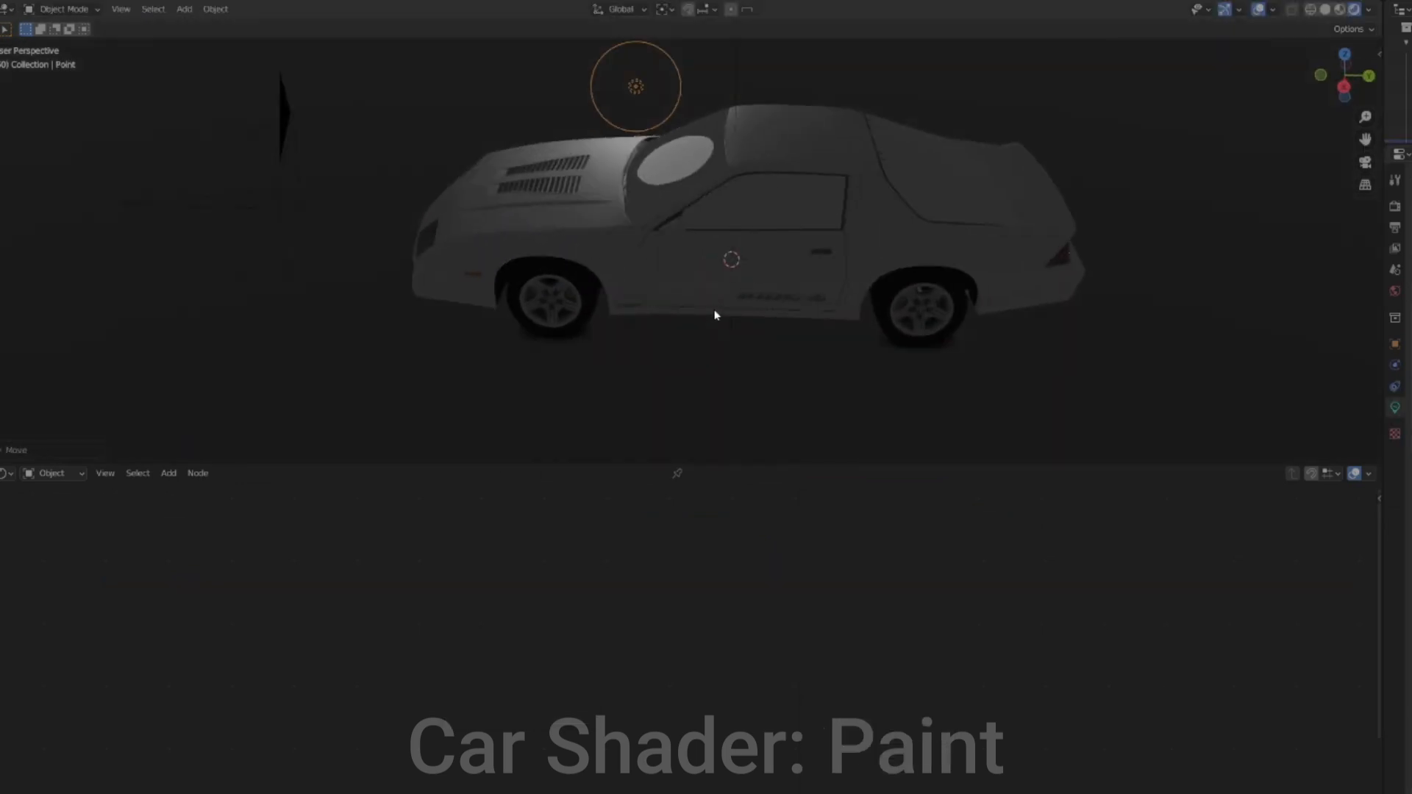
middle_click_drag(716, 315, 732, 291)
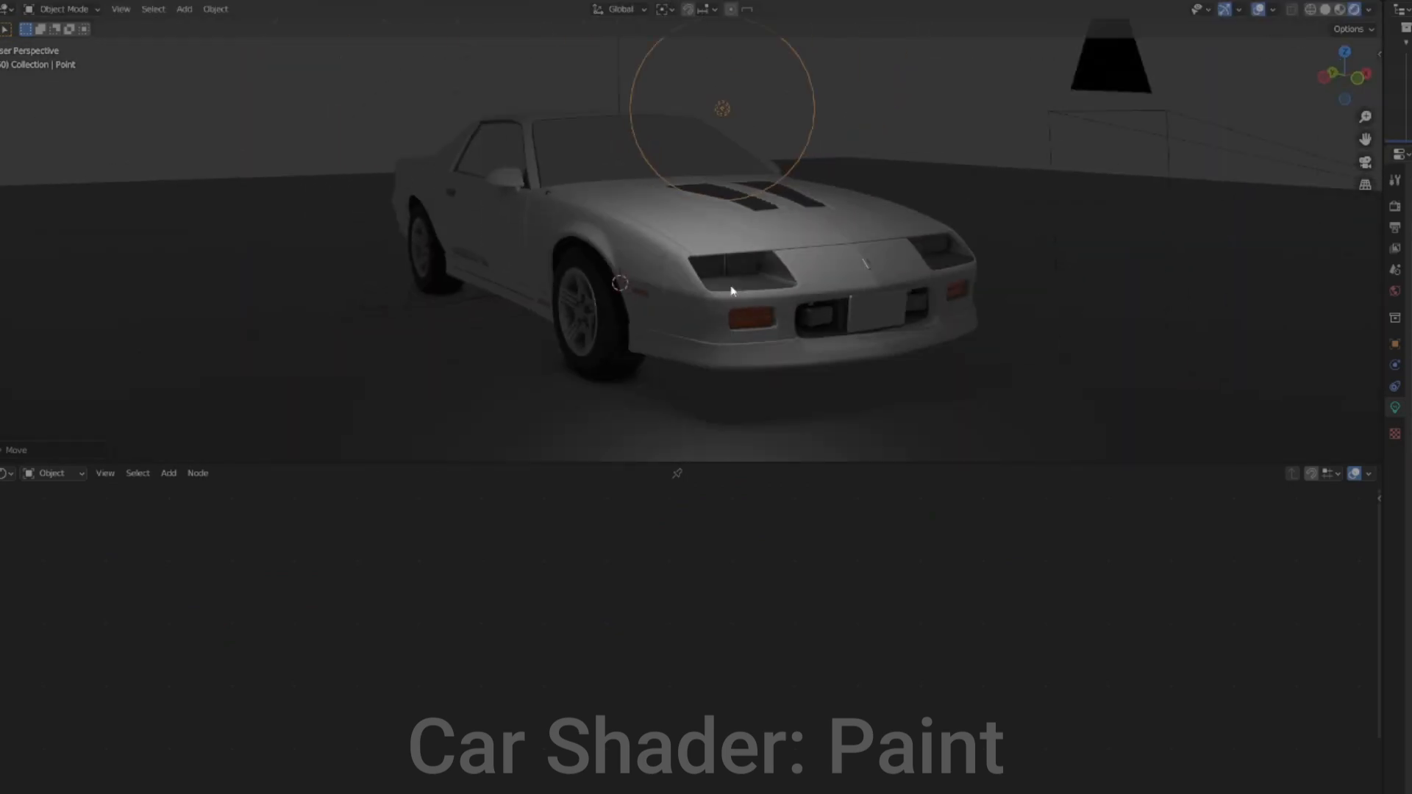
scroll(731, 292, "up", 2)
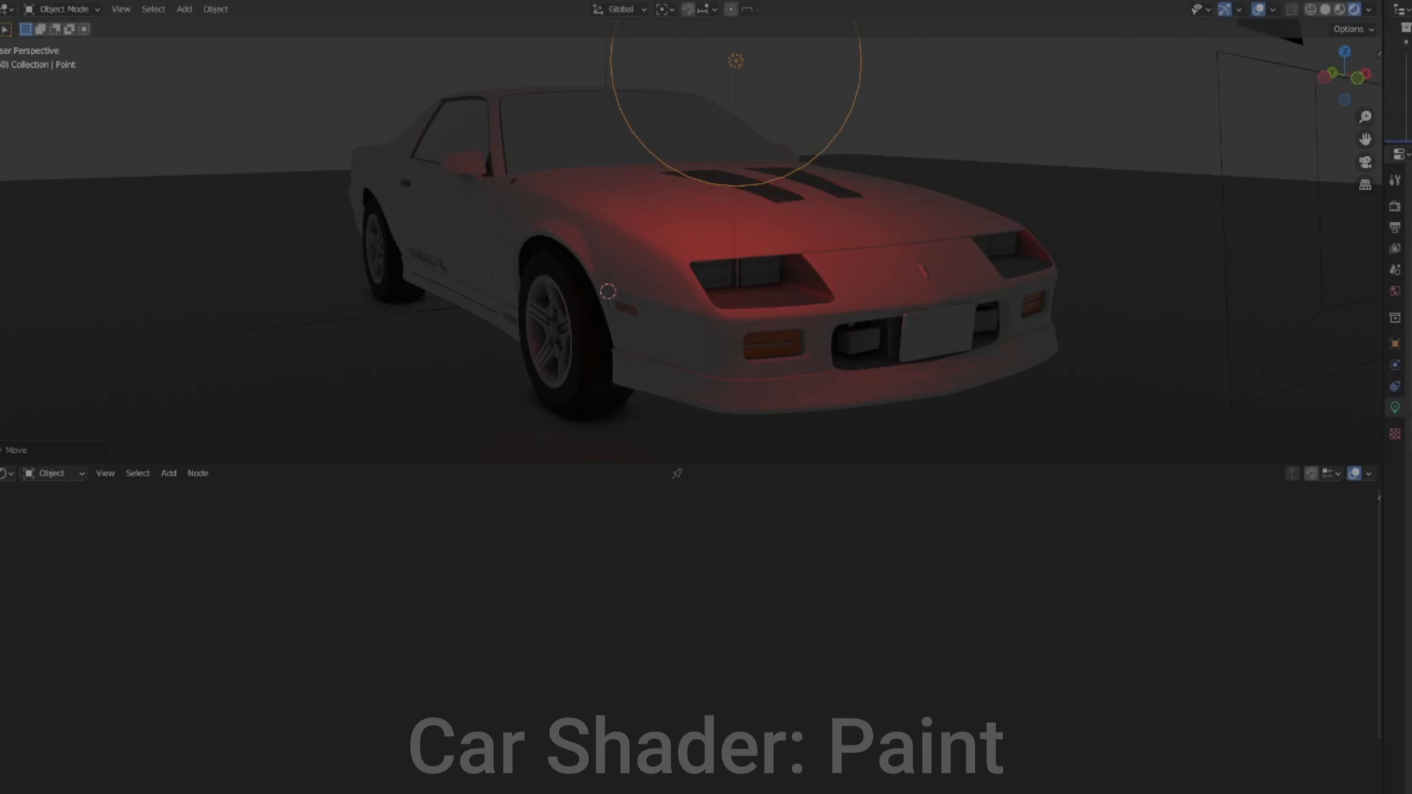
Set Color1 of the Mix node in the front bumper's Paint material to a medium blue
middle_click_drag(823, 316, 931, 417)
left_click(926, 353)
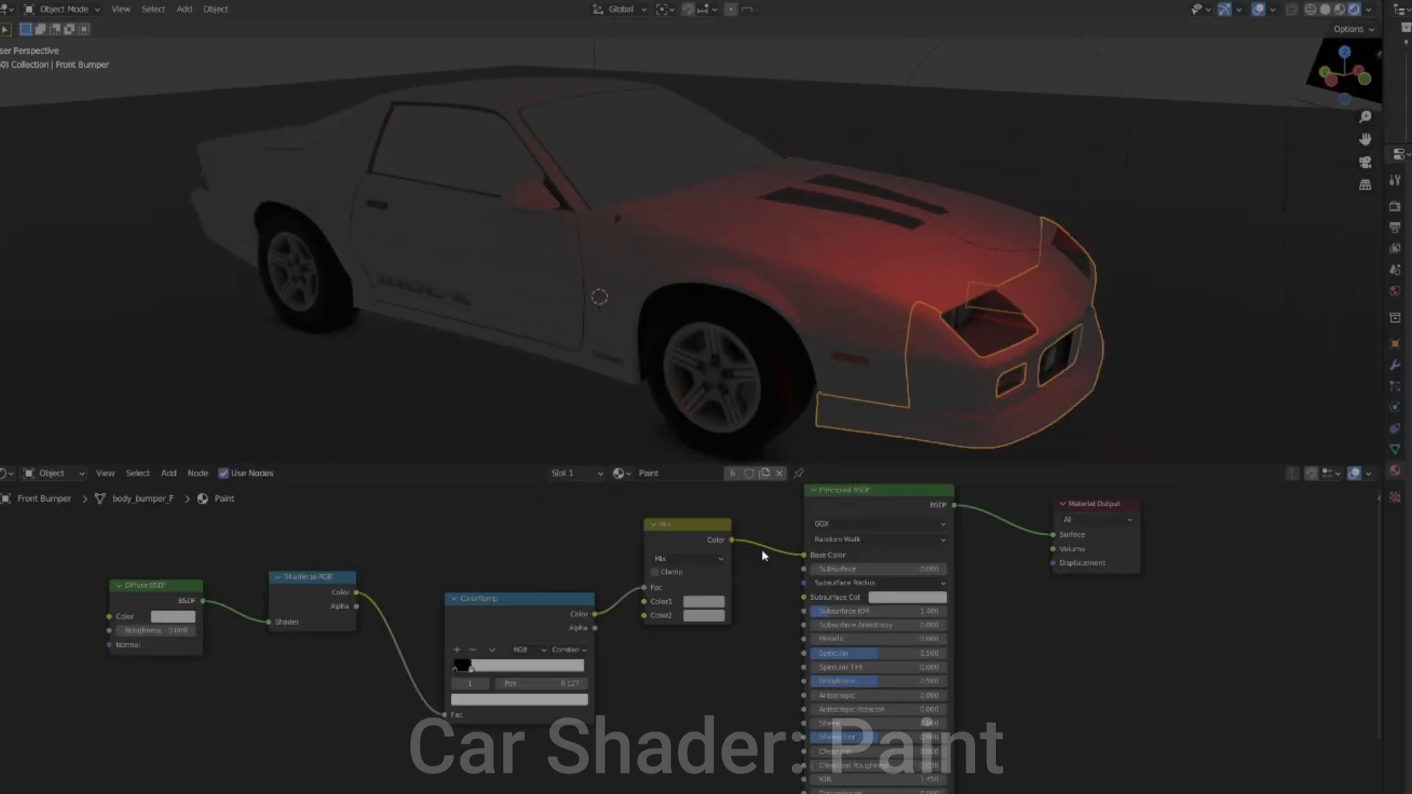
scroll(768, 631, "up", 2)
left_click(707, 593)
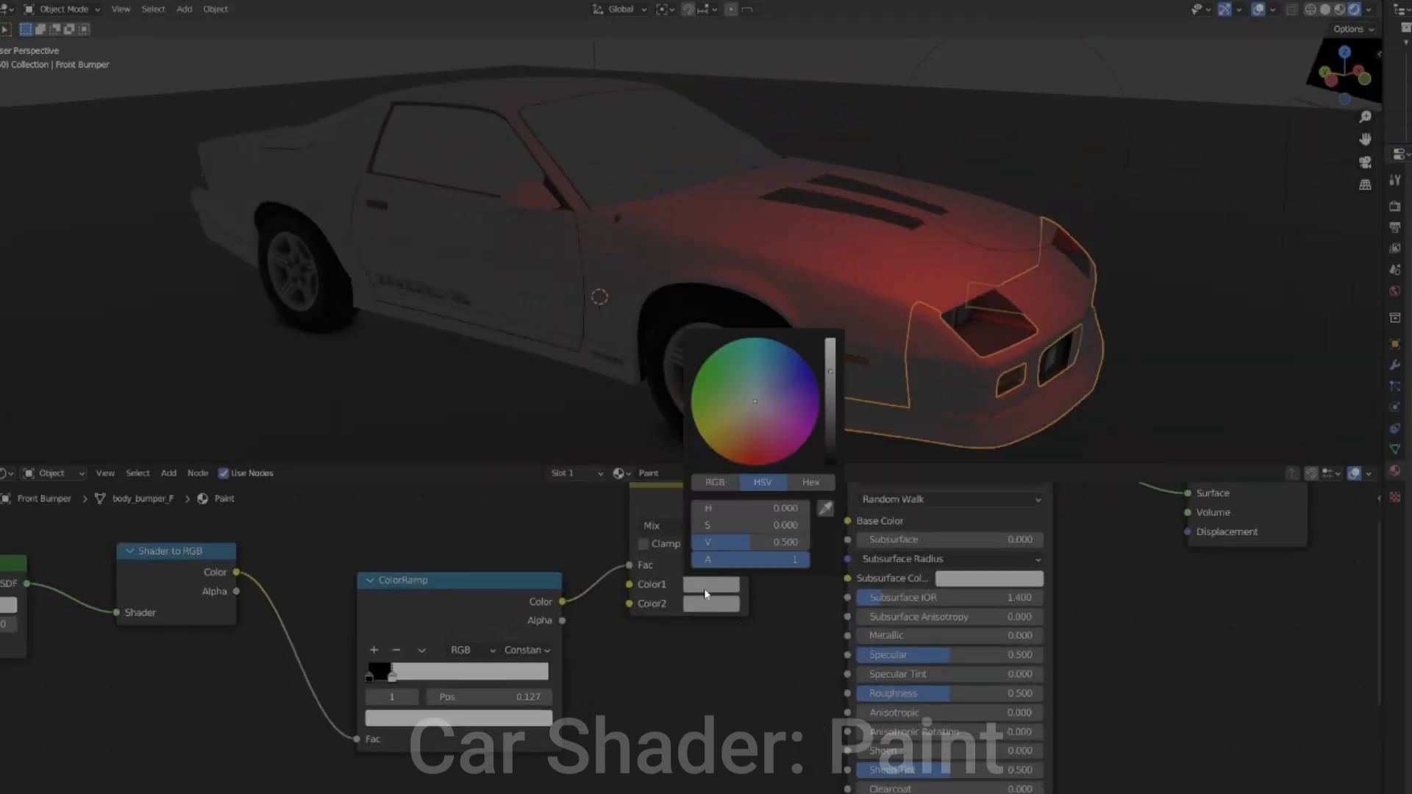
left_click(779, 343)
middle_click_drag(1090, 326, 1037, 321)
scroll(1038, 321, "up", 3)
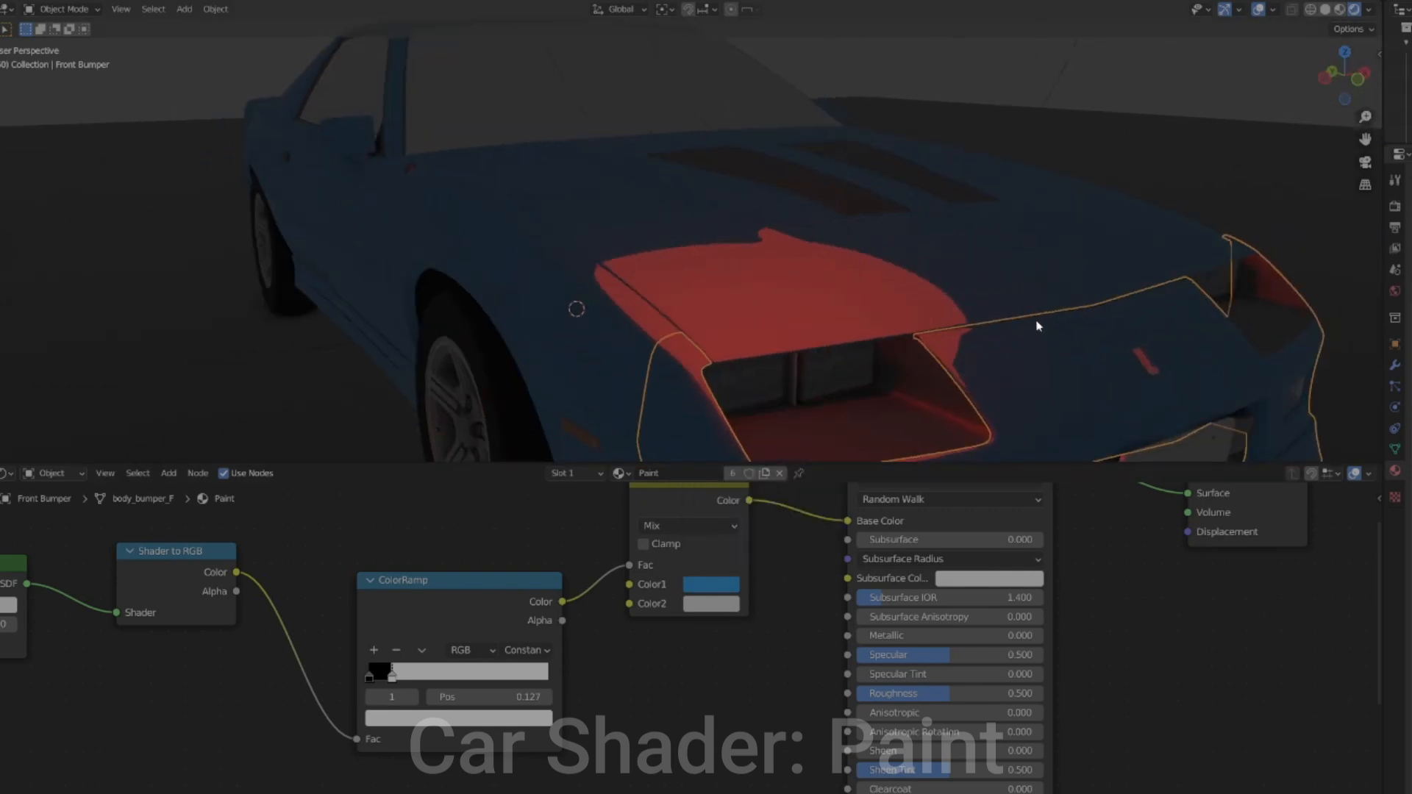
Move the red point light off the hood to the side of the car near the front wheel, and select the Body
scroll(1008, 333, "down", 3)
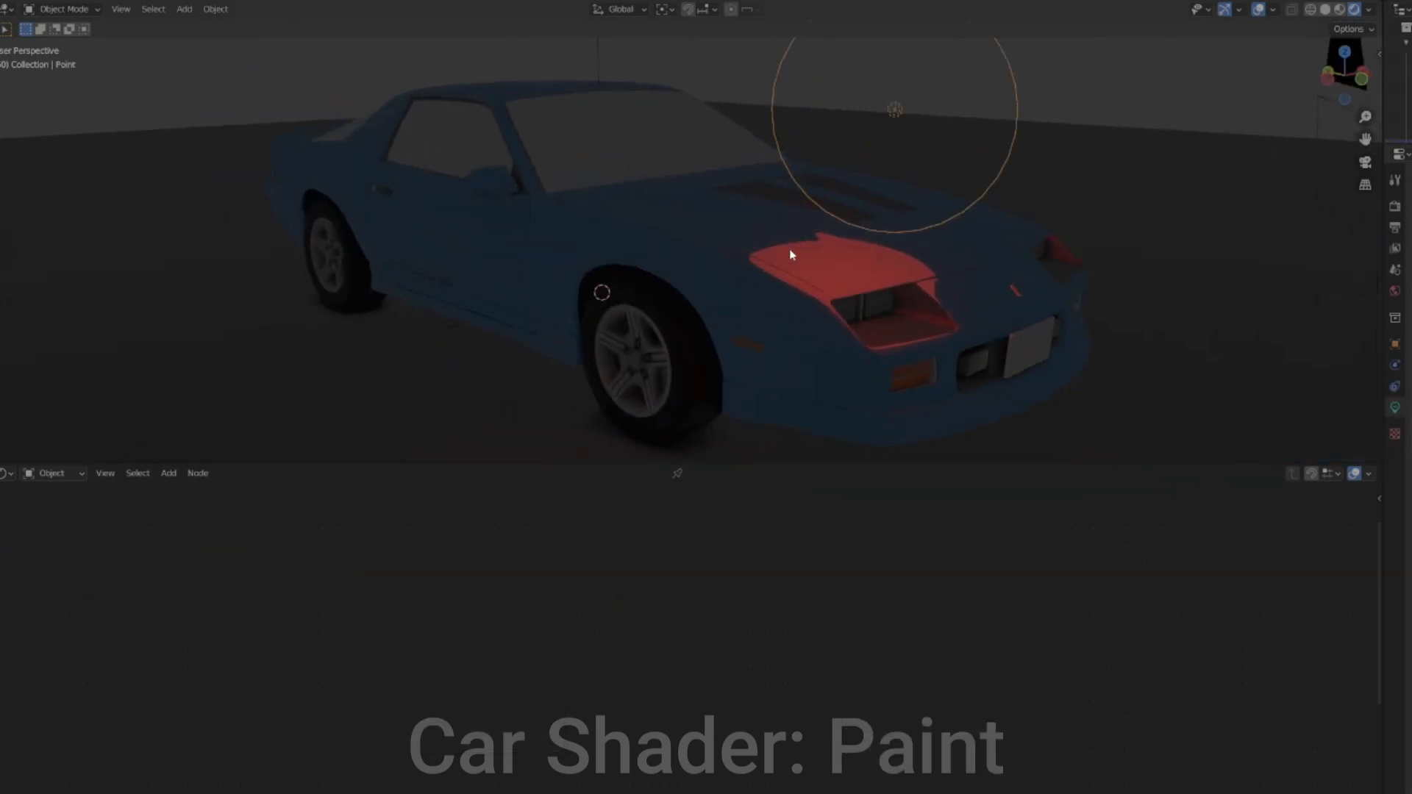
key("g")
left_click(404, 319)
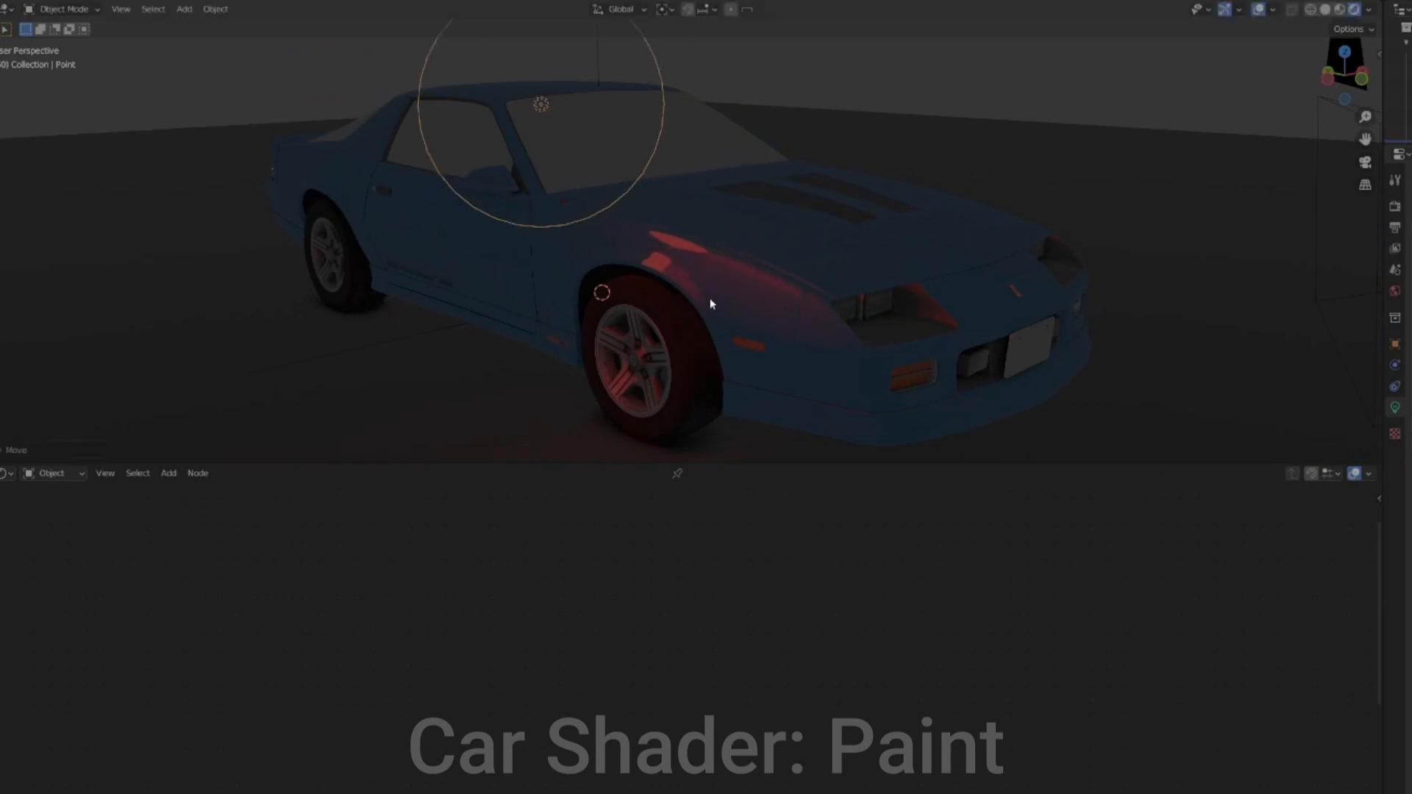
left_click(738, 288)
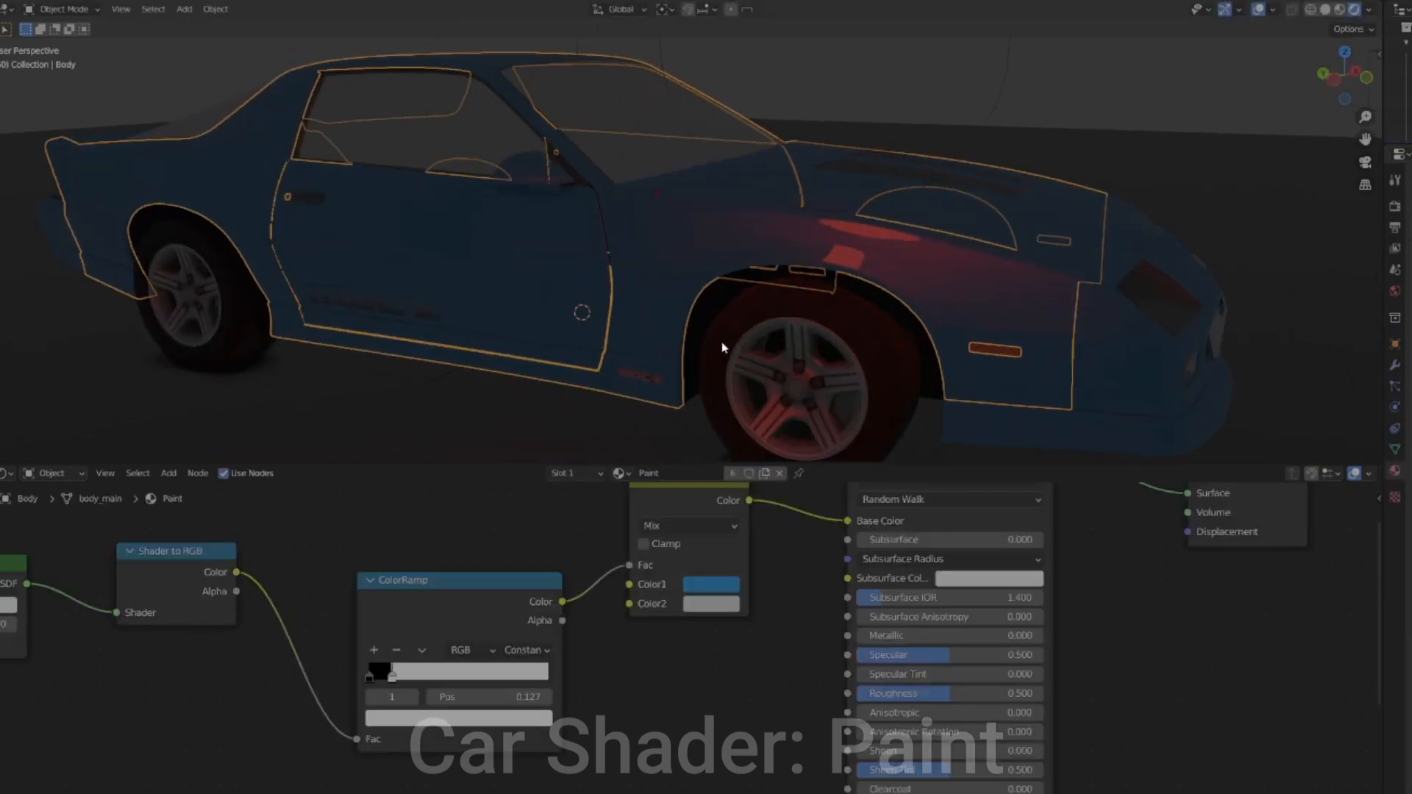
scroll(787, 360, "up", 2)
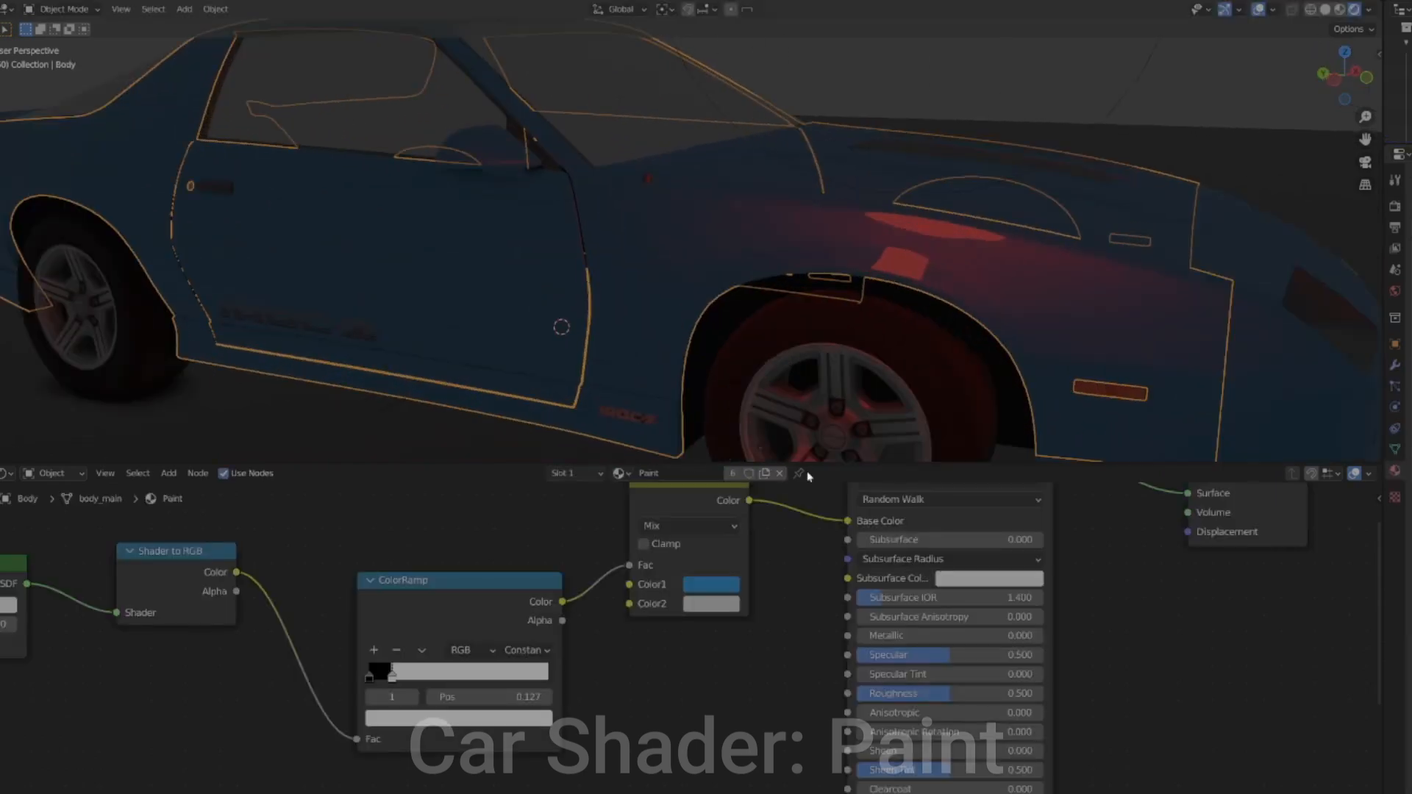
Link the Mix node's colour straight to the Material Output's Surface input, bypassing the Principled BSDF
scroll(802, 561, "down", 2)
left_click_drag(814, 548, 1083, 526)
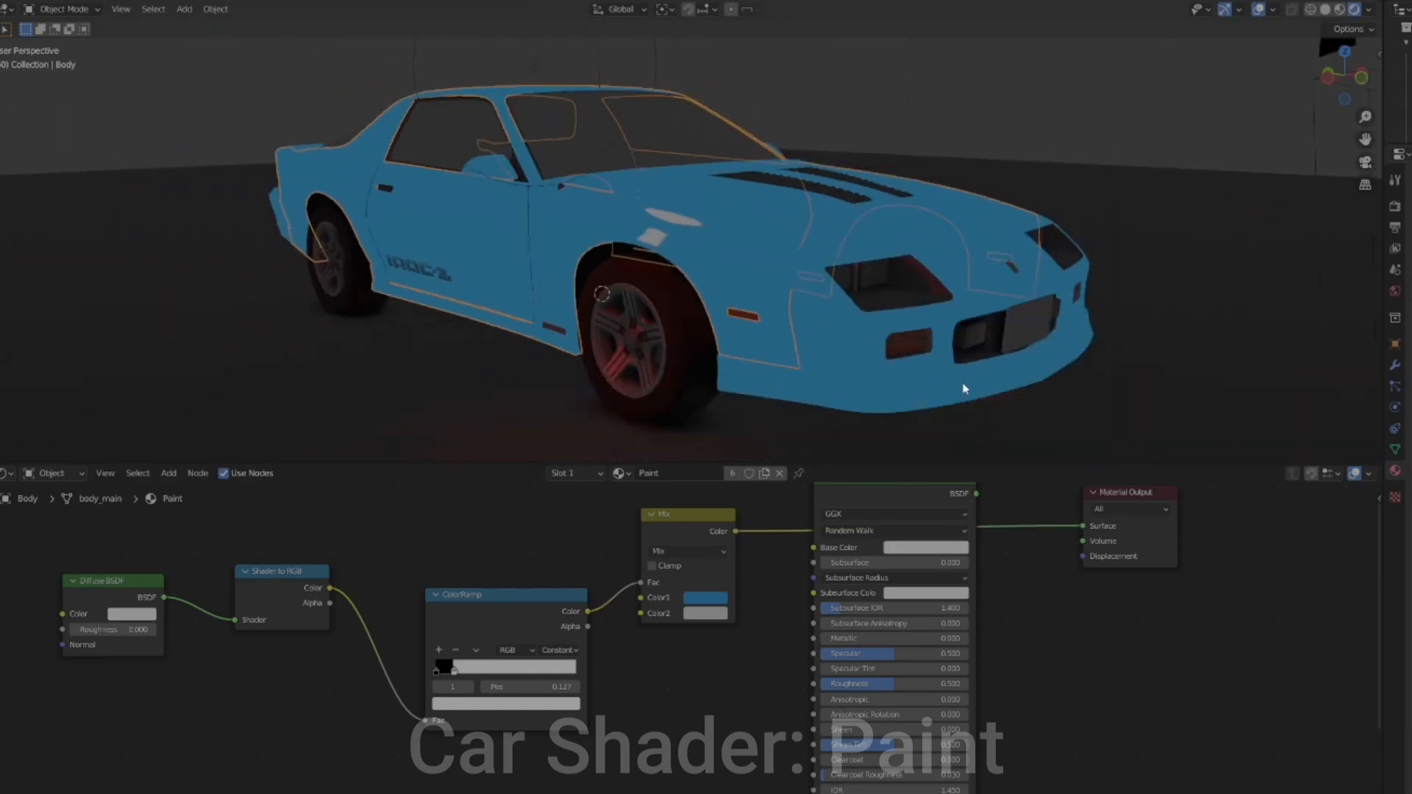
scroll(639, 285, "down", 2)
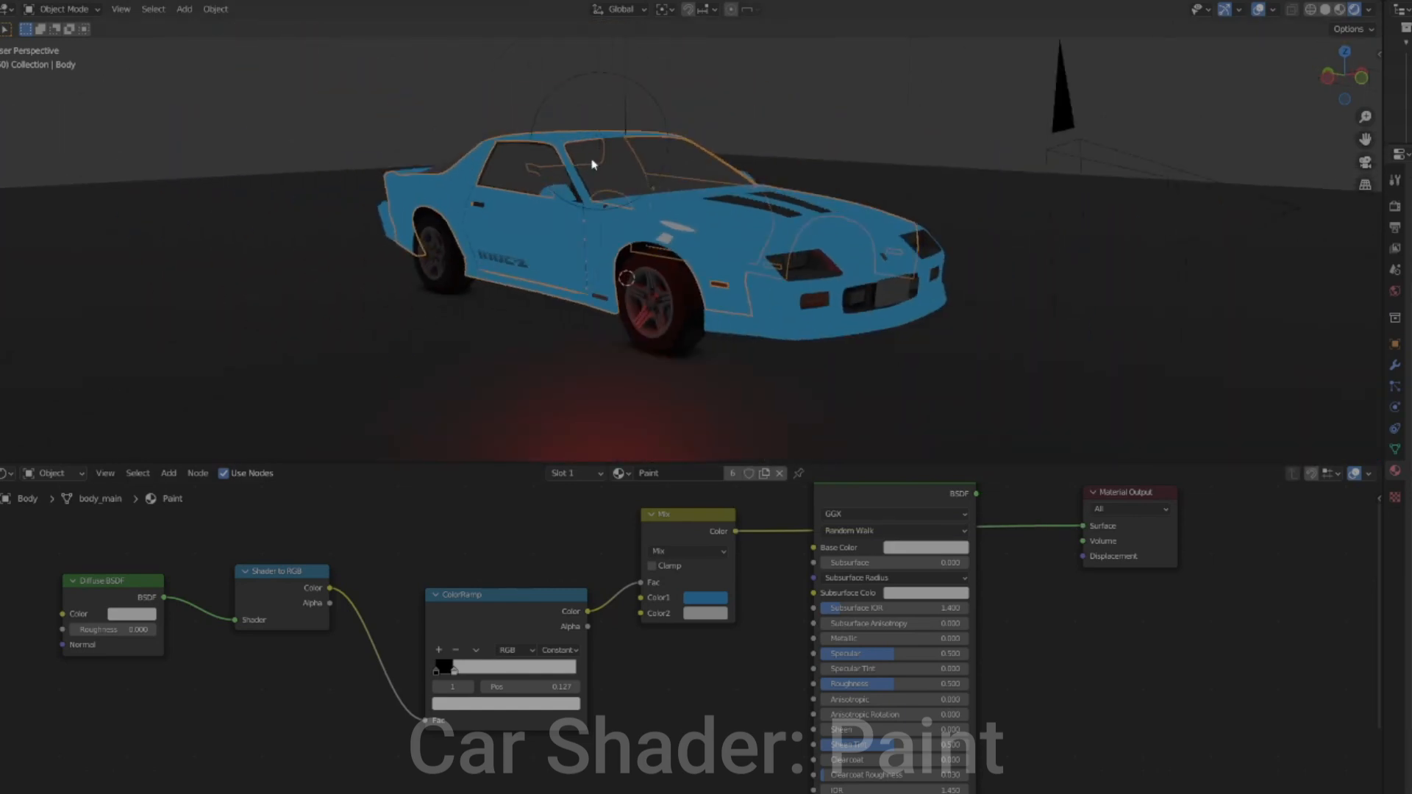
Move the point light closer to the front fender to test how the flat paint highlight follows it
left_click(596, 145)
key("g")
left_click(730, 196)
scroll(729, 197, "up", 3)
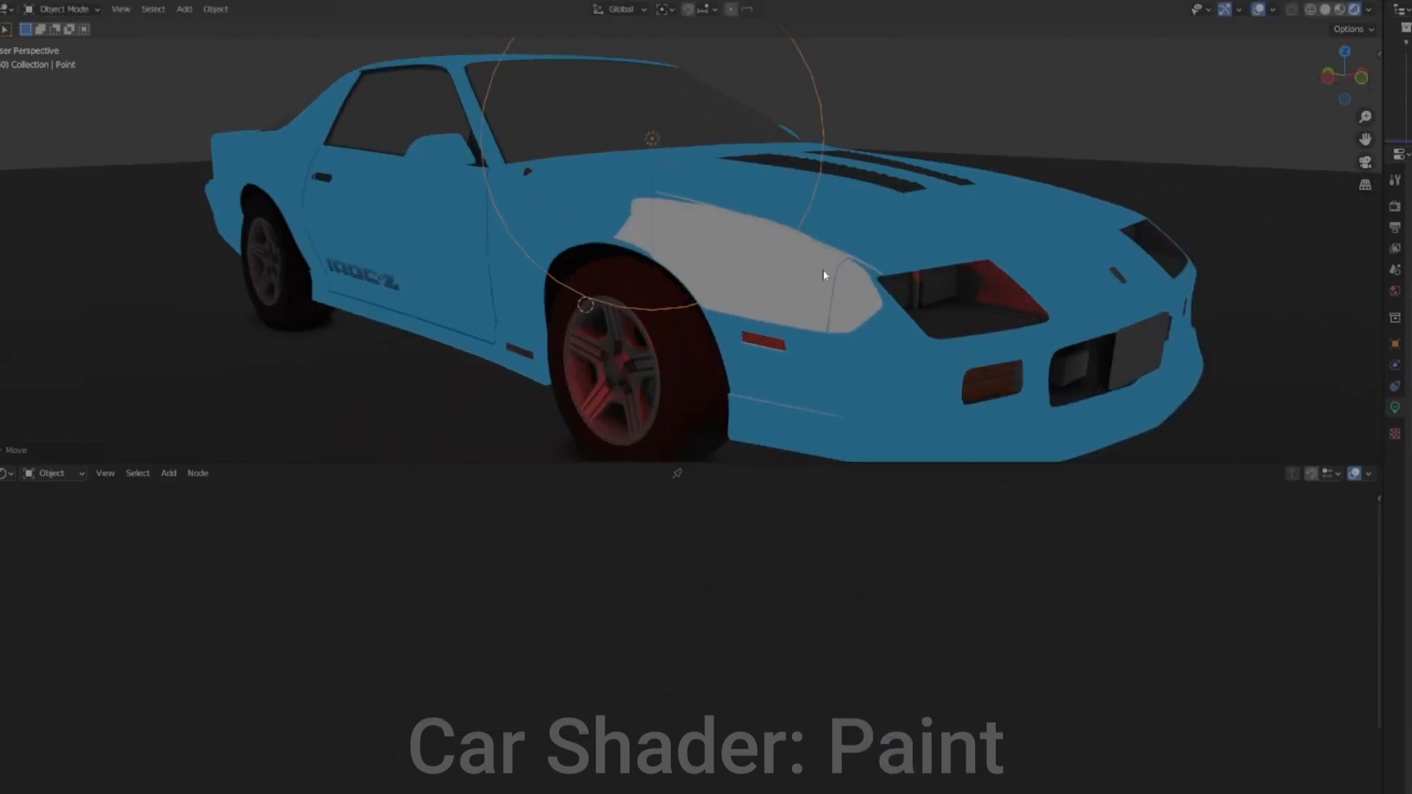
Restore the Principled BSDF between the Mix node and the Material Output in the Body's Paint material
left_click(860, 275)
left_click(697, 612)
mouse_move(746, 487)
left_mouse_down()
mouse_move(728, 420)
mouse_move(702, 485)
left_mouse_up()
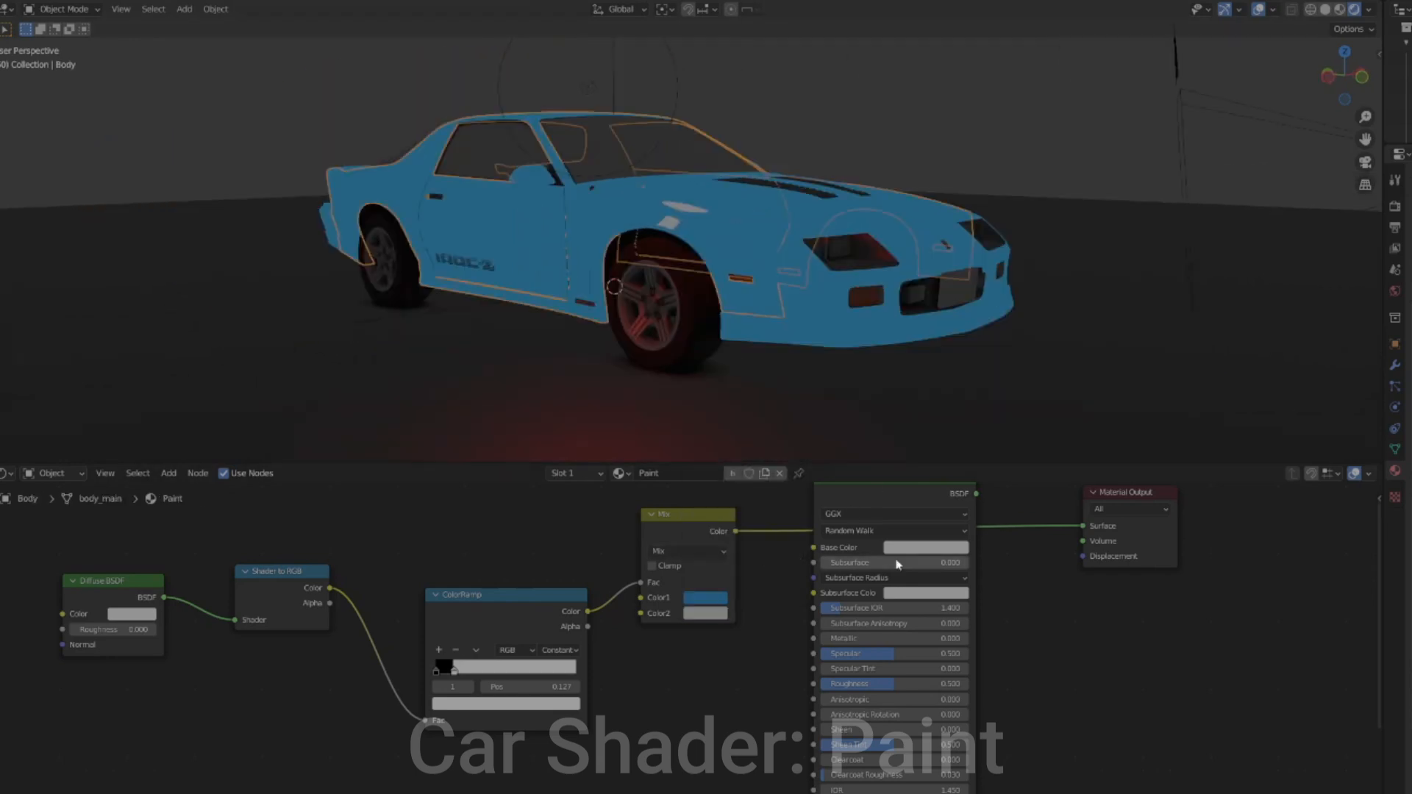
left_click_drag(838, 548, 818, 562)
scroll(738, 290, "up", 2)
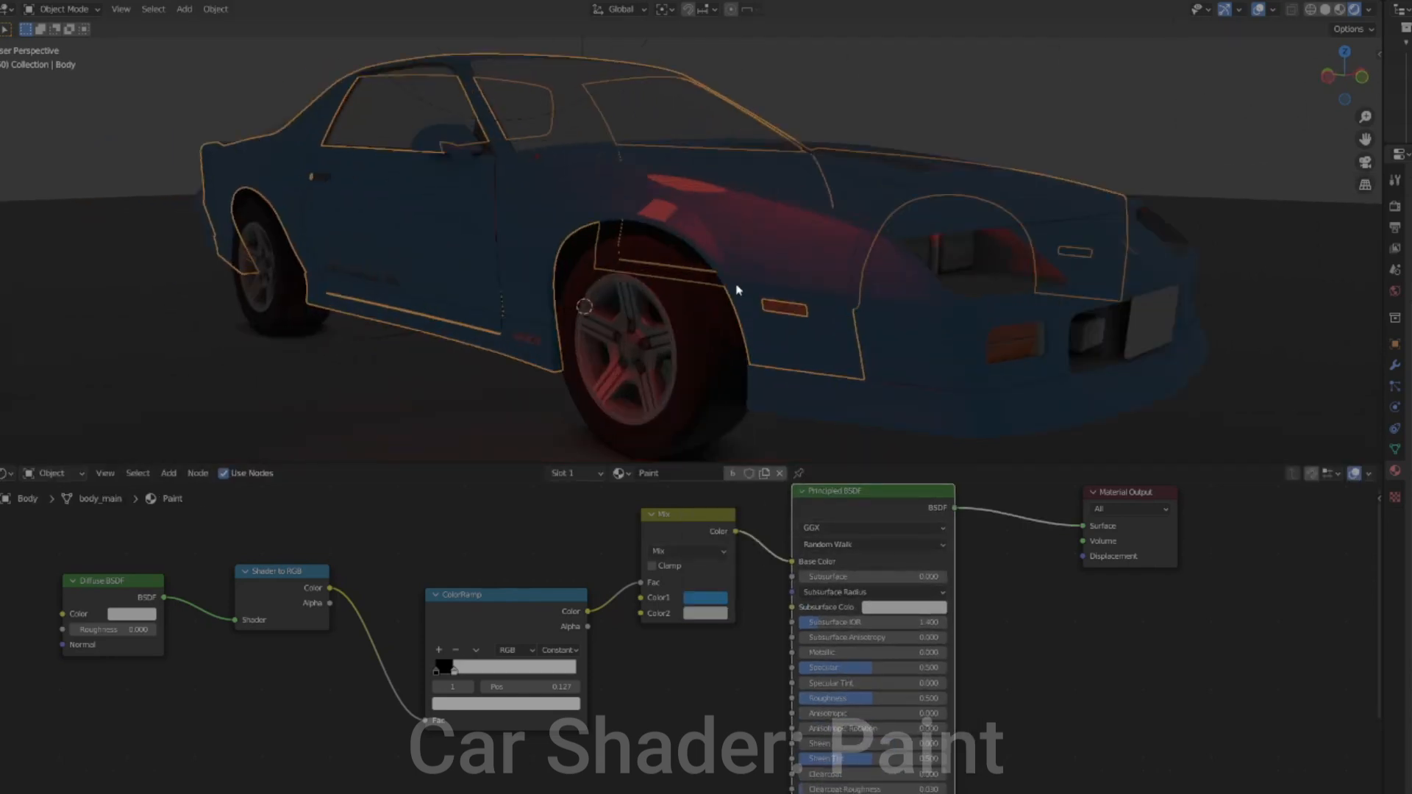
Hide the viewport overlays and examine the paint shading from different sides of the car
middle_click_drag(738, 290, 886, 278)
scroll(886, 277, "down", 1)
left_click(1257, 10)
middle_click_drag(1098, 220, 814, 237)
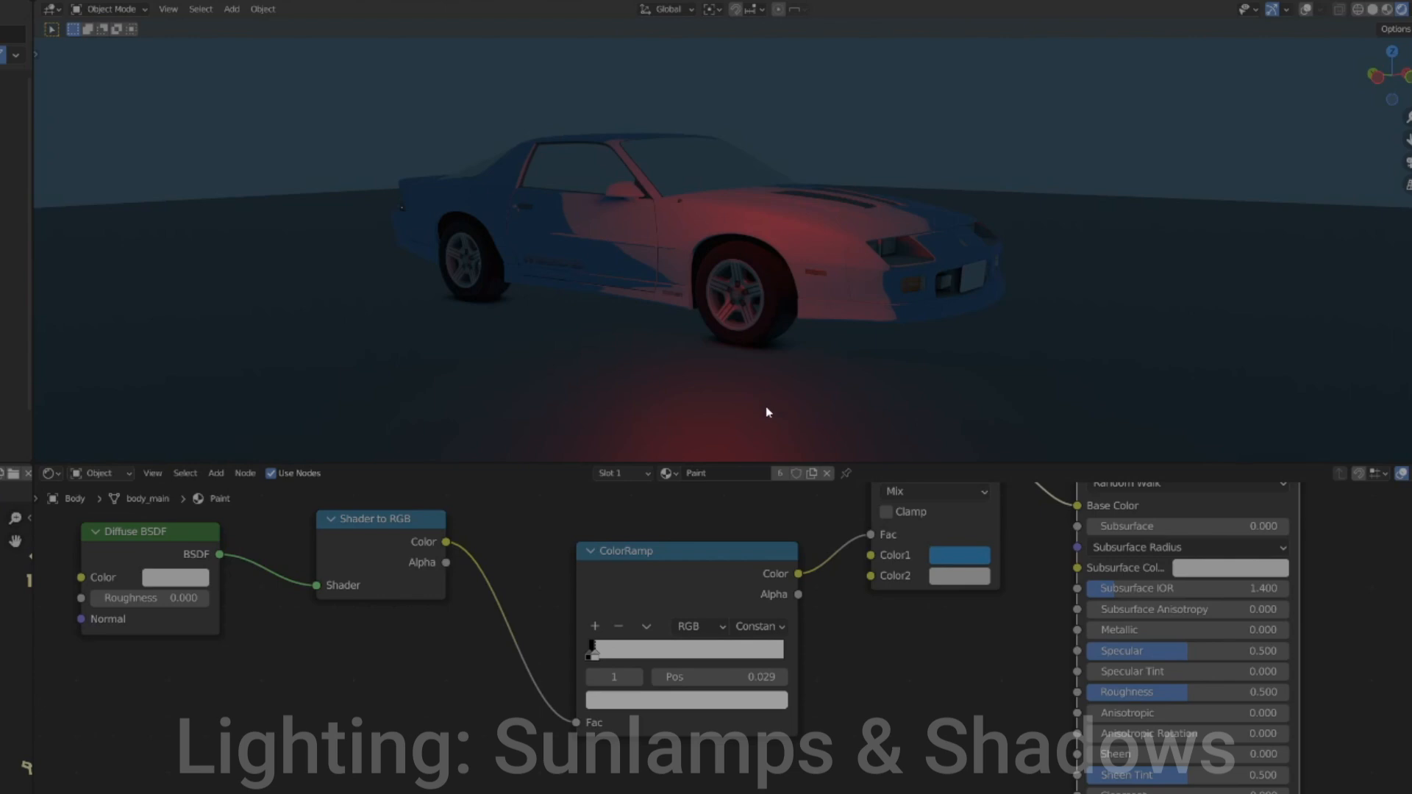
Show the viewport overlays and add a Sun light to the scene
left_click(1304, 8)
middle_click_drag(986, 255, 763, 256)
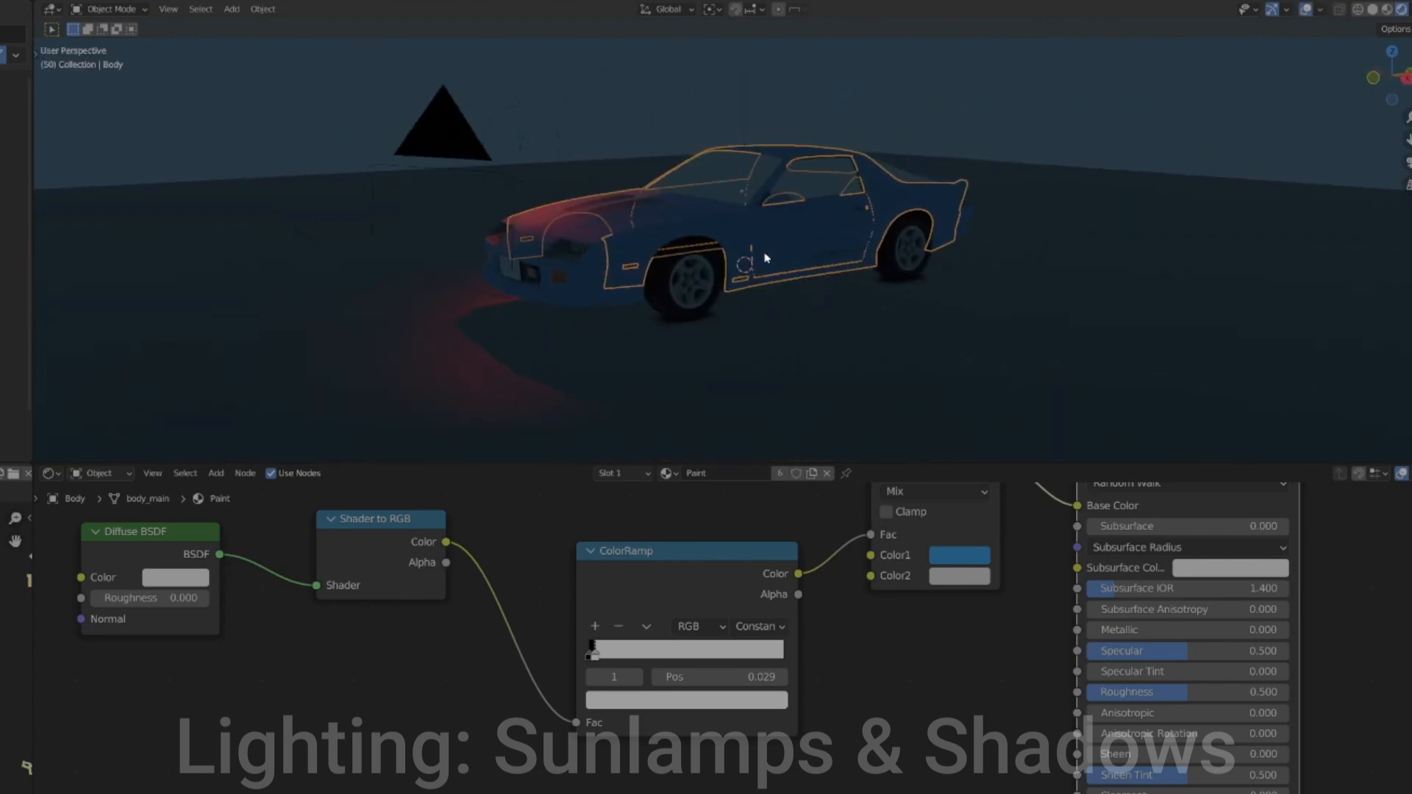
scroll(762, 250, "down", 2)
middle_click_drag(773, 206, 568, 213)
left_click(232, 9)
mouse_move(295, 213)
left_click(368, 229)
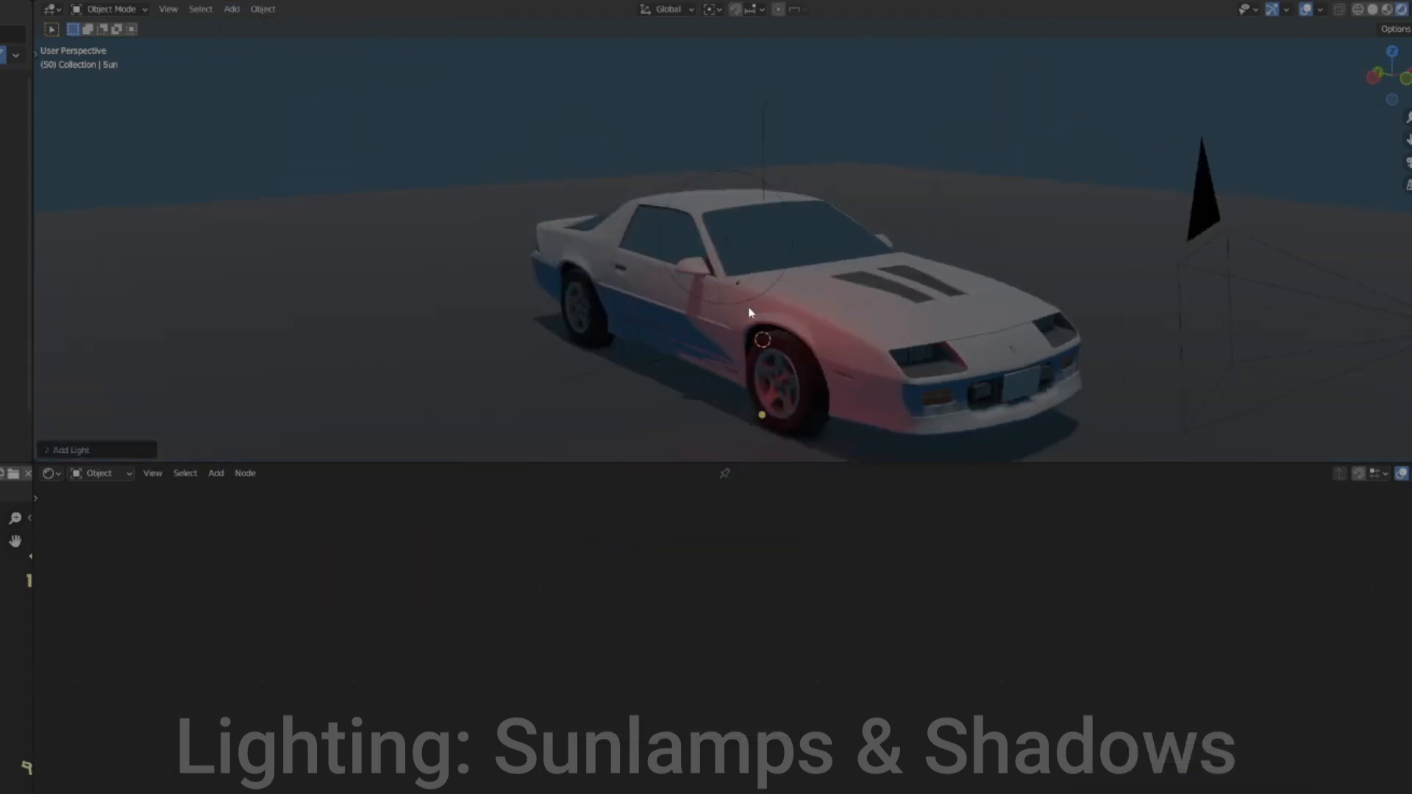
Enlarge the Outliner and open the light properties of the Sun
scroll(778, 240, "up", 3)
middle_click_drag(749, 312, 887, 308, "shift")
scroll(966, 295, "up", 4)
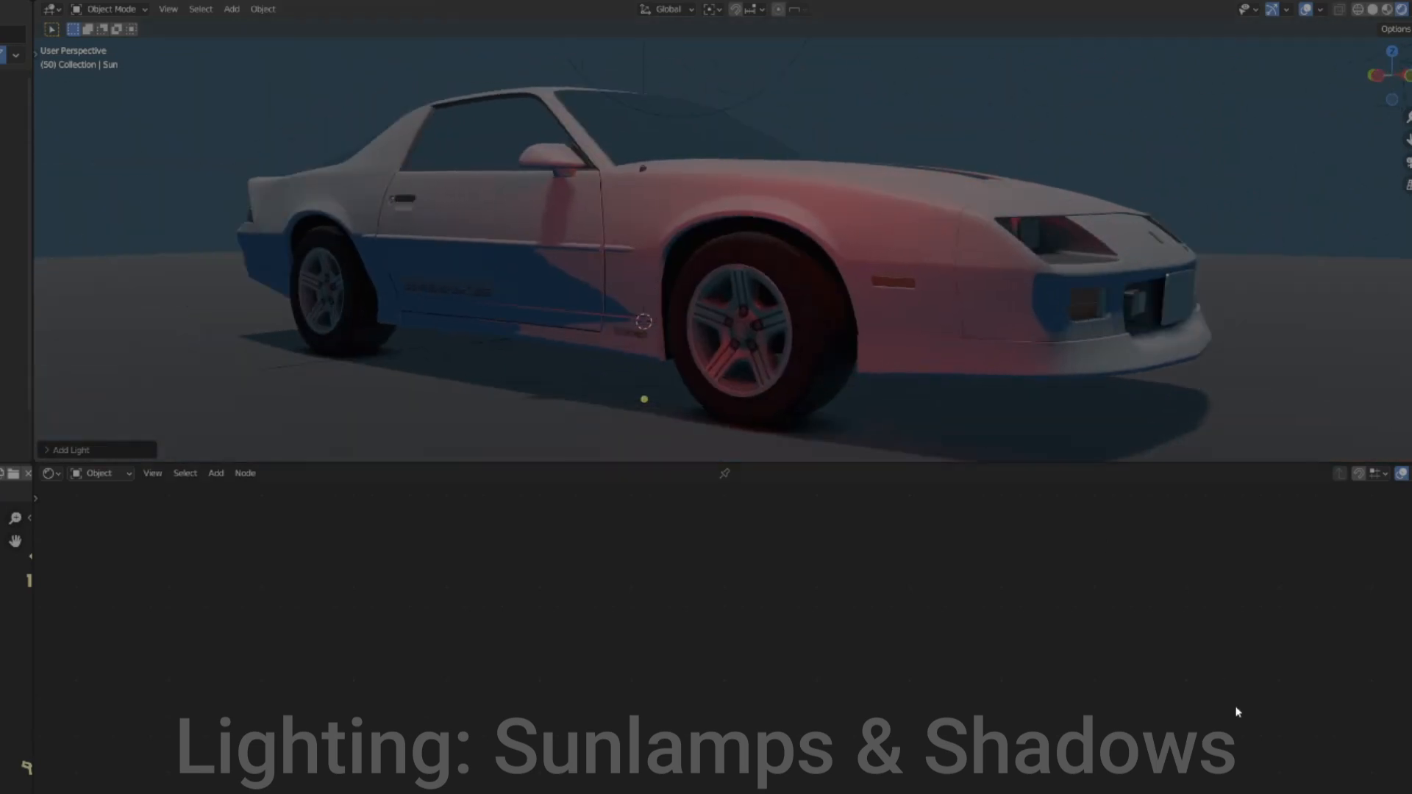
scroll(1161, 100, "down", 2)
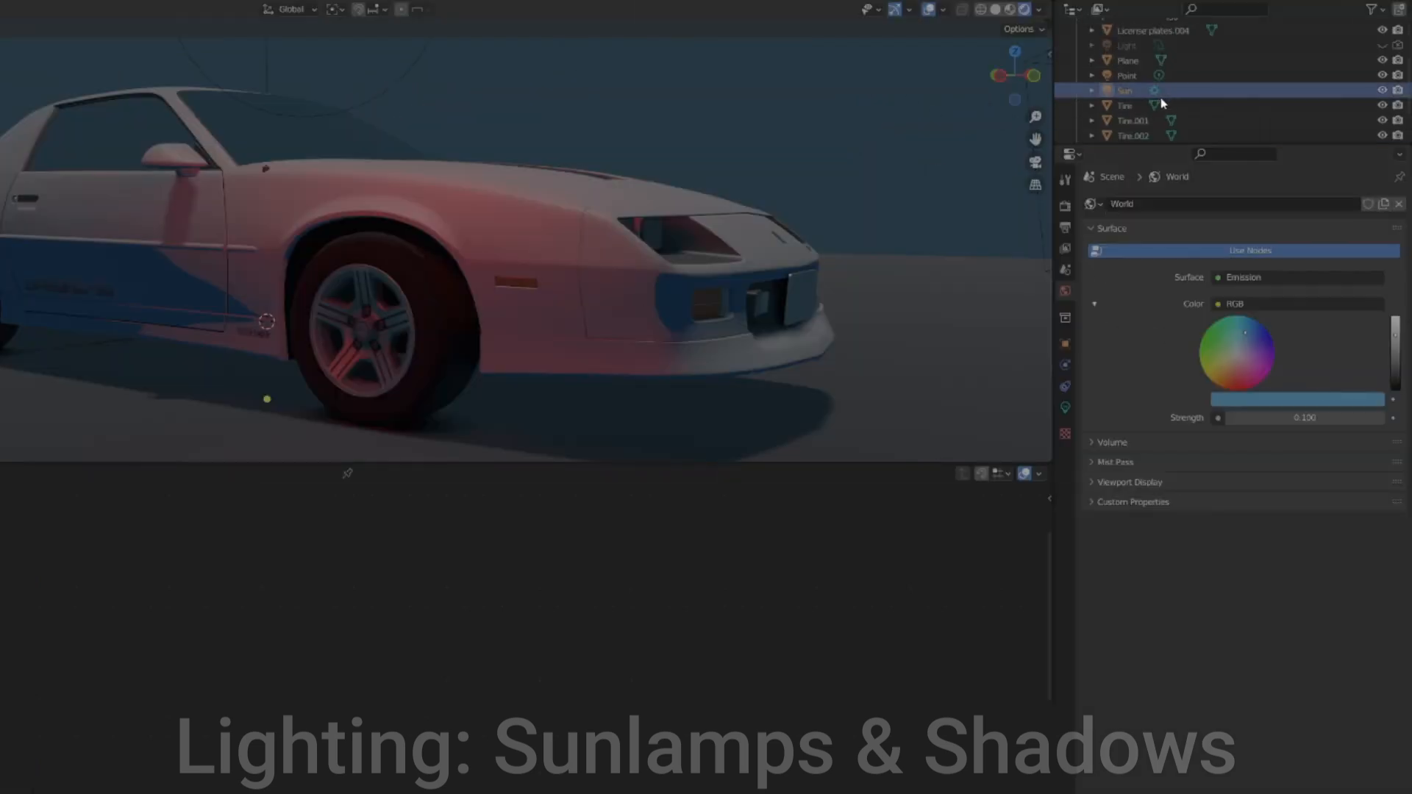
left_click_drag(1127, 144, 1132, 235)
left_click(1065, 498)
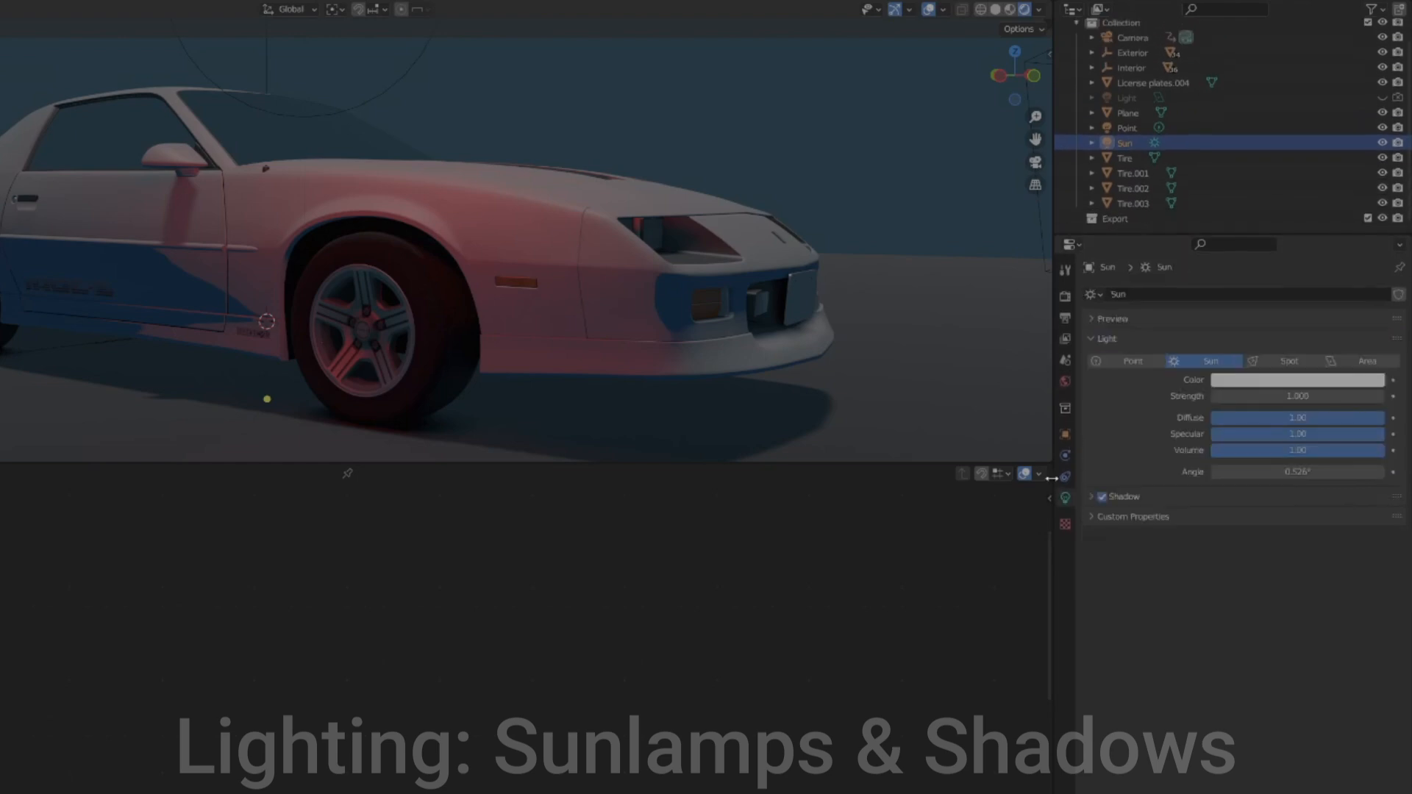
Tint the Sun light pale blue, set its strength to 2 and reduce its Specular to 0
left_click(1306, 380)
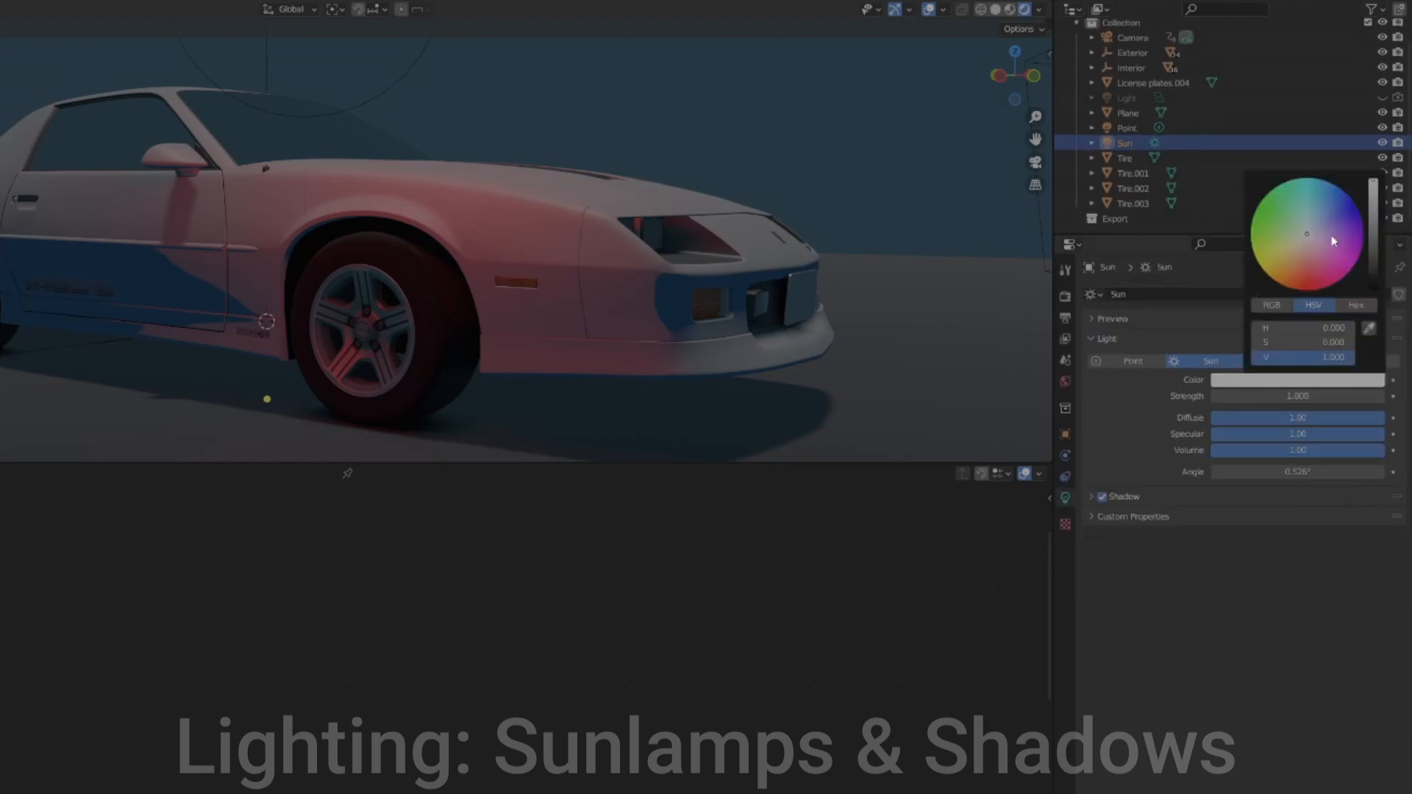
left_click(1297, 397)
type("2")
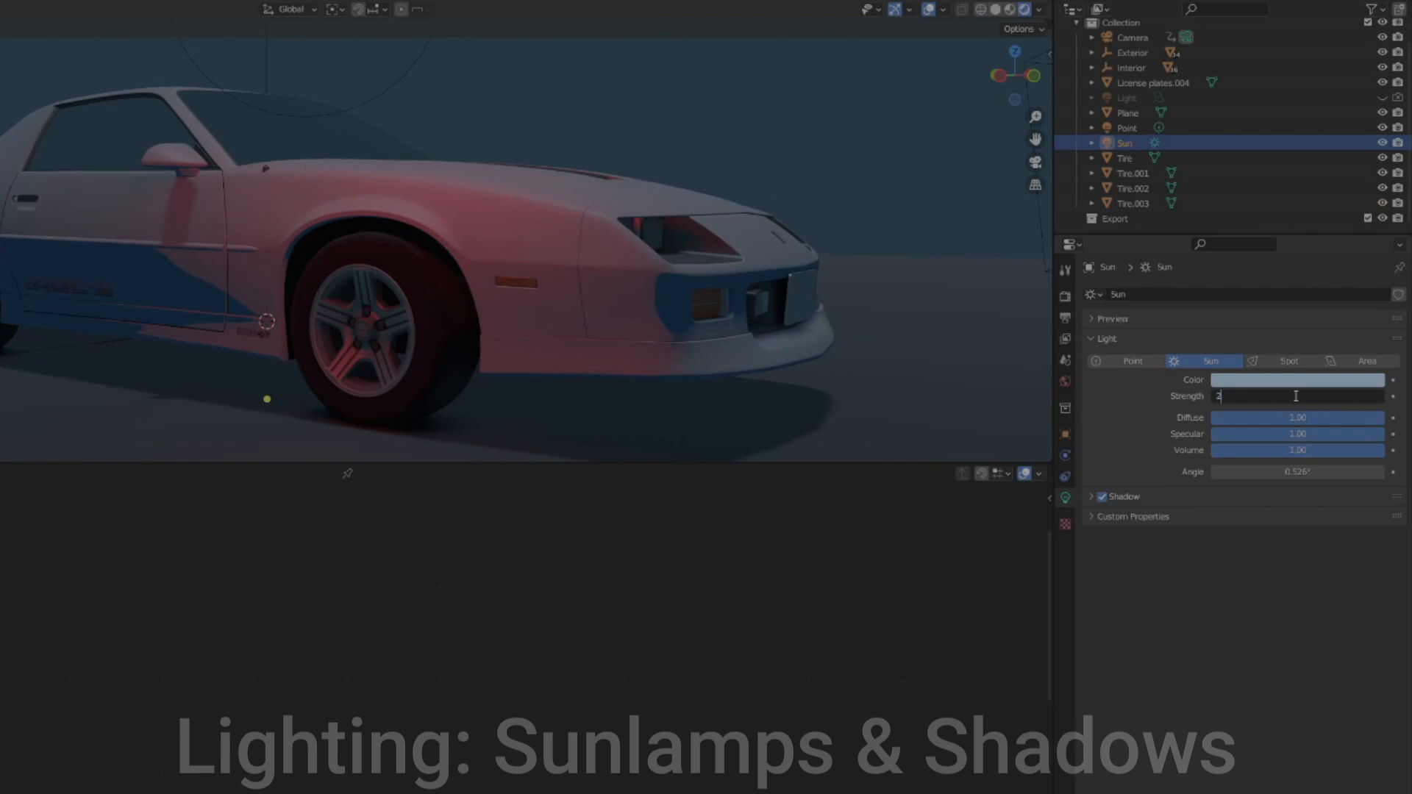
key("Return")
left_click_drag(1310, 440, 1209, 434)
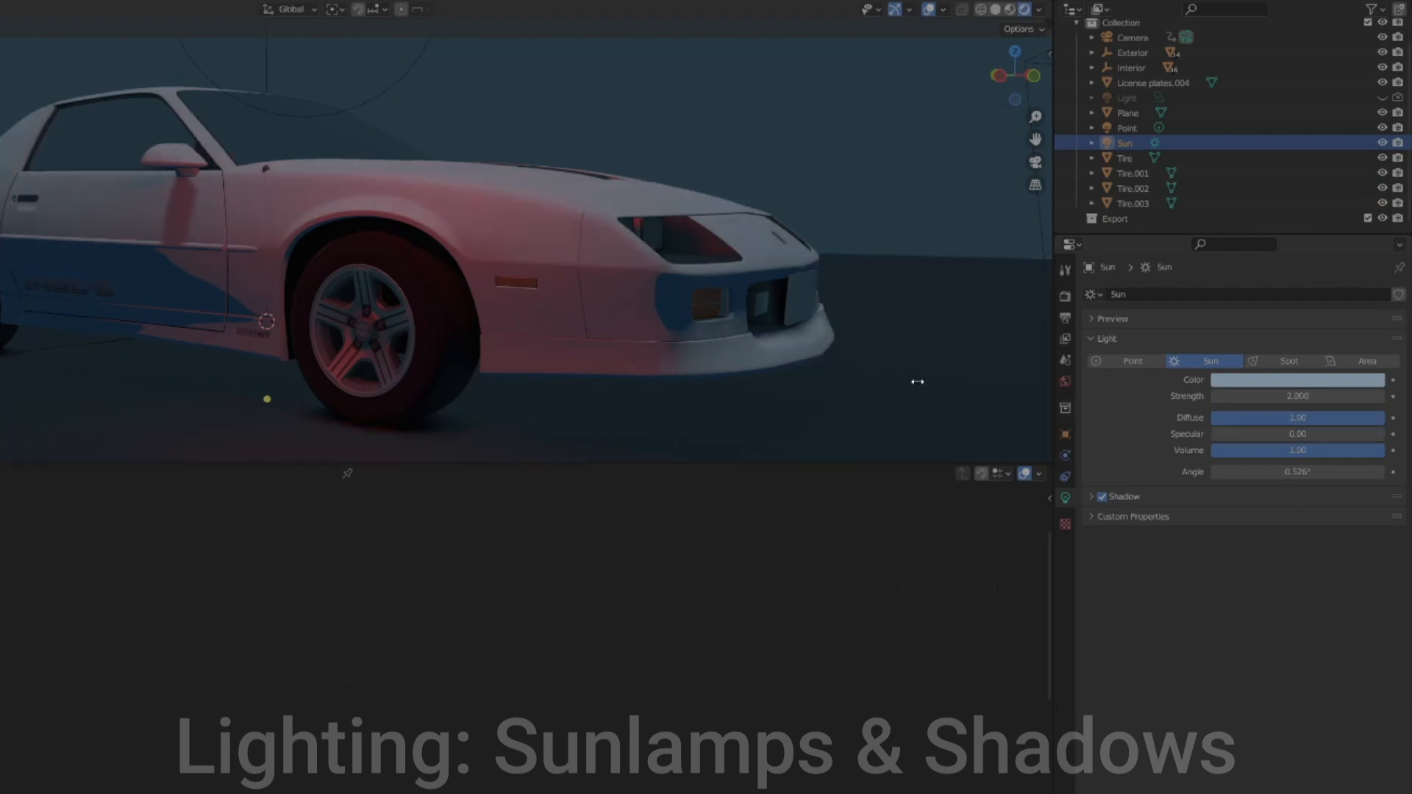
Set the Sun light's angle to 90°
middle_click_drag(351, 297, 425, 297)
scroll(441, 317, "down", 2)
left_click(1303, 472)
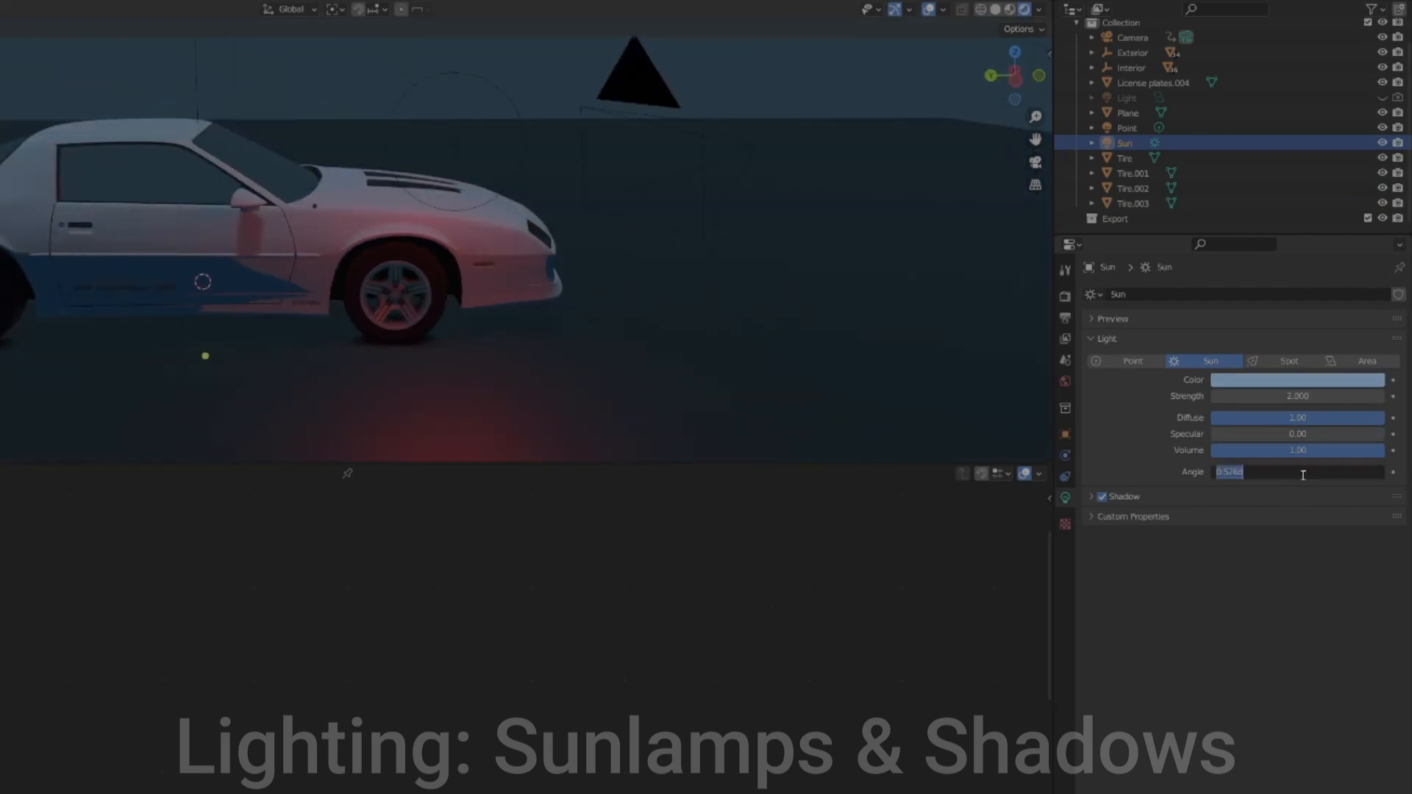
type("90")
key("Return")
middle_click_drag(559, 328, 461, 359)
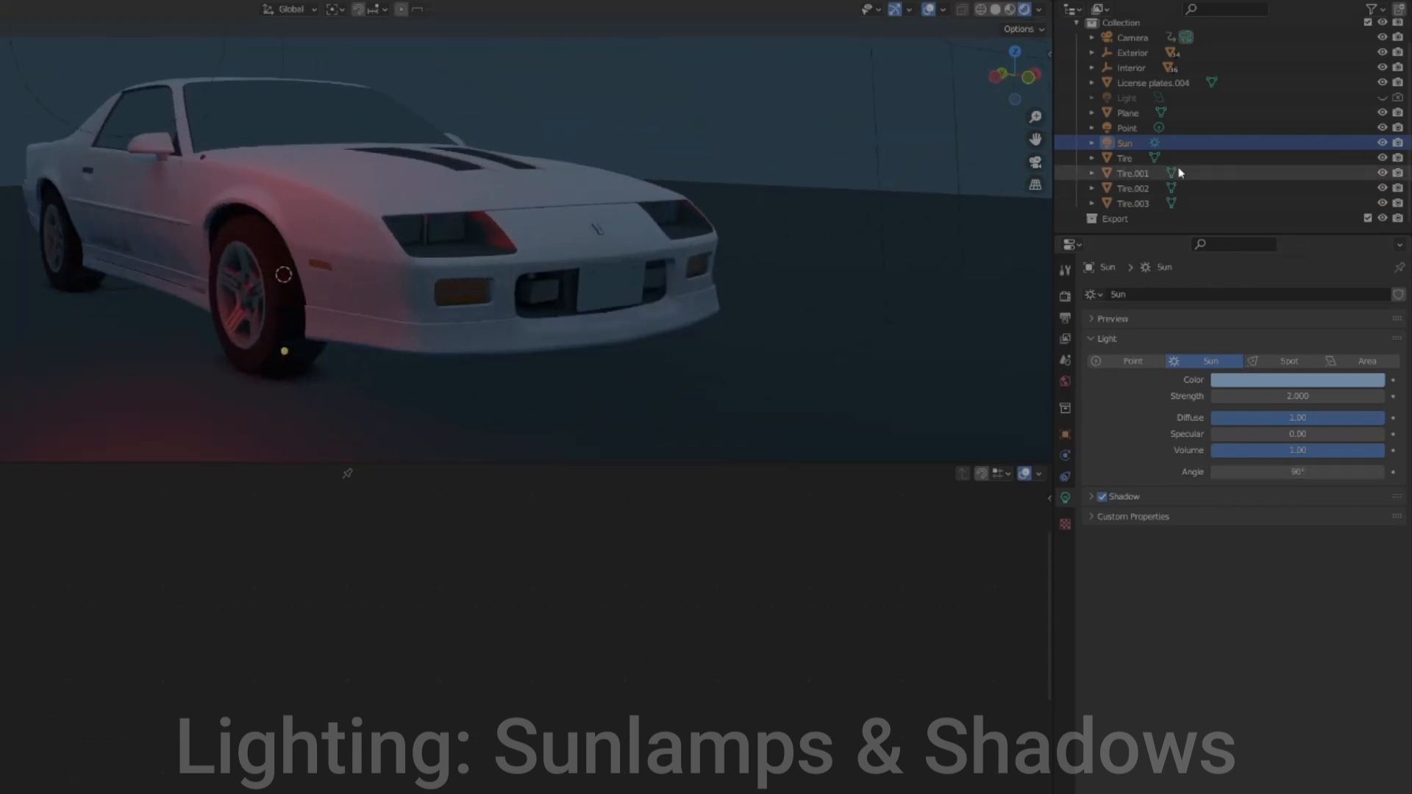
Rename the Sun light as Sun Lamp Colors
double_click(1130, 143)
type("Sun Lamp Colors")
key("Return")
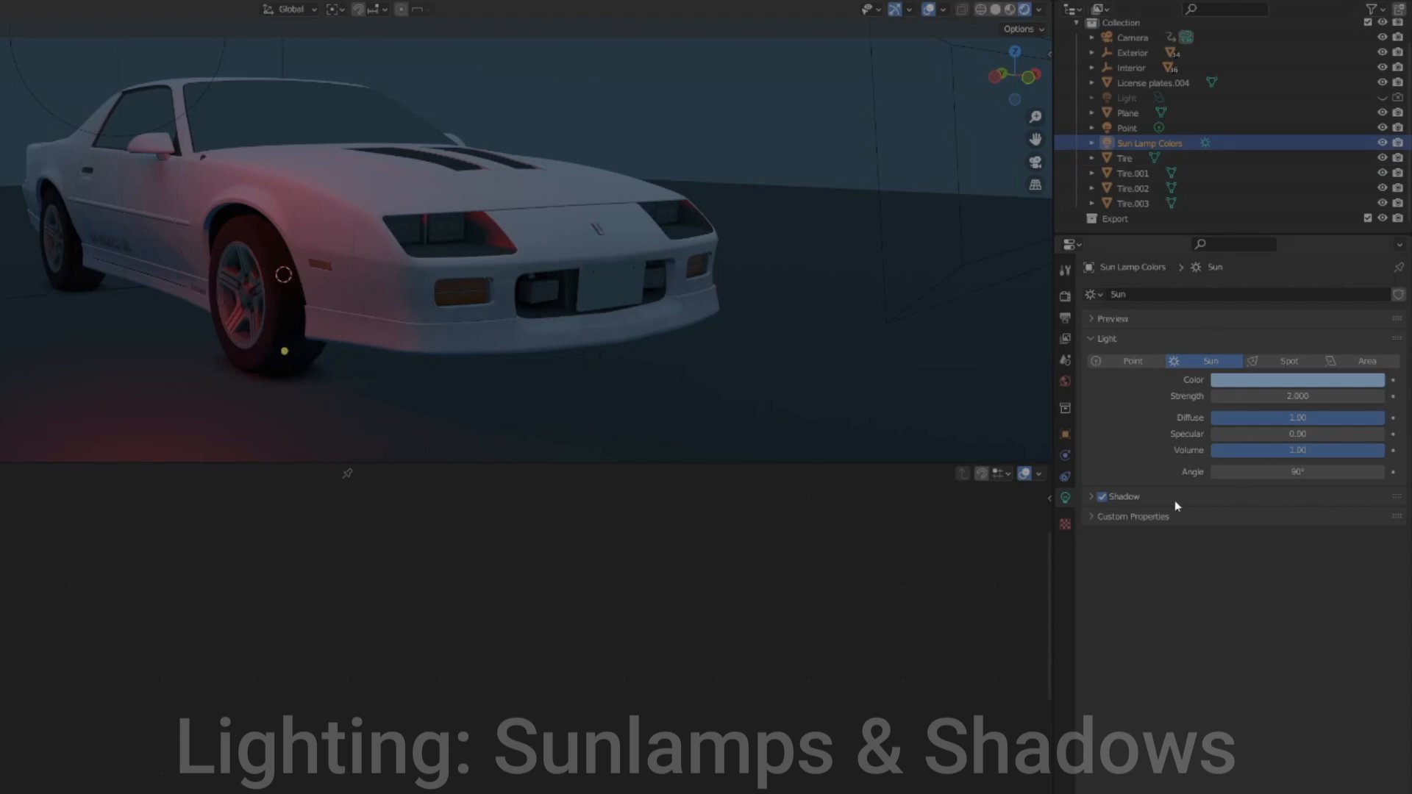
Turn off shadow casting for the Sun Lamp Colors light
left_click(1102, 497)
middle_click_drag(488, 319, 457, 324)
key("z")
key("z")
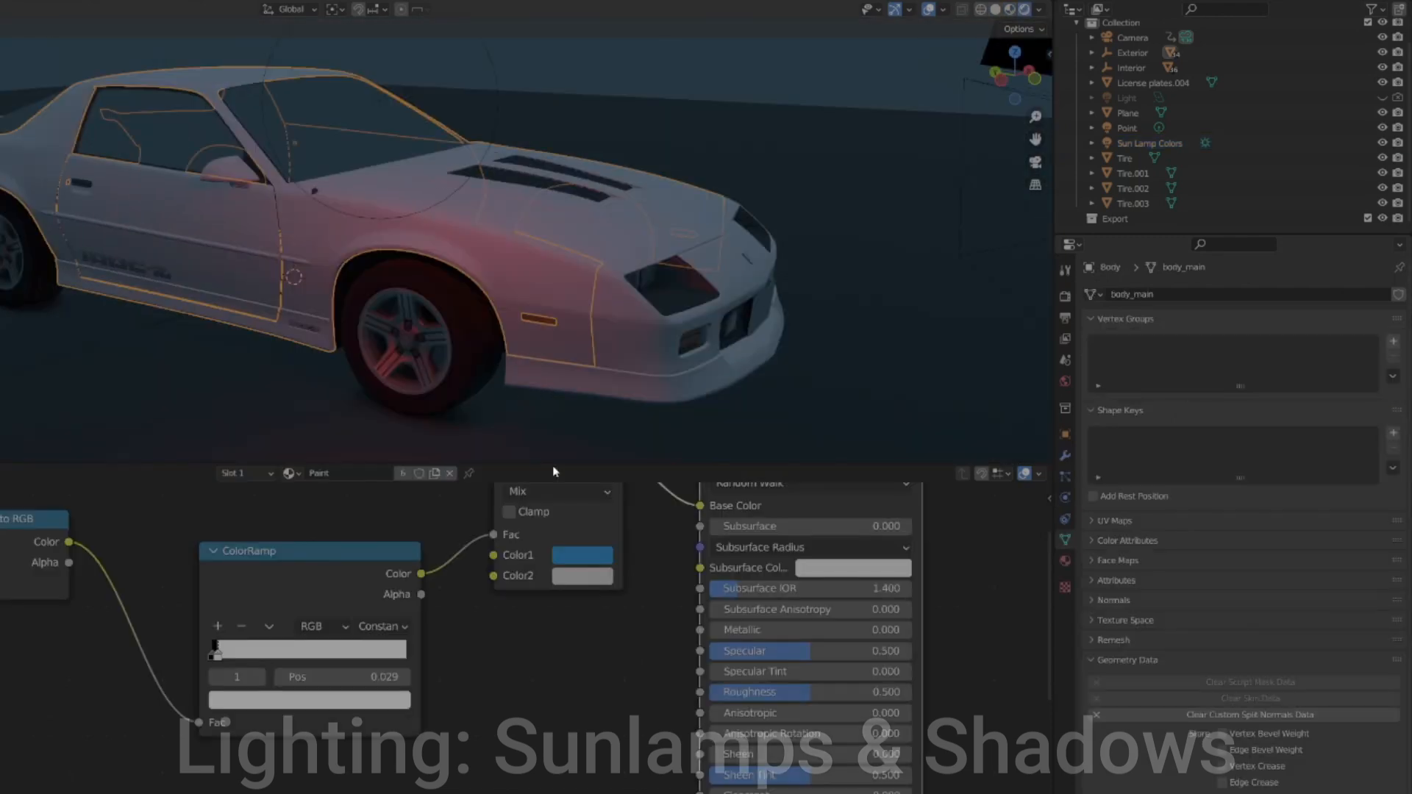
Duplicate the Sun Lamp Colors light in place and set the copy's Diffuse and Volume to 0 and its Specular to 1
left_click(1148, 144)
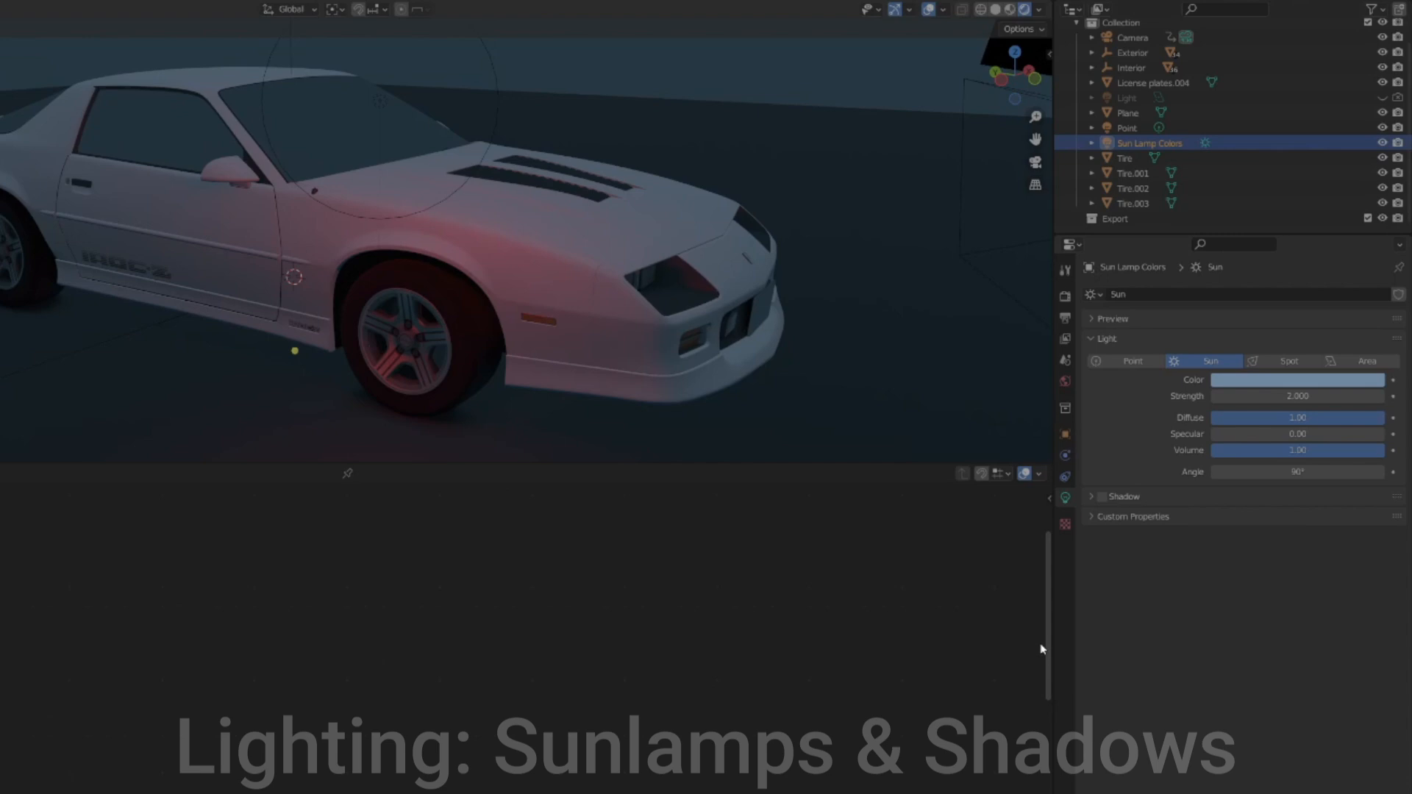
key("shift+d")
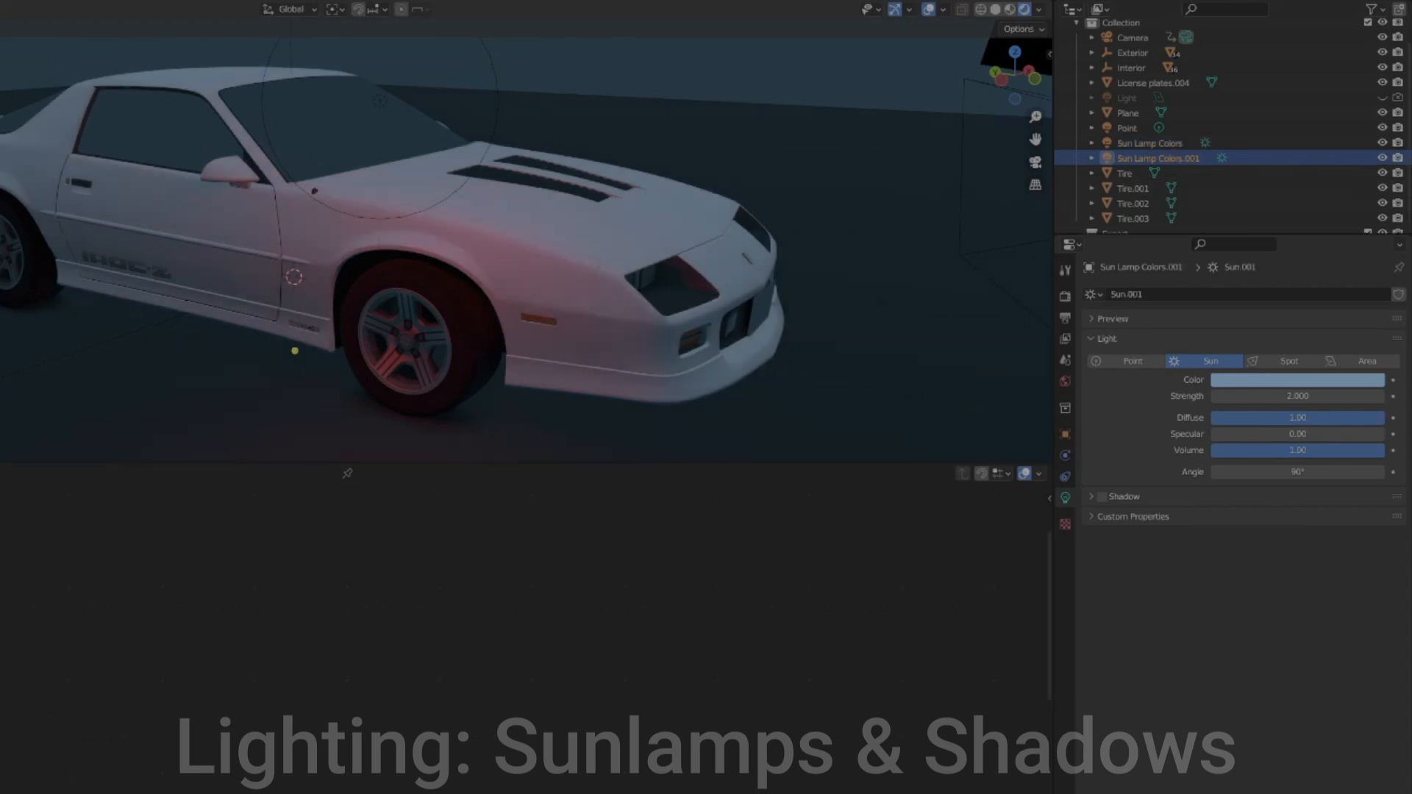
left_click_drag(1311, 421, 1137, 421)
left_click_drag(1345, 449, 1316, 434)
Set the duplicated sun lamp's strength to 10
left_click(1310, 397)
type("10")
key("Return")
middle_click_drag(873, 330, 611, 283)
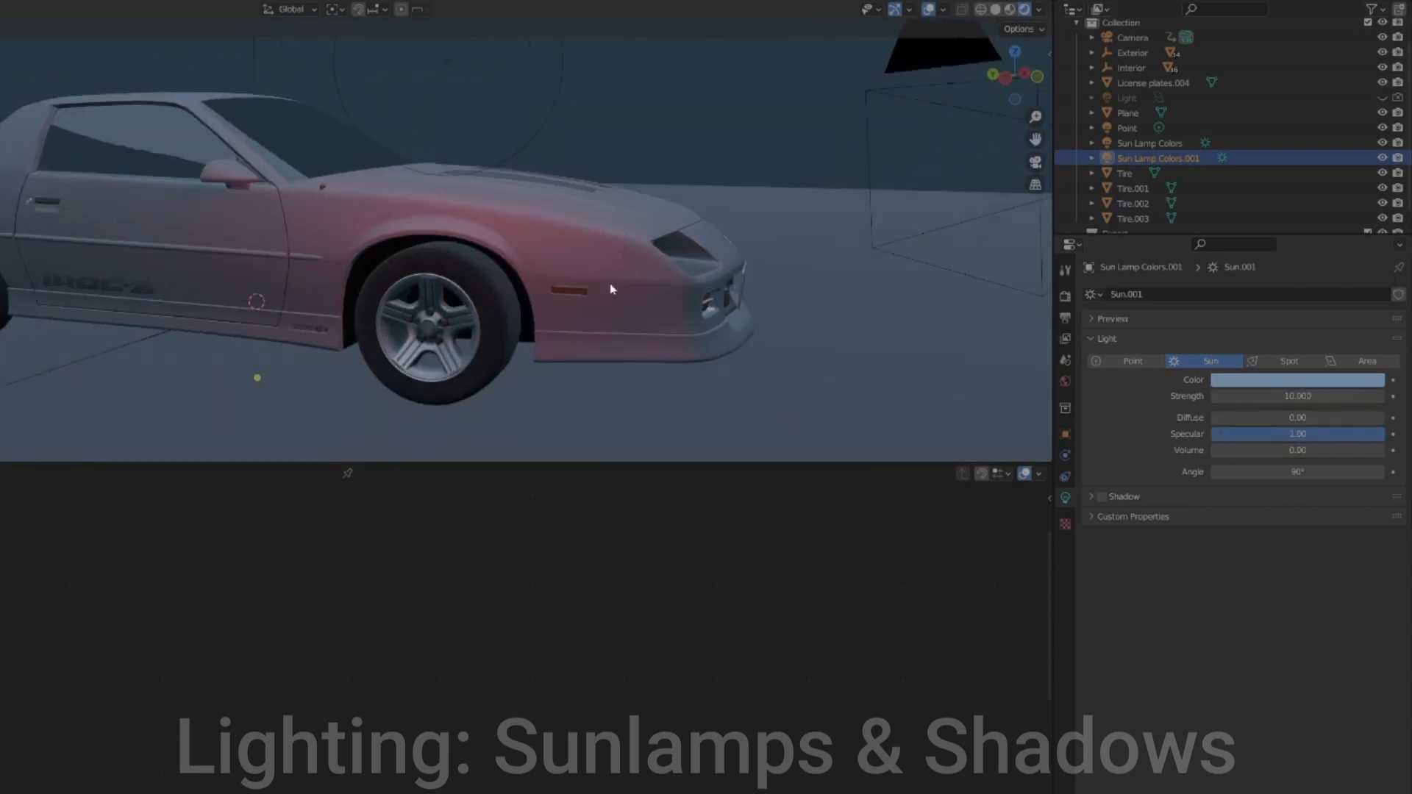
Enable shadow casting on the duplicated sun lamp and set its angle to 0°
left_click(1104, 498)
middle_click_drag(782, 368, 941, 386)
left_click(1301, 473)
type("0")
key("Return")
middle_click_drag(456, 272, 877, 334)
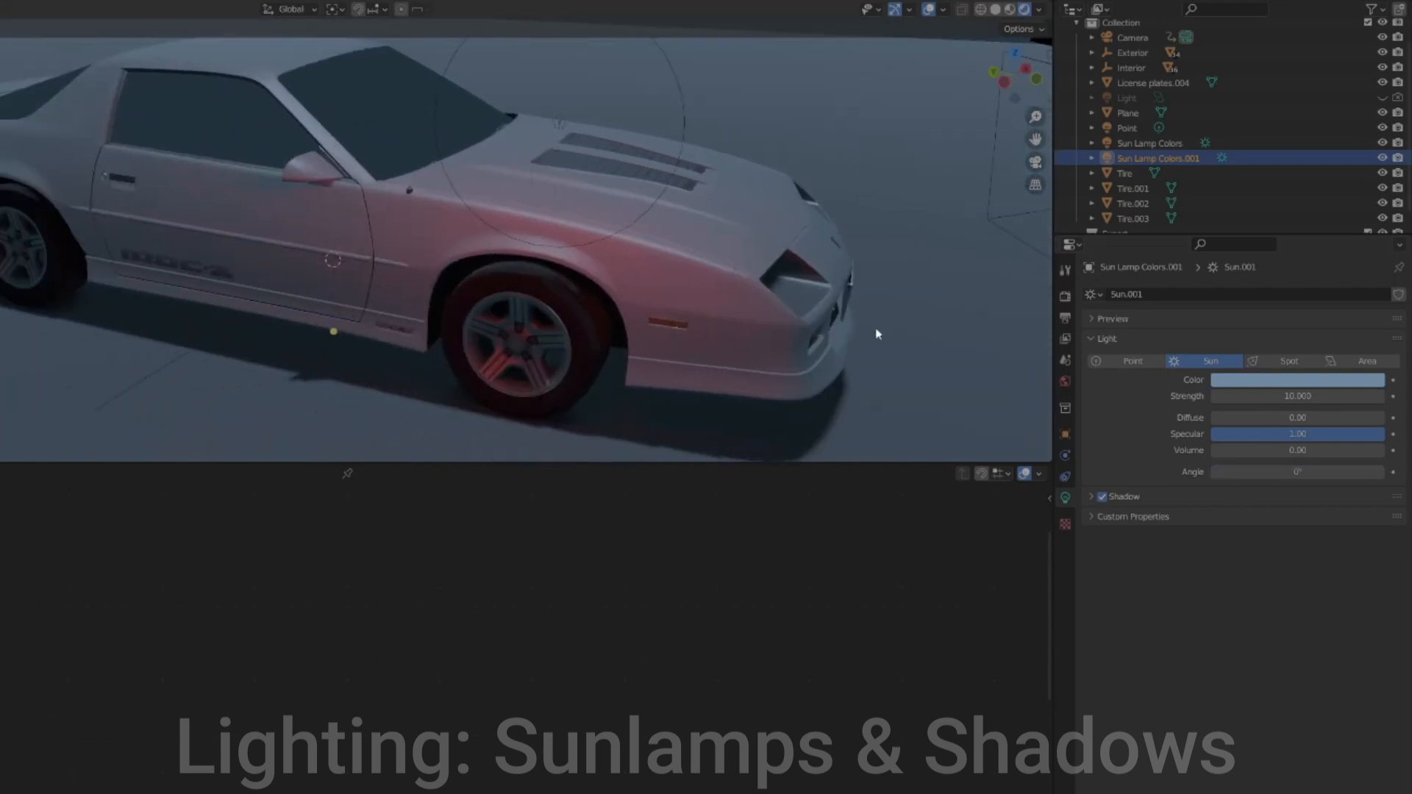
Darken the duplicated sun lamp's blue colour to an HSV value of 0.558
left_click(1298, 381)
left_click_drag(1374, 203, 1373, 201)
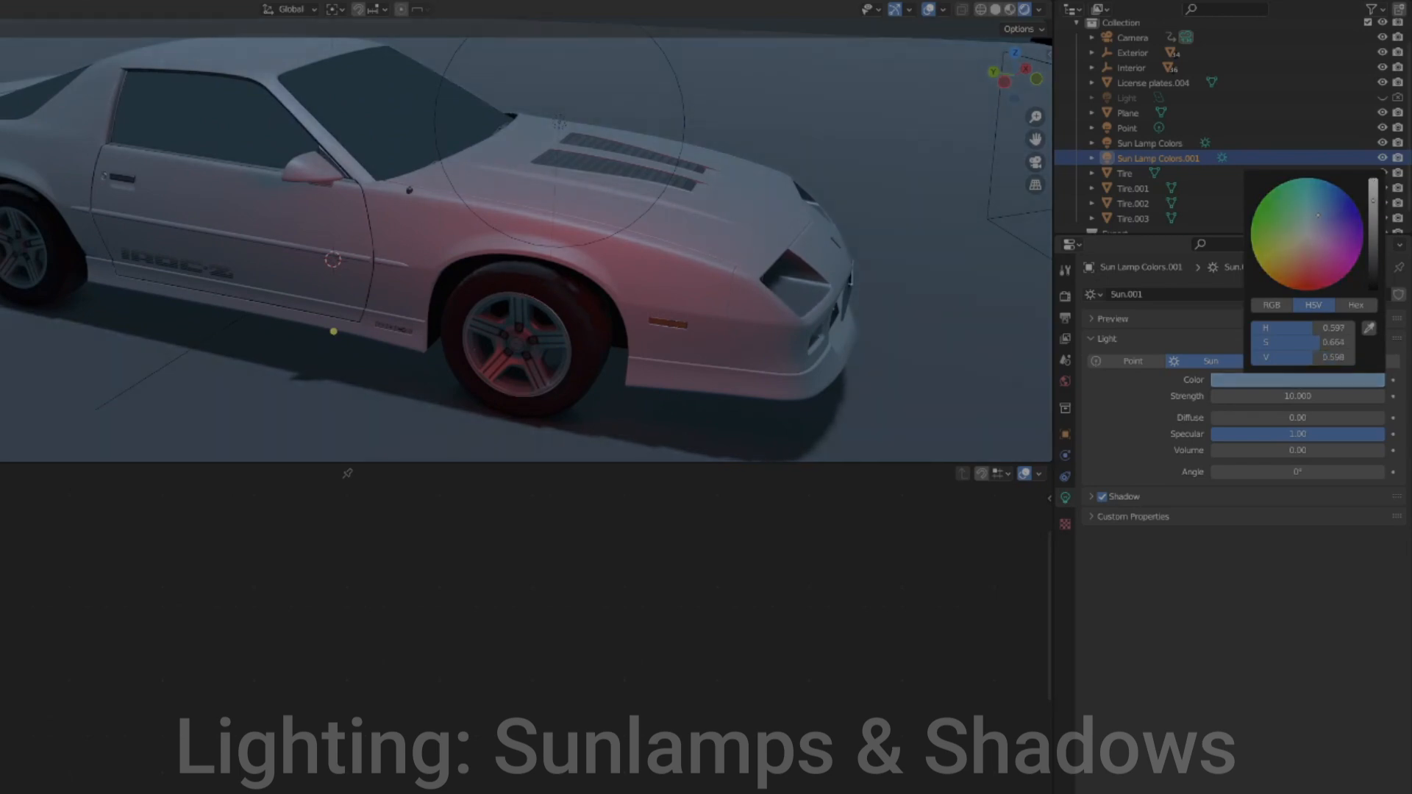
middle_click_drag(605, 309, 467, 320)
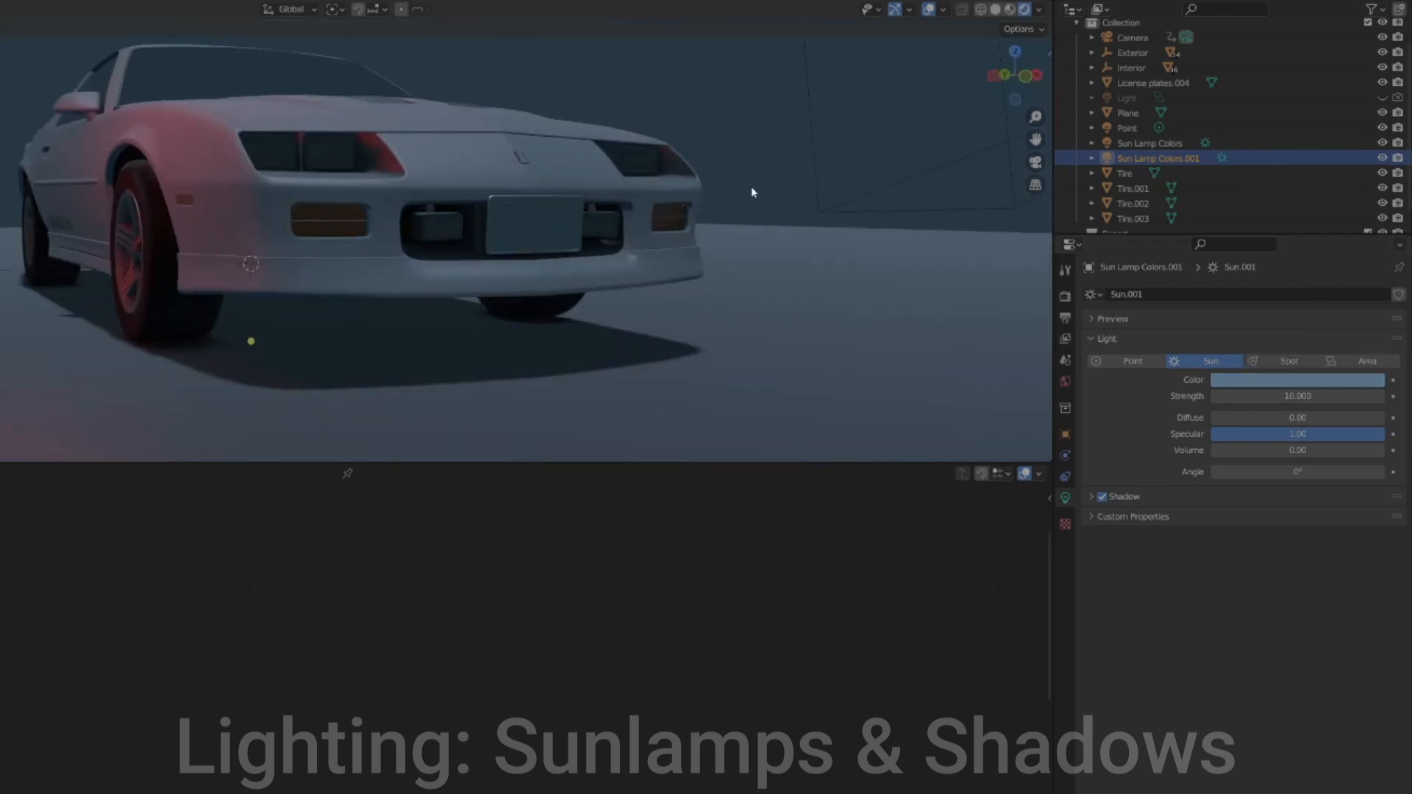
Hide the viewport overlays and examine the shadow the car casts on the ground
middle_click_drag(752, 187, 741, 206)
left_click(929, 11)
middle_click_drag(360, 221, 511, 323)
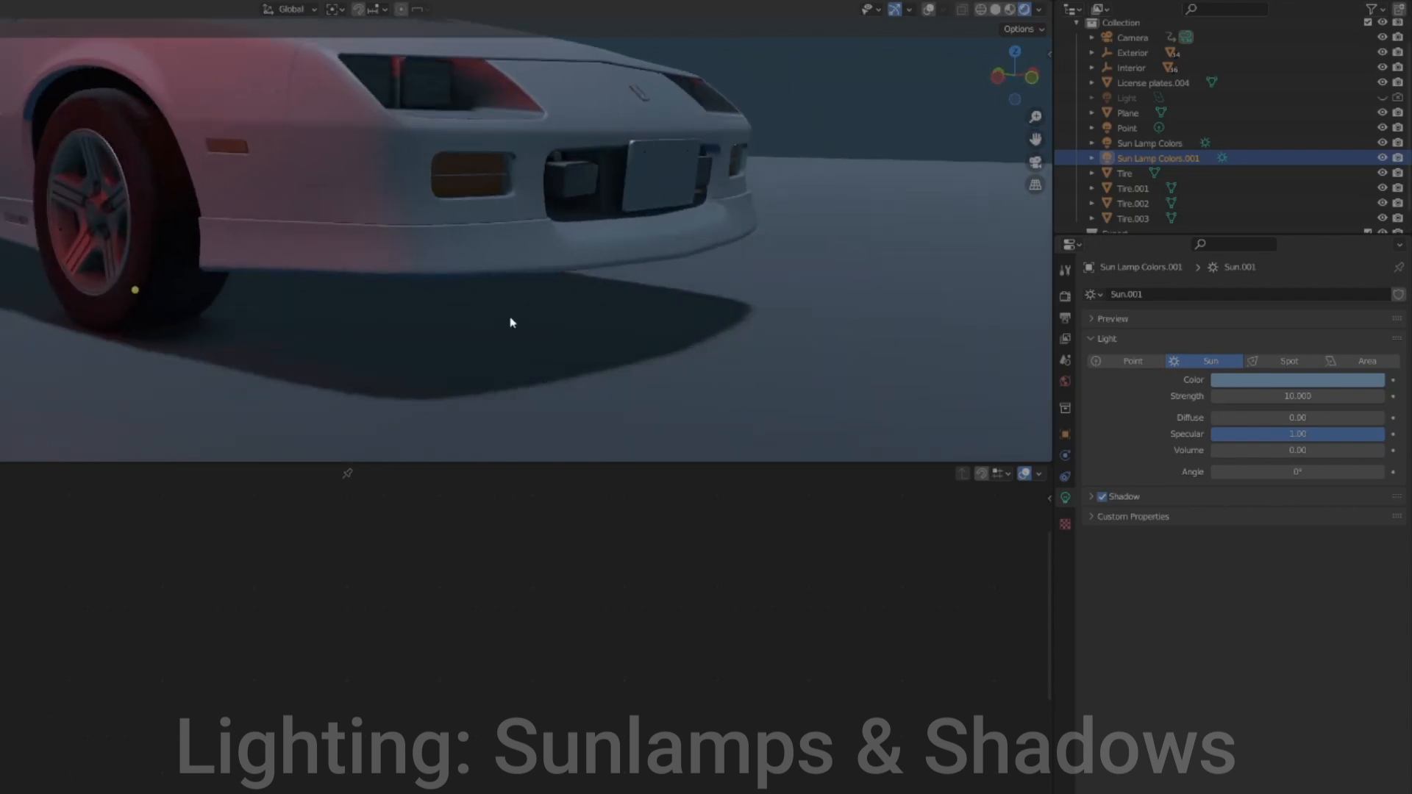
scroll(515, 326, "down", 4)
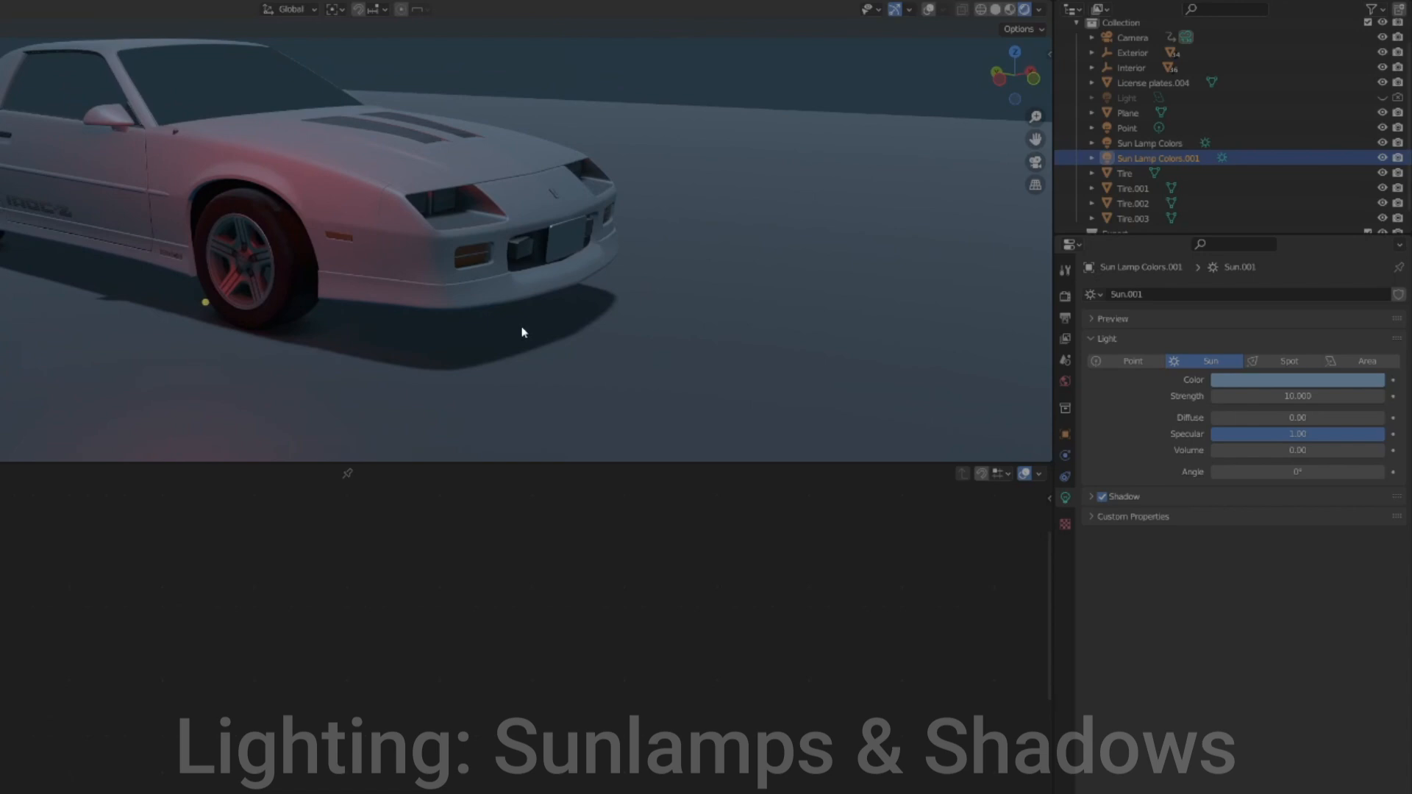
scroll(523, 333, "up", 2)
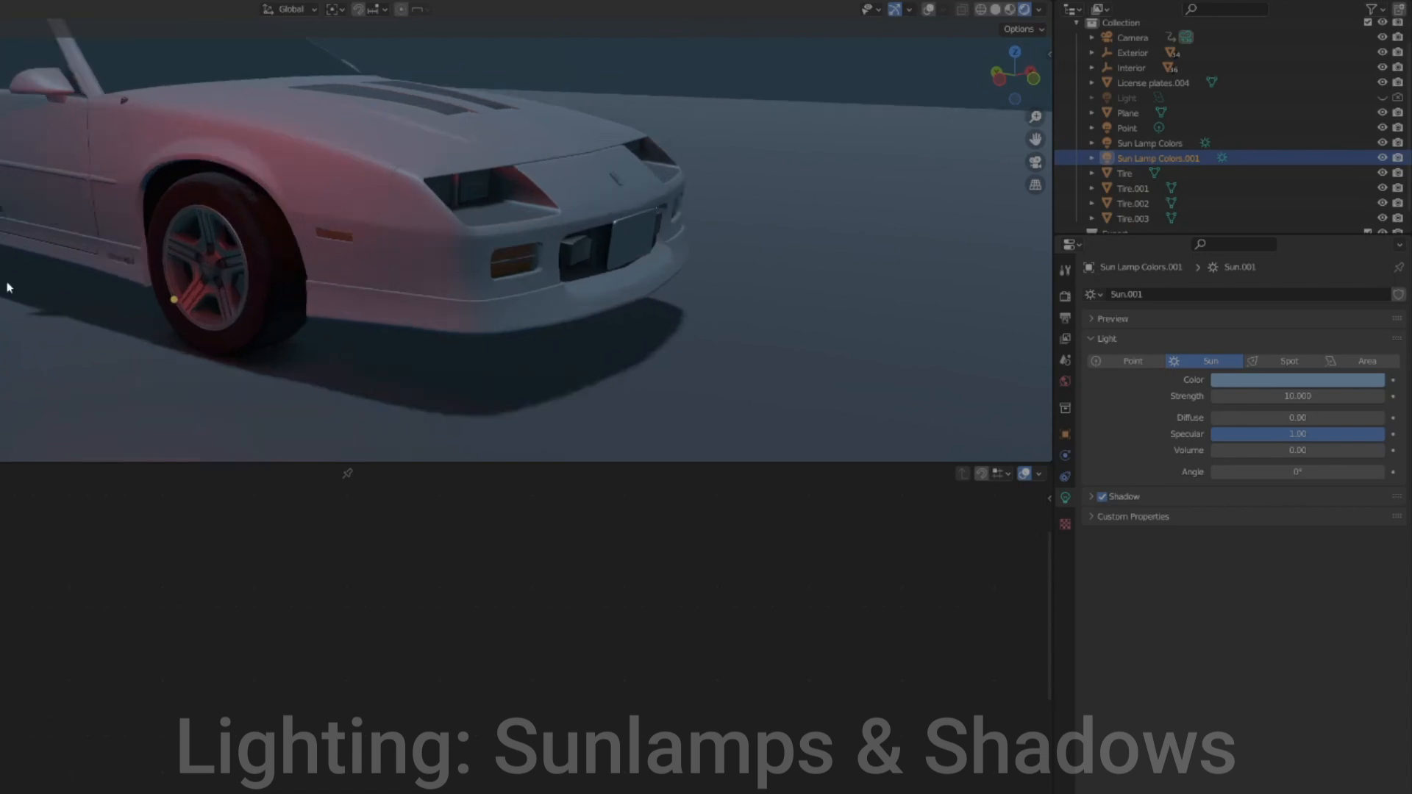
scroll(498, 321, "down", 2)
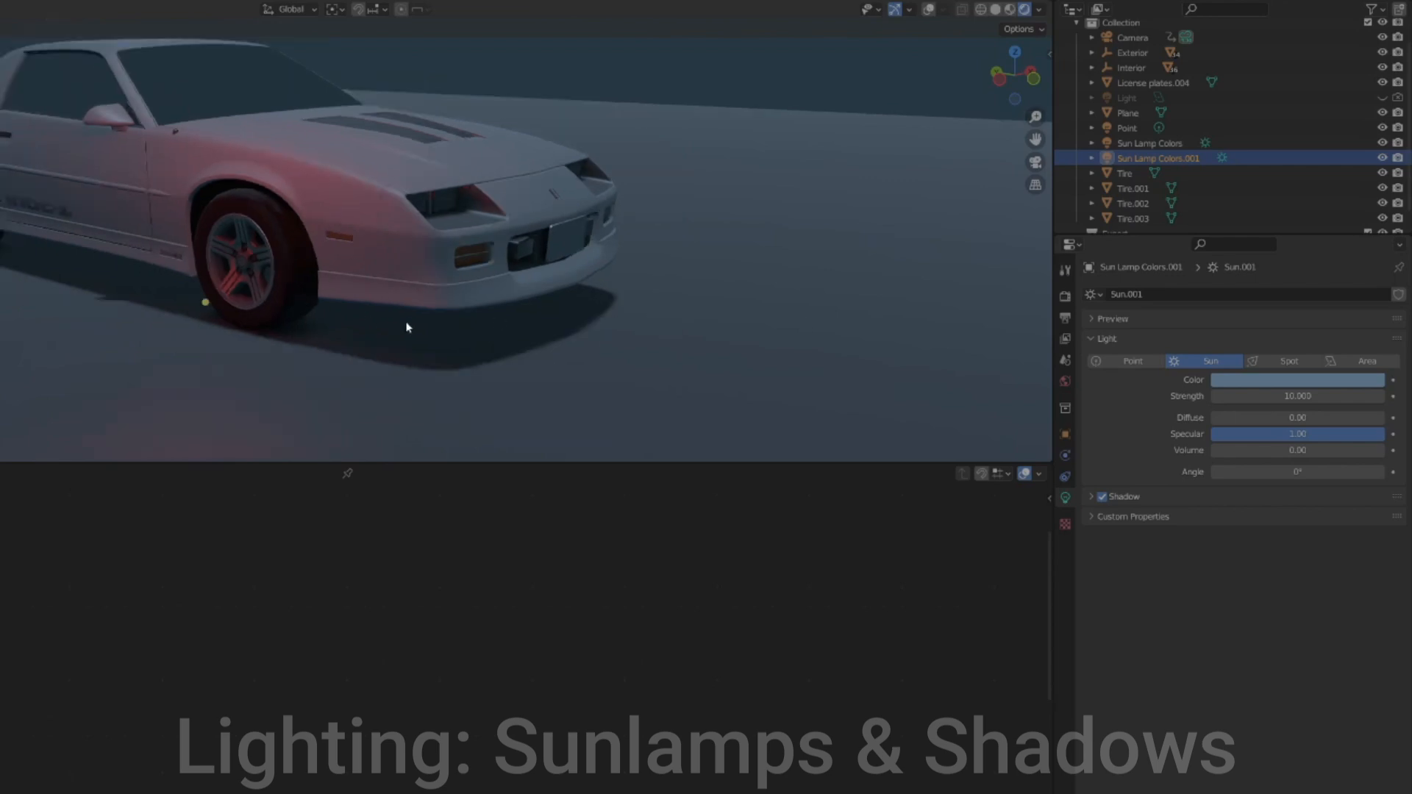
Rename the duplicated sun lamp in the outliner to "Sun Lamp Shadows"
double_click(1180, 160)
left_click(1215, 161)
double_click(1182, 157)
left_click_drag(1199, 154, 1167, 163)
key("BackSpace")
type("Sh")
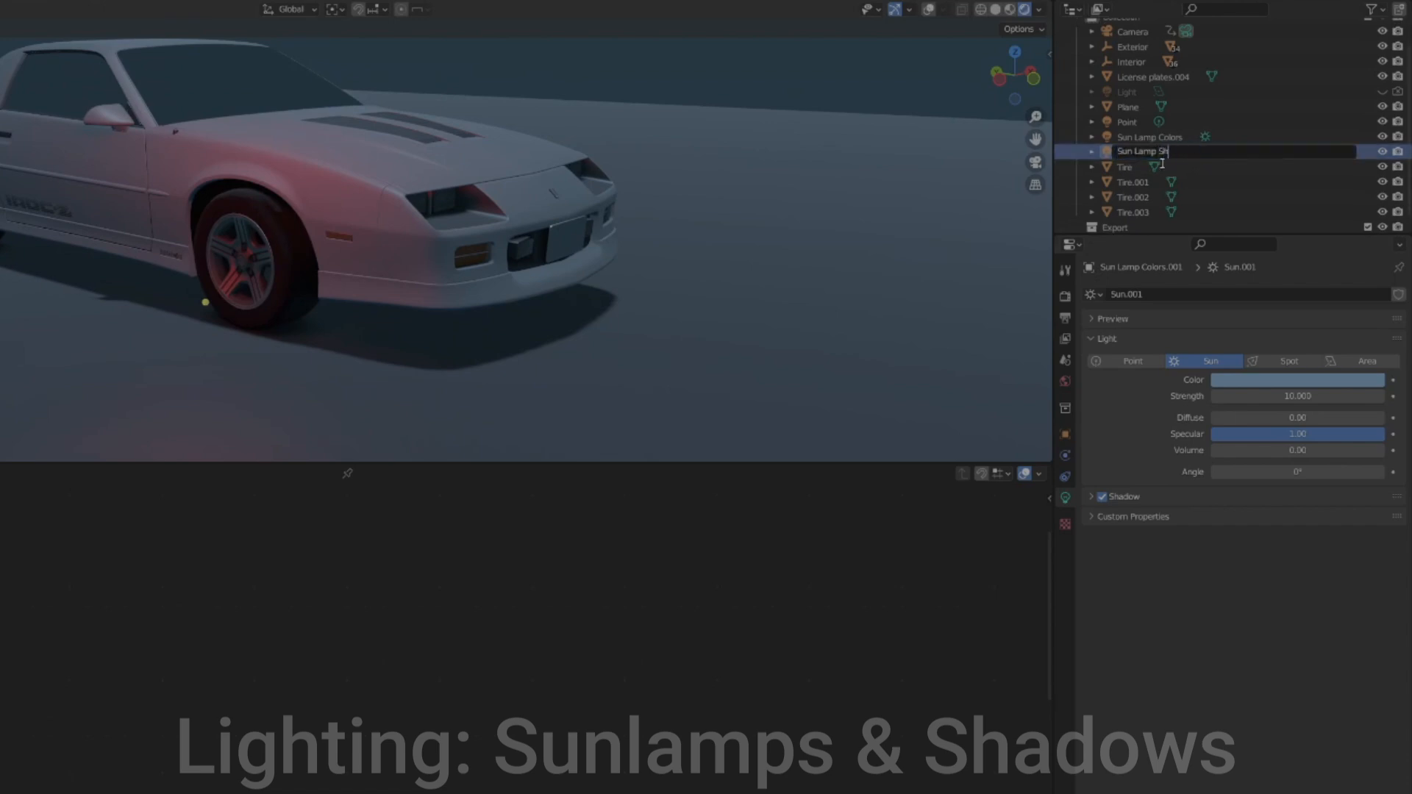
type("adows")
key("Return")
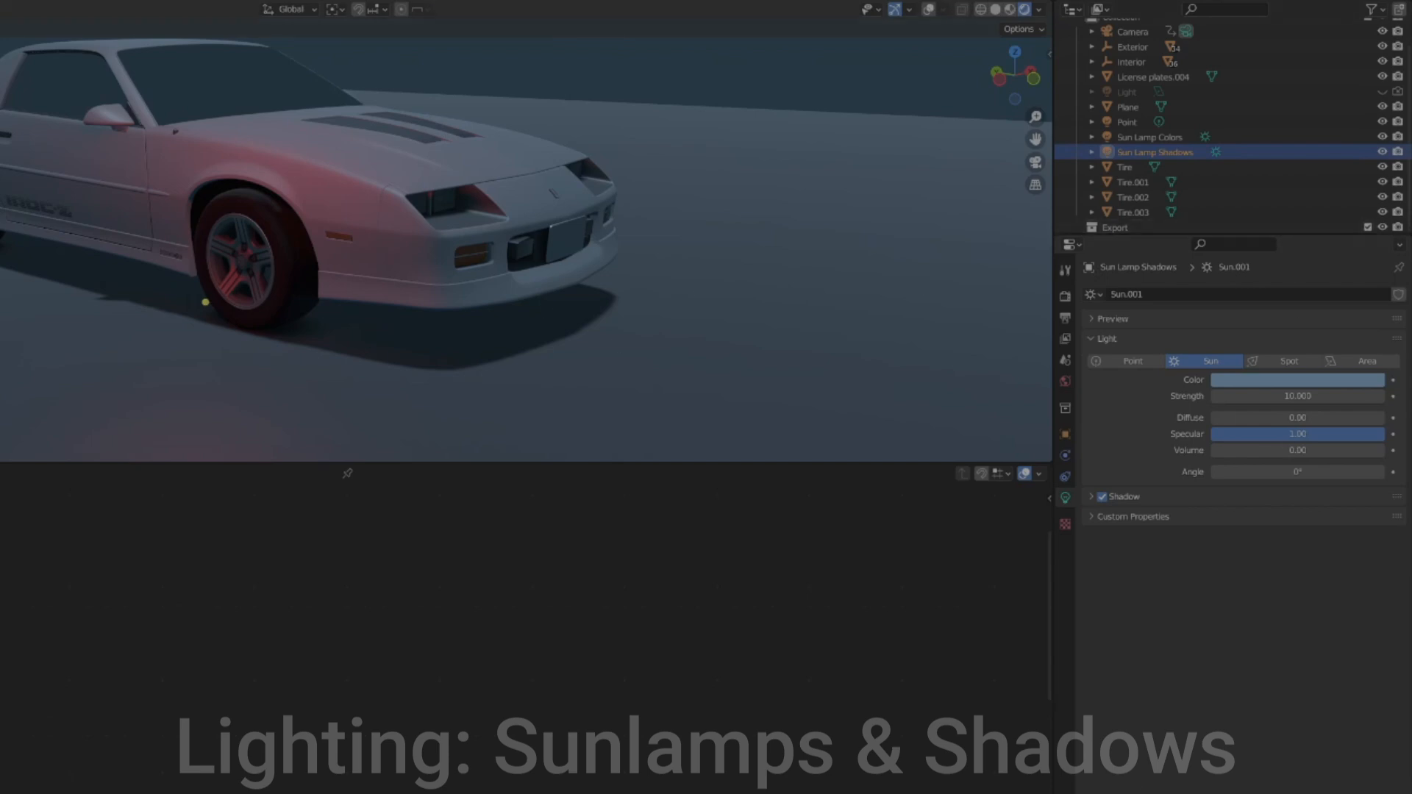
Select the car body and set the position of the paint ColorRamp's white stop to 0.1
left_click(363, 260)
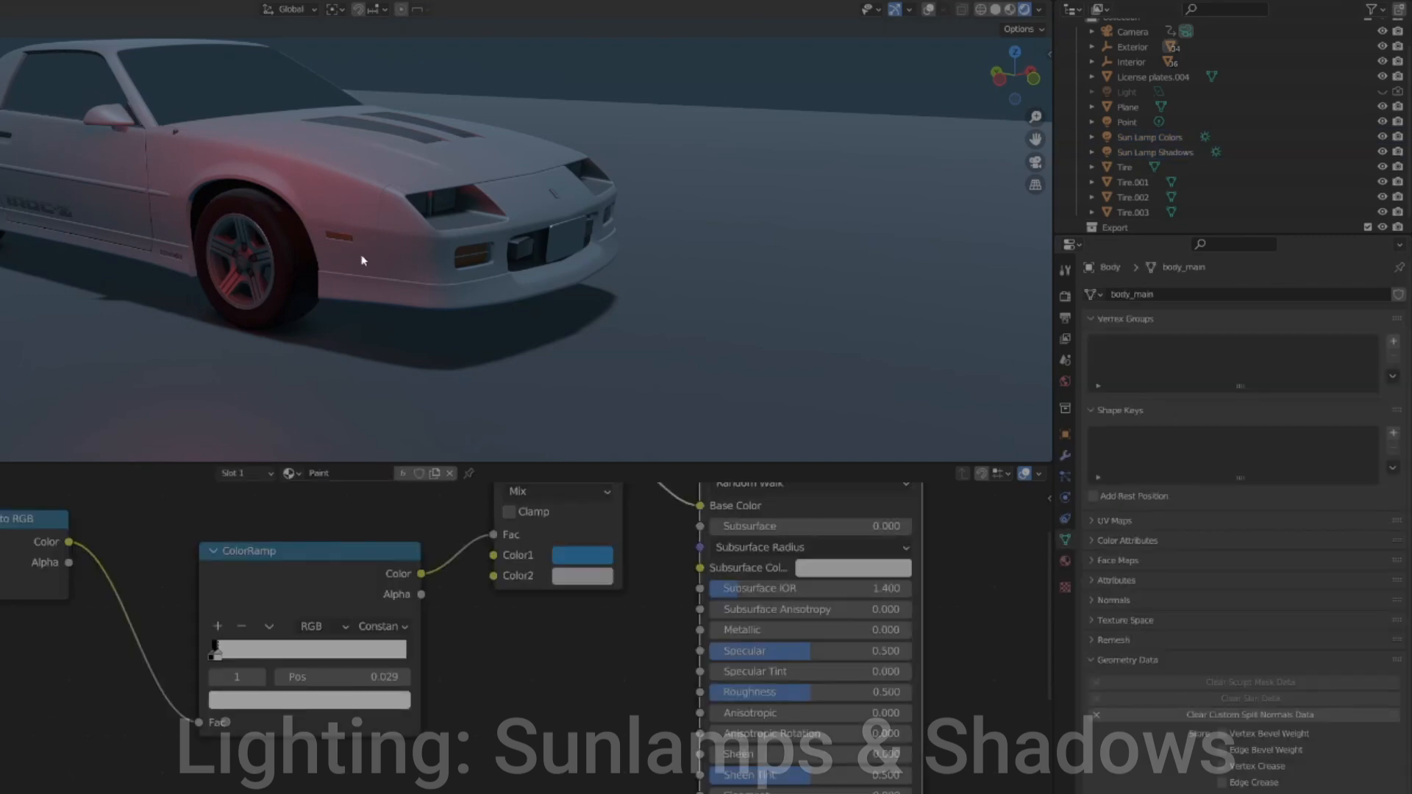
middle_click_drag(361, 260, 419, 268)
left_click_drag(221, 649, 235, 653)
left_click(719, 675)
left_click_drag(678, 681, 653, 687)
type("1")
key("Return")
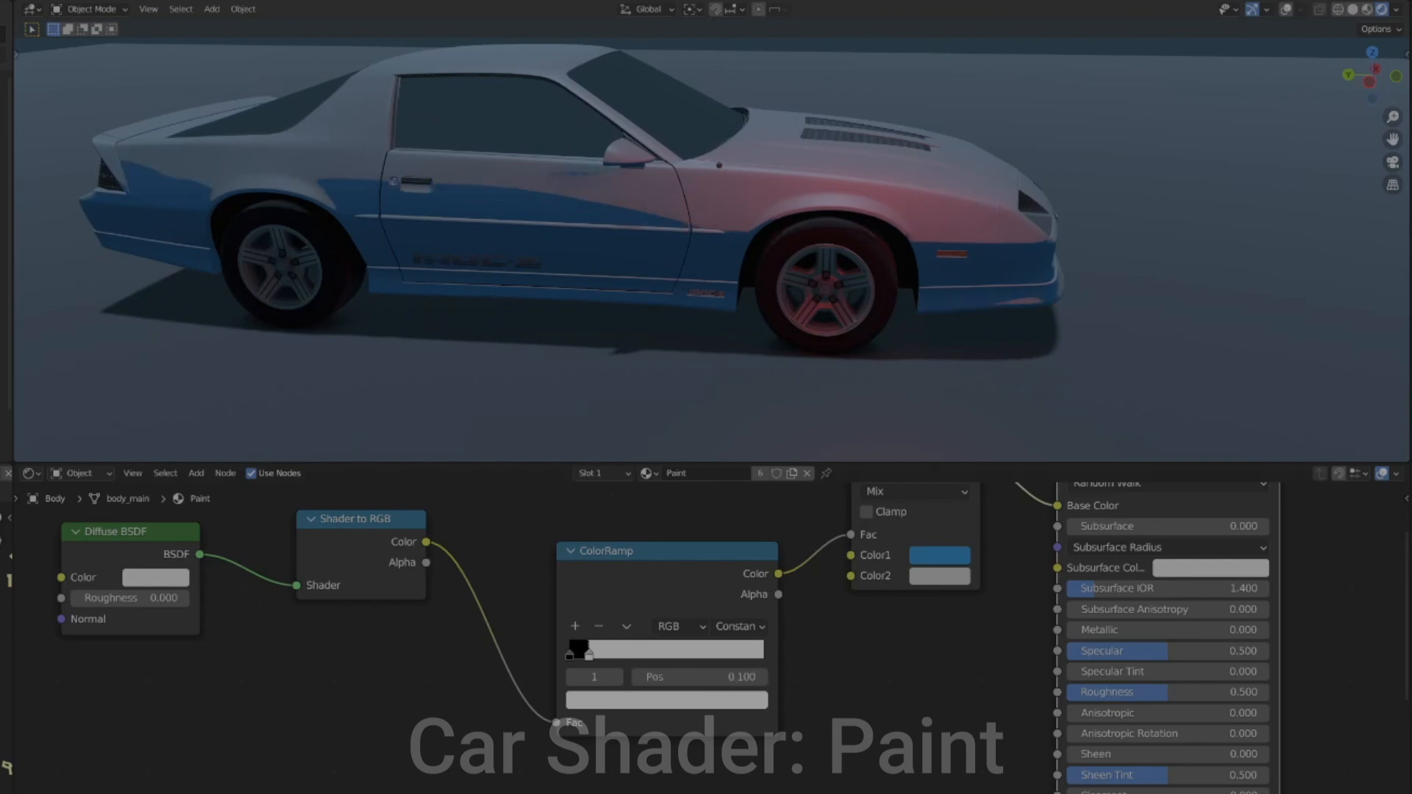
Move the ColorRamp's white stop to position 0.125 and check the shading along the car's other side
middle_click_drag(373, 456, 600, 557)
left_click_drag(638, 652, 607, 661)
mouse_move(868, 213)
middle_mouse_down()
mouse_move(829, 211)
mouse_move(822, 254)
mouse_move(772, 333)
mouse_move(759, 325)
mouse_move(871, 338)
middle_mouse_up()
key("z")
key("z")
mouse_move(858, 237)
middle_mouse_down()
mouse_move(874, 298)
mouse_move(993, 325)
middle_mouse_up()
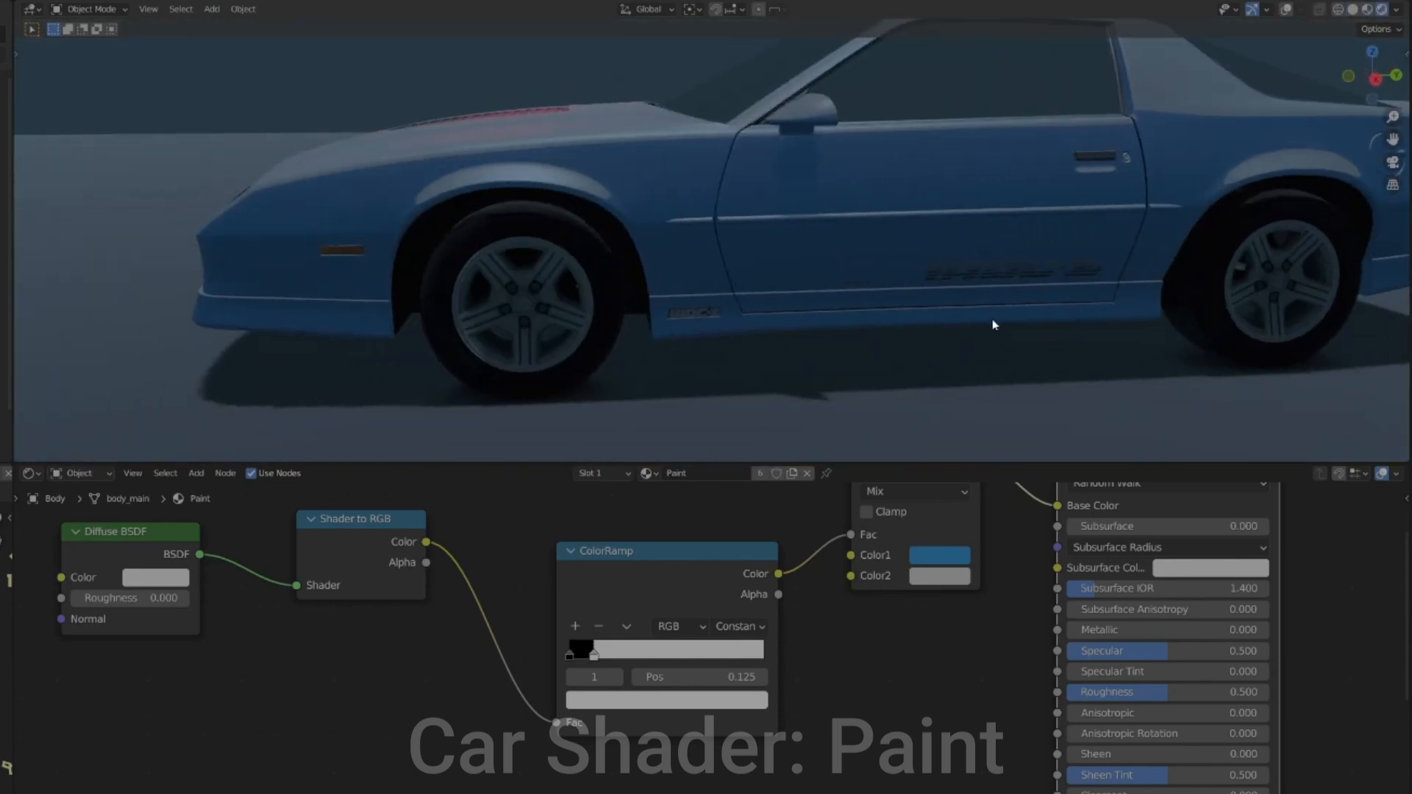
Shift the Mix node's Color1 to a deeper royal blue
left_click(928, 562)
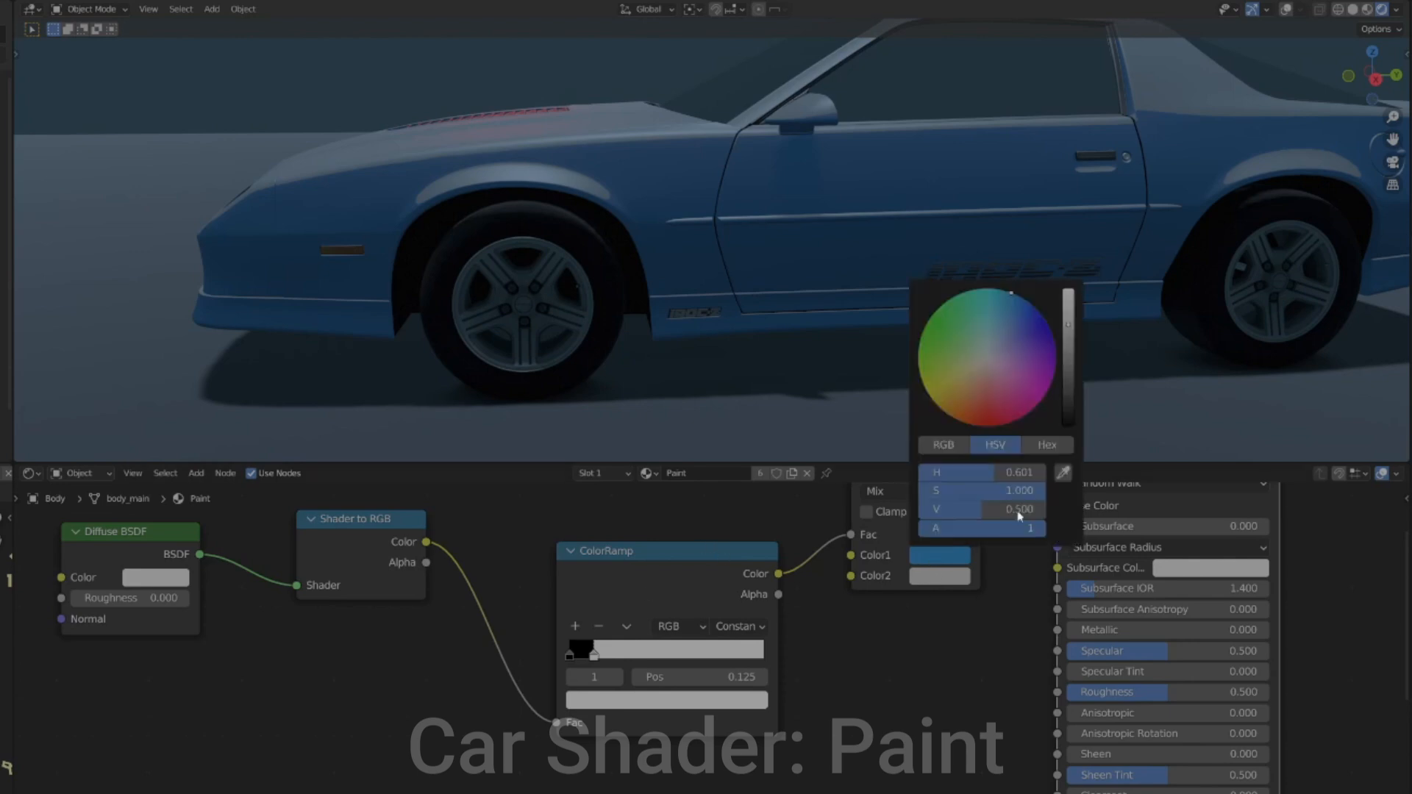
left_click(936, 557)
middle_click_drag(851, 643, 794, 751)
left_click(668, 733)
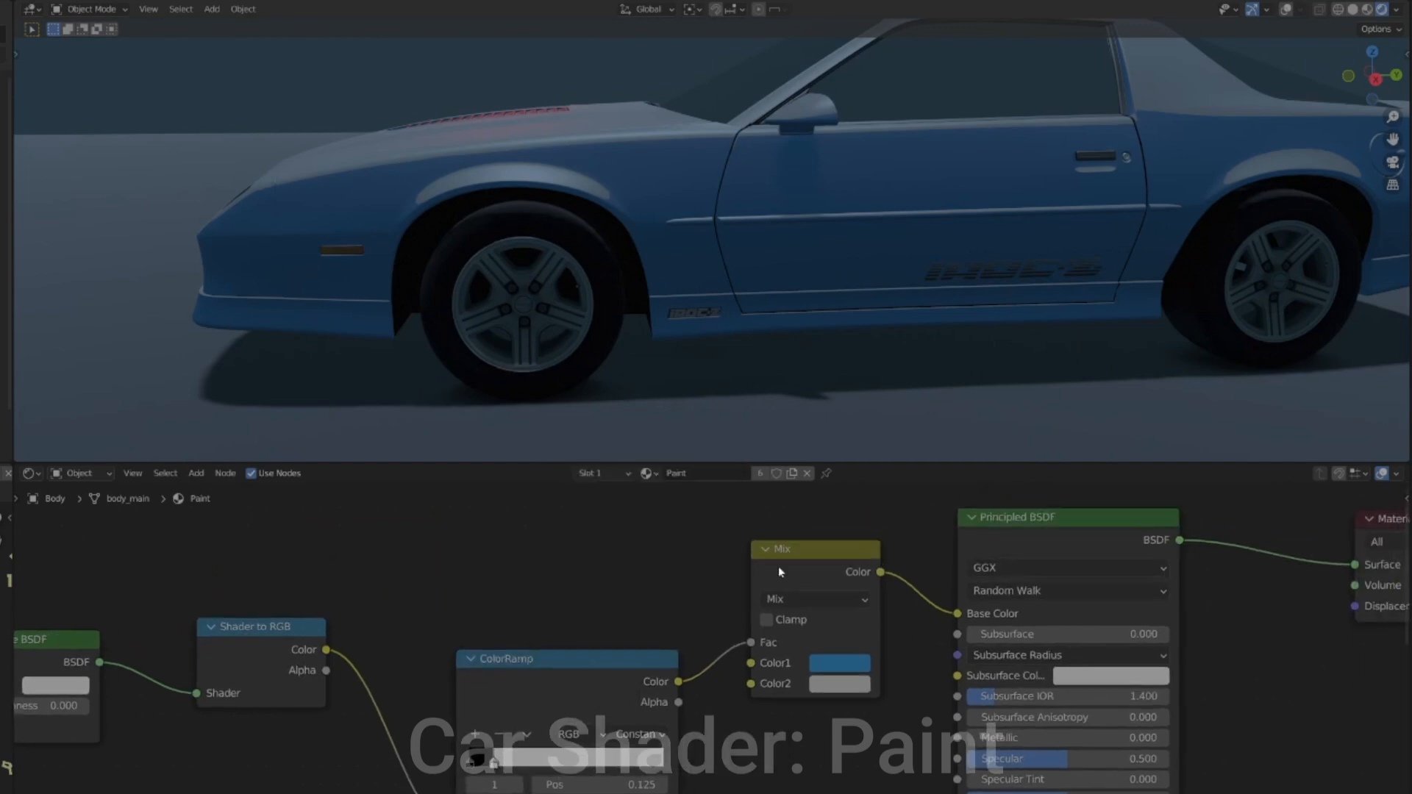
left_click(832, 668)
left_click_drag(880, 469, 924, 408)
Set the Mix node's Color2 to a saturated blue and darken Color1 to navy
left_click(843, 687)
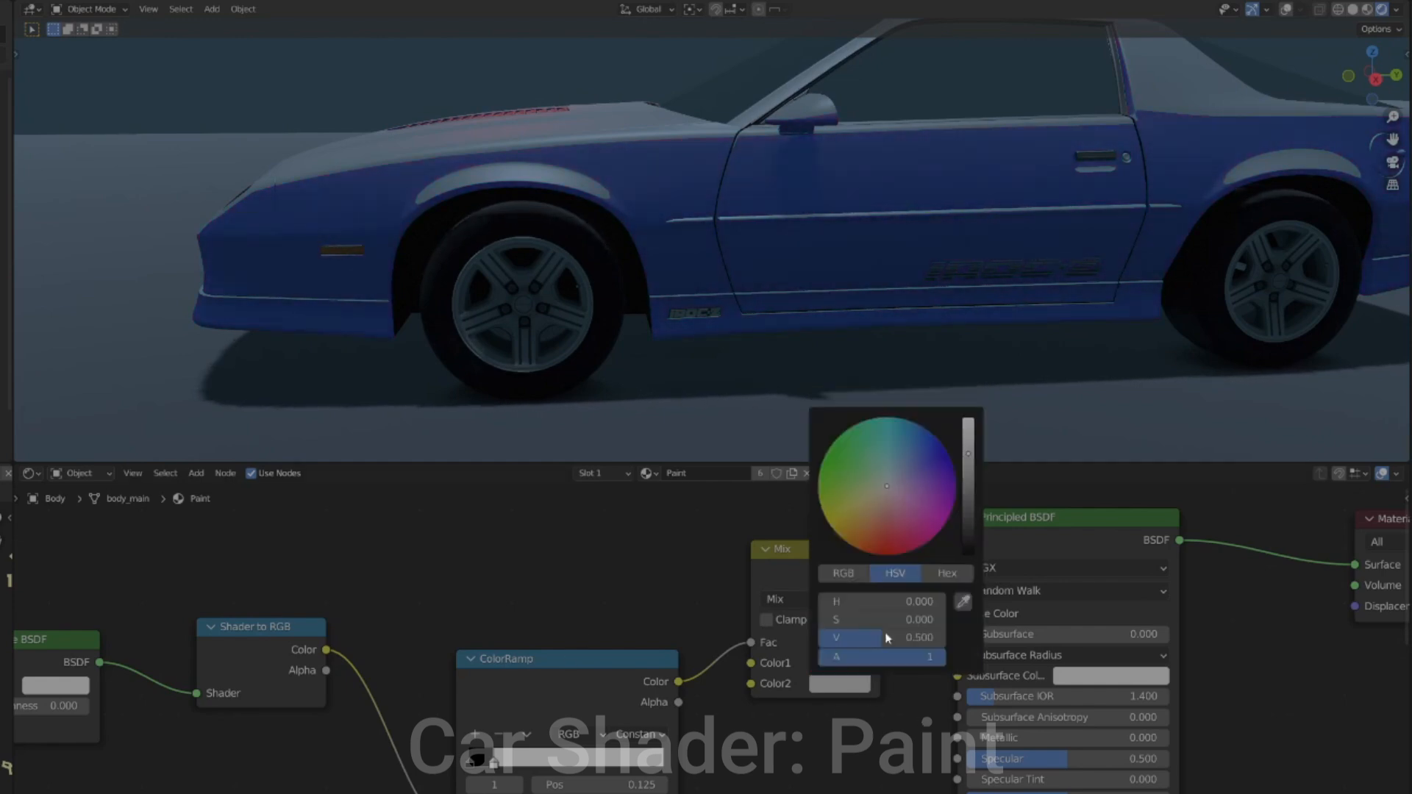
left_click(923, 427)
left_click(840, 662)
left_click_drag(977, 434, 976, 498)
Examine the two-tone blue paint along the car's side and rear fender
middle_click_drag(1288, 212, 1176, 226)
scroll(1173, 648, "down", 1)
middle_click_drag(1193, 777, 1173, 739)
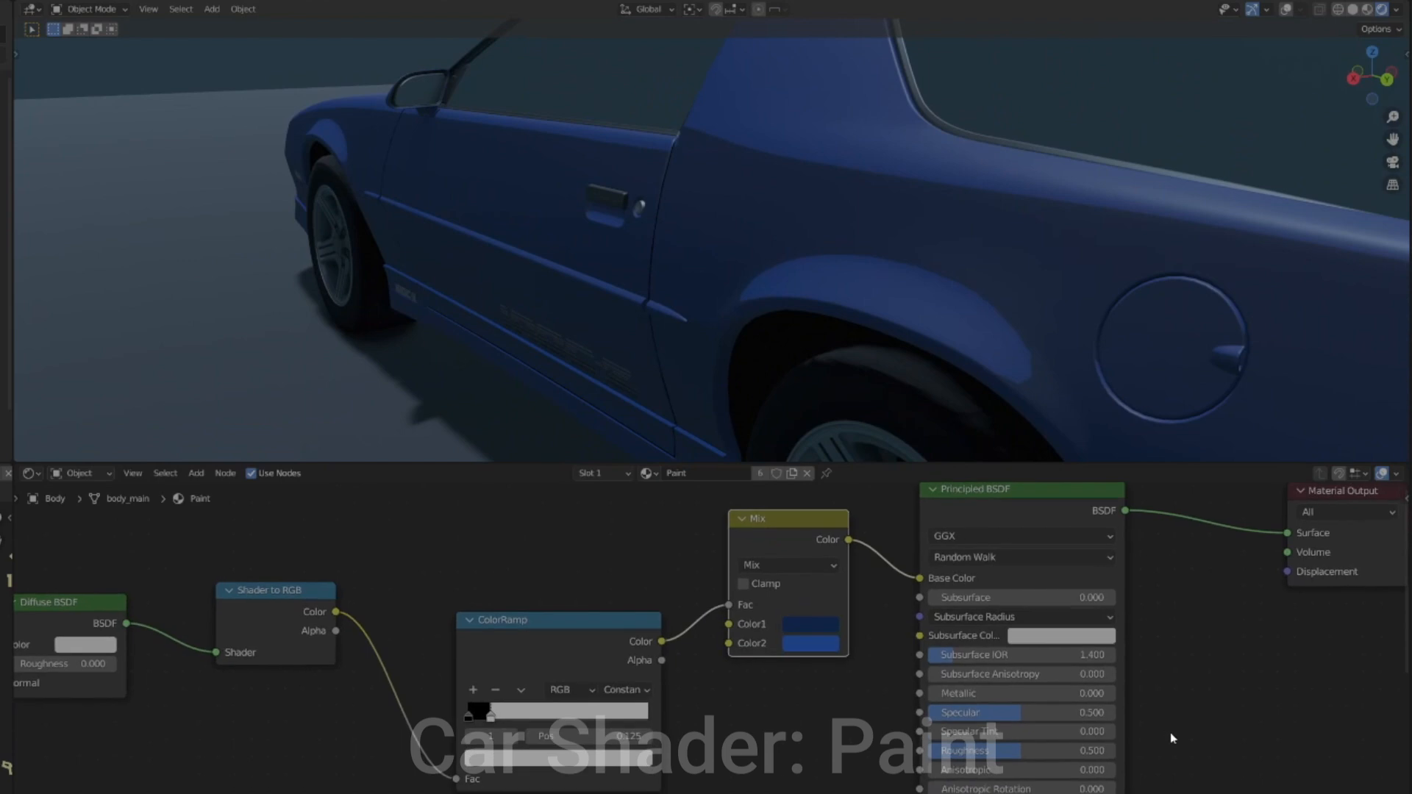
scroll(795, 368, "down", 2)
mouse_move(794, 353)
middle_mouse_down()
mouse_move(794, 413)
mouse_move(801, 374)
mouse_move(765, 362)
middle_mouse_up()
key("z")
key("z")
middle_click_drag(820, 414, 849, 405)
key("z")
mouse_move(779, 306)
middle_mouse_down()
mouse_move(892, 353)
mouse_move(917, 338)
mouse_move(773, 352)
middle_mouse_up()
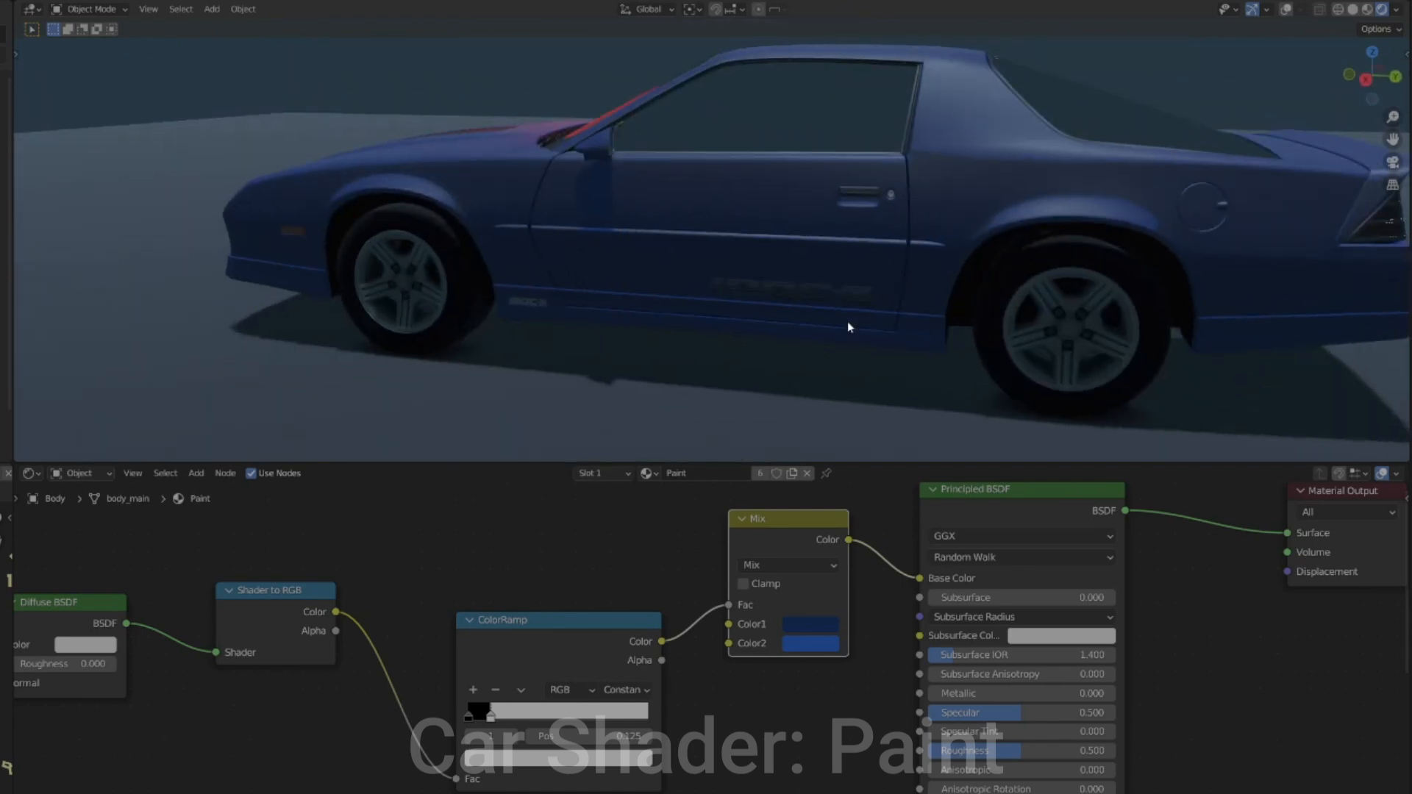
Move the ColorRamp's white stop to position 0.100 and inspect the shadow edge above the front wheel arch
left_click_drag(603, 736, 585, 736)
middle_click_drag(551, 373, 677, 369)
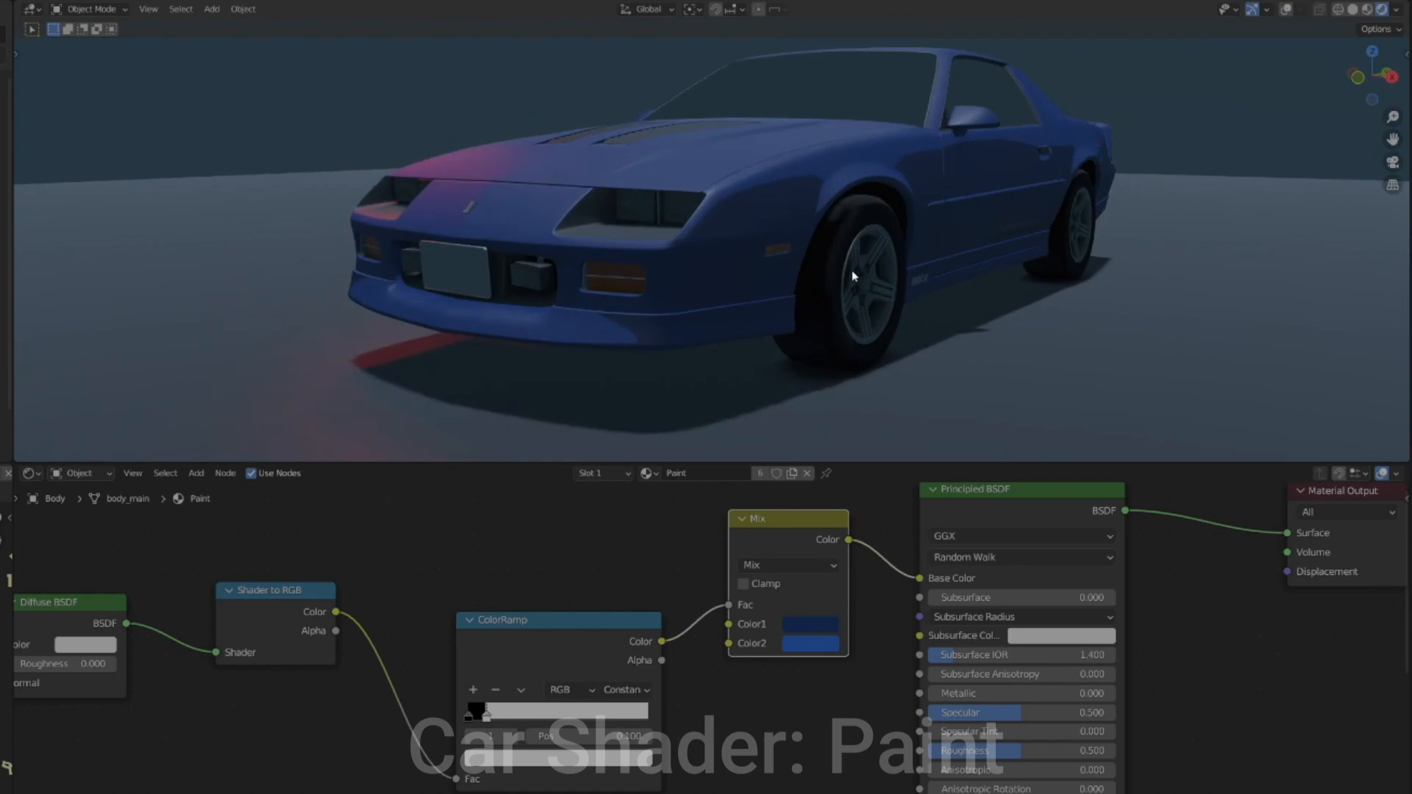
scroll(852, 271, "up", 8)
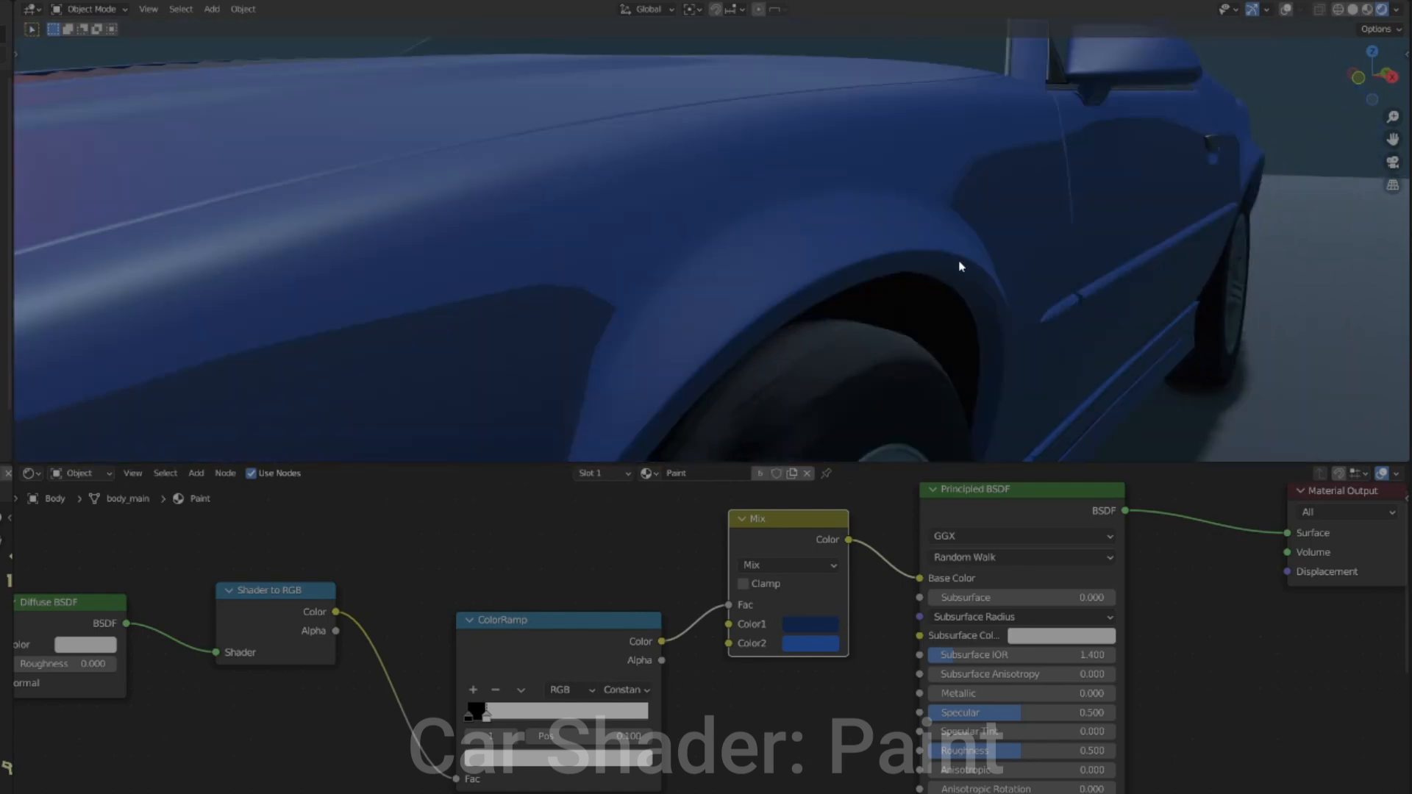
middle_click_drag(960, 267, 924, 274)
scroll(924, 274, "up", 4)
middle_click_drag(625, 345, 667, 319, "shift")
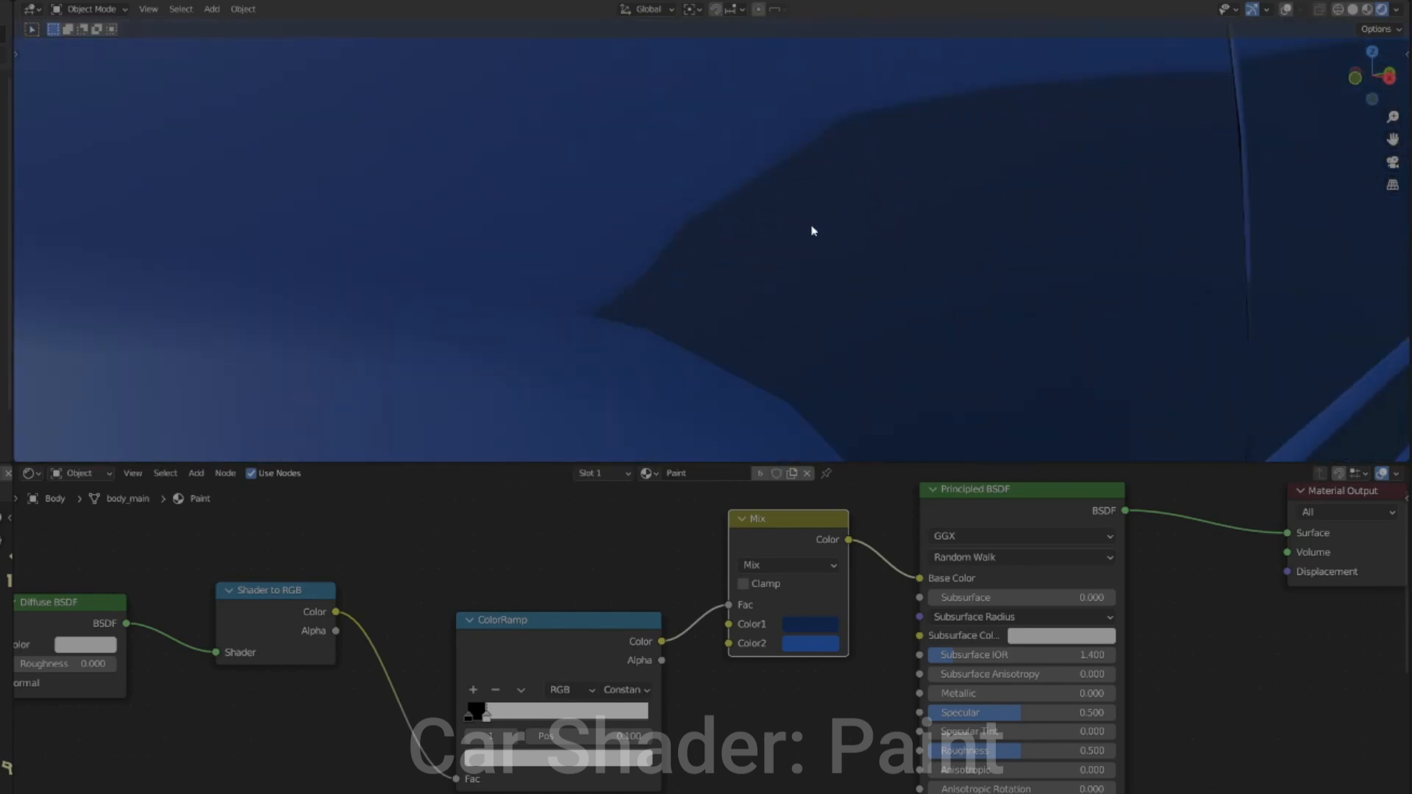
scroll(813, 231, "down", 6)
middle_click_drag(880, 242, 804, 258)
scroll(828, 257, "down", 3)
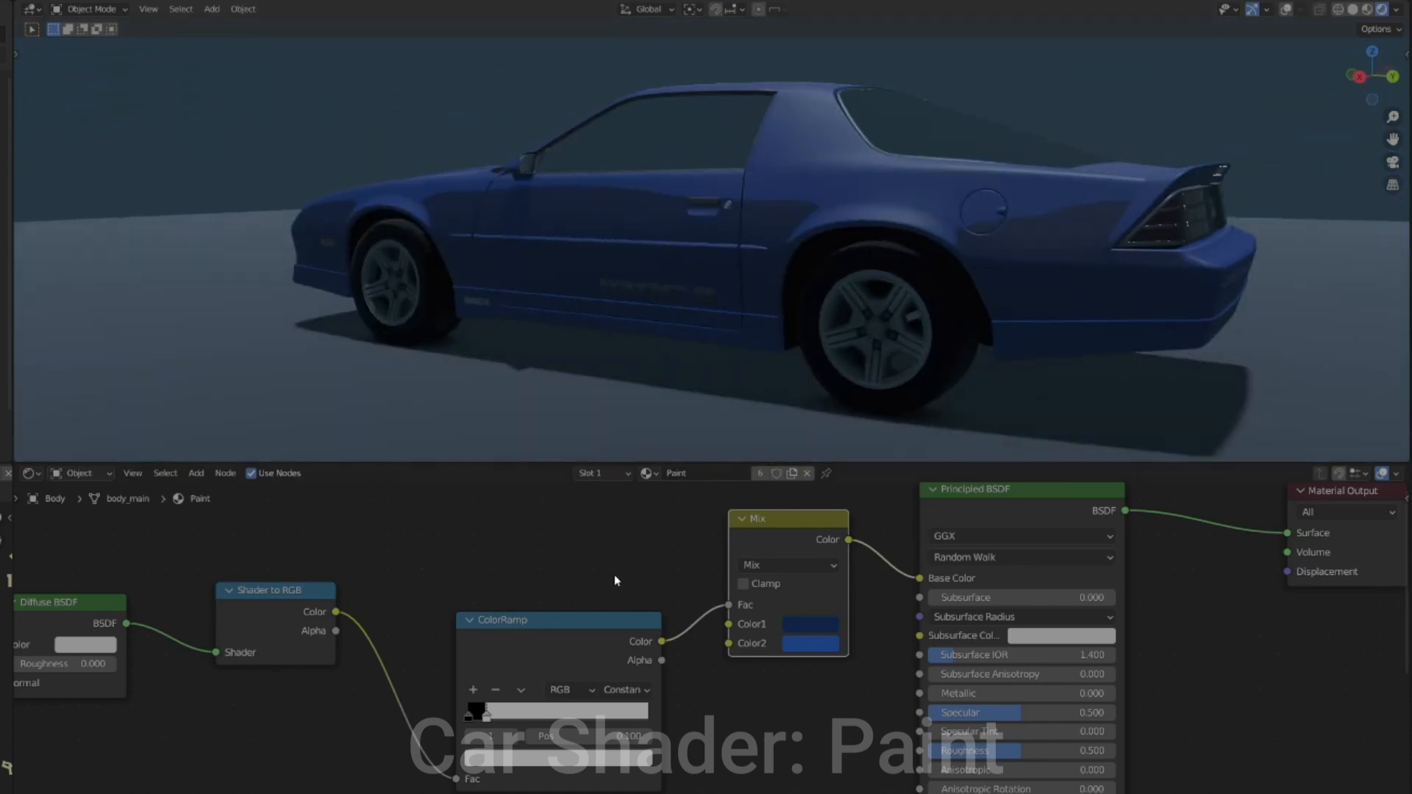
Move the ColorRamp's white stop to position 0.129 and check the paint from the front
left_click_drag(497, 717, 497, 715)
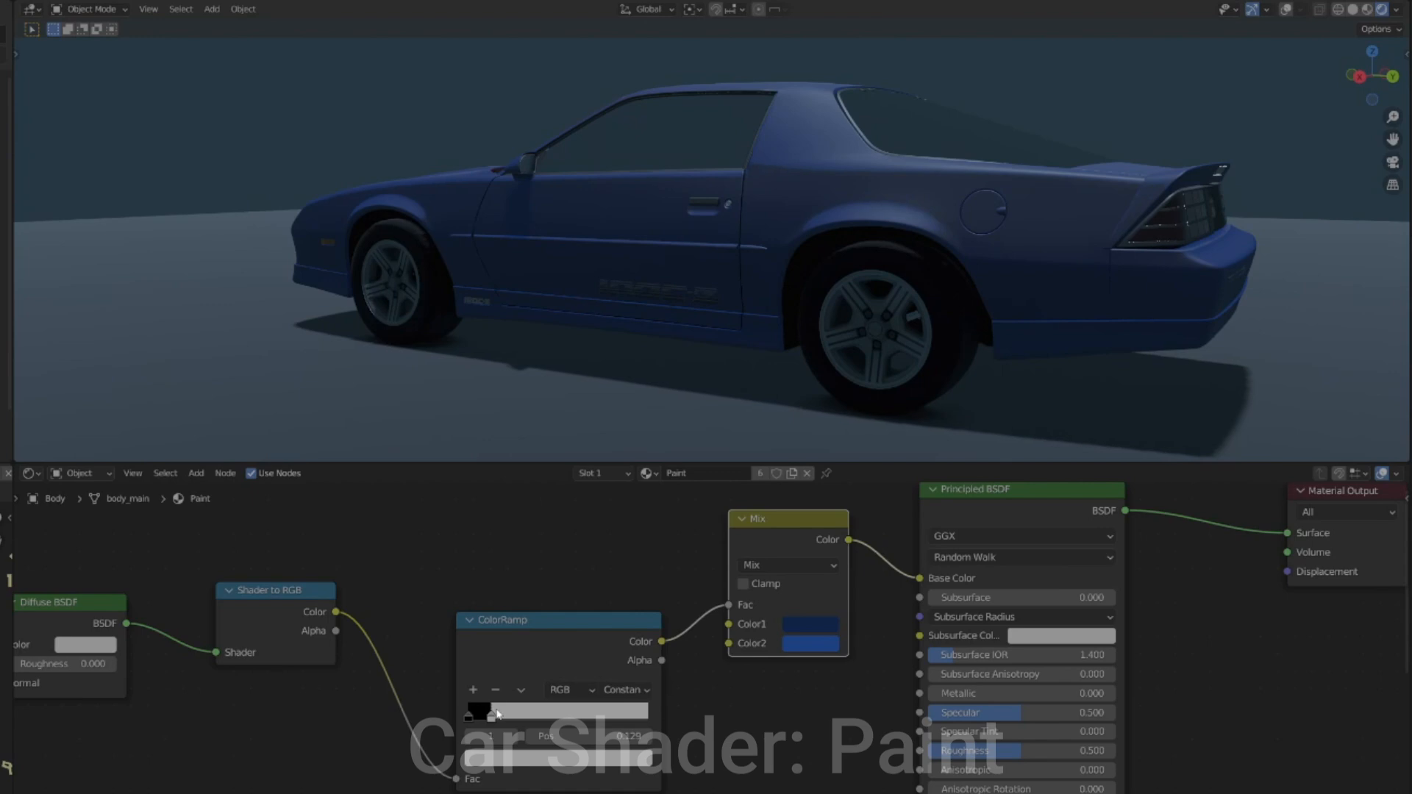
middle_click_drag(809, 342, 681, 356)
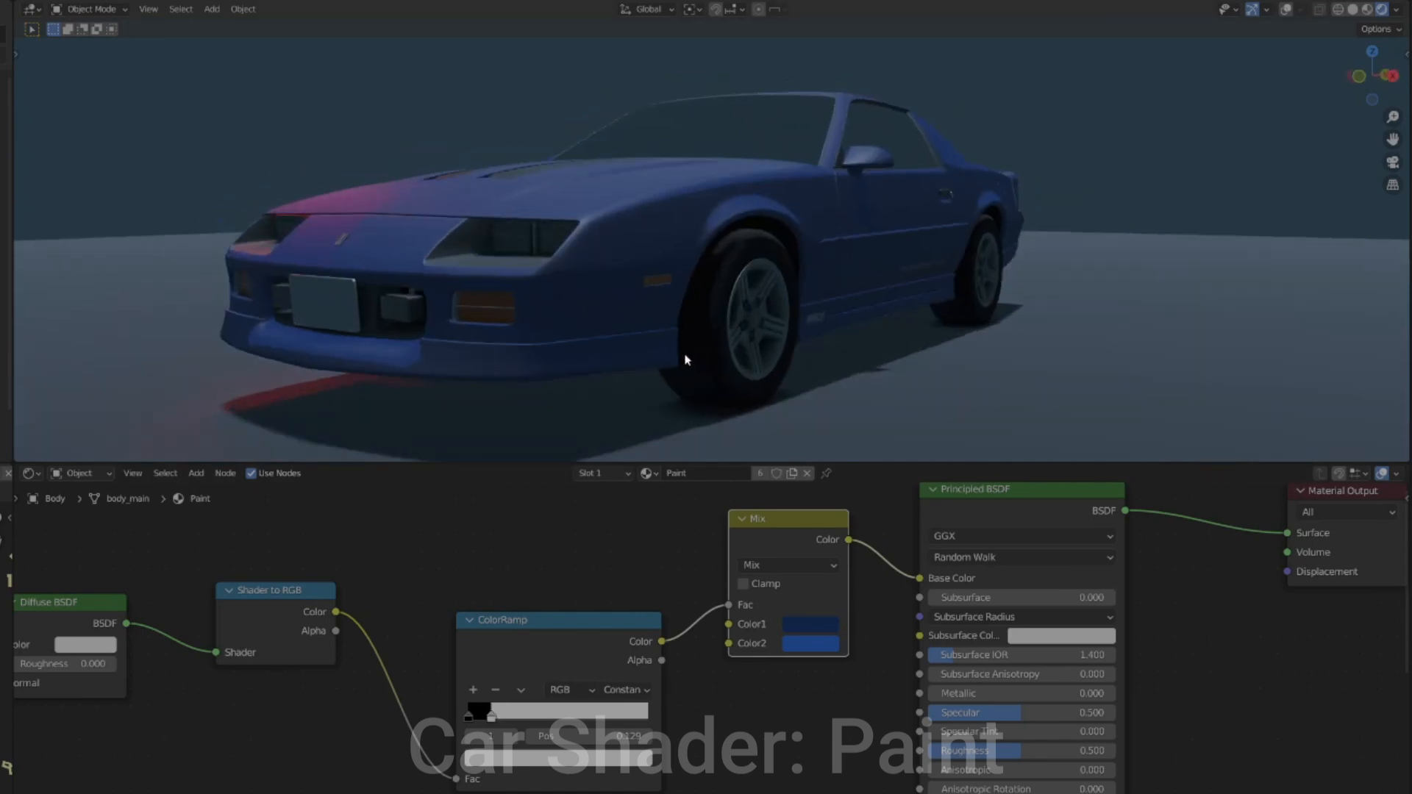
scroll(711, 353, "up", 4)
mouse_move(930, 270)
middle_mouse_down()
mouse_move(907, 293)
mouse_move(928, 294)
middle_mouse_up()
Lighten the Mix node's Color1 to a blue only slightly darker than Color2
left_click(826, 631)
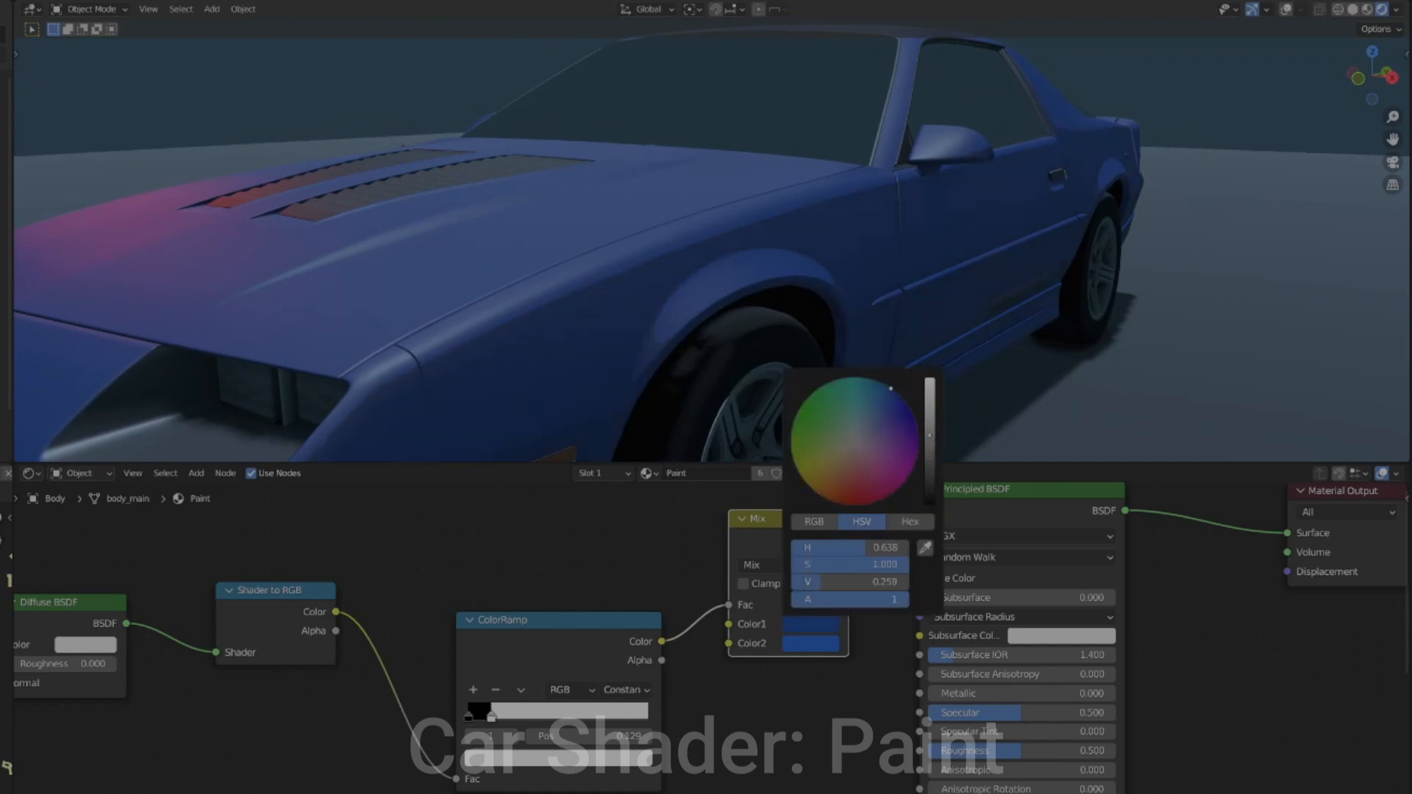
left_click_drag(930, 434, 929, 435)
scroll(941, 323, "down", 3)
middle_click_drag(978, 321, 988, 289)
scroll(970, 300, "up", 1)
scroll(970, 305, "down", 2)
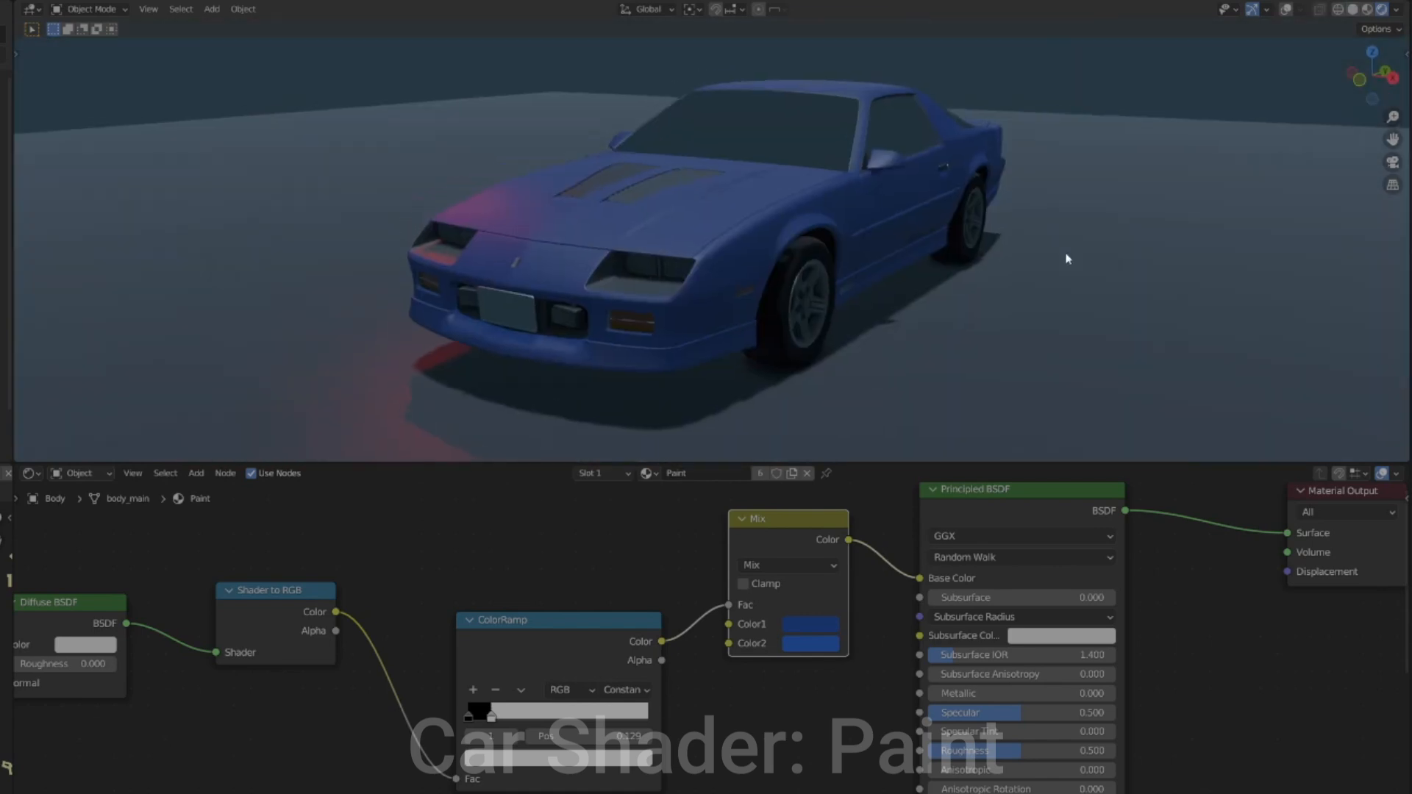
scroll(1066, 258, "up", 1)
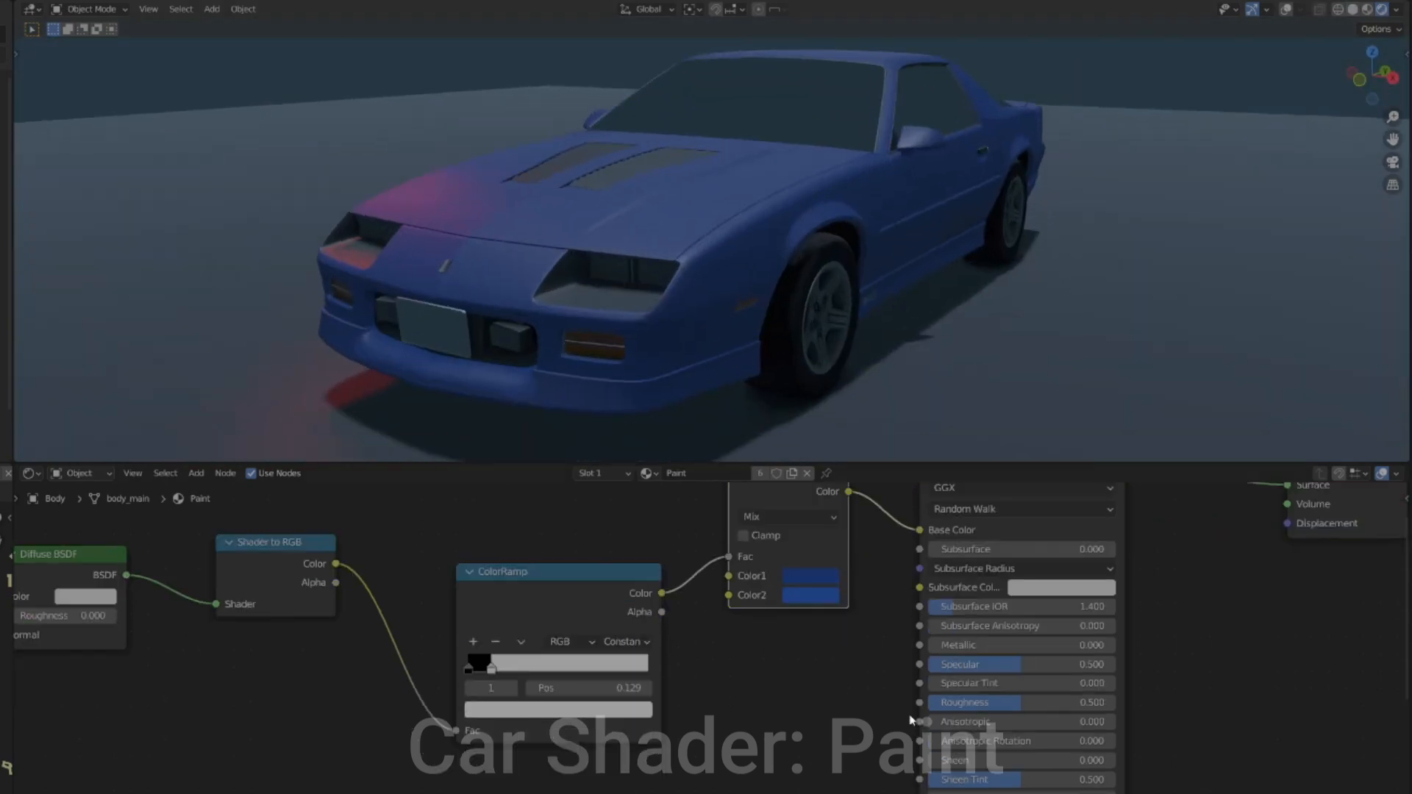
Set the Principled BSDF's metallic value to 0.3
left_click(1039, 644)
type("0.3")
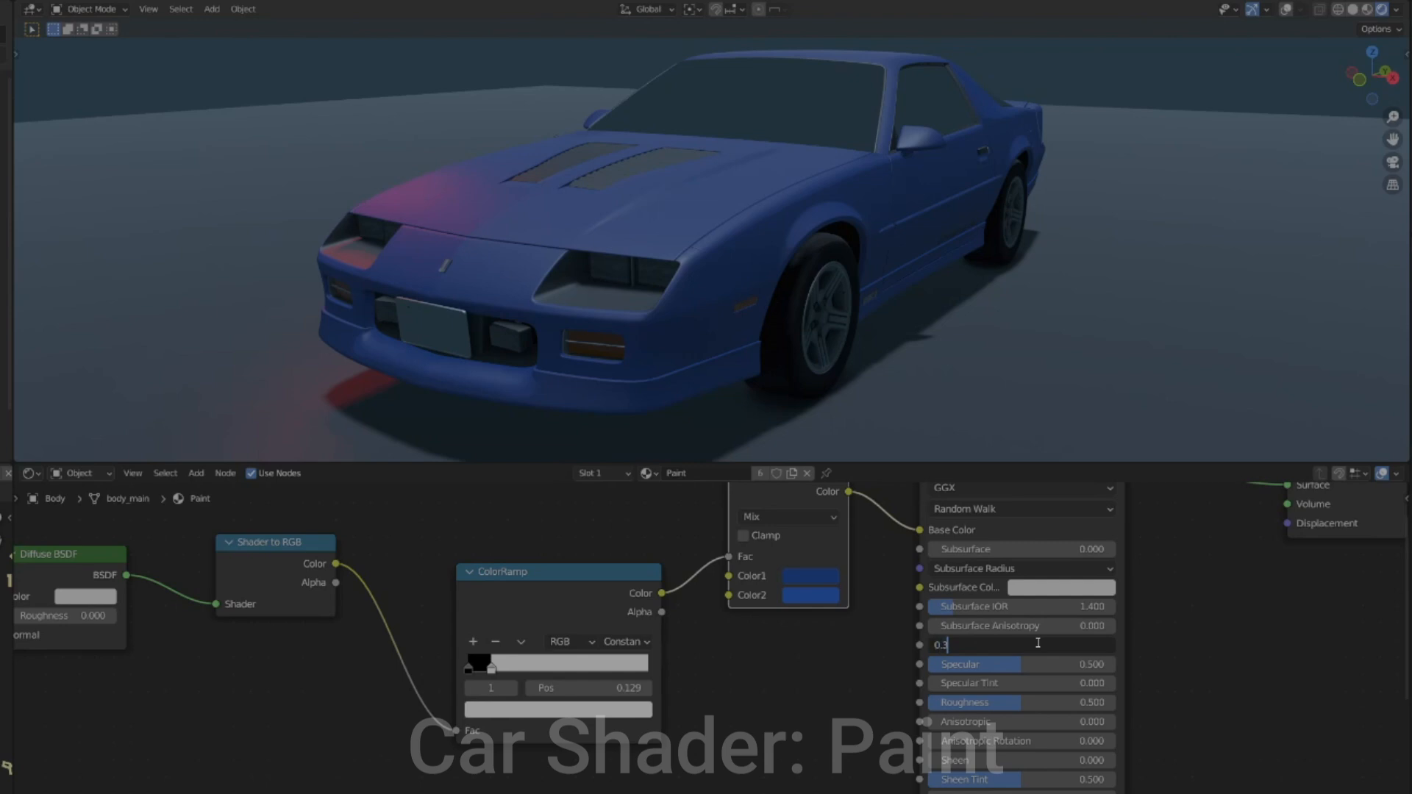
key("Return")
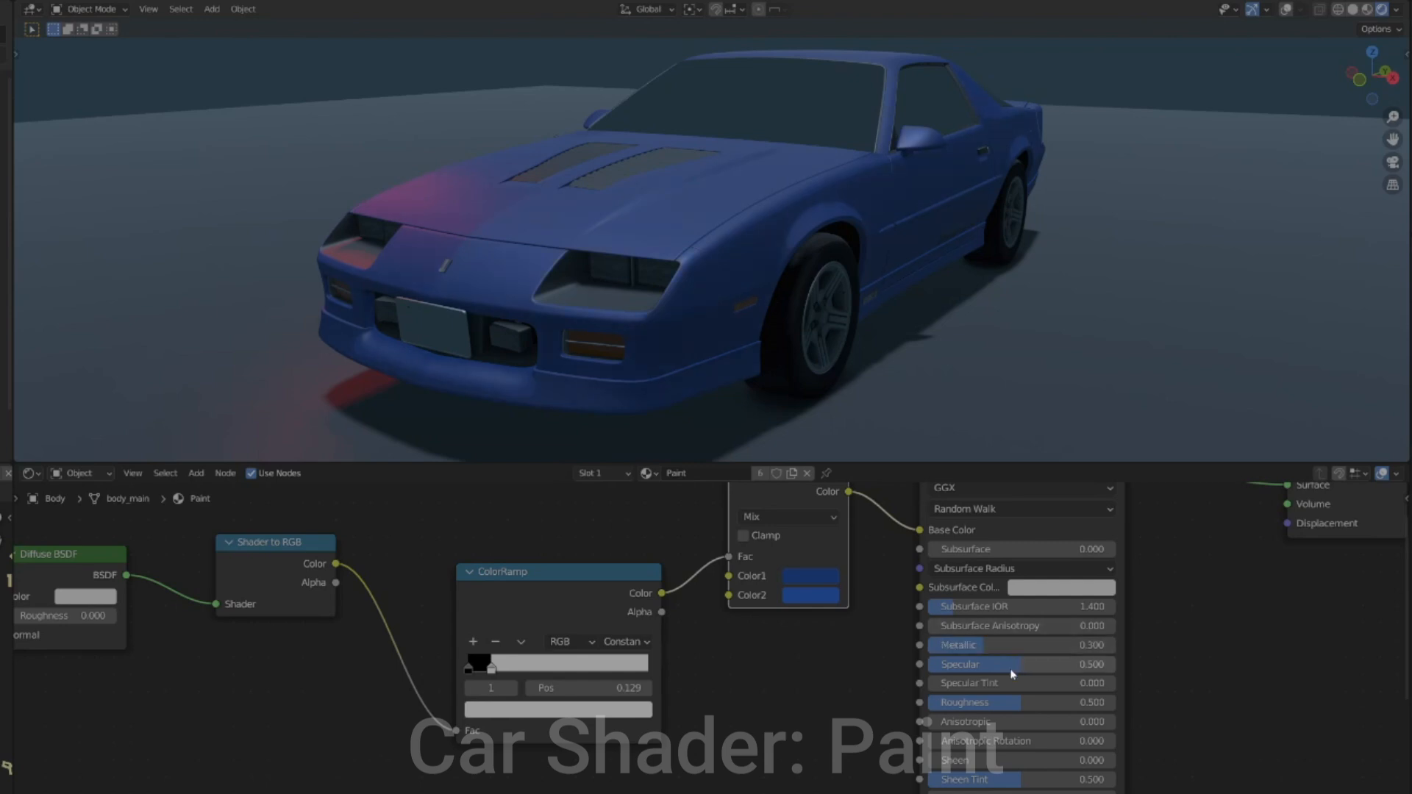
Set the Principled BSDF's specular to 0 and its roughness to 1, checking the paint's reflections
mouse_move(1015, 666)
left_mouse_down()
mouse_move(916, 666)
mouse_move(1111, 703)
left_mouse_up()
middle_click_drag(875, 270, 927, 285)
left_click_drag(1019, 703, 935, 702)
middle_click_drag(995, 245, 851, 335)
mouse_move(1030, 703)
left_mouse_down()
mouse_move(1116, 705)
mouse_move(928, 703)
left_mouse_up()
middle_click_drag(819, 71, 773, 295)
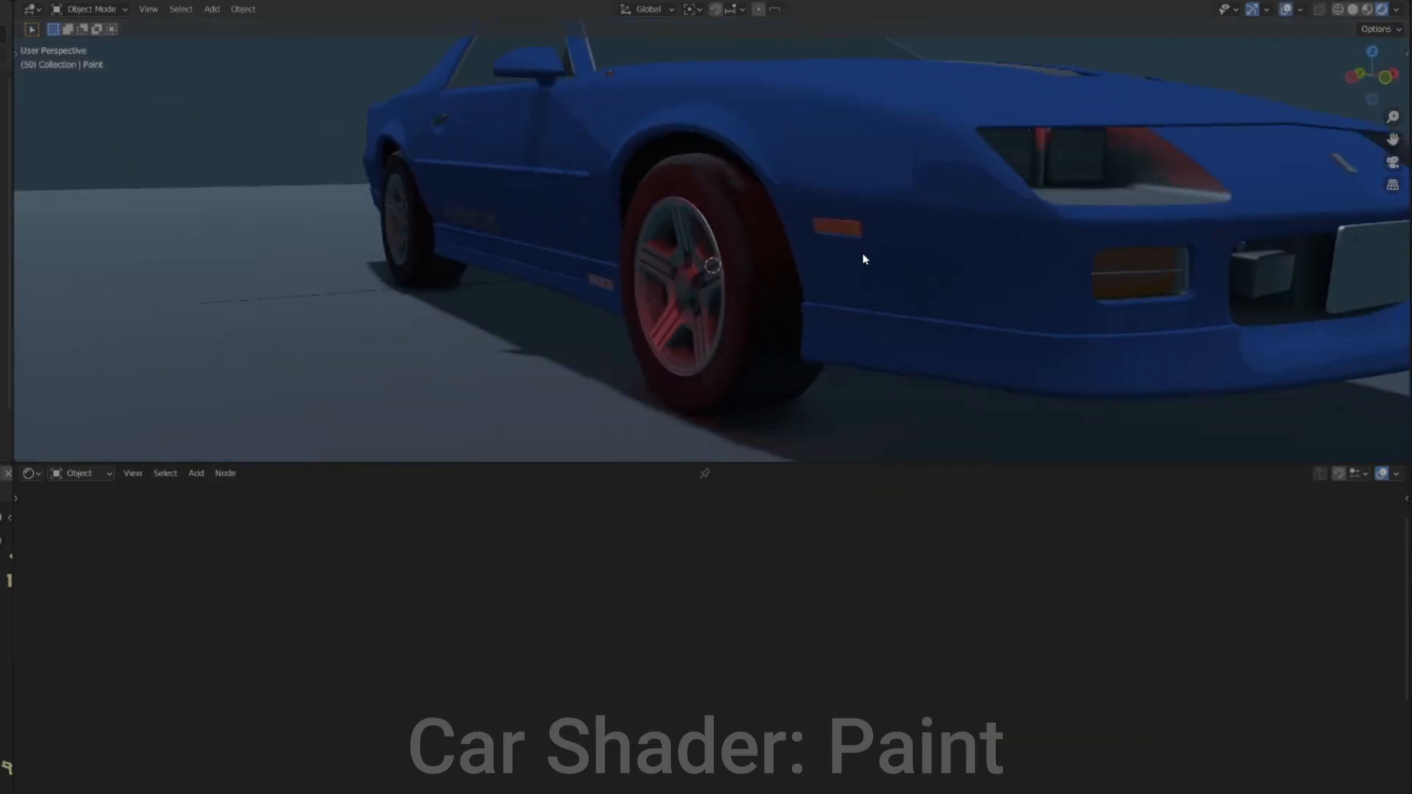
Connect the Mix colour output to the Principled BSDF's emission and shift the Principled and Material Output nodes away from Mix
scroll(850, 694, "down", 2)
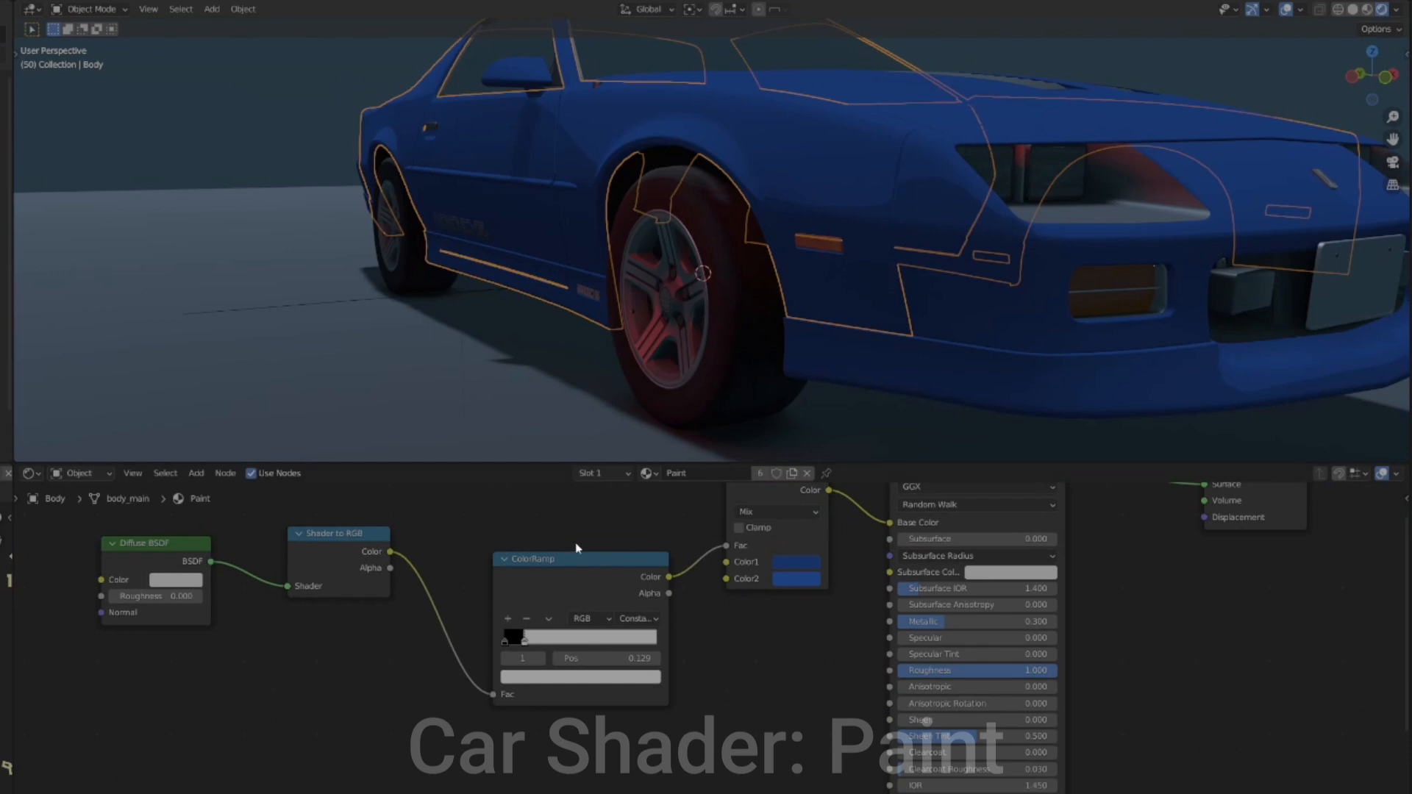
left_click_drag(829, 490, 890, 682)
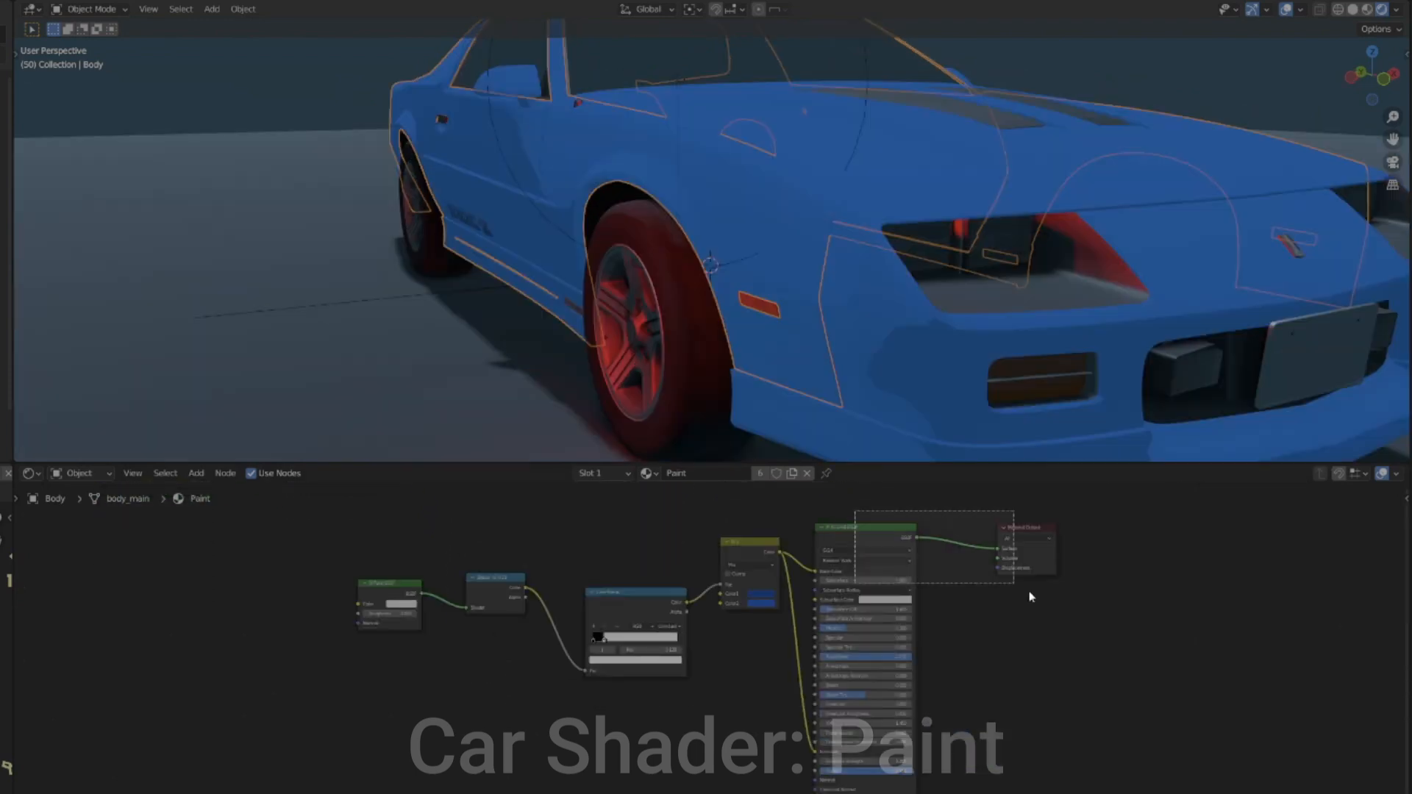
key("g")
left_click(776, 573)
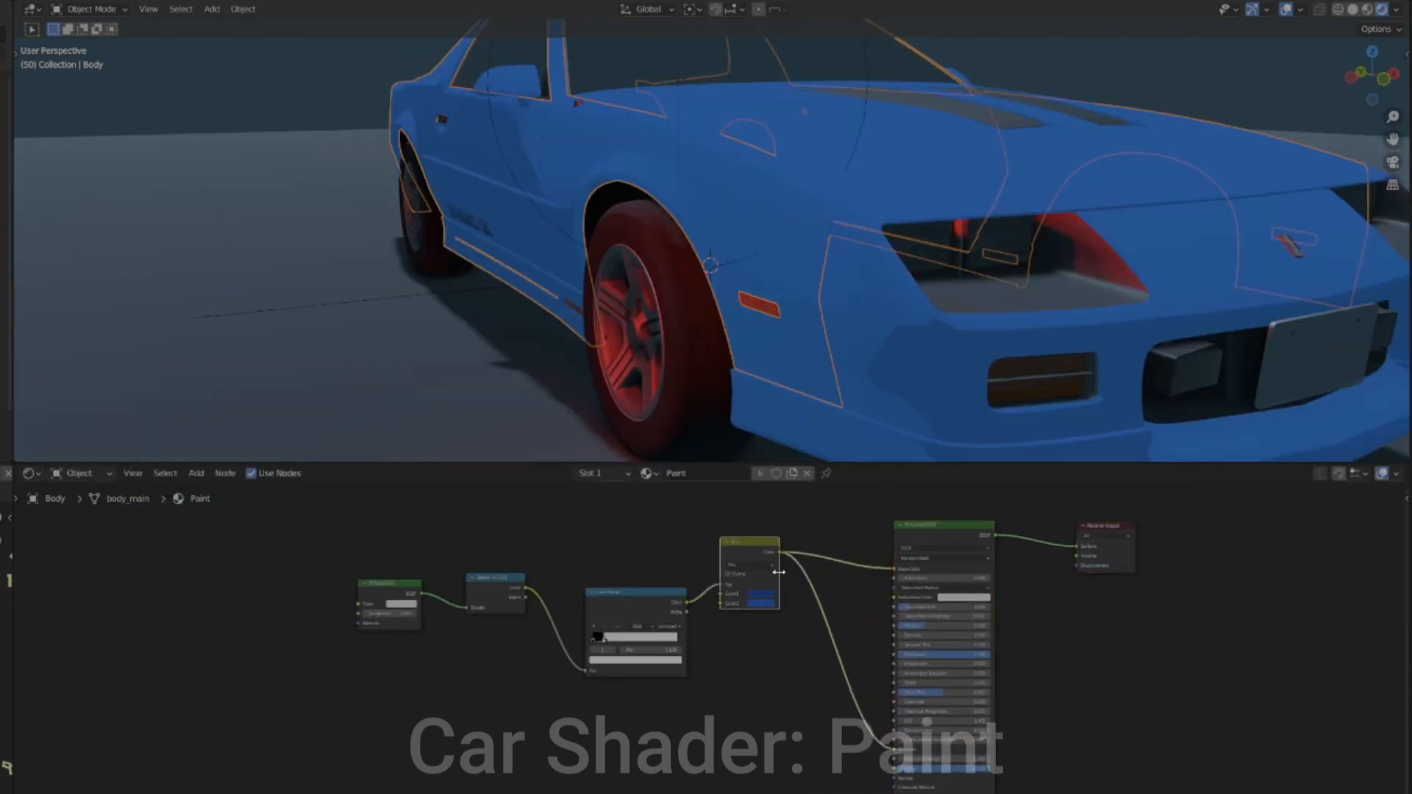
Insert a Hue Saturation Value node on the link between the Mix node and the Principled BSDF's emission input
left_click(199, 474)
left_click(213, 487)
type("hue")
key("Return")
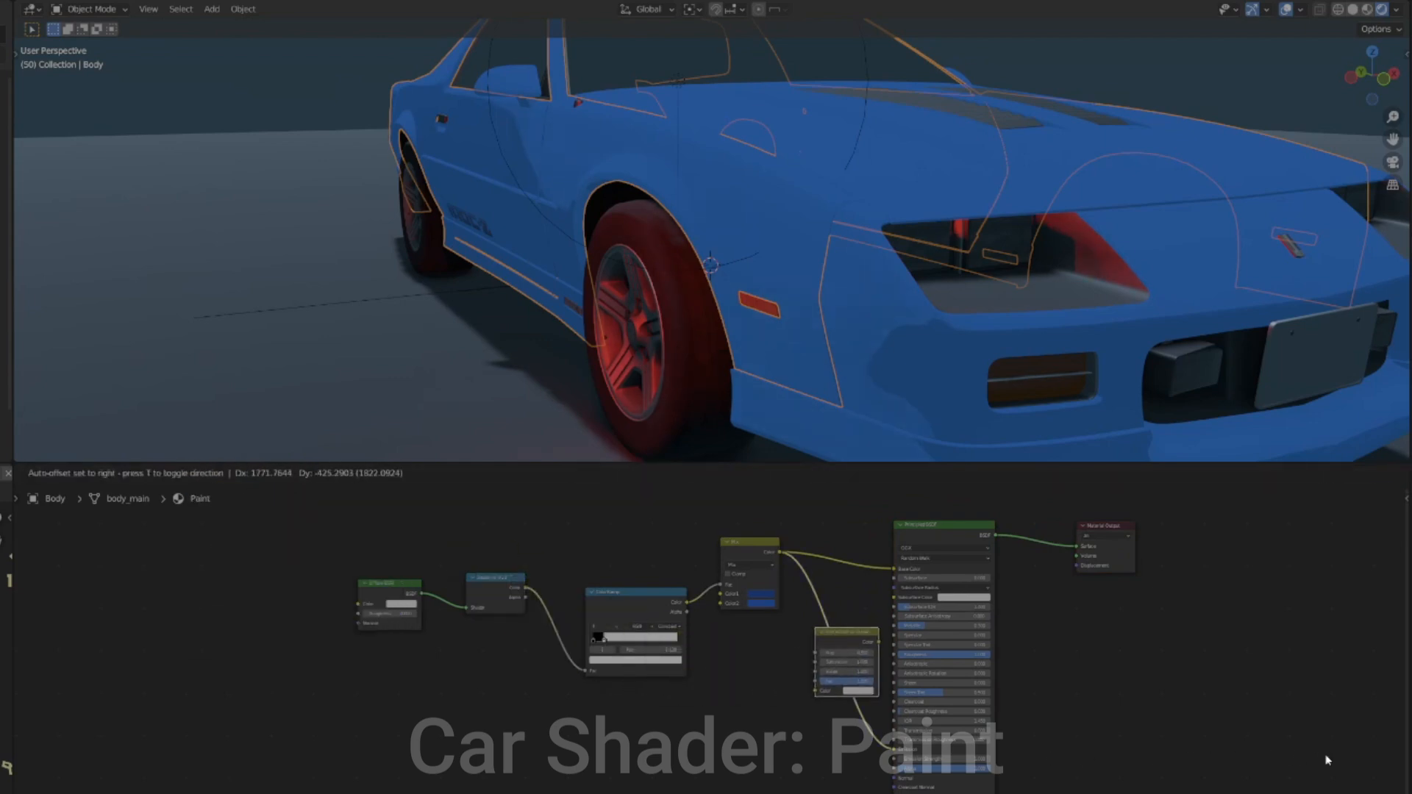
left_click(1327, 763)
middle_click_drag(1175, 713, 1156, 698)
scroll(1153, 699, "up", 5)
scroll(1154, 699, "up", 3)
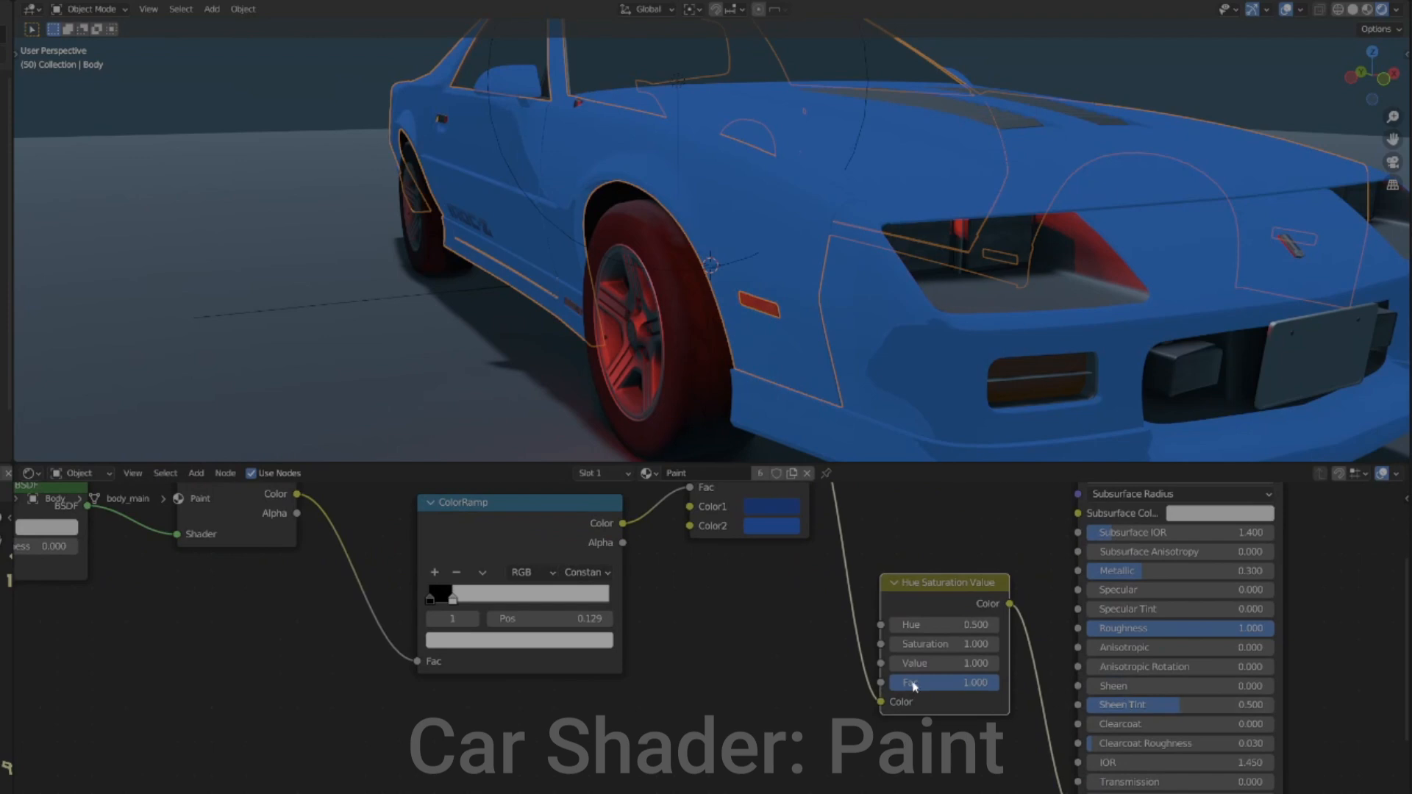
Set the Hue Saturation Value node's value to 0.2 and reconnect its colour output to the emission input
left_click(945, 667)
type(".2")
key("Return")
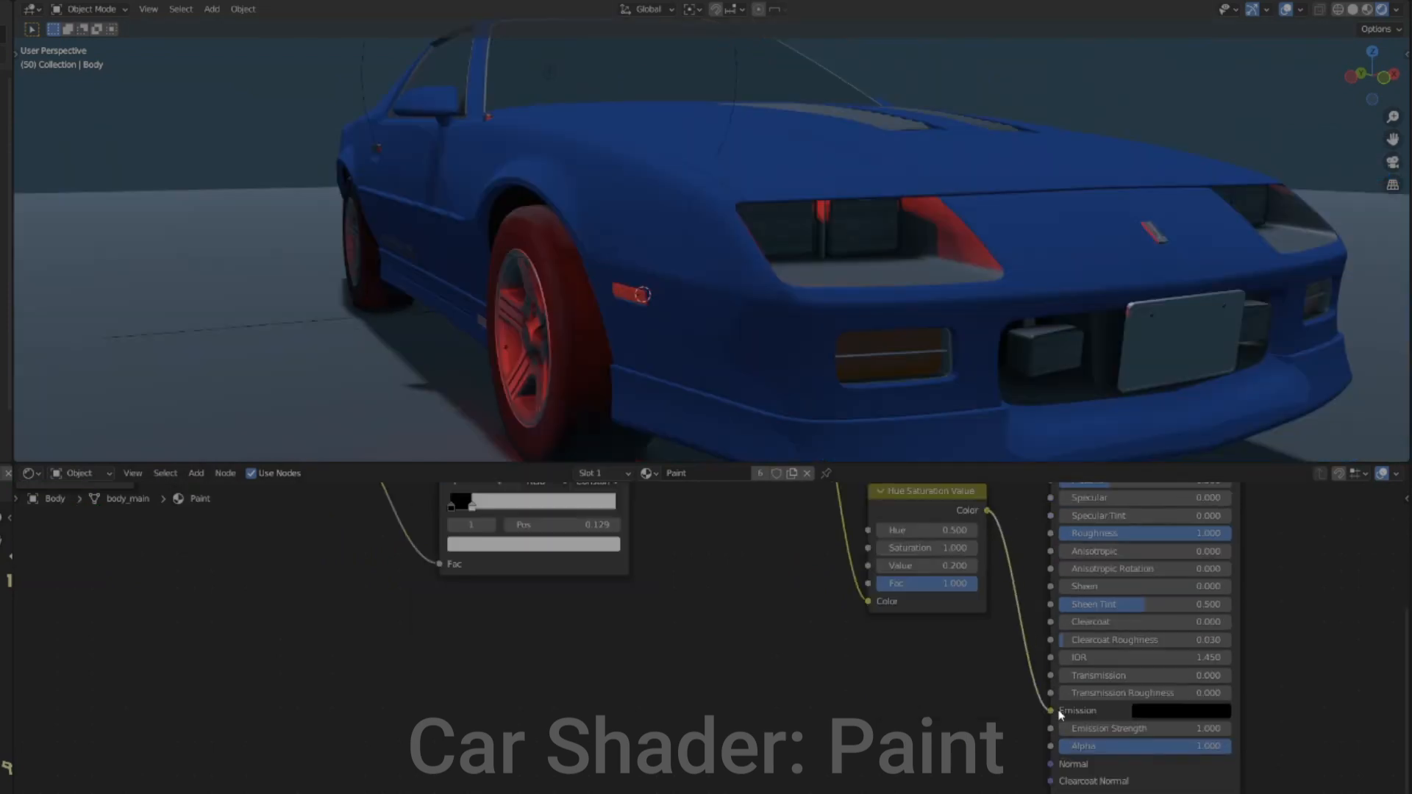
left_click_drag(1061, 715, 1053, 708)
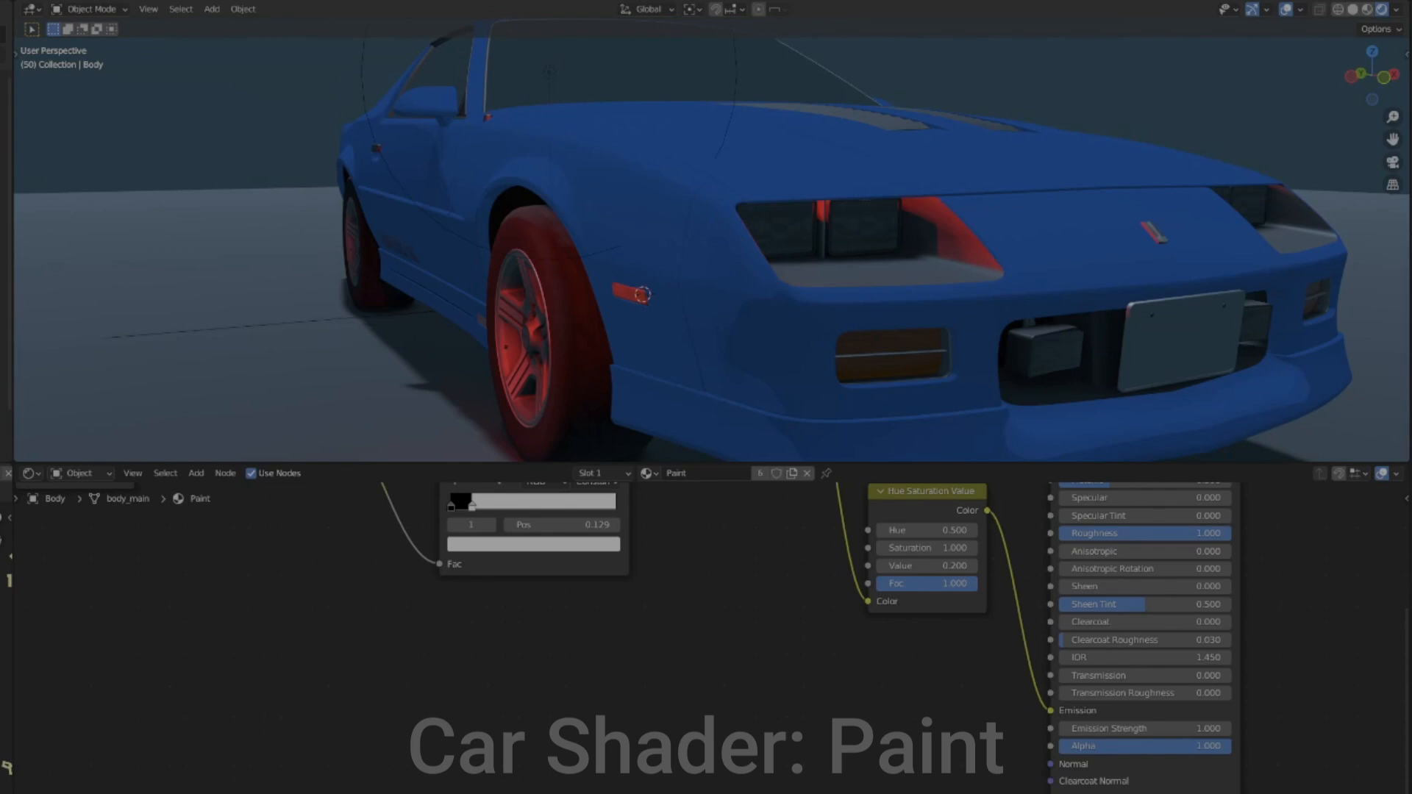
Examine the emissive paint from the side and front of the car
left_click(735, 331)
mouse_move(736, 331)
middle_mouse_down()
mouse_move(845, 334)
mouse_move(799, 342)
middle_mouse_up()
scroll(798, 343, "down", 3)
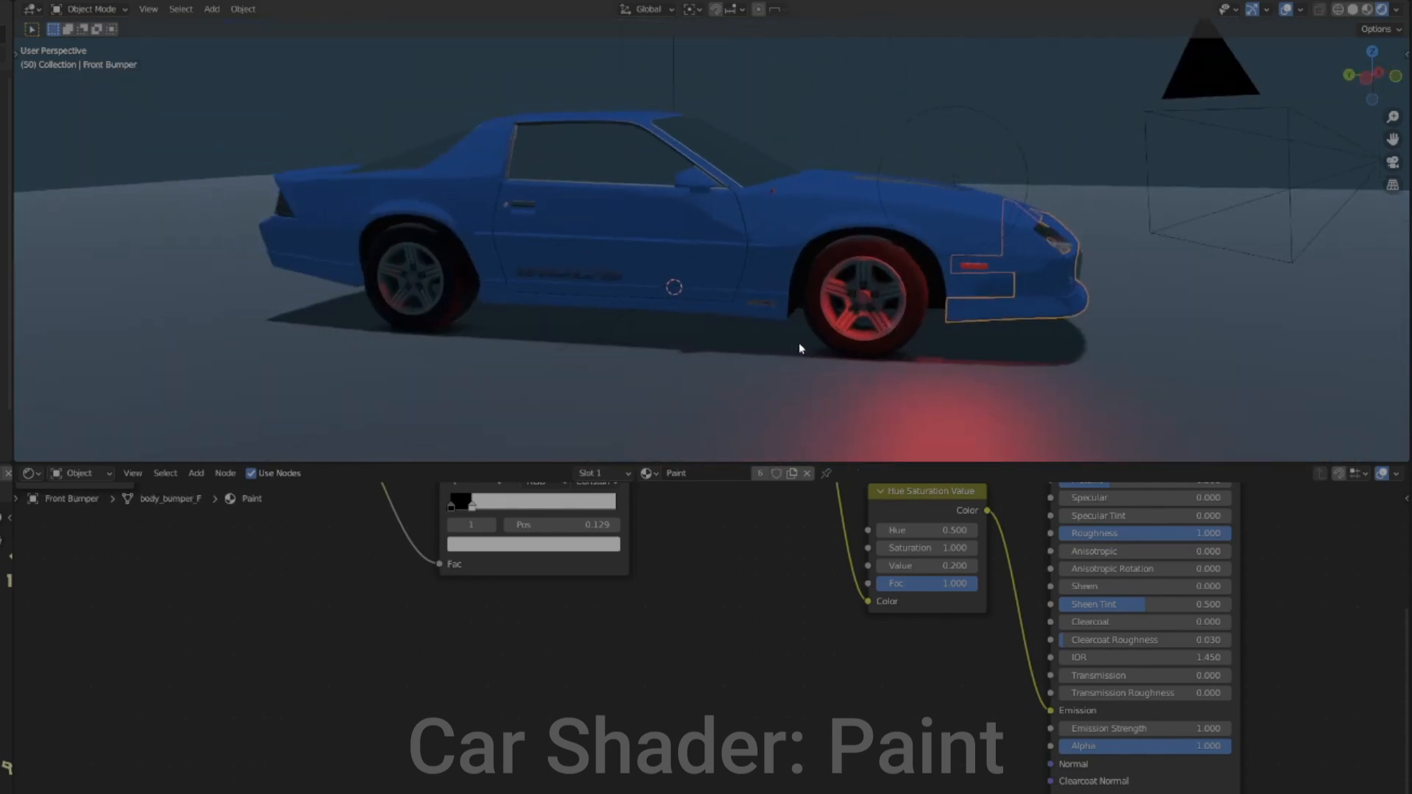
scroll(801, 342, "up", 2)
key("z")
left_click(917, 344)
key("z")
left_click(907, 173)
mouse_move(937, 235)
middle_mouse_down()
mouse_move(993, 250)
mouse_move(1070, 242)
mouse_move(924, 280)
mouse_move(711, 261)
mouse_move(970, 256)
middle_mouse_up()
scroll(1044, 268, "down", 3)
Select the car body and hide the viewport overlays to inspect the paint from the side
key("g")
key("Escape")
left_click(748, 214)
key("g")
left_click(744, 226)
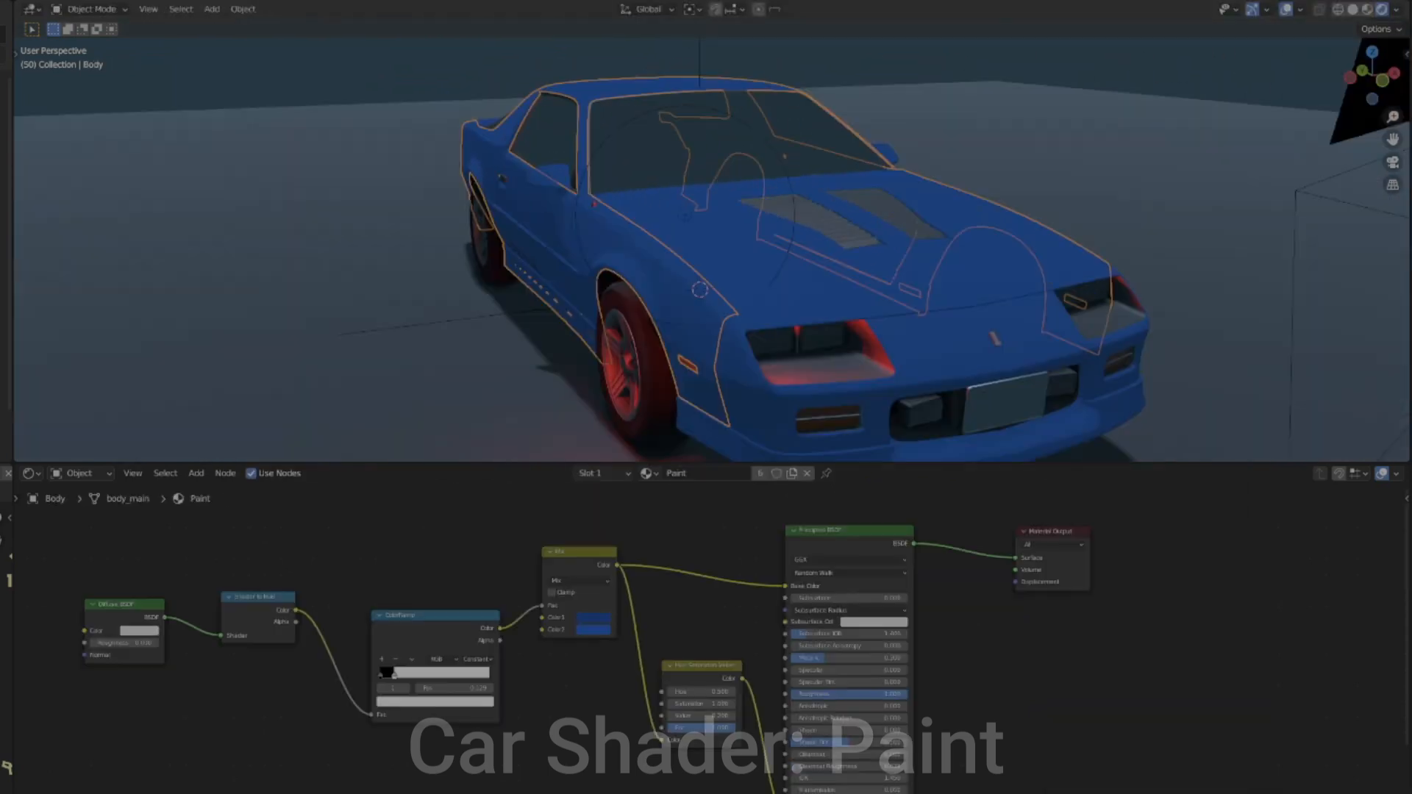
middle_click_drag(735, 378, 839, 368, "shift")
key("a")
key("a")
key("alt+a")
middle_click_drag(628, 180, 895, 245)
left_click(683, 201)
left_click(691, 236)
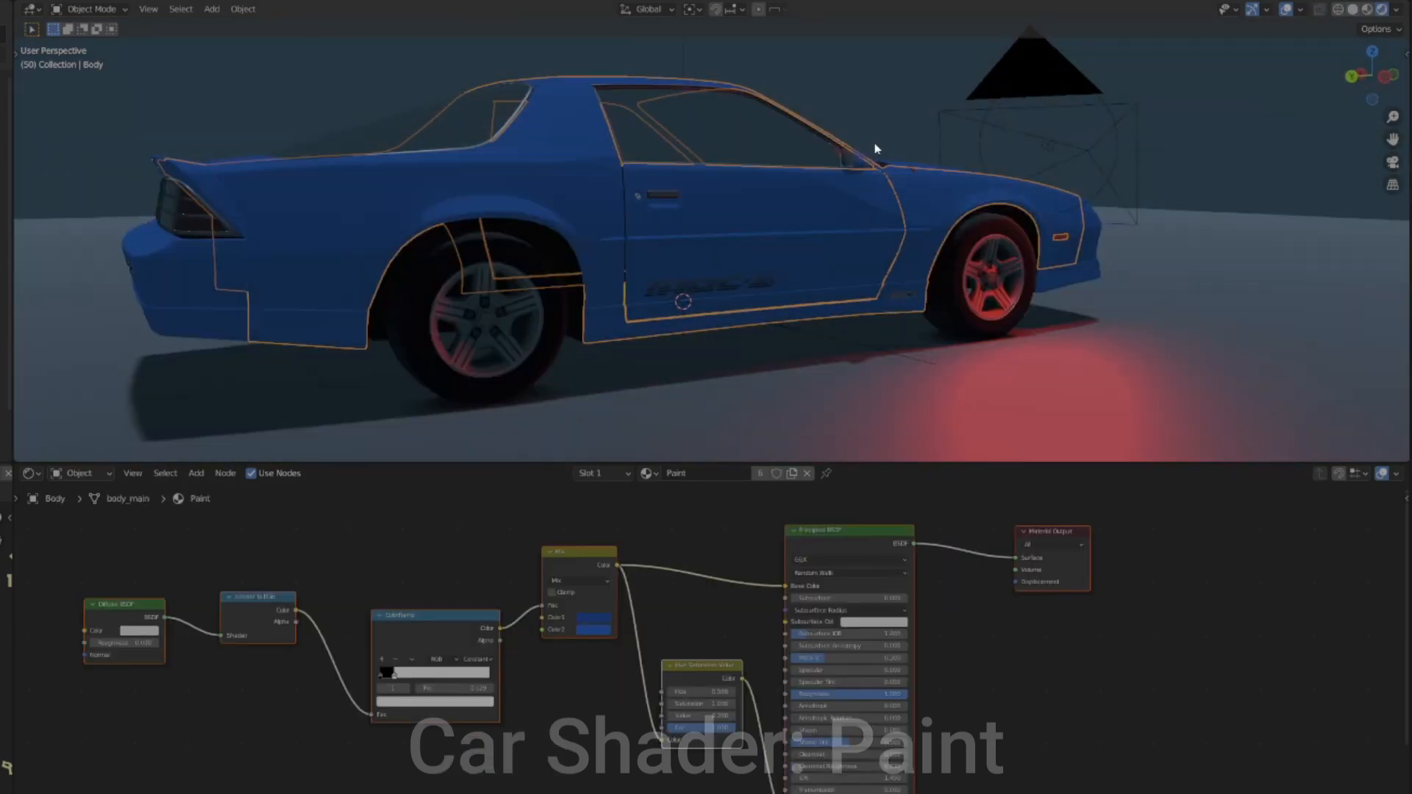
left_click(1285, 9)
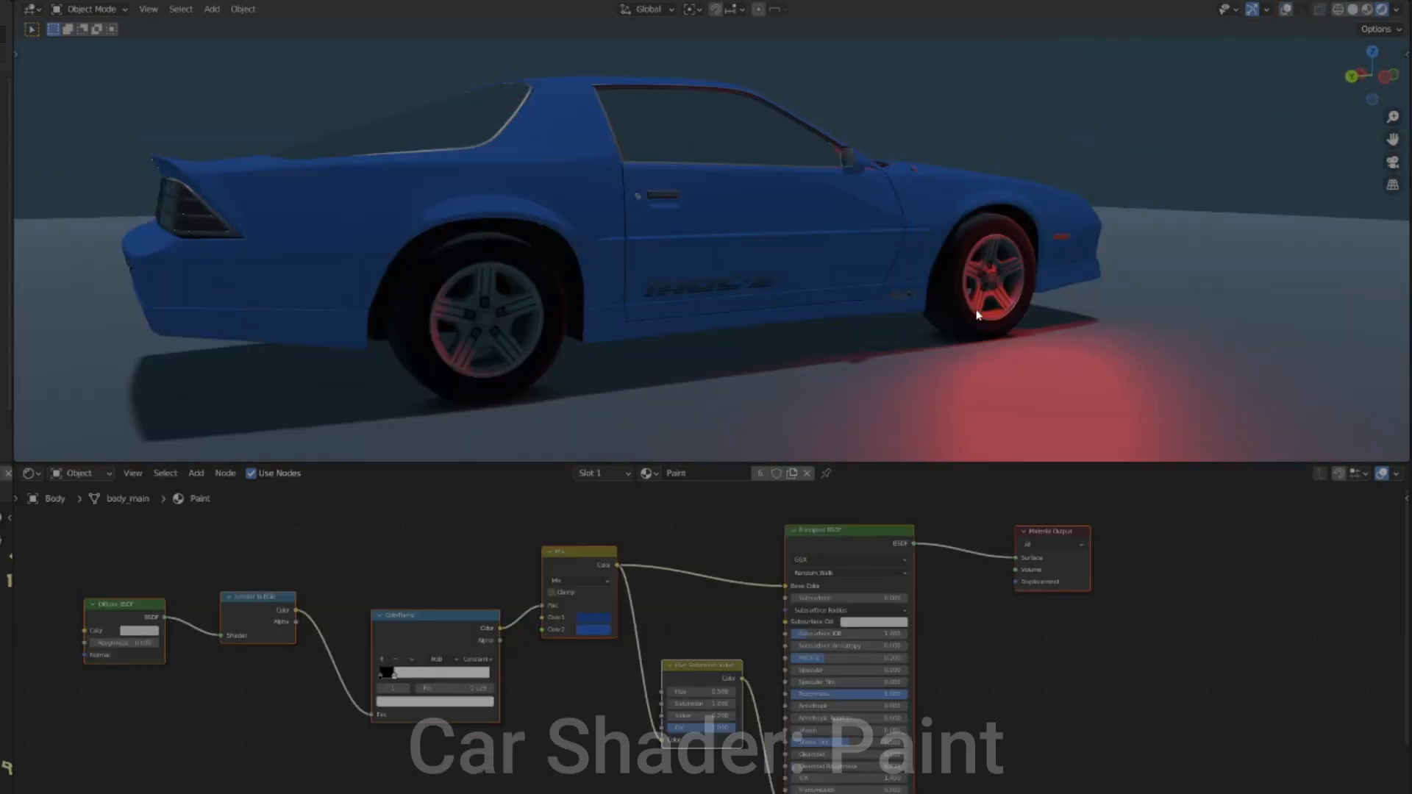
Move the Material Output node well away from the Principled BSDF to make room for more nodes
left_click(1059, 632)
middle_click_drag(1054, 634, 805, 673)
scroll(826, 633, "down", 1)
scroll(825, 633, "down", 1)
left_click_drag(816, 589, 1181, 575)
left_click(1016, 649)
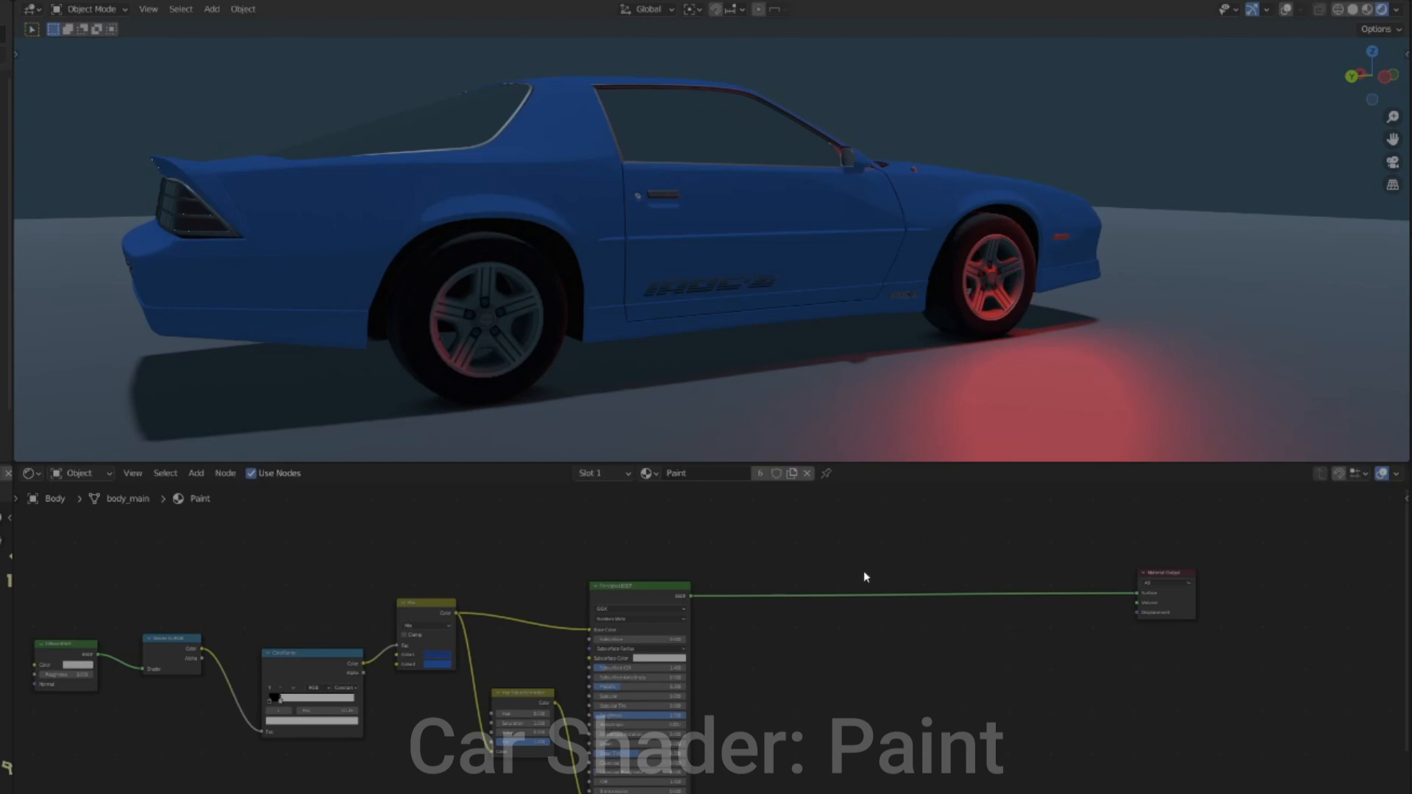
Add a Mix Shader node between the Principled BSDF and the Material Output, with the Principled BSDF in its first shader input
left_click(196, 473)
left_click(231, 488)
type("mix")
left_click(261, 531)
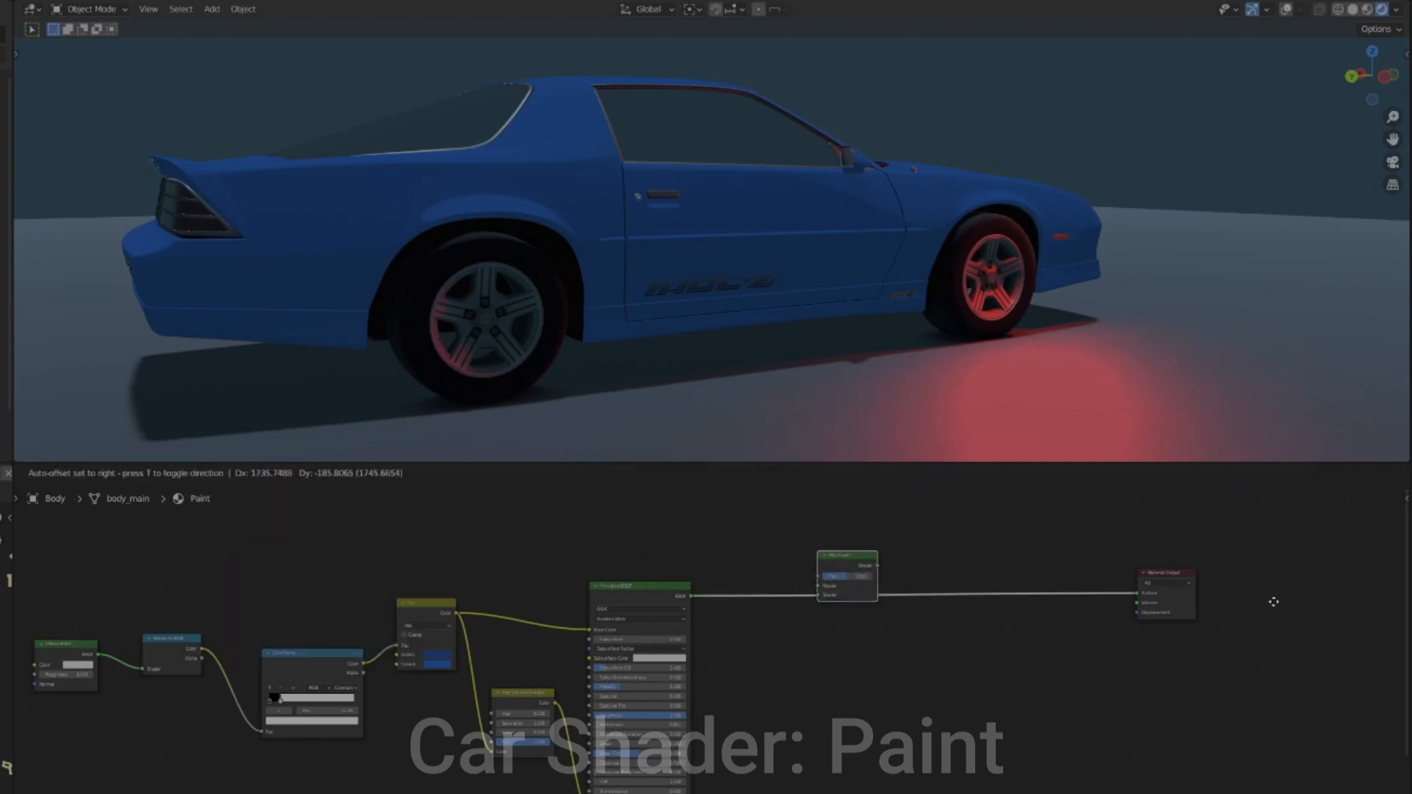
left_click(1042, 601)
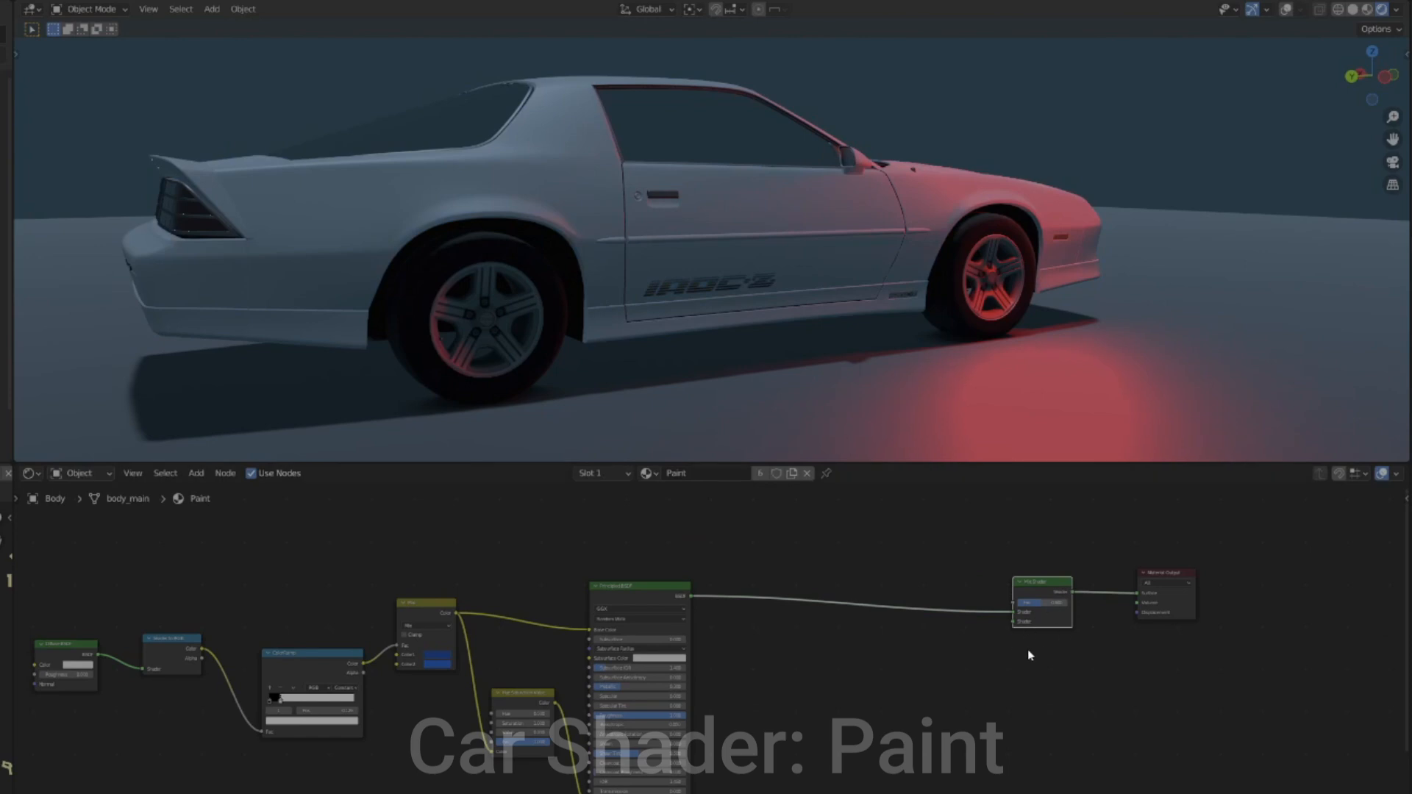
scroll(1028, 655, "up", 3)
key("Return")
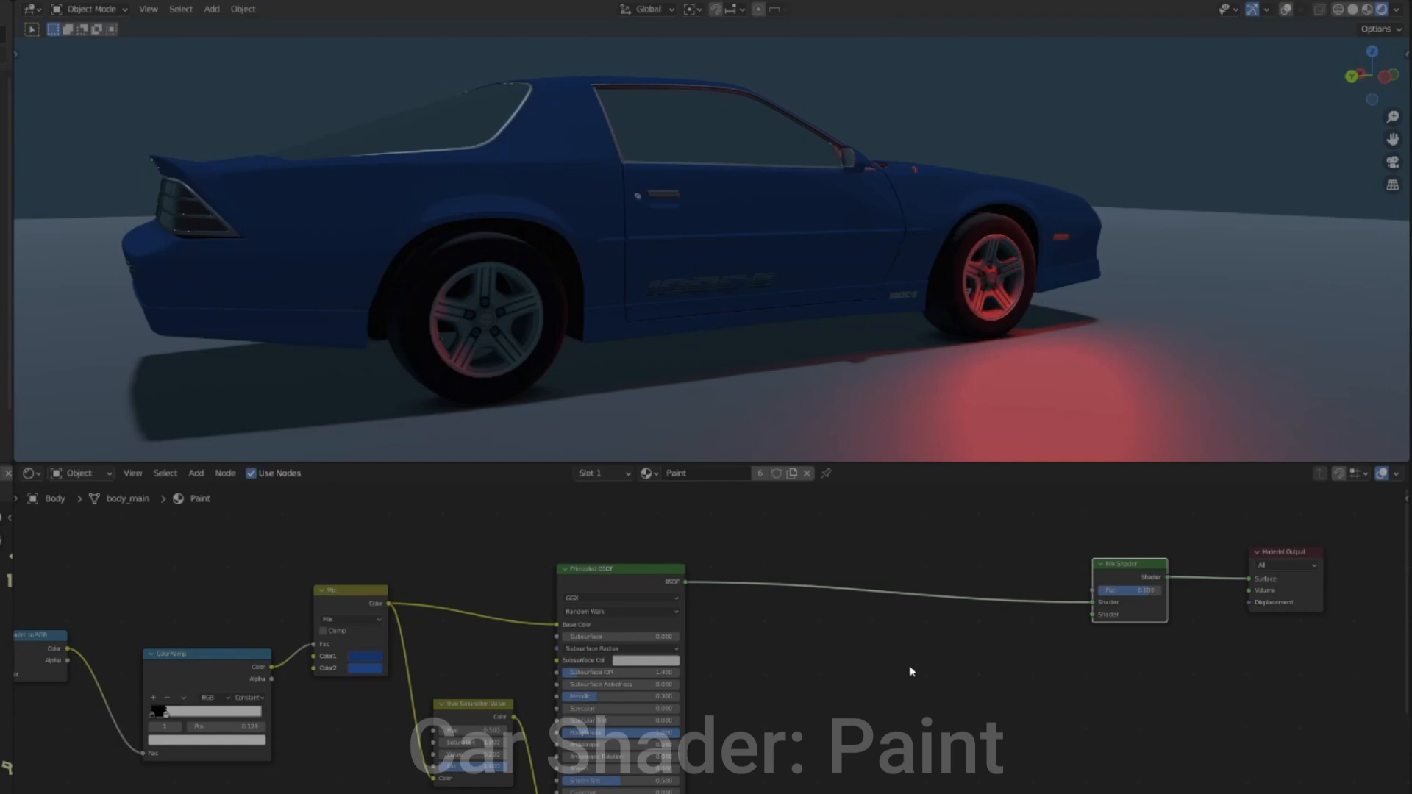
Add Texture Coordinate and Mapping nodes and link the UV output to the Mapping node's Vector input
left_click(196, 473)
type("tex")
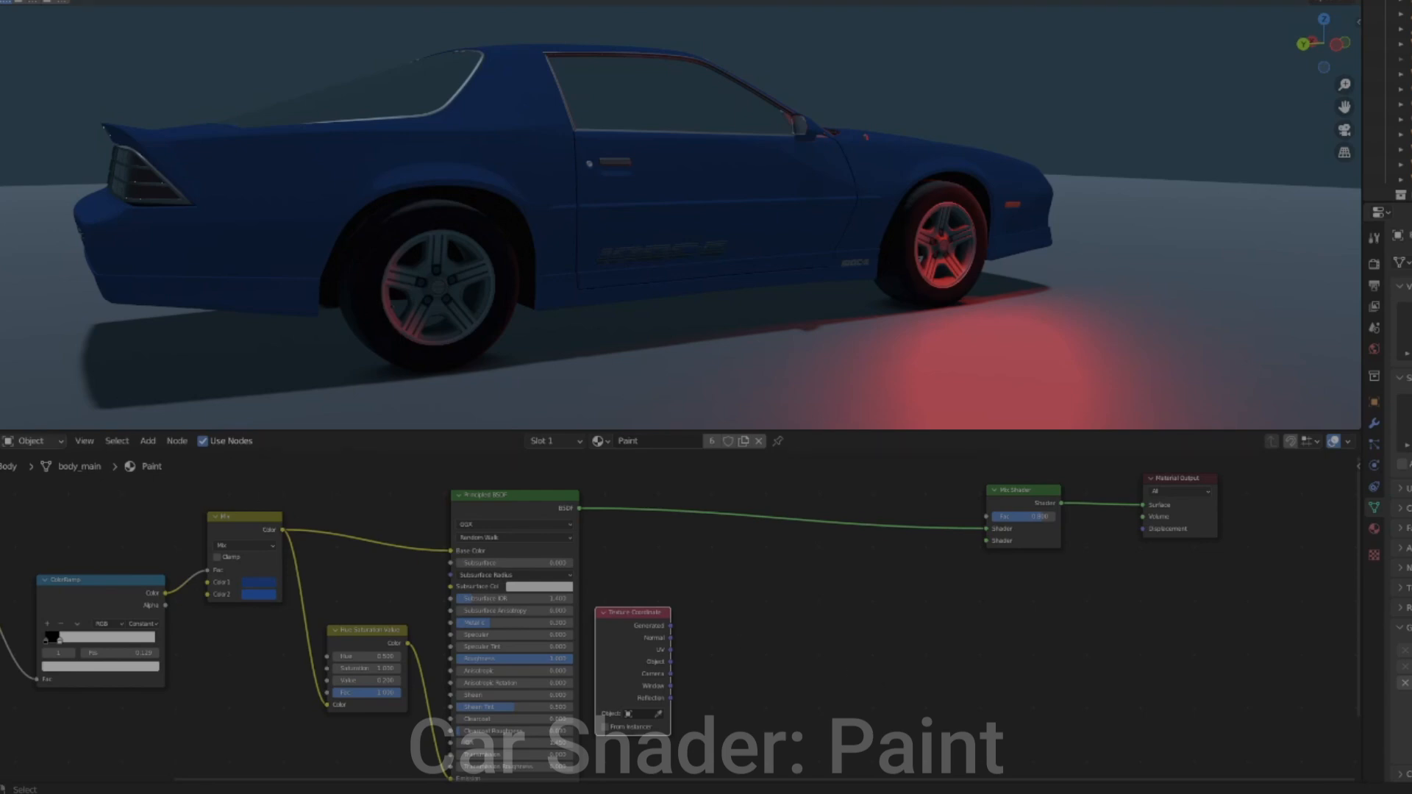
left_click(157, 444)
left_click(181, 469)
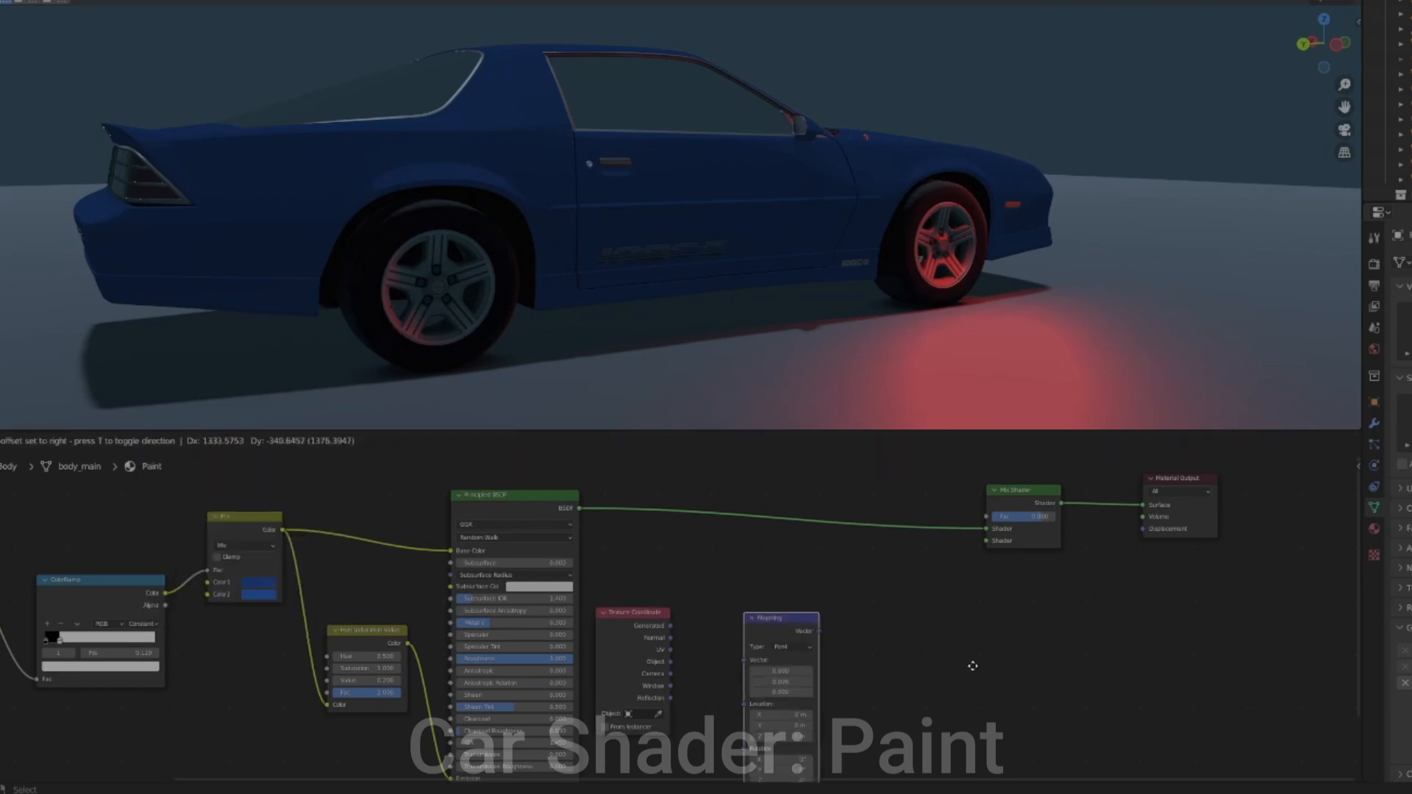
left_click(976, 658)
middle_click_drag(1020, 668, 987, 655)
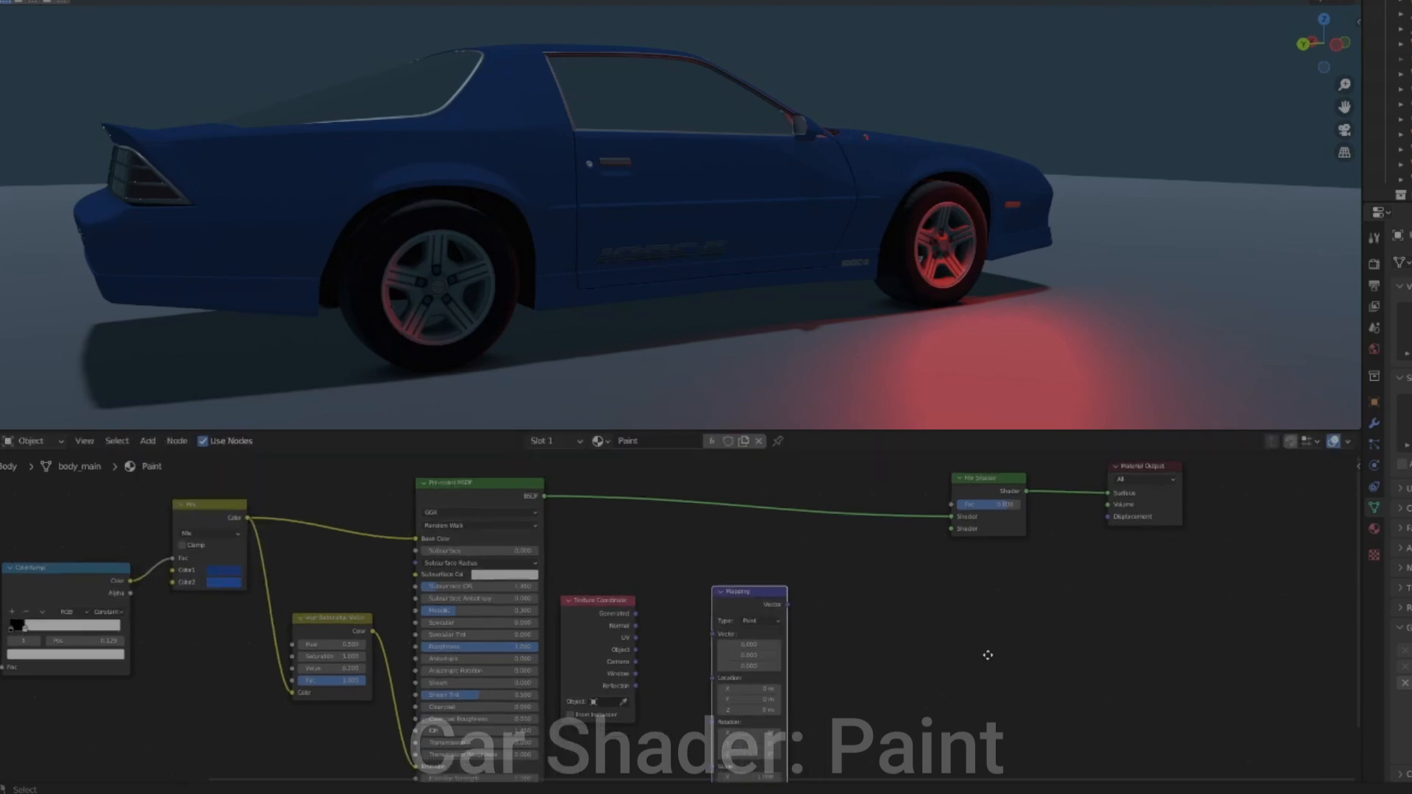
scroll(987, 655, "up", 1)
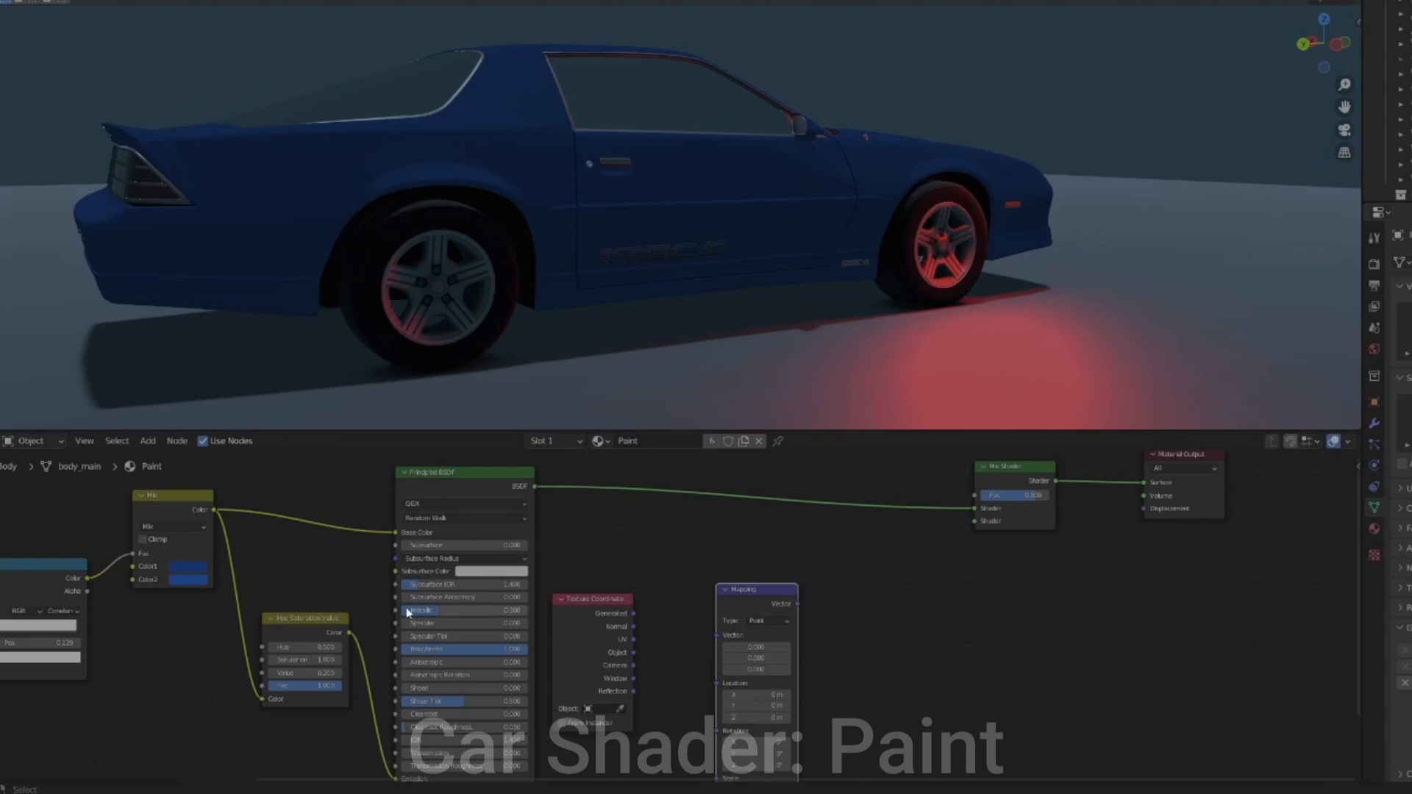
left_click(642, 643)
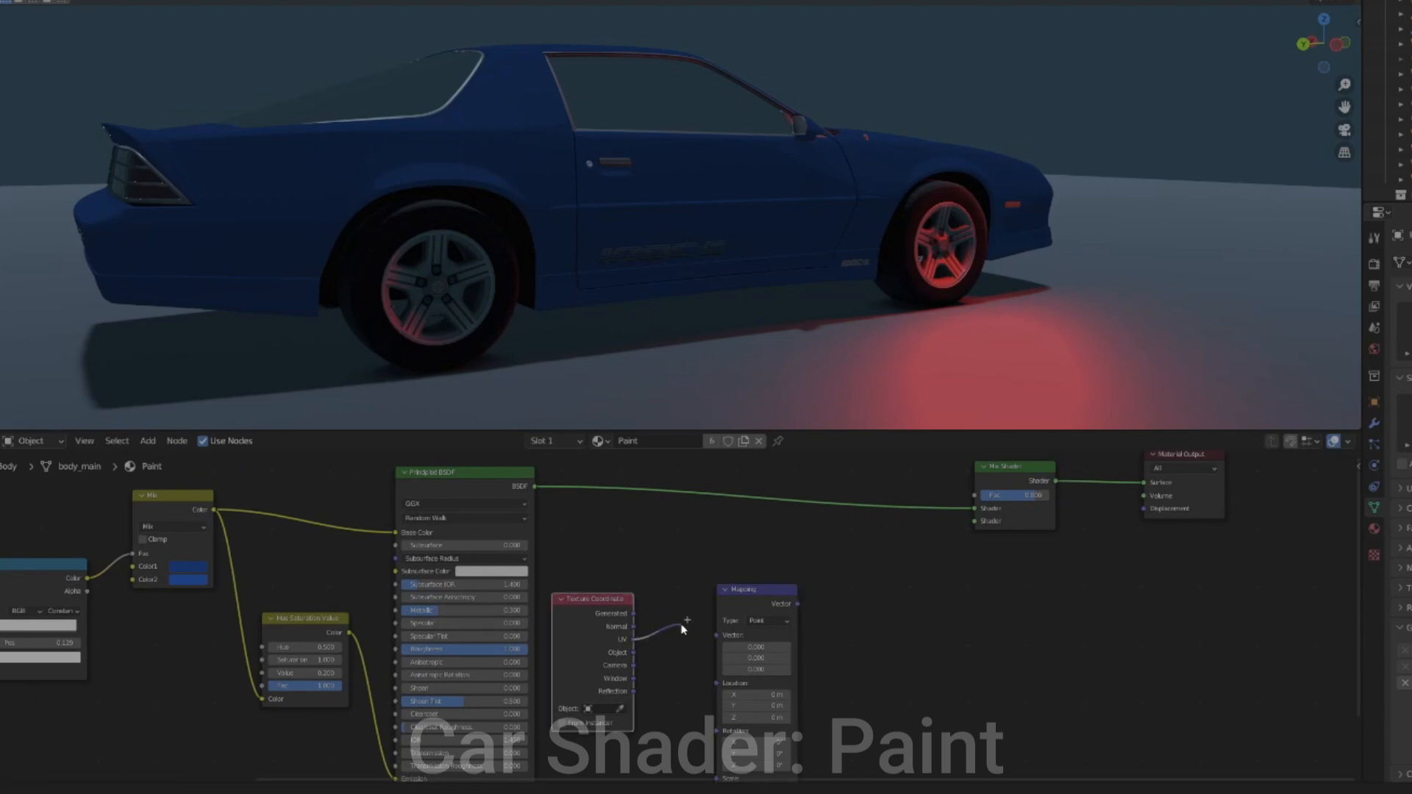
left_click_drag(714, 638, 717, 635)
Add a Gradient Texture node after the Mapping node and feed the mapping vector into it
middle_click_drag(916, 605, 764, 602)
left_click(150, 443)
left_click(176, 461)
type("gra")
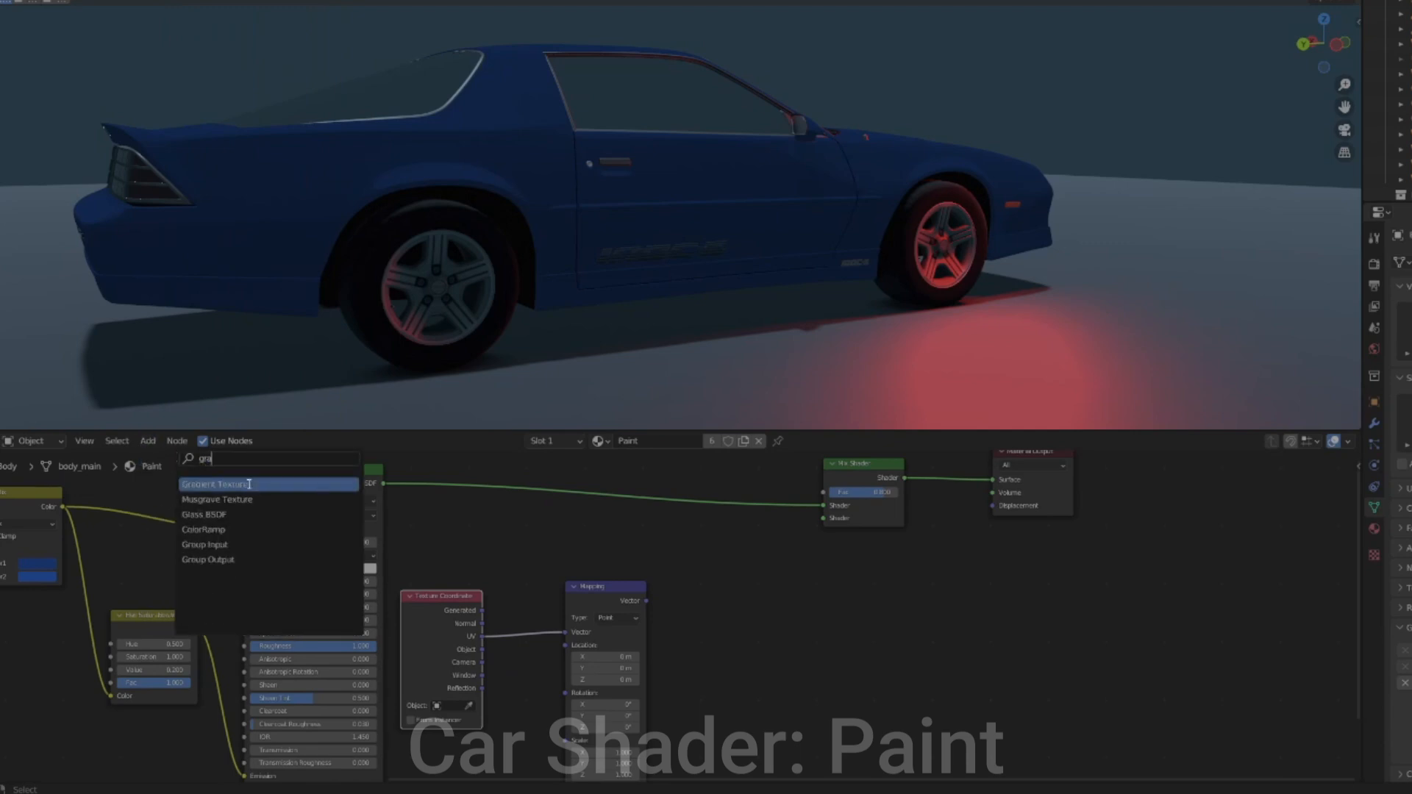
left_click(249, 484)
left_click(761, 646)
left_click(647, 604)
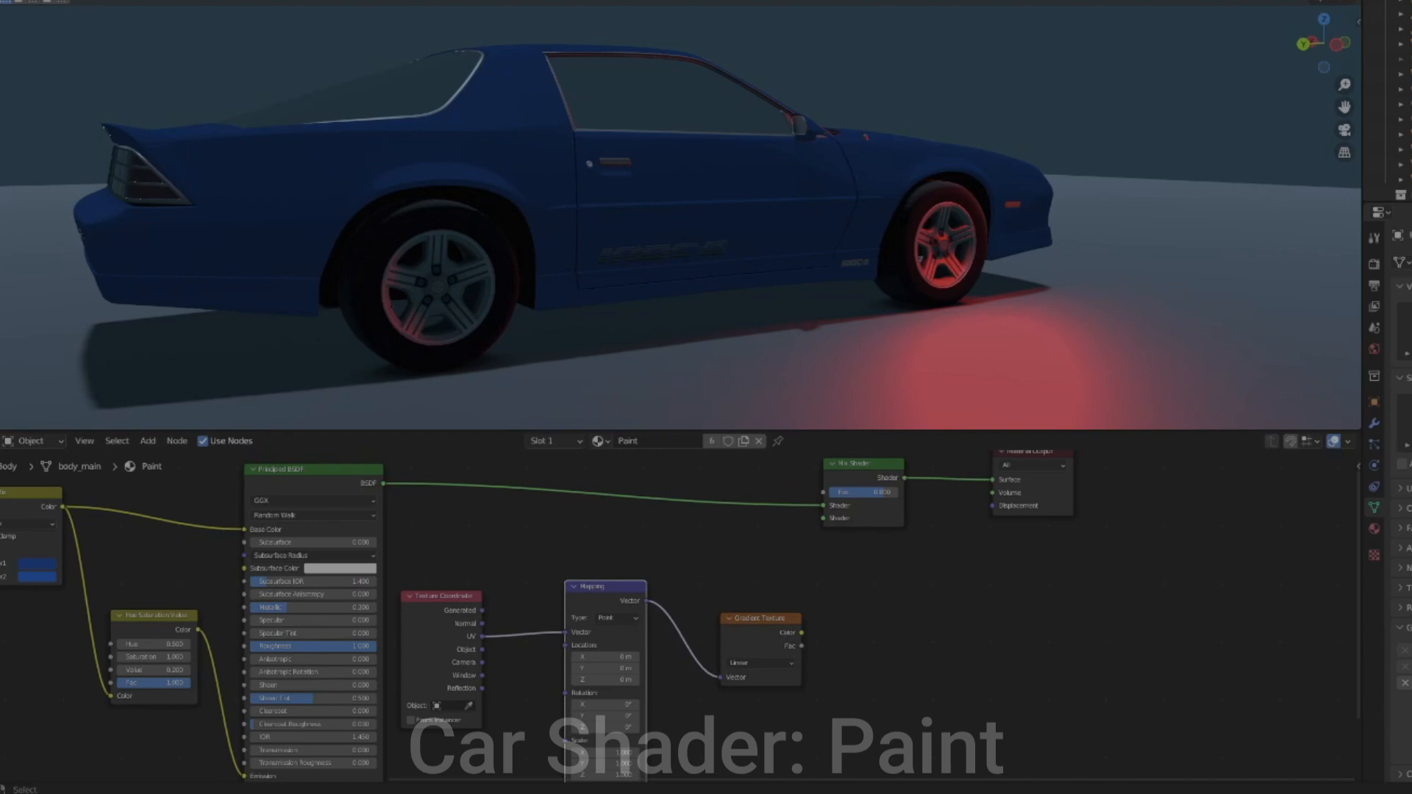
Duplicate the existing ColorRamp node and place the copy after the Gradient Texture
scroll(677, 588, "down", 2)
middle_click_drag(695, 571, 804, 558)
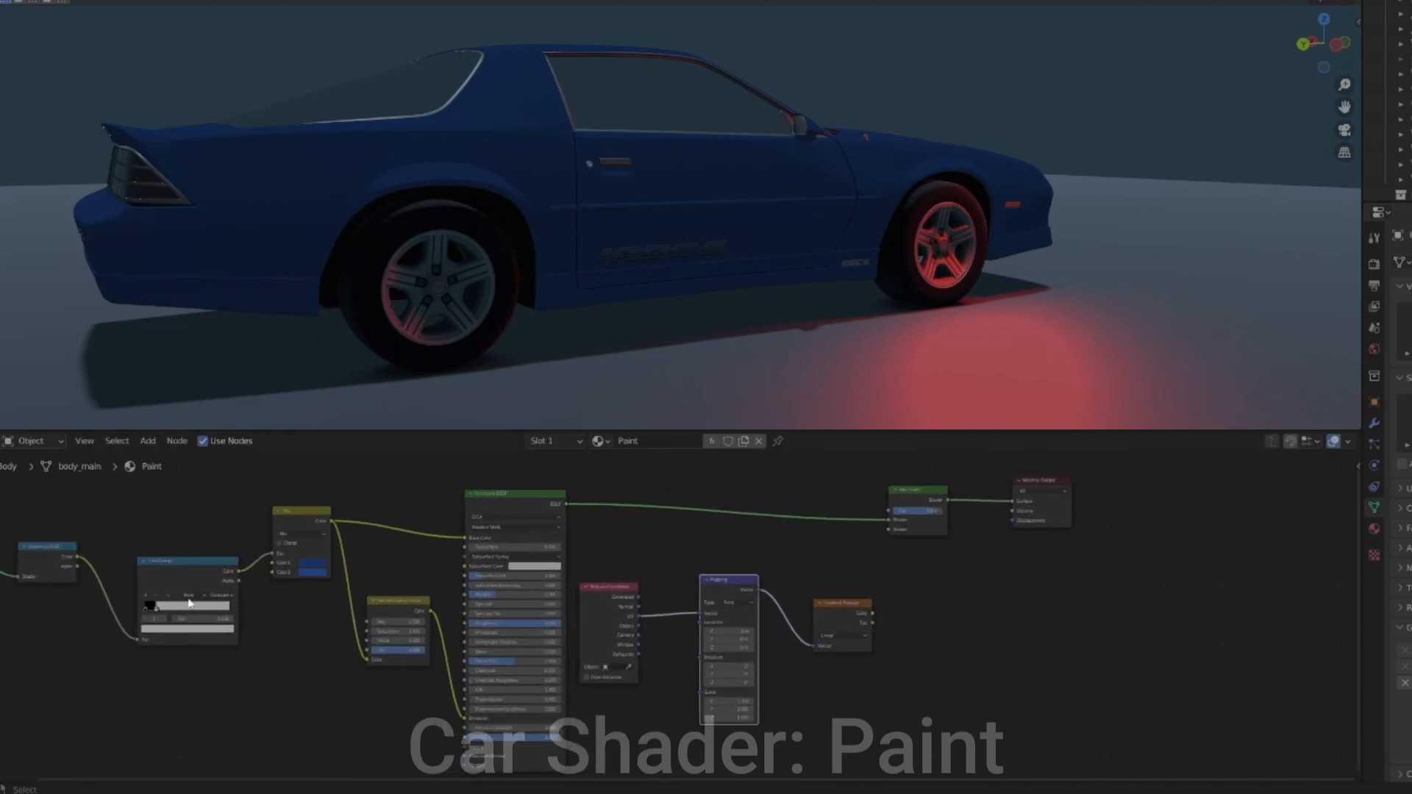
left_click(195, 574)
key("shift+d")
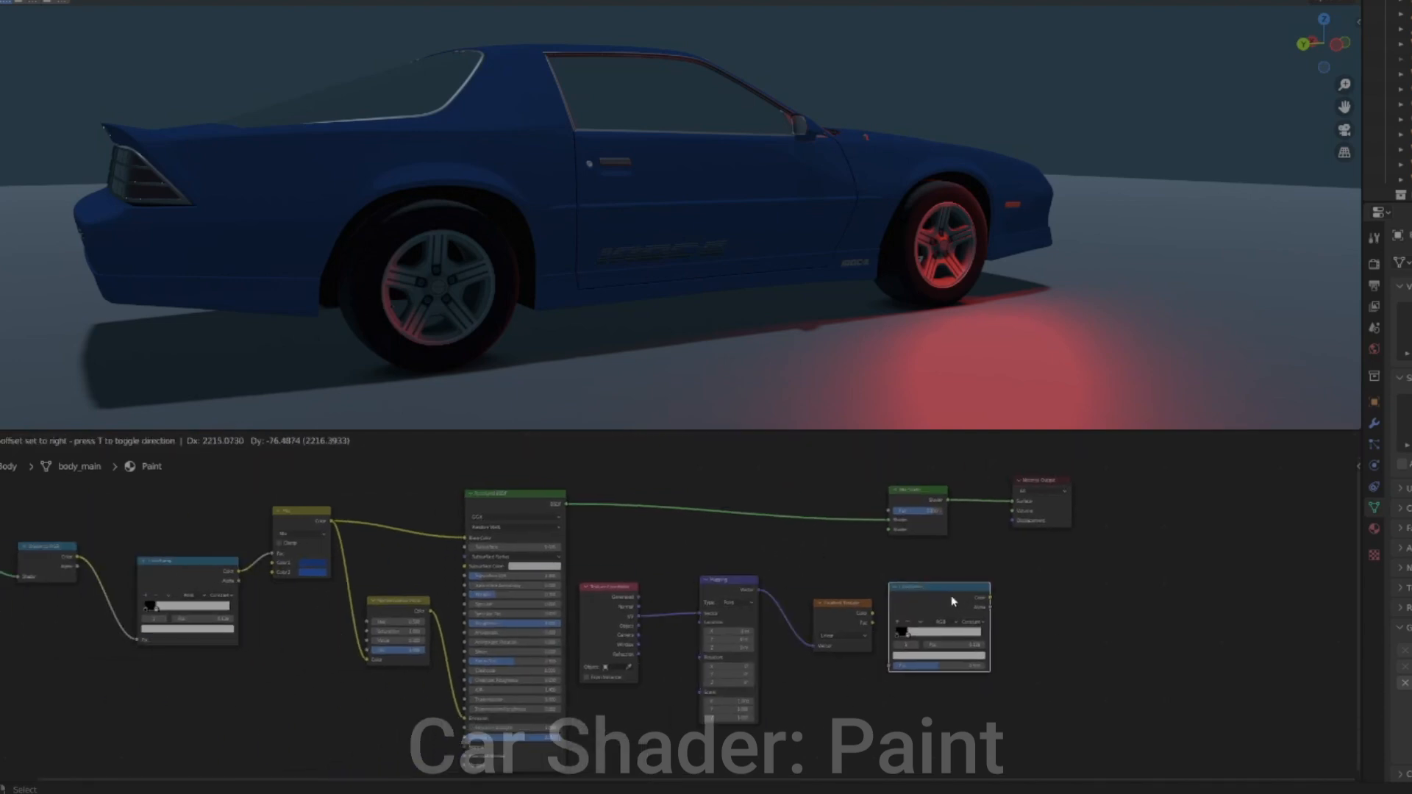
left_click(952, 599)
Move the new ColorRamp's black stop past the light one to position 0.280 and set the interpolation to Ease
scroll(1012, 628, "up", 8)
scroll(1012, 629, "up", 1)
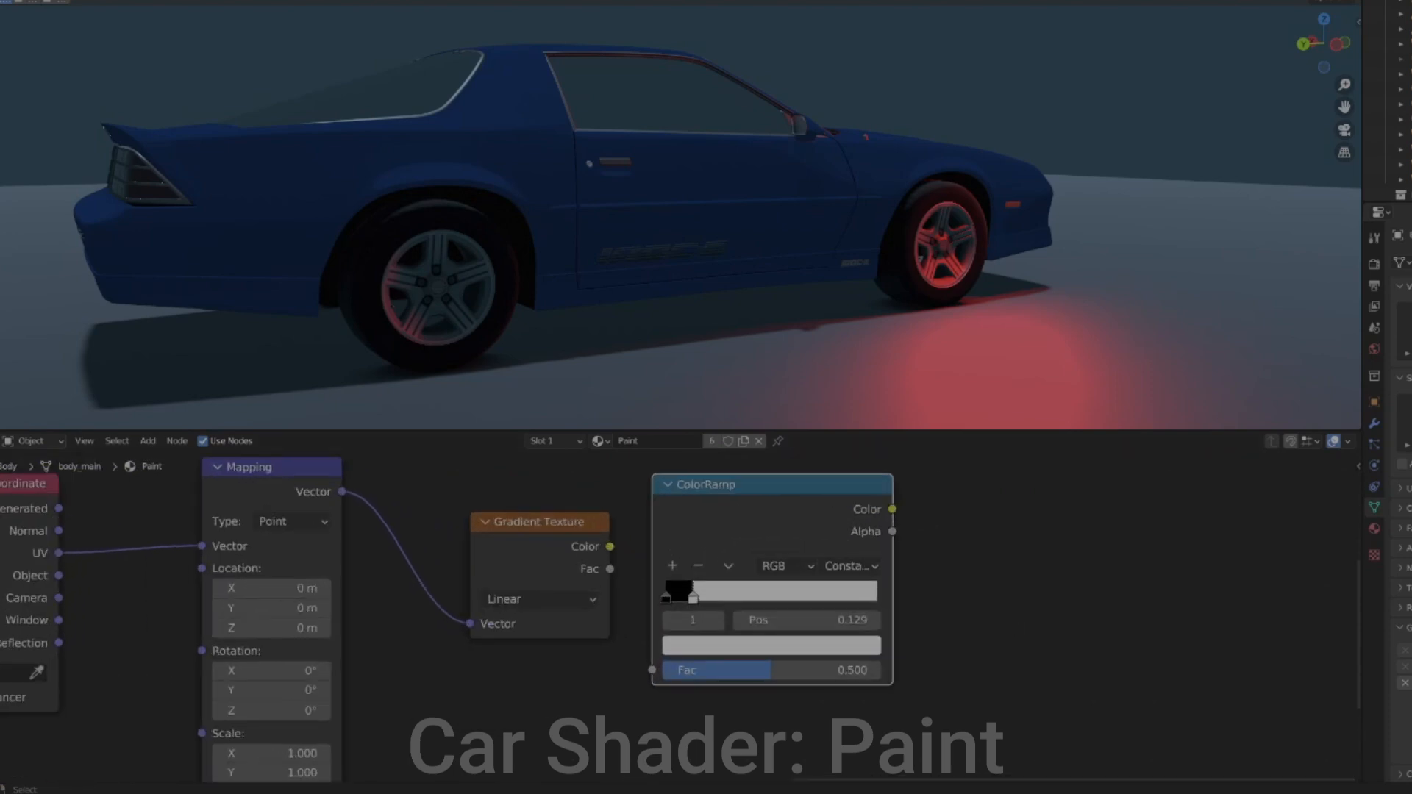
left_click_drag(681, 590, 726, 593)
left_click(849, 566)
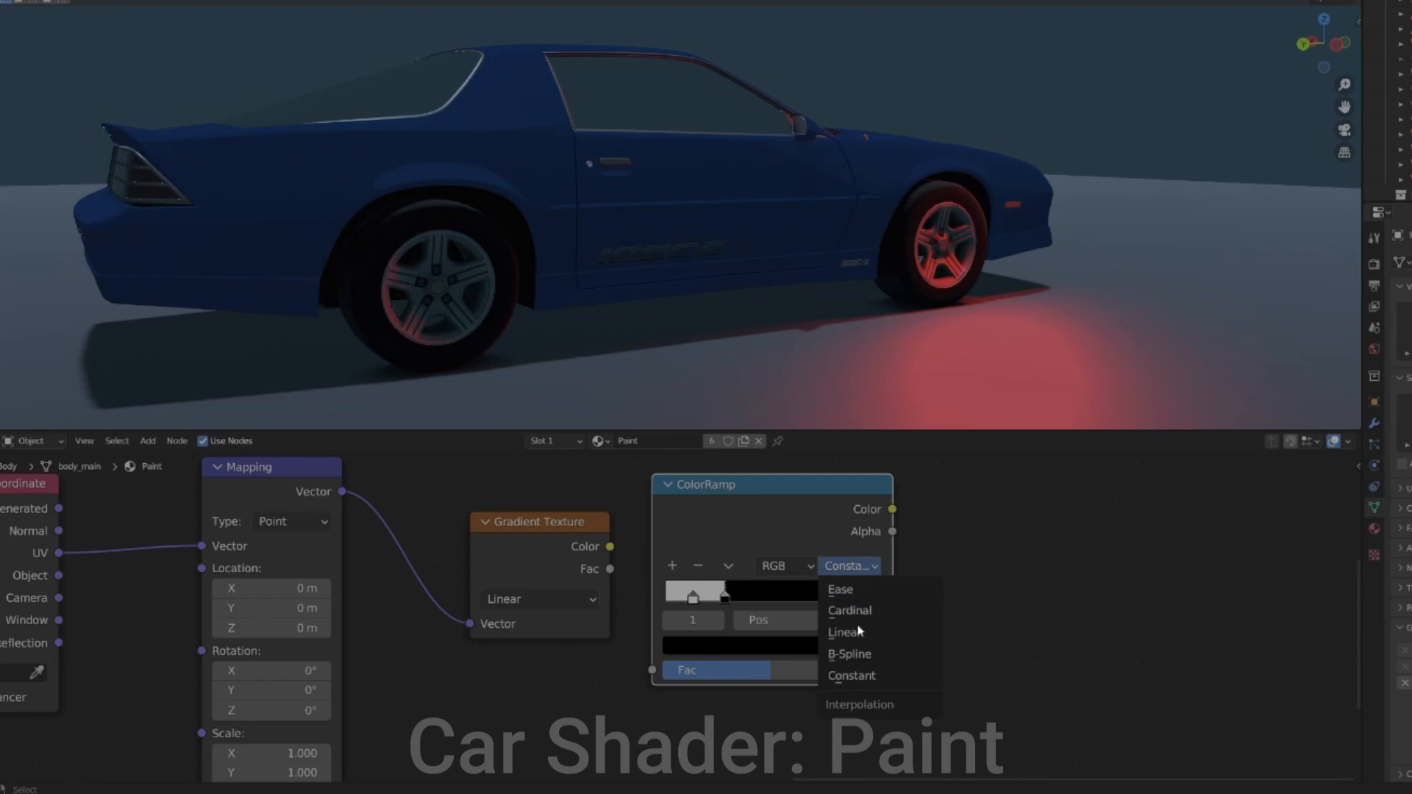
left_click(840, 589)
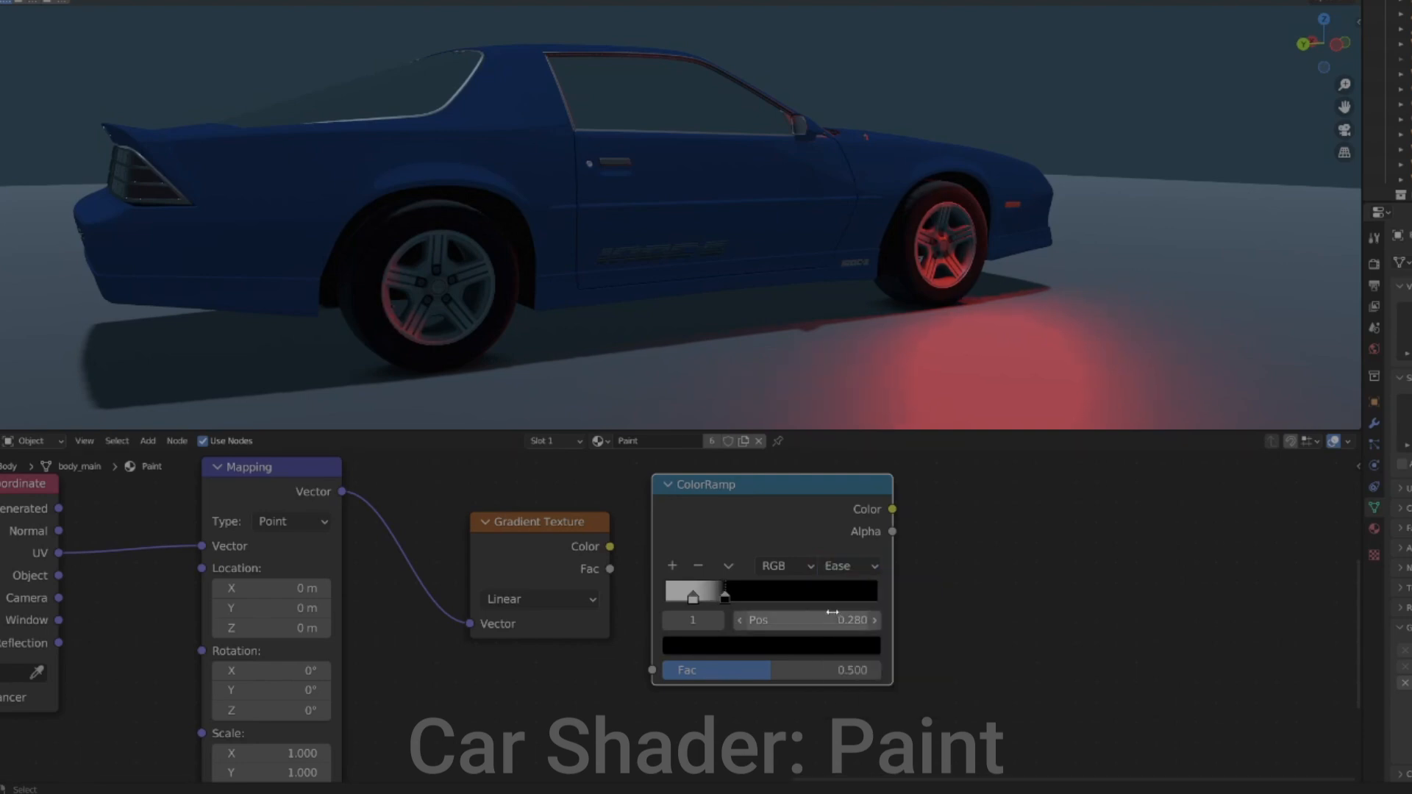
Connect the Gradient Texture's colour to the new ColorRamp's Fac input and lighten its black stop to grey
left_click_drag(614, 550, 656, 670)
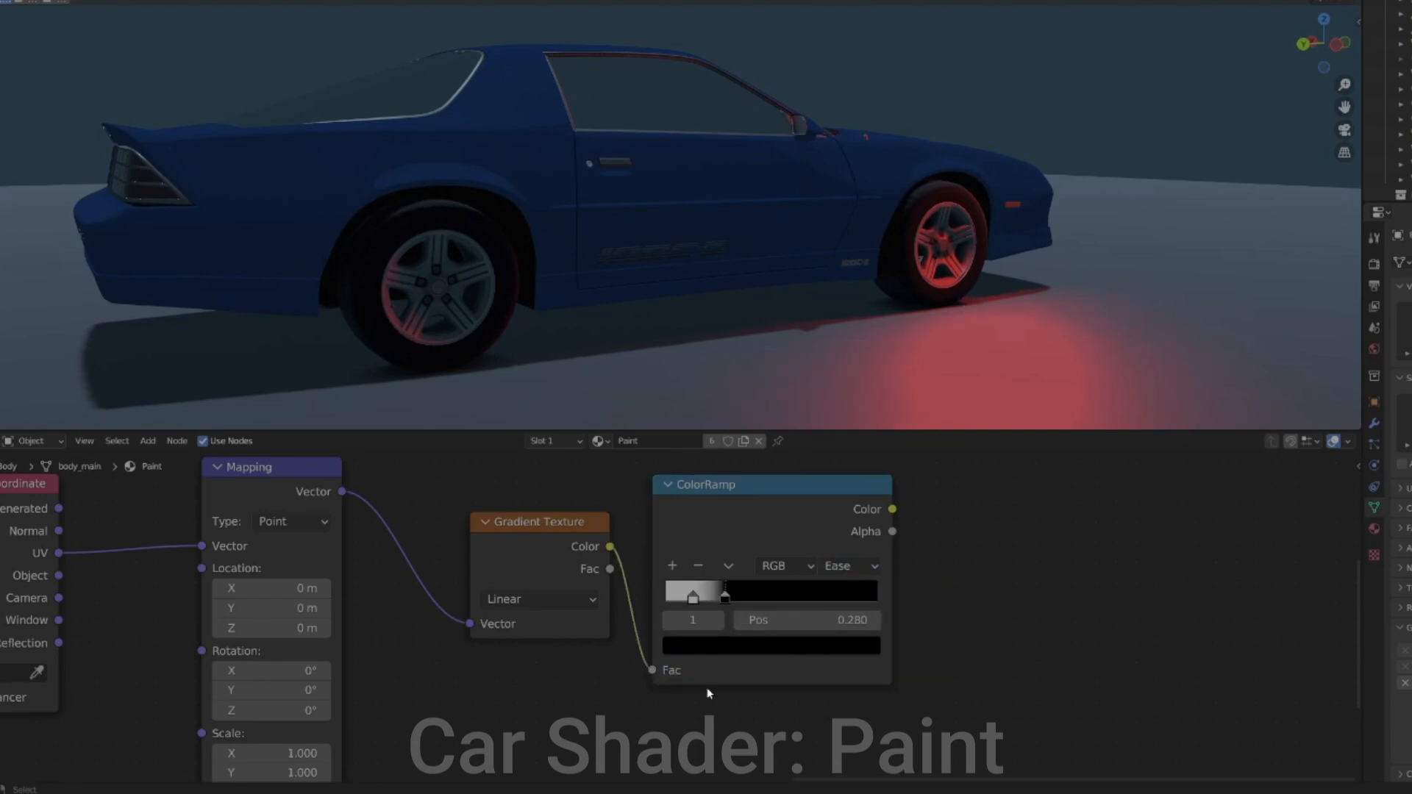
left_click(727, 646)
left_click(736, 640)
left_click_drag(785, 597, 816, 597)
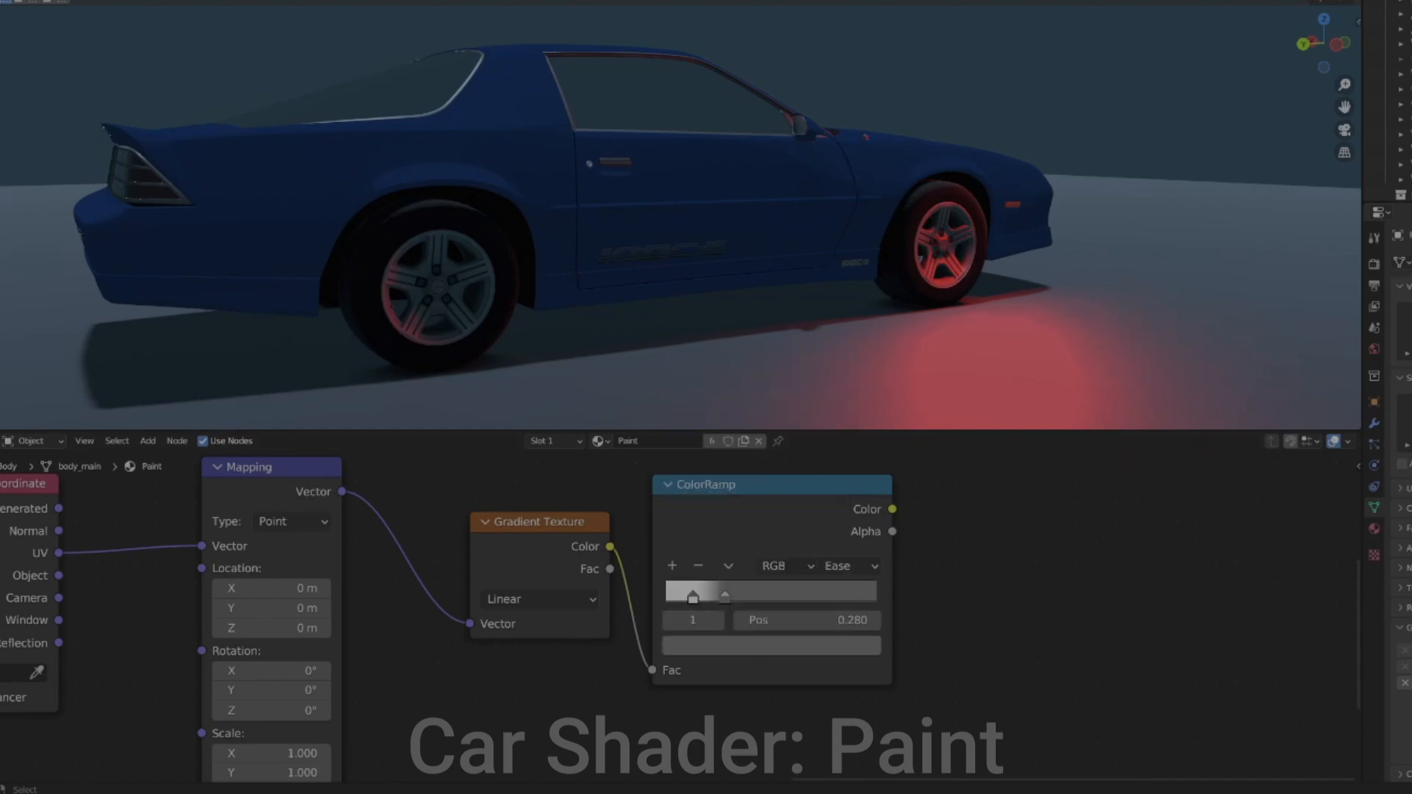
Set the new ColorRamp's first stop to position 0.059 and its second stop to 0.168
left_click(665, 621)
left_click_drag(826, 623, 801, 624)
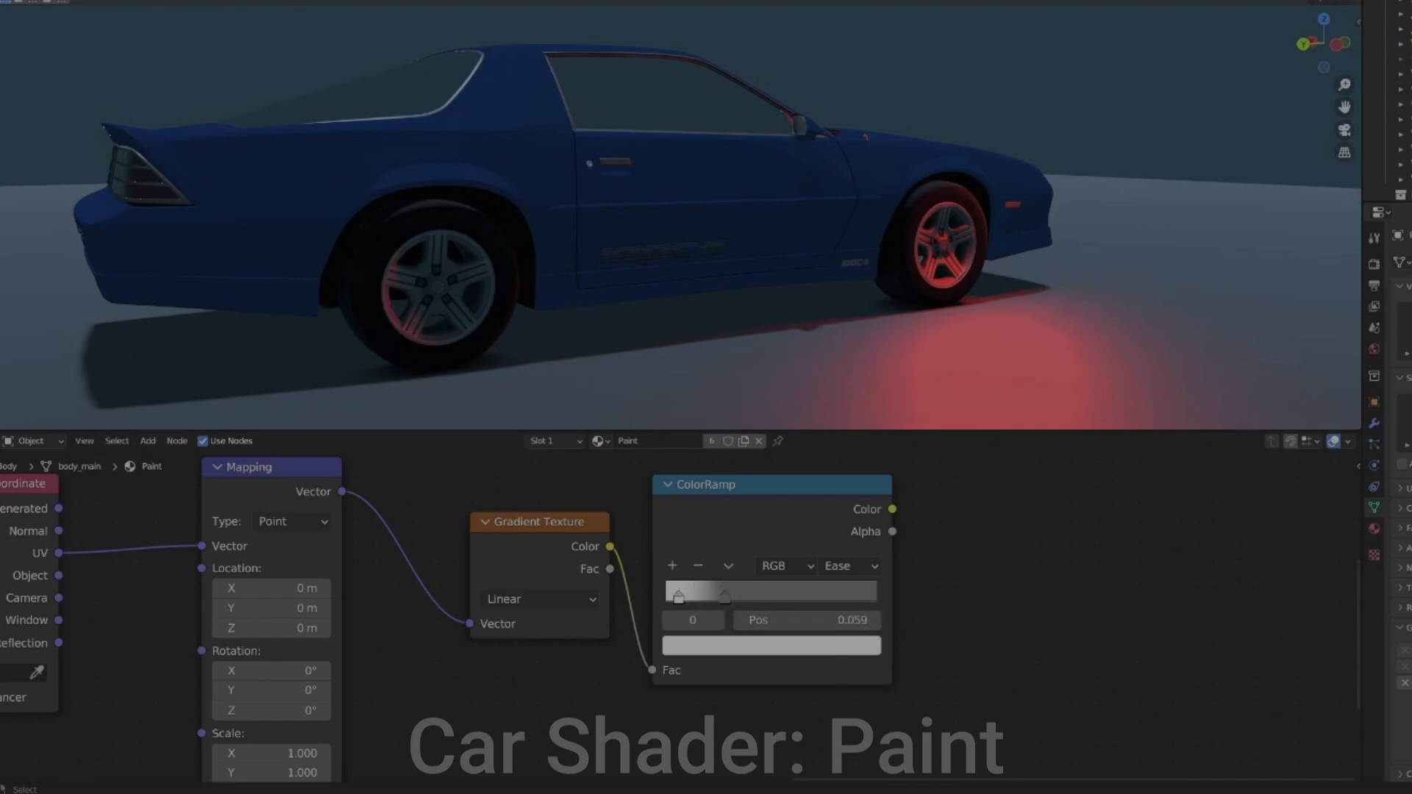
left_click(718, 621)
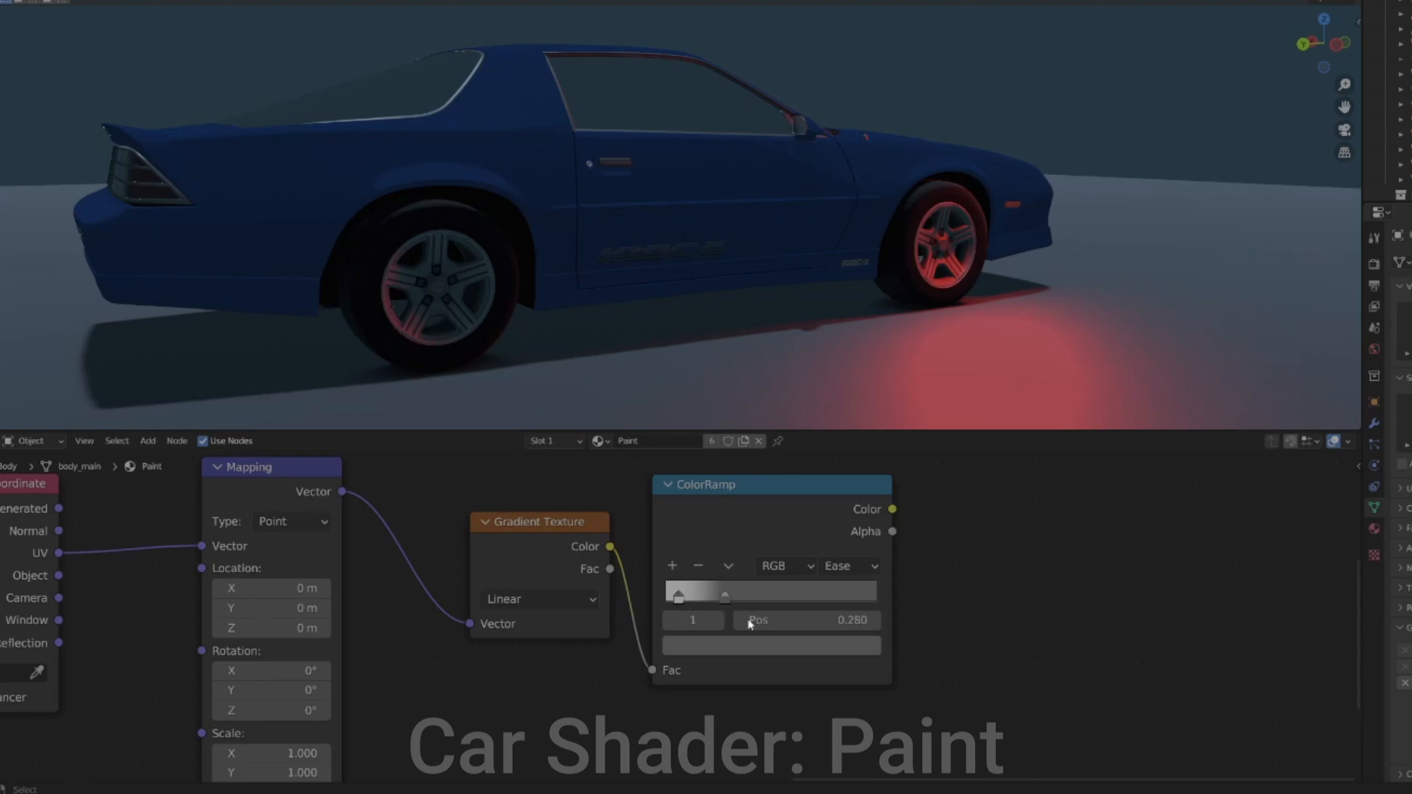
left_click_drag(796, 622, 770, 623)
left_click(796, 623)
left_click(749, 604)
Add a Transparent BSDF node after the new ColorRamp and link the ramp's colour output to its Color input
middle_click_drag(846, 317, 711, 319)
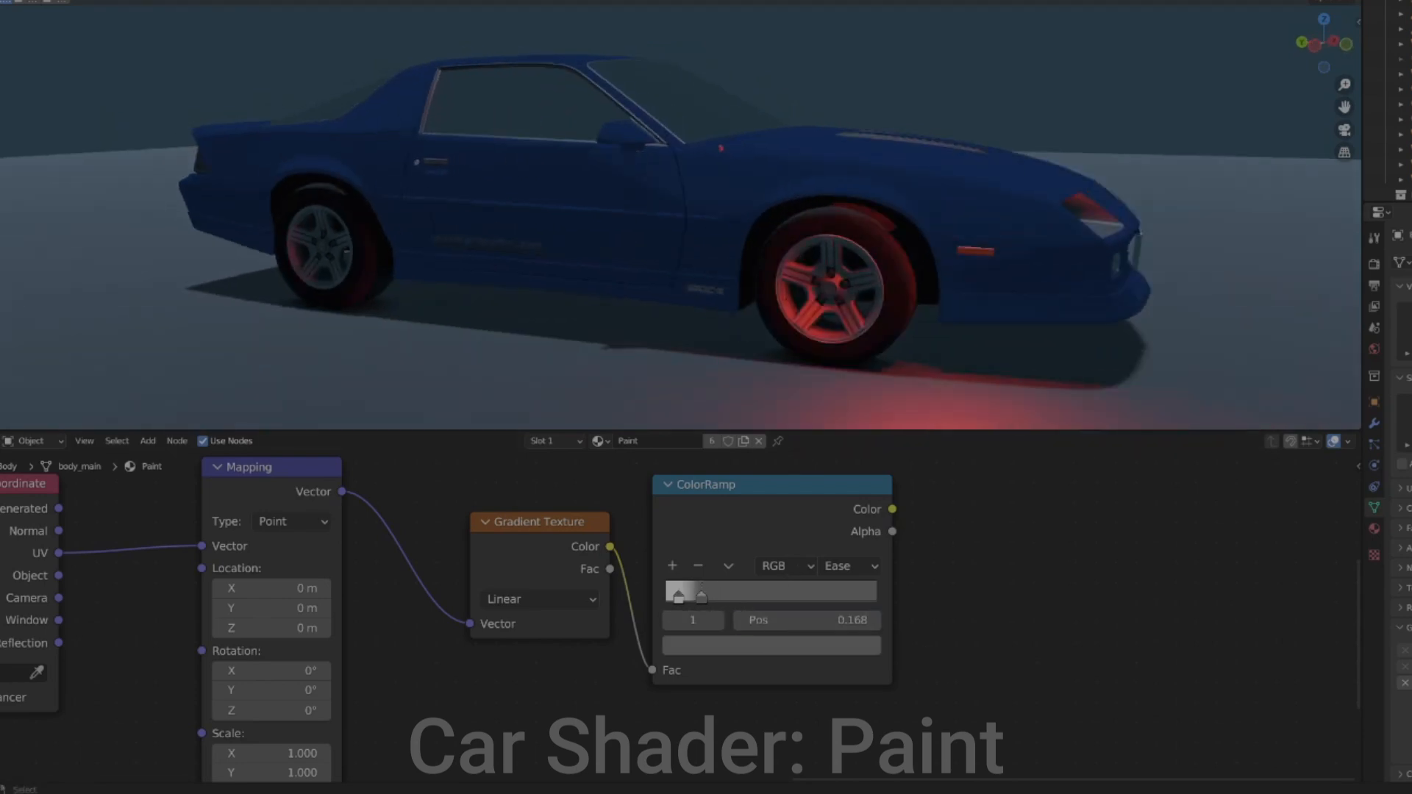
scroll(489, 637, "down", 2)
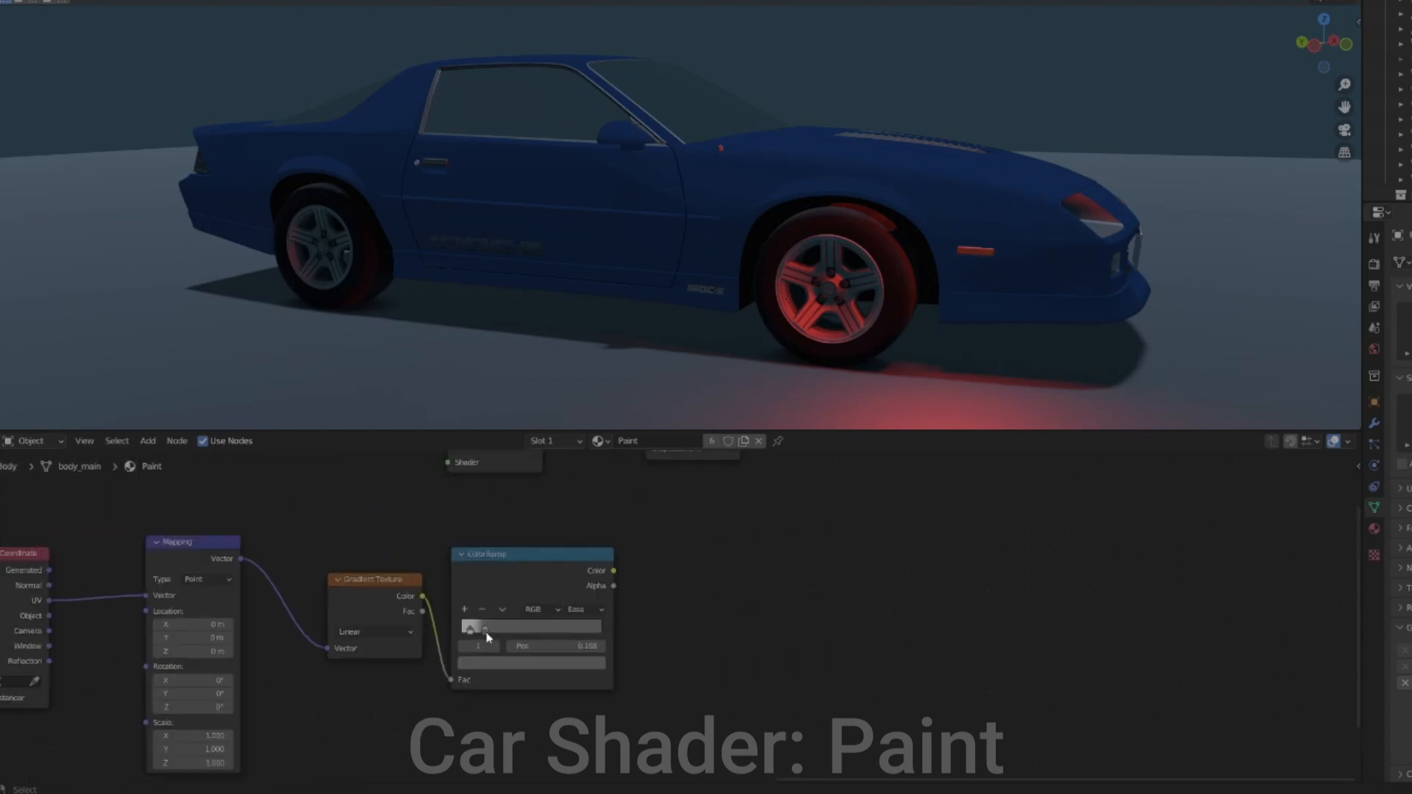
left_click(149, 441)
left_click(161, 459)
type("tra")
left_click(262, 503)
left_click(872, 598)
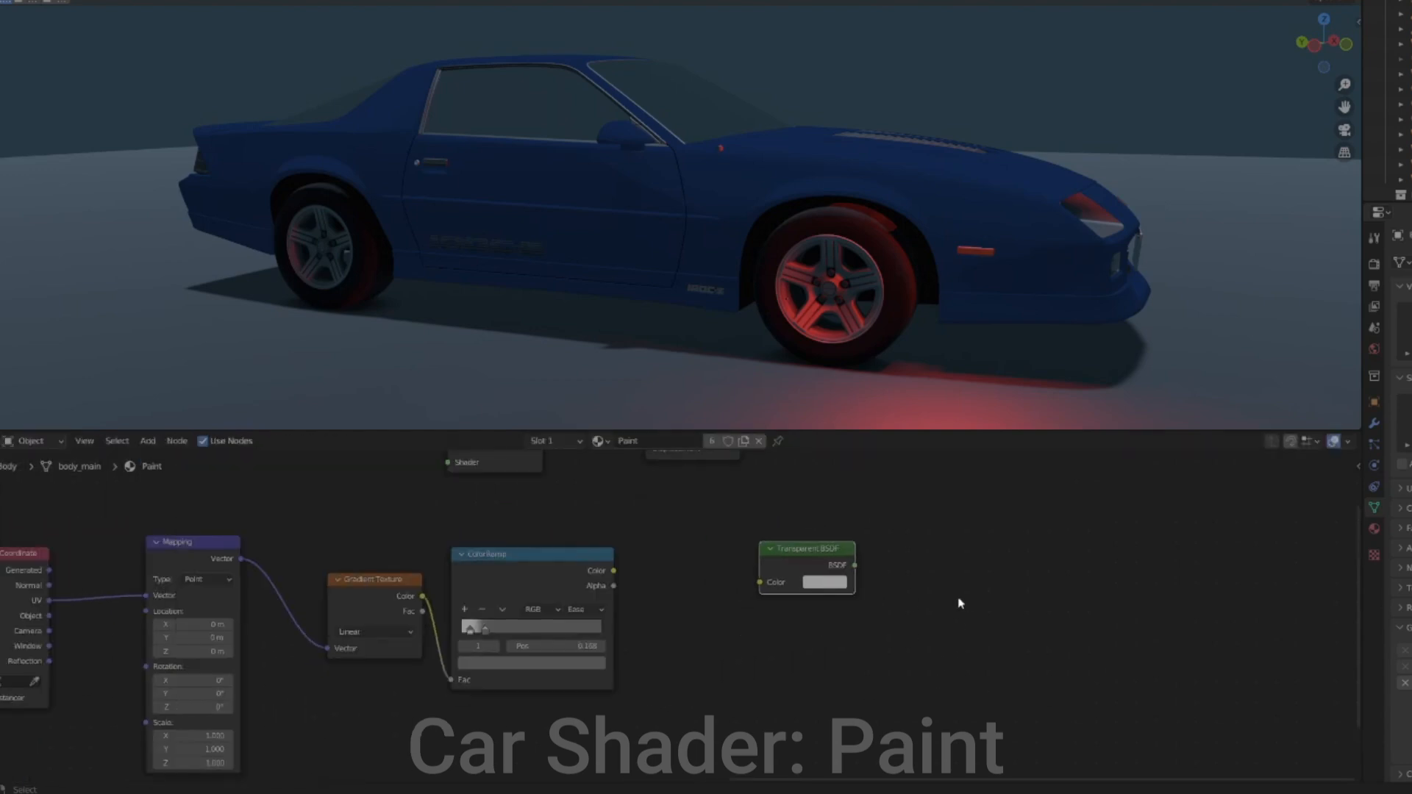
middle_click_drag(787, 649, 676, 671)
left_click_drag(502, 592, 648, 604)
Move the Mix Shader and Material Output beyond the Transparent BSDF and connect the Transparent BSDF to the second shader input
middle_click_drag(787, 611, 684, 683)
left_click_drag(559, 573, 309, 479)
key("g")
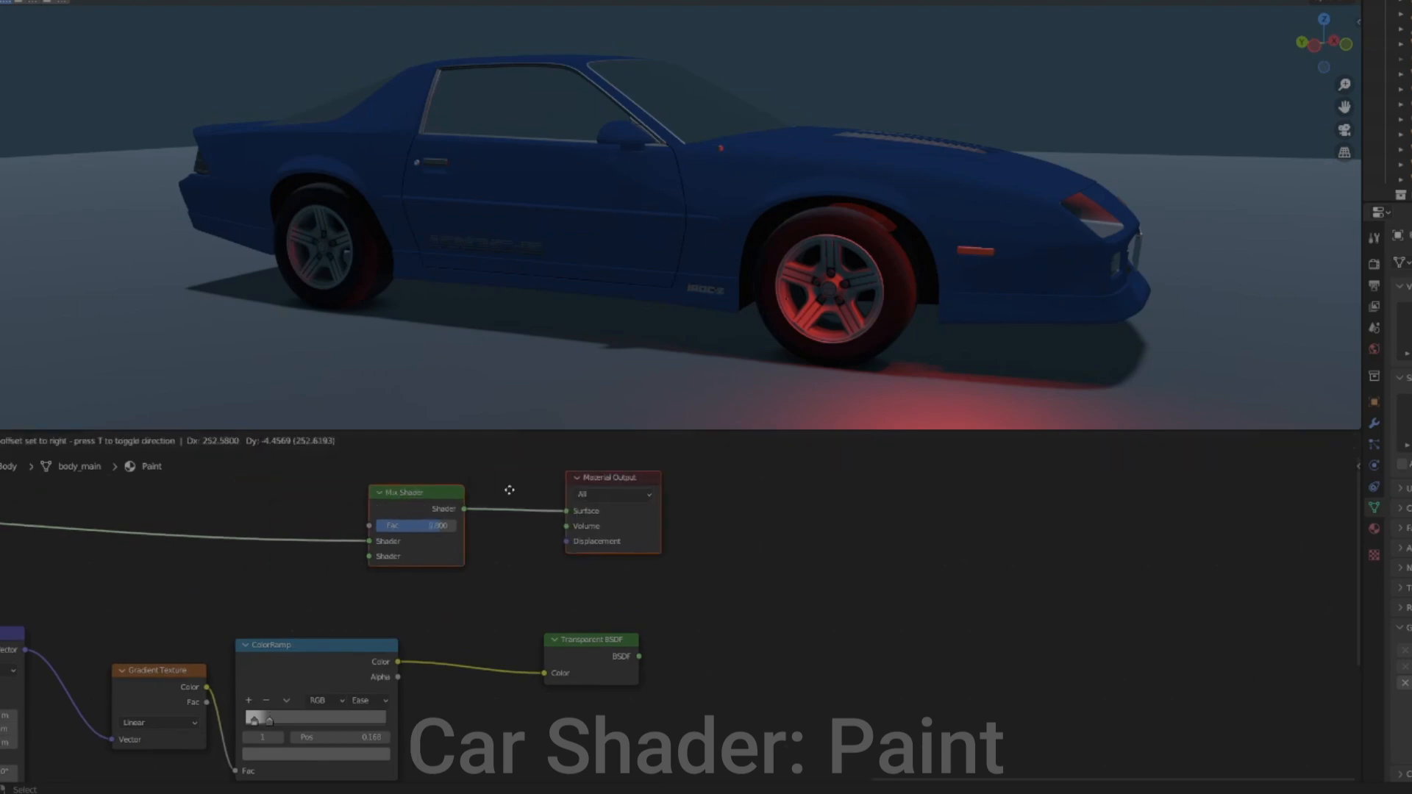
left_click(874, 492)
left_click(709, 659)
left_click_drag(734, 564, 732, 558)
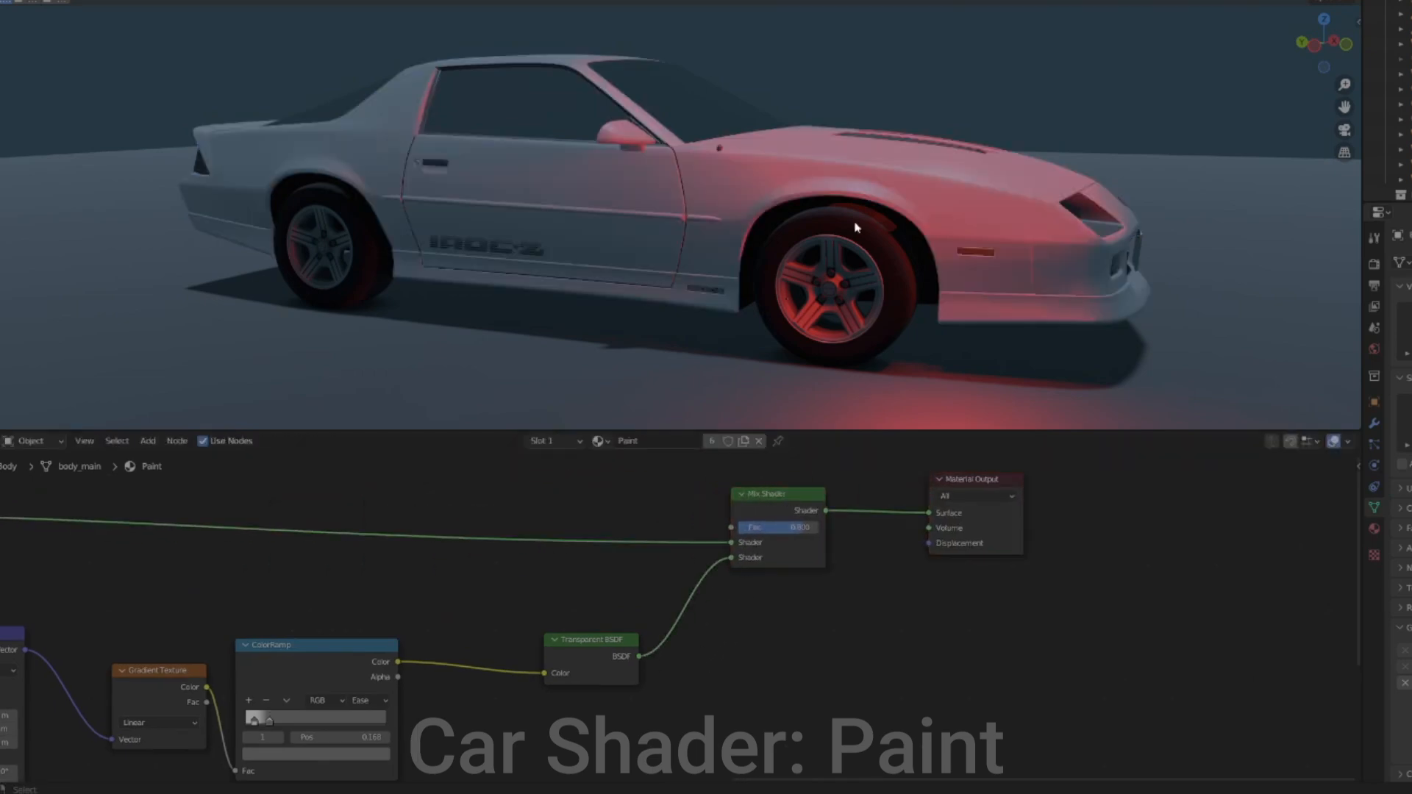
Examine the paint on the car's hood up close
mouse_move(845, 211)
middle_mouse_down()
mouse_move(892, 252)
mouse_move(845, 221)
mouse_move(966, 281)
mouse_move(868, 209)
mouse_move(885, 234)
mouse_move(854, 267)
middle_mouse_up()
scroll(868, 209, "up", 5)
scroll(854, 267, "up", 3)
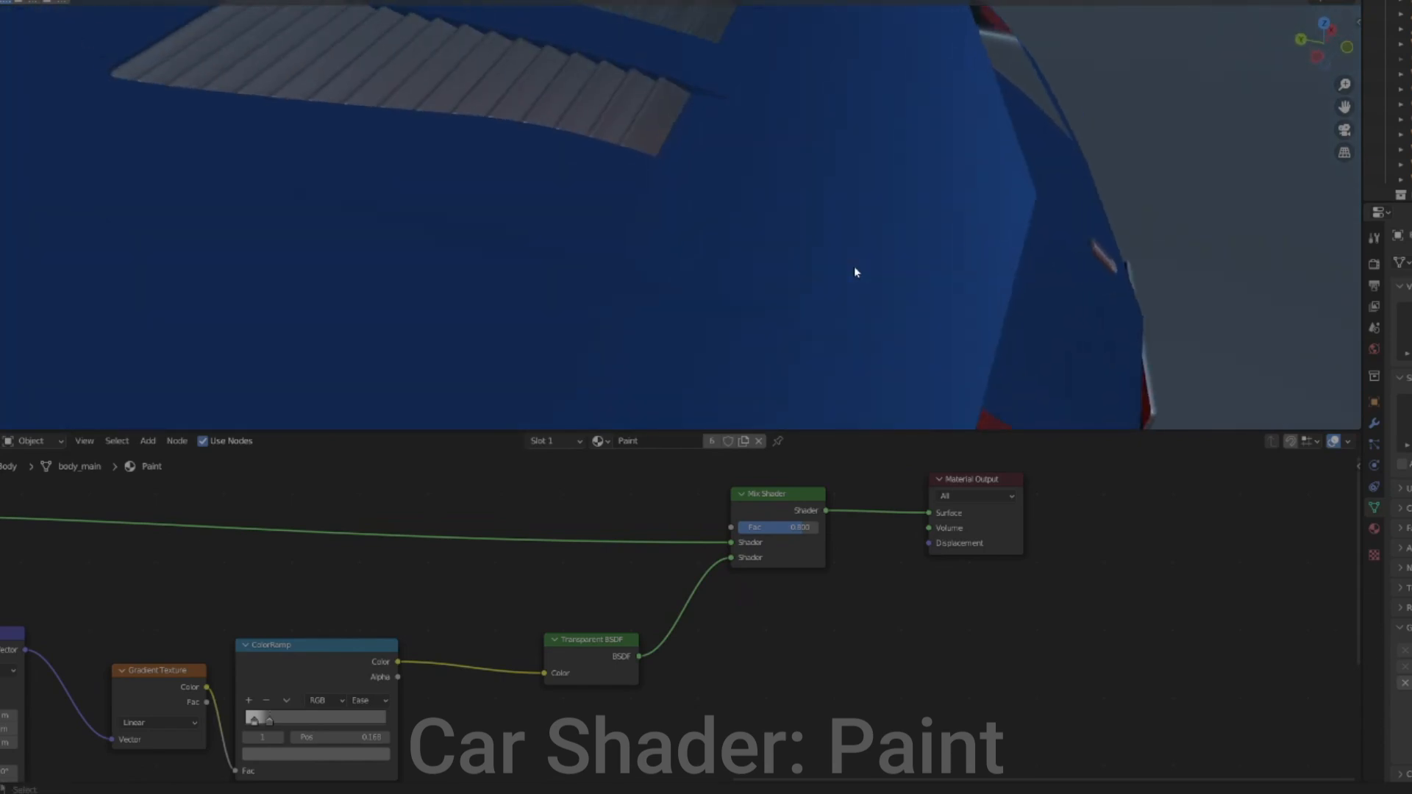
middle_click_drag(969, 166, 951, 144)
scroll(952, 149, "down", 4)
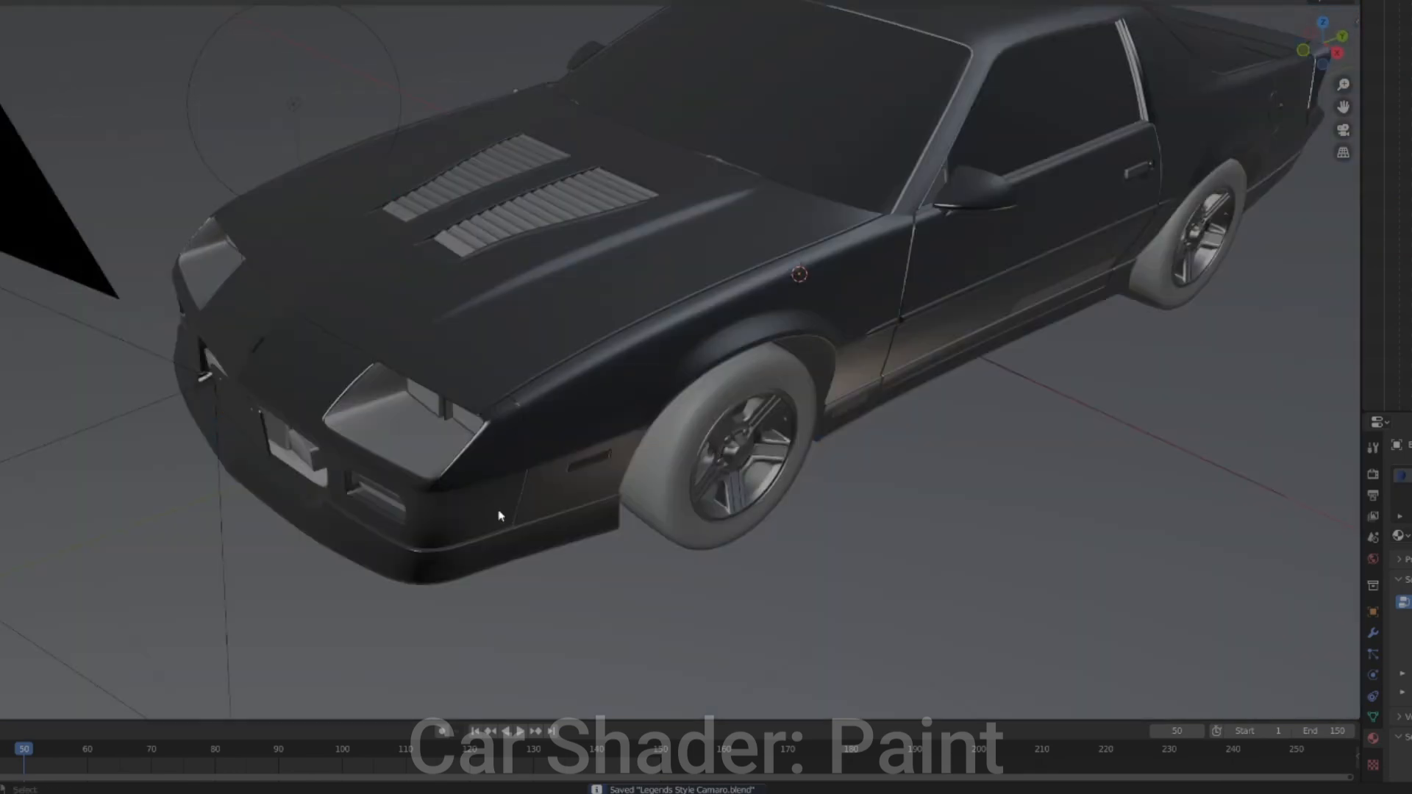
Show the car in Material Preview shading and select all body faces that share the blue paint material
key("z")
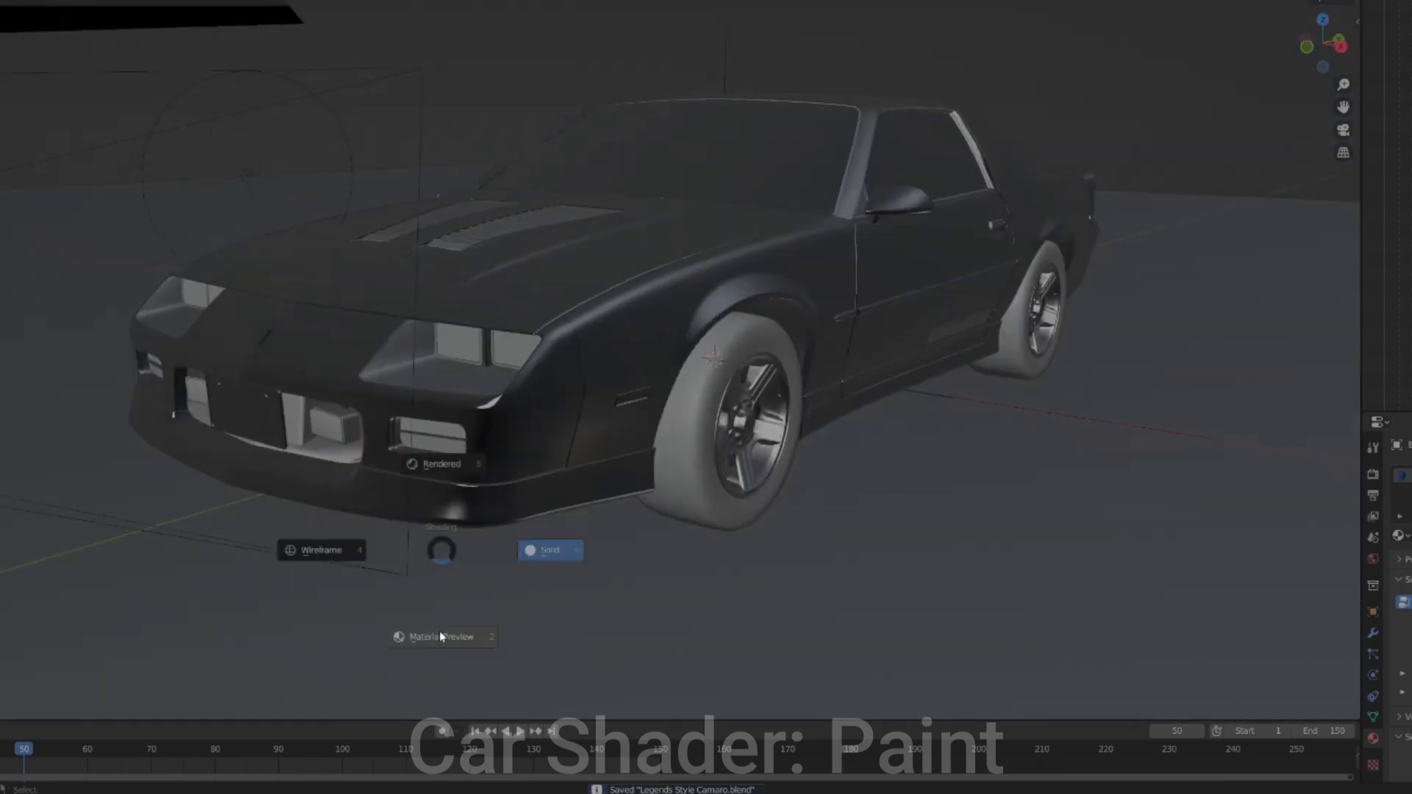
left_click(441, 637)
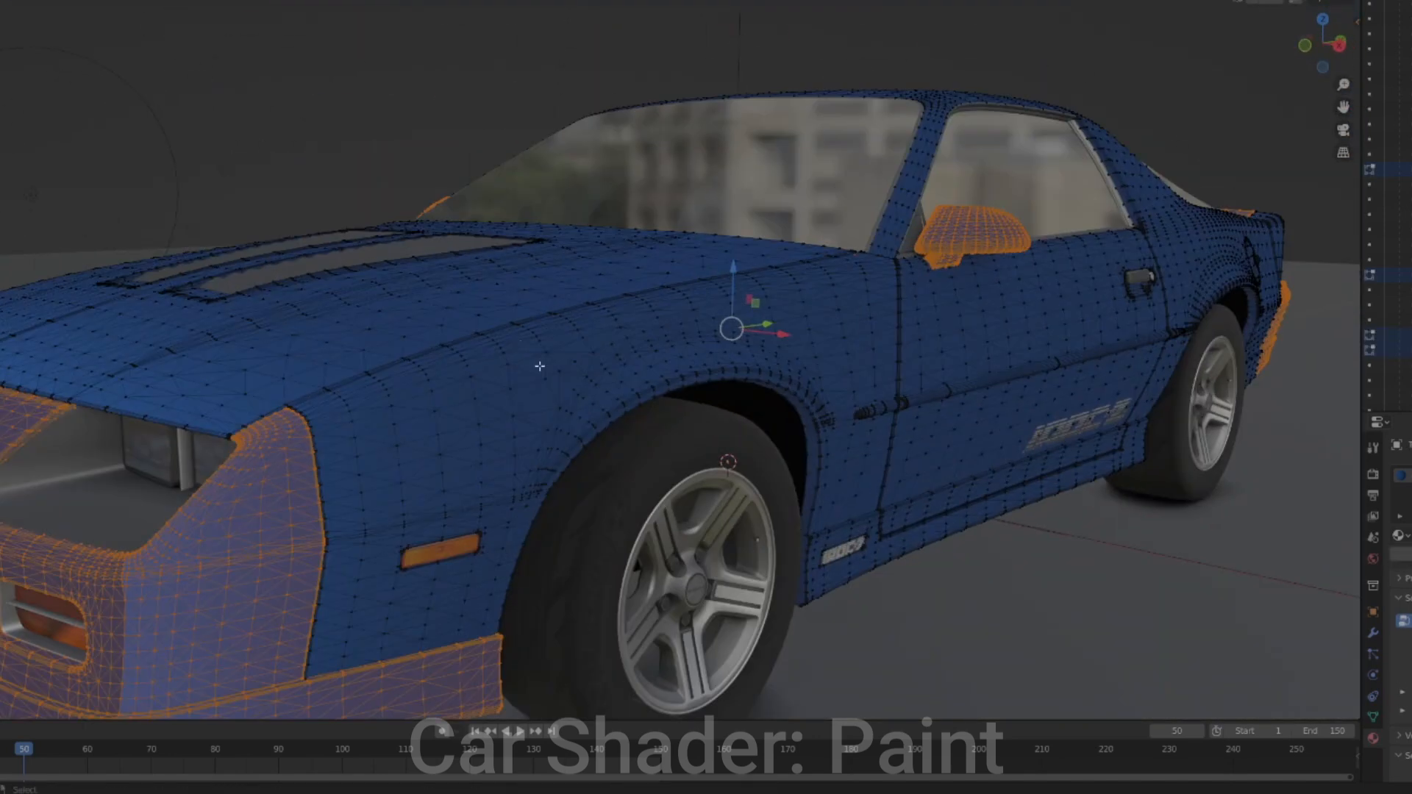
left_click(581, 346)
key("shift+g")
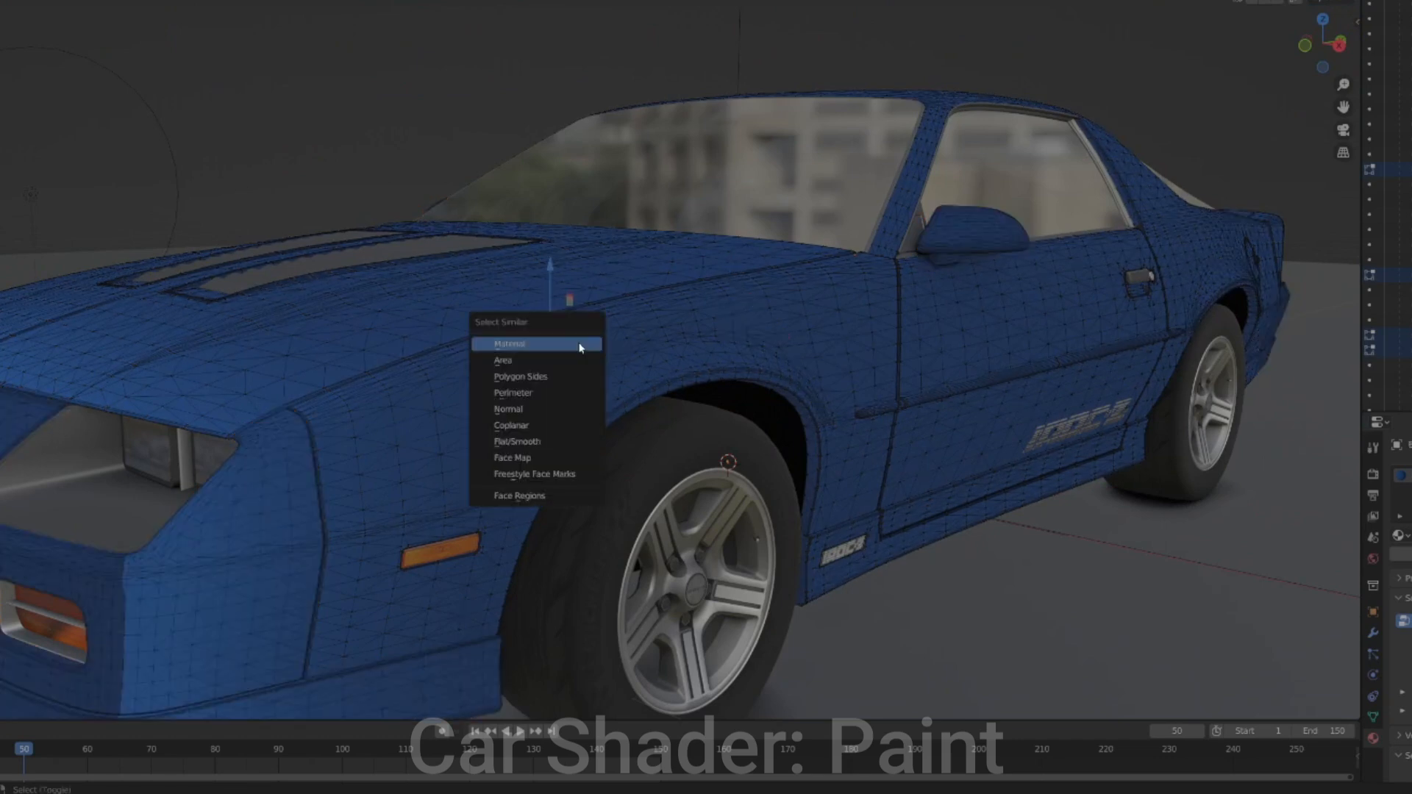
left_click(581, 345)
key("shift+g")
left_click(622, 364)
key("shift+g")
left_click(622, 363)
Unwrap the selected paint faces with Project from View in the right orthographic view
key("KP_3")
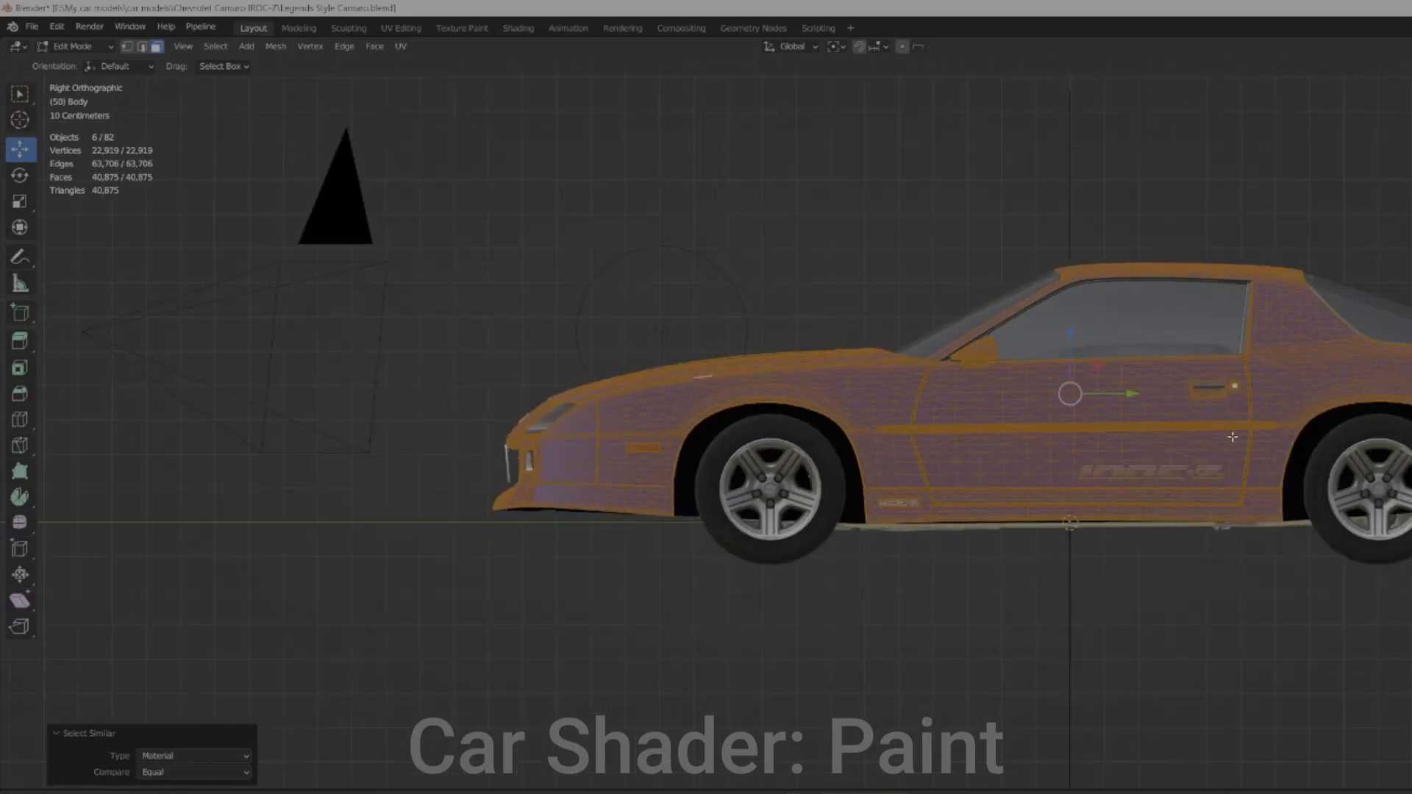
middle_click_drag(1233, 437, 1048, 460, "shift")
scroll(1059, 464, "up", 1)
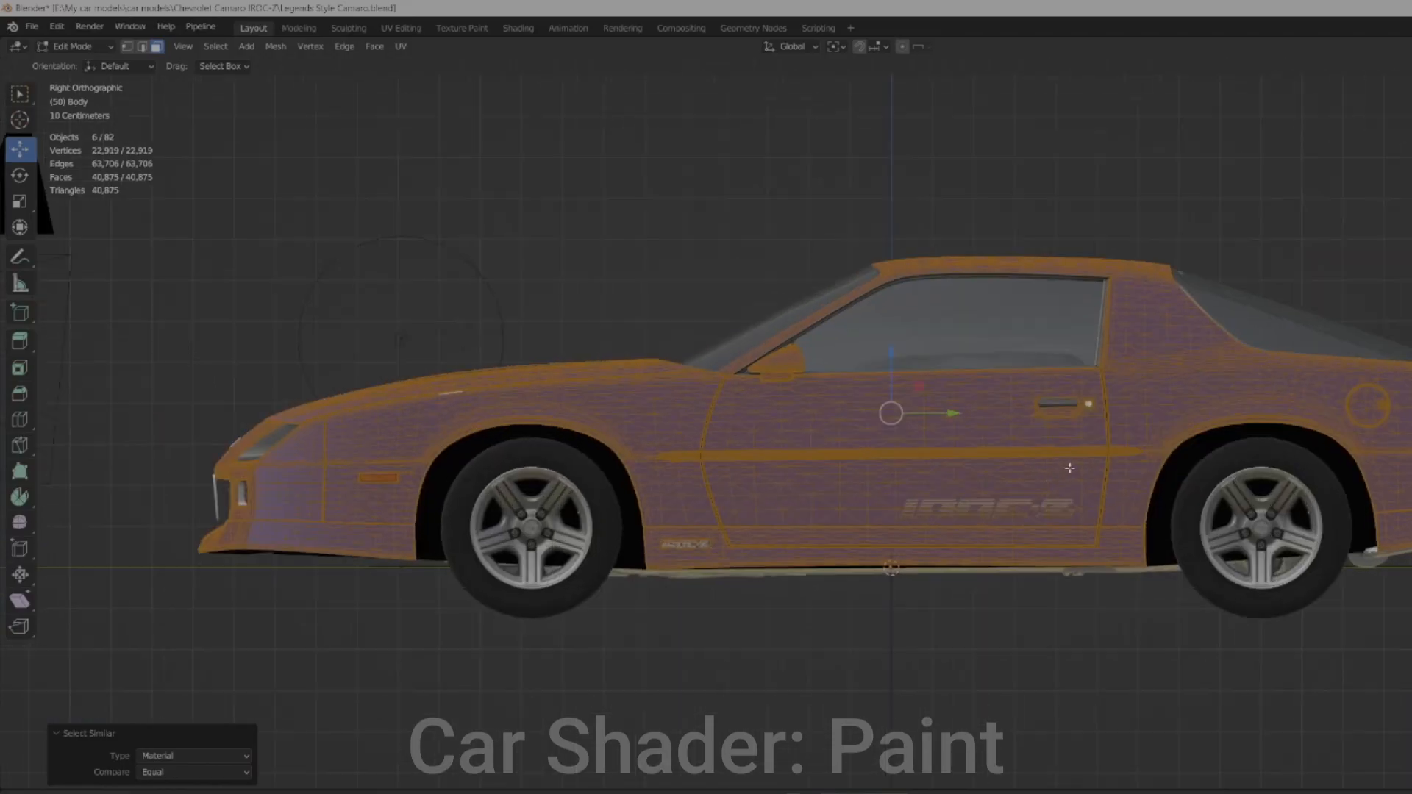
key("u")
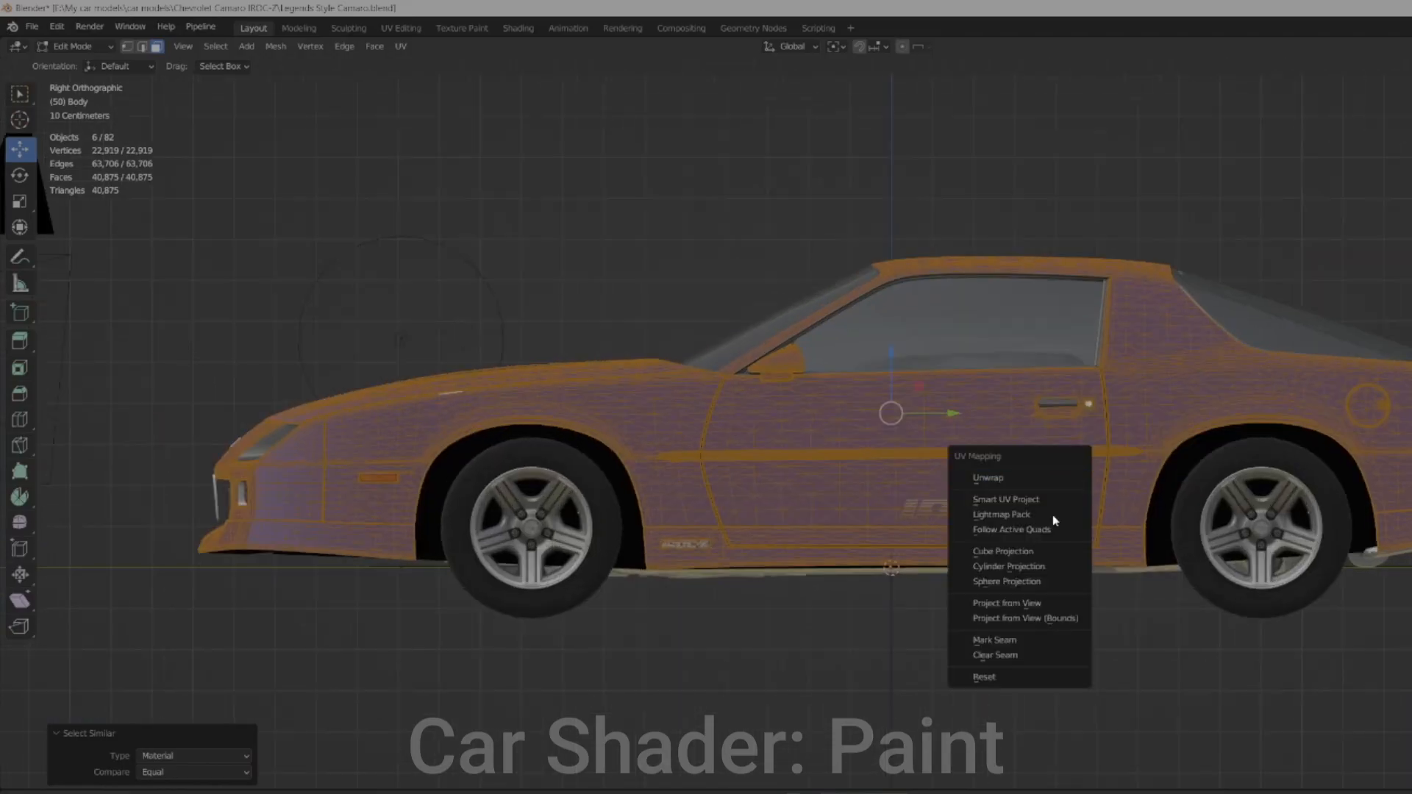
left_click(1015, 603)
Rotate the projected car body UVs by -90° in the UV Editing workspace
left_click(403, 33)
middle_click_drag(395, 403, 583, 501)
scroll(584, 501, "down", 3)
key("r")
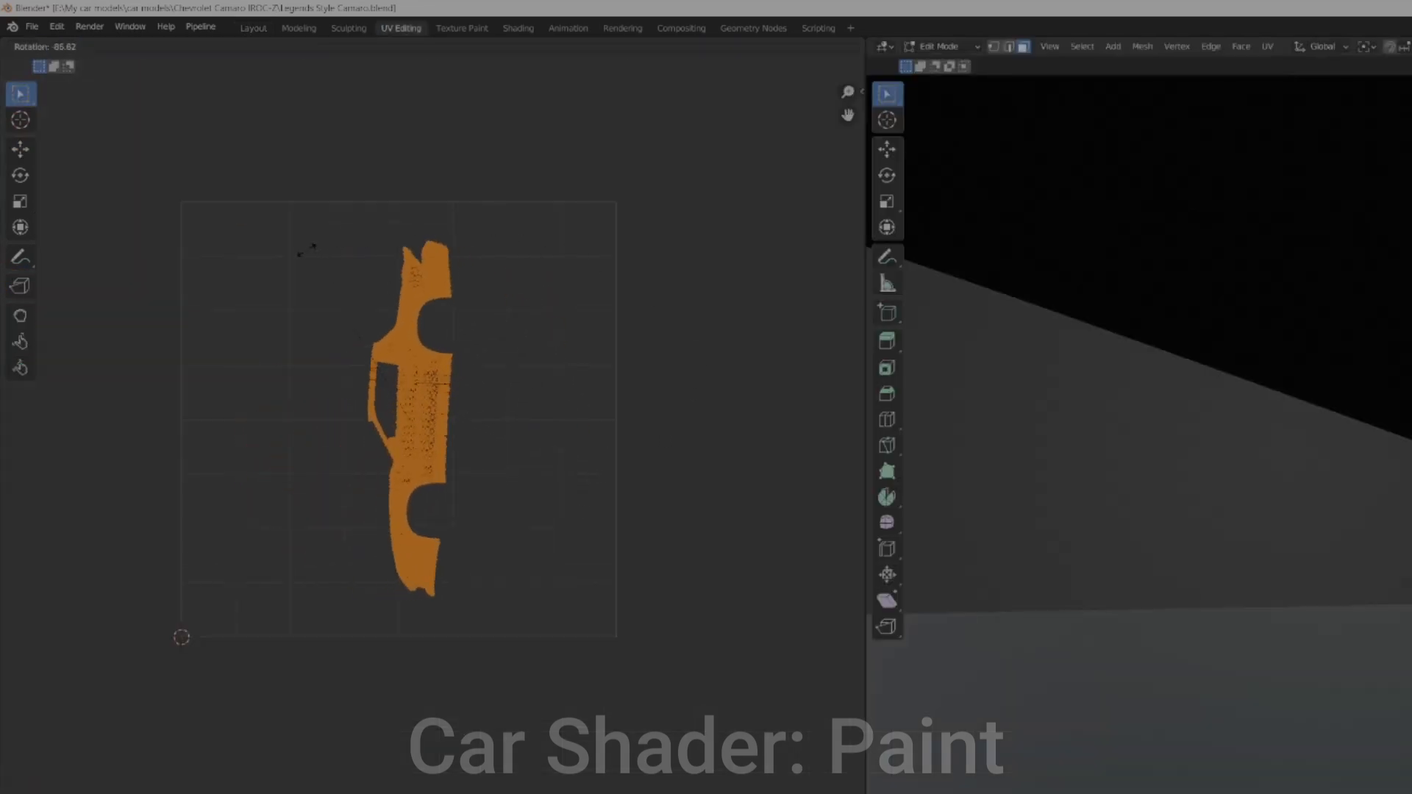
left_click(307, 246)
scroll(1384, 477, "down", 5)
scroll(1267, 499, "up", 4)
middle_click_drag(1277, 501, 1097, 499)
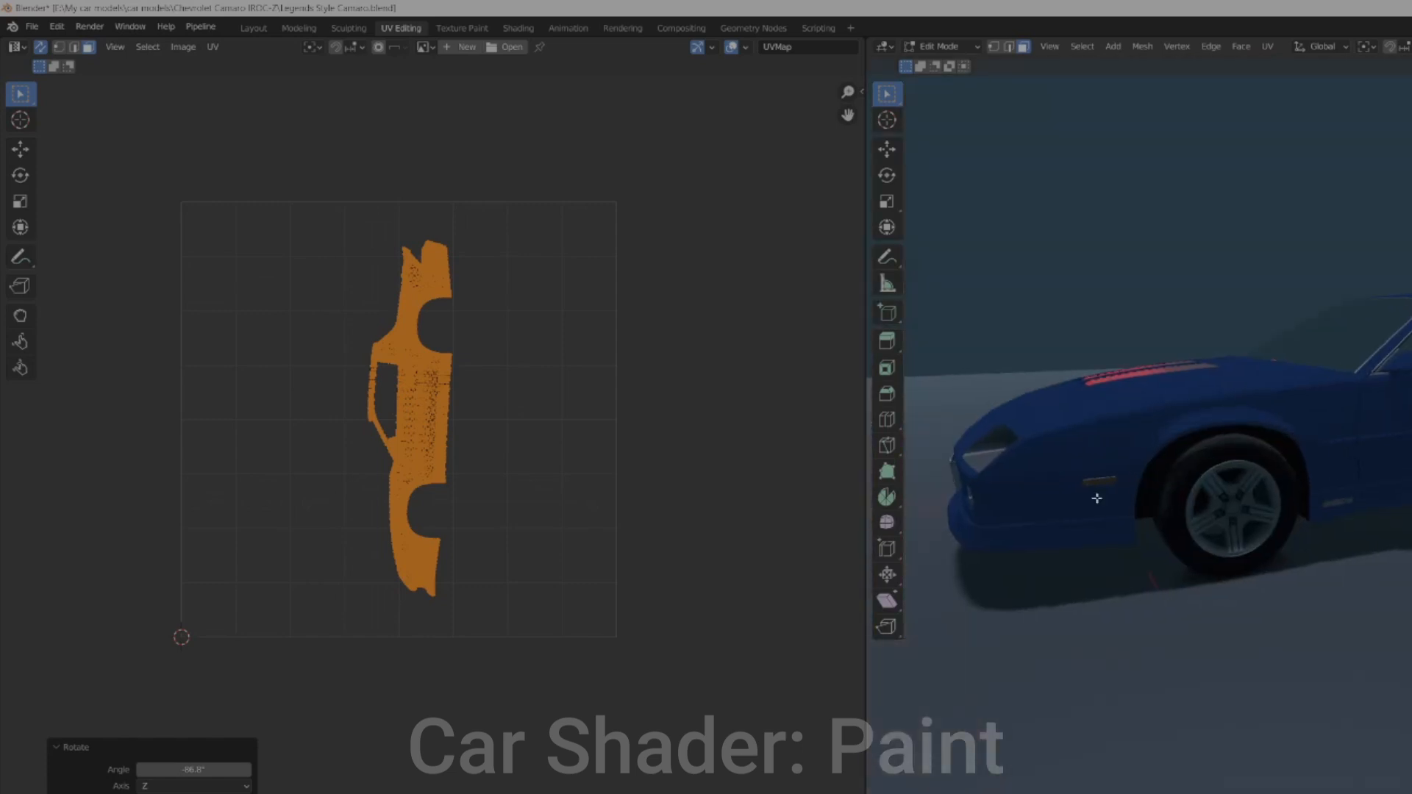
left_click(214, 776)
type("-90")
key("Return")
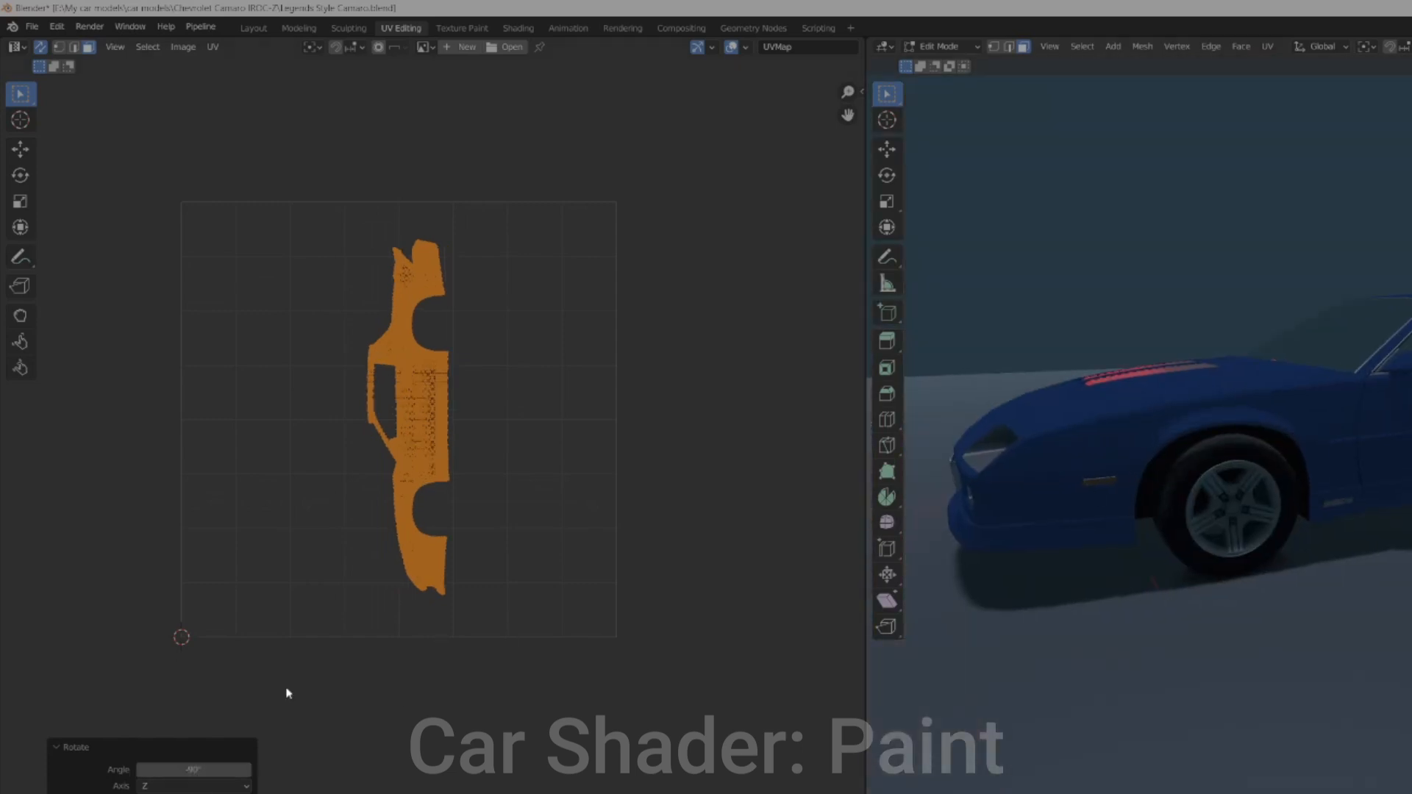
Scale the car body UVs by 1.209 and again by 1.010 to span the UV square's full height, nudging them into place
scroll(487, 442, "up", 1)
key("s")
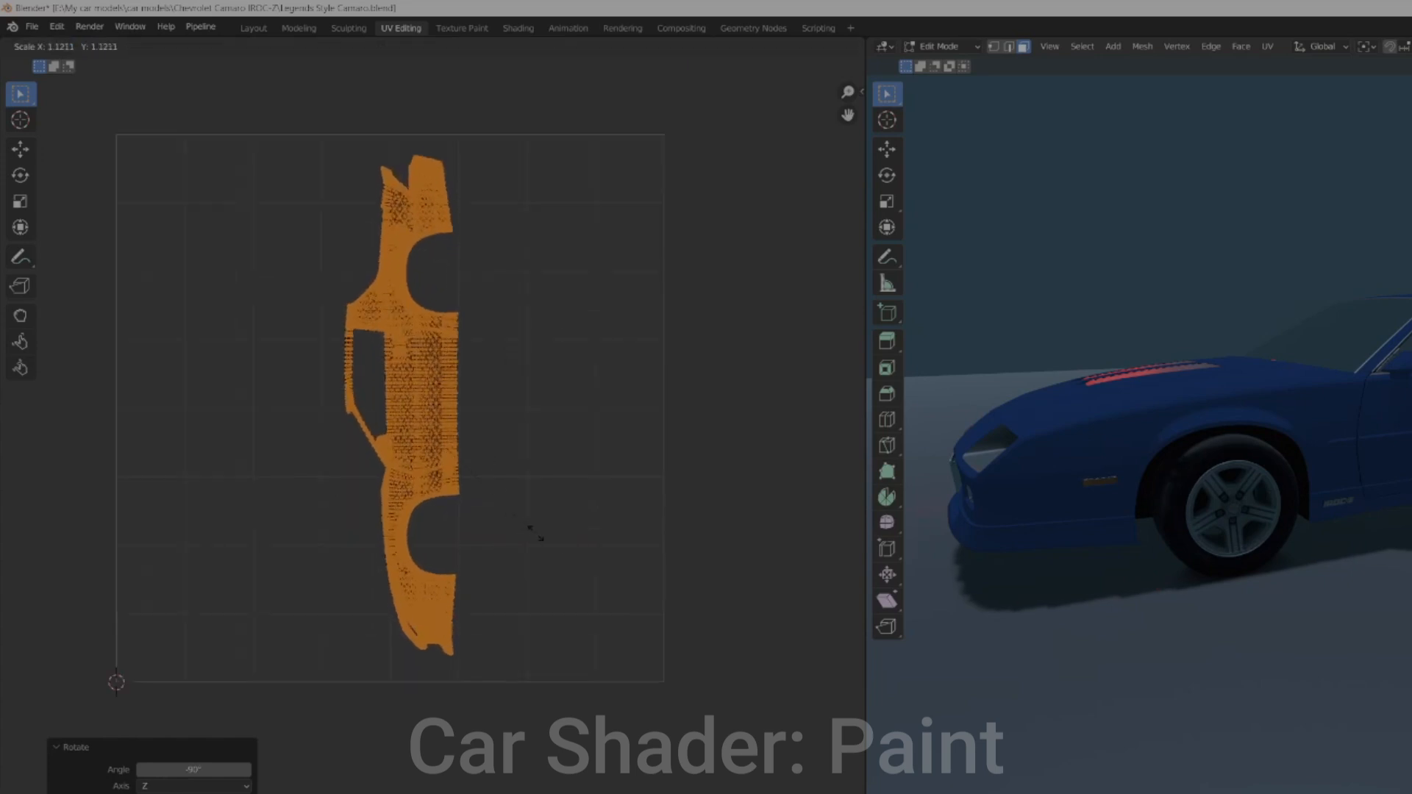
left_click(546, 541)
key("g")
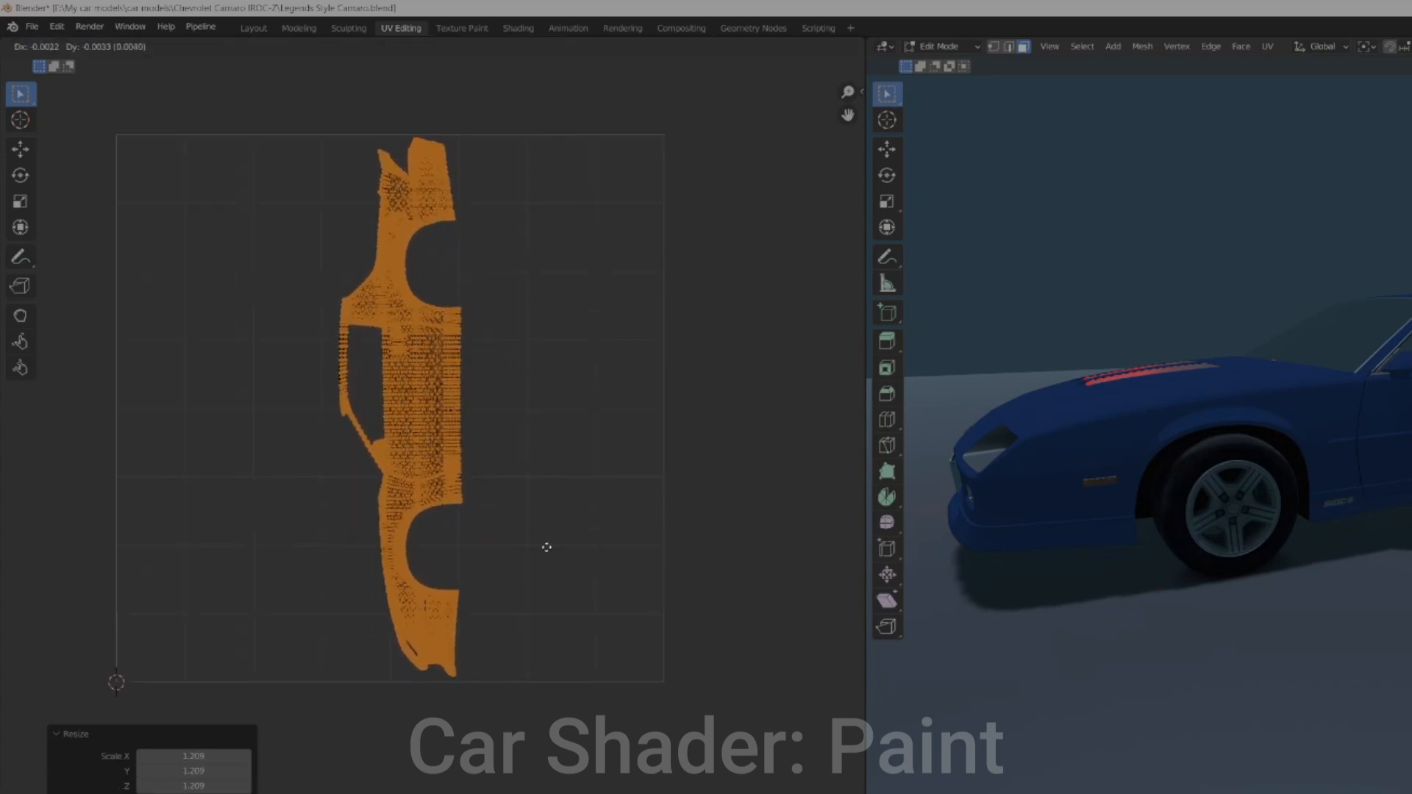
left_click(541, 550)
key("s")
left_click(525, 547)
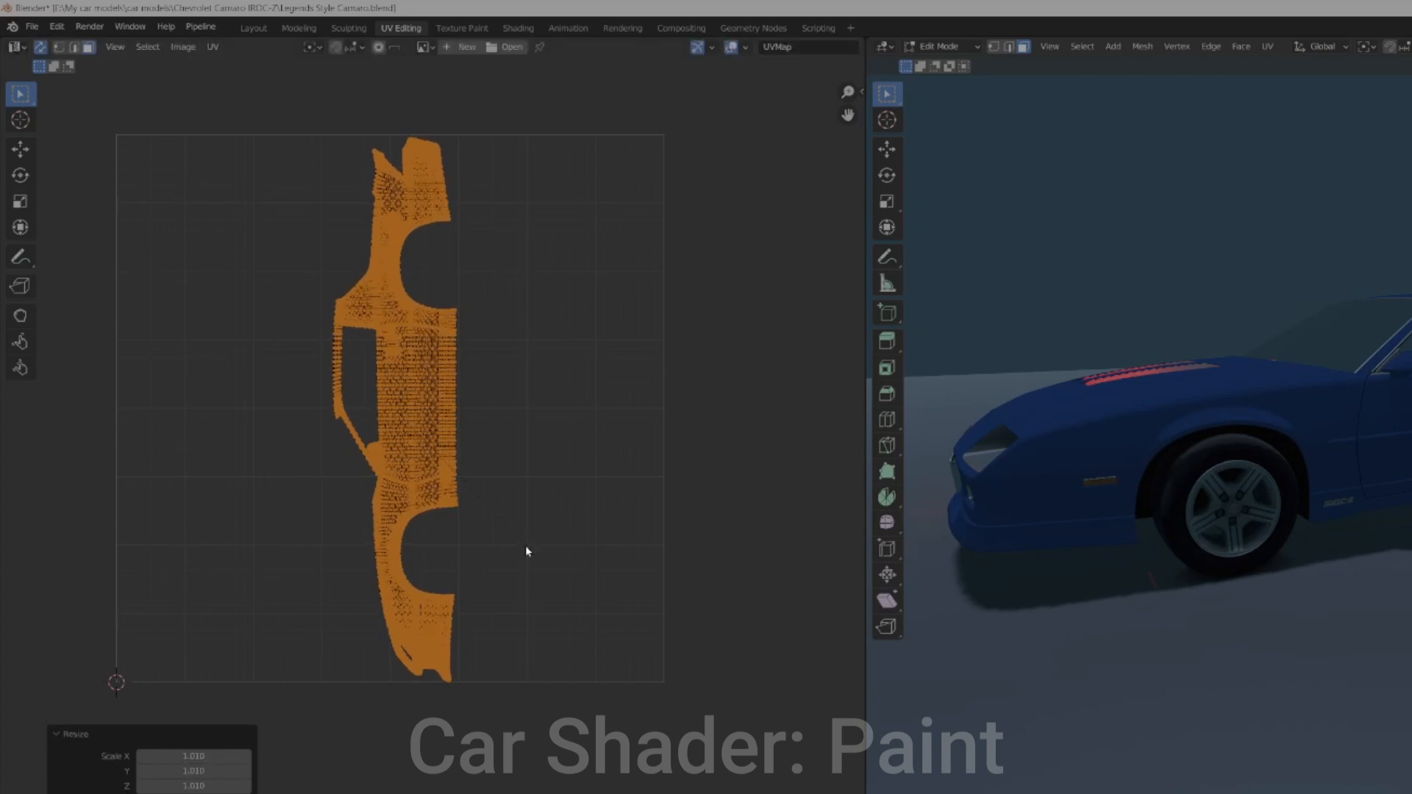
key("g")
left_click(565, 455)
key("ctrl+z")
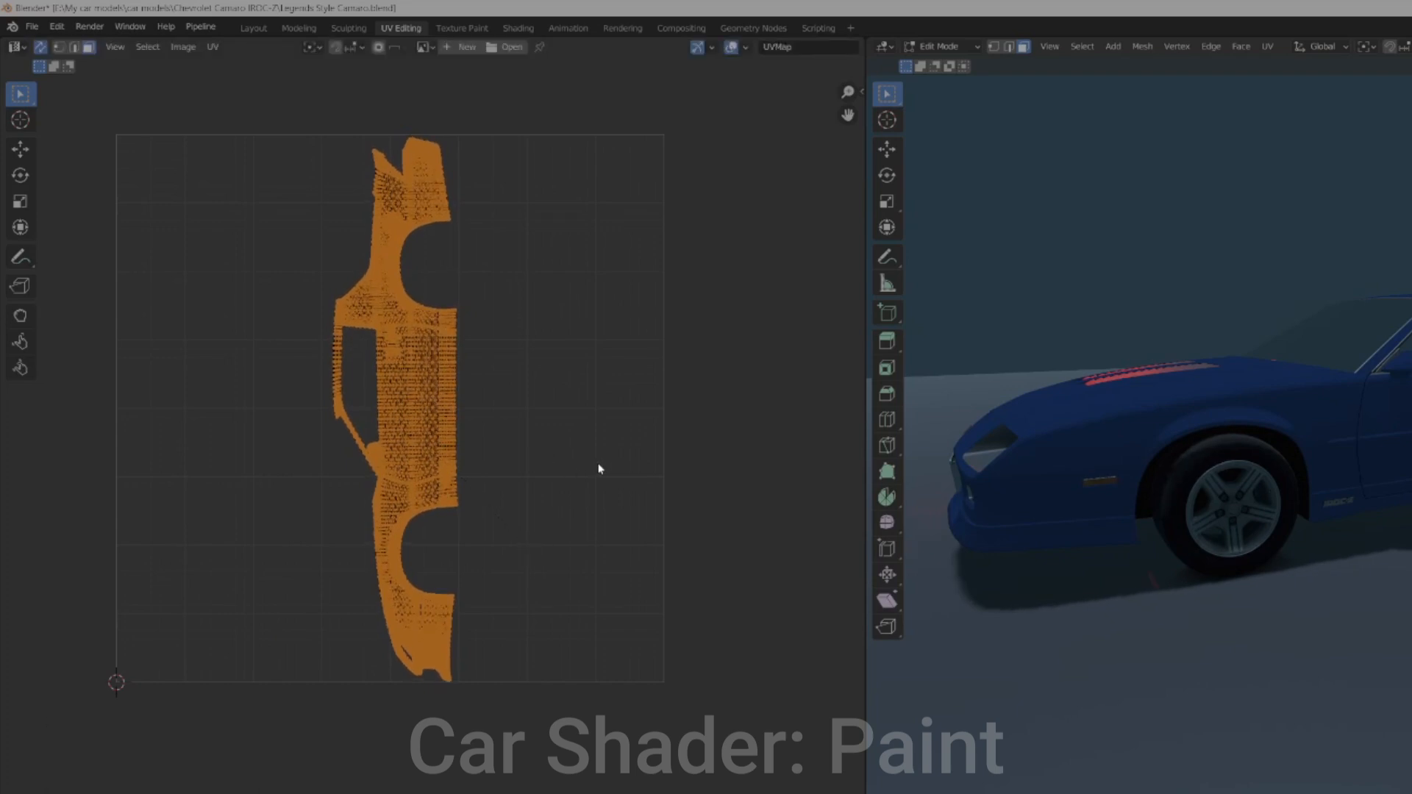
key("r")
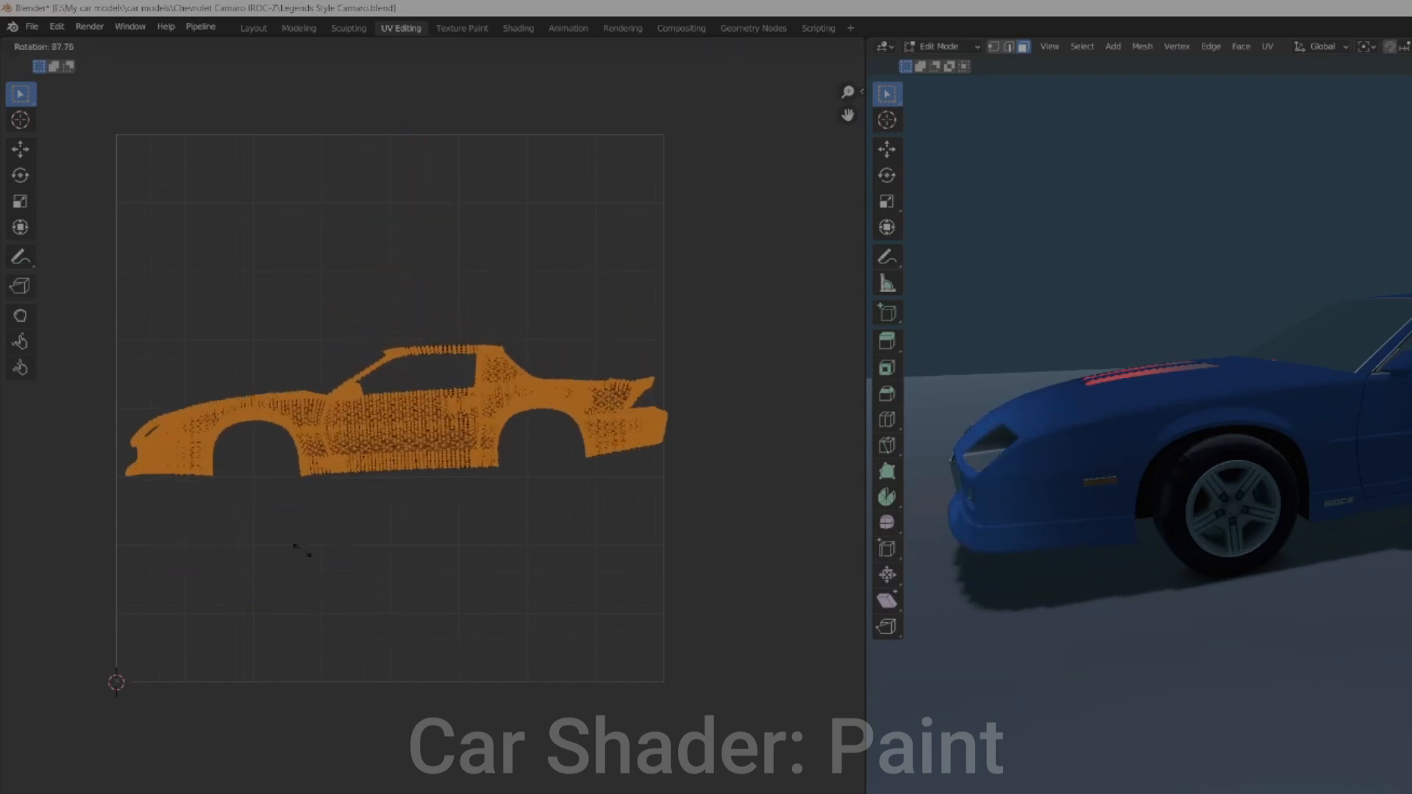
left_click(595, 570)
key("ctrl+z")
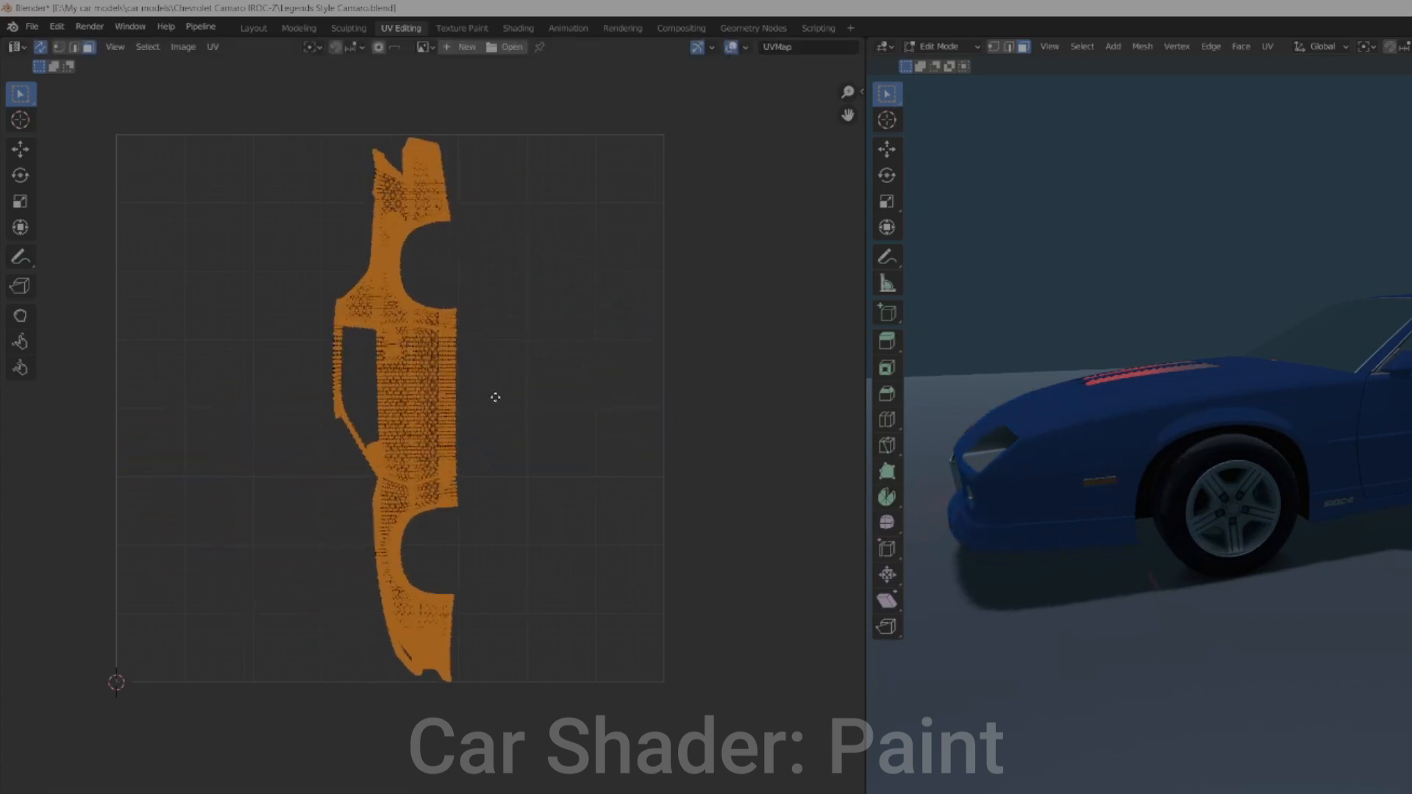
left_click(494, 412)
scroll(492, 459, "down", 2)
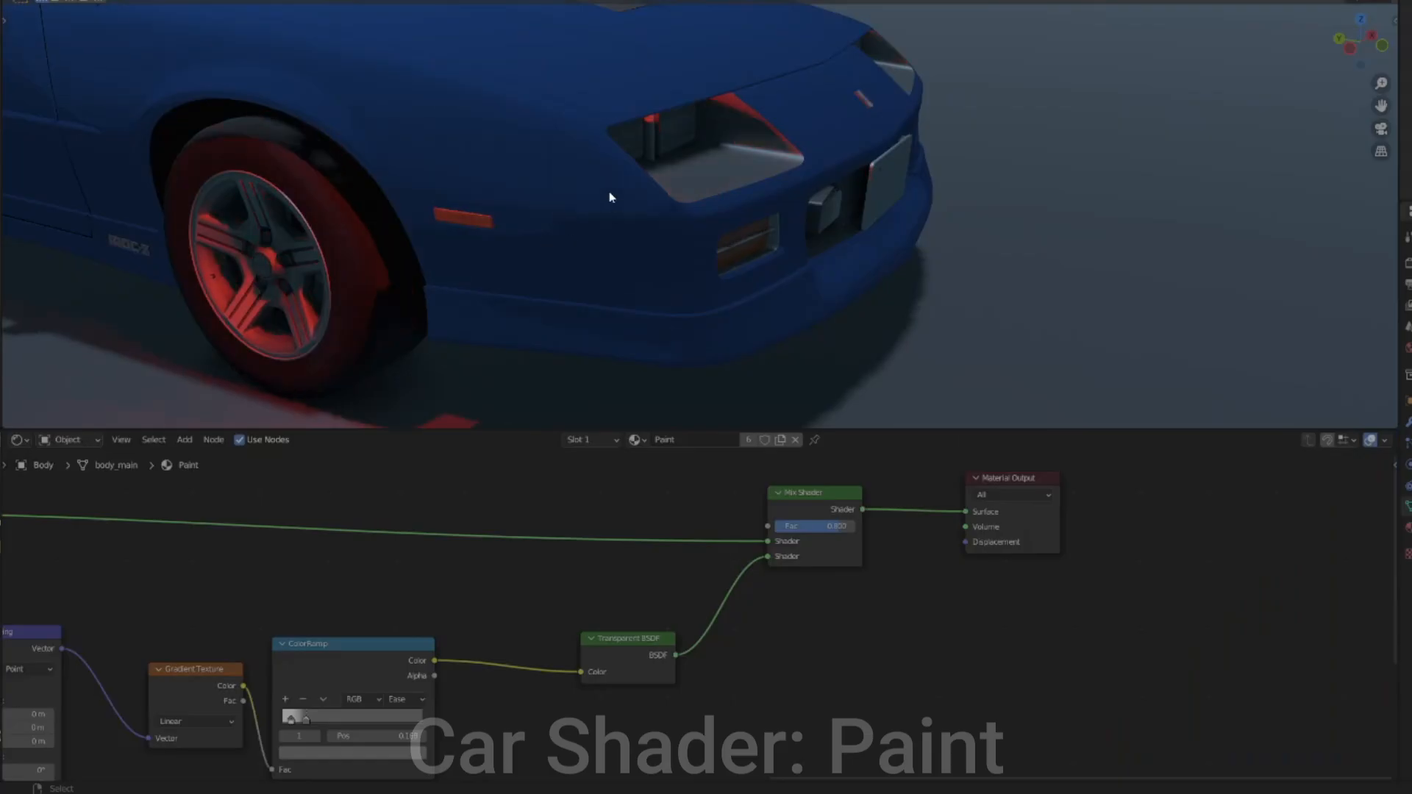
Check the paint from the car's front and side, and save the Blender file
middle_click_drag(615, 196, 677, 277)
middle_click_drag(561, 269, 778, 268)
key("ctrl+s")
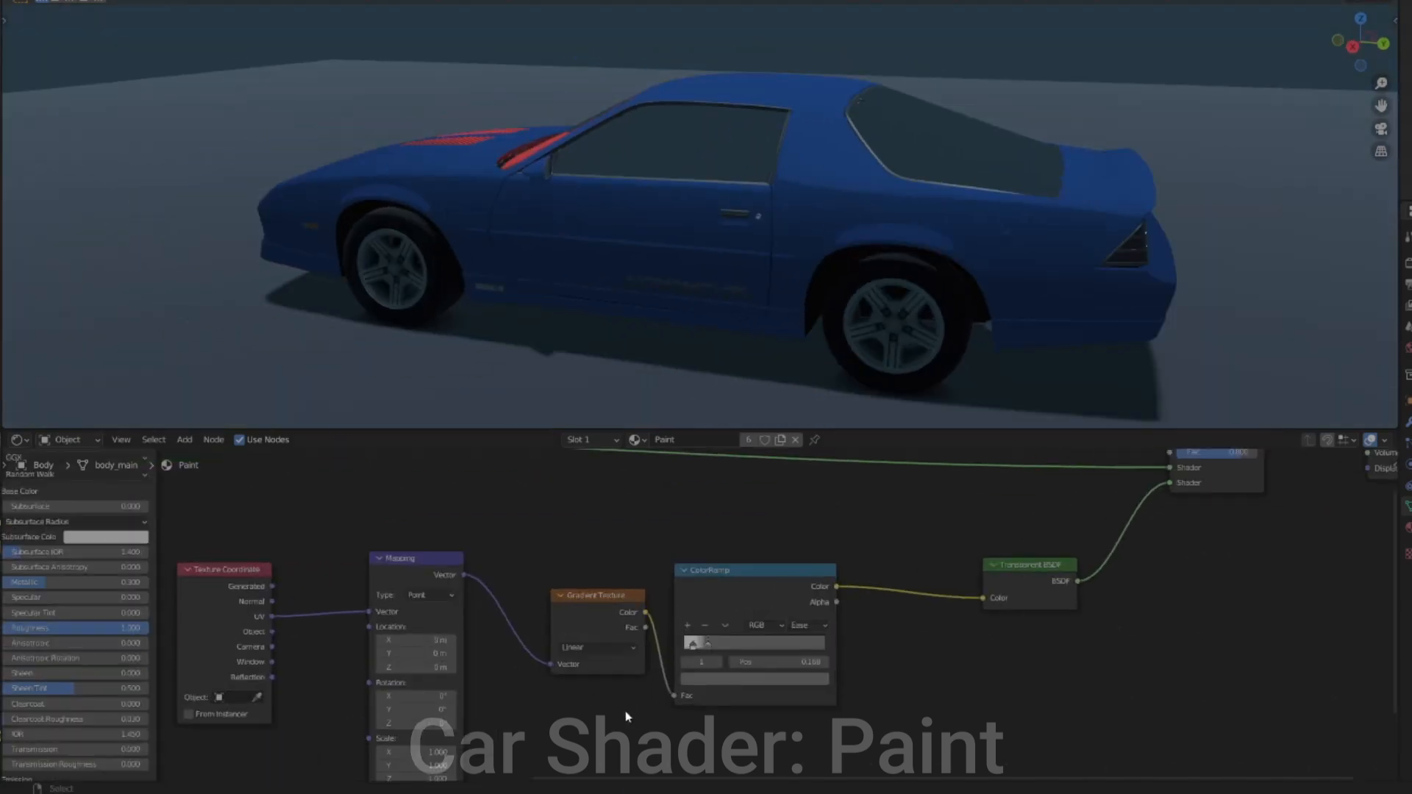
Set the paint's Gradient Texture type to Easing and adjust the Mapping node's X location
left_click(605, 651)
left_click(628, 686)
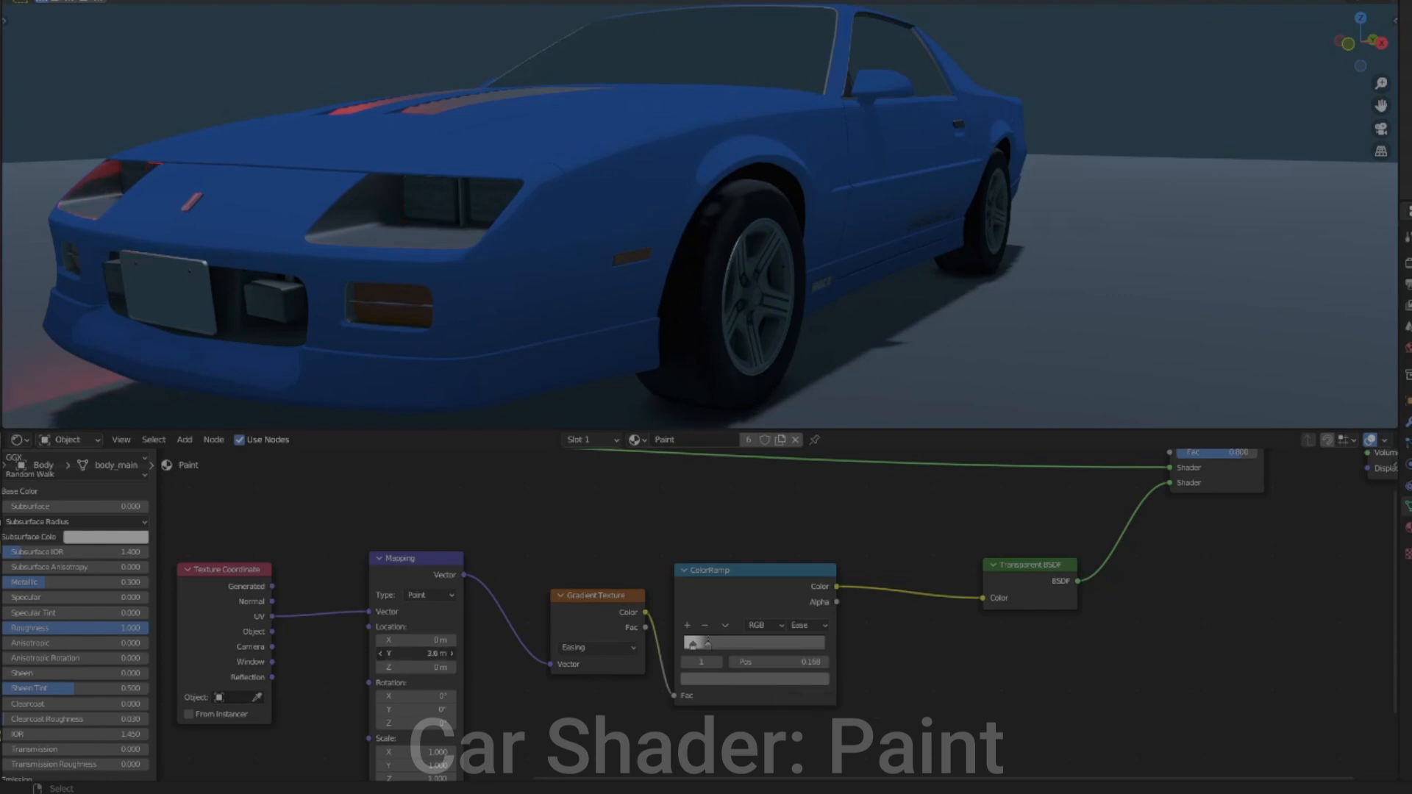
left_click_drag(416, 640, 426, 641)
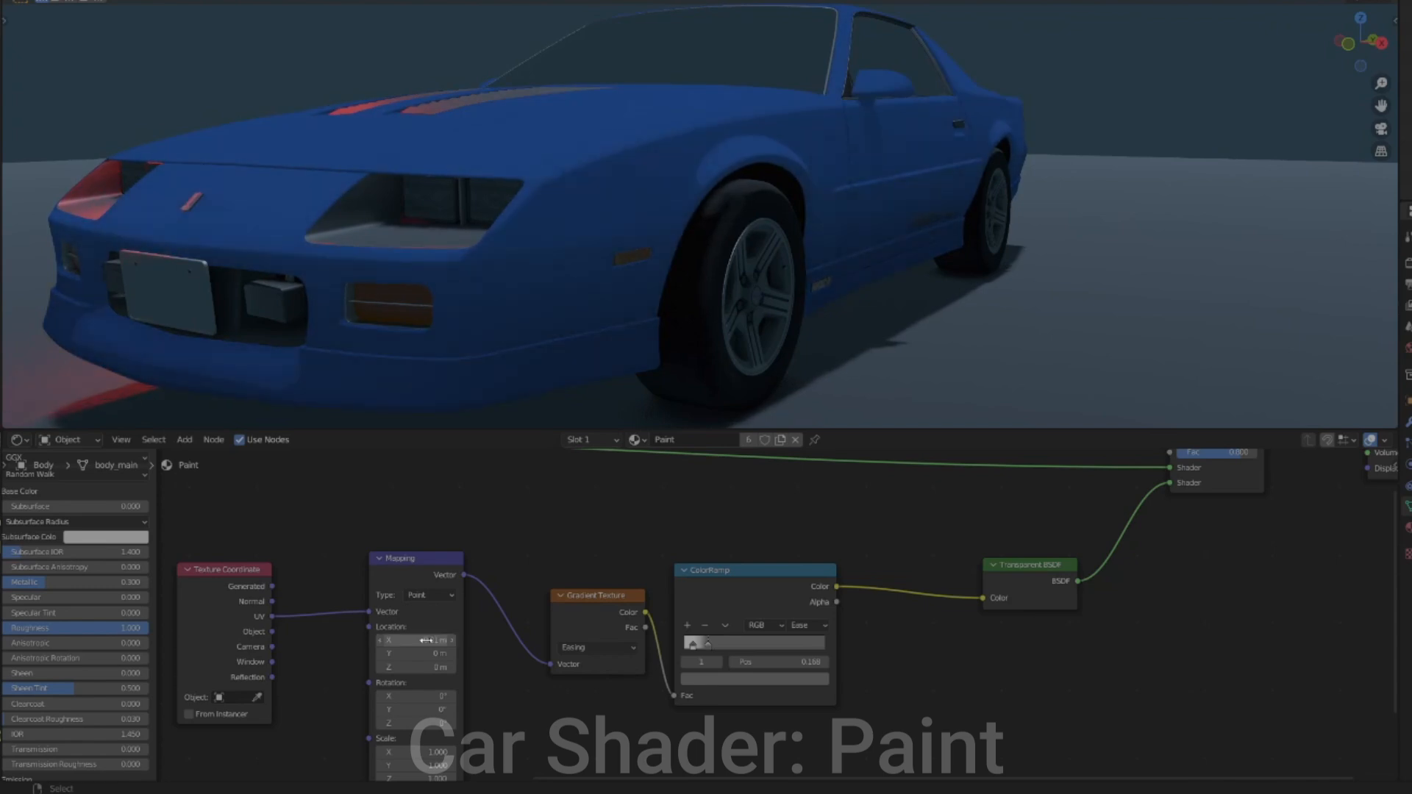
mouse_move(717, 364)
middle_mouse_down()
mouse_move(747, 324)
mouse_move(736, 367)
middle_mouse_up()
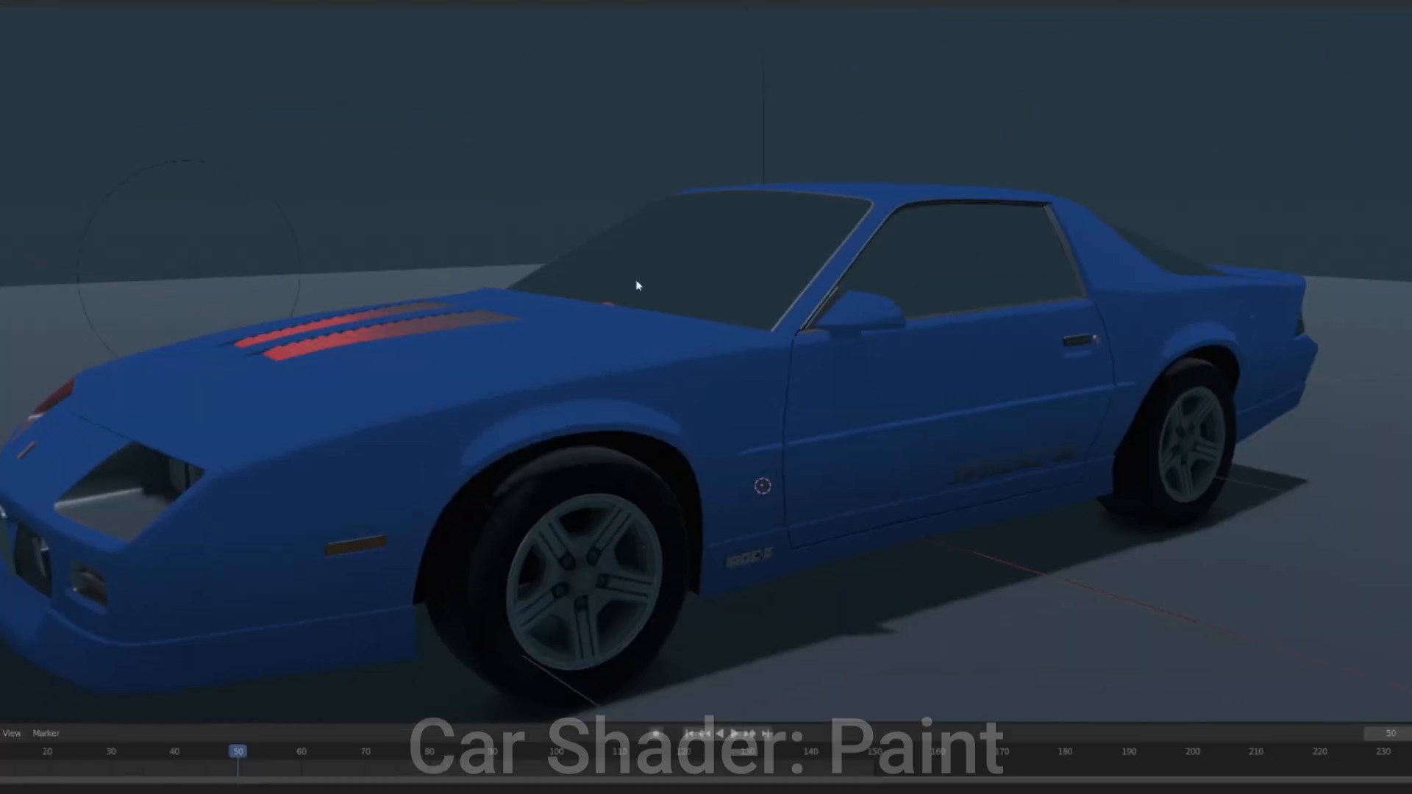
Move the coloured point light beside the car's front fender and examine how the paint reacts on the hood
mouse_move(637, 285)
middle_mouse_down()
mouse_move(731, 236)
mouse_move(634, 290)
middle_mouse_up()
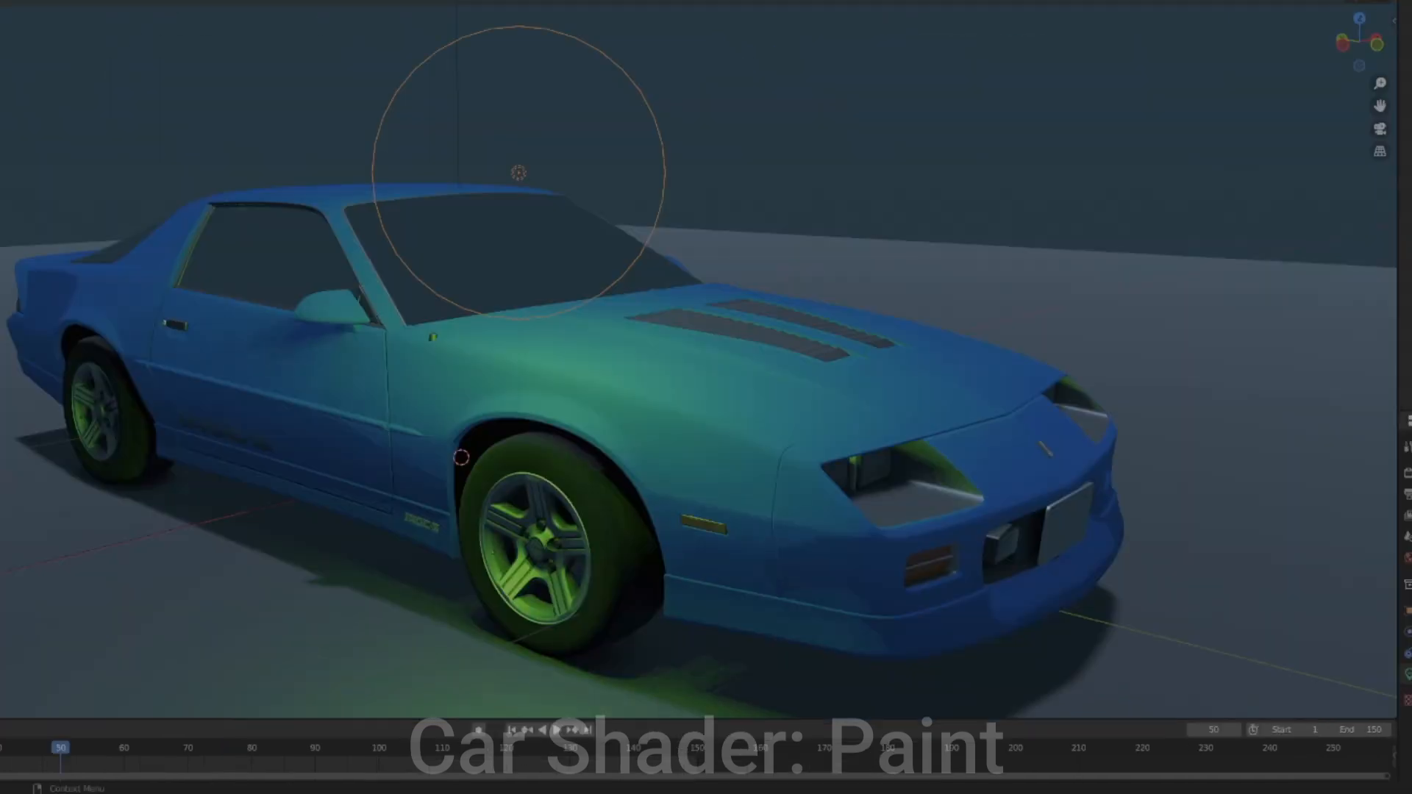
middle_click_drag(647, 316, 623, 347)
key("g")
left_click(704, 458)
middle_click_drag(787, 463, 750, 467)
scroll(750, 467, "up", 3)
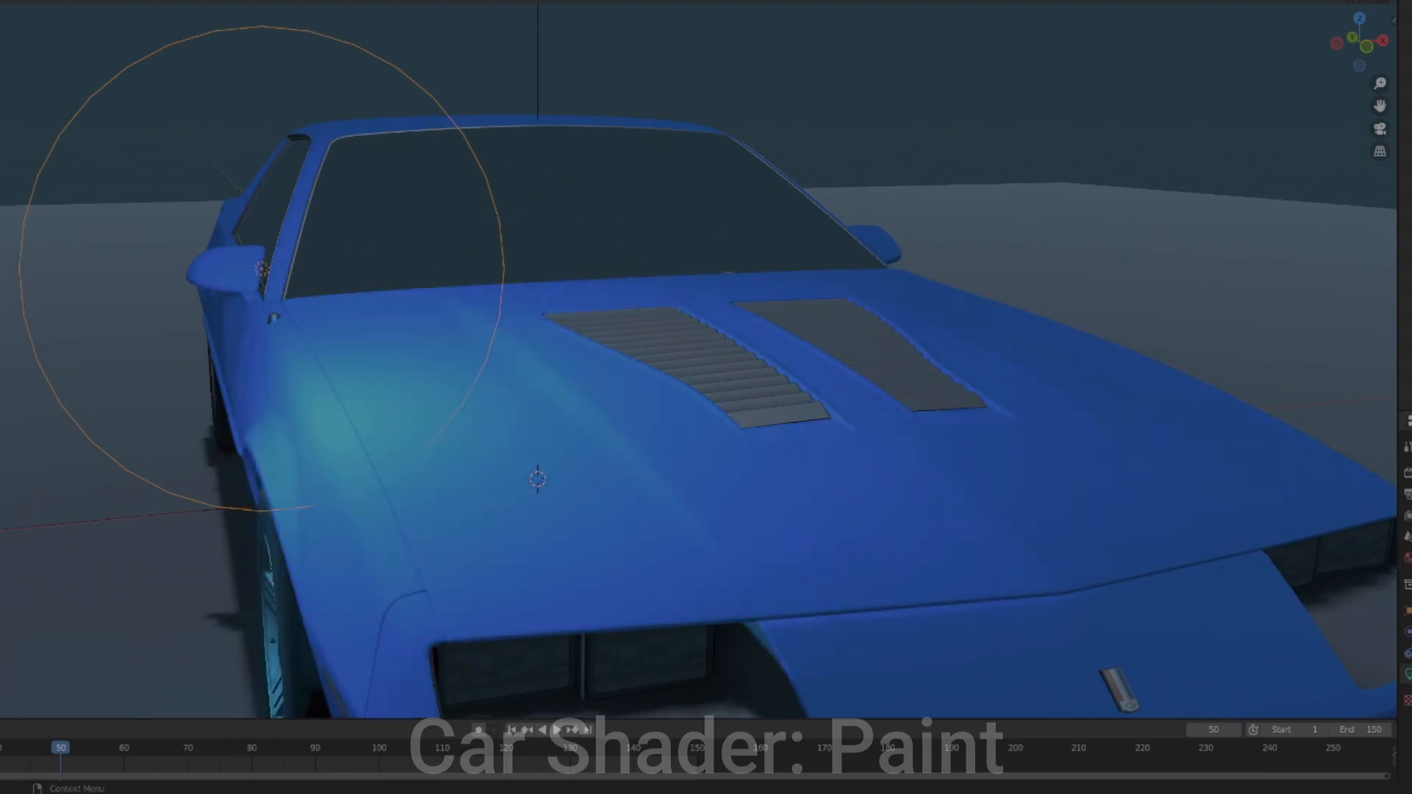
Move the point light across the hood to test the highlight, and remove it from the view
key("g")
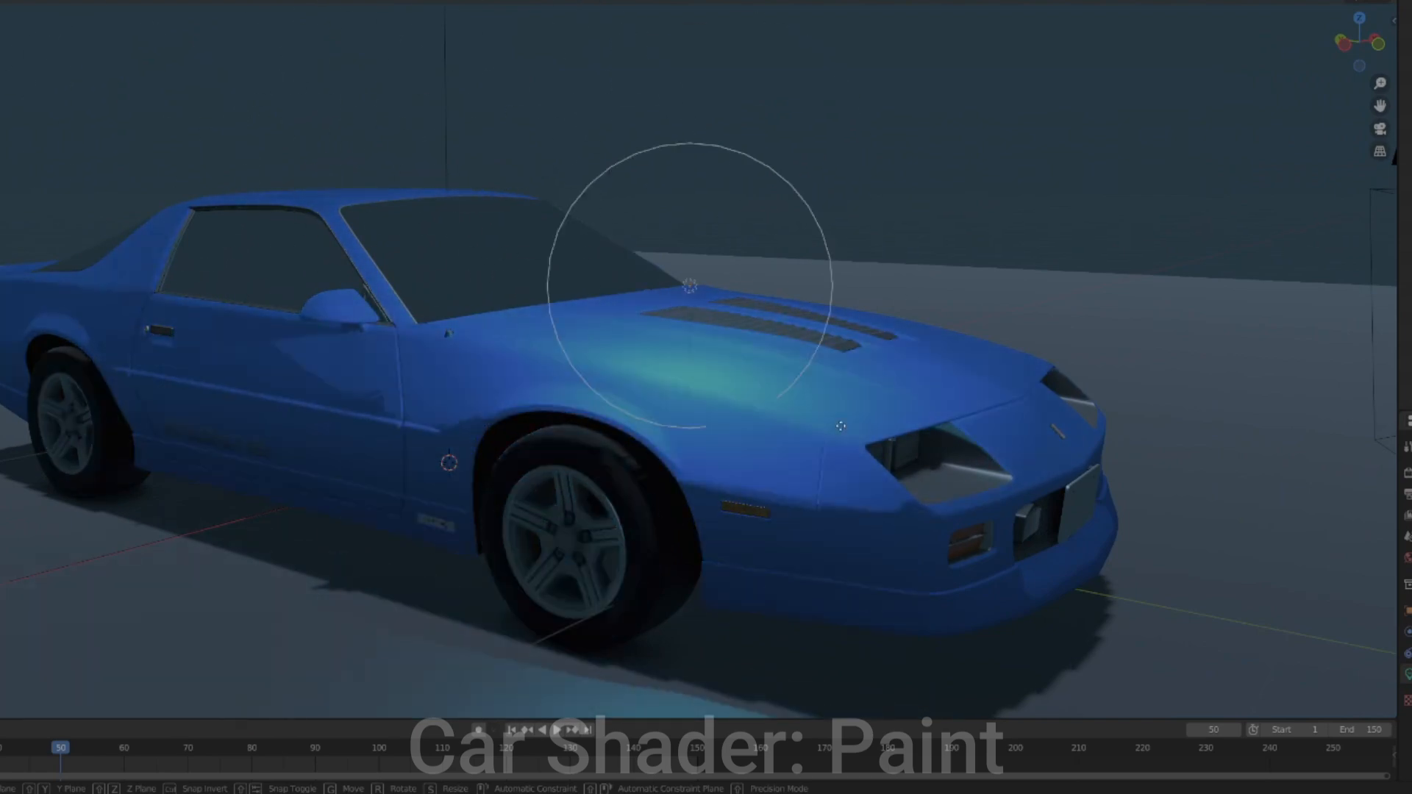
left_click(531, 342)
middle_click_drag(531, 342, 953, 423)
key("x")
left_click(890, 356)
scroll(662, 397, "down", 3)
scroll(953, 422, "up", 2)
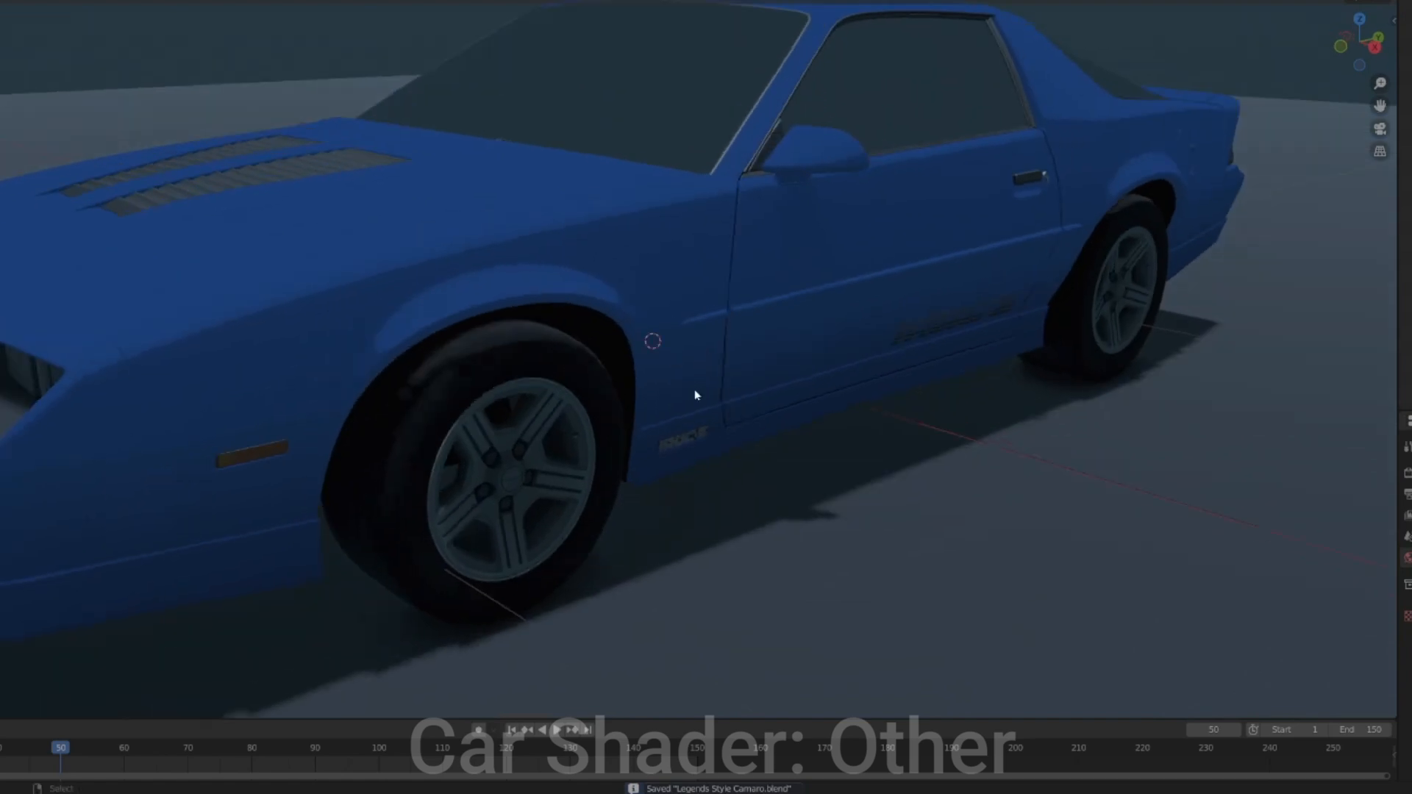
Select the car's trim object and show its Trim material in the node editor
middle_click_drag(694, 390, 843, 419)
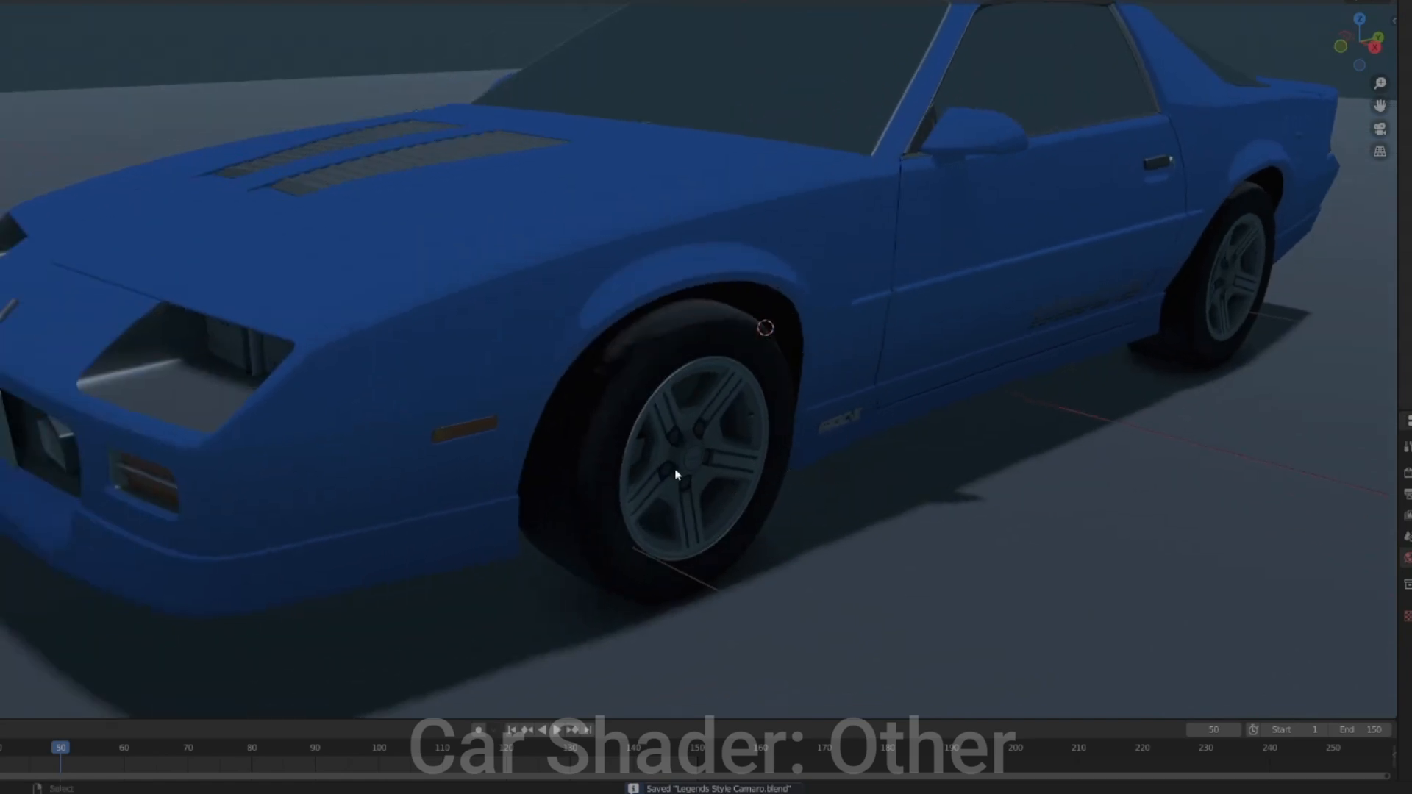
middle_click_drag(675, 466, 716, 467)
left_click(407, 409)
middle_click_drag(914, 412, 964, 449, "shift")
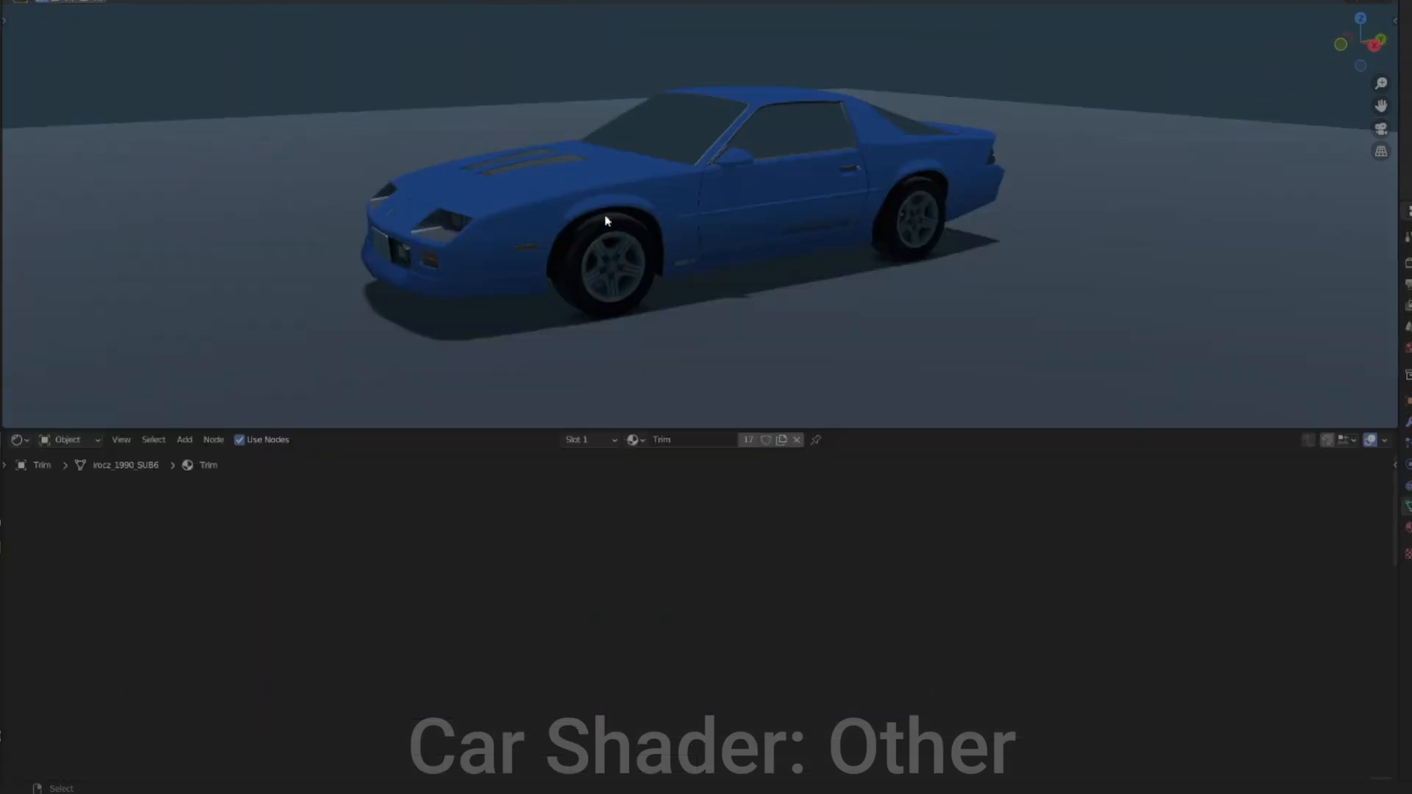
scroll(620, 250, "up", 2)
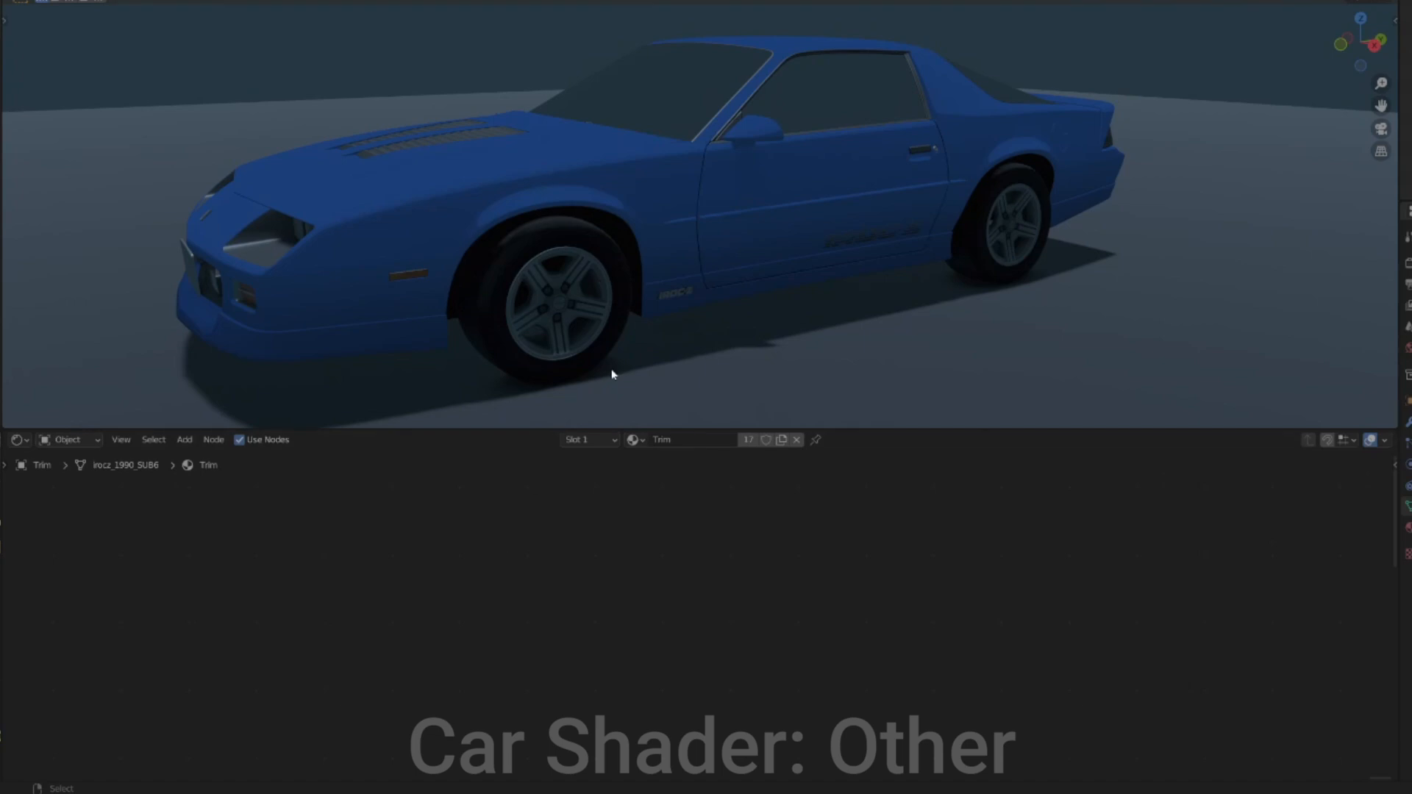
Copy the car body's paint shader nodes into the Trim material
left_click(657, 185)
scroll(697, 510, "down", 10)
middle_click_drag(678, 522, 804, 536)
left_click_drag(119, 512, 1225, 722)
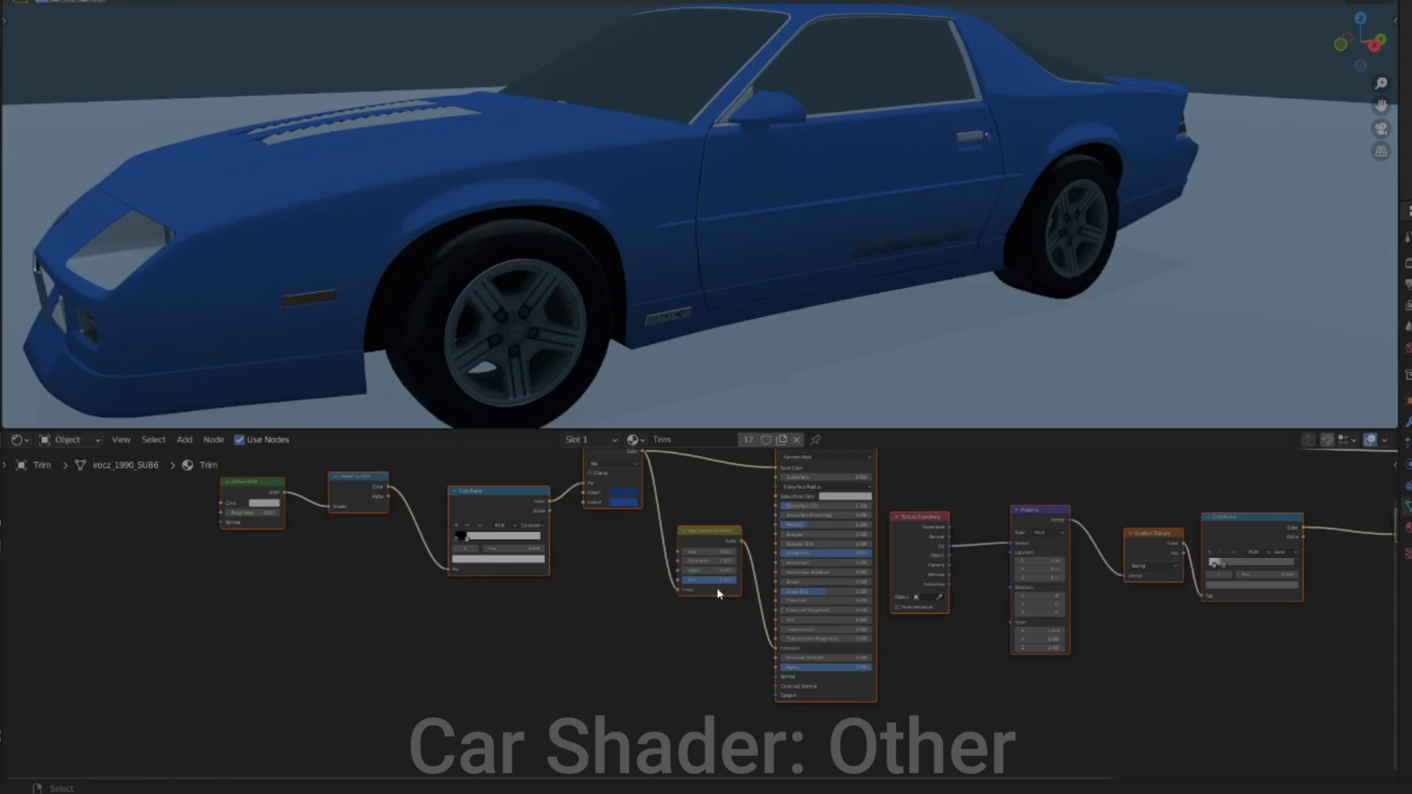
middle_click_drag(735, 589, 699, 646)
scroll(698, 646, "up", 1)
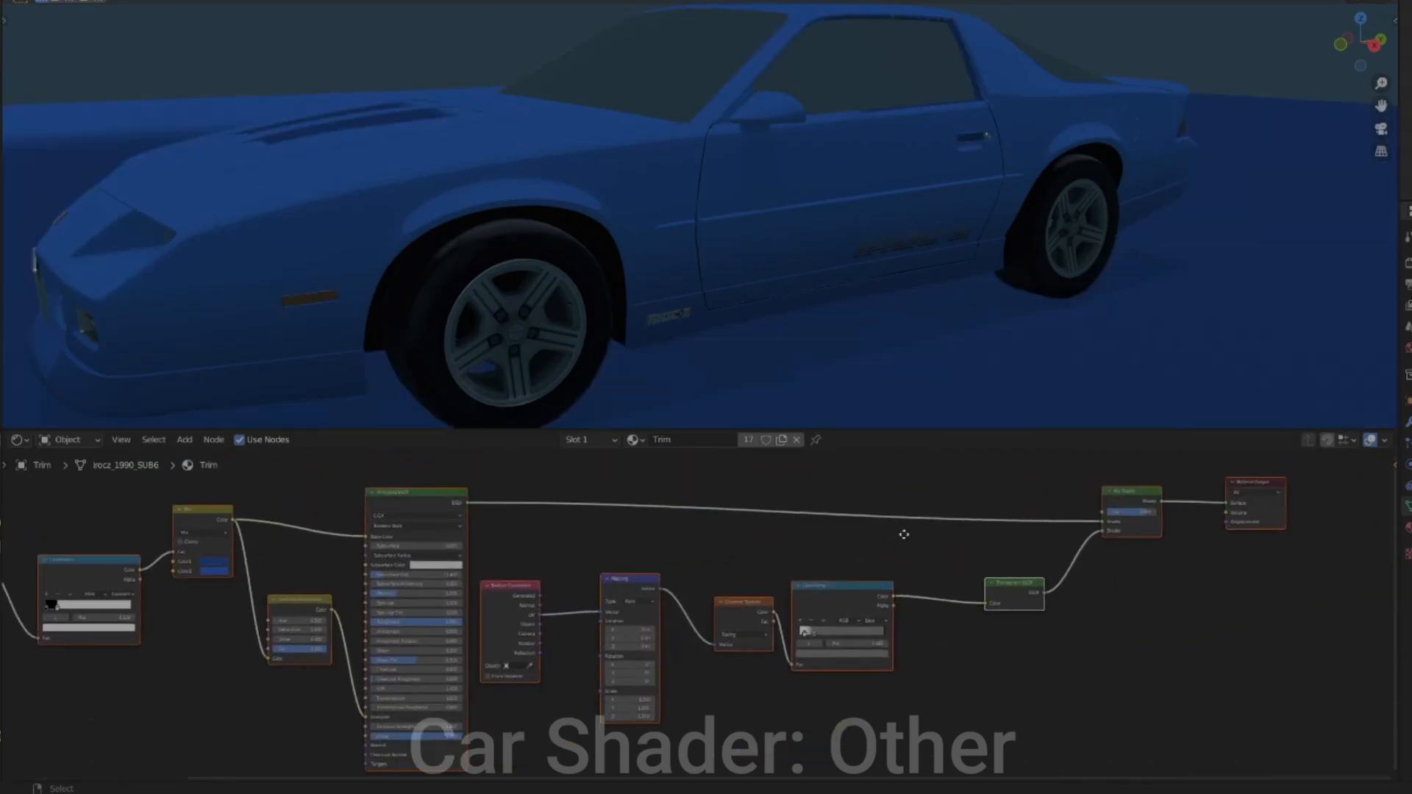
Delete the gradient and transparent mix nodes from the Trim material and connect the Principled BSDF directly to the Material Output
middle_click_drag(904, 535, 830, 554)
left_click_drag(437, 479, 1104, 746)
key("x")
left_click_drag(392, 521, 1151, 523)
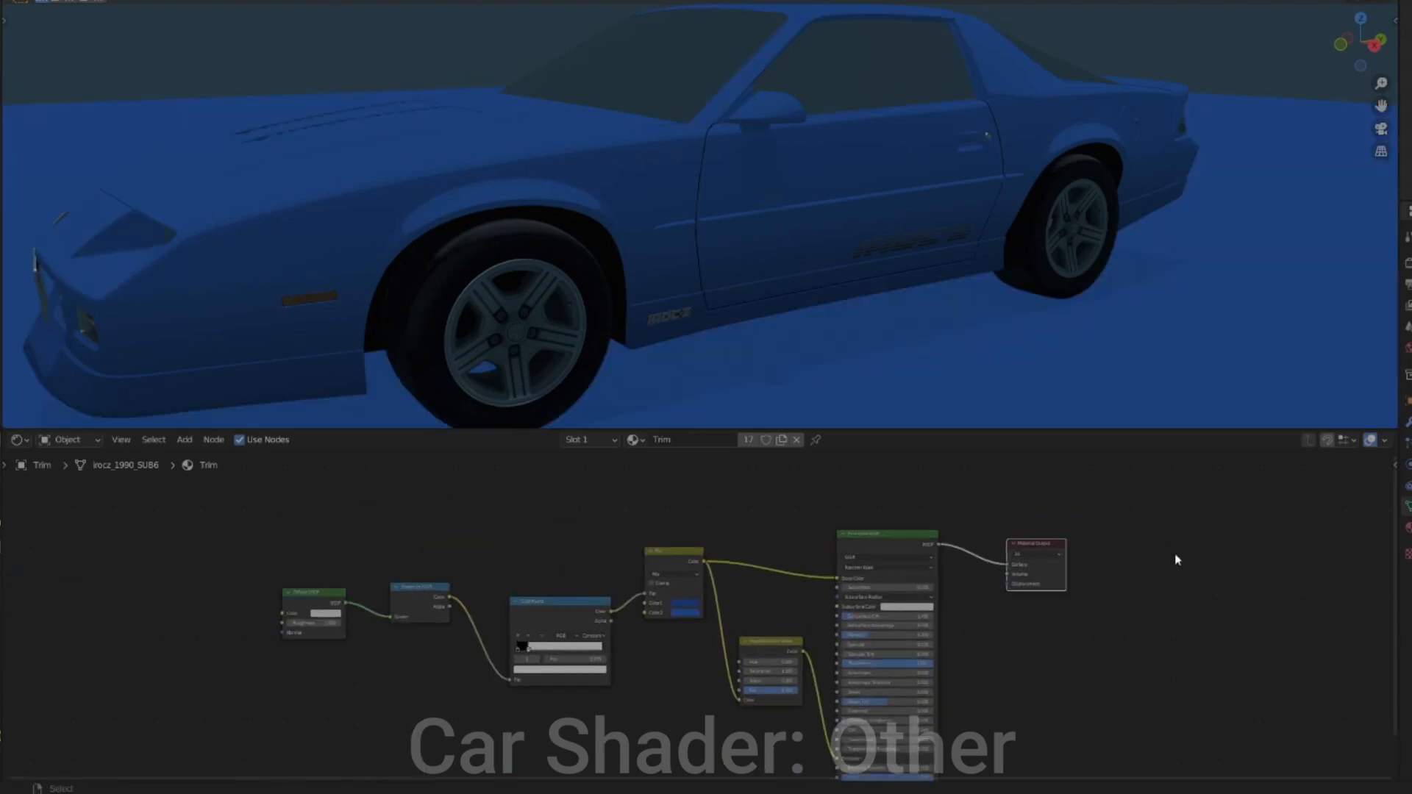
Set both Mix colours of the Trim material to dark grey and raise the Principled BSDF's Metallic and Specular to 1.000
scroll(699, 587, "up", 4)
left_click(685, 589)
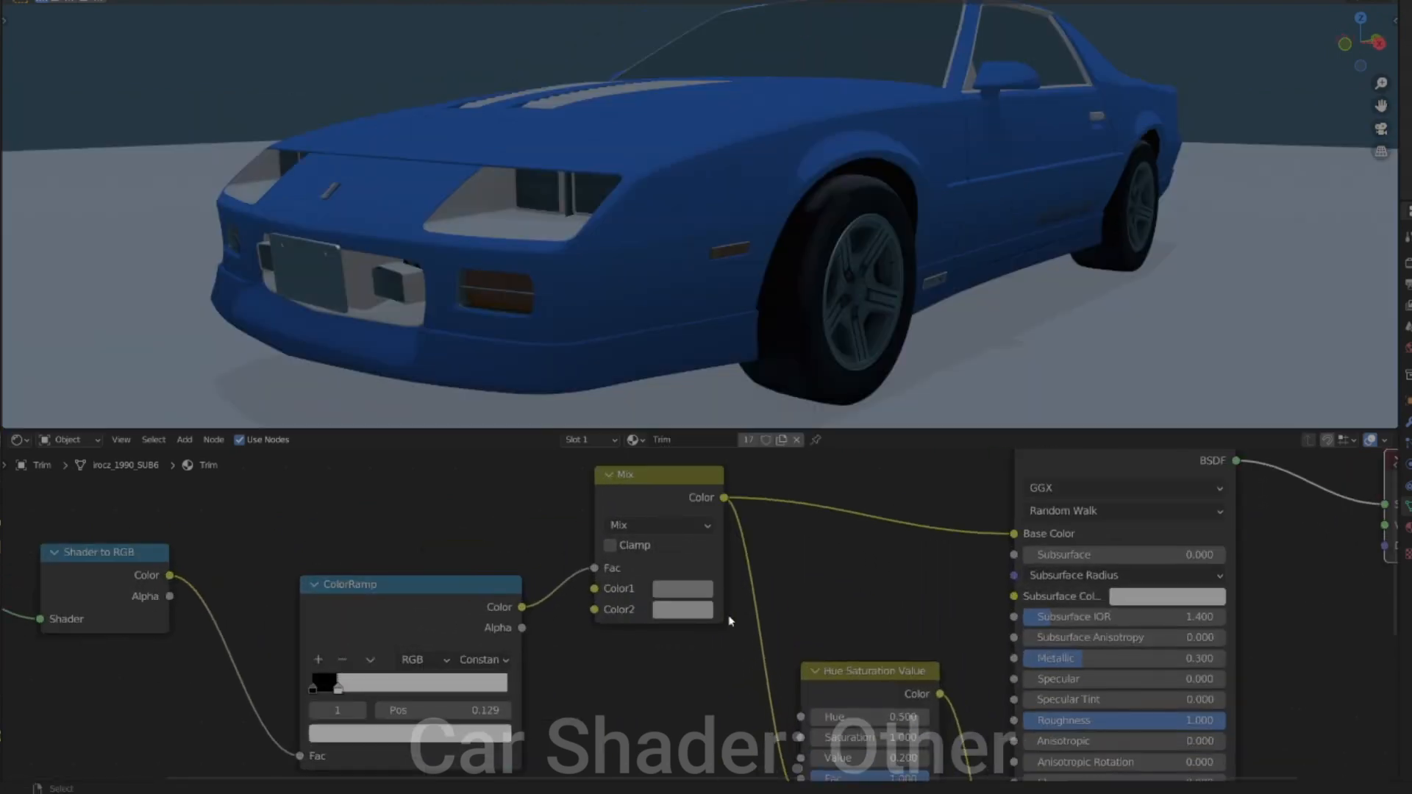
left_click(698, 589)
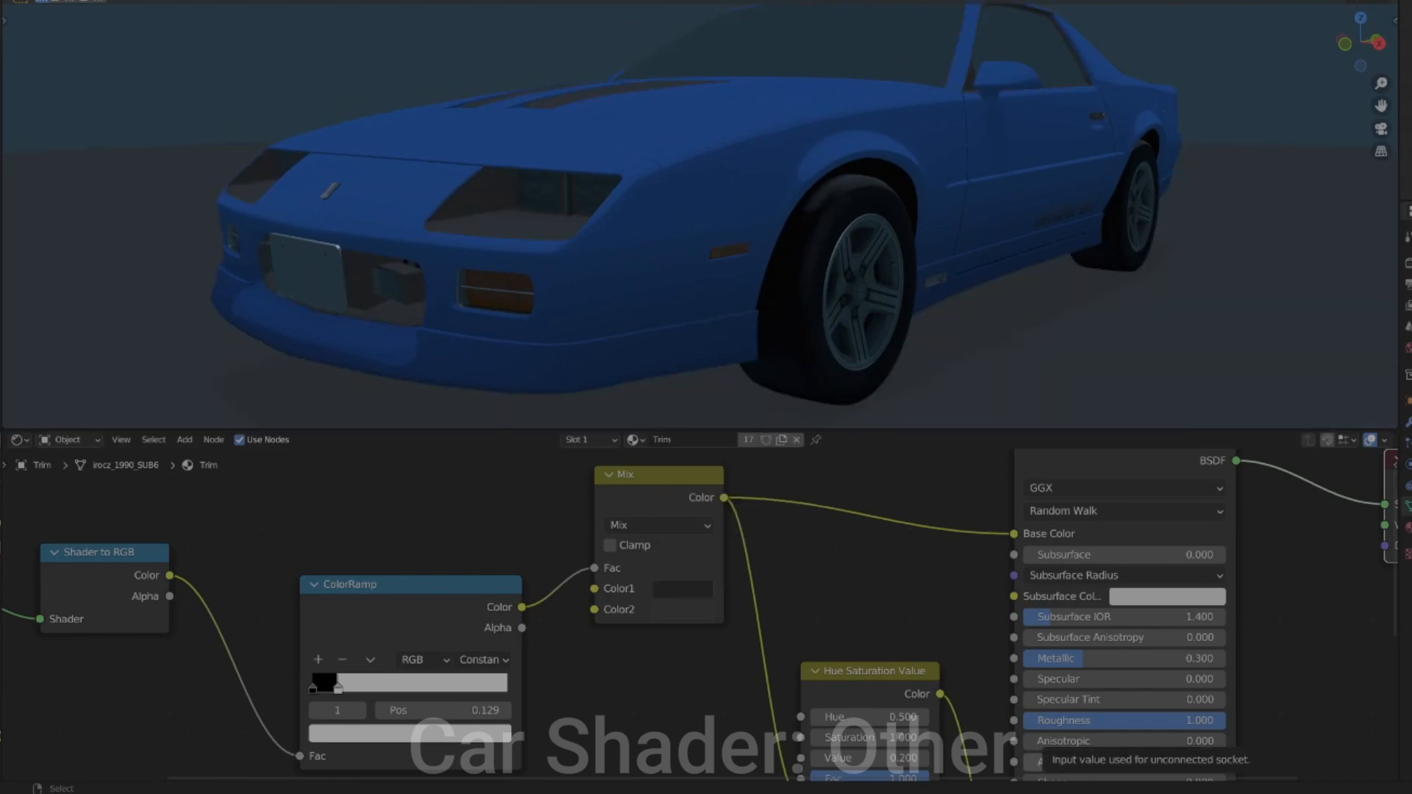
left_click_drag(1057, 659, 1224, 680)
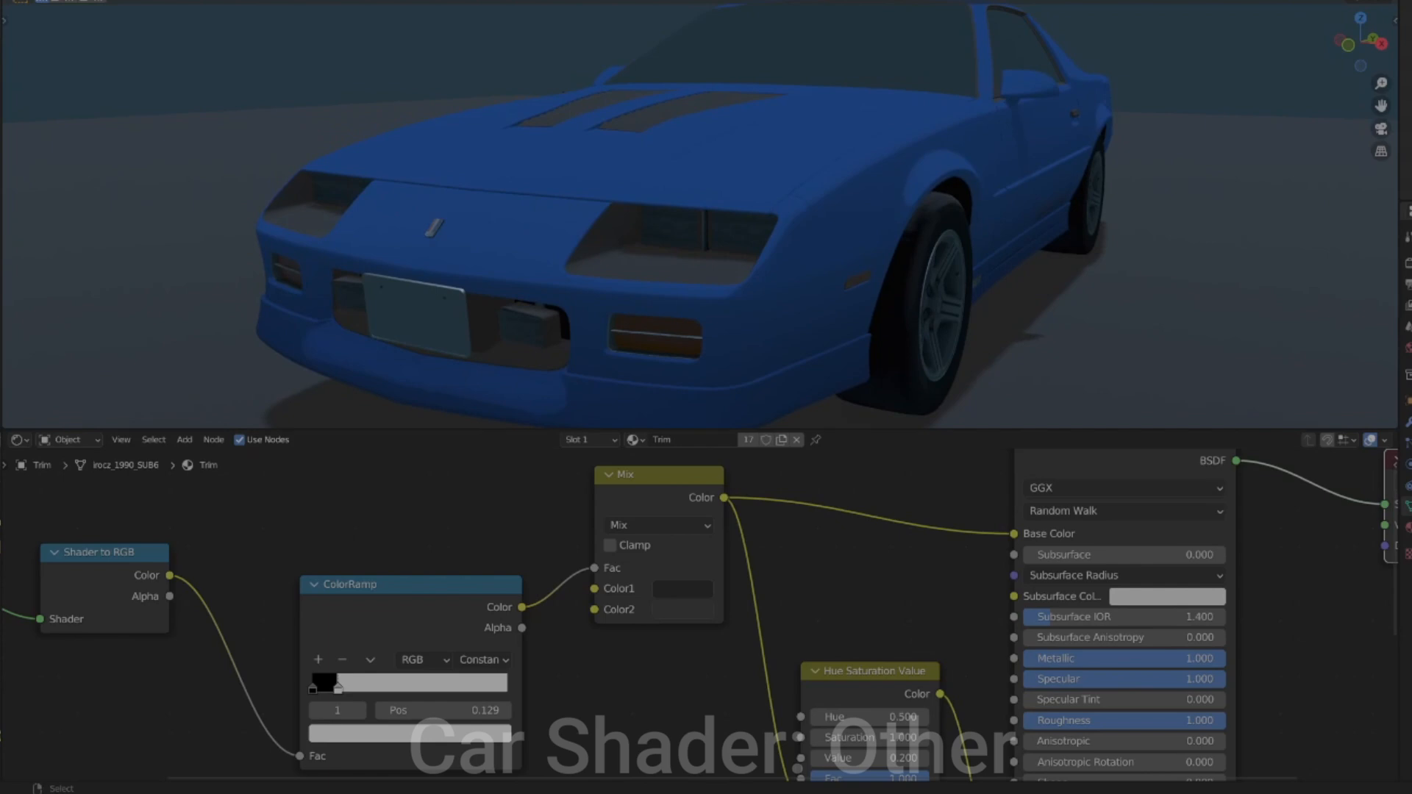
middle_click_drag(814, 275, 710, 217)
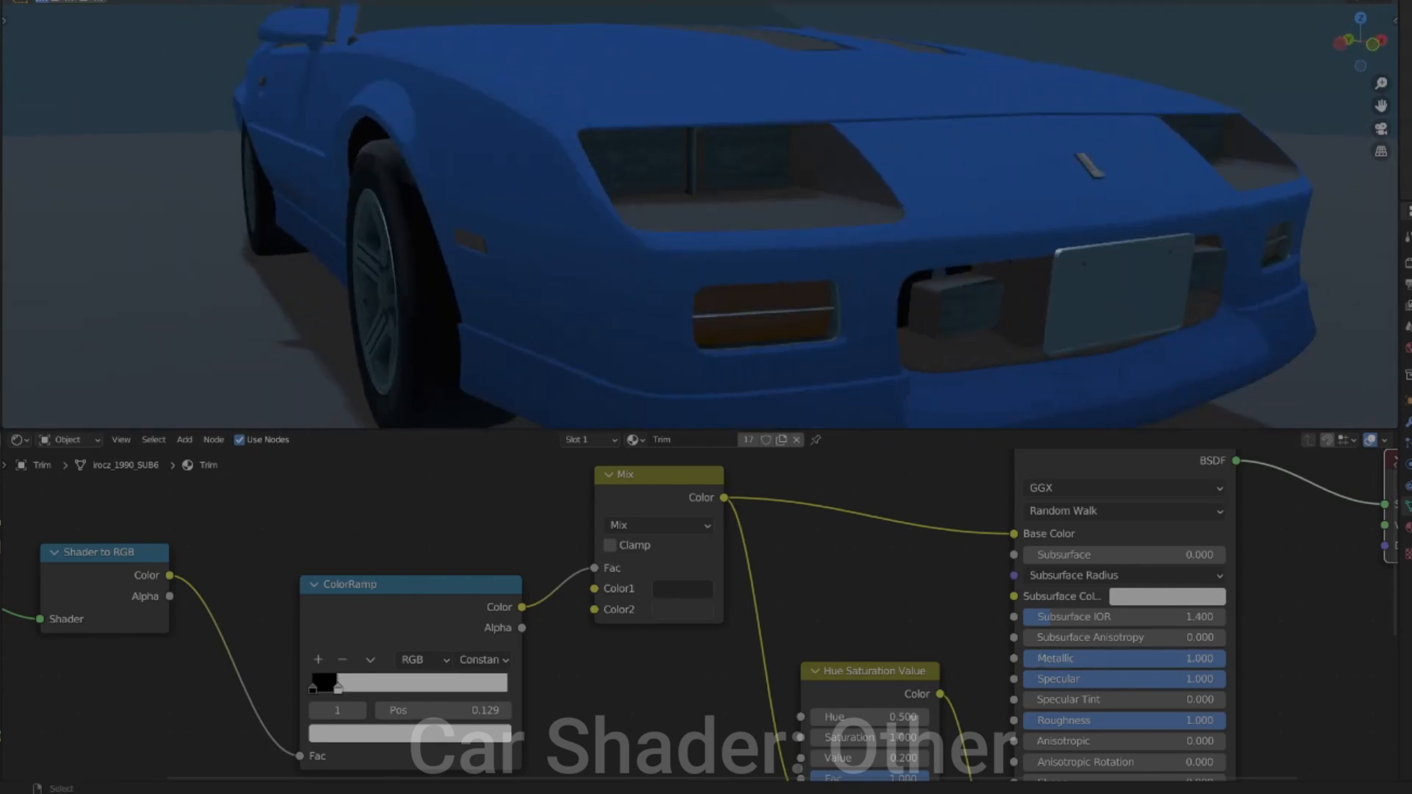
Darken the Trim material's two Mix colours to near-black greys, setting Color2 to a value of 0.014
left_click(668, 592)
left_click_drag(745, 542, 737, 542)
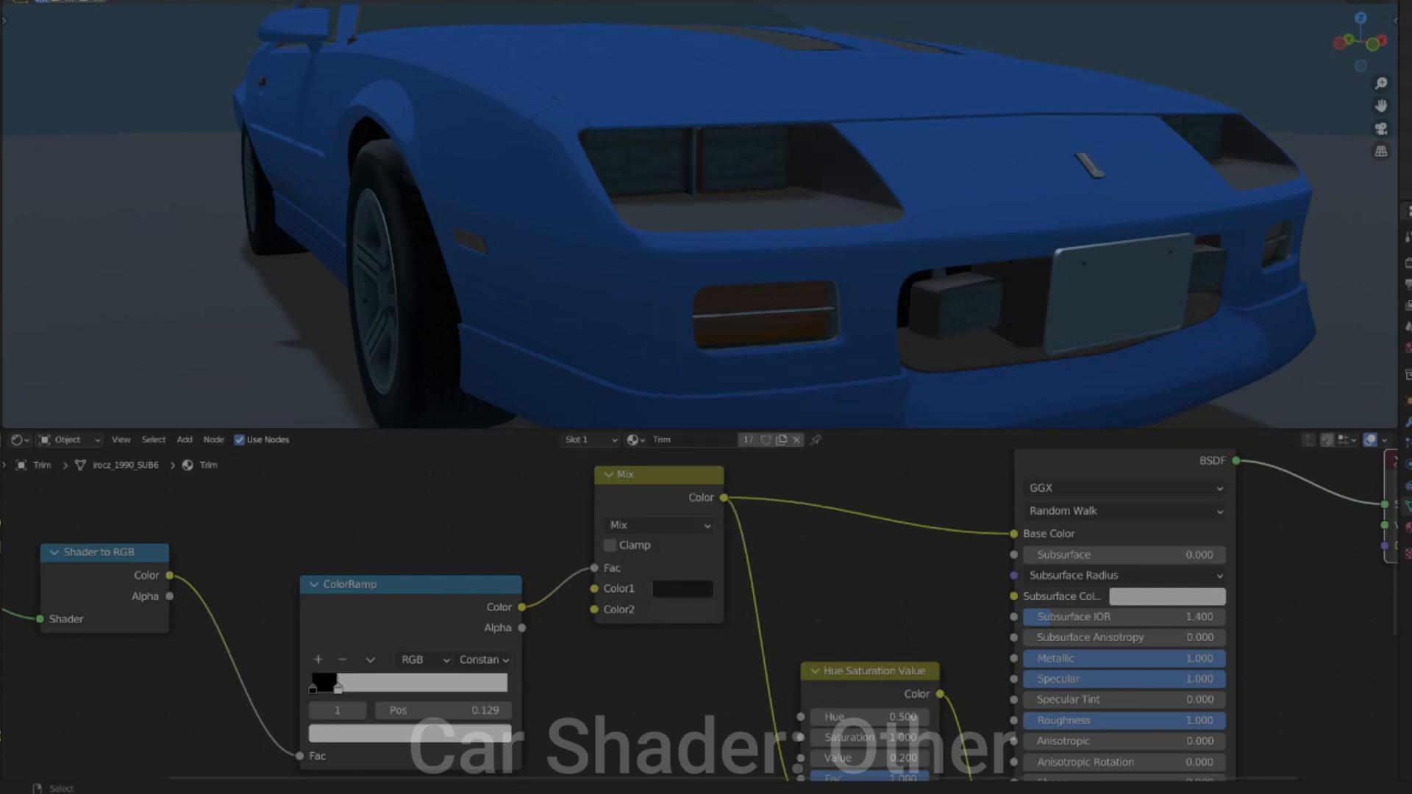
left_click(677, 613)
left_click_drag(735, 566, 724, 567)
left_click(699, 587)
left_click(770, 543)
left_click(742, 617)
left_click(666, 613)
left_click(741, 569)
left_click(722, 640)
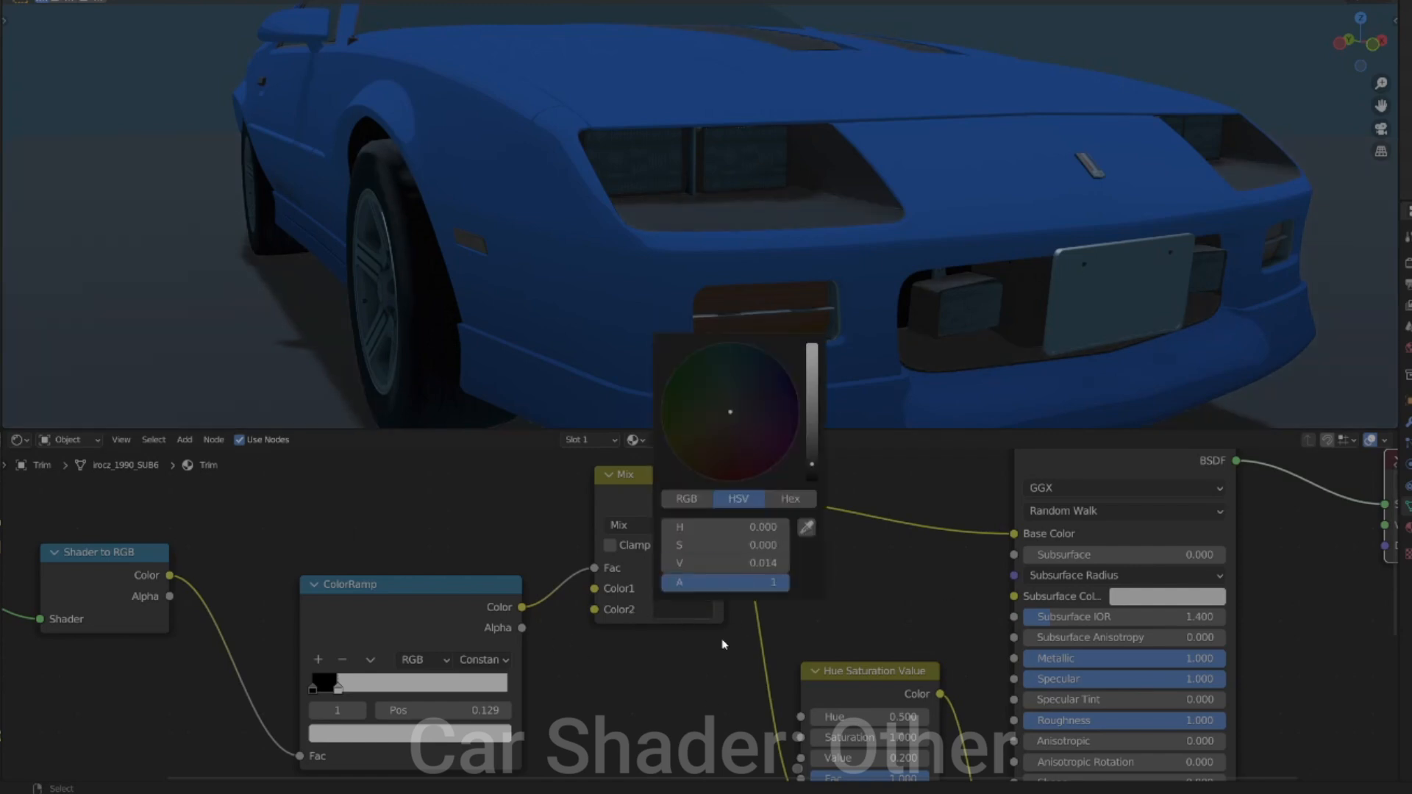
scroll(876, 252, "down", 4)
Select the front wheel's rim and bring up its rim_face material and nodes
middle_click_drag(662, 297, 813, 291)
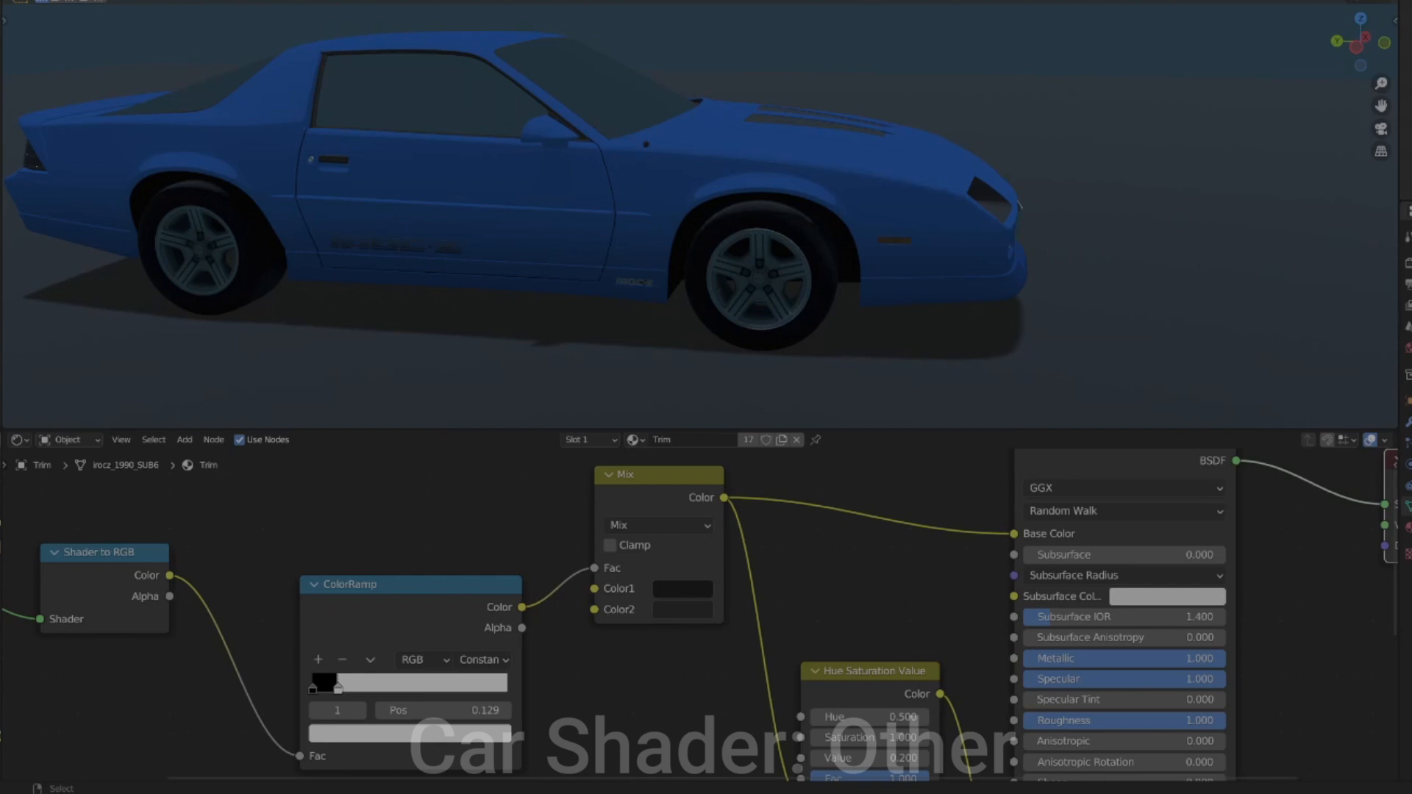
scroll(829, 375, "up", 6)
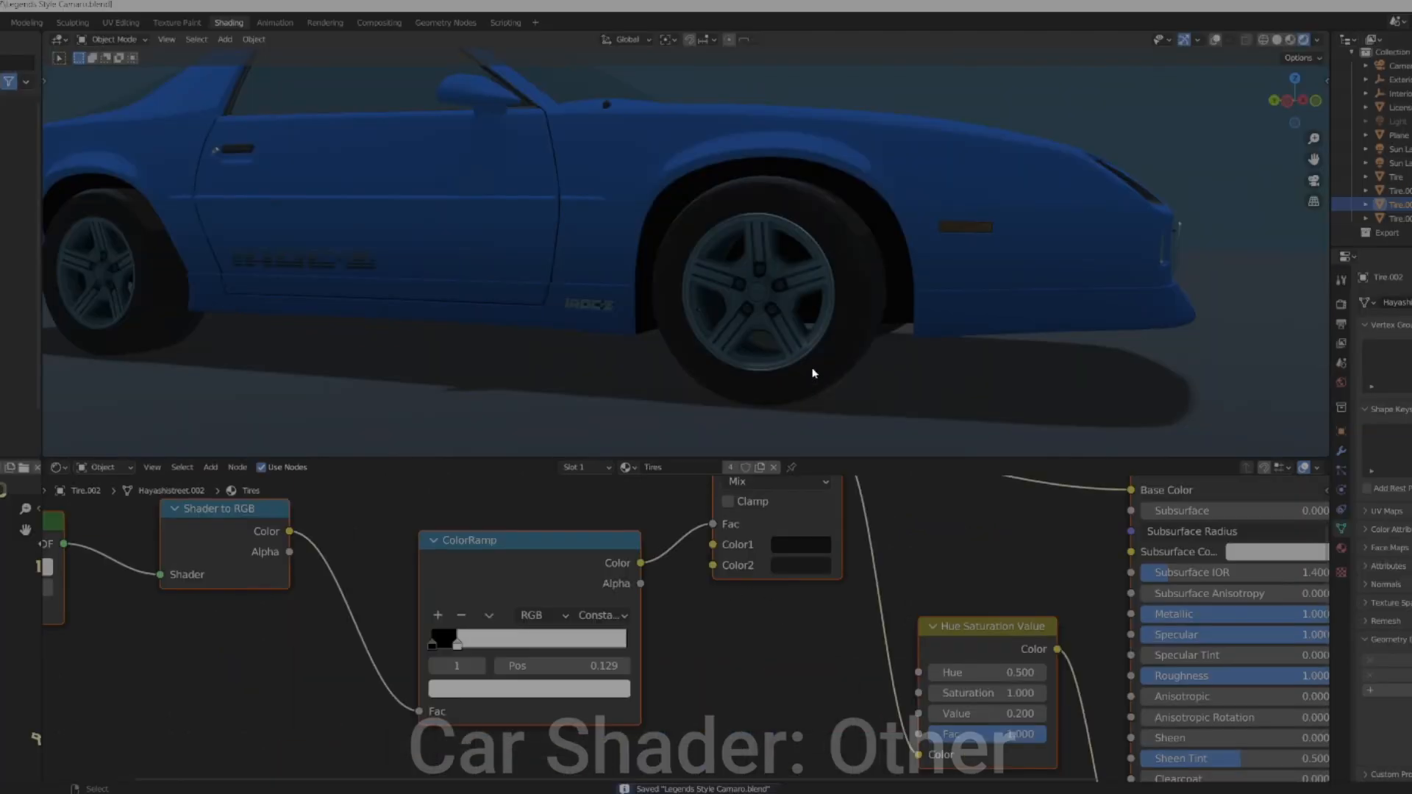
left_click(811, 283)
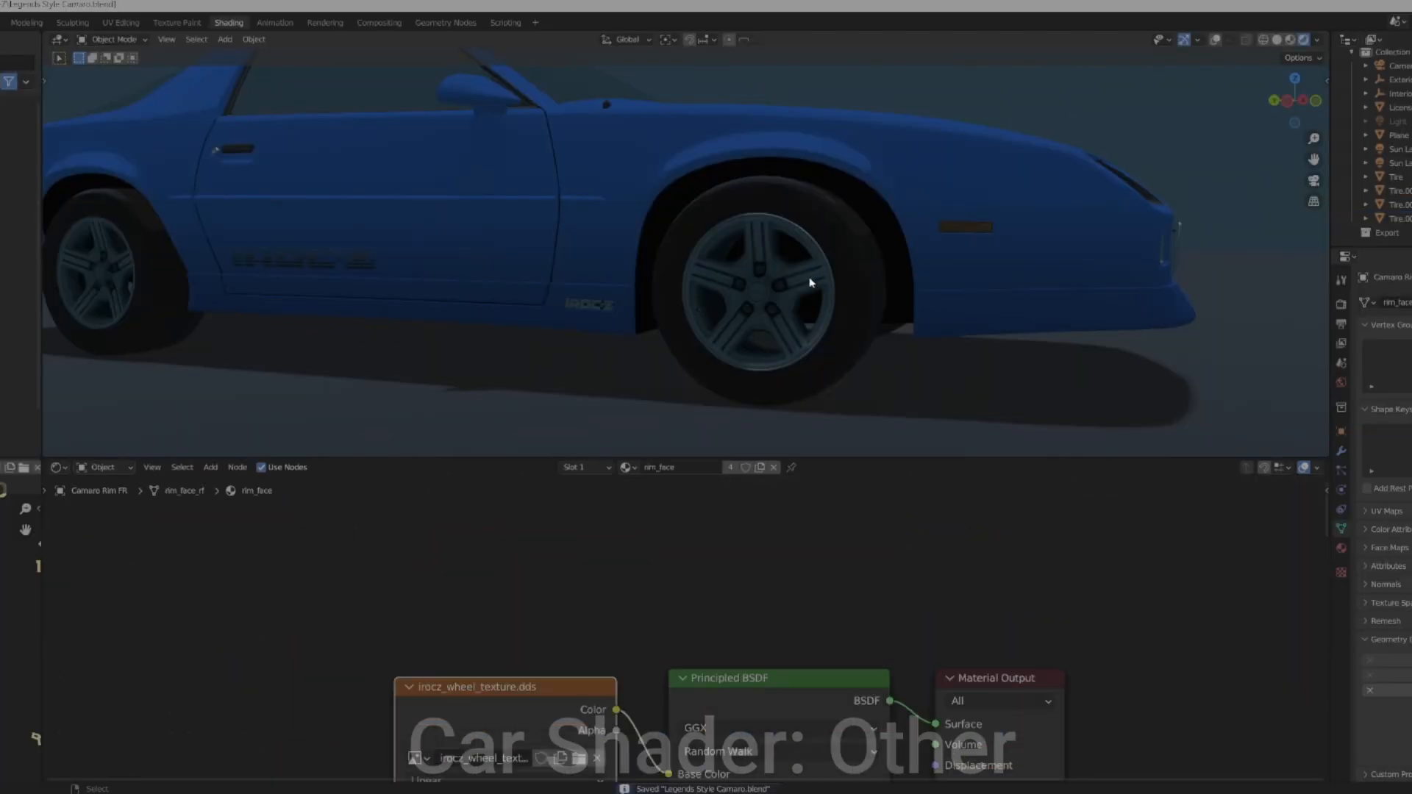
left_click(1342, 548)
scroll(1104, 567, "down", 10)
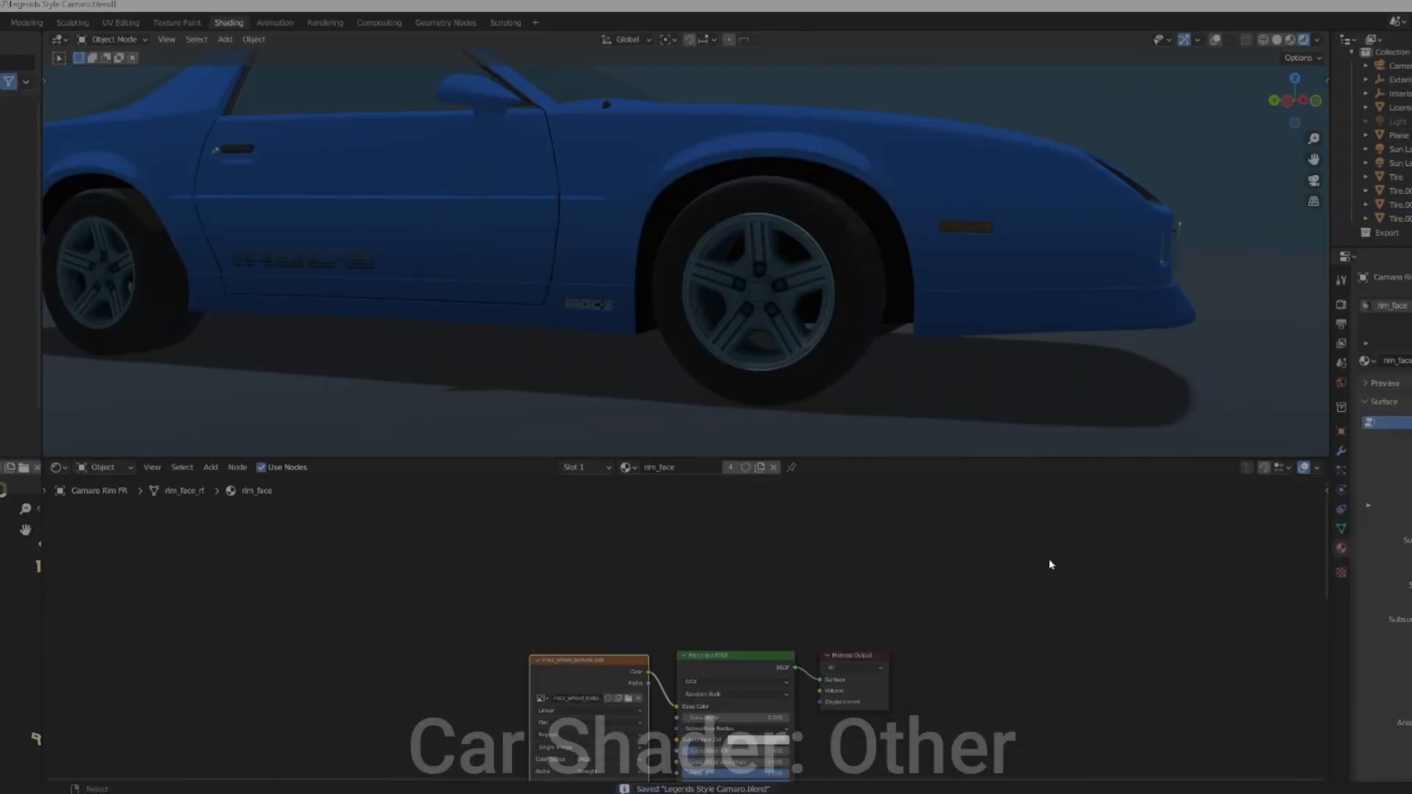
middle_click_drag(881, 617, 877, 583)
Replace the rim_face material's nodes with a copy of the Tires material's toon shader nodes
left_click(846, 281)
key("Home")
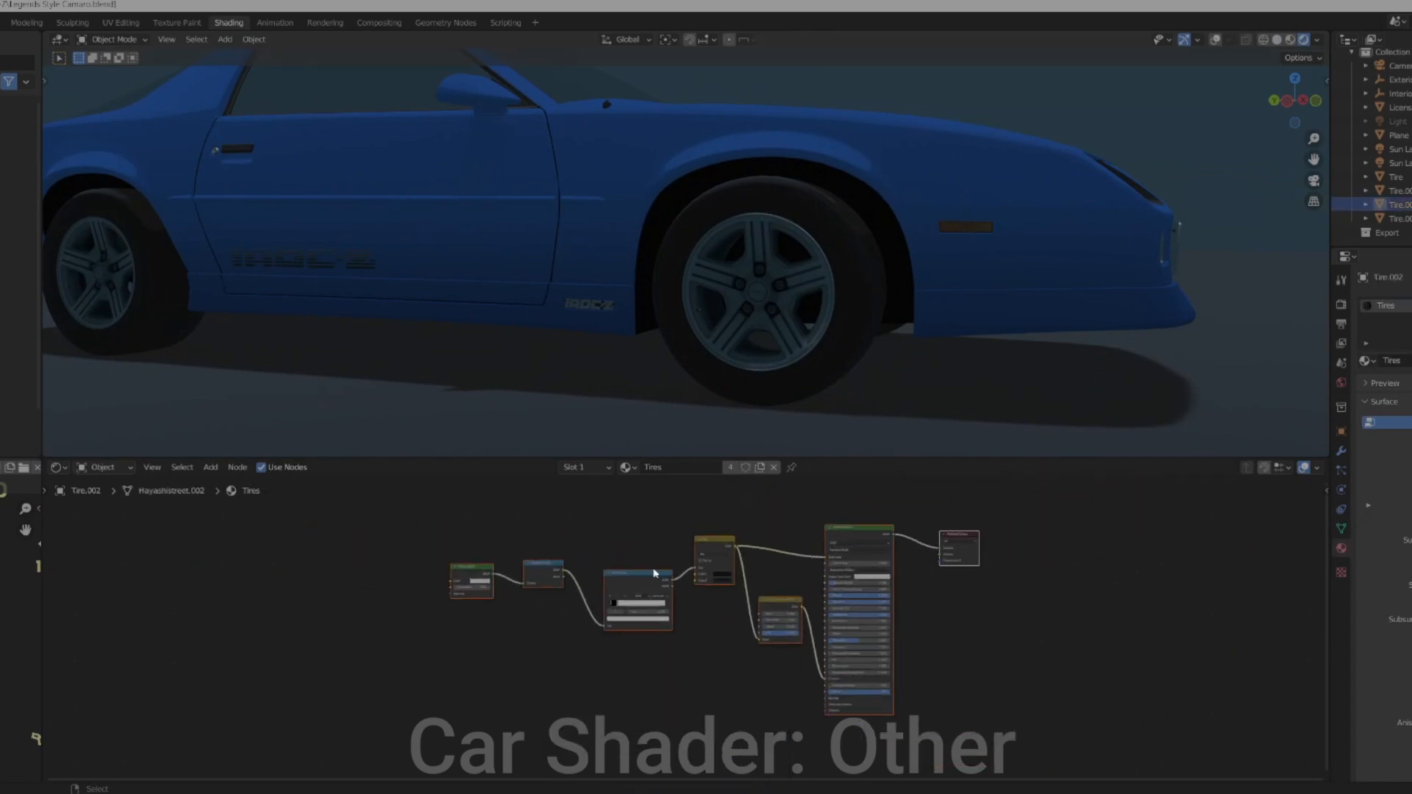
left_click_drag(486, 523, 961, 673)
left_click(806, 297)
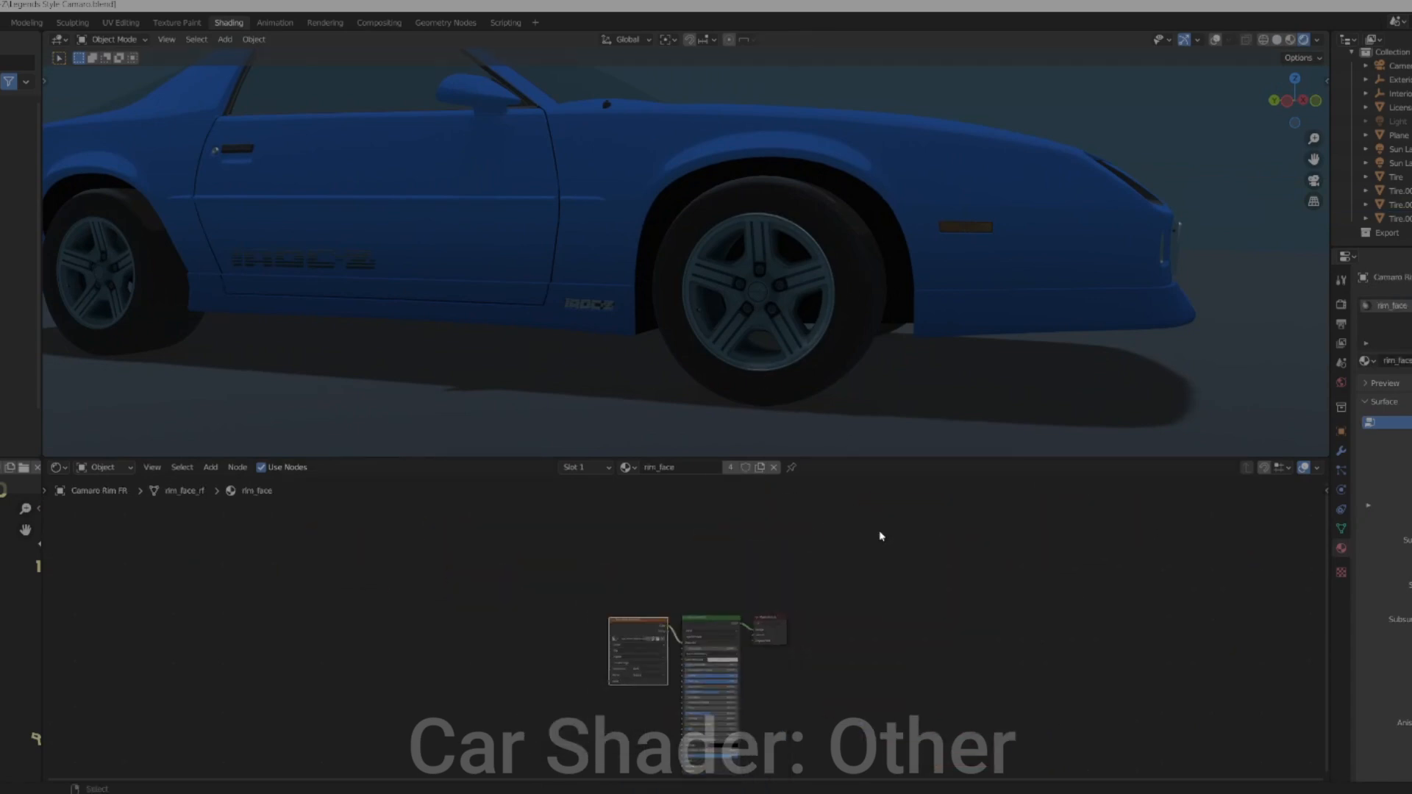
key("x")
key("ctrl+v")
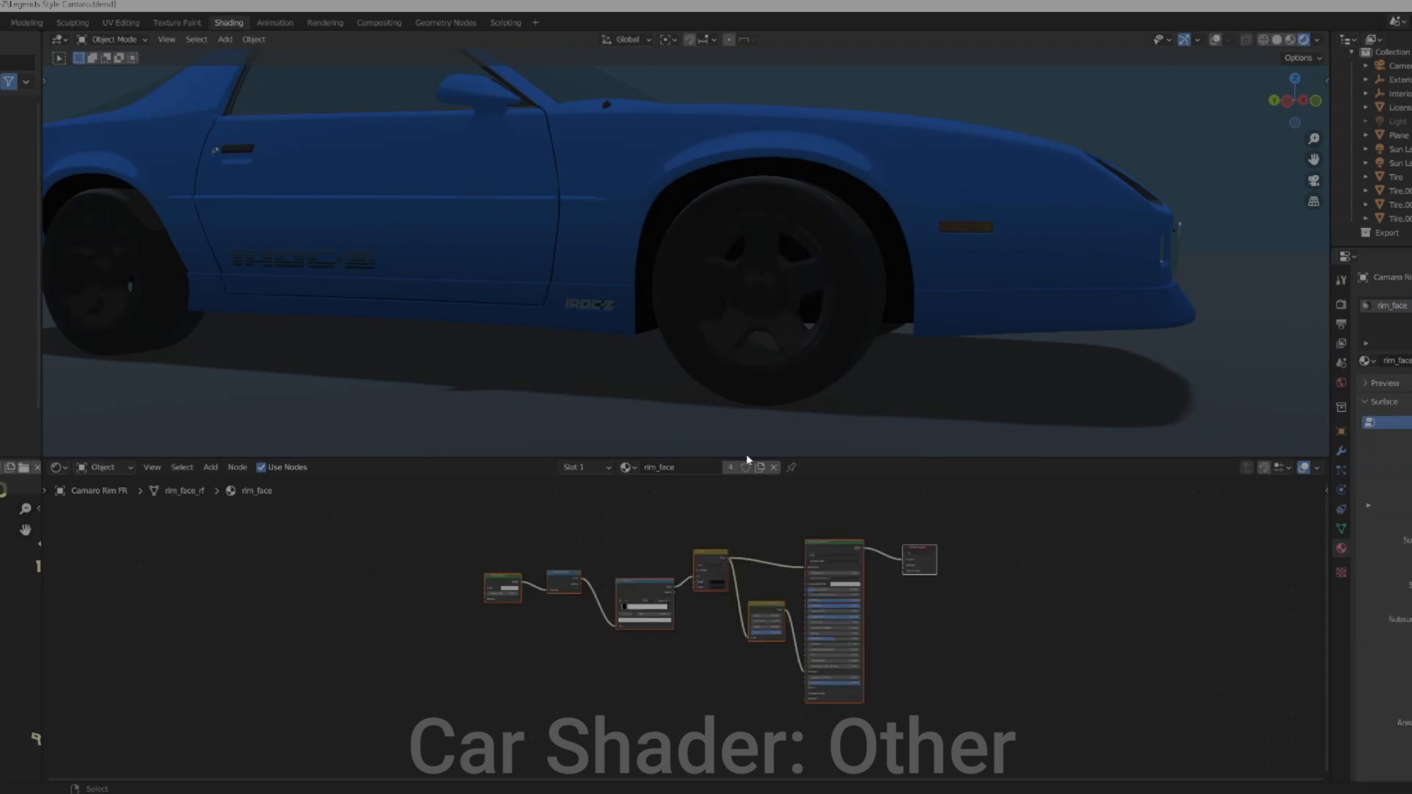
Lighten both Mix colours of the rim_face material to greys, making Color2 brighter than Color1
scroll(827, 339, "up", 4)
scroll(827, 338, "down", 2)
scroll(735, 581, "up", 5)
left_click(743, 571)
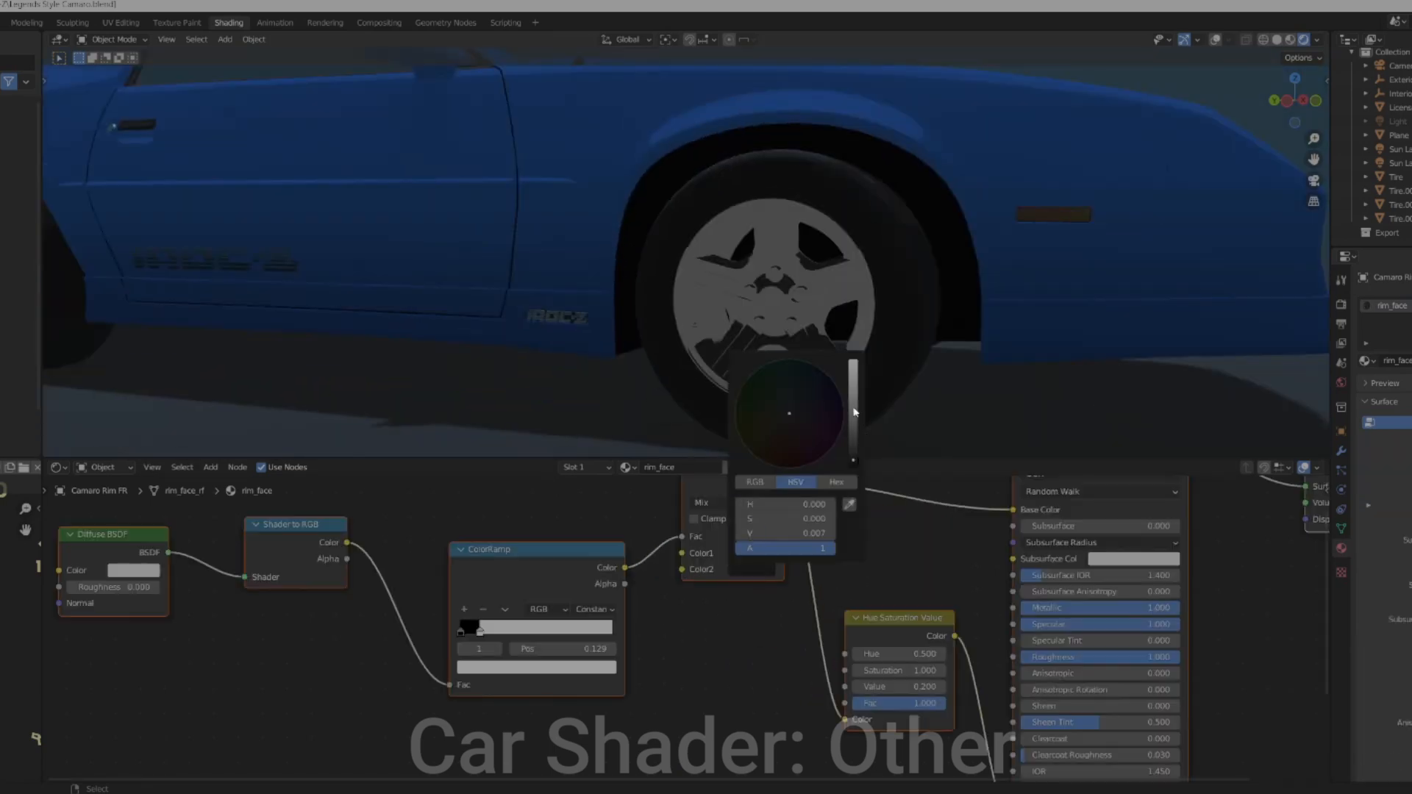
left_click_drag(853, 412, 853, 375)
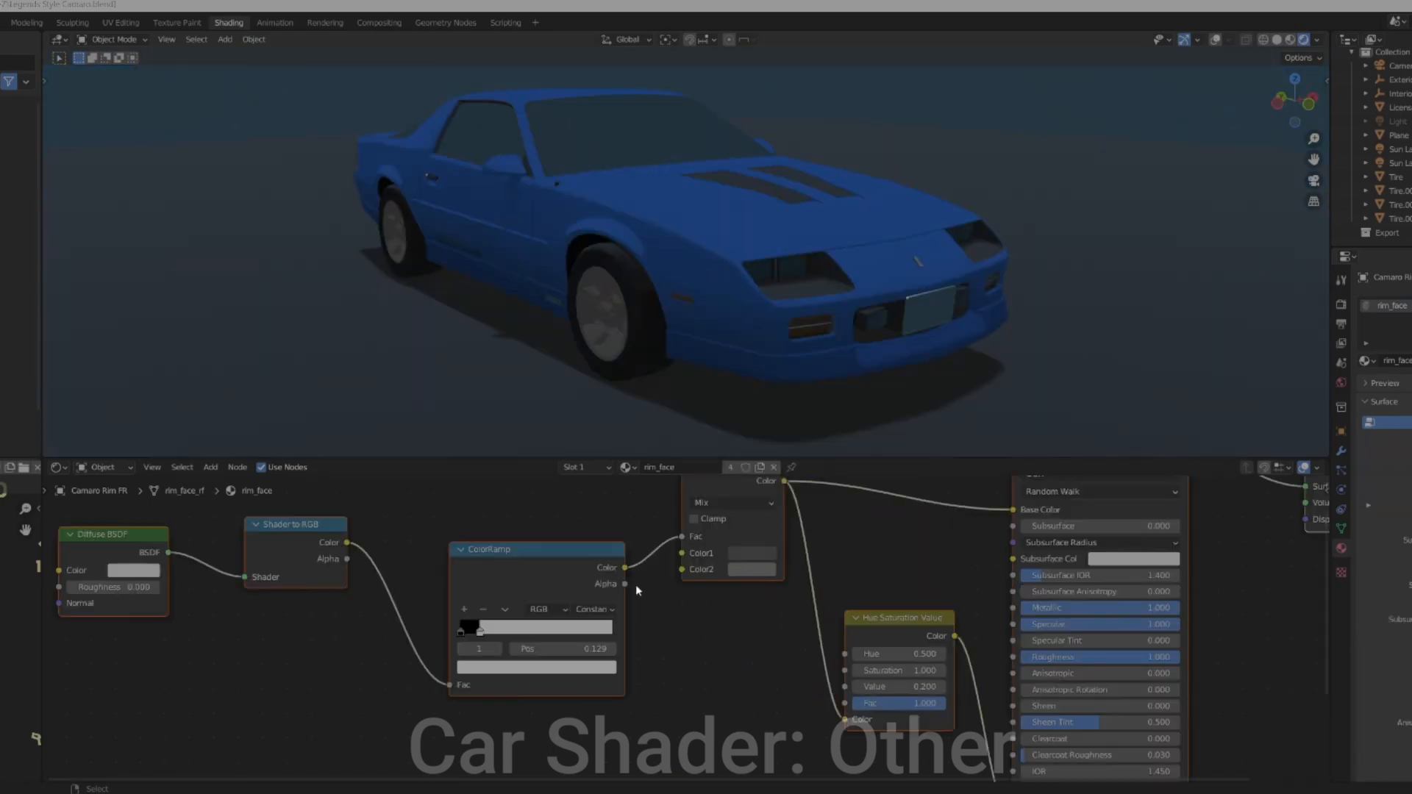
left_click(757, 570)
left_click_drag(776, 541, 795, 540)
middle_click_drag(577, 385, 683, 359)
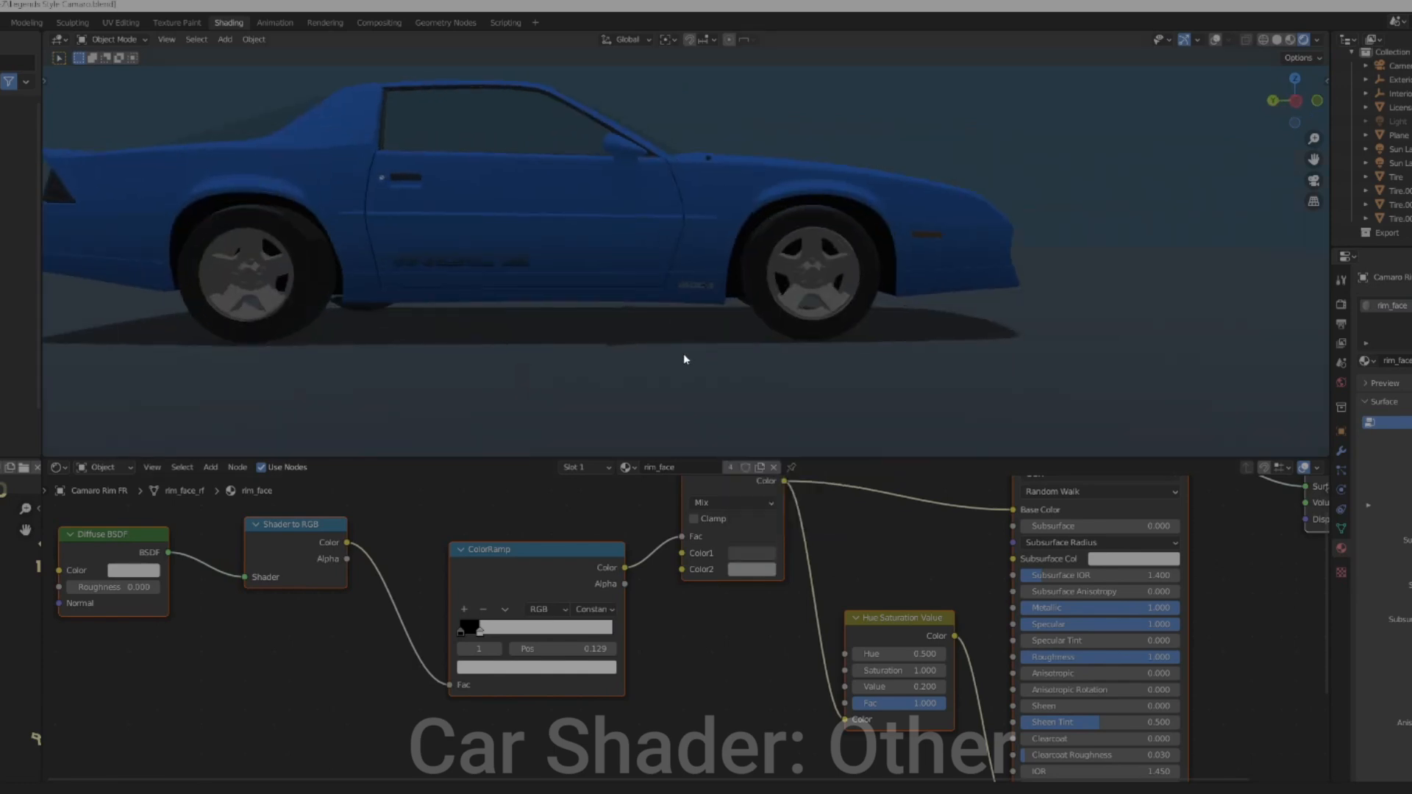
scroll(684, 359, "up", 4)
middle_click_drag(765, 478, 767, 496)
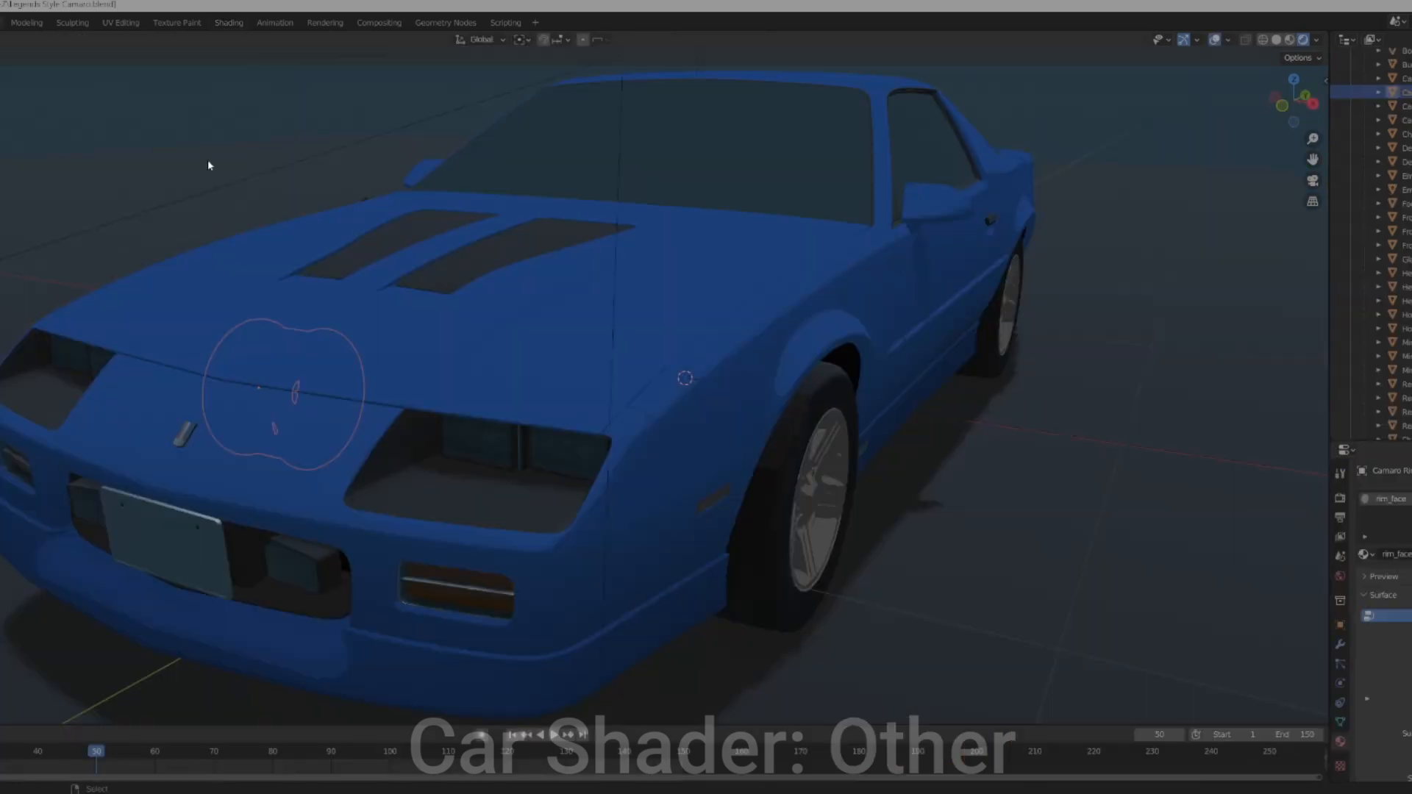
Select the Camaro's wheel rims and open their mesh in Edit Mode for UV editing
left_click(772, 504)
mouse_move(879, 505)
middle_mouse_down()
mouse_move(1094, 441)
mouse_move(1018, 409)
mouse_move(708, 493)
middle_mouse_up()
left_click(709, 493)
left_click(58, 393, "shift")
key("Tab")
middle_click_drag(520, 463, 494, 406)
scroll(494, 406, "up", 2)
left_click(122, 25)
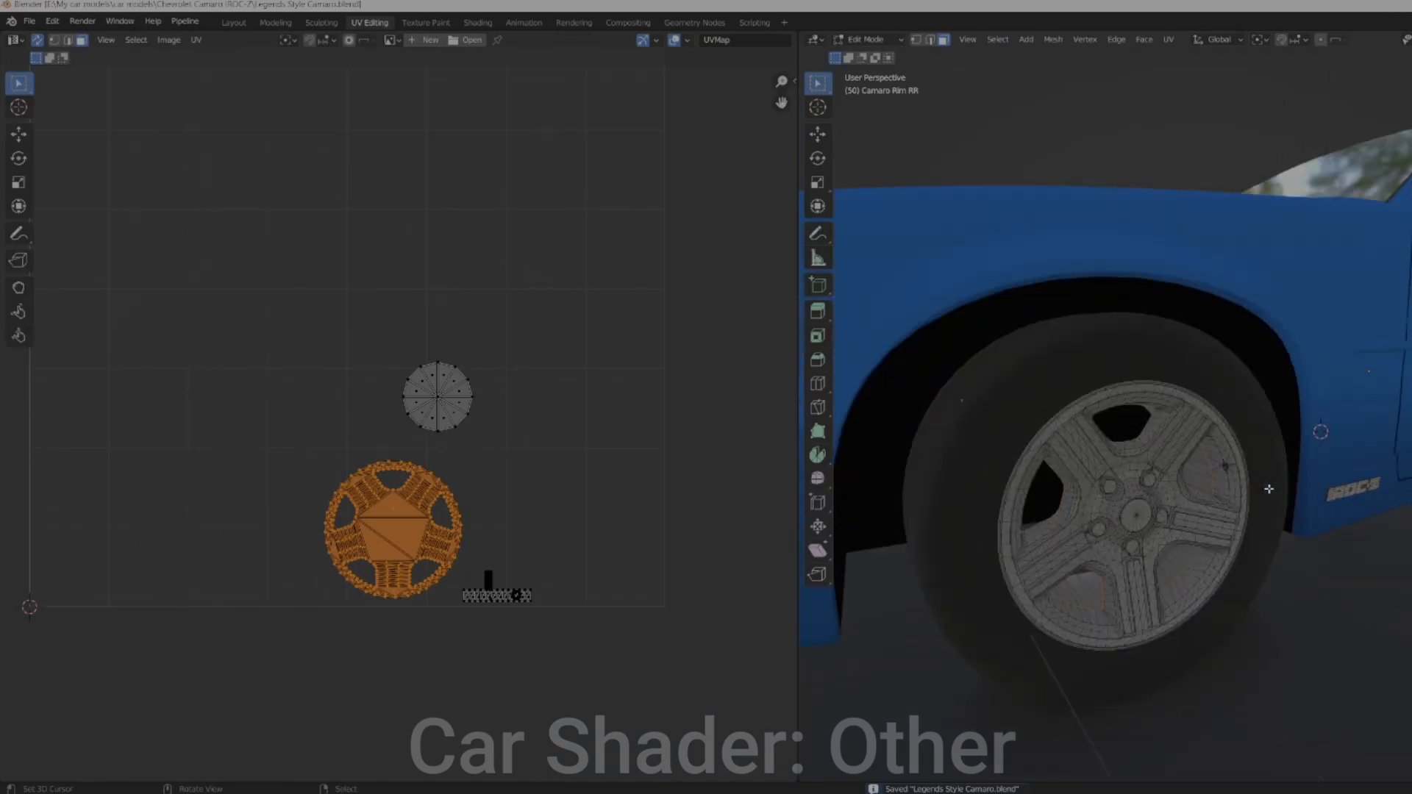
Show the 3D view in Rendered shading and toggle UV Sync Selection for the rim's unwrapped faces
scroll(1268, 488, "up", 3)
key("z")
left_click(1280, 399)
scroll(437, 441, "down", 1)
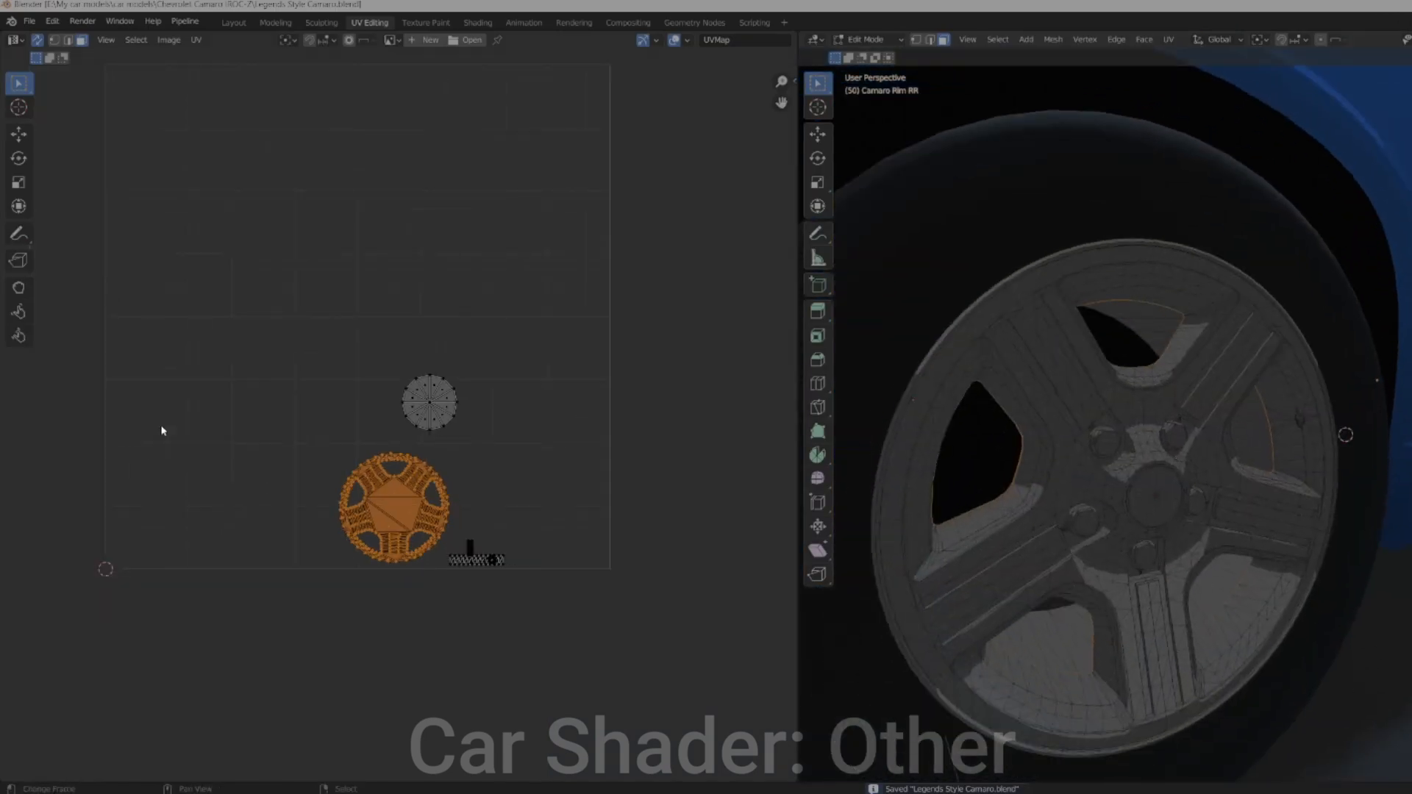
left_click(37, 42)
left_click(37, 42)
scroll(132, 586, "up", 2)
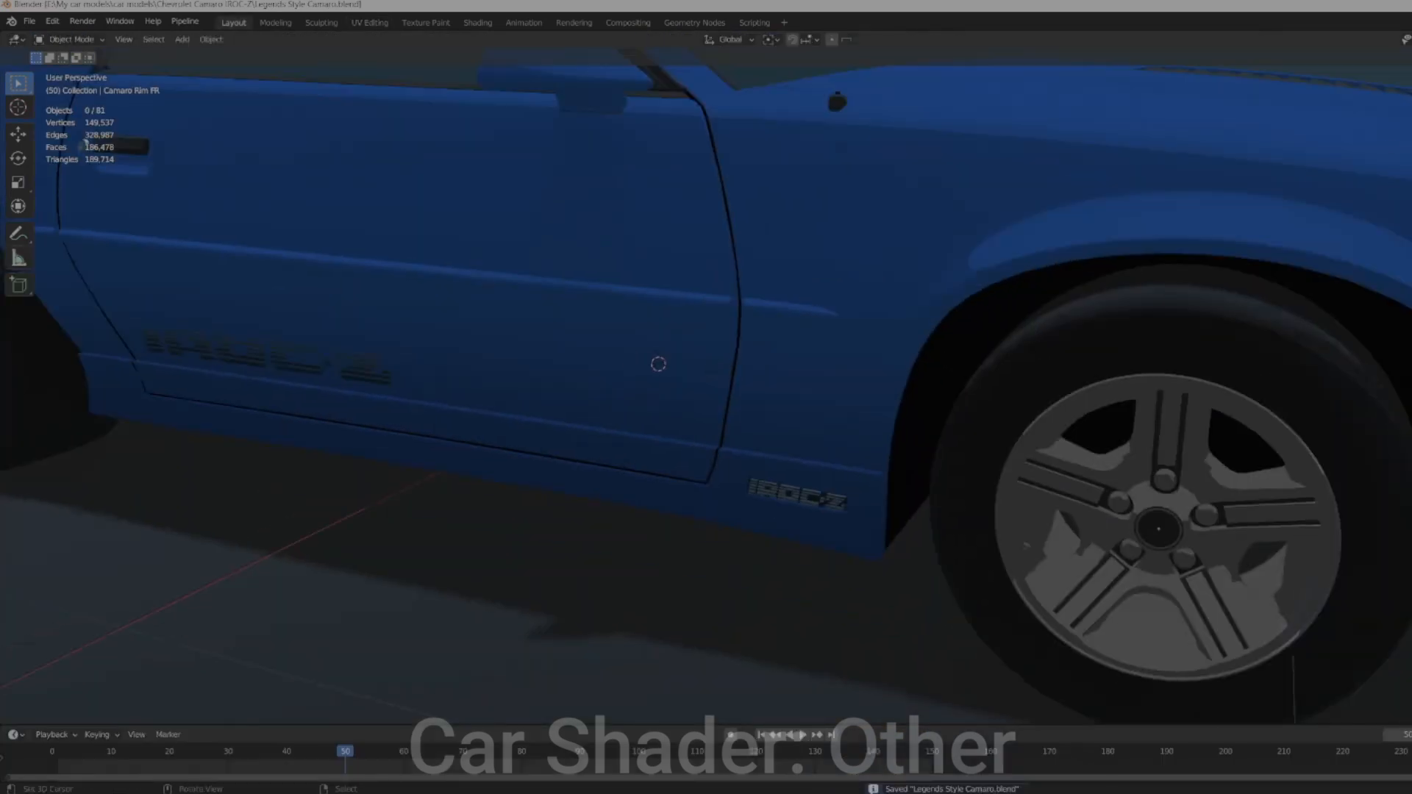
Examine the shaded rims up close from several angles, along with the car's side and front end
middle_click_drag(1264, 306, 1249, 343)
scroll(594, 385, "down", 5)
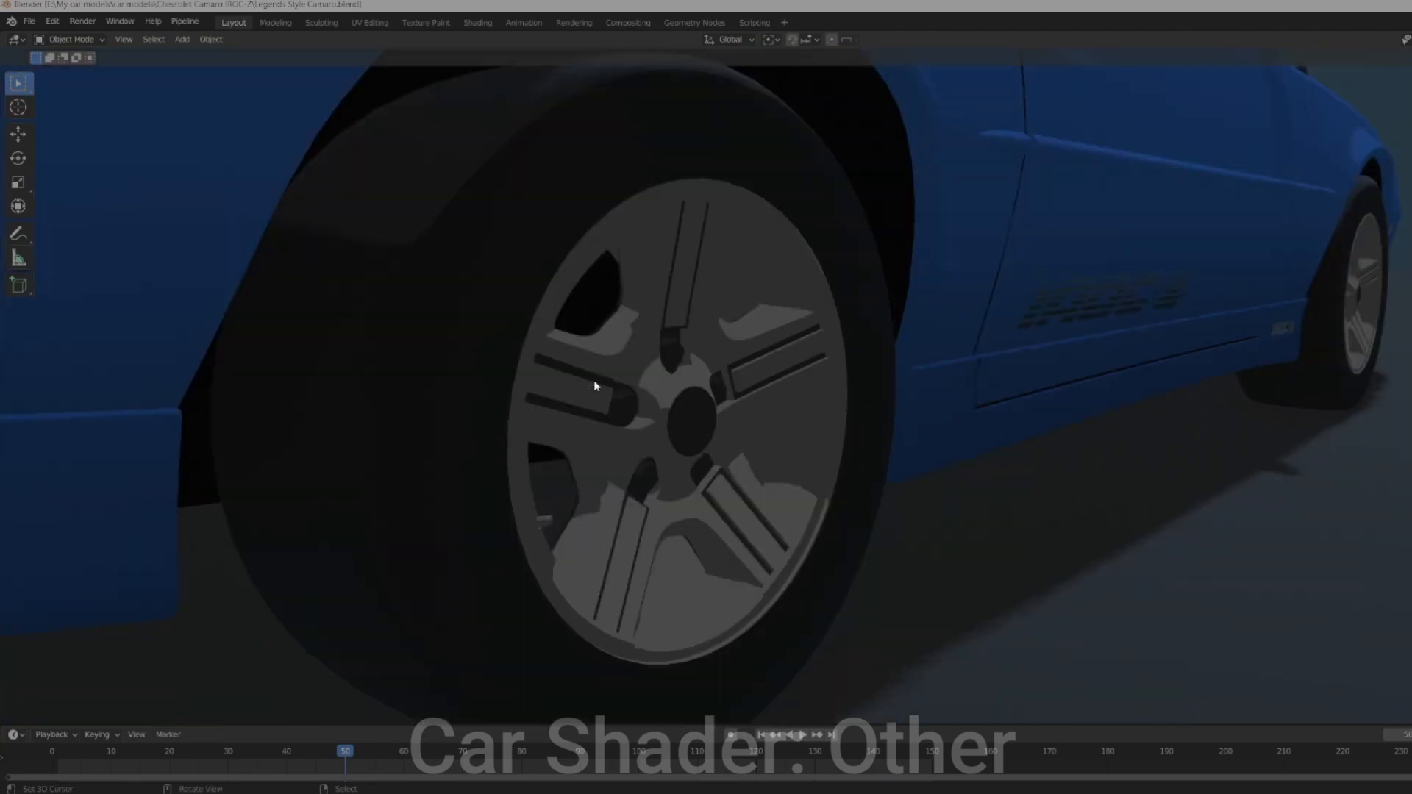
scroll(782, 426, "down", 7)
middle_click_drag(791, 432, 706, 424)
scroll(782, 421, "up", 1)
scroll(1047, 437, "up", 3)
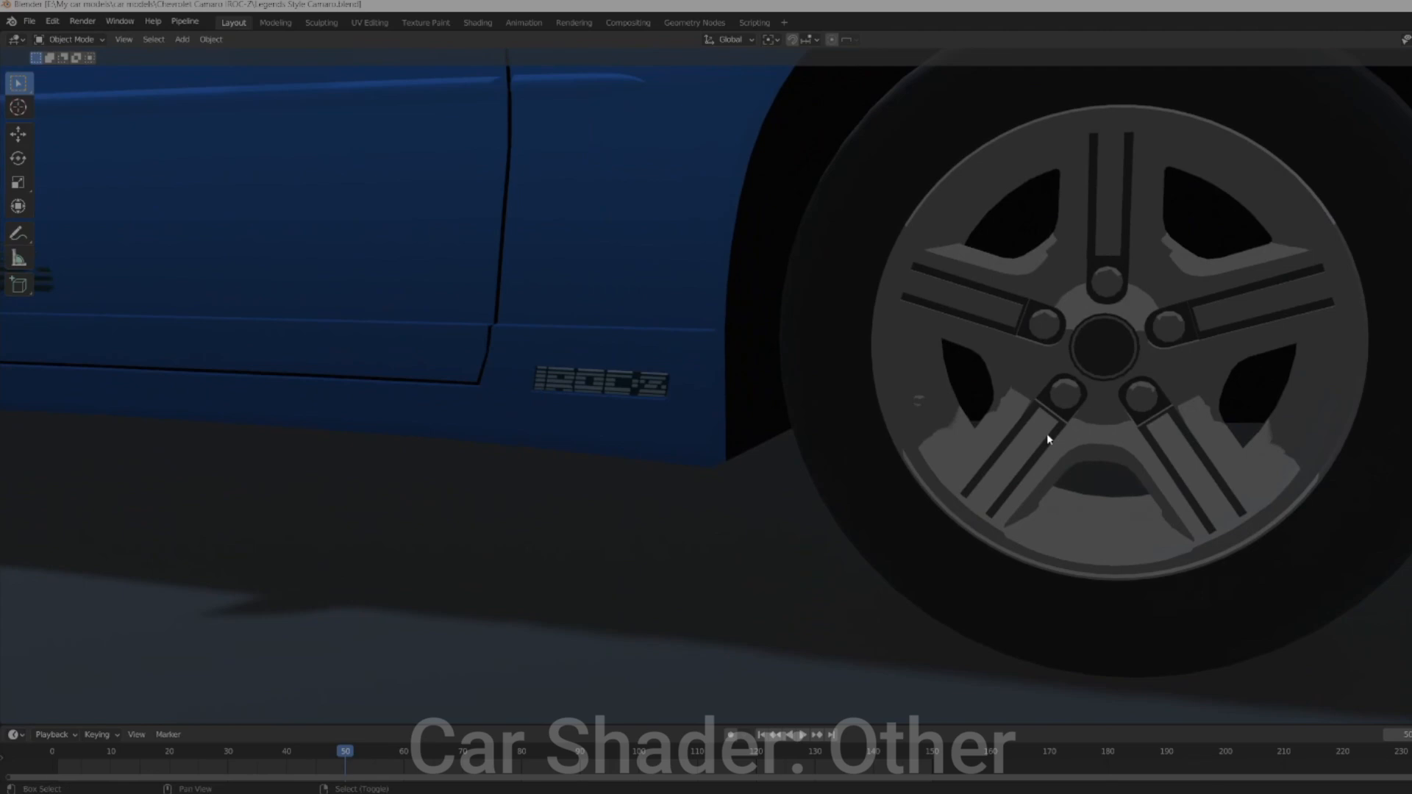
scroll(1003, 438, "up", 4)
scroll(1004, 440, "down", 9)
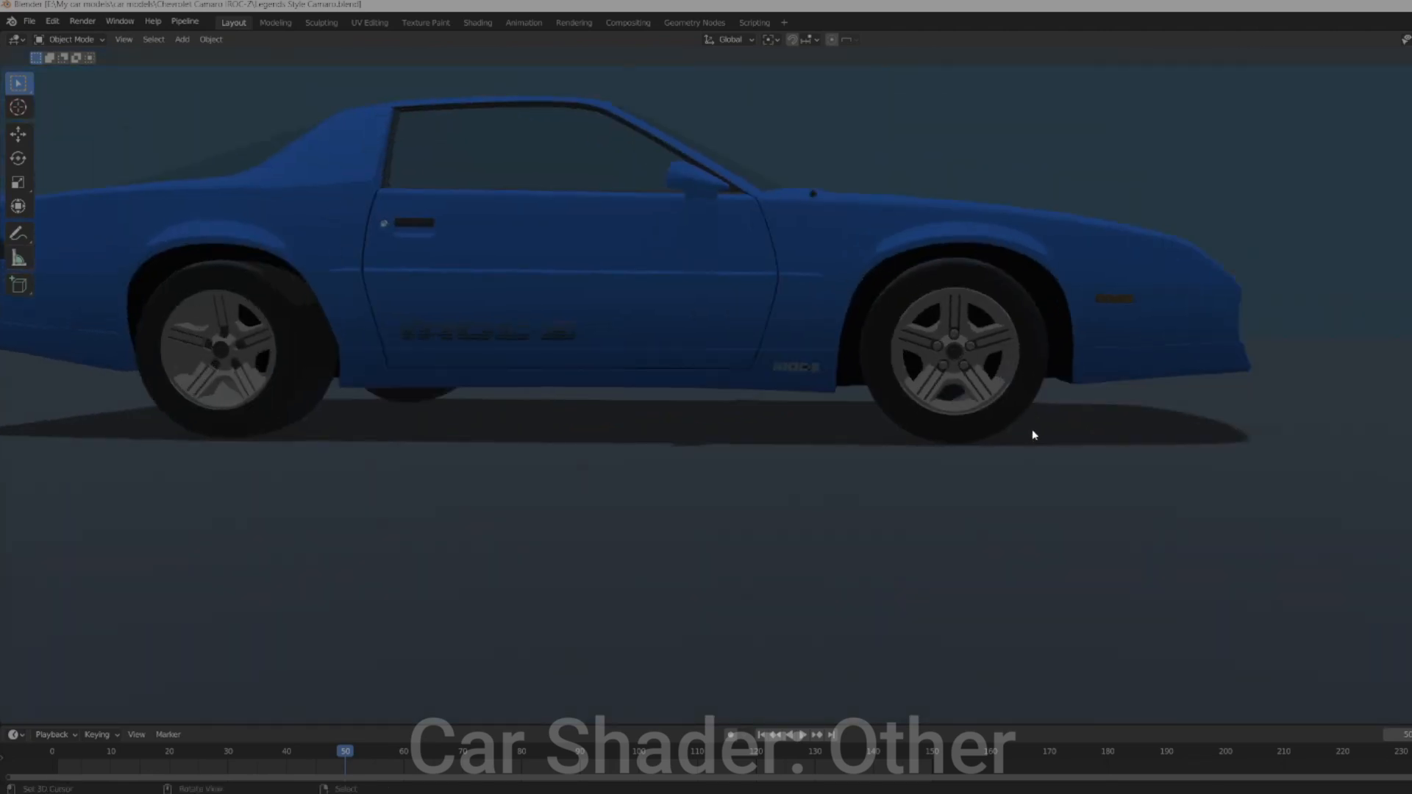
middle_click_drag(1067, 446, 743, 497)
scroll(743, 497, "up", 4)
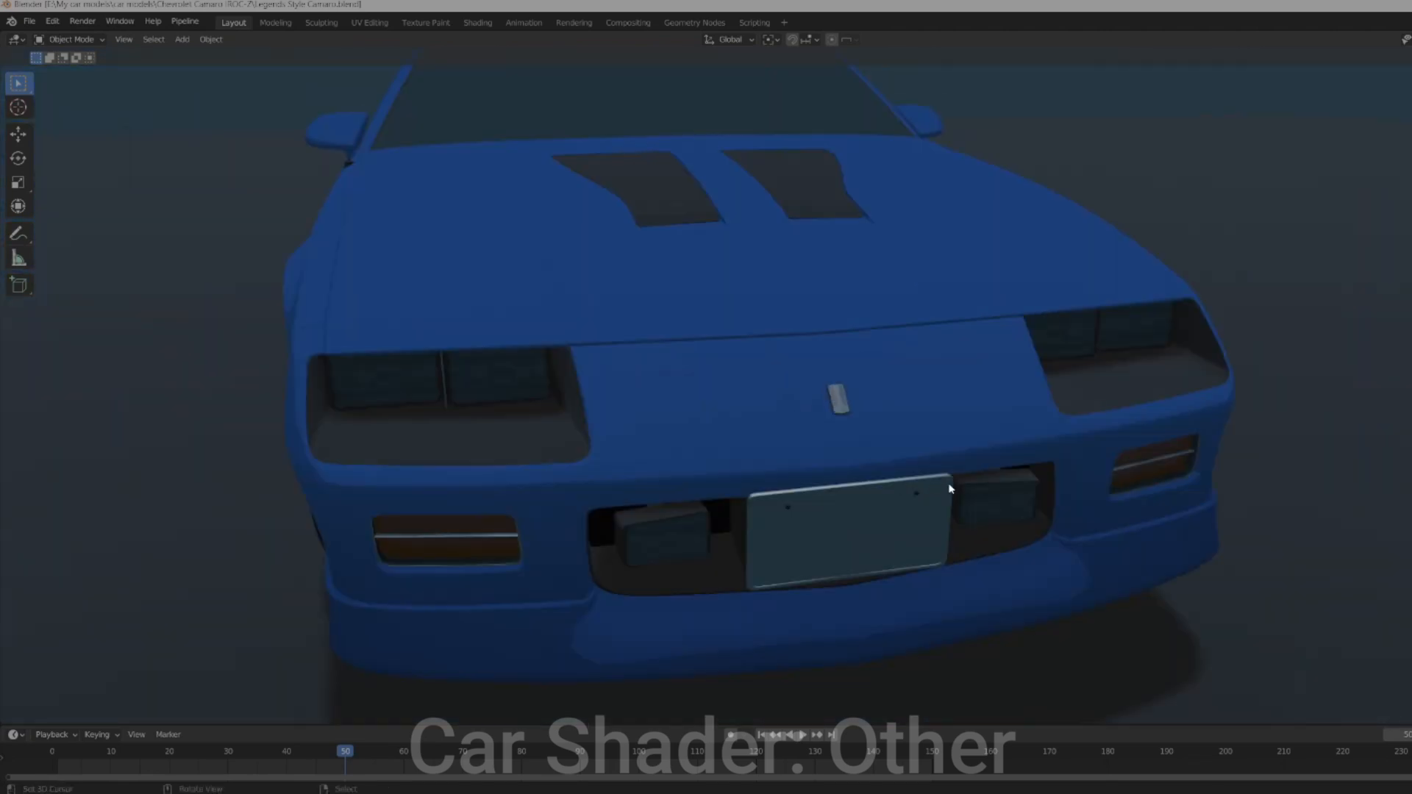
scroll(983, 489, "down", 2)
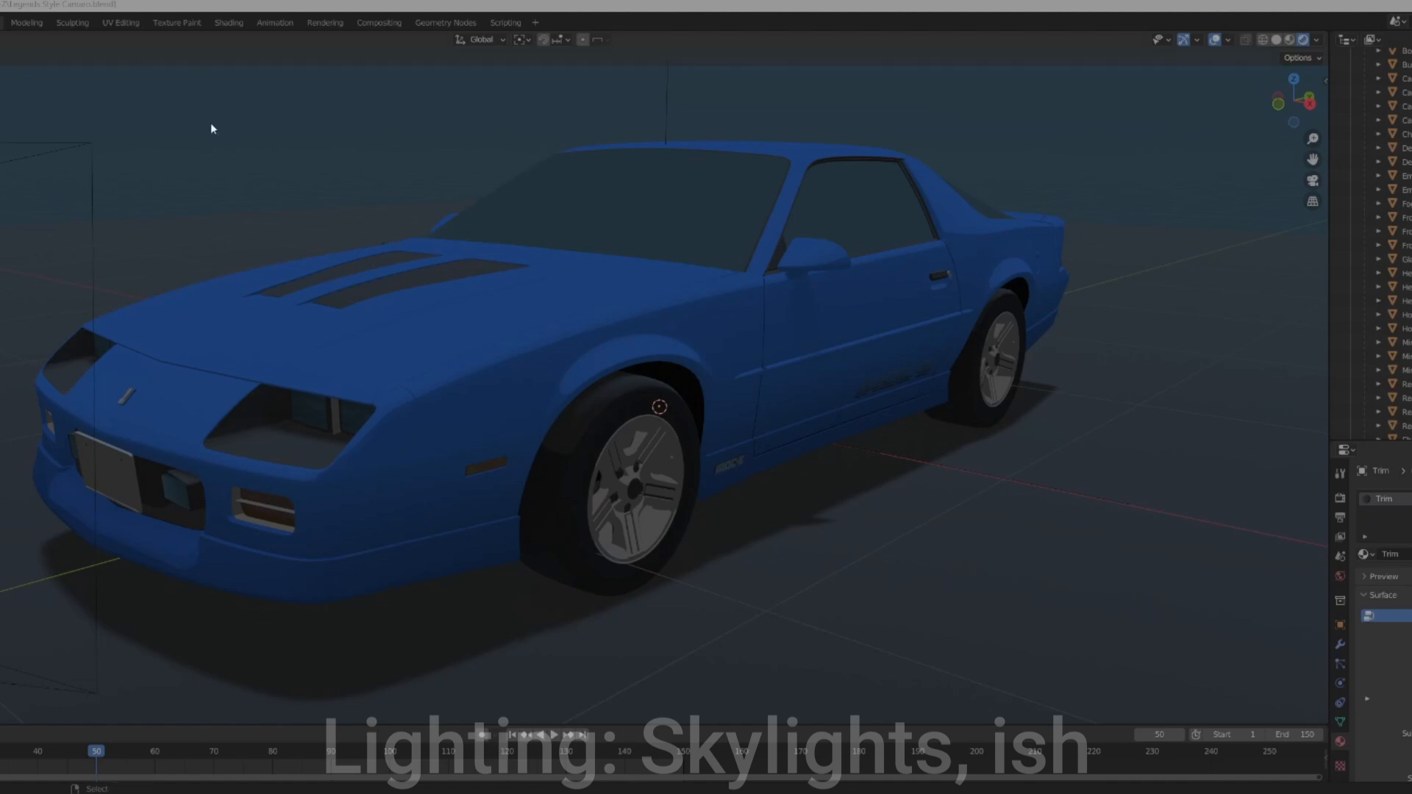
Bring up the Camaro scene's World shader nodes and delete all of them
left_click(229, 23)
left_click(135, 473)
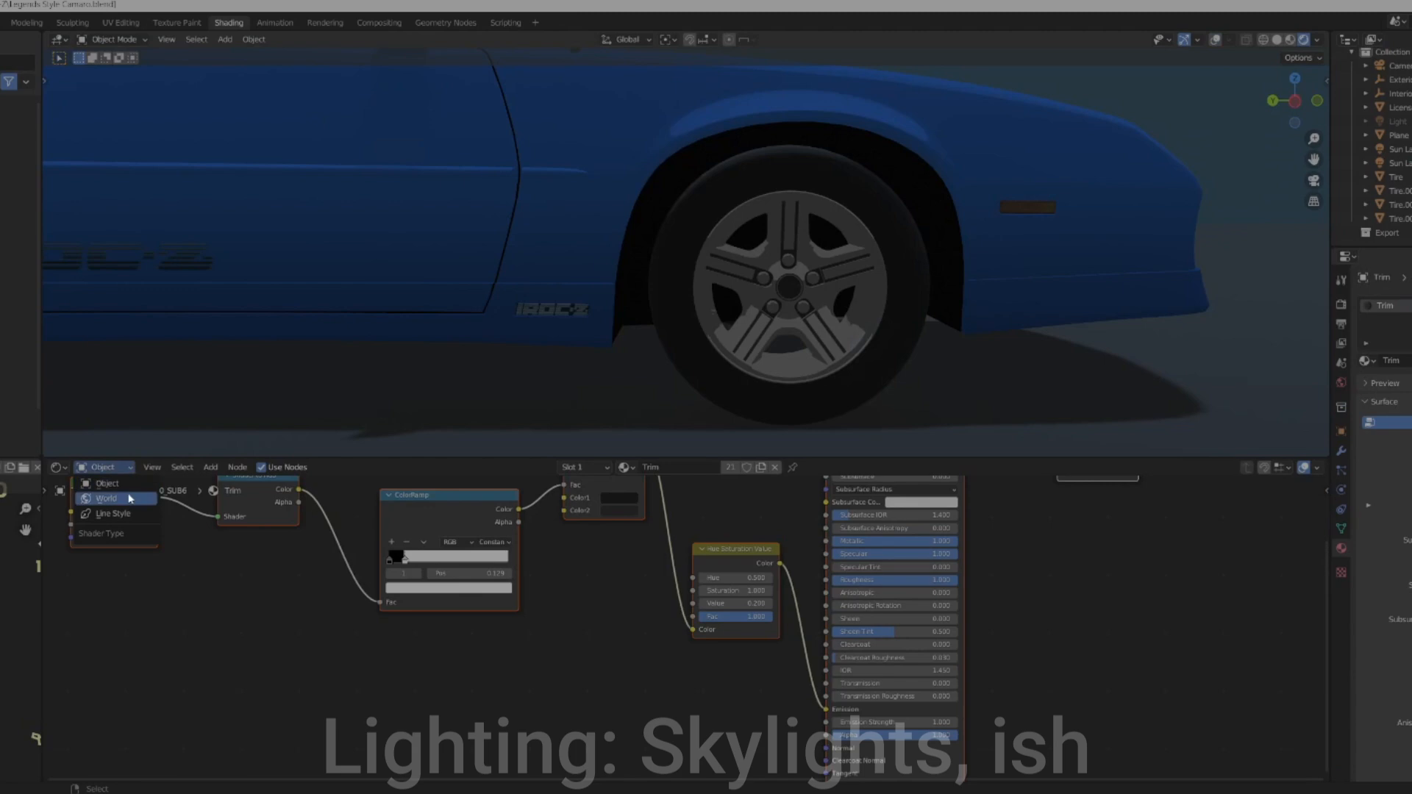
left_click(110, 499)
scroll(846, 295, "down", 8)
middle_click_drag(846, 294, 743, 317)
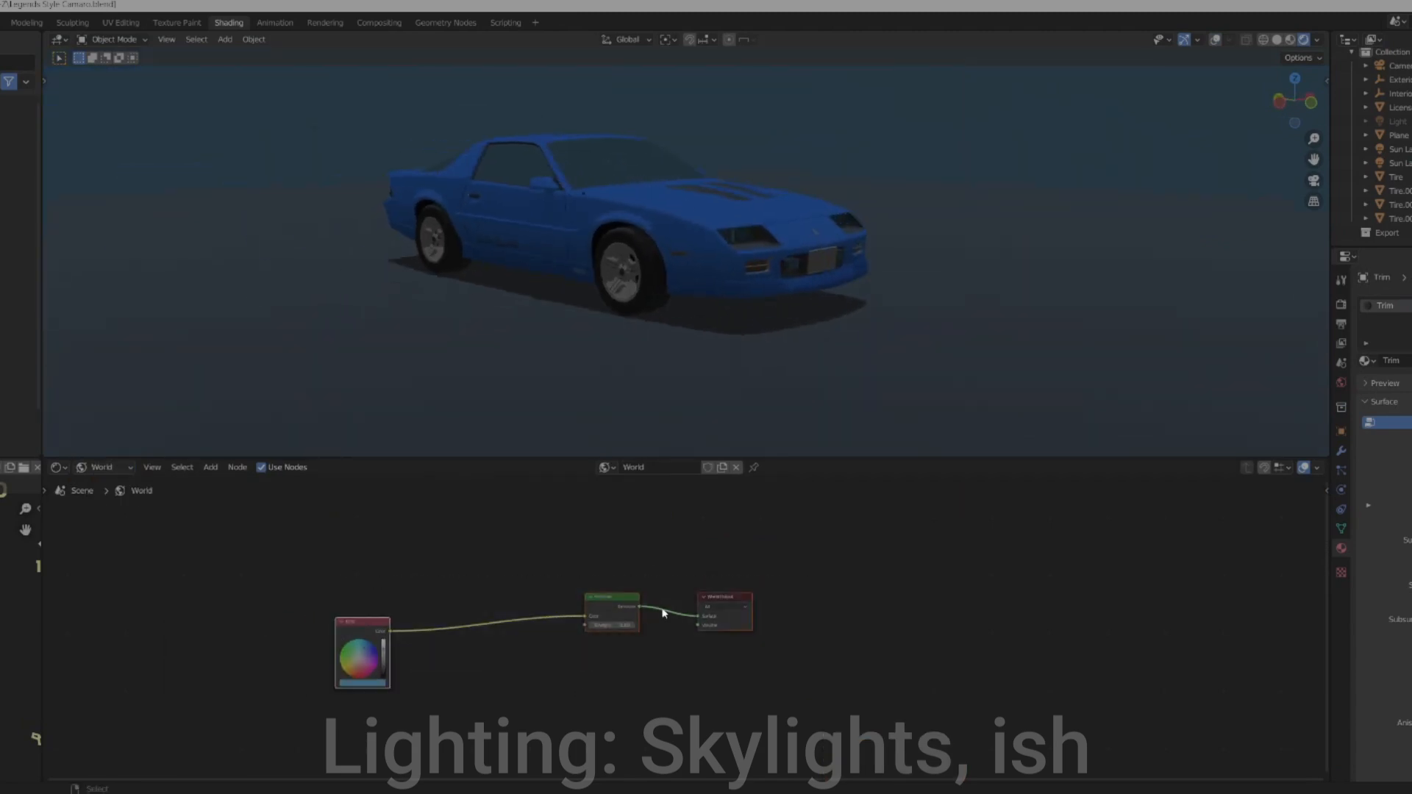
key("x")
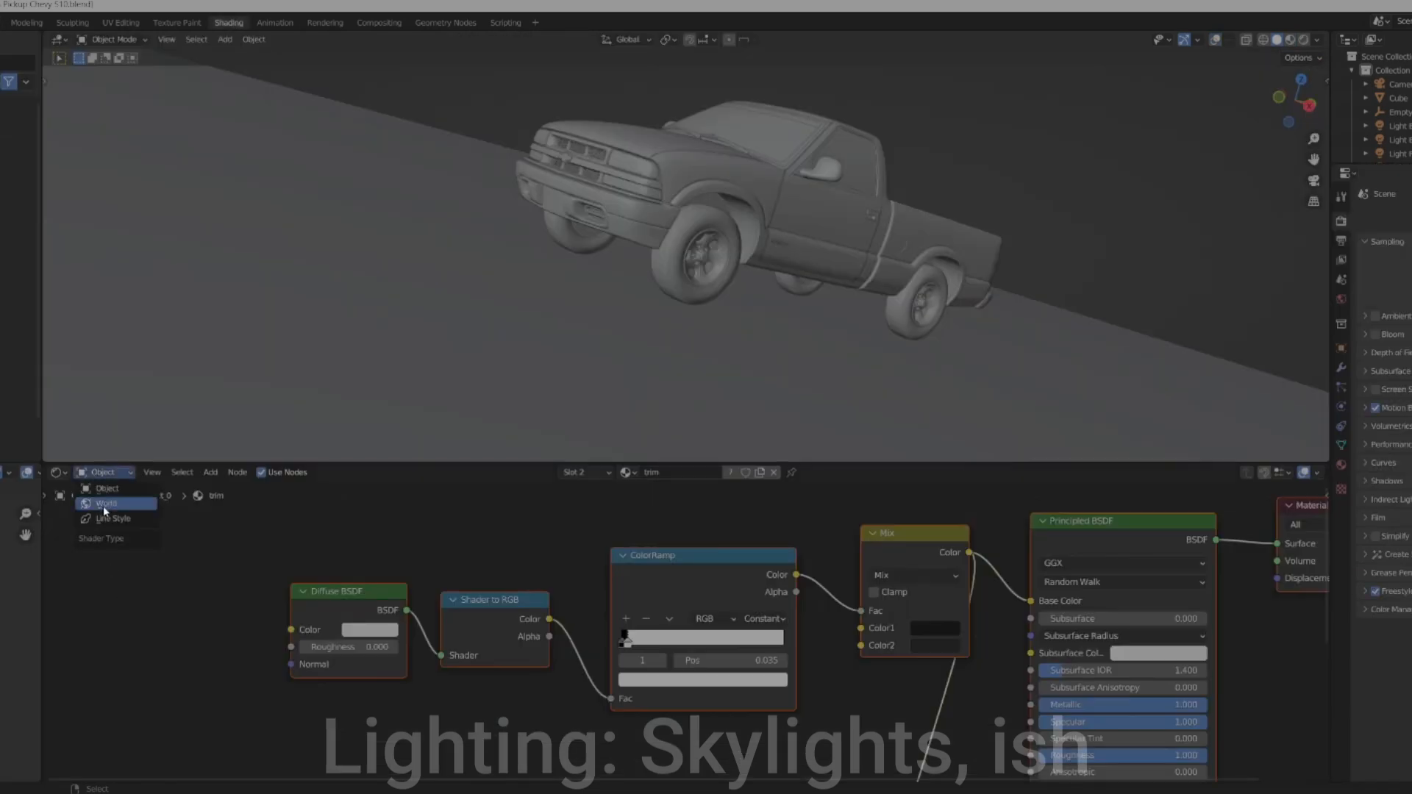
Display the World shader in the Chevy S10 pickup file and select all its nodes for copying
left_click(103, 505)
scroll(736, 618, "down", 5)
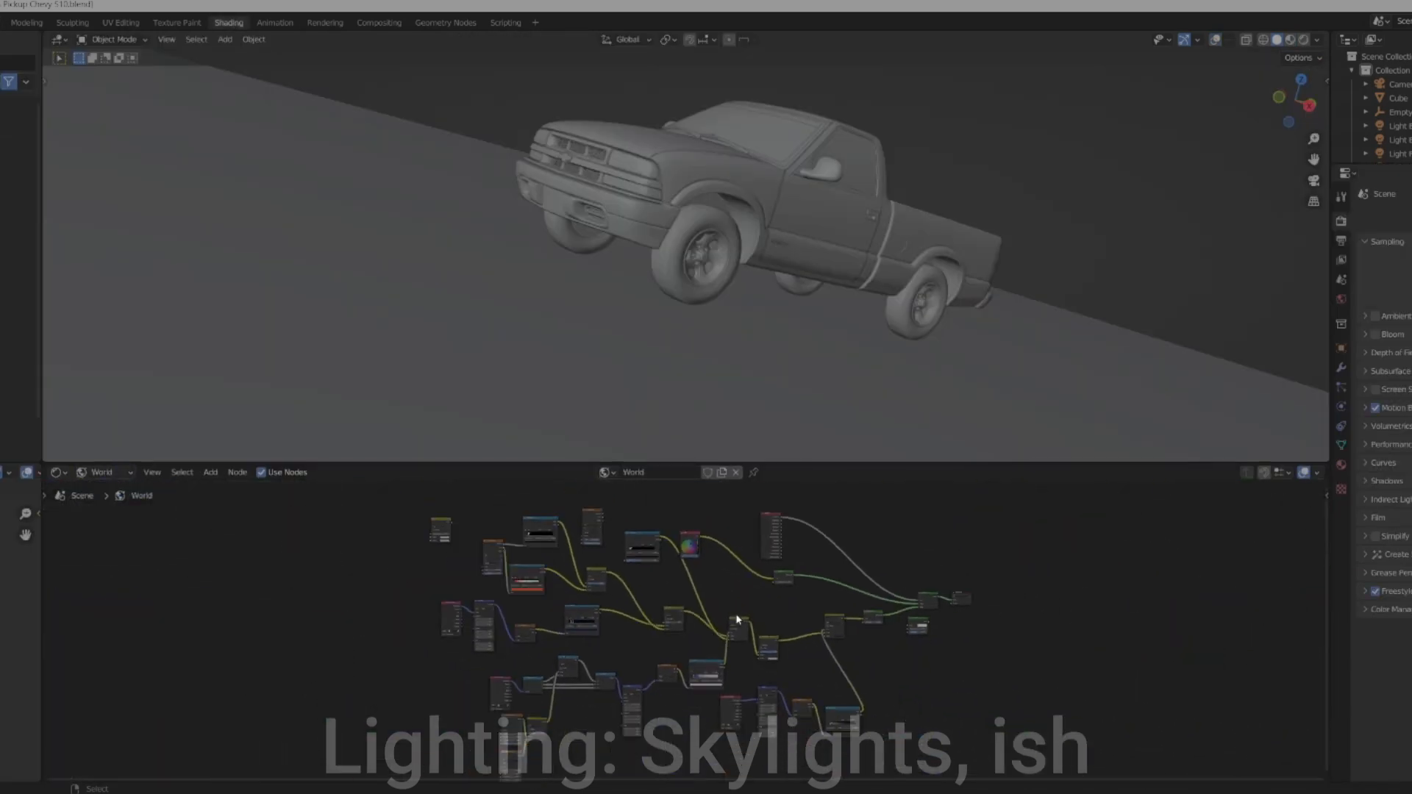
scroll(737, 620, "down", 1)
left_click_drag(956, 758, 423, 544)
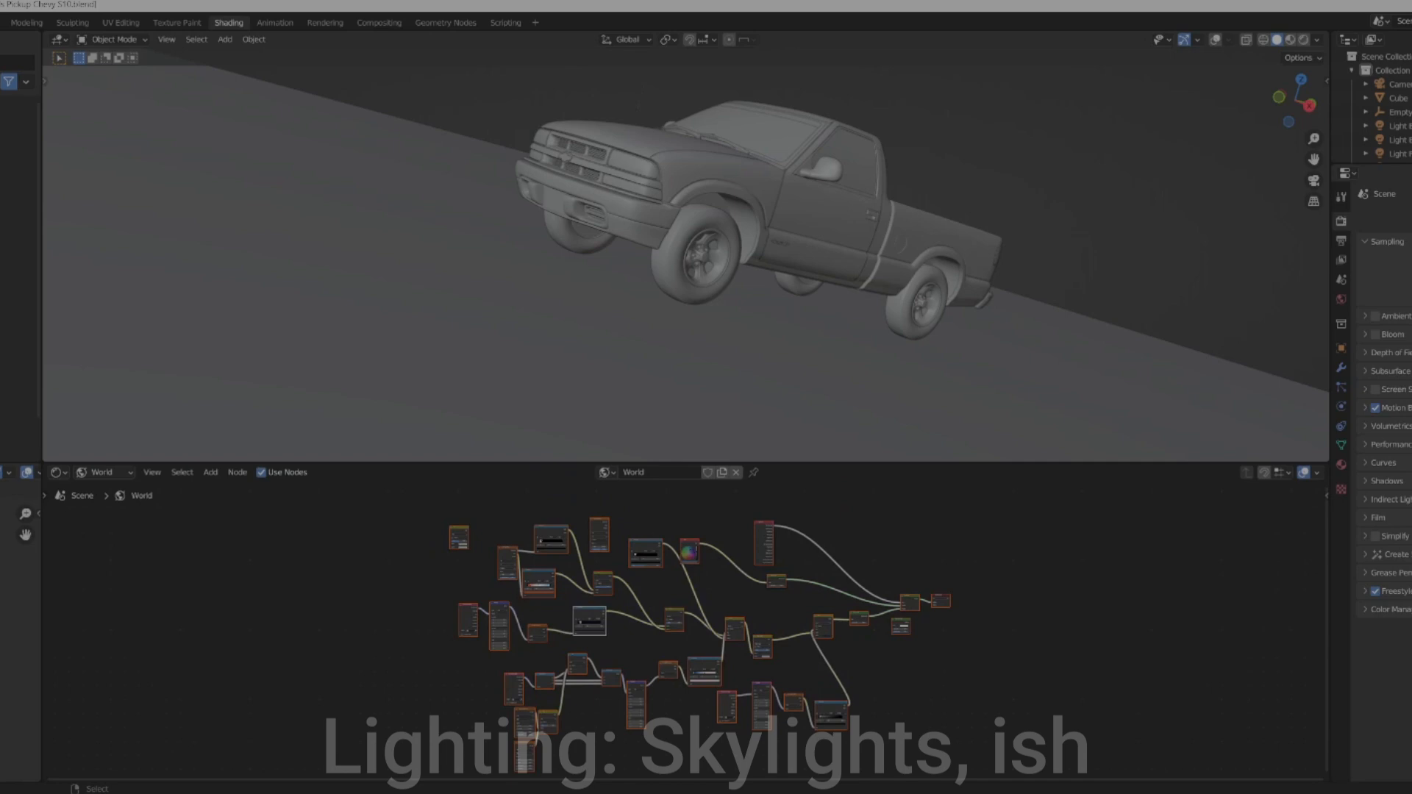
Switch back to the Camaro file, paste the copied nodes into its World shader, and show the car in Rendered shading
left_click(20, 78)
left_click(729, 431)
left_click(121, 470)
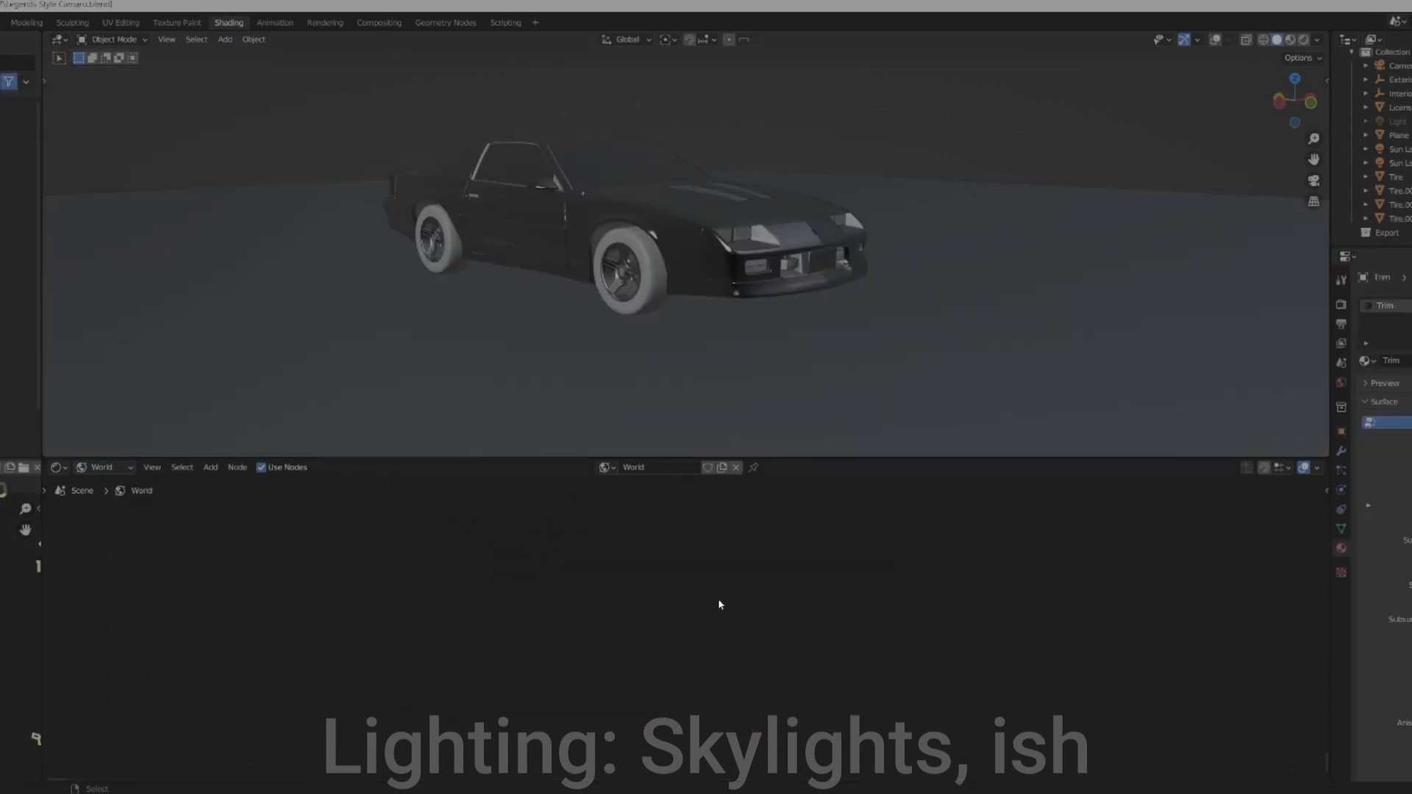
key("Home")
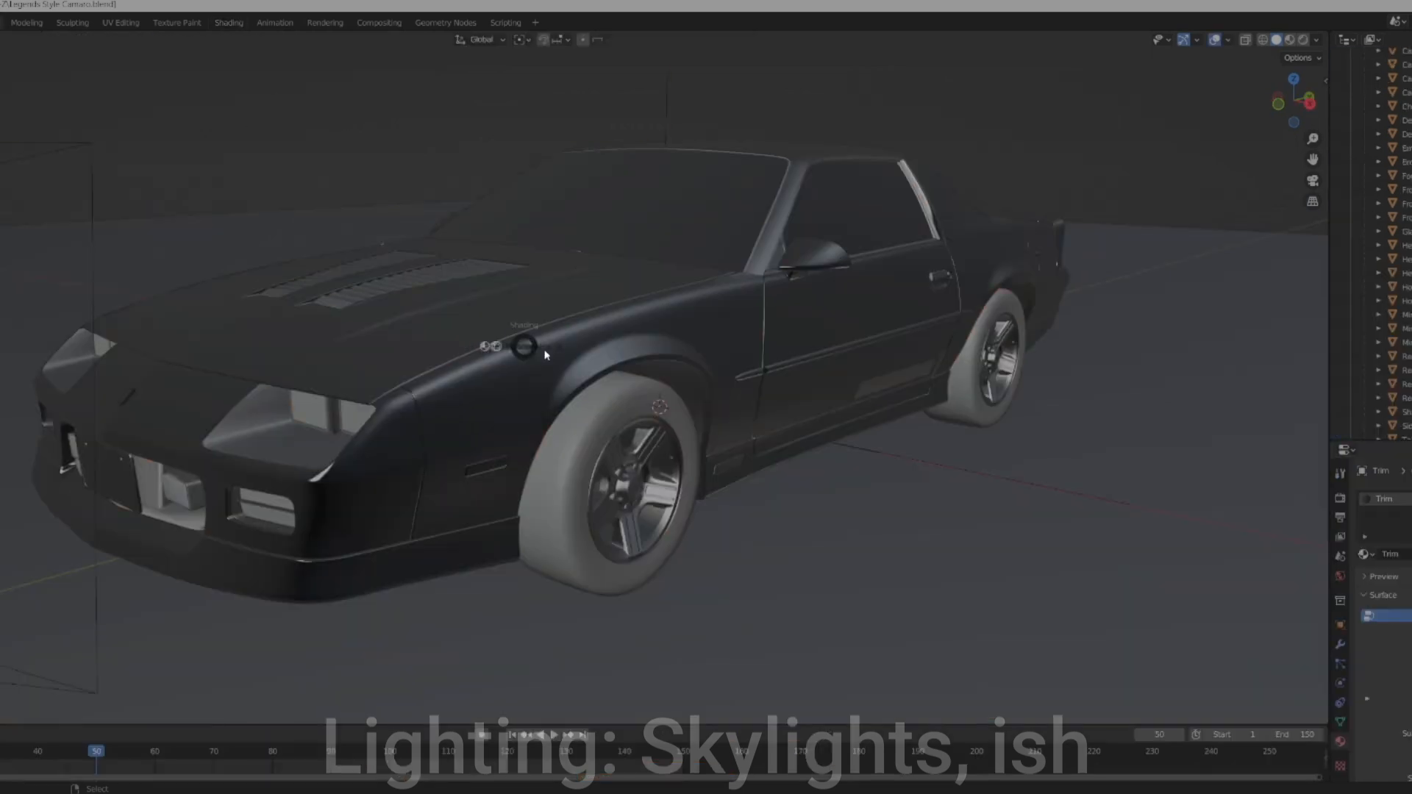
key("z")
left_click(618, 235)
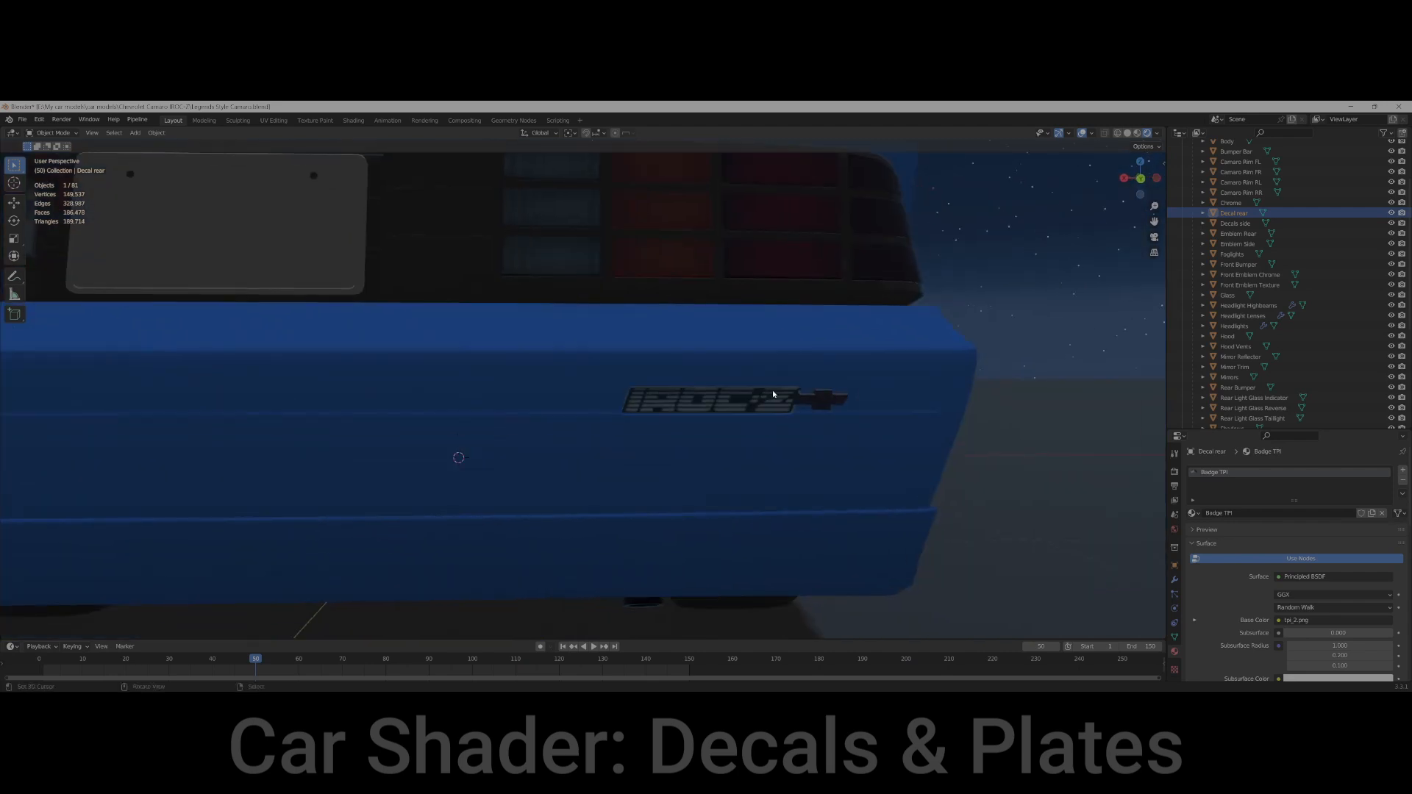
Select the IROC-Z emblem on the rear bumper and bring up its Badge Iroc Rear object material nodes in Rendered shading
left_click(773, 394)
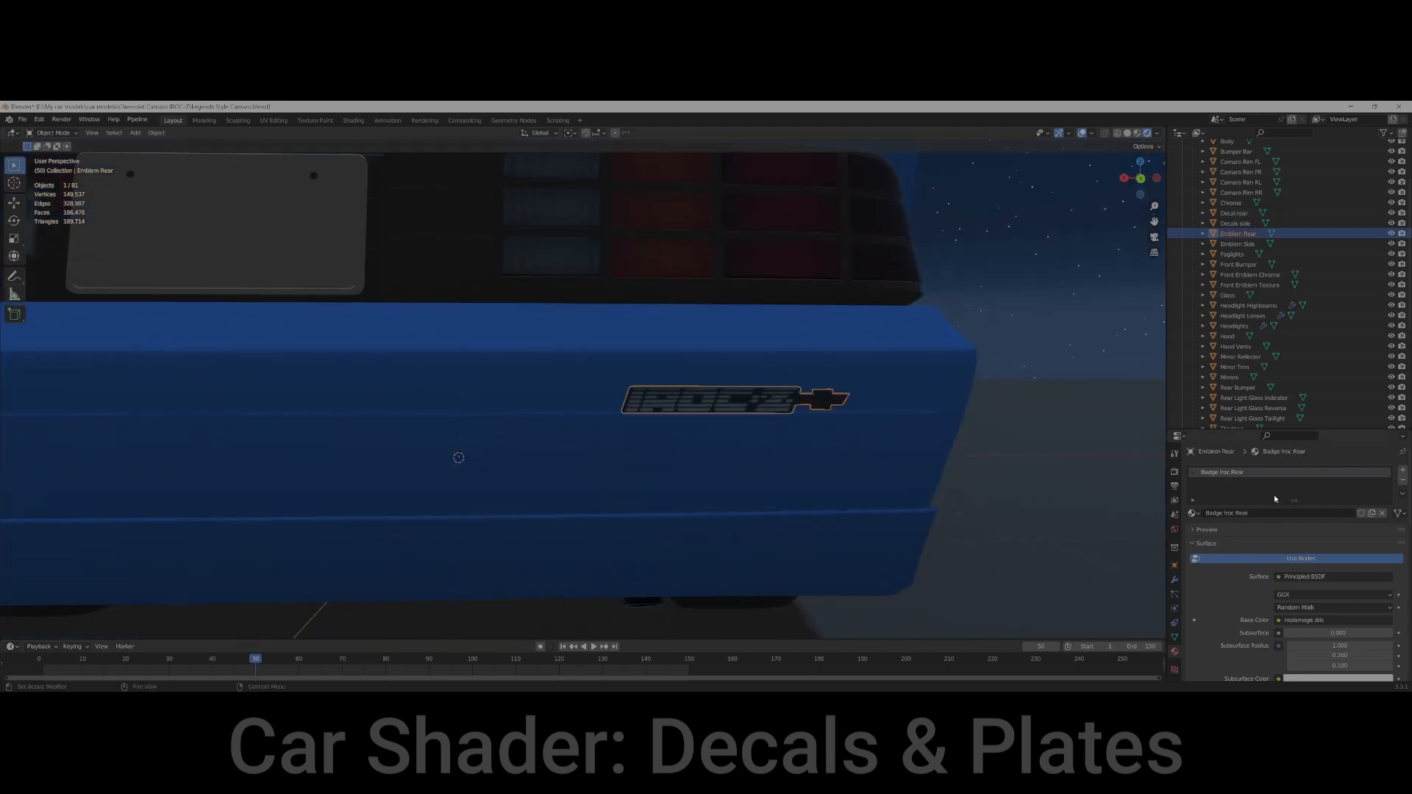
scroll(1298, 536, "down", 5)
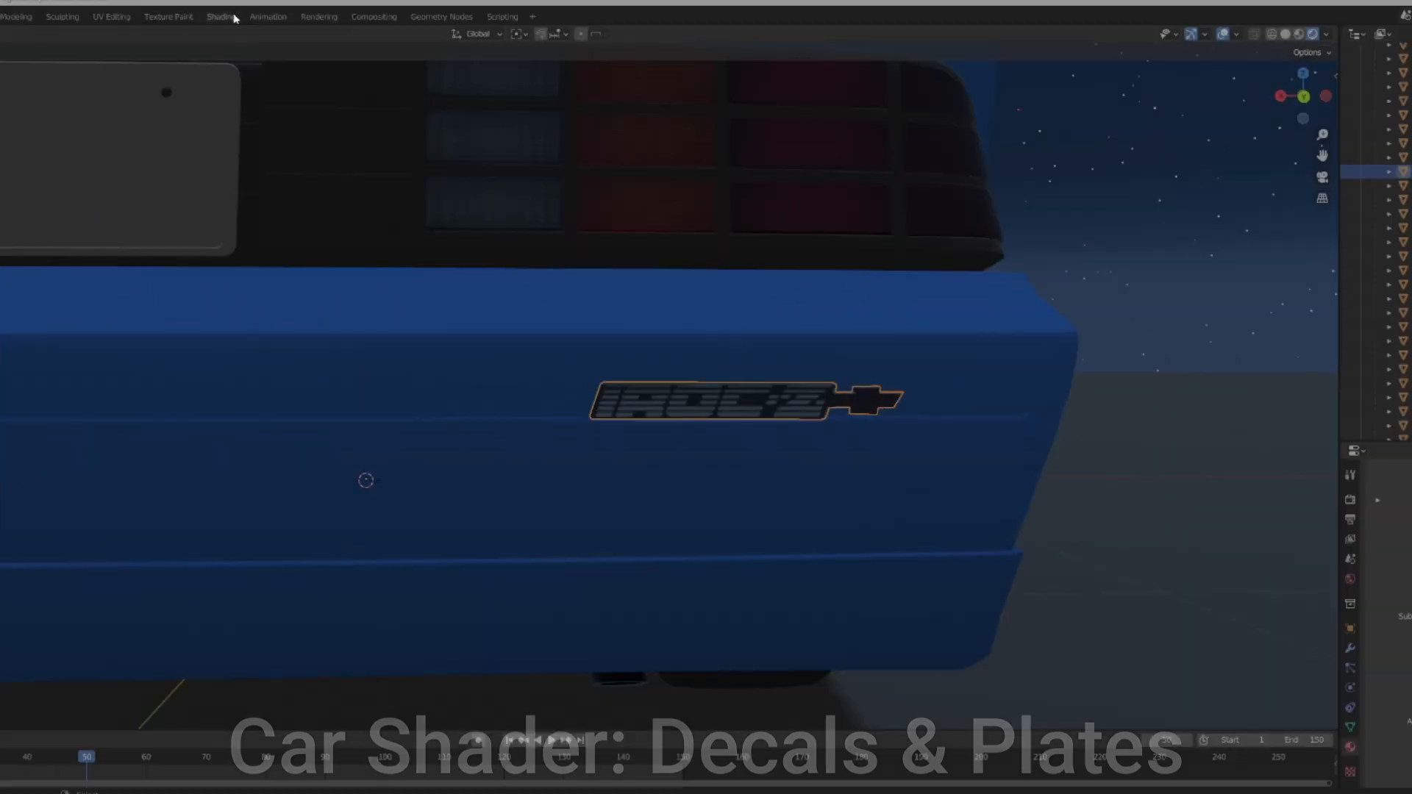
left_click(230, 17)
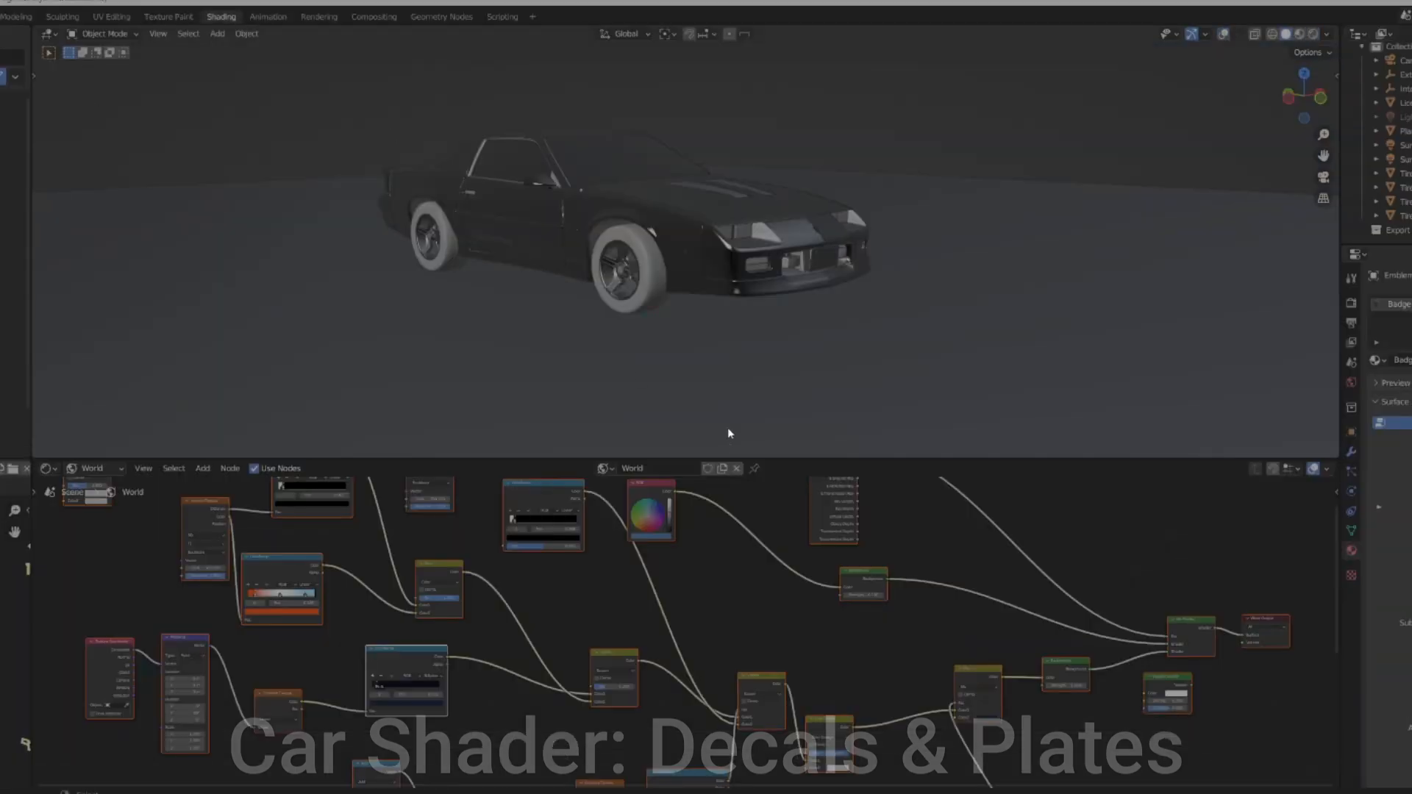
left_click(99, 472)
left_click(101, 486)
key("z")
scroll(696, 544, "up", 1)
Connect the emblem image texture's Color output to the Principled BSDF's Emission, keeping the second image's Alpha linked to Alpha
left_click(579, 520)
left_click_drag(554, 490, 578, 681)
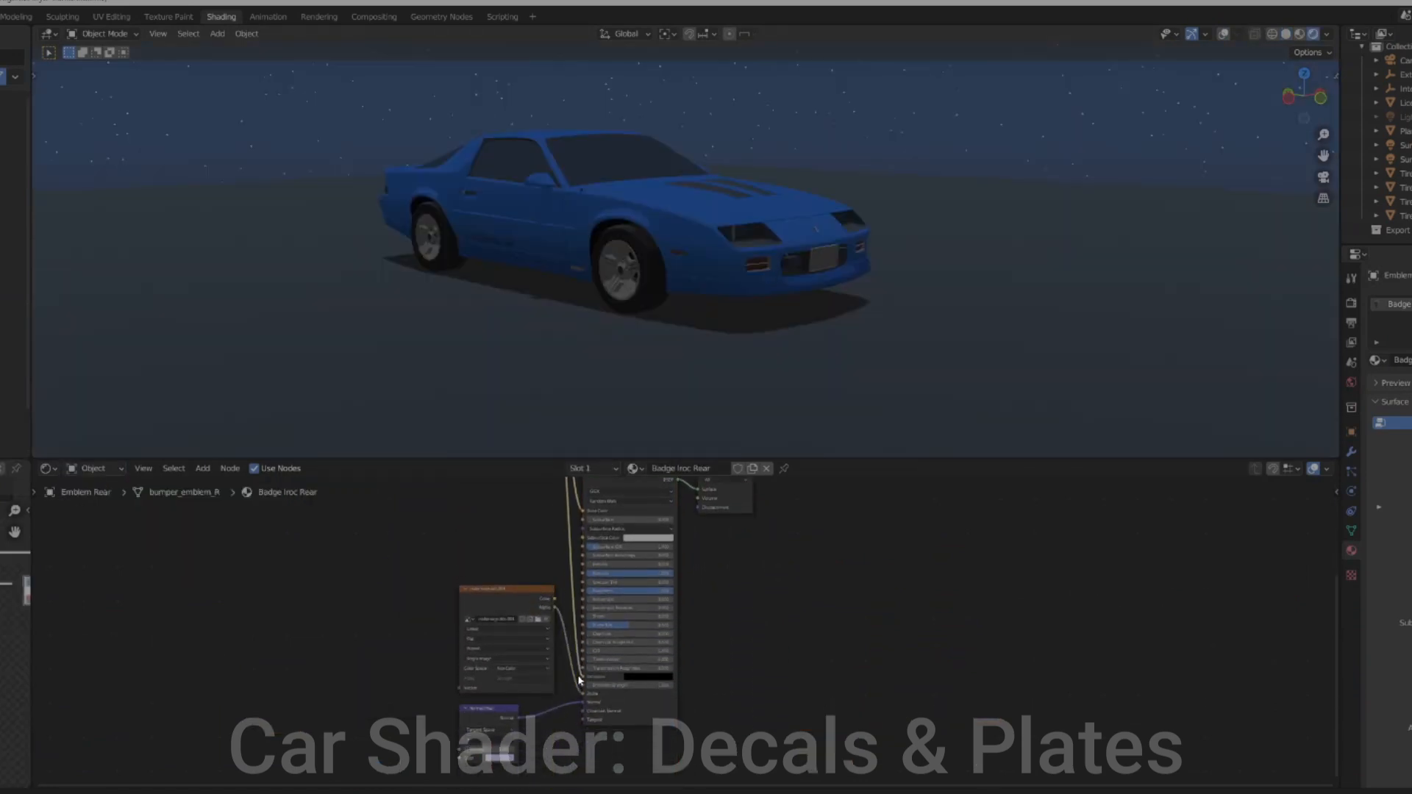
scroll(637, 361, "up", 2)
scroll(603, 387, "up", 4)
middle_click_drag(638, 362, 728, 349)
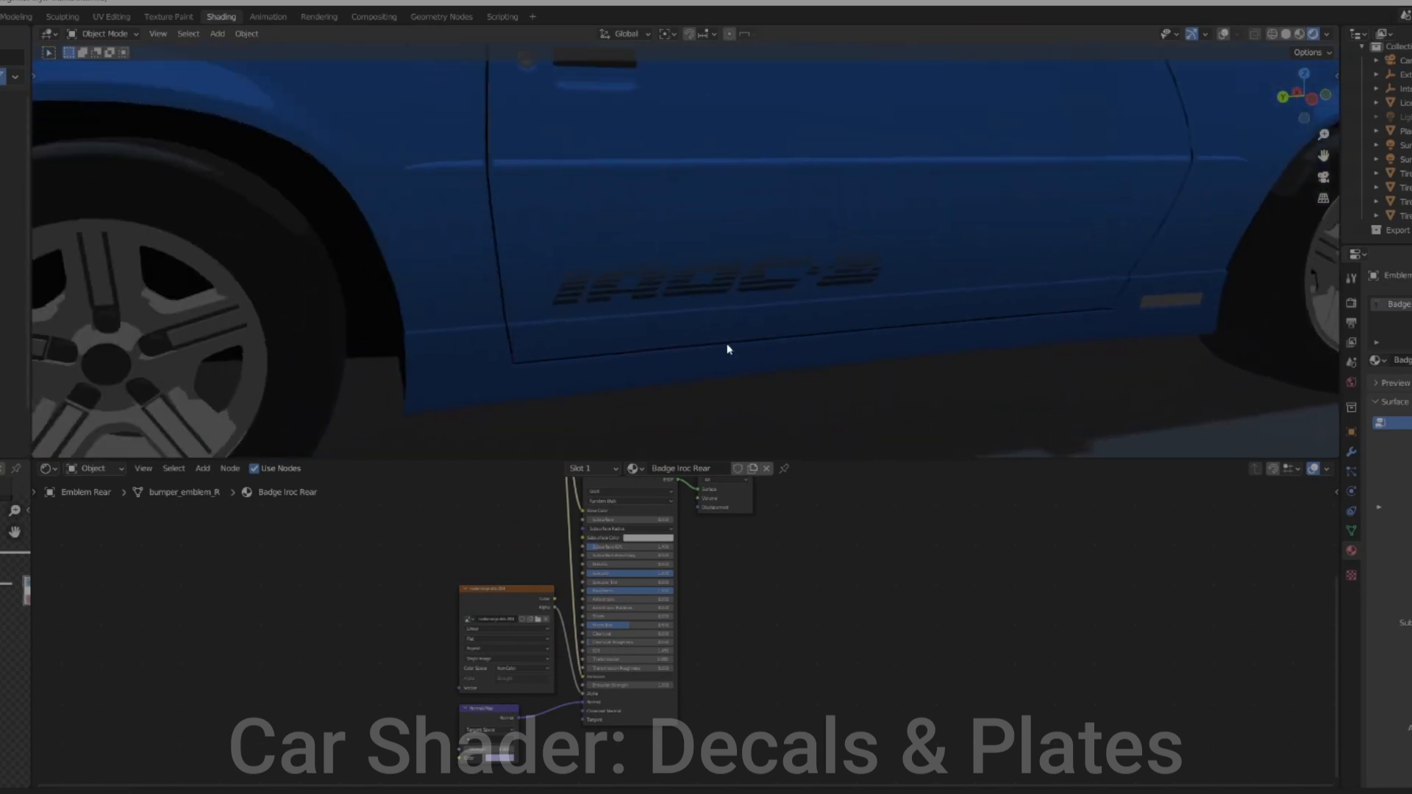
scroll(729, 349, "up", 3)
scroll(727, 611, "up", 3)
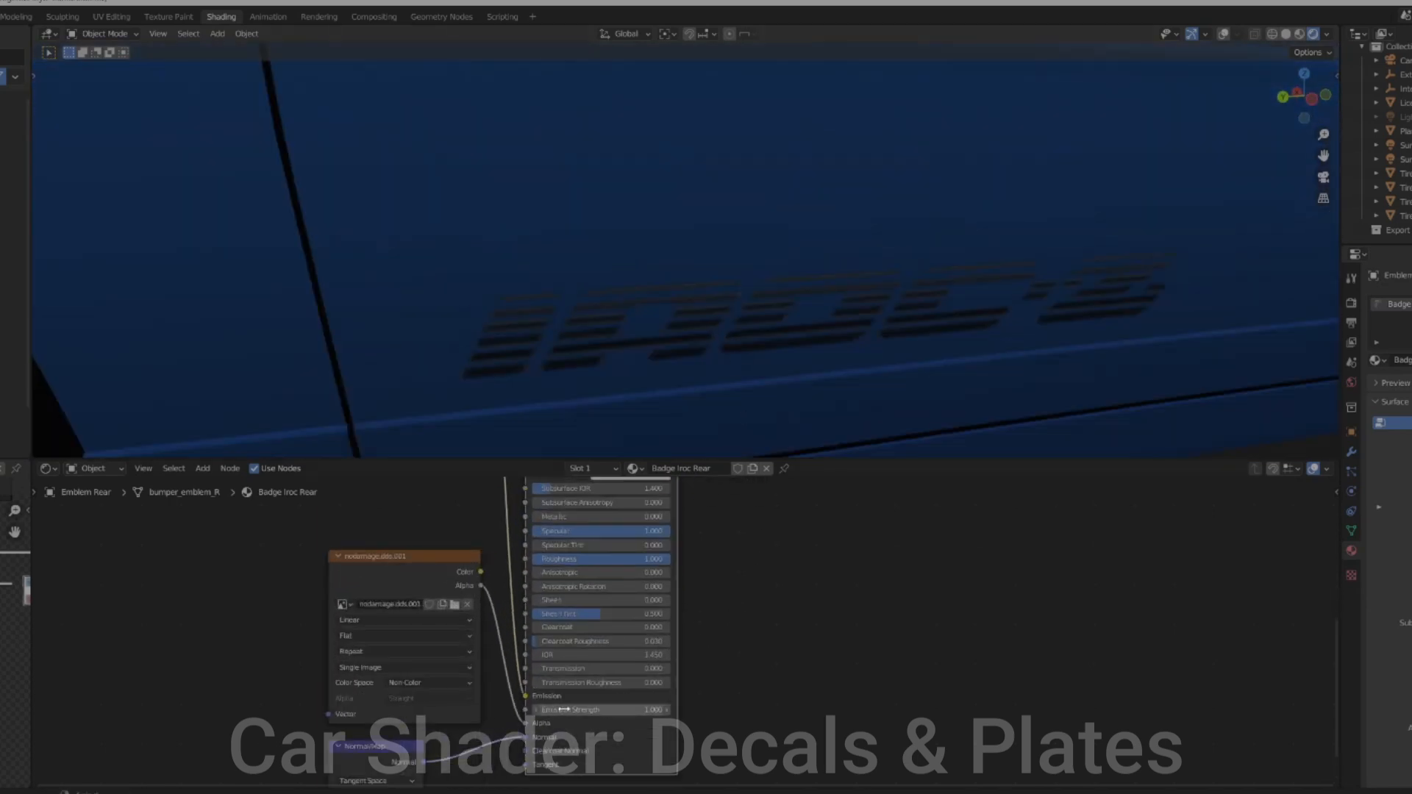
mouse_move(527, 722)
left_mouse_down()
mouse_move(526, 700)
mouse_move(526, 725)
left_mouse_up()
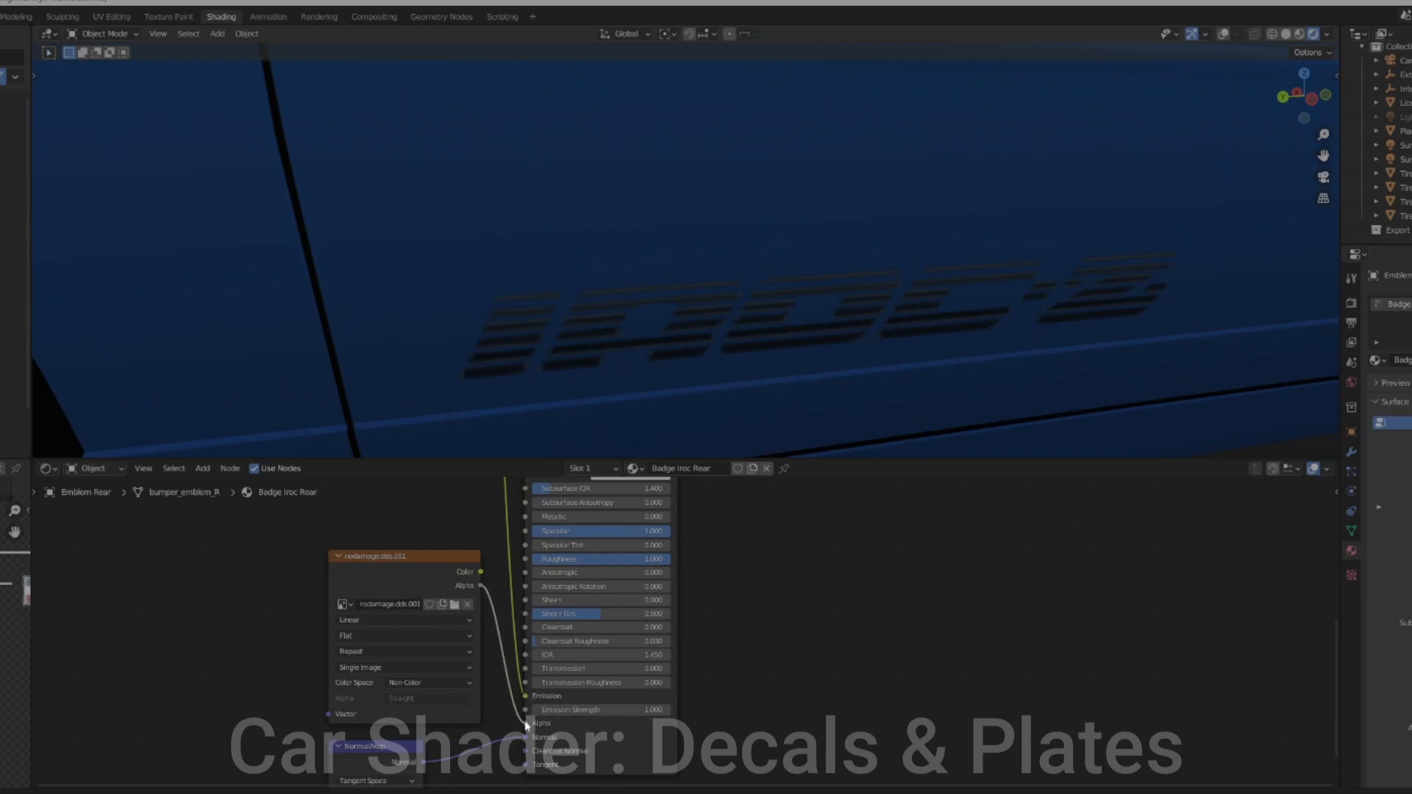
Set the Badge Iroc Rear material's Emission Strength to 0.200
scroll(691, 197, "down", 6)
middle_click_drag(691, 197, 710, 319)
scroll(765, 212, "up", 2)
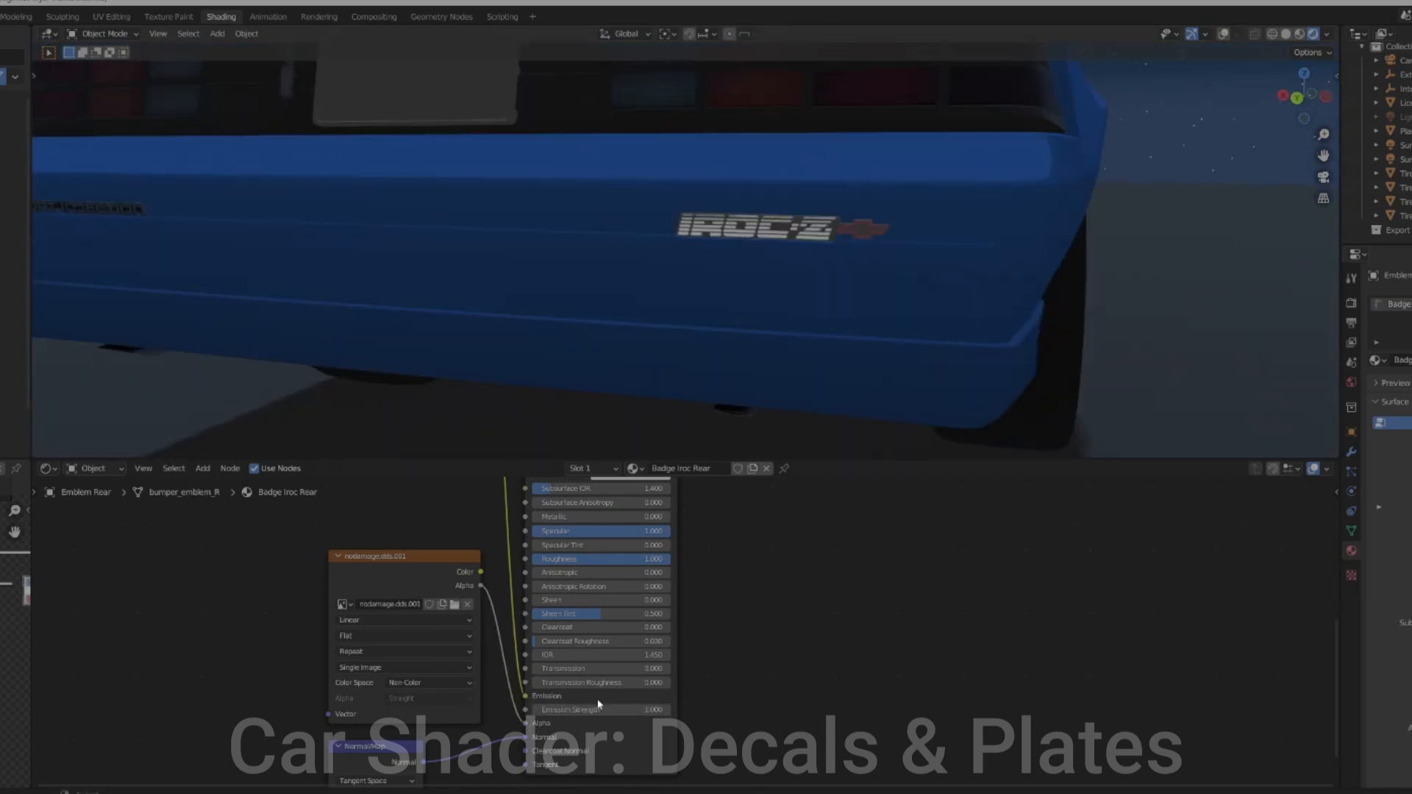
left_click(598, 708)
type("0.3")
key("Return")
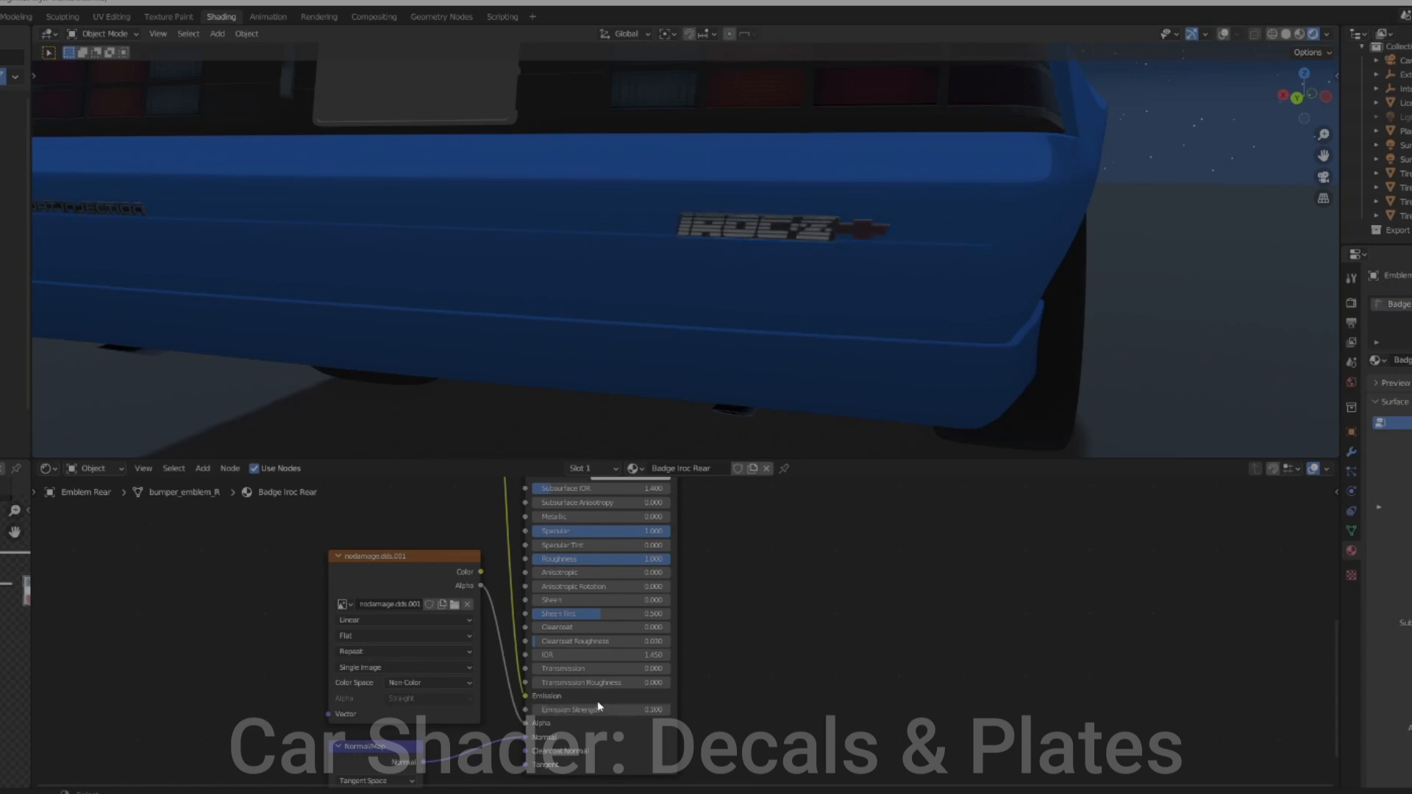
scroll(932, 143, "down", 3)
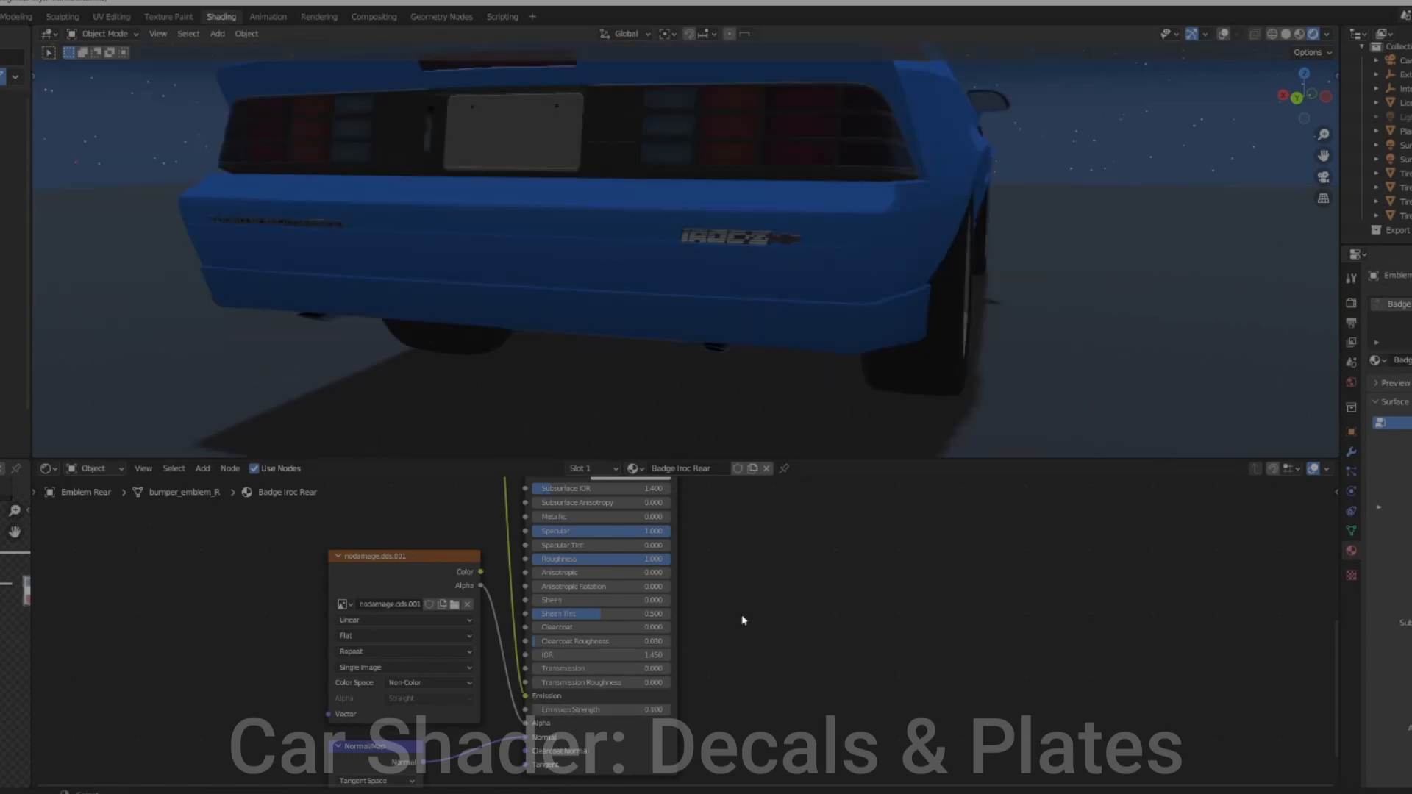
For the rear Tuned Port Injection decal's material, connect the tpi_2.png image's Color to Emission and set Emission Strength to 0.100
scroll(743, 665, "up", 2, "shift")
scroll(482, 309, "up", 3)
left_click(507, 353)
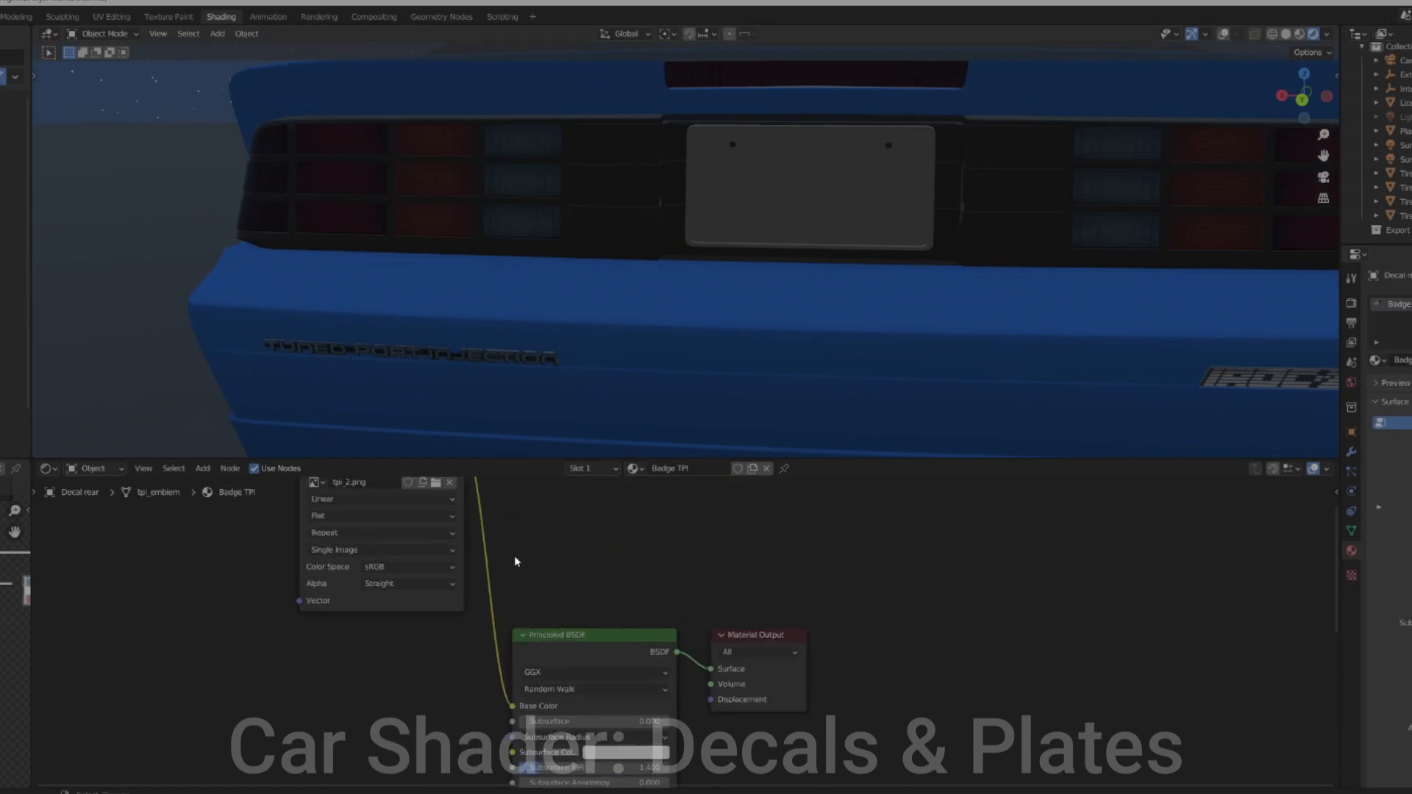
scroll(515, 555, "up", 4, "shift")
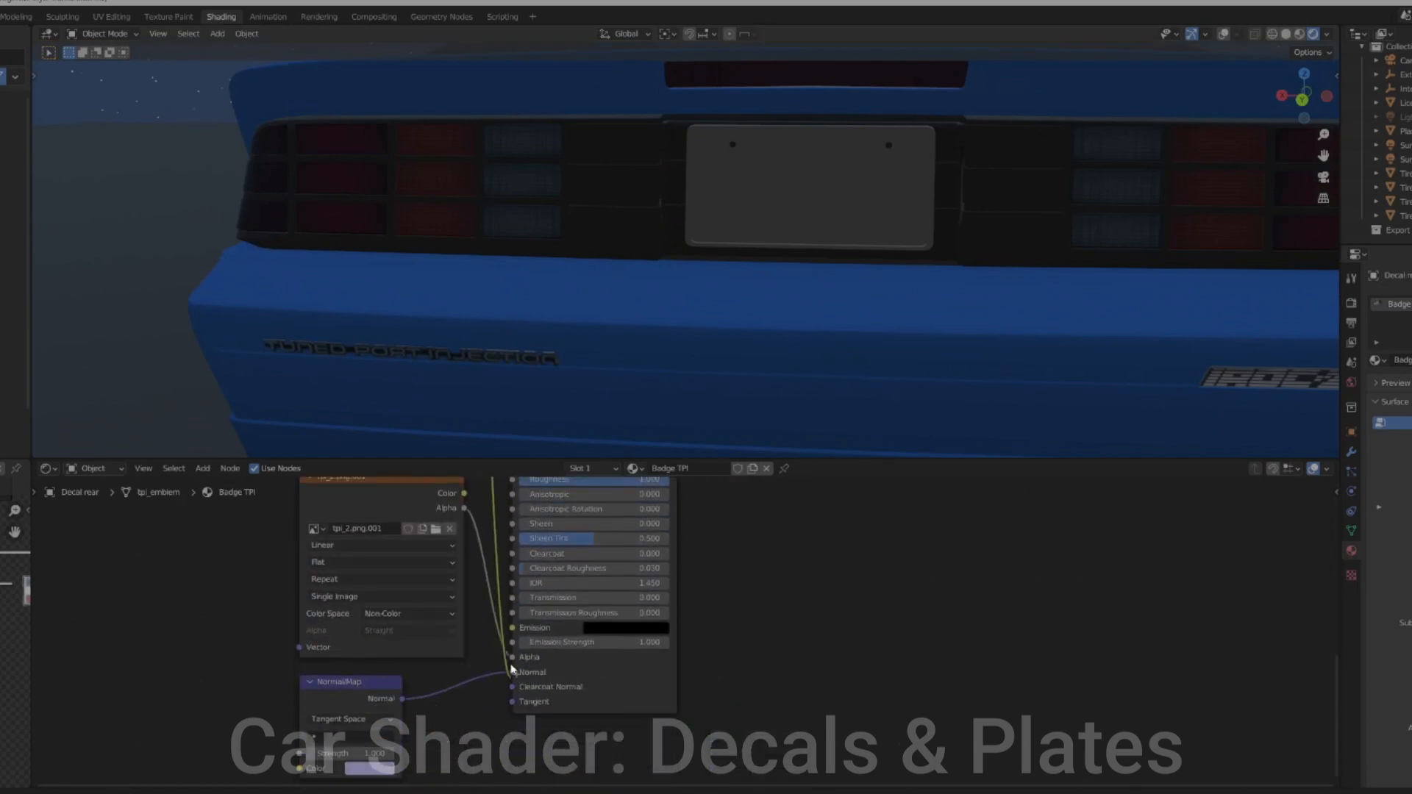
left_click_drag(513, 669, 513, 627)
left_click(581, 639)
scroll(479, 413, "down", 5)
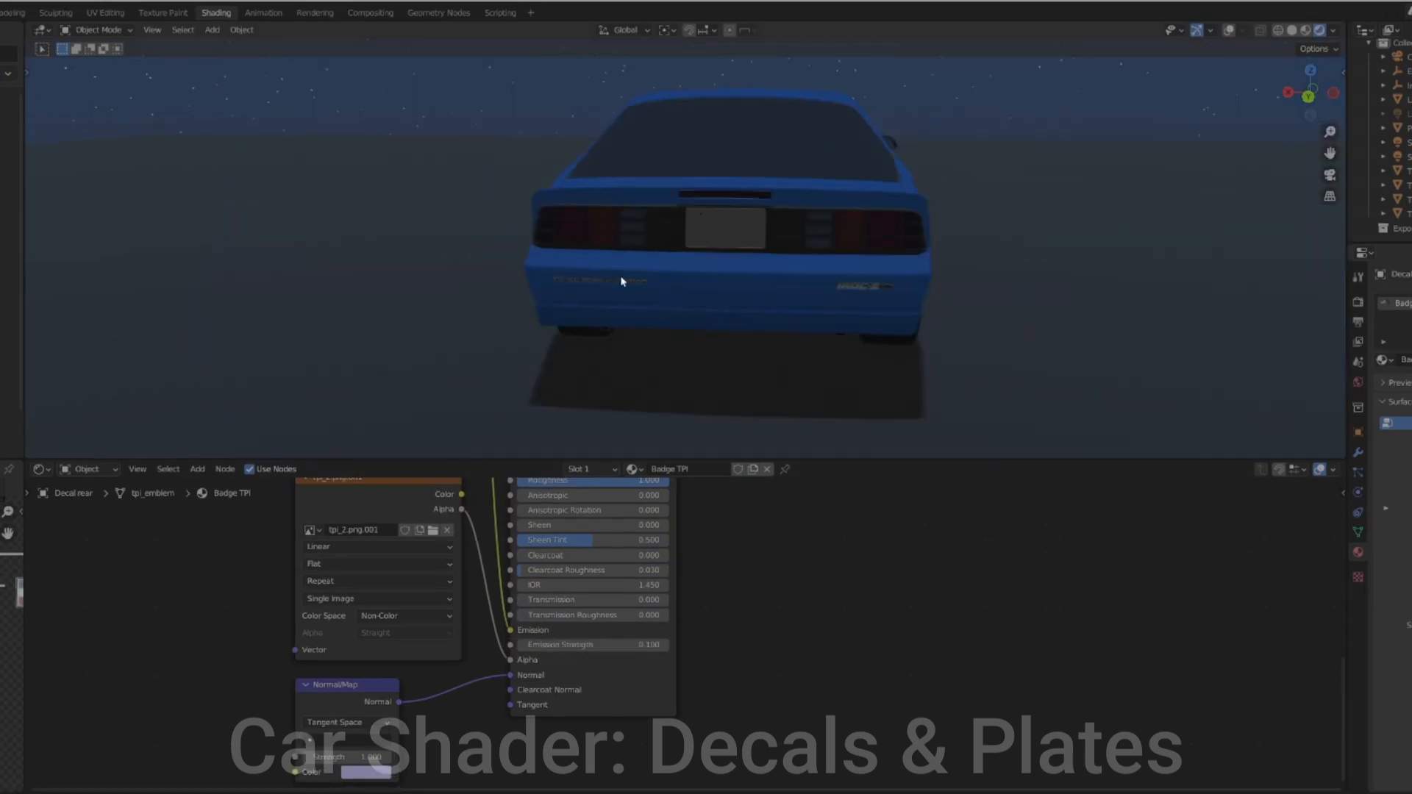
middle_click_drag(534, 306, 653, 284)
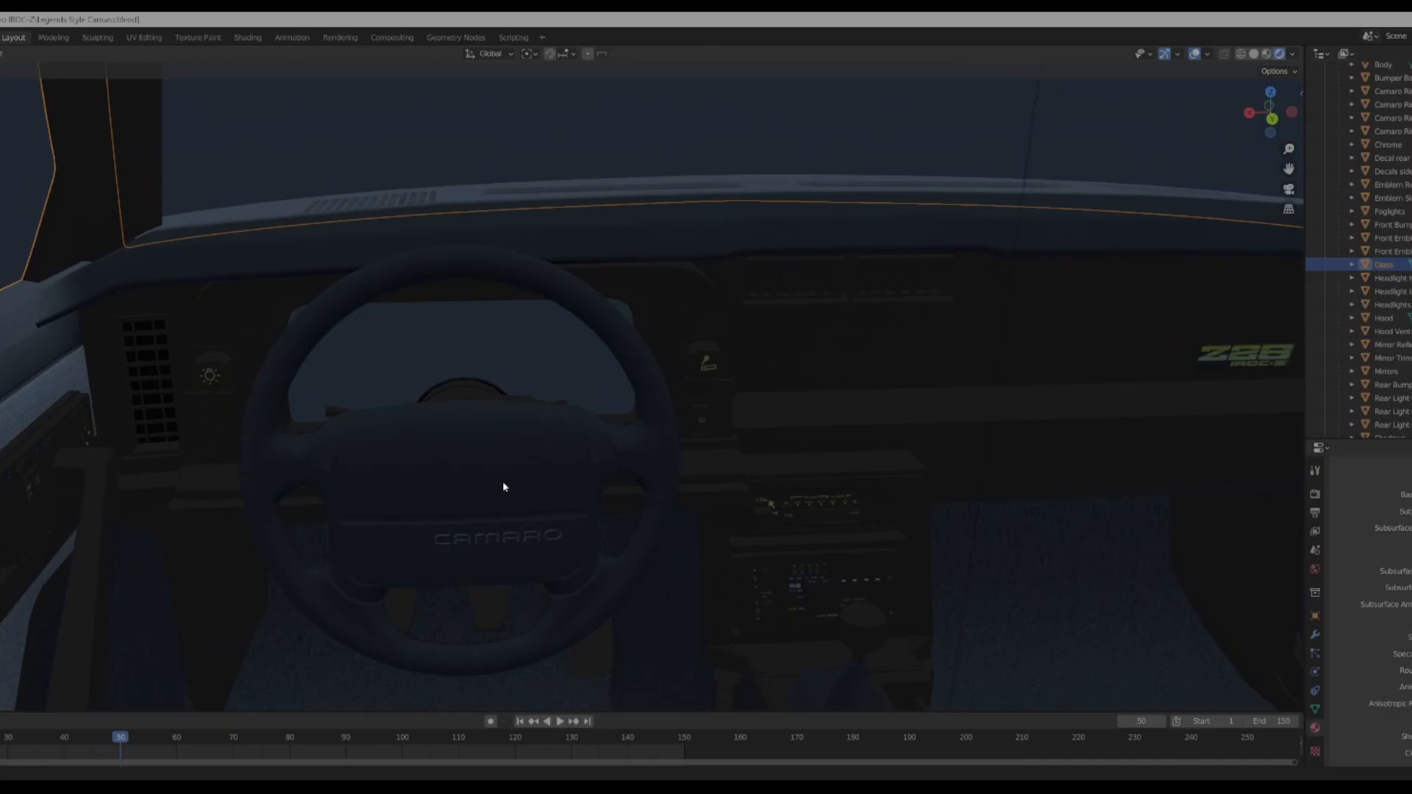
scroll(480, 458, "down", 3)
middle_click_drag(476, 453, 602, 420)
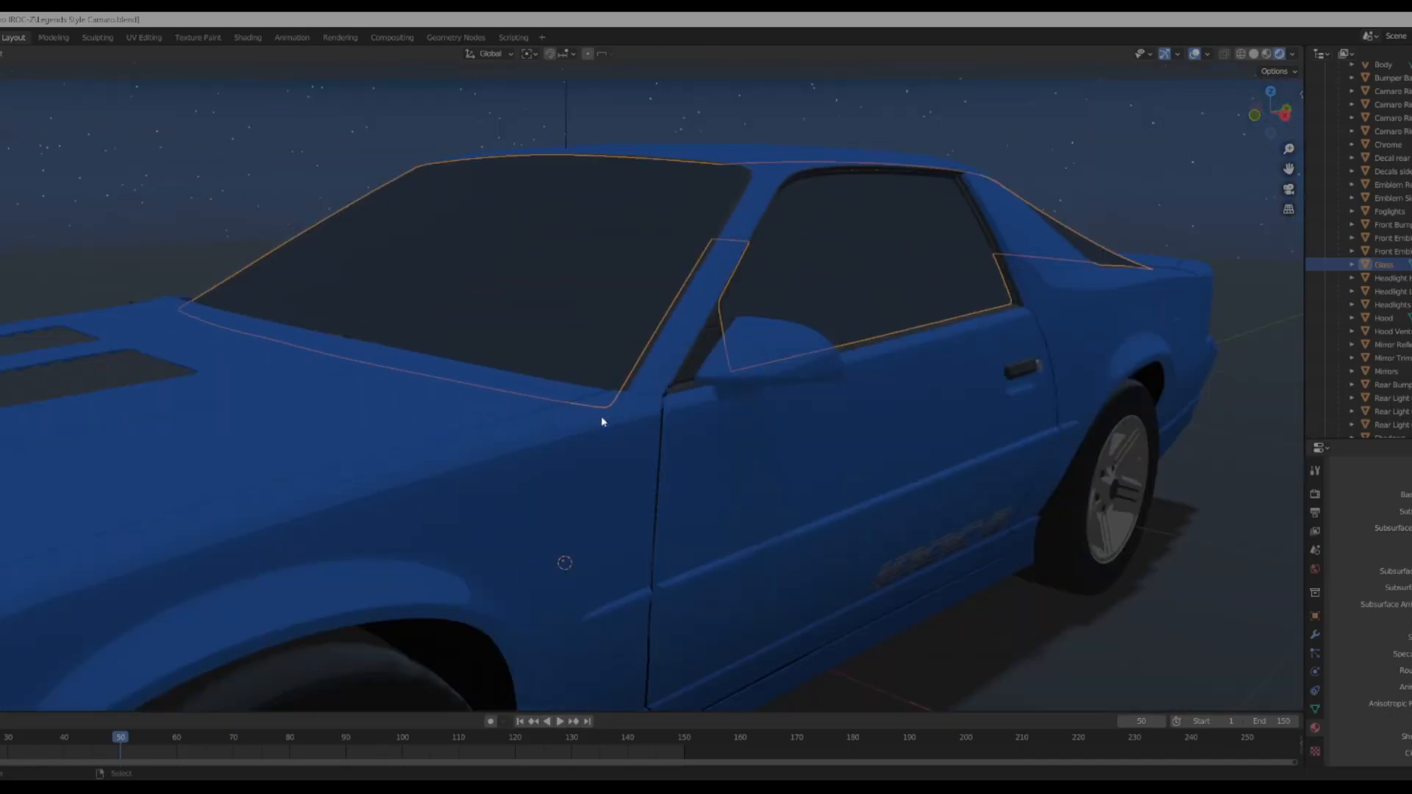
Bring up the Glass object's Window material nodes in the Shading workspace and delete its existing Principled BSDF
scroll(662, 421, "down", 3)
scroll(725, 422, "up", 1)
scroll(1389, 683, "up", 5)
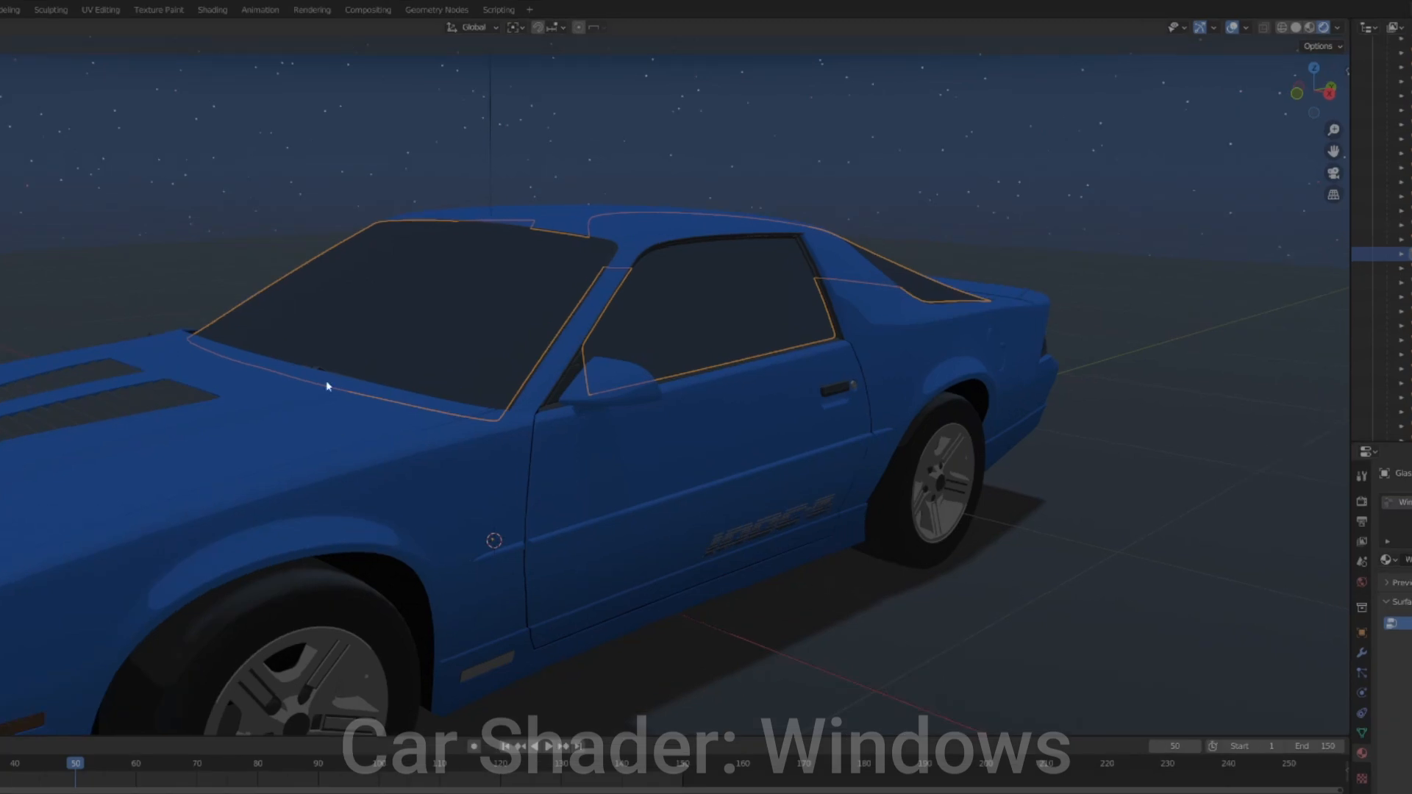
left_click(211, 10)
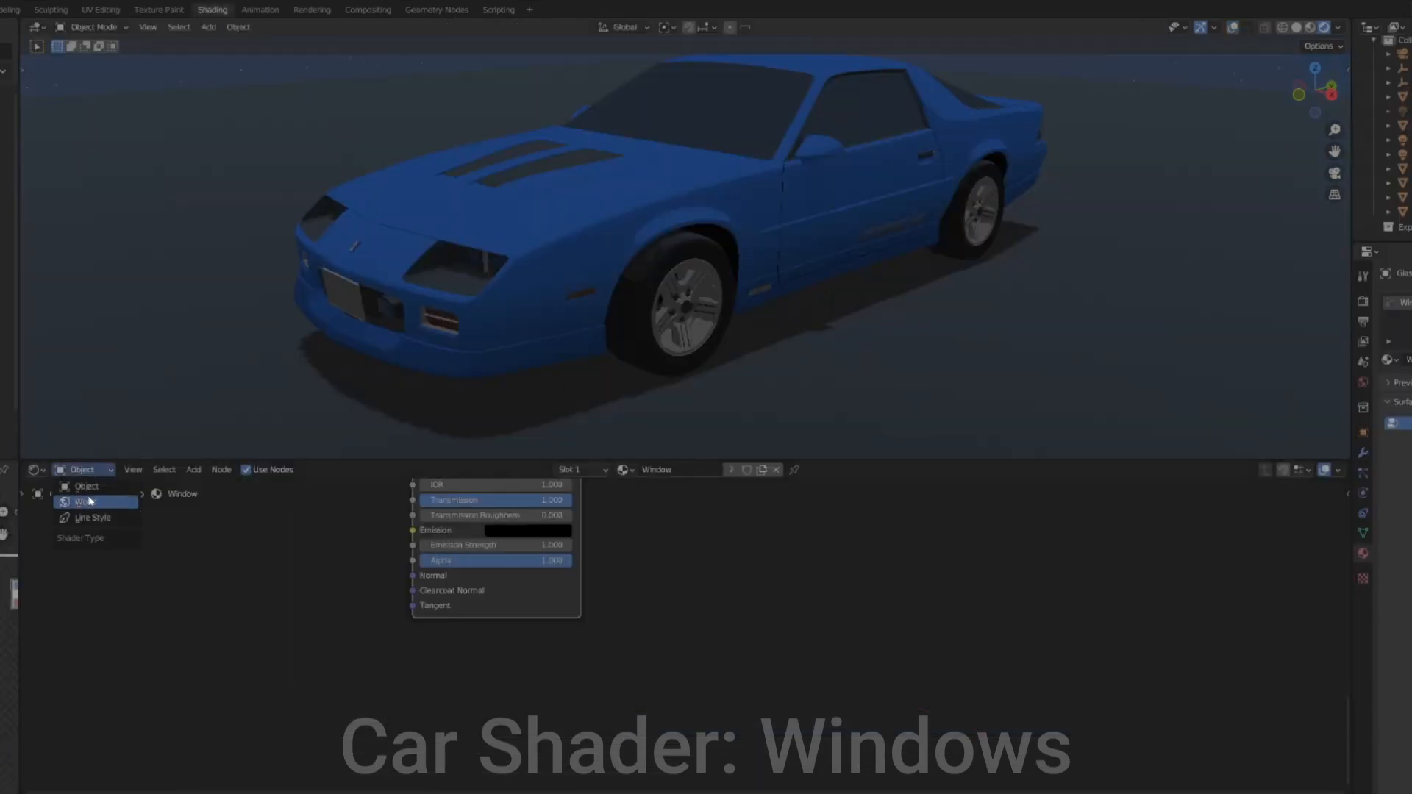
scroll(773, 593, "down", 4)
middle_click_drag(820, 615, 829, 631)
scroll(829, 631, "up", 2)
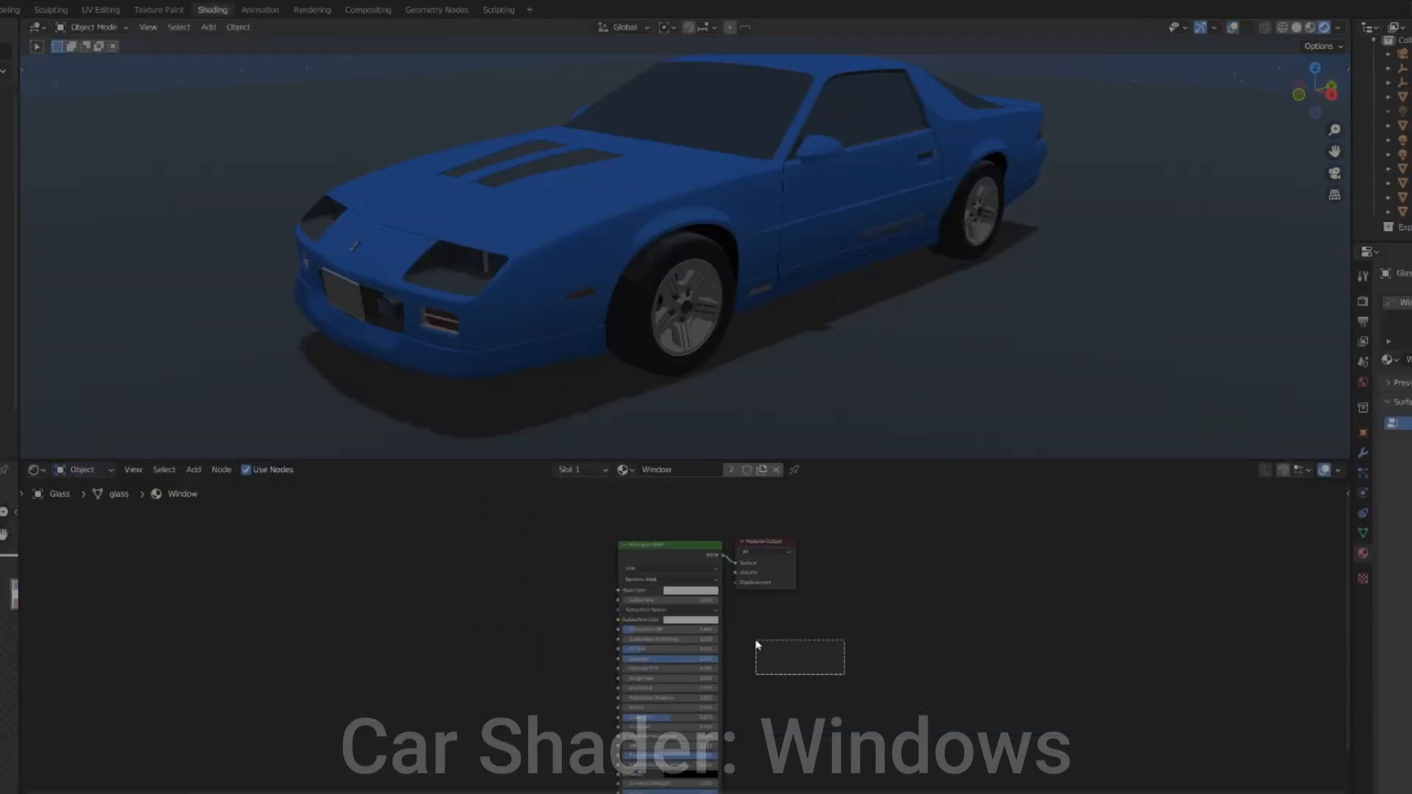
left_click(647, 551)
key("x")
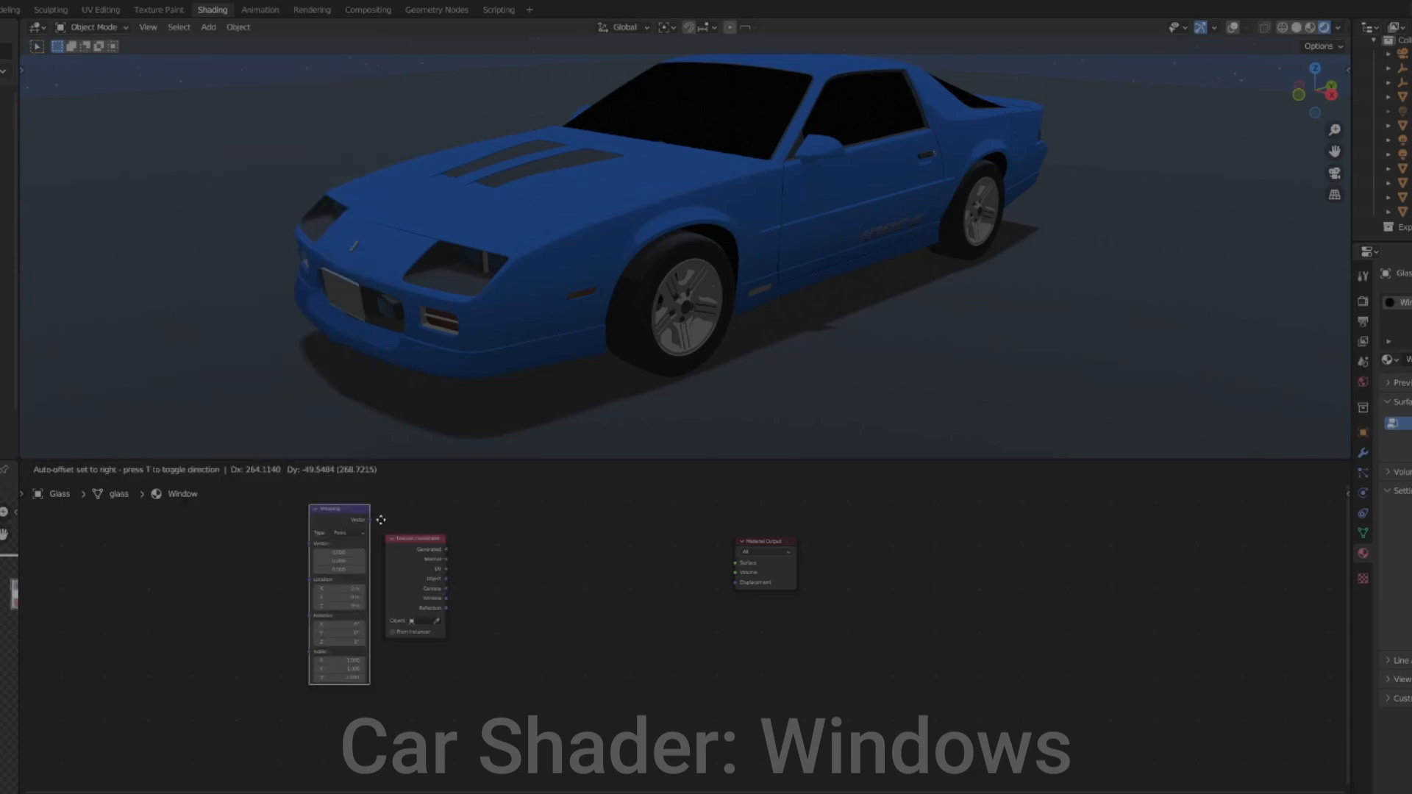
Place a Mapping node driven by the Texture Coordinate UV output and set its Location X to -0.25 m
left_click(647, 563)
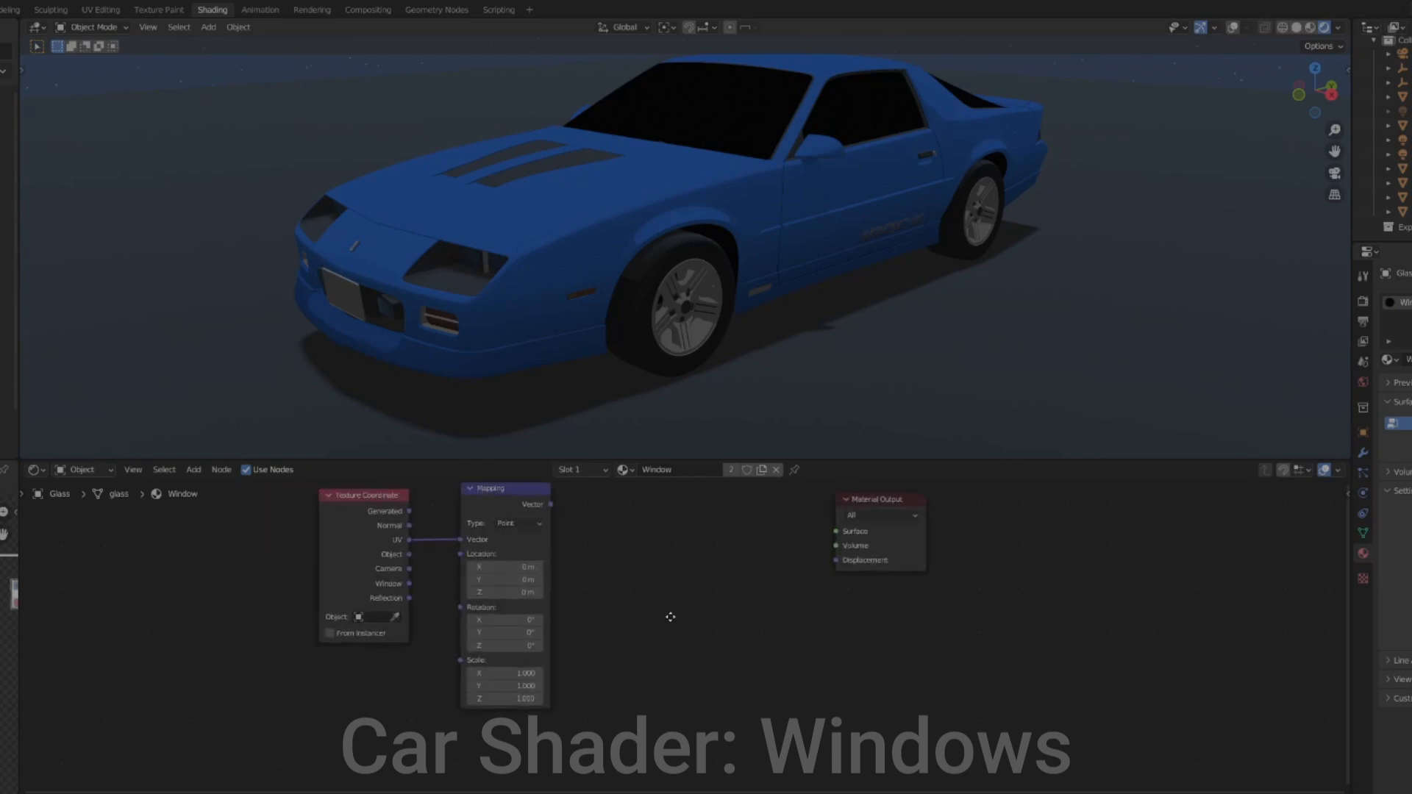
scroll(449, 616, "up", 2)
left_click(558, 550)
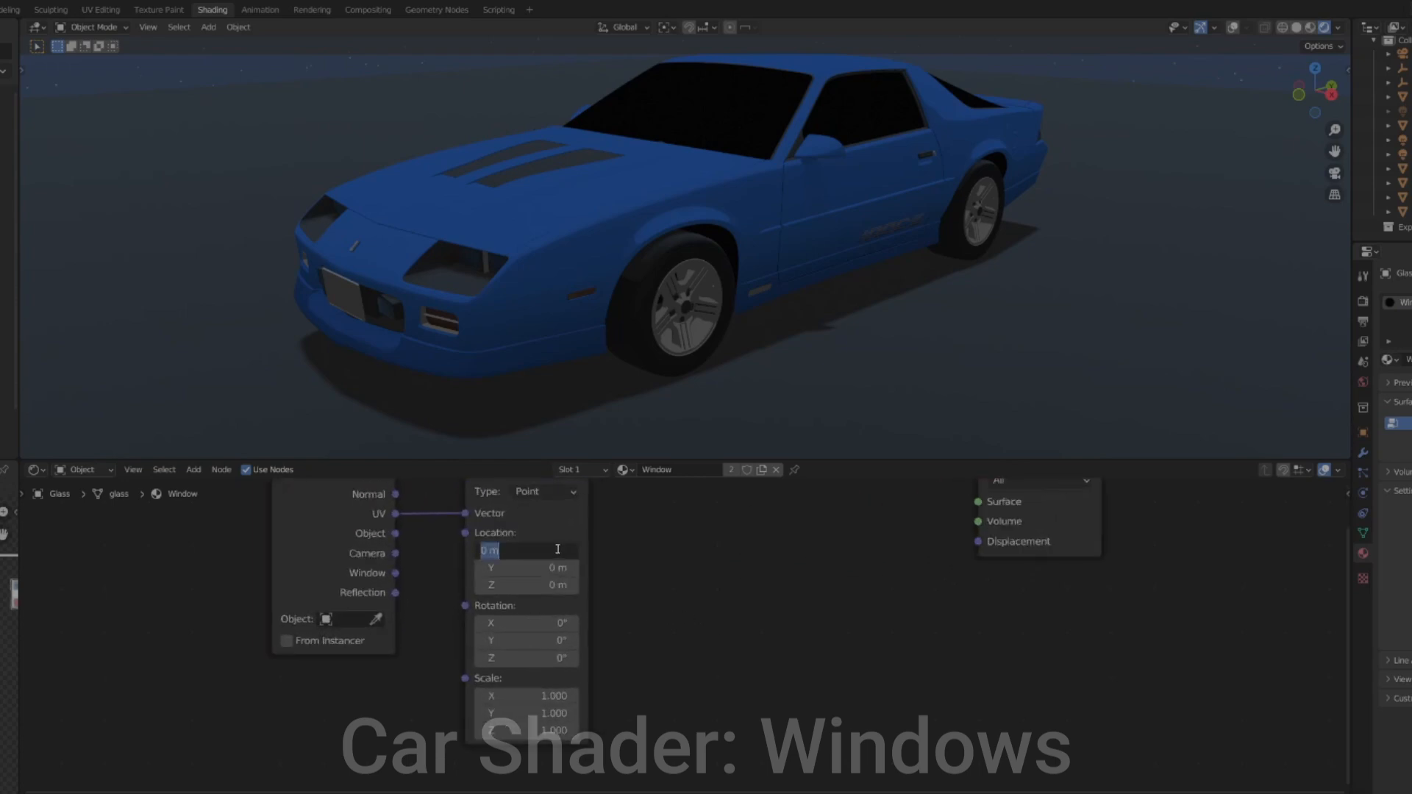
type("-0.25")
key("Return")
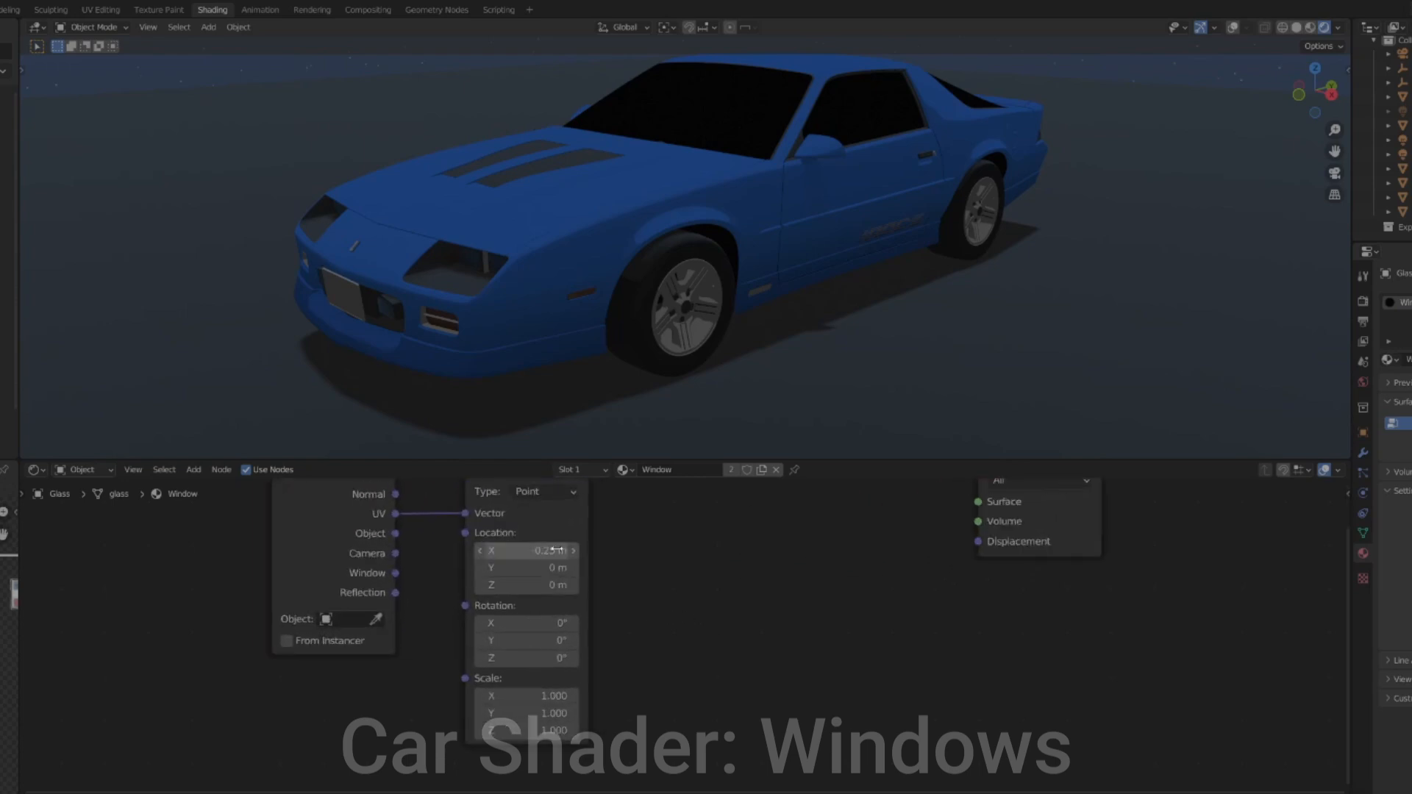
key("Home")
Add a Quadratic Gradient Texture fed by the Mapping node and connect its Color to a new Principled BSDF's Base Color
left_click(193, 470)
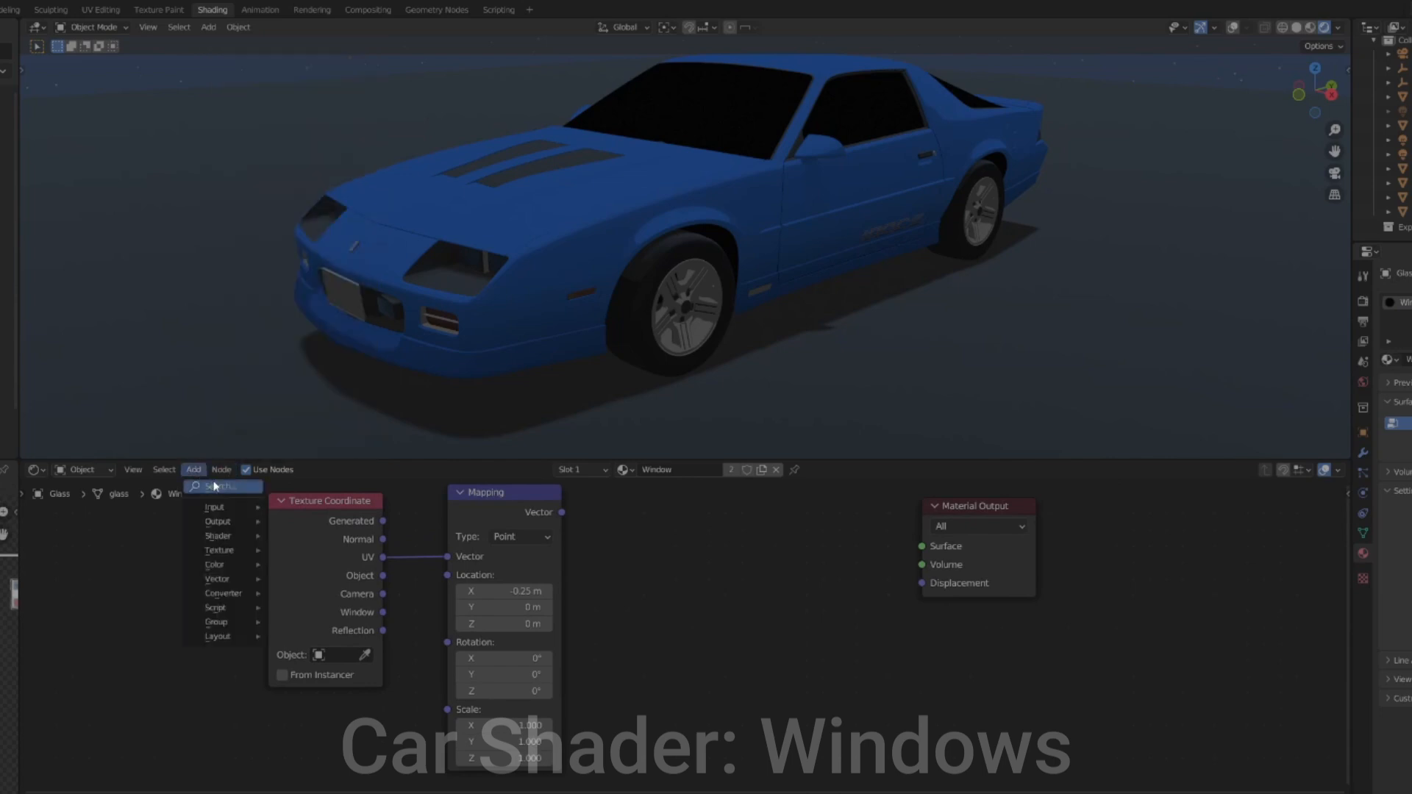
type("gra")
key("Return")
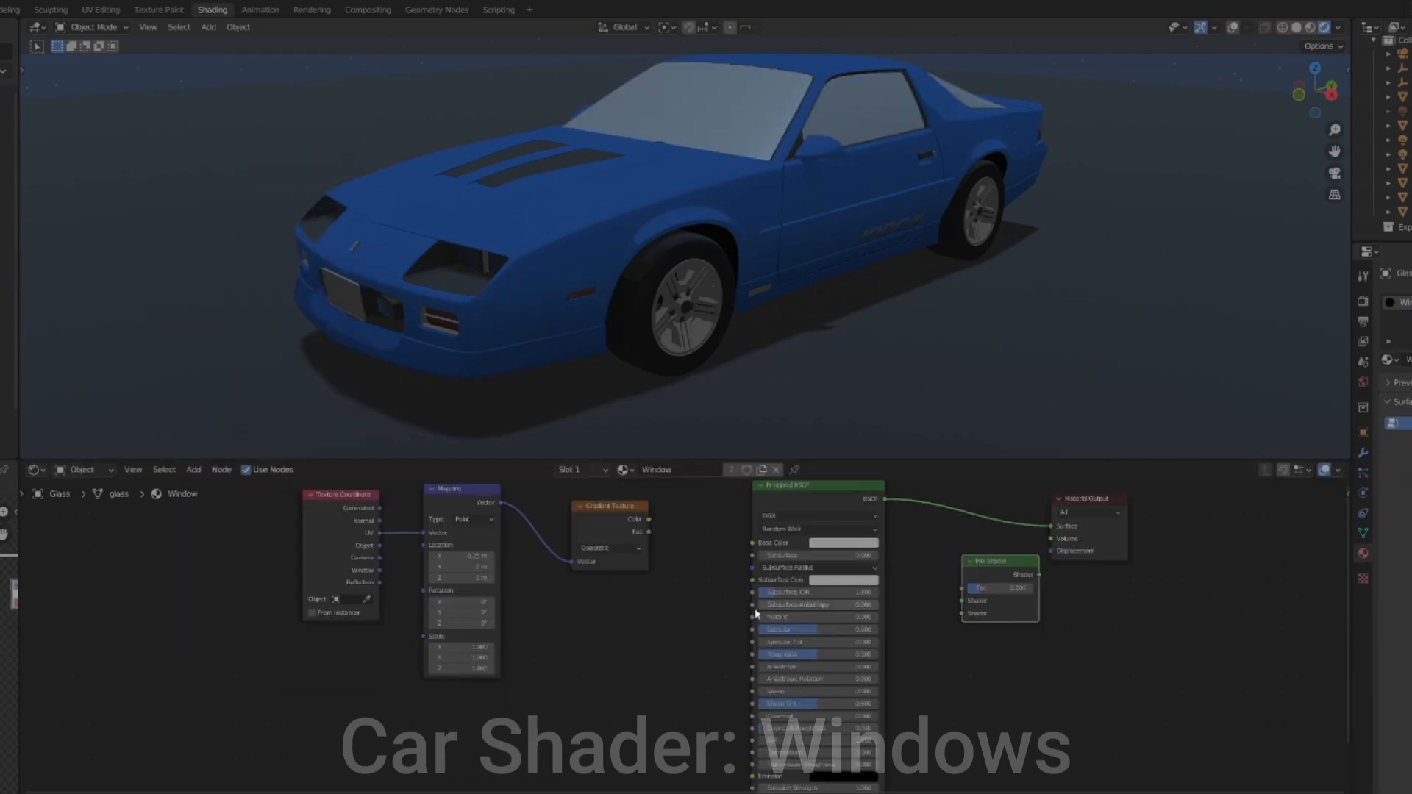
left_click_drag(667, 559, 777, 585)
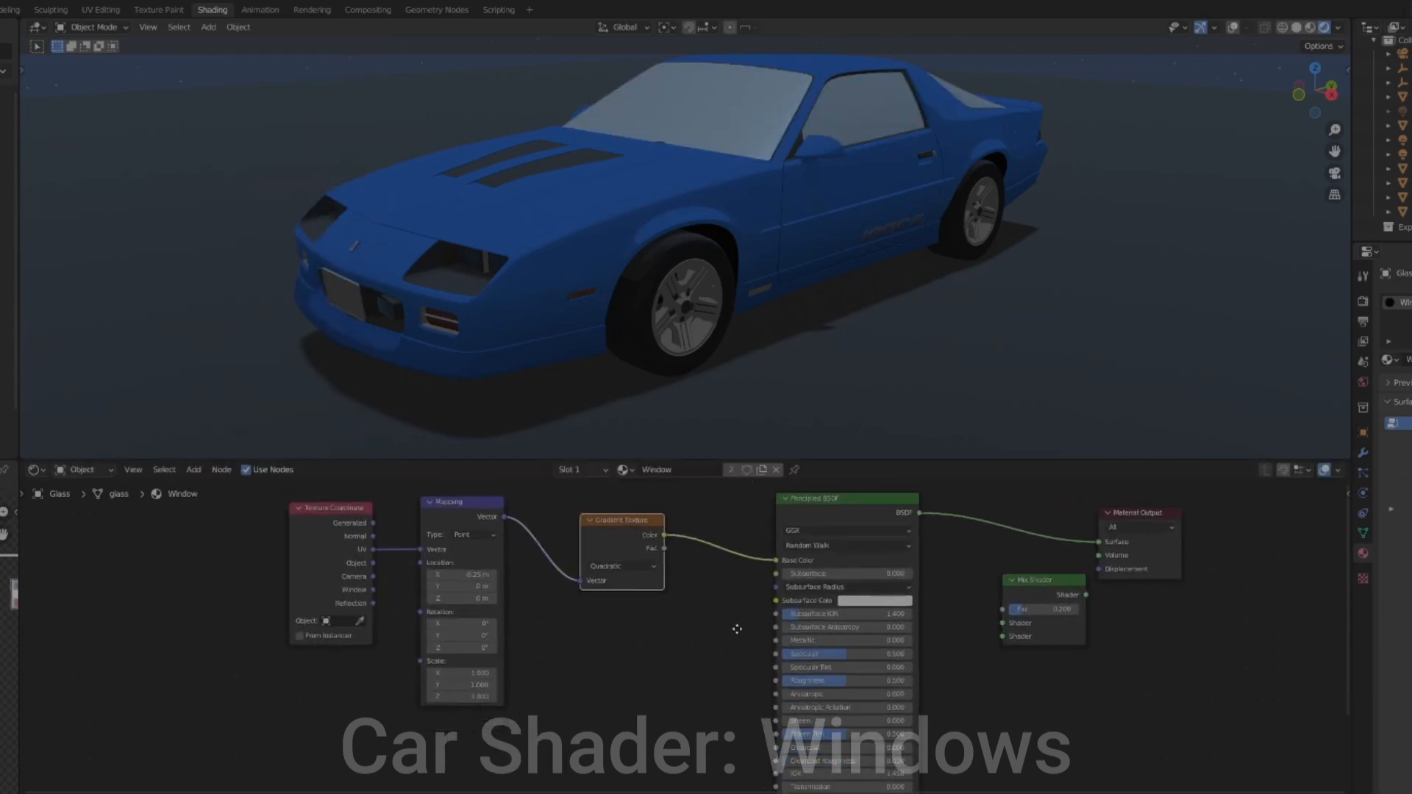
Set the window Principled BSDF's Metallic, Specular and Roughness to 1.000
scroll(750, 610, "down", 2, "shift")
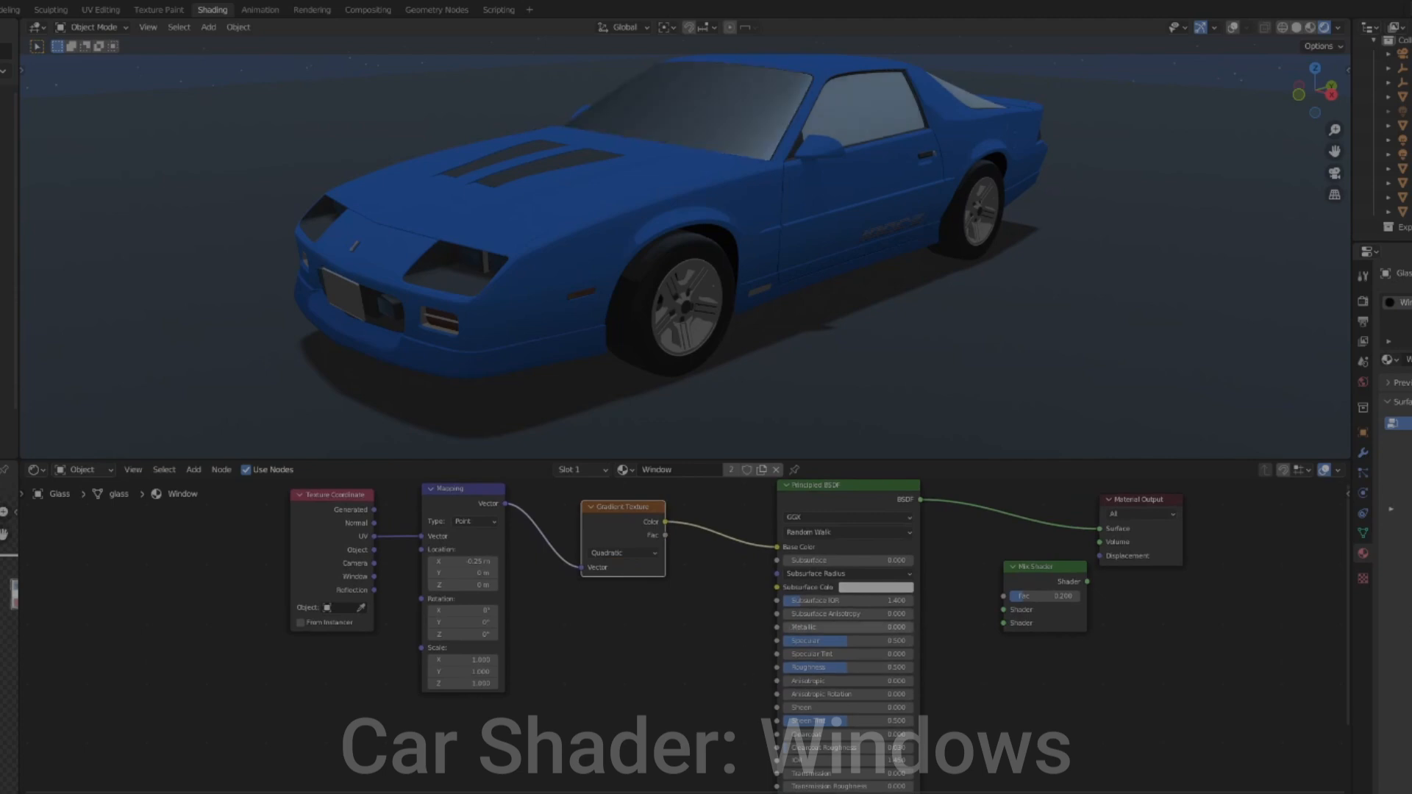
left_click_drag(798, 628, 912, 641)
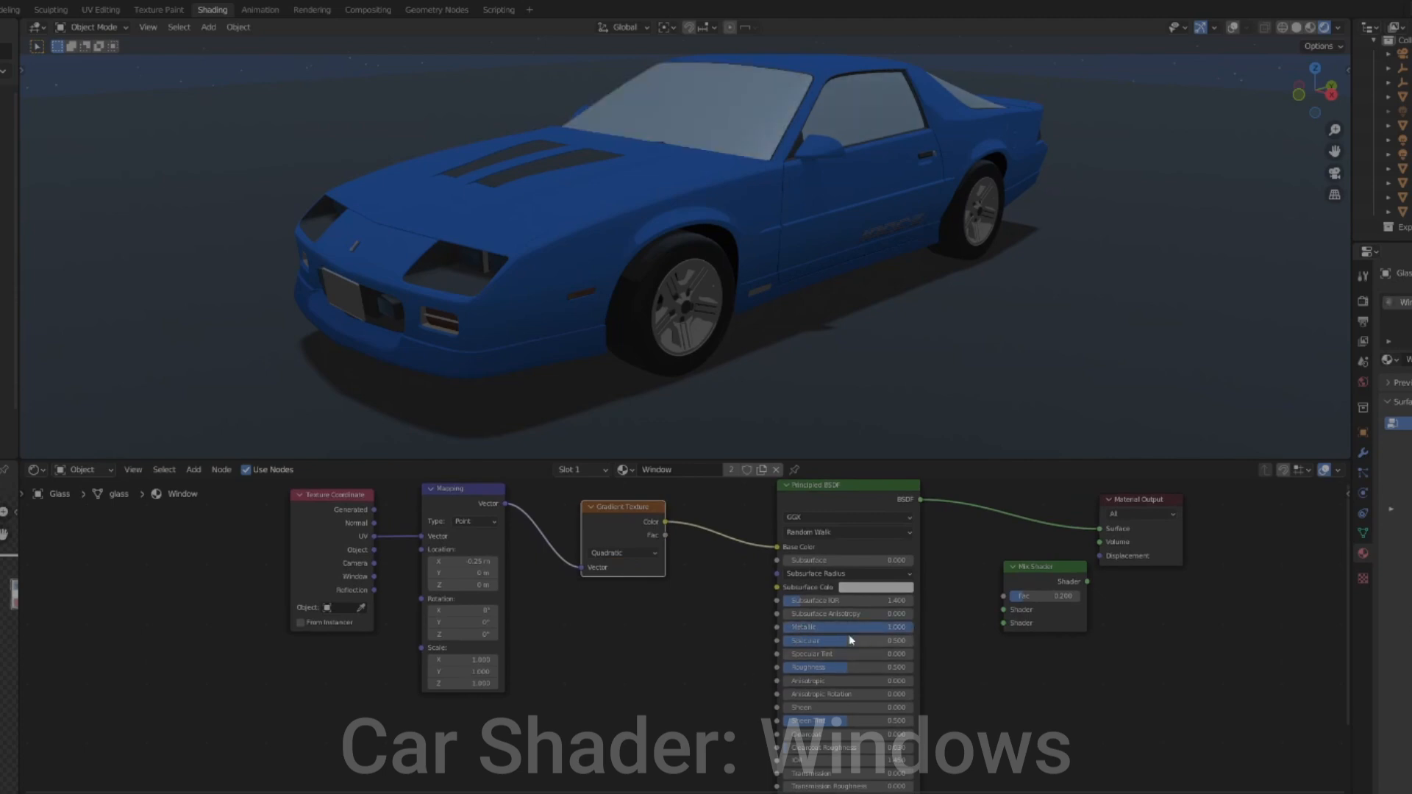
left_click_drag(827, 667, 913, 667)
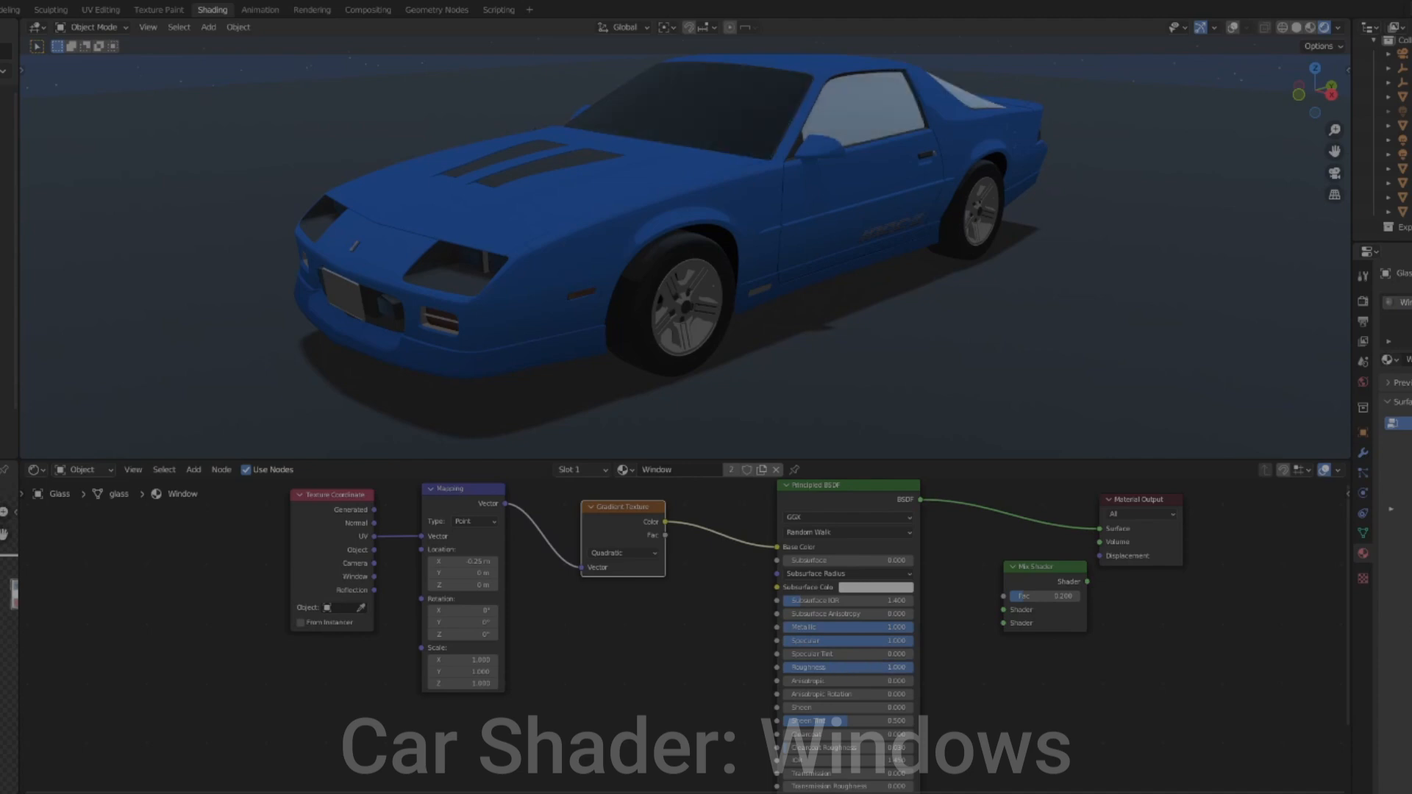
Connect the Gradient Texture's Color to the Principled BSDF's Emission and set Emission Strength to 0.1
left_click_drag(665, 522, 778, 712)
left_click(839, 722)
type("0.1")
key("Return")
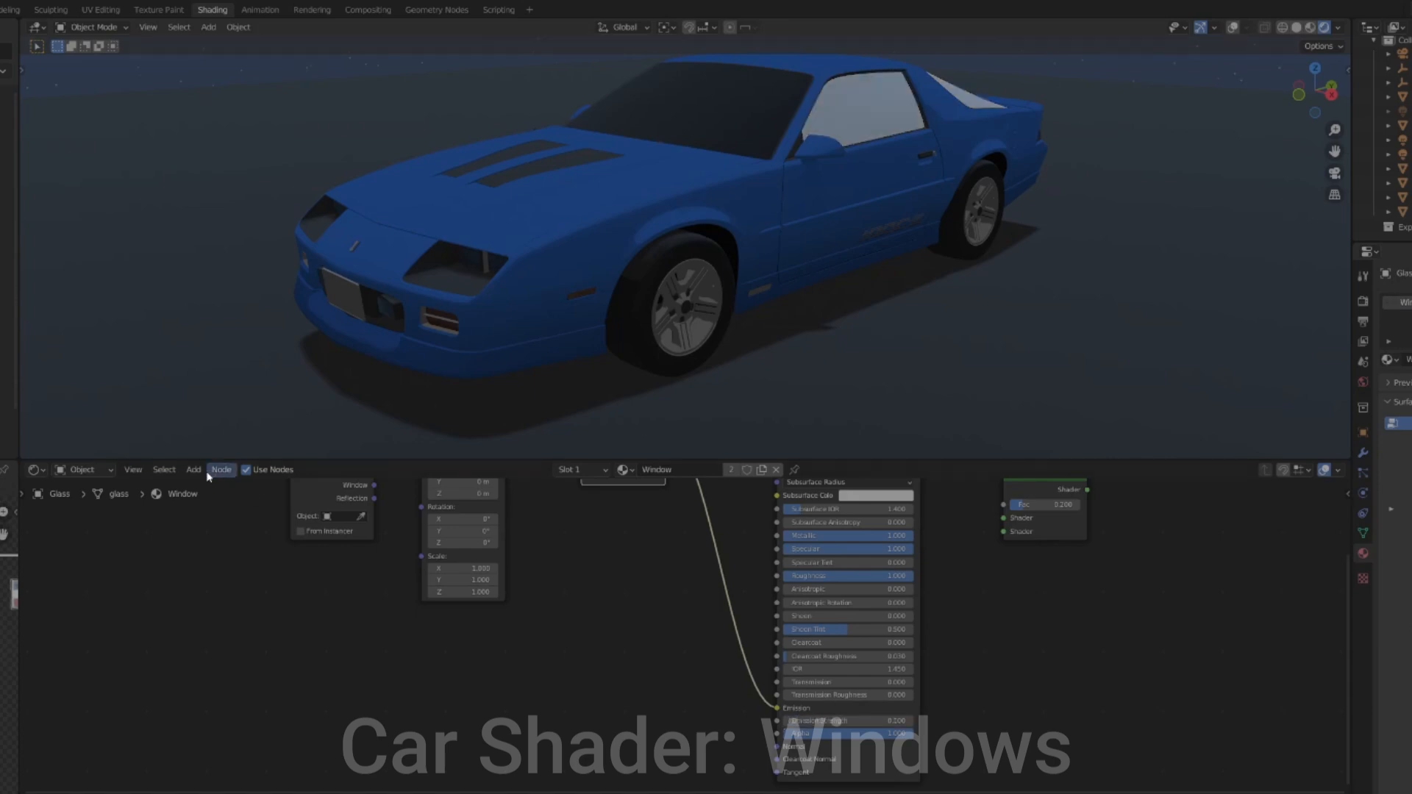
Add an RGB node below the Mapping node and connect its Color to the Principled BSDF's Alpha
key("shift+a")
type("a")
key("BackSpace")
type("rgb")
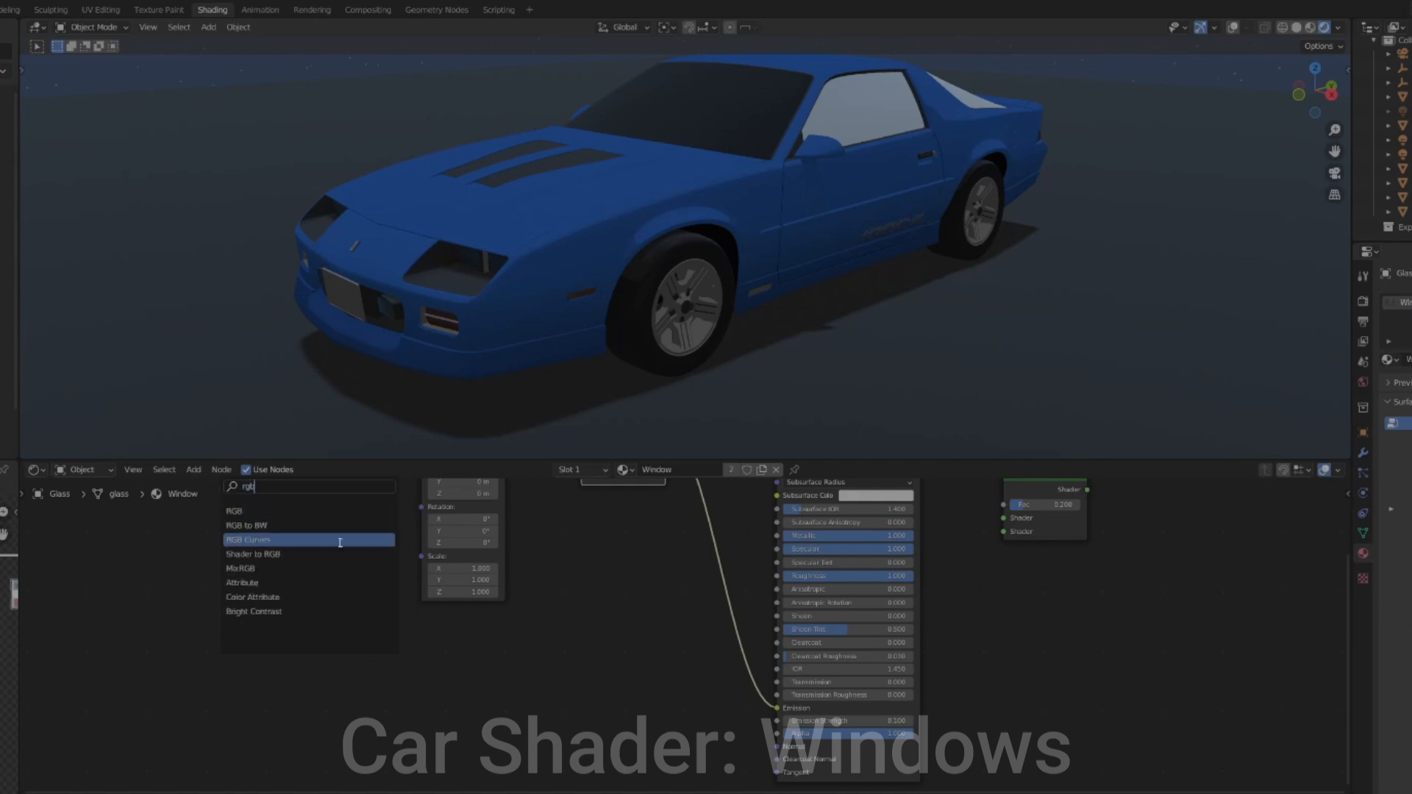
left_click(335, 511)
left_click(517, 606)
left_click_drag(600, 623, 777, 734)
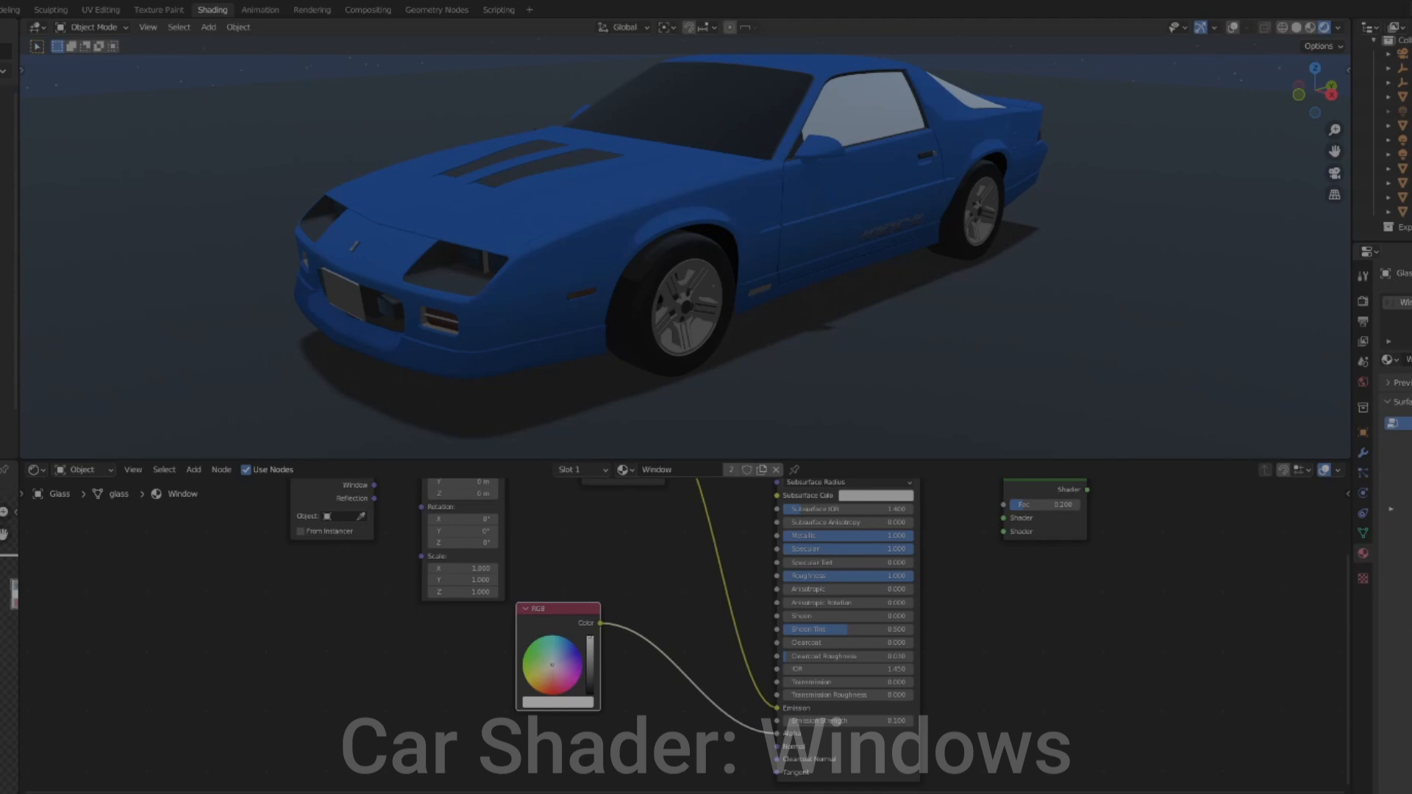
View the side and rear windows from the car's side and turn on the viewport overlays
middle_click_drag(741, 261, 775, 259)
scroll(775, 259, "up", 4)
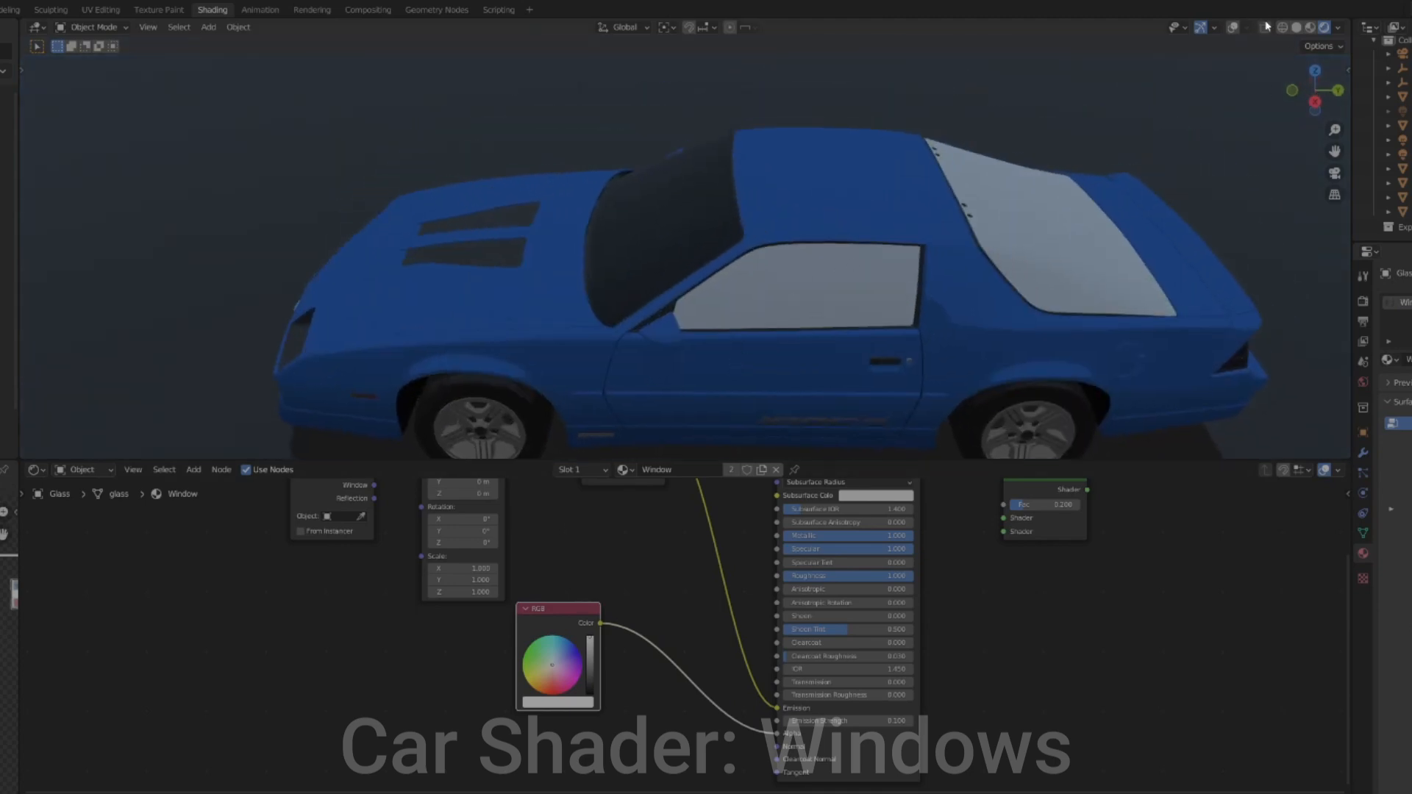
left_click(1232, 26)
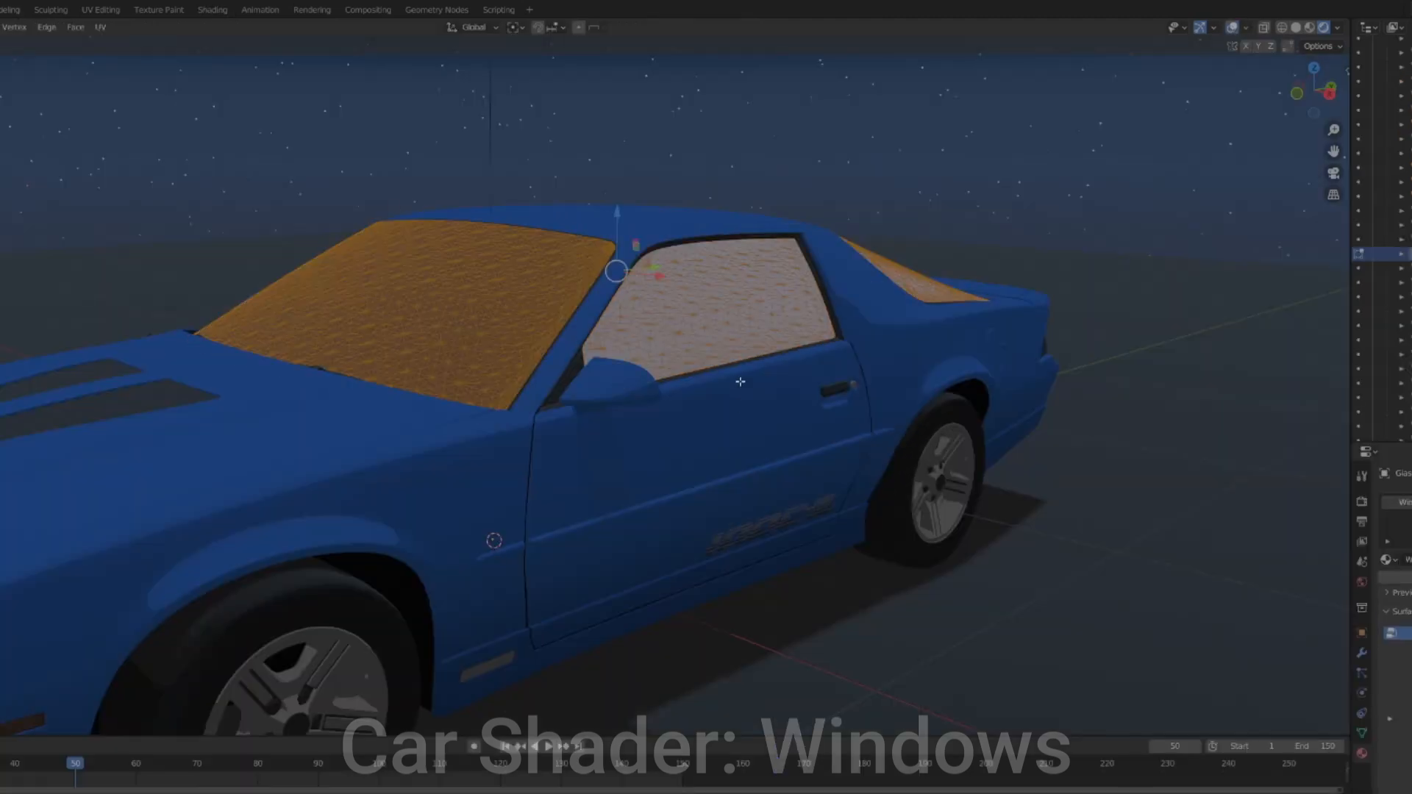
UV-project the windshield and rear window from the top view using Project from View (Bounds)
middle_click_drag(662, 368, 743, 458)
scroll(743, 457, "up", 3)
key("z")
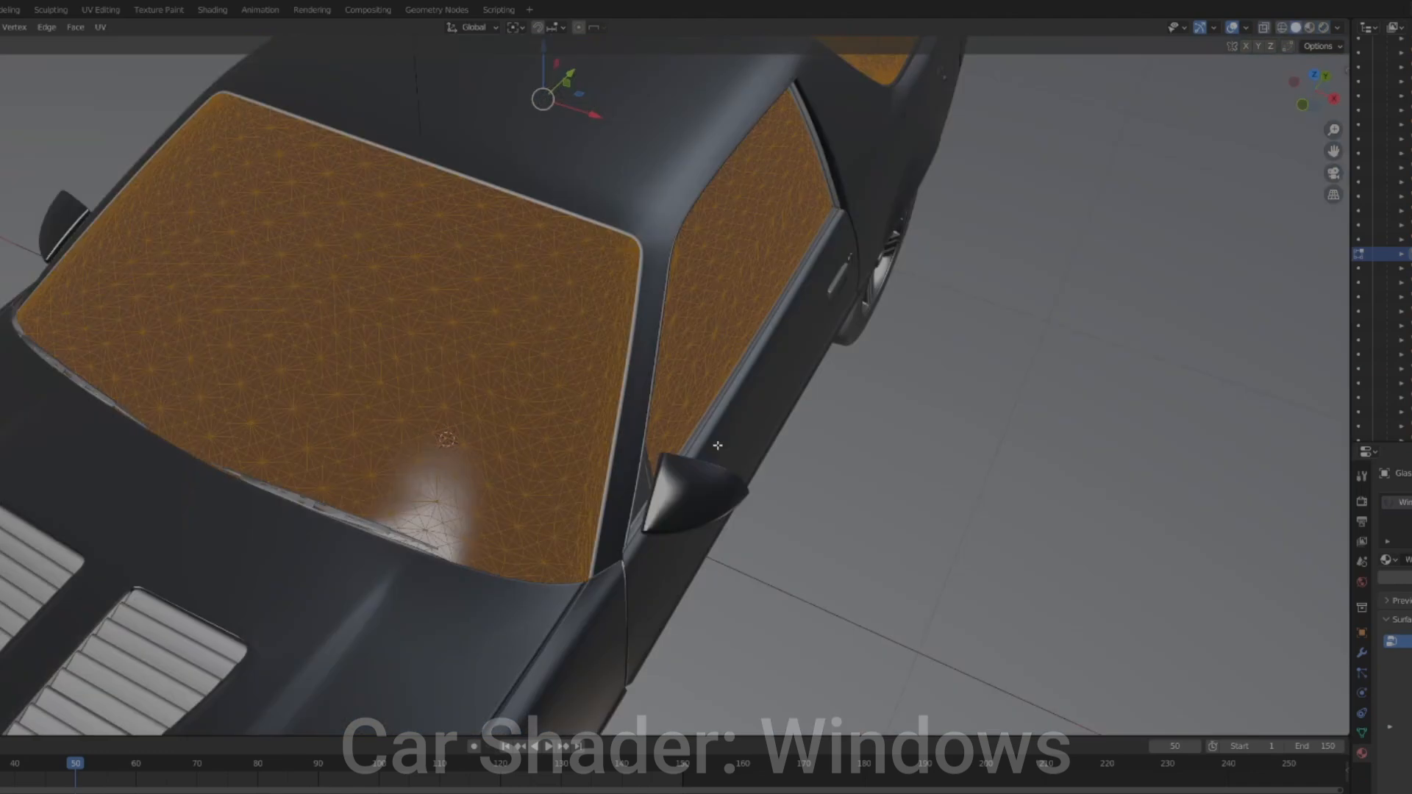
middle_click_drag(743, 456, 771, 463)
key("KP_7")
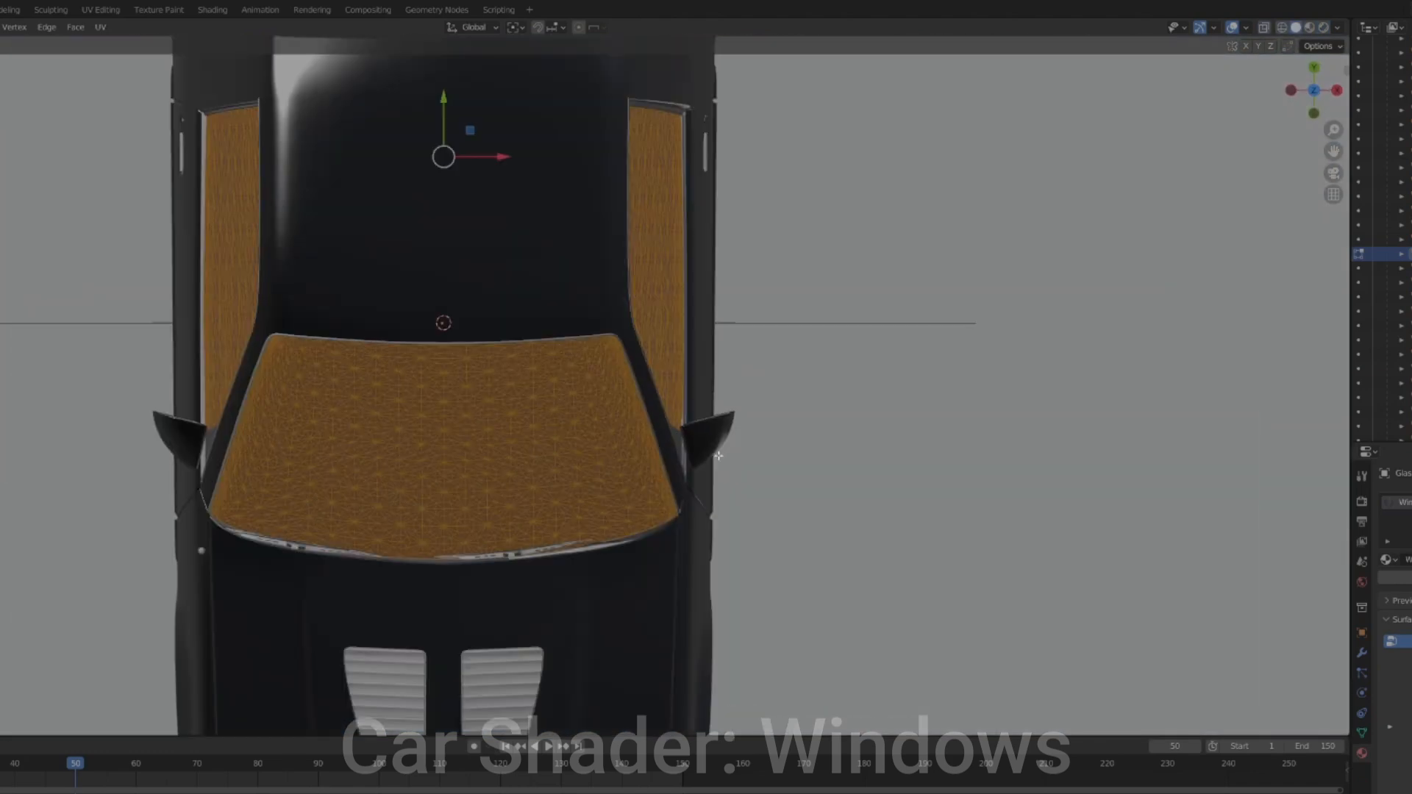
key("shift+z")
left_click(268, 498)
key("l")
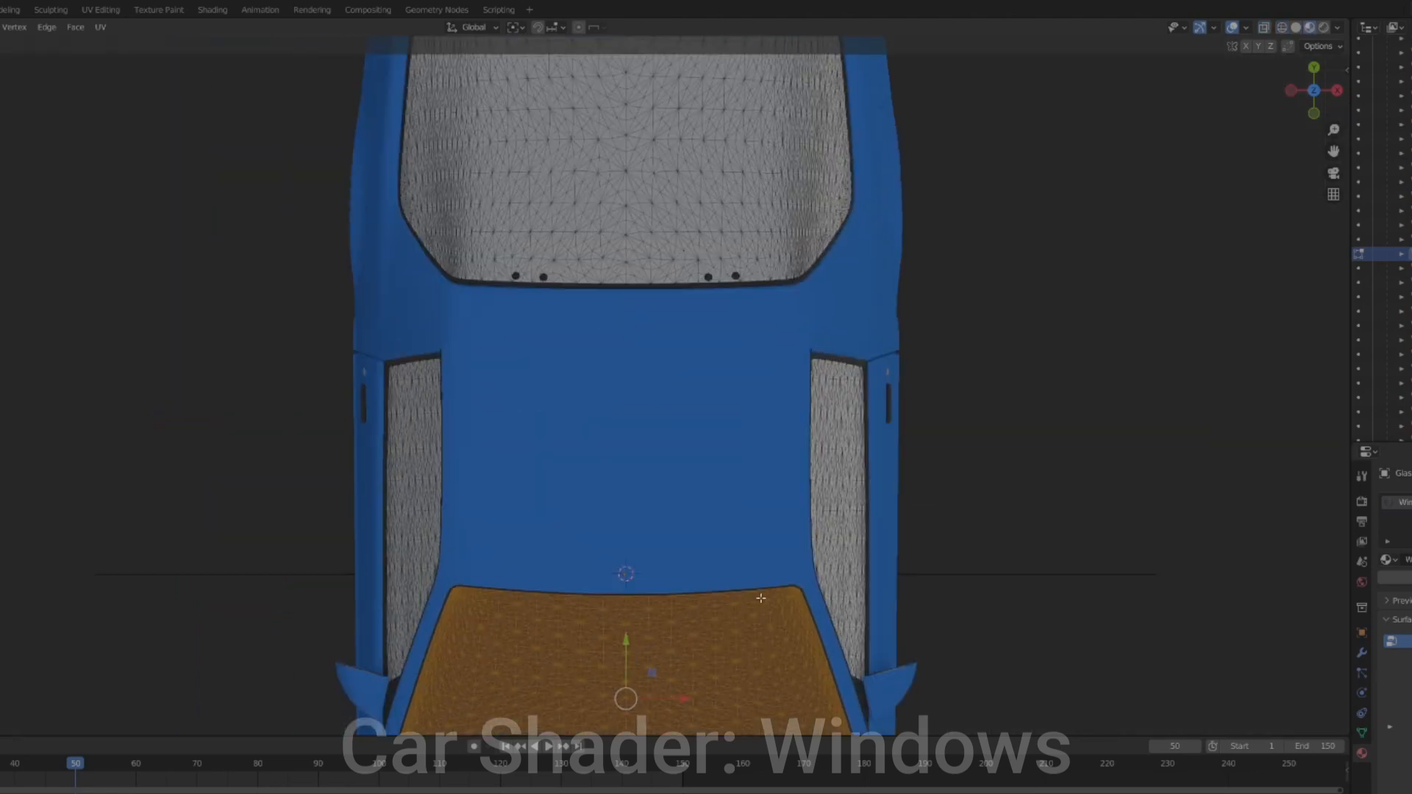
middle_click_drag(693, 312, 690, 422, "shift")
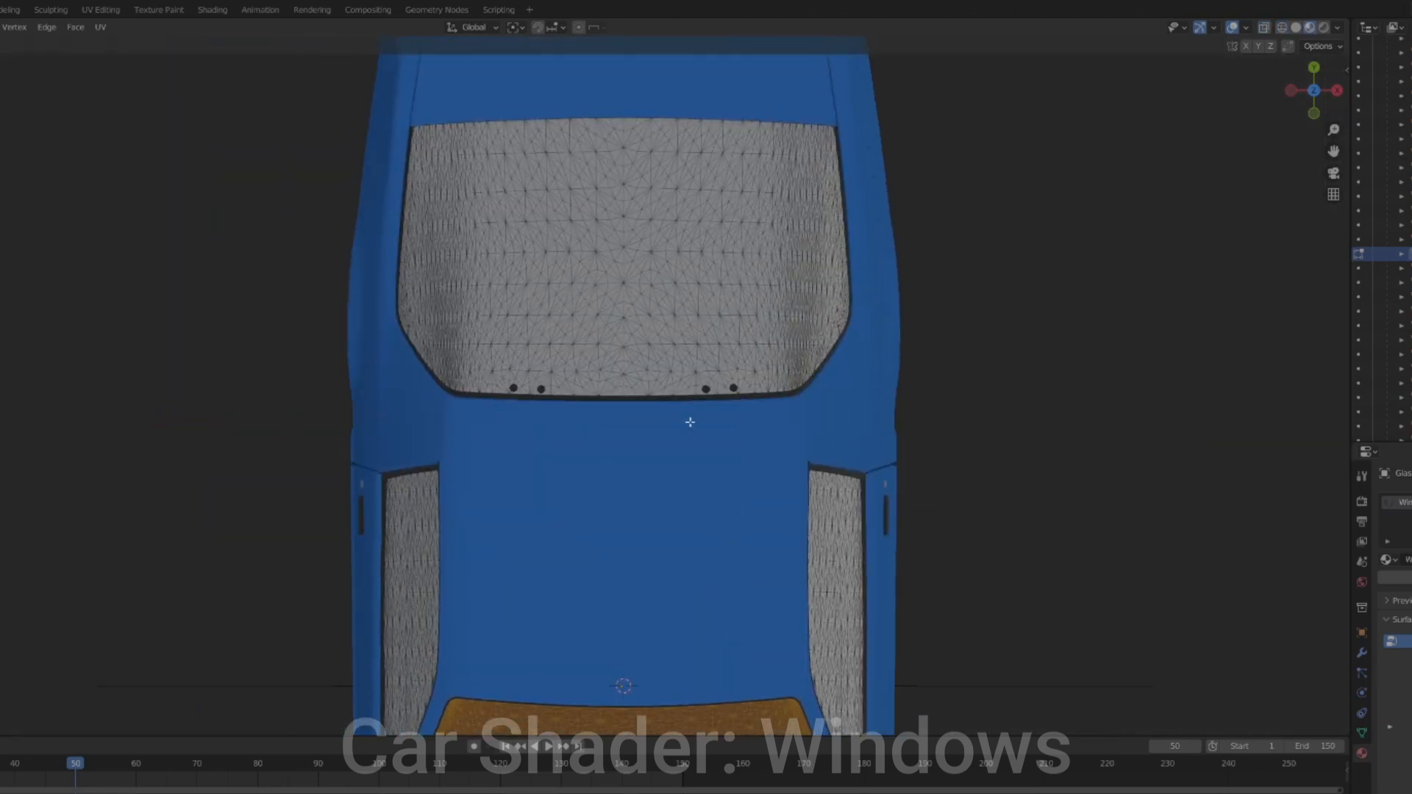
scroll(529, 471, "down", 2)
key("shift+z")
key("c")
mouse_move(518, 414)
left_mouse_down()
mouse_move(441, 353)
mouse_move(619, 366)
mouse_move(576, 395)
mouse_move(735, 236)
left_mouse_up()
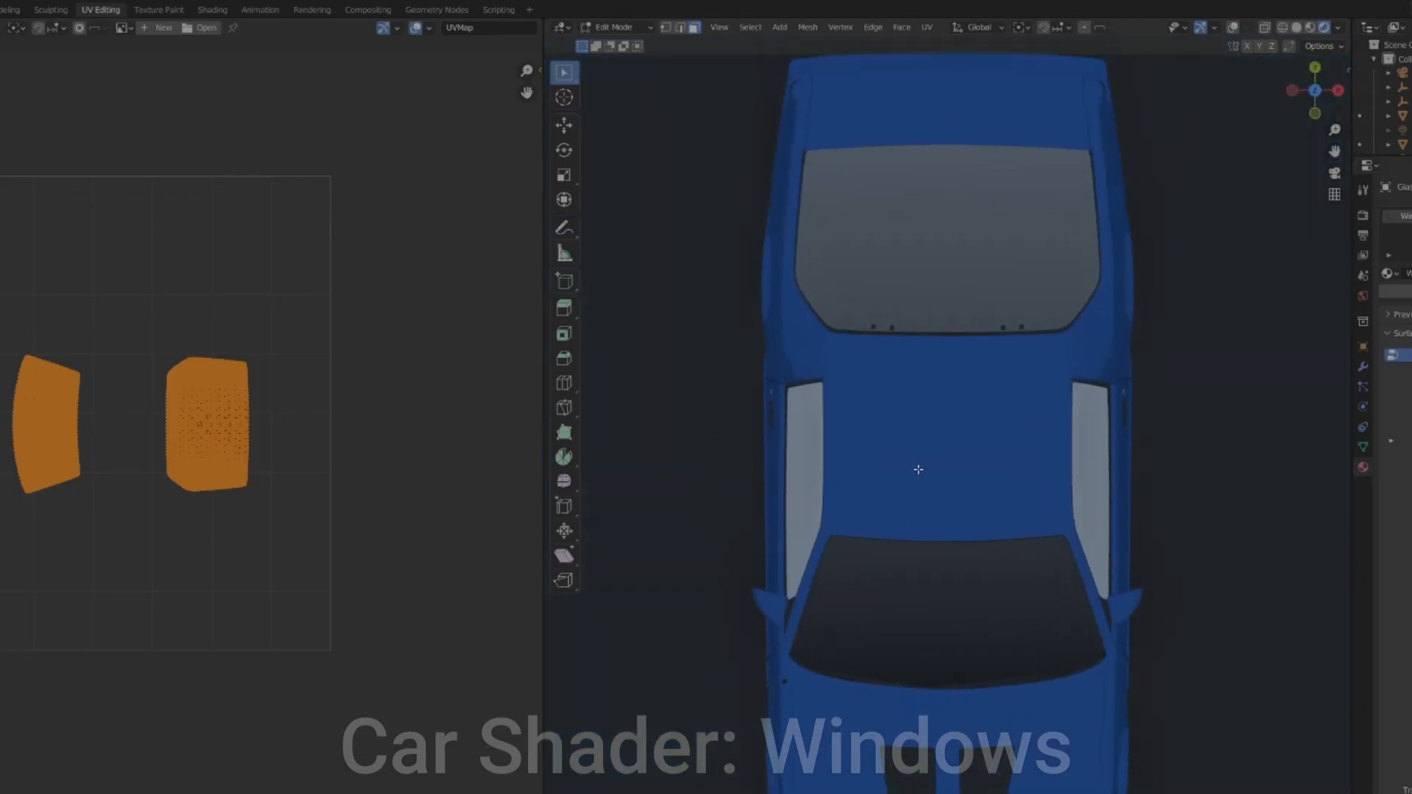
key("u")
left_click(912, 466)
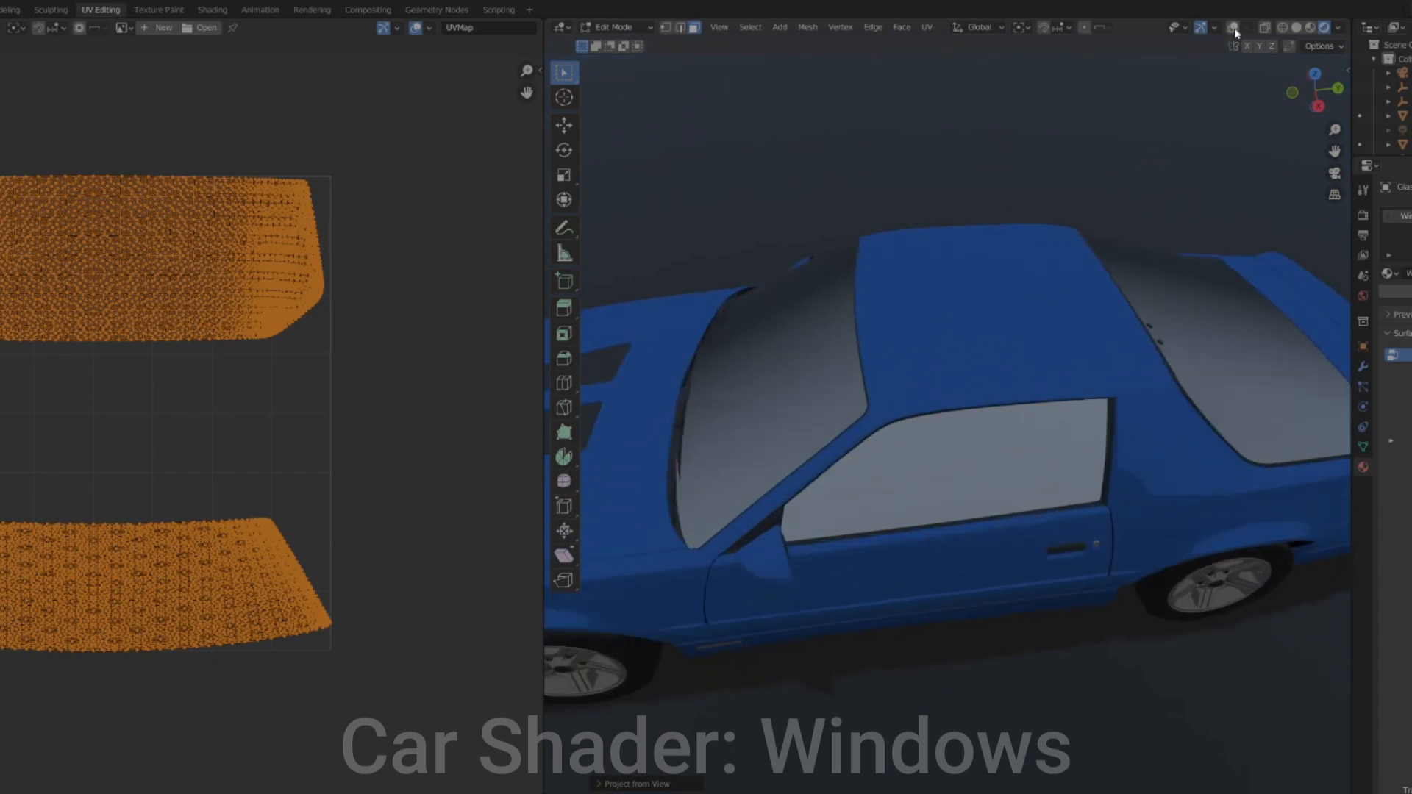
UV-project only the side windows from the right orthographic view using Project from View (Bounds)
key("shift+alt+z")
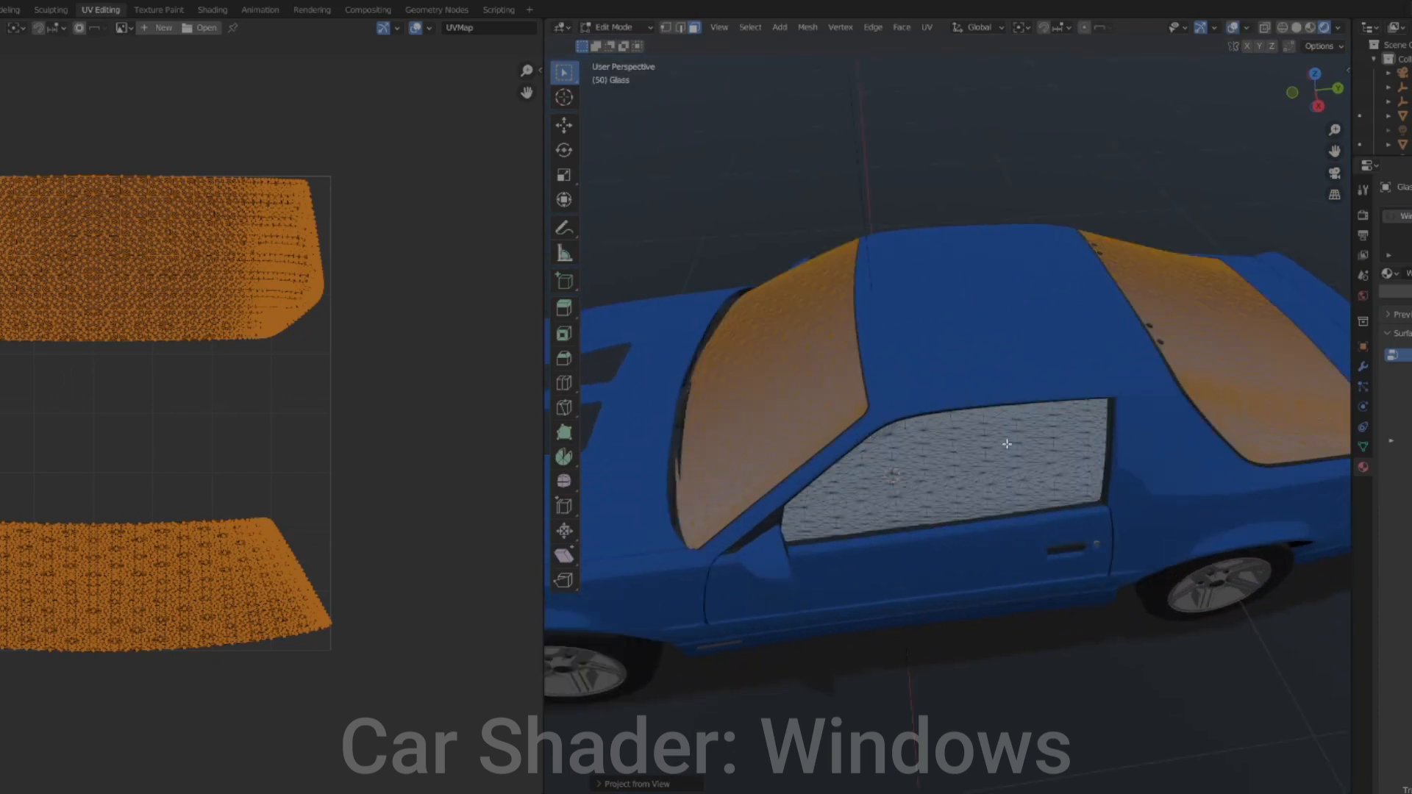
key("KP_3")
middle_click_drag(996, 401, 1061, 425, "shift")
scroll(1056, 394, "up", 2)
key("shift+z")
key("alt+a")
key("c")
scroll(851, 409, "down", 2)
scroll(861, 413, "up", 3)
mouse_move(861, 414)
left_mouse_down()
mouse_move(924, 367)
mouse_move(996, 348)
mouse_move(946, 363)
mouse_move(1175, 337)
left_mouse_up()
key("Escape")
key("shift+z")
key("u")
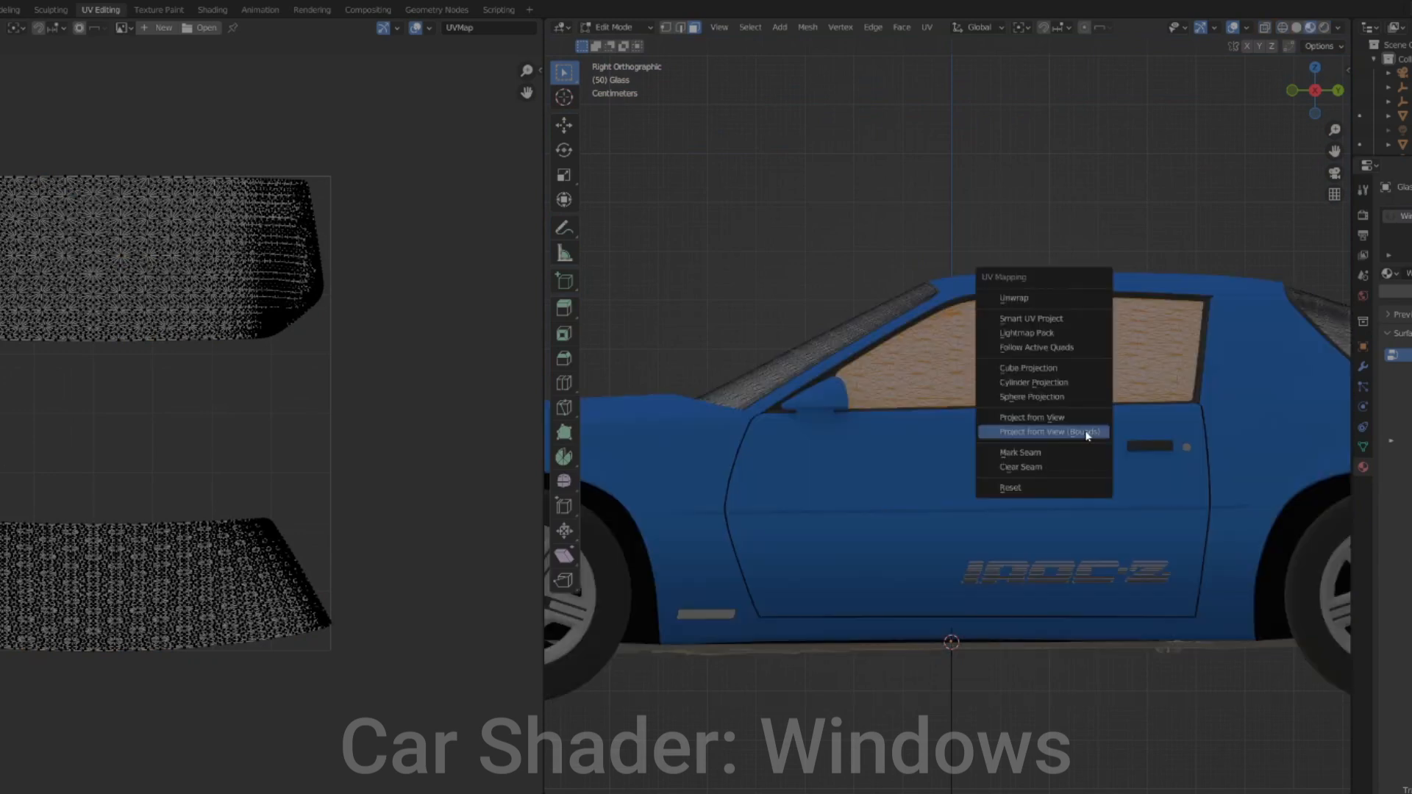
left_click(1087, 433)
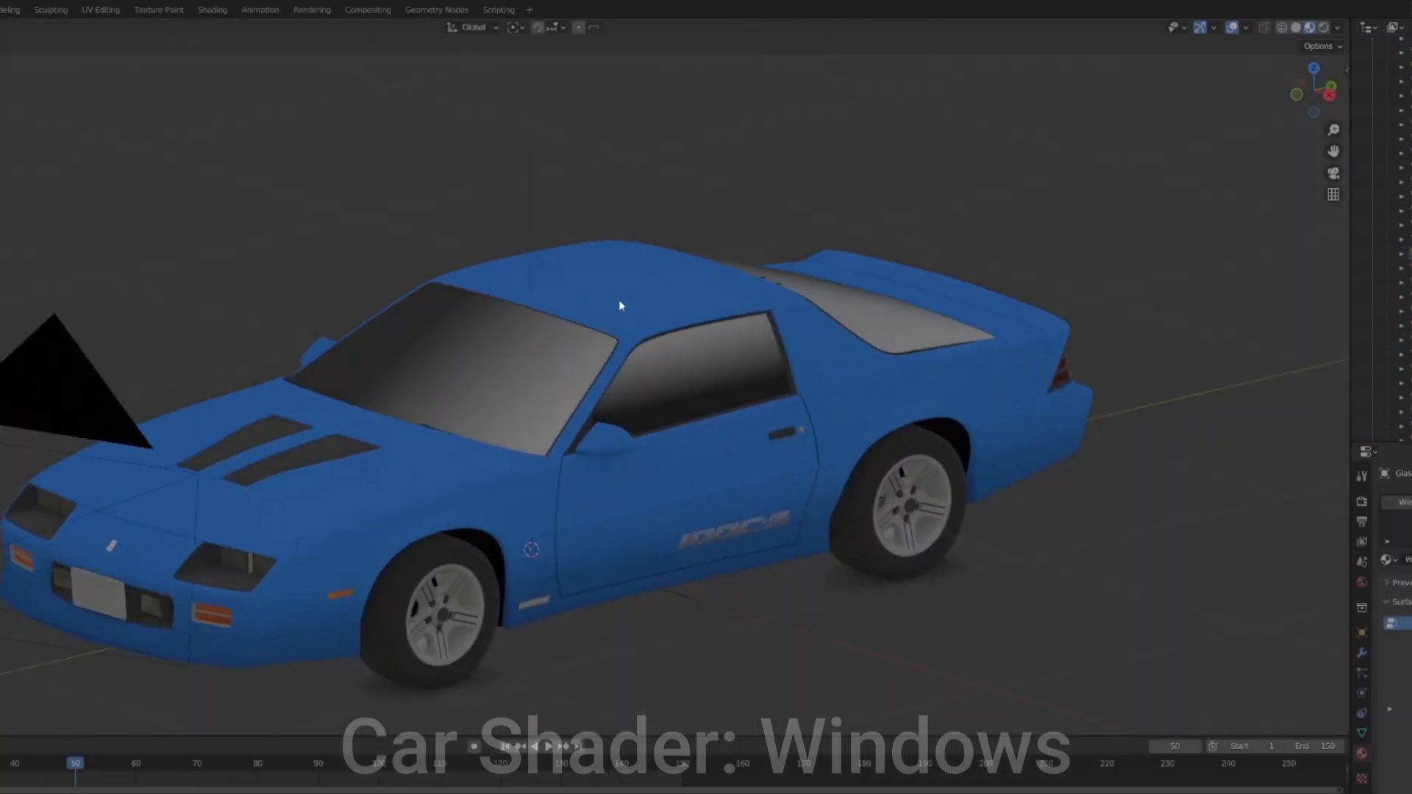
Switch the viewport to rendered shading and examine the gradient on the windshield and side windows
key("z")
key("z")
left_click(715, 195)
mouse_move(727, 232)
middle_mouse_down()
mouse_move(796, 237)
mouse_move(834, 261)
middle_mouse_up()
scroll(846, 280, "up", 3)
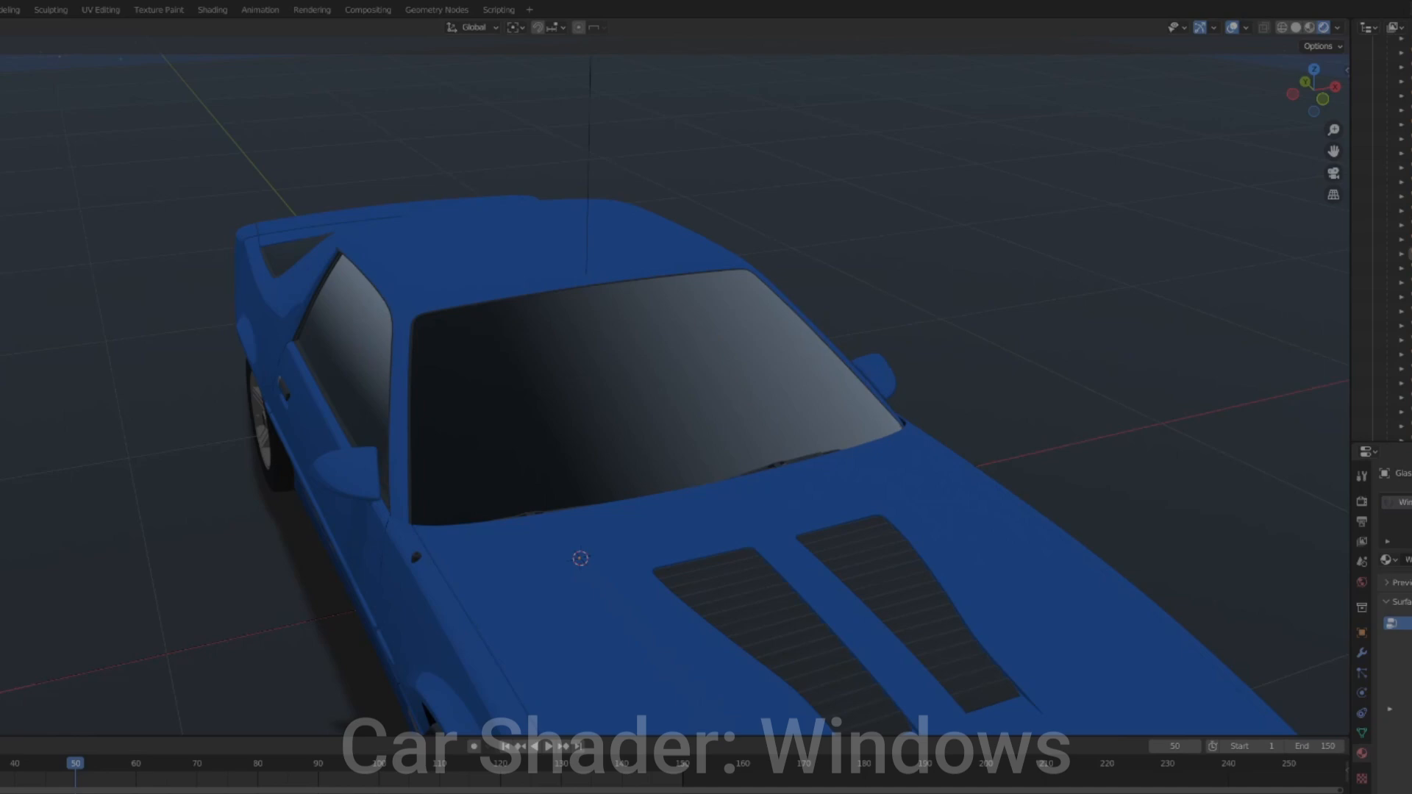
In the Window material's node graph, insert the Mix Shader between the Principled BSDF and the Material Output's Surface
left_click(213, 9)
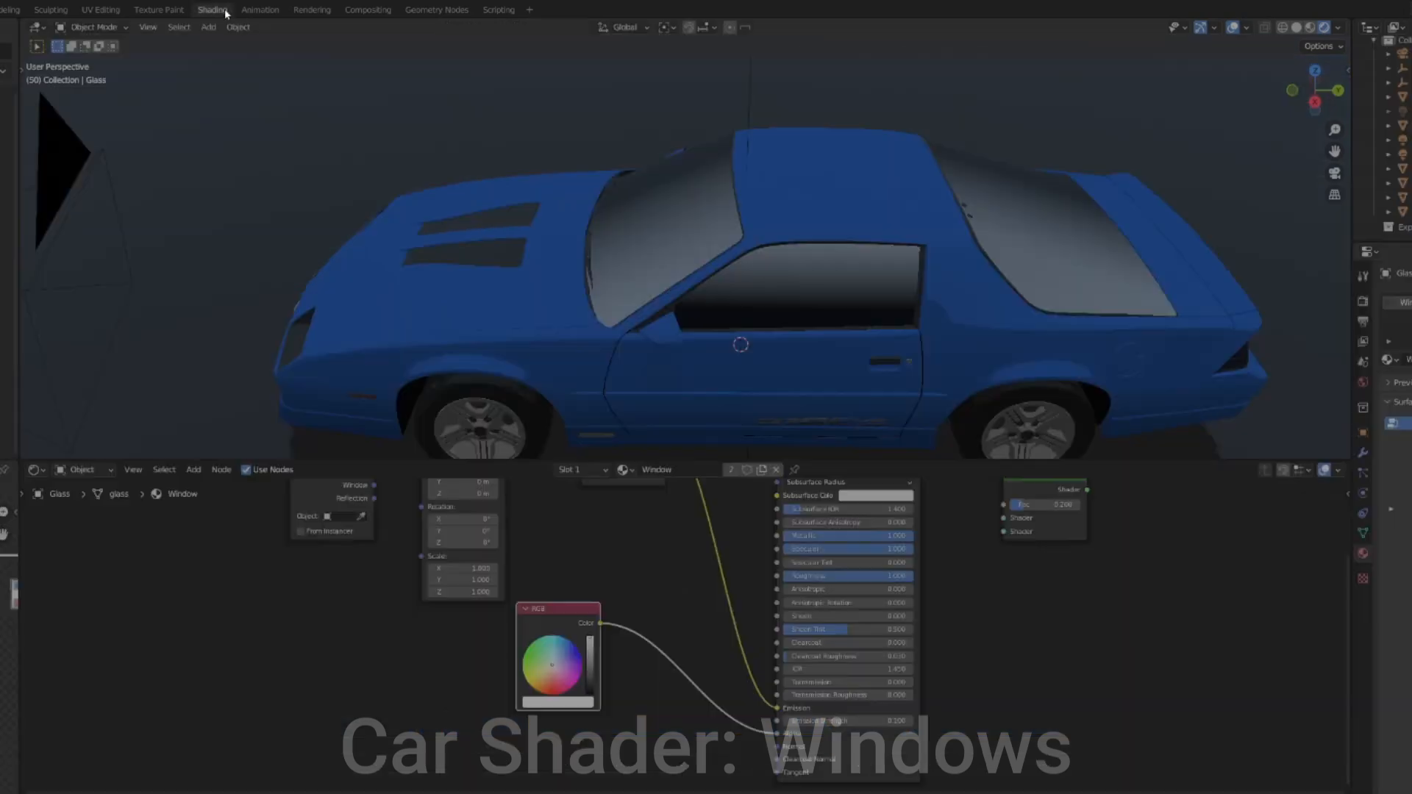
middle_click_drag(677, 425, 773, 332)
scroll(774, 333, "up", 3)
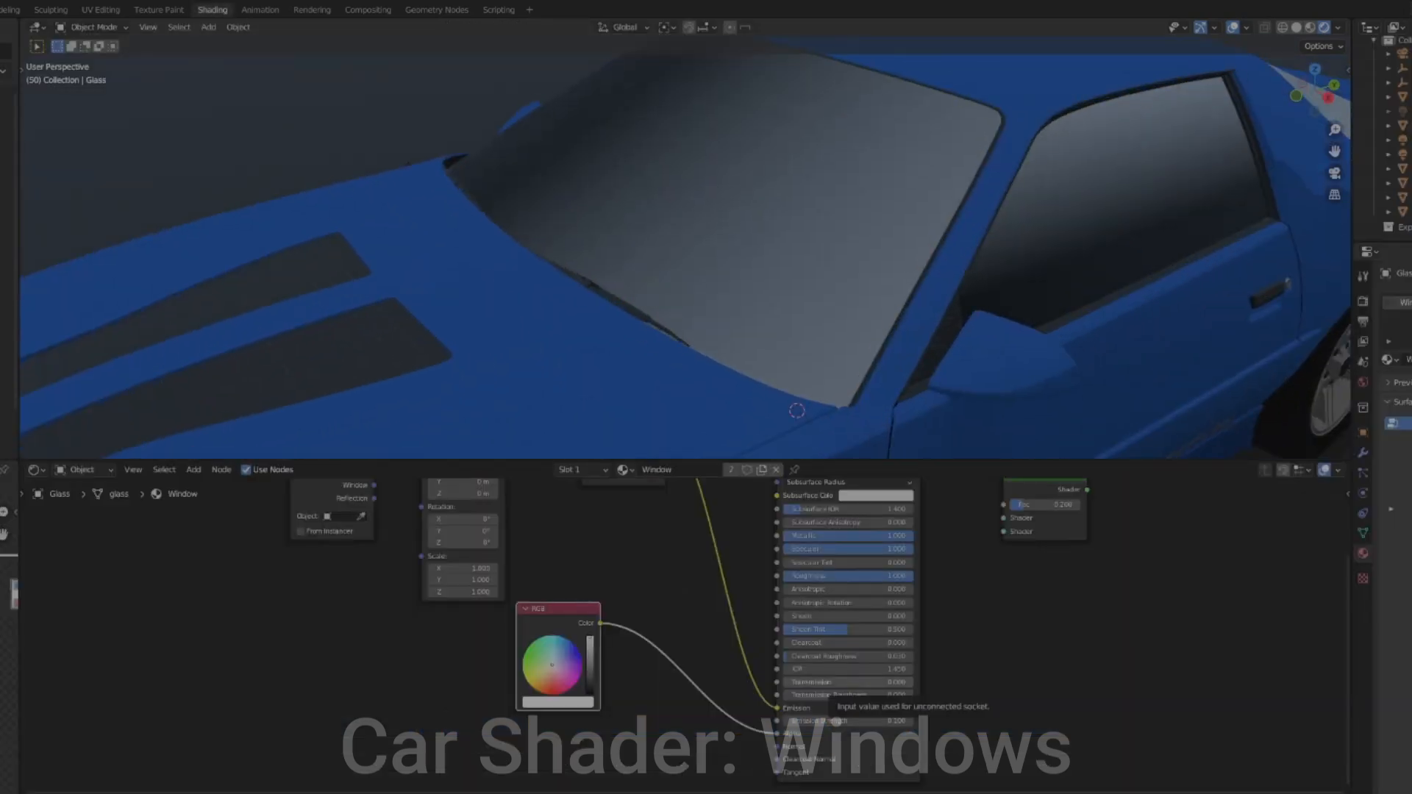
middle_click_drag(1129, 591, 924, 692)
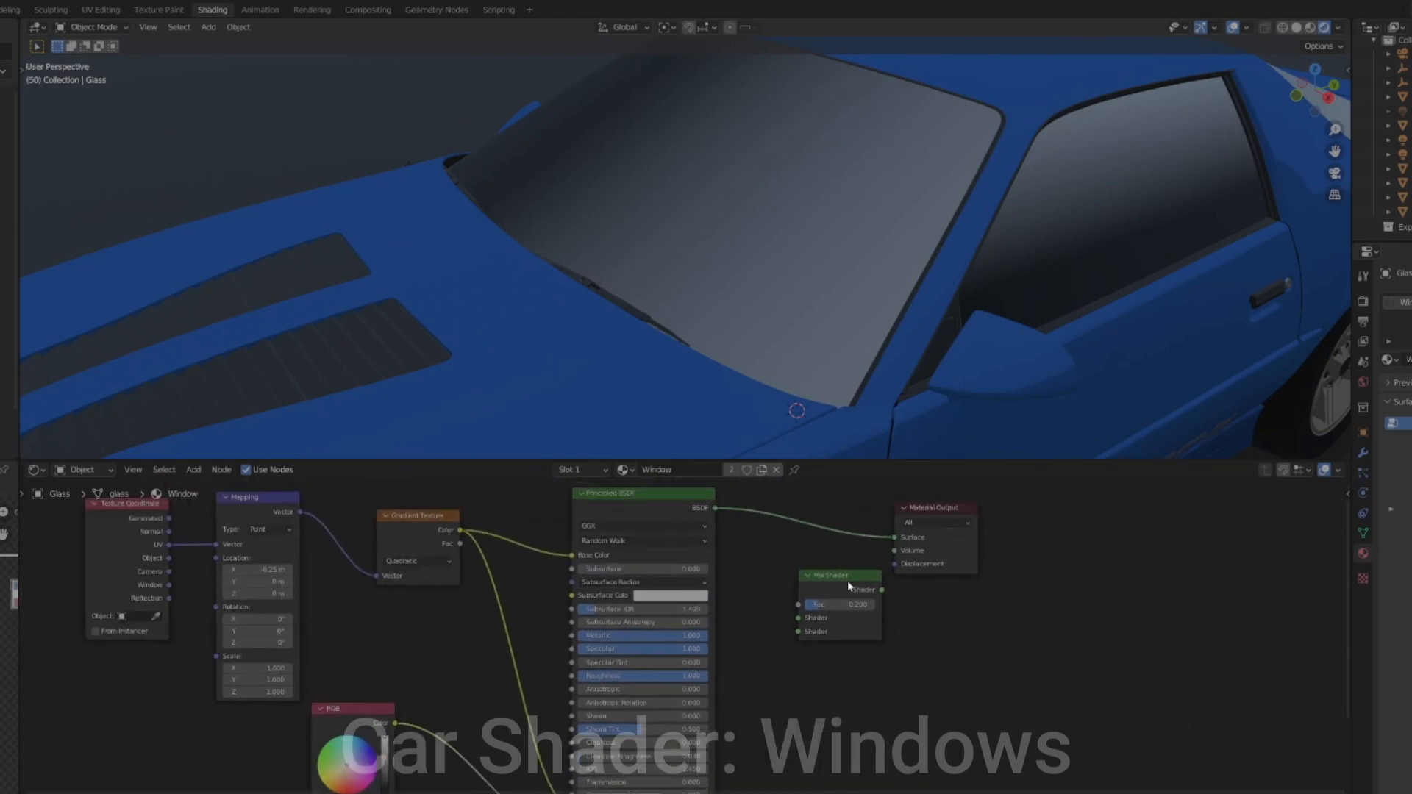
left_click_drag(848, 584, 841, 539)
left_click_drag(956, 596, 929, 534)
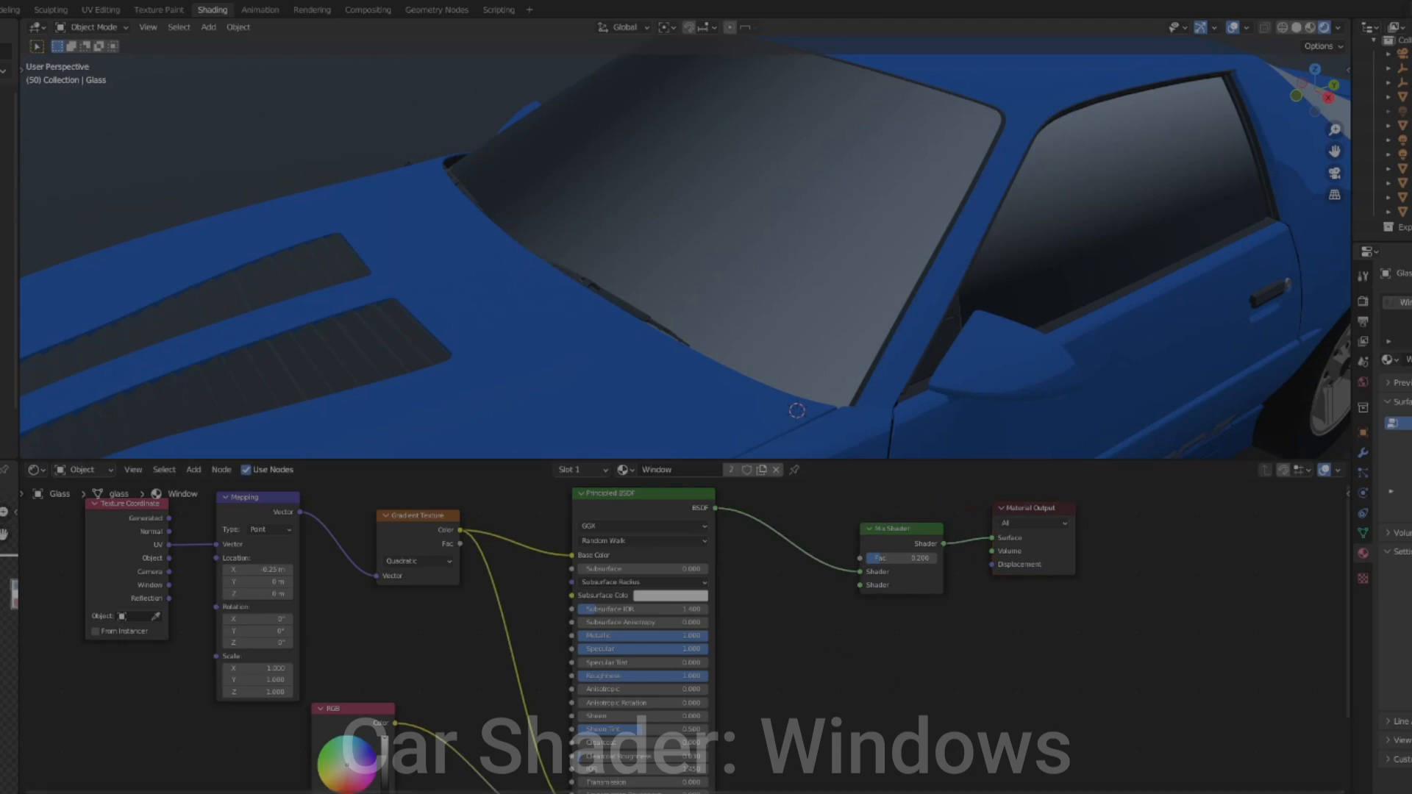
Duplicate the Texture Coordinate and Mapping nodes below the original graph and set the copy's X location to 0 m
key("Home")
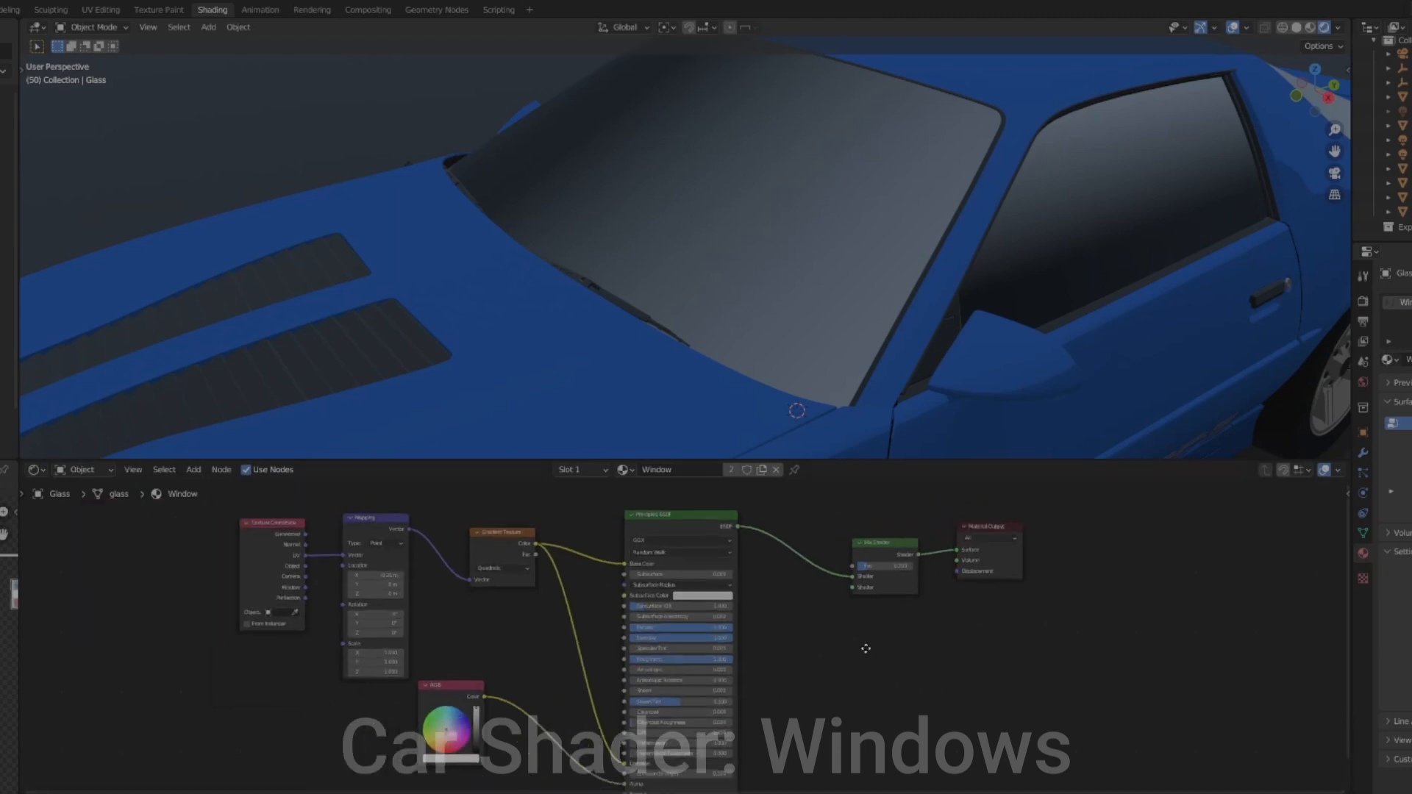
key("shift+d")
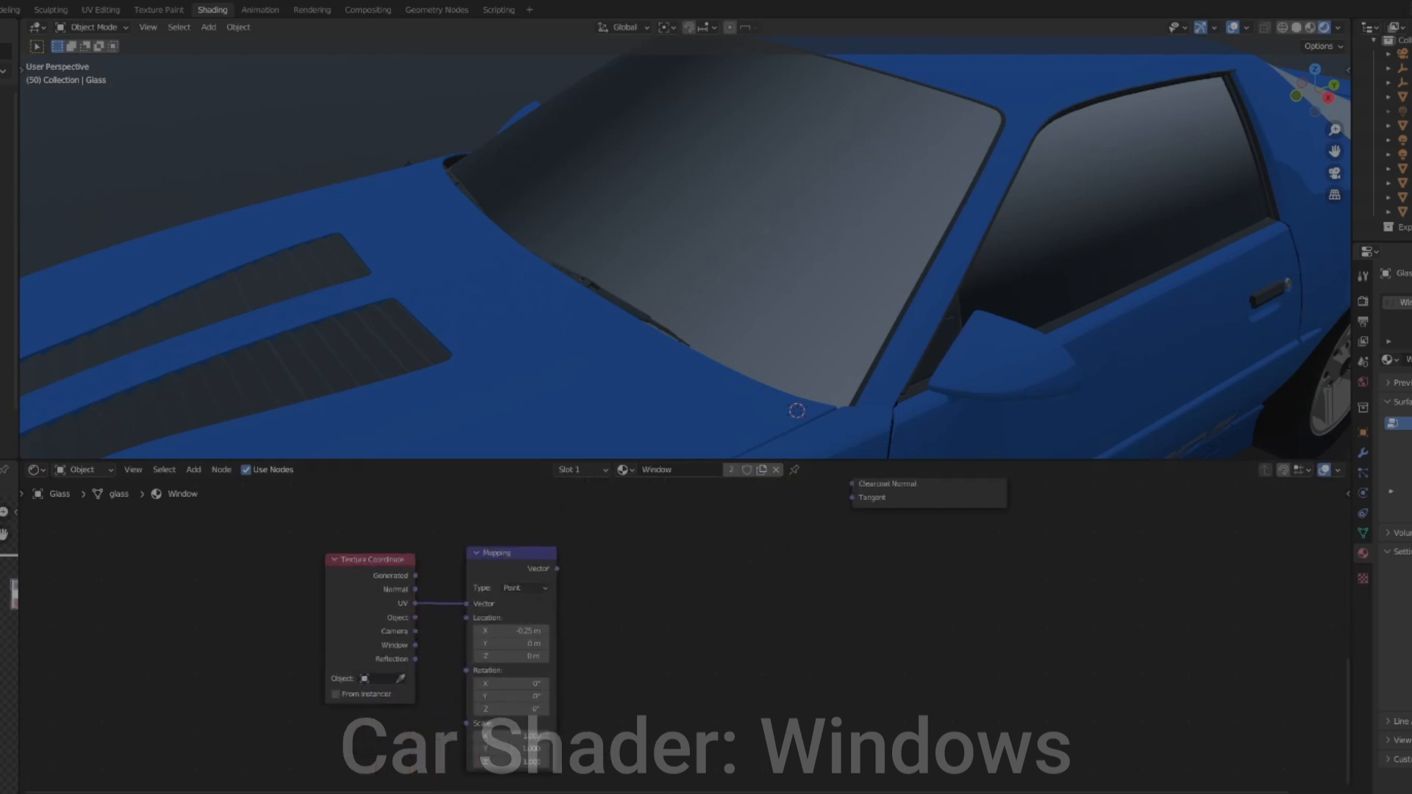
left_click(511, 631)
type("0")
key("Return")
Add an Image Texture node and connect the duplicated Mapping node's Vector output to it
left_click(219, 472)
left_click(216, 486)
type("imag")
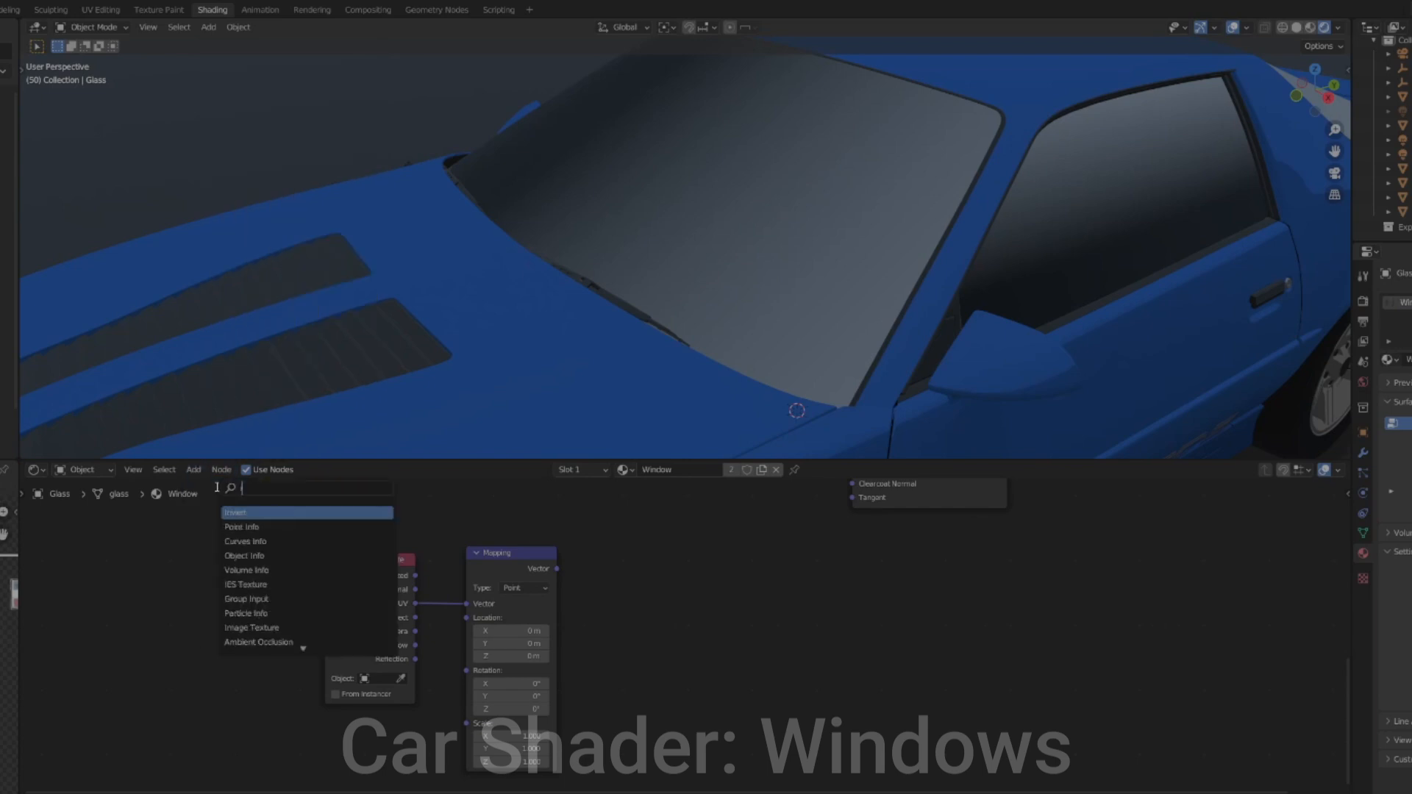
key("Return")
left_click(660, 538)
left_click_drag(556, 569, 671, 656)
Load window tex wip.png into the Image Texture node and place the node beside the duplicated Mapping node
left_click(781, 592)
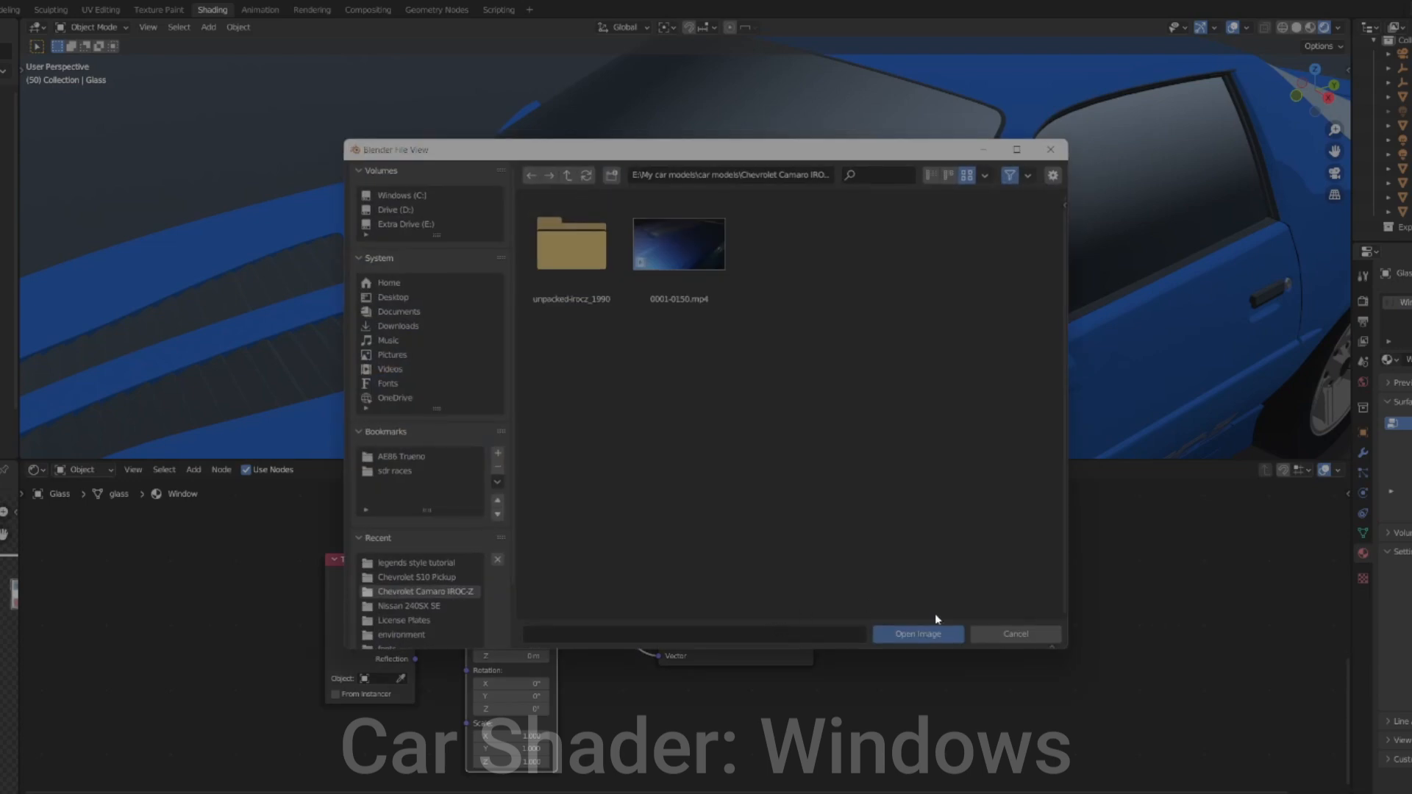
left_click(1015, 634)
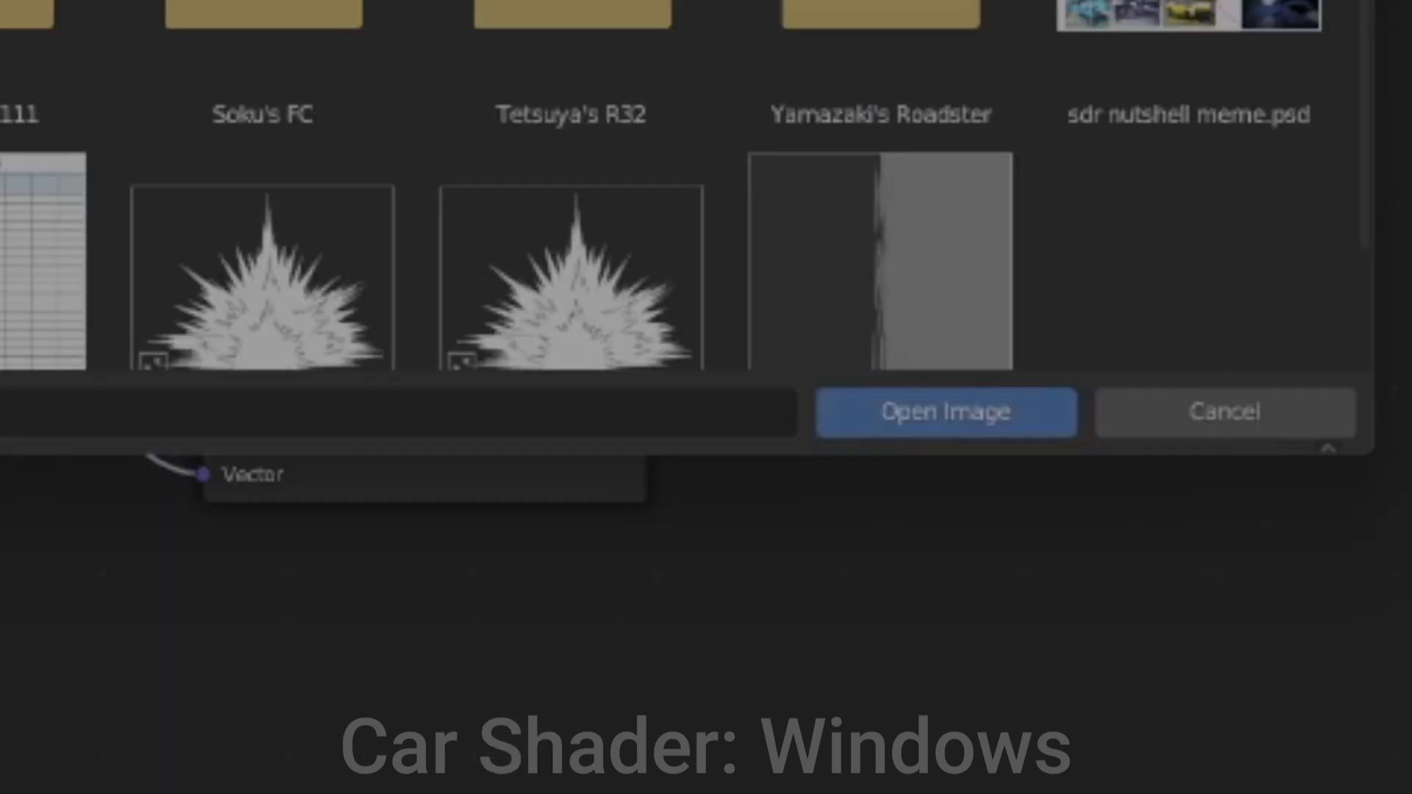
scroll(926, 502, "down", 3)
left_click(893, 556)
left_click(899, 629)
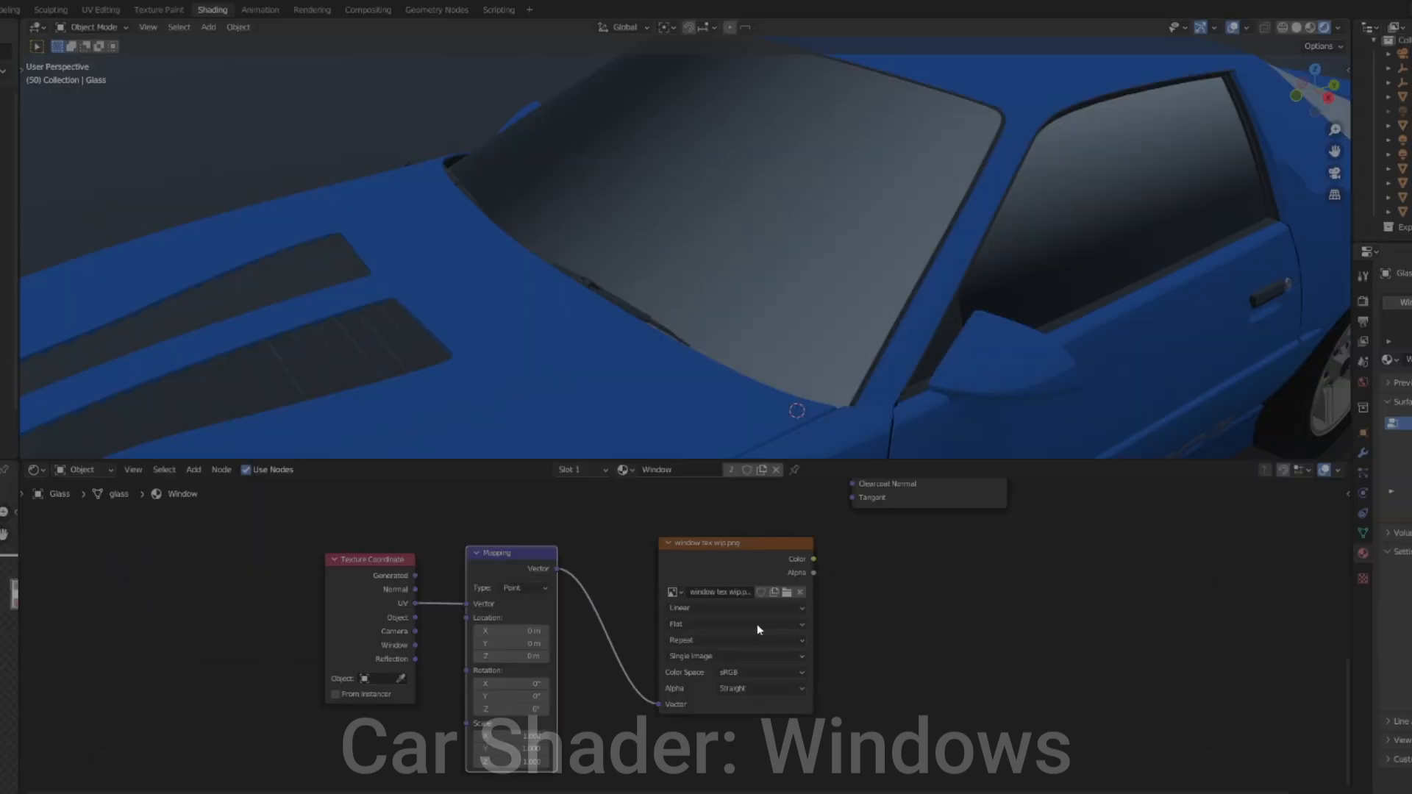
middle_click_drag(832, 304, 410, 437)
scroll(343, 427, "down", 2)
middle_click_drag(708, 636, 719, 646)
left_click_drag(618, 605, 591, 610)
left_click(779, 667)
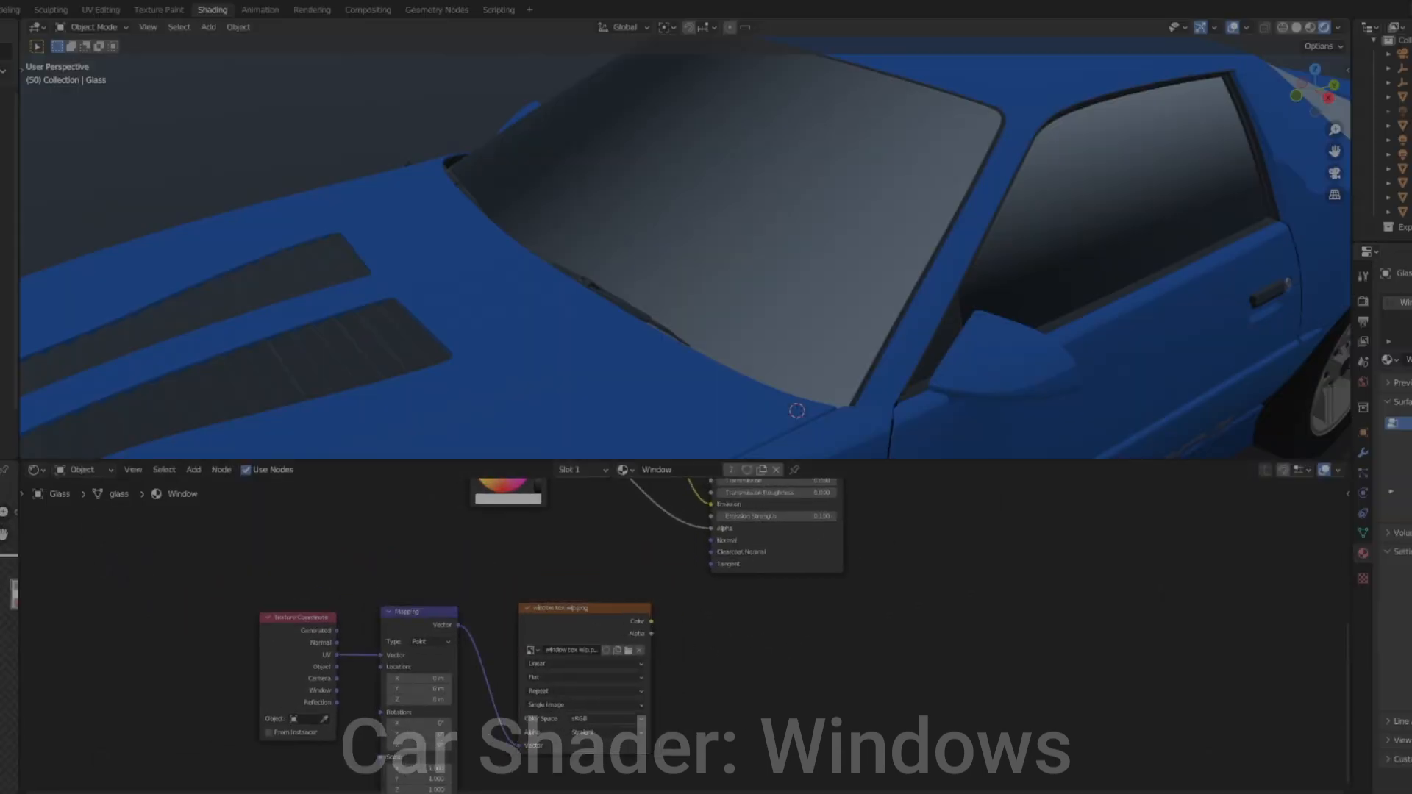
Add a Hue Saturation Value node fed by the image texture's Color output and set its Value to 2
left_click(193, 469)
left_click(223, 490)
type("hue")
left_click(342, 518)
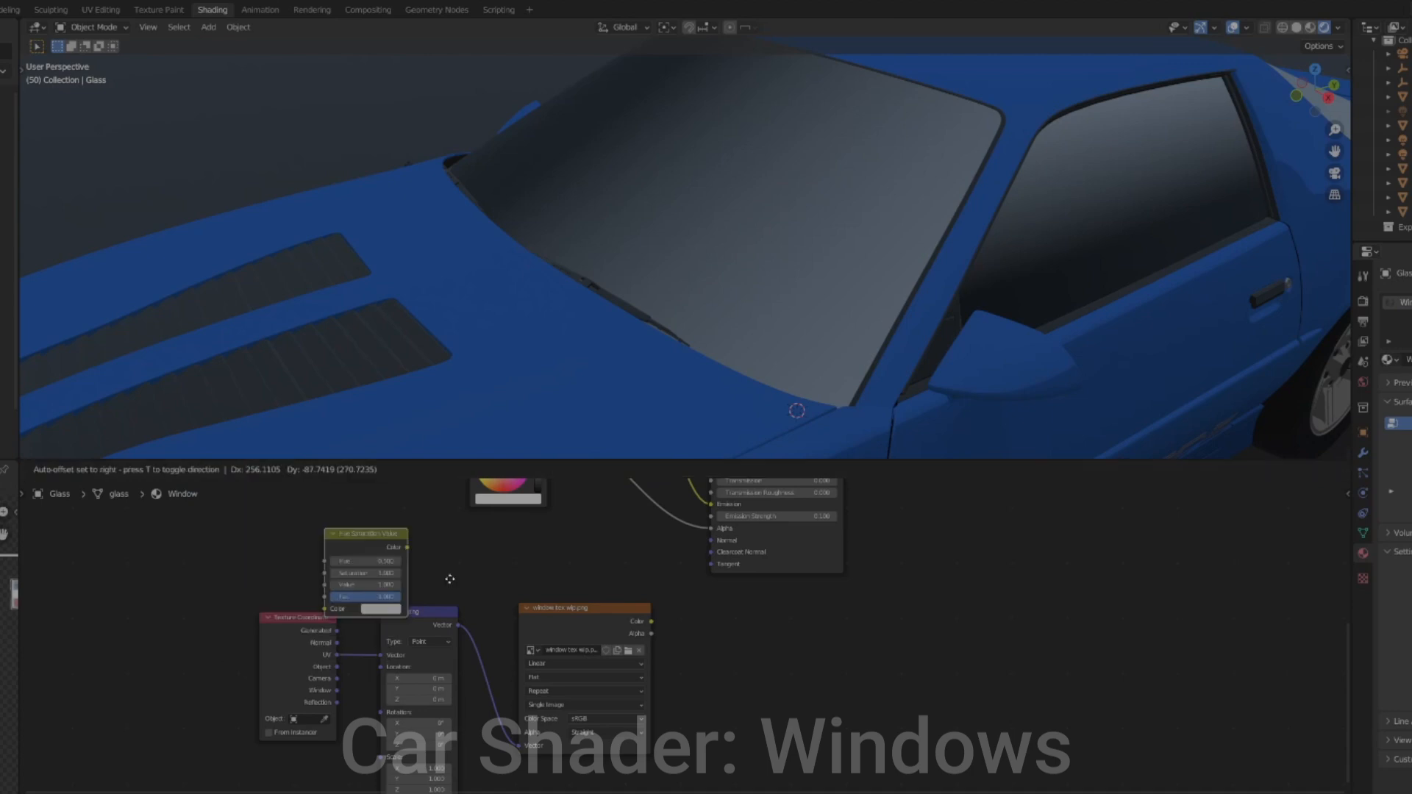
left_click(902, 662)
scroll(686, 637, "up", 5)
left_click_drag(635, 615, 725, 709)
left_click_drag(786, 674, 839, 673)
scroll(877, 622, "down", 2)
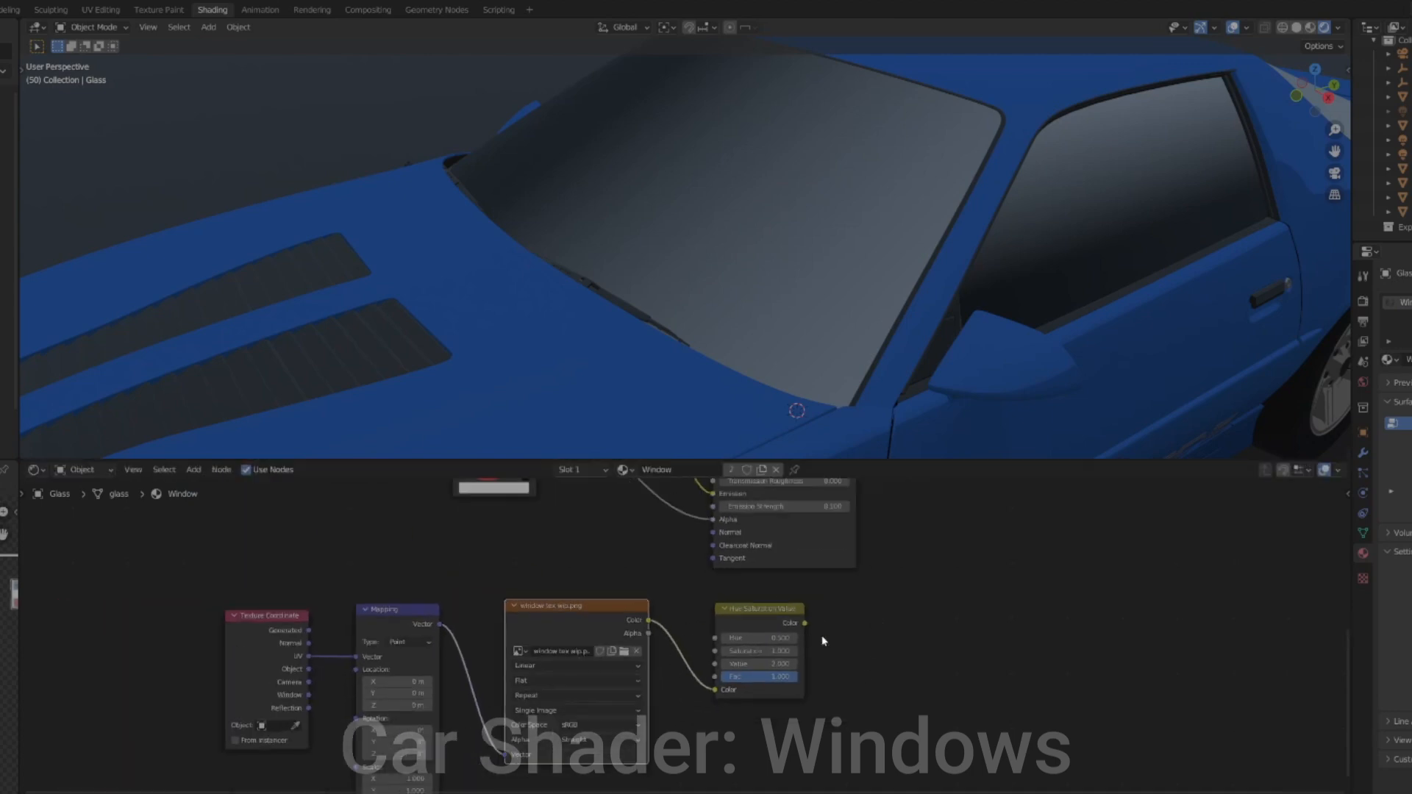
Add a Principled BSDF with Metallic 1, Specular 0 and Roughness 1, and feed its Base Color from the Hue Saturation Value node
scroll(823, 642, "right", 5, "ctrl")
scroll(744, 655, "up", 2)
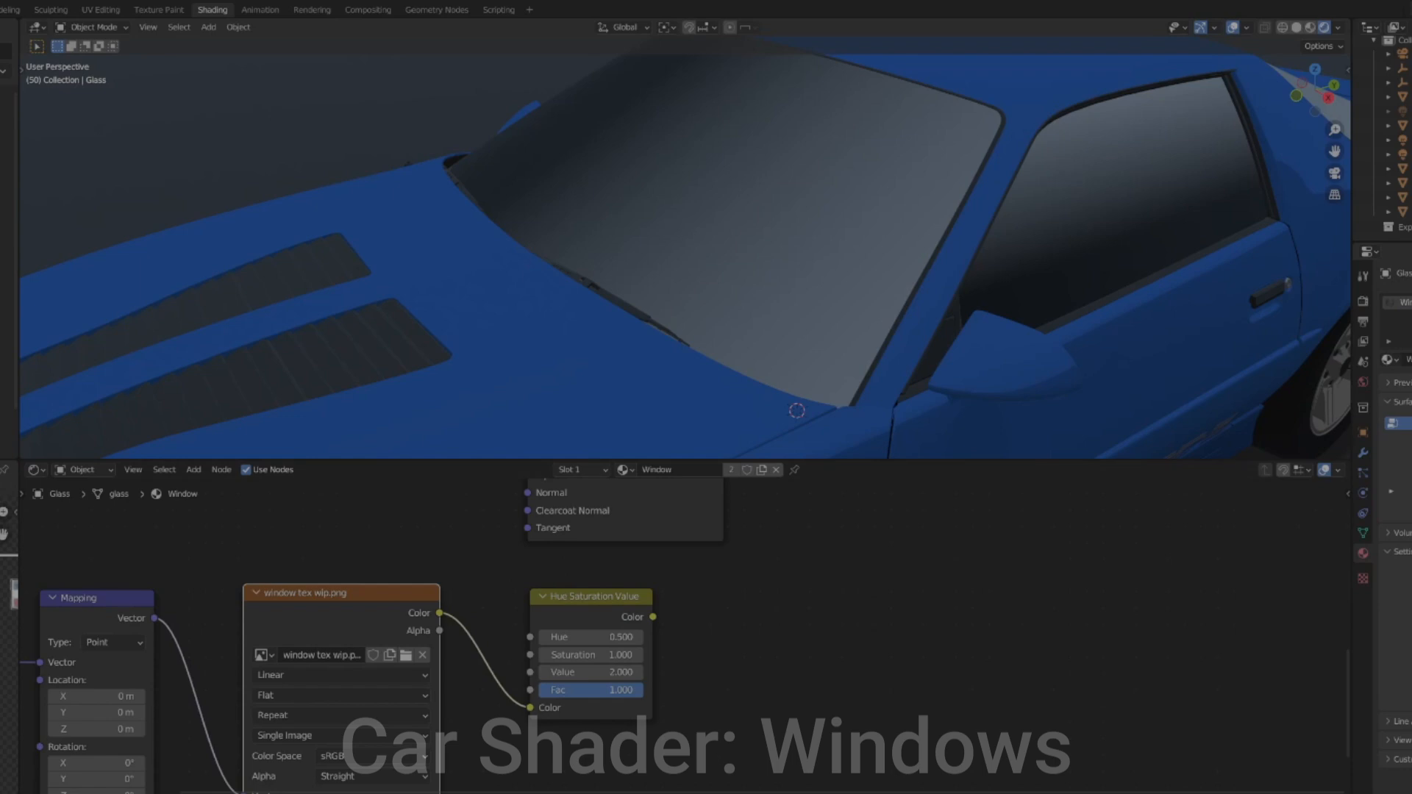
key("shift+a")
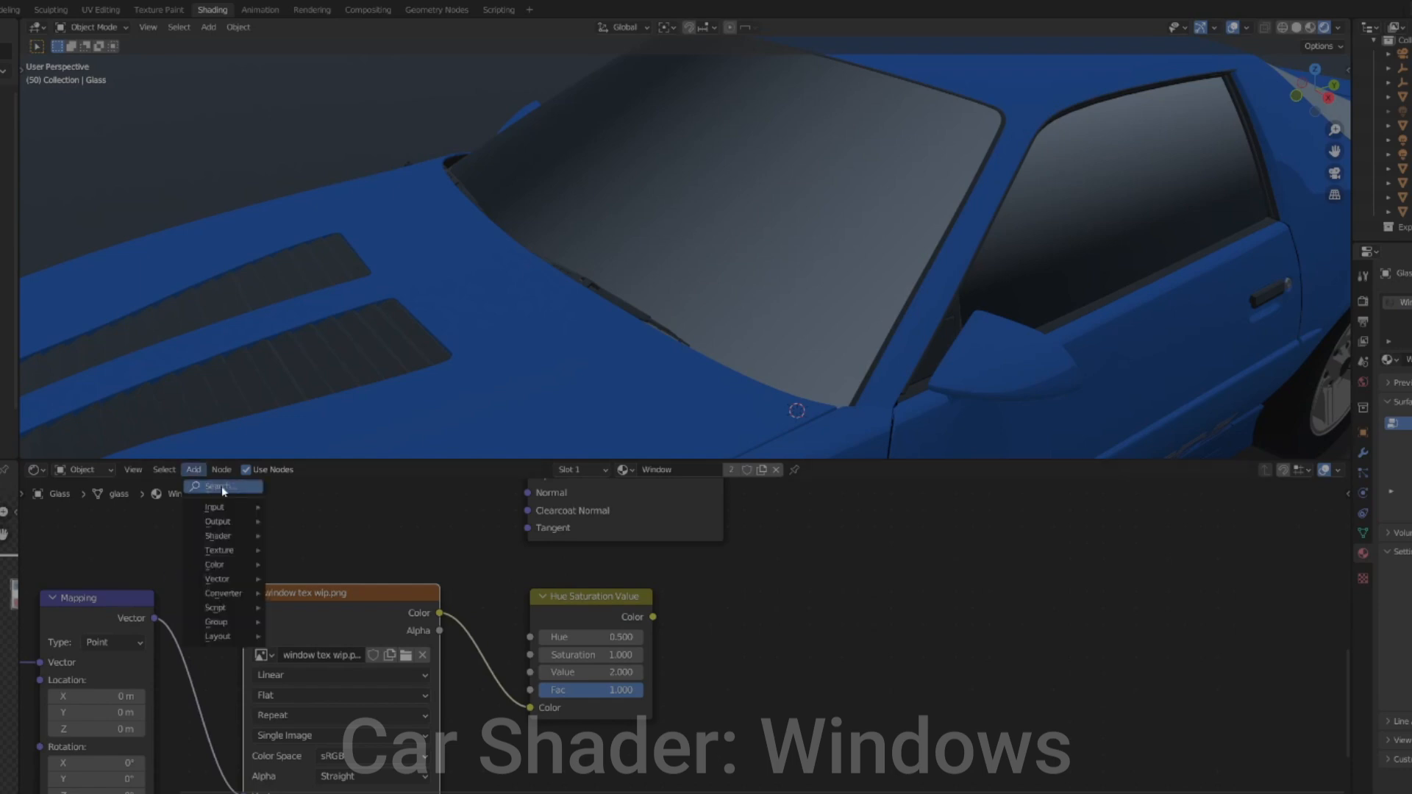
type("pric")
key("Return")
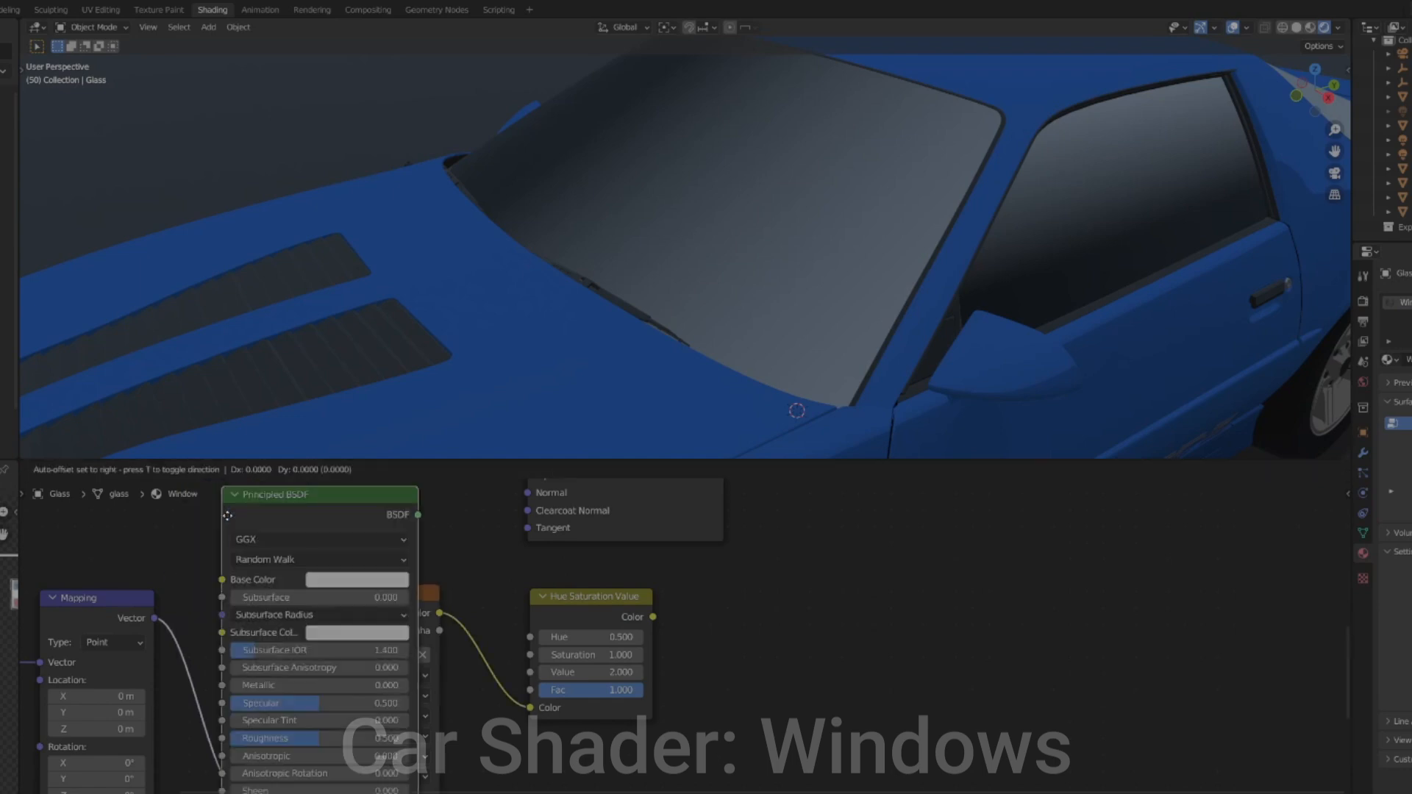
left_click(699, 573)
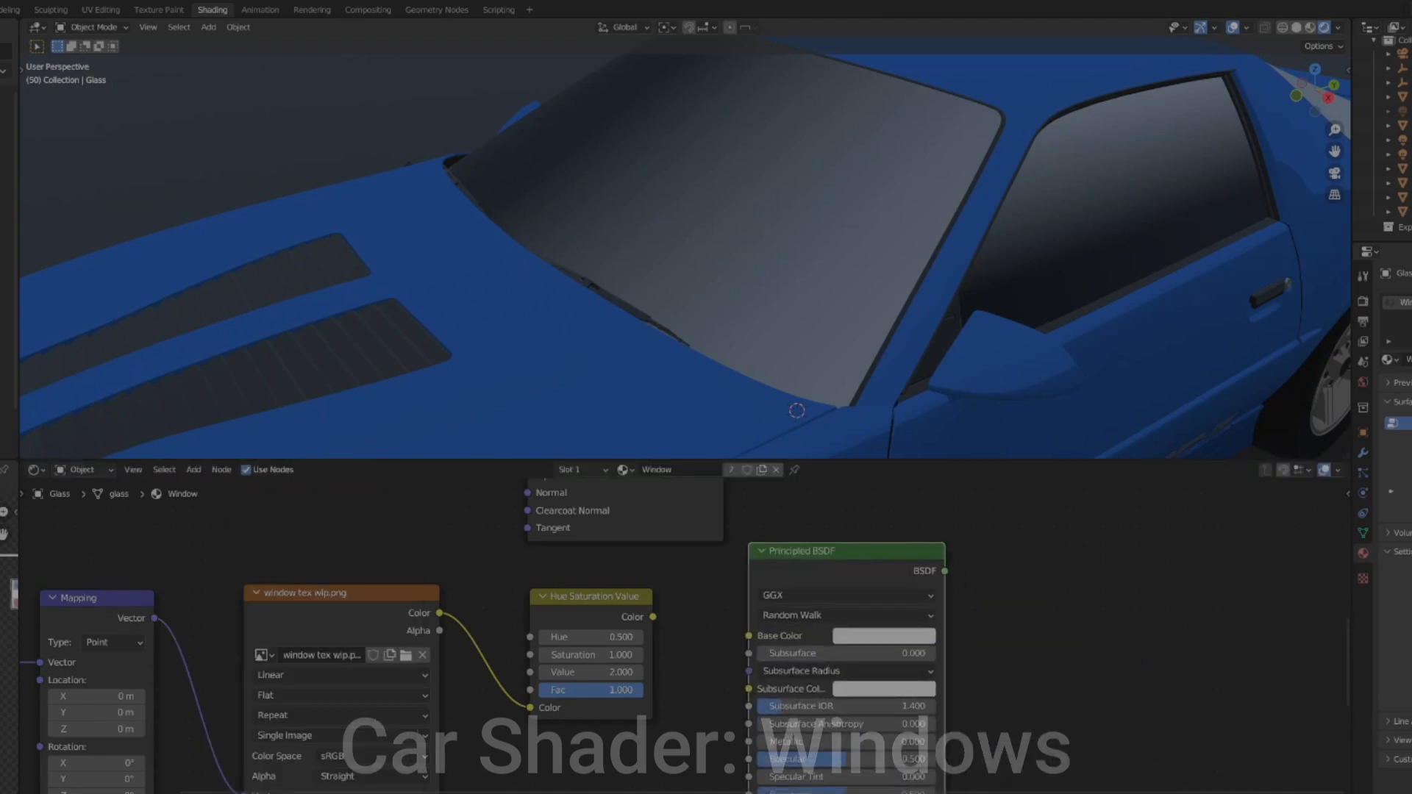
middle_click_drag(635, 607, 603, 512)
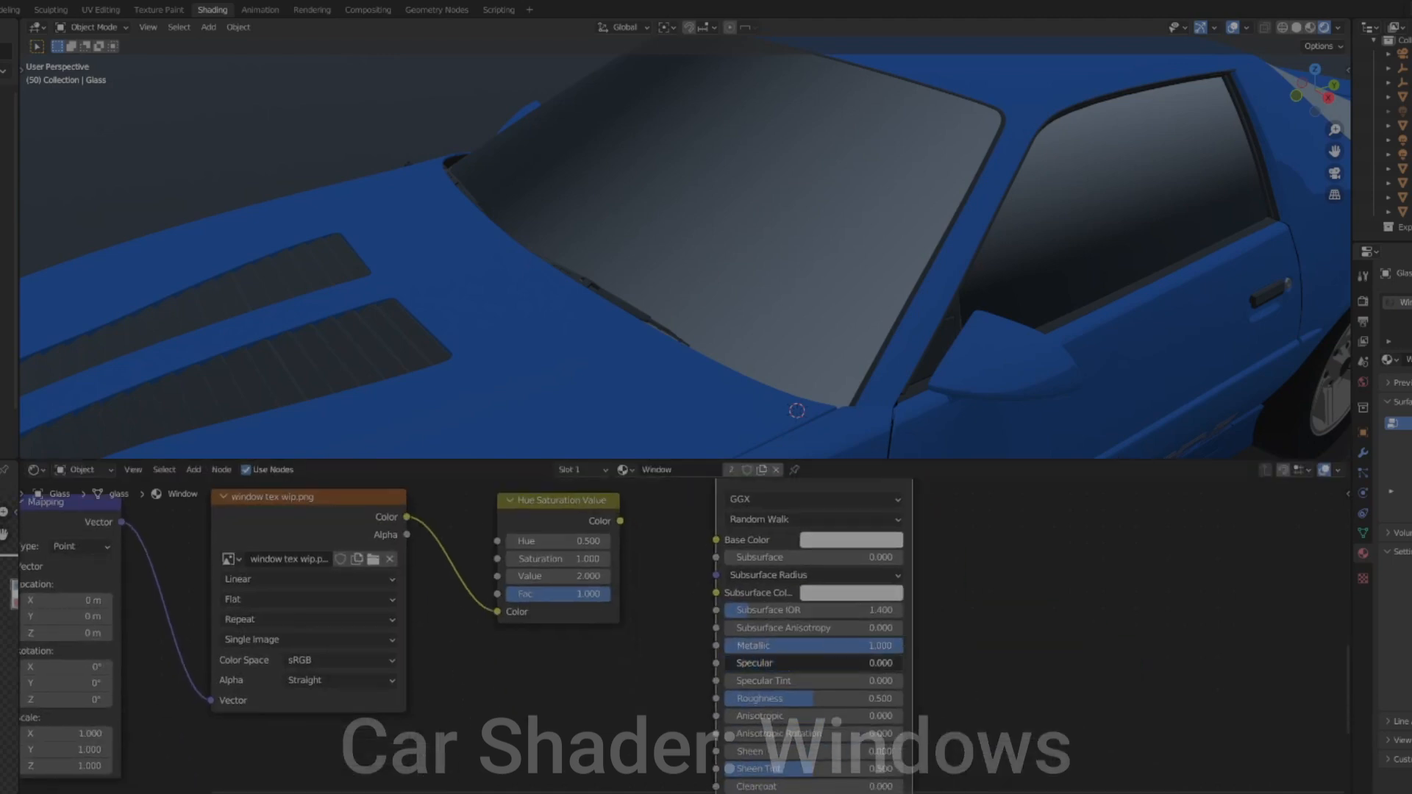
left_click_drag(800, 703, 883, 702)
left_click_drag(621, 521, 715, 540)
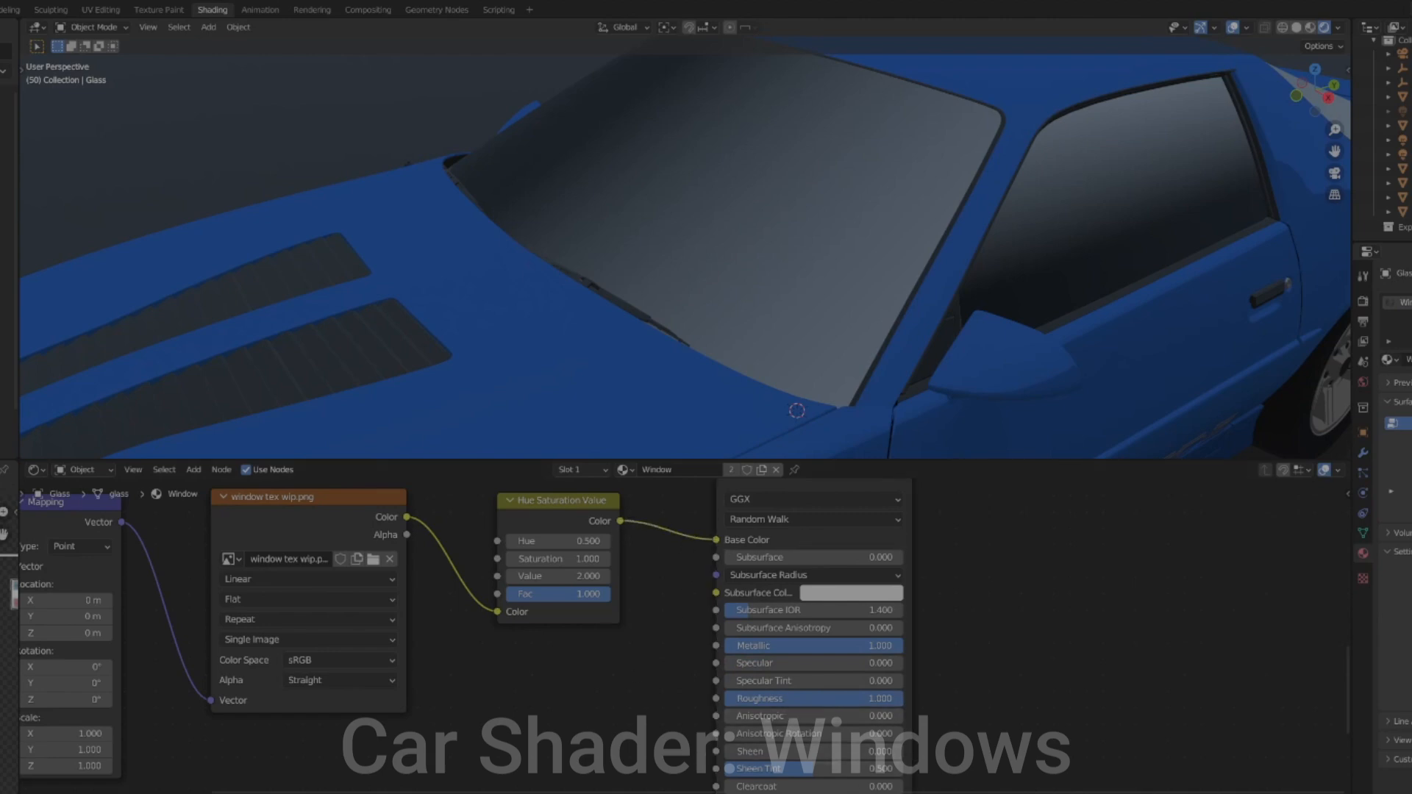
Connect the new Principled BSDF to the Mix Shader's second Shader input
scroll(888, 633, "down", 8)
middle_click_drag(958, 539, 776, 663)
scroll(674, 718, "down", 3)
left_click_drag(641, 736, 634, 535)
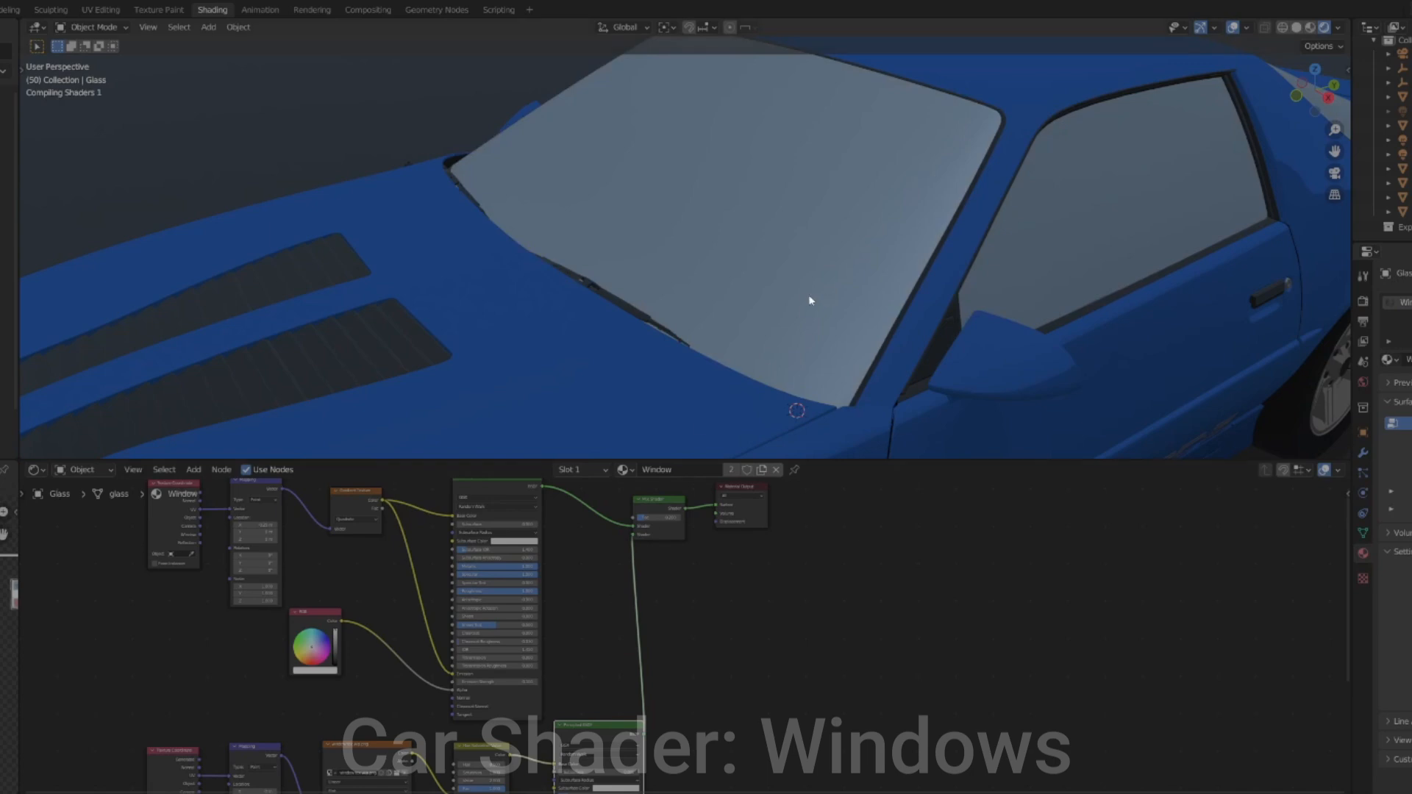
Examine the combined gradient and reflection streaks on the windshield, side windows and rear window from several angles
scroll(810, 300, "down", 2)
middle_click_drag(809, 300, 743, 286)
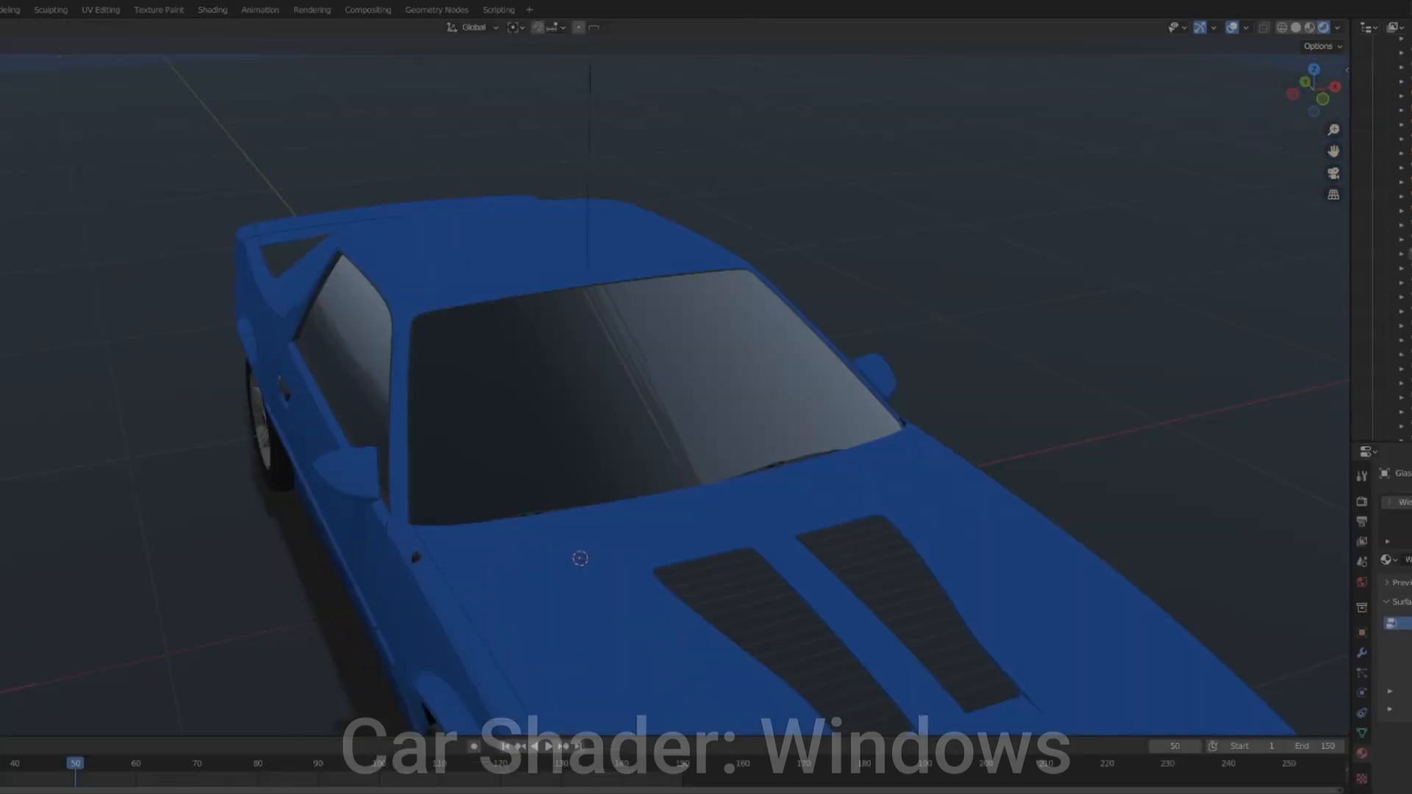
scroll(690, 340, "down", 1)
middle_click_drag(691, 340, 665, 438)
scroll(788, 343, "up", 2)
scroll(904, 403, "down", 4)
scroll(898, 414, "down", 1)
scroll(889, 427, "up", 5)
scroll(621, 437, "down", 4)
scroll(667, 436, "up", 6)
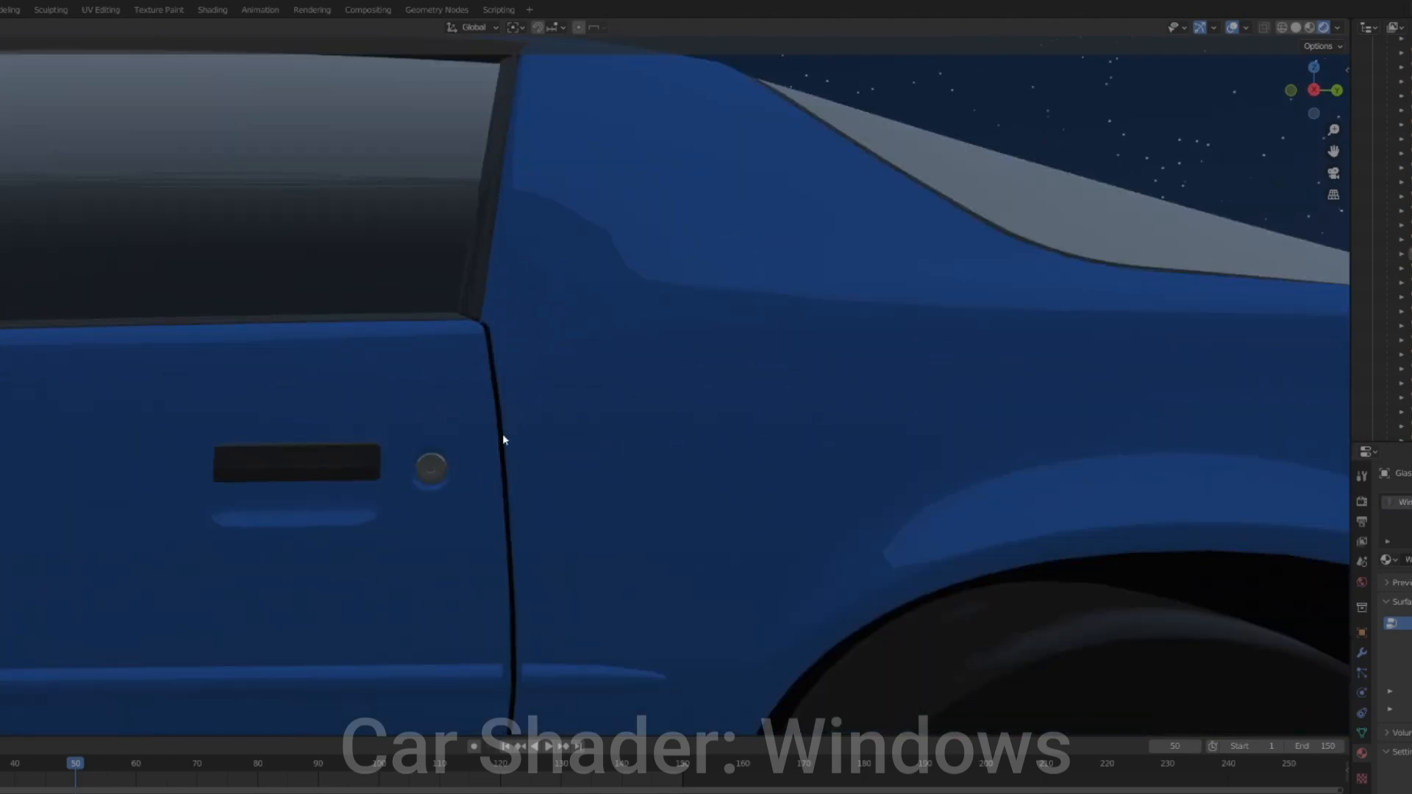
scroll(503, 440, "down", 4)
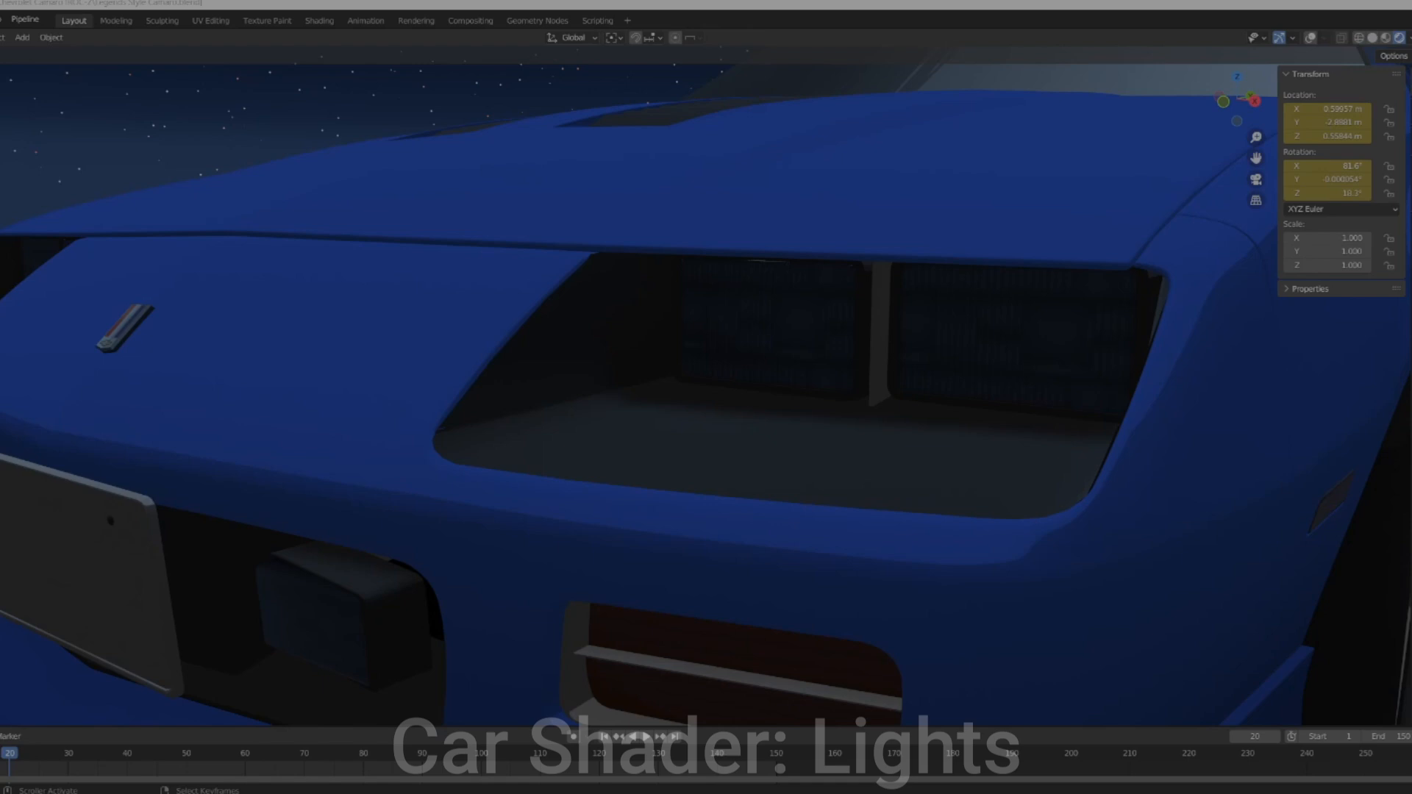
Examine the headlights, turn signals and fog lights on the car's front end
scroll(788, 678, "down", 8)
middle_click_drag(751, 599, 823, 574)
scroll(822, 574, "up", 2)
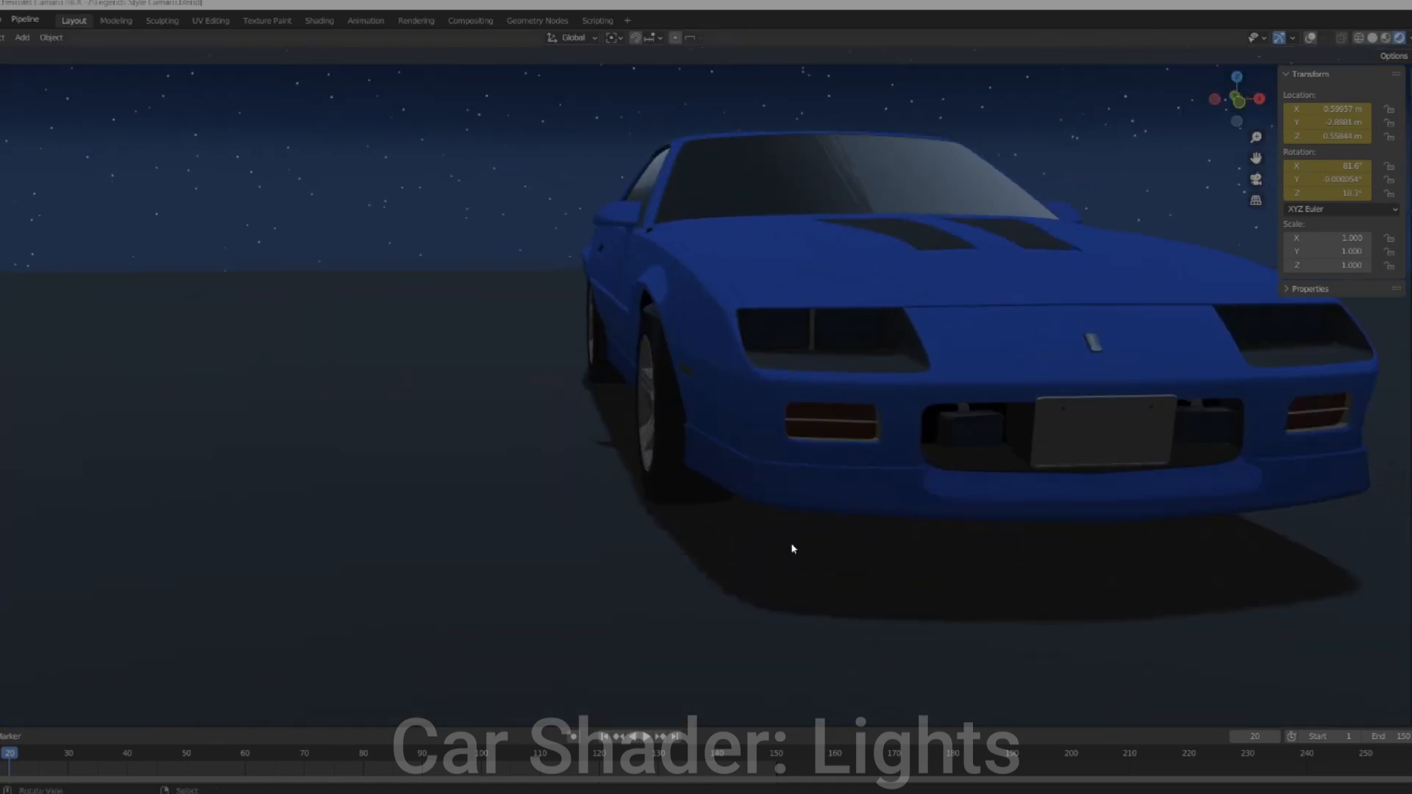
scroll(829, 527, "up", 2)
scroll(665, 542, "up", 3)
scroll(723, 563, "up", 2)
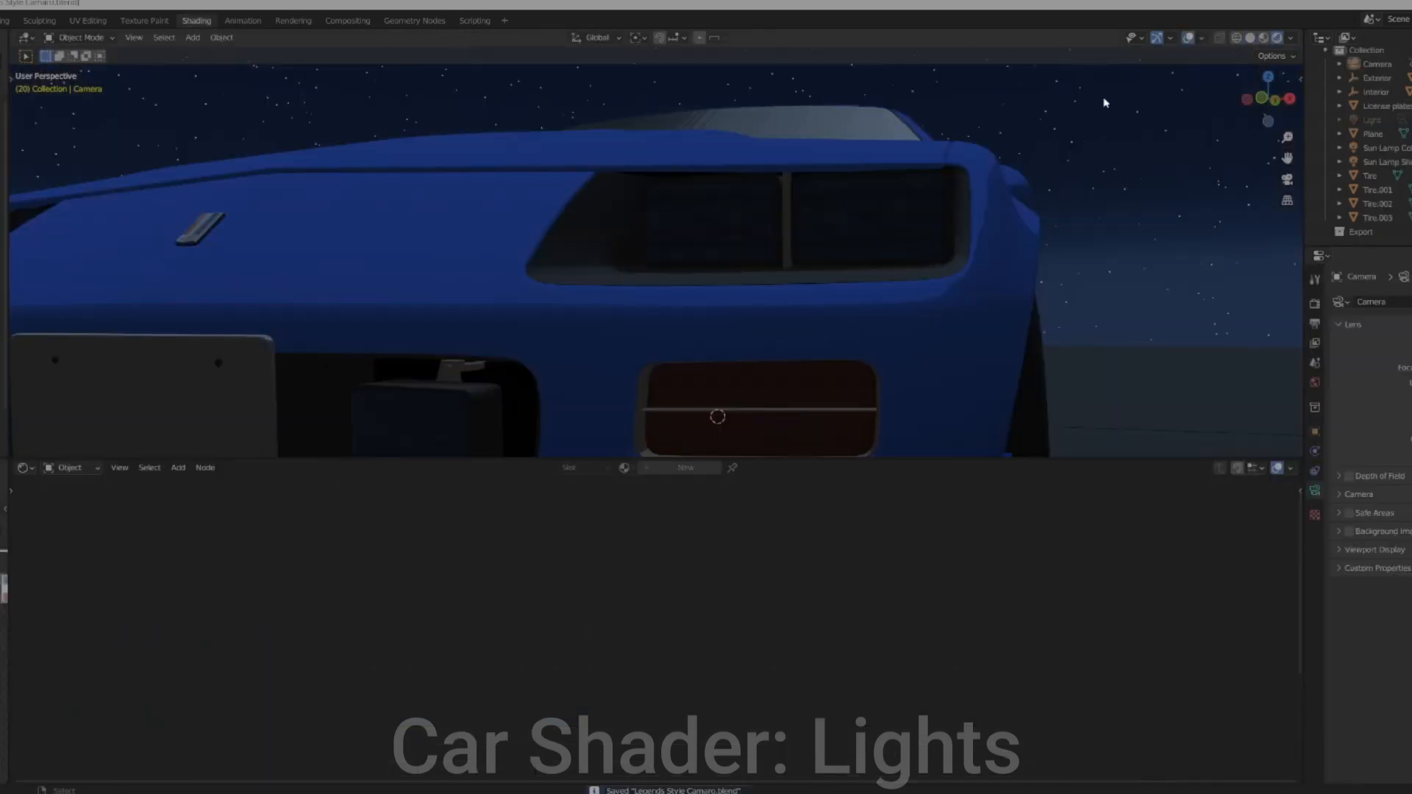
Select the Headlight Lenses object and add a second material slot to it
key("z")
left_click(718, 252)
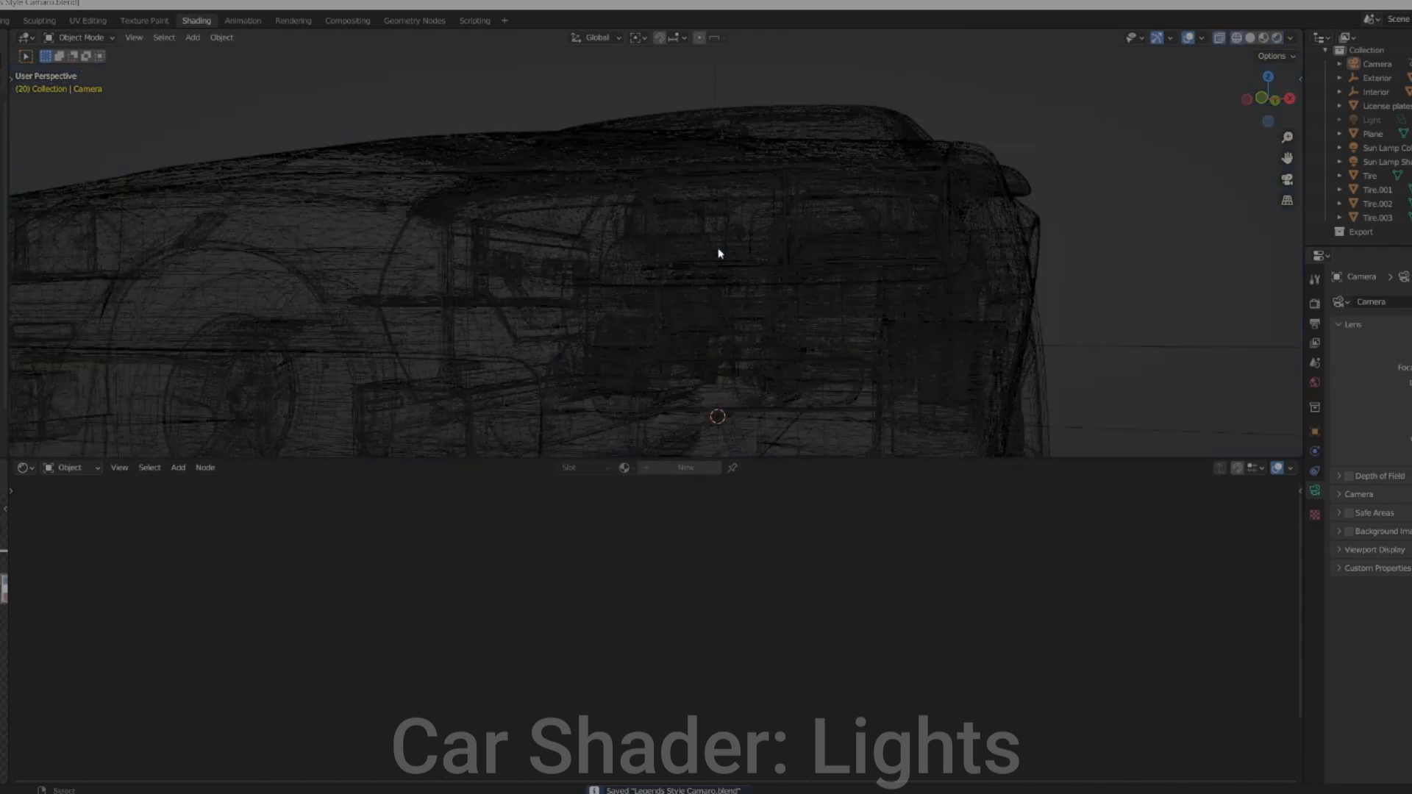
key("z")
left_click(956, 247)
left_click(866, 228)
key("z")
left_click(943, 417)
key("z")
left_click(749, 235)
mouse_move(780, 299)
middle_mouse_down()
mouse_move(829, 384)
mouse_move(997, 378)
middle_mouse_up()
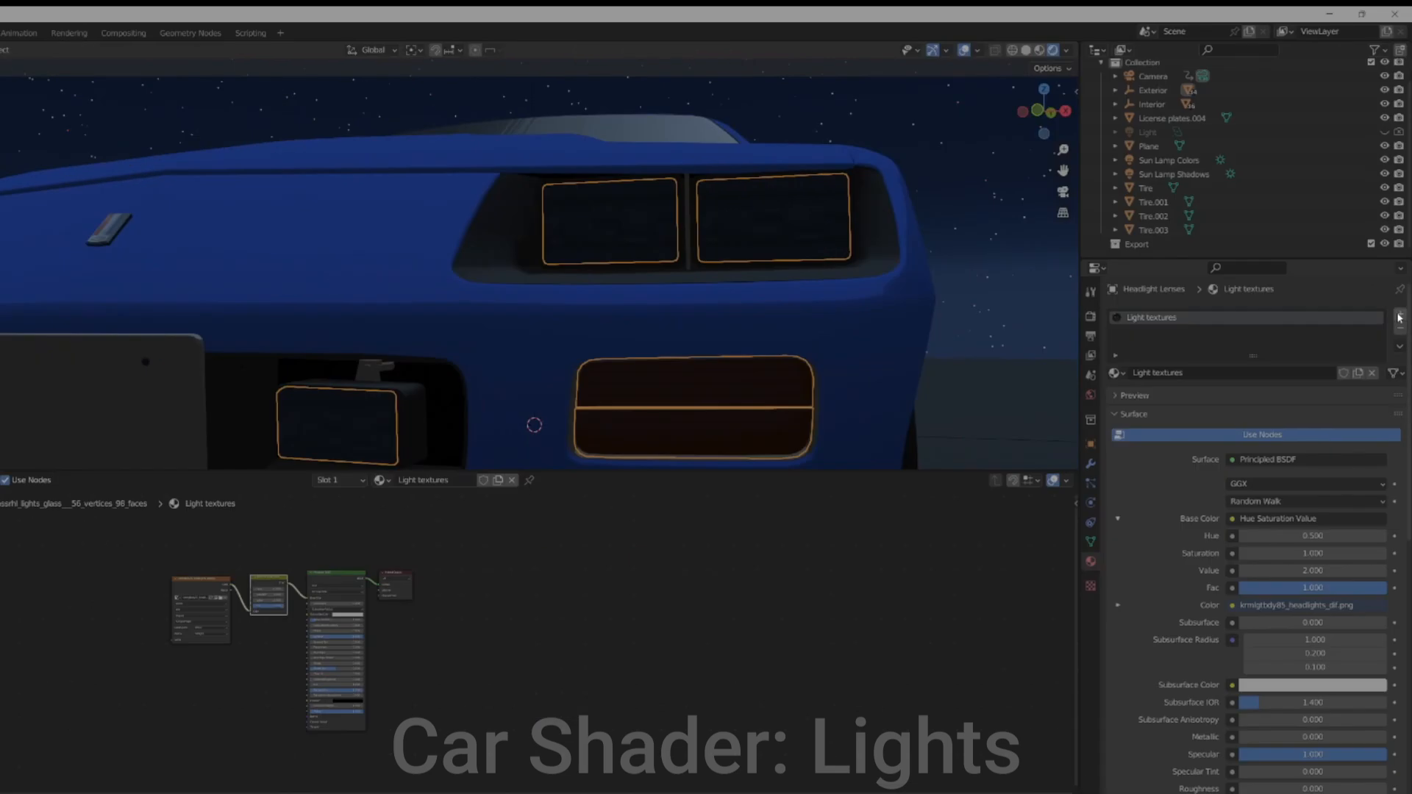
left_click(1399, 316)
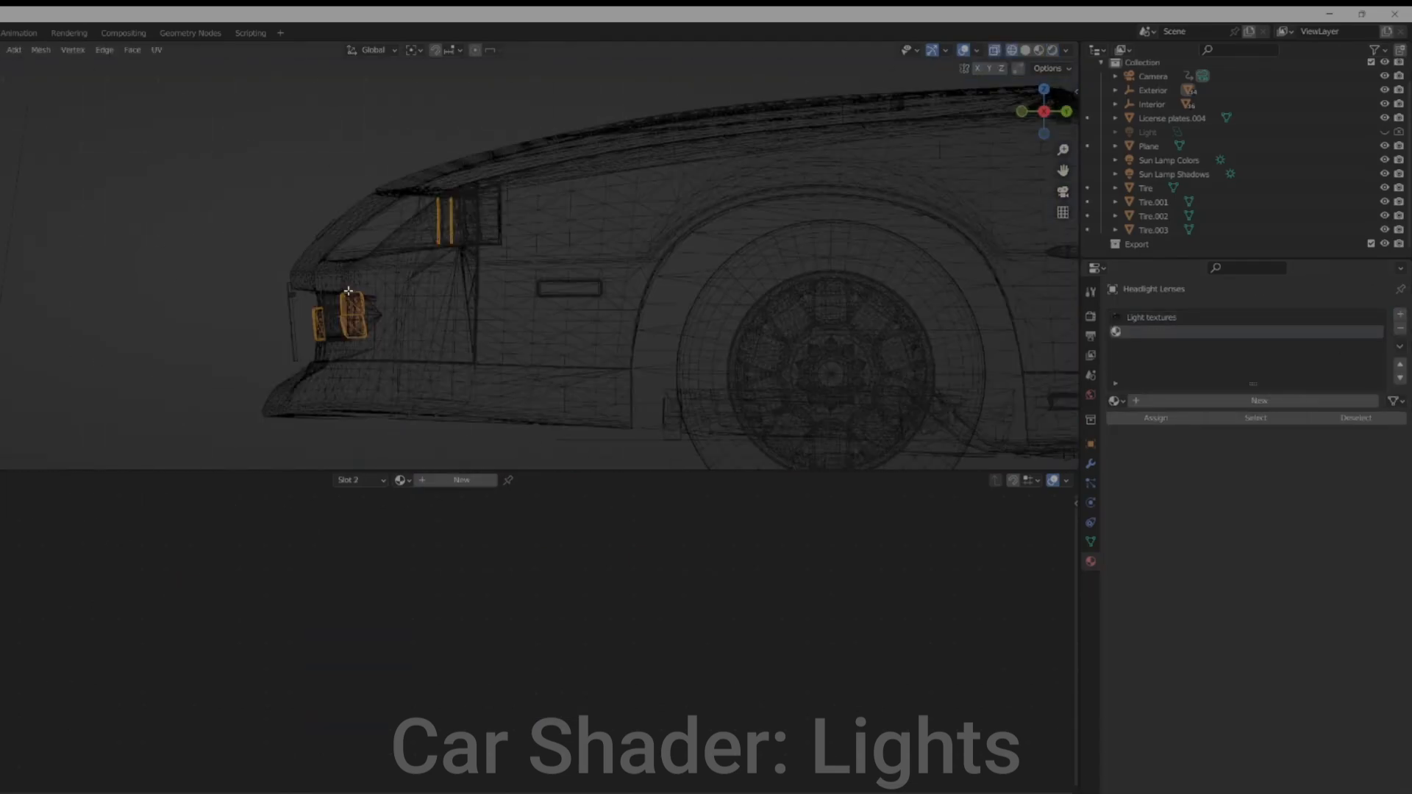
Select the main headlight faces, give them a new material in the second slot, and hide the viewport overlays in rendered view
left_click_drag(305, 159, 620, 254)
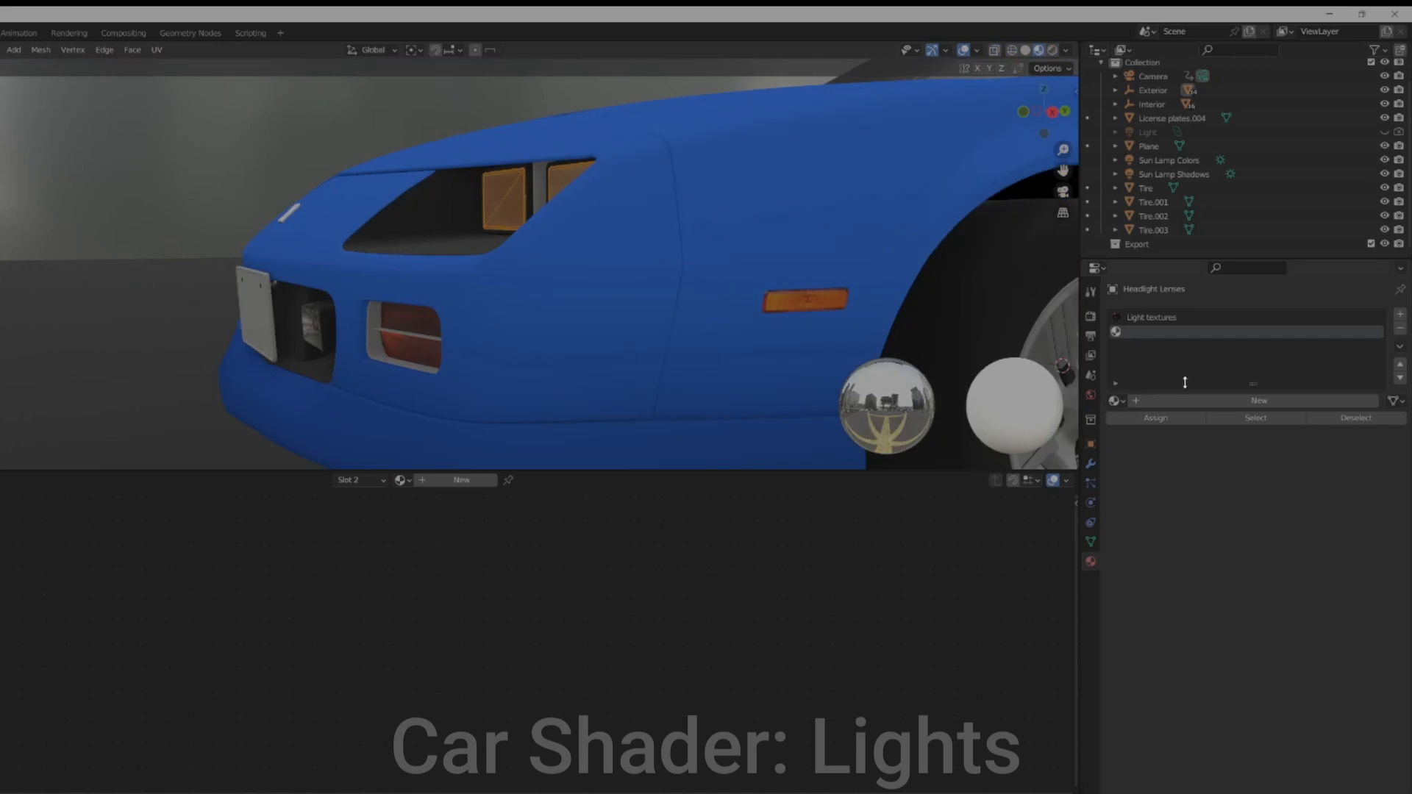
left_click(1185, 400)
middle_click_drag(608, 315, 710, 337)
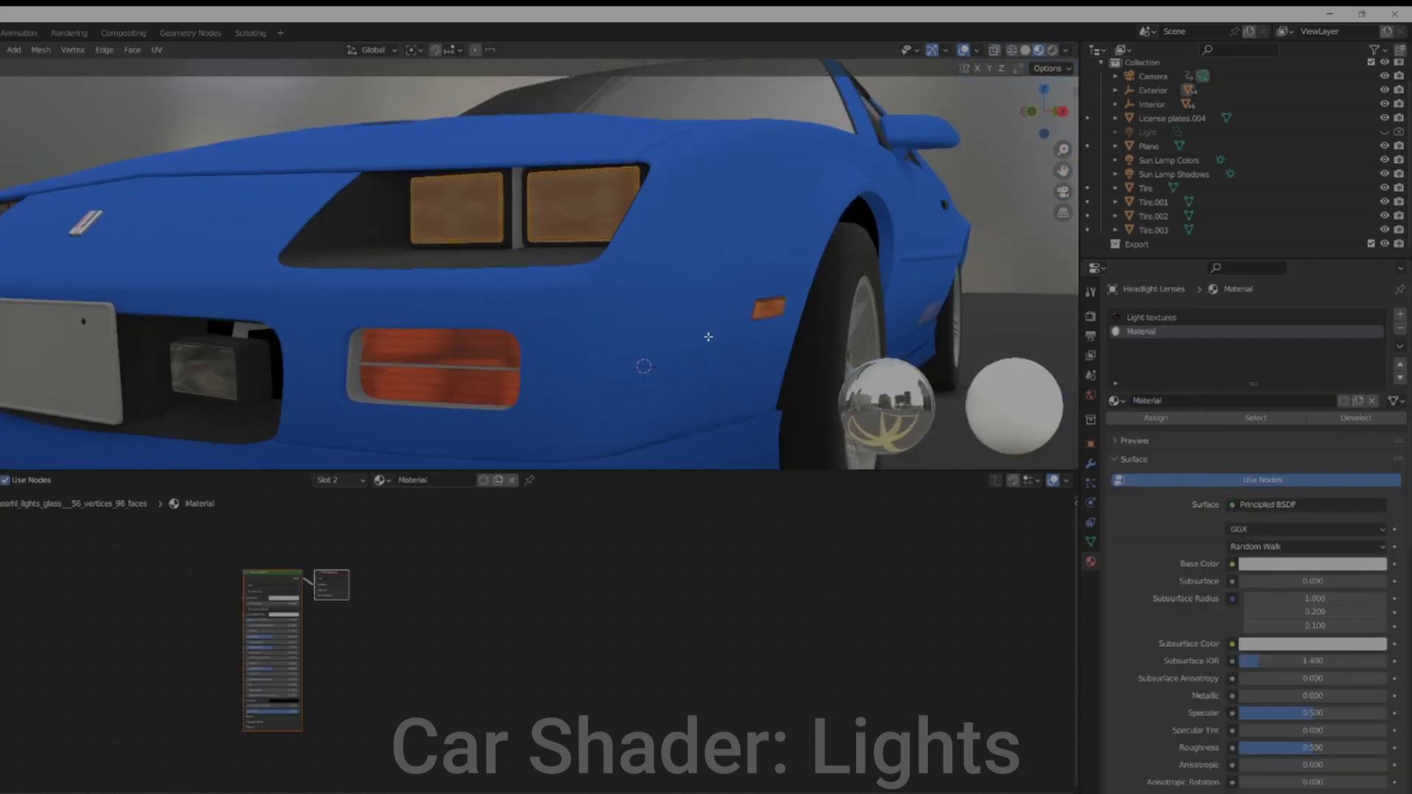
scroll(725, 305, "up", 4)
key("z")
middle_click_drag(740, 272, 613, 292)
key("z")
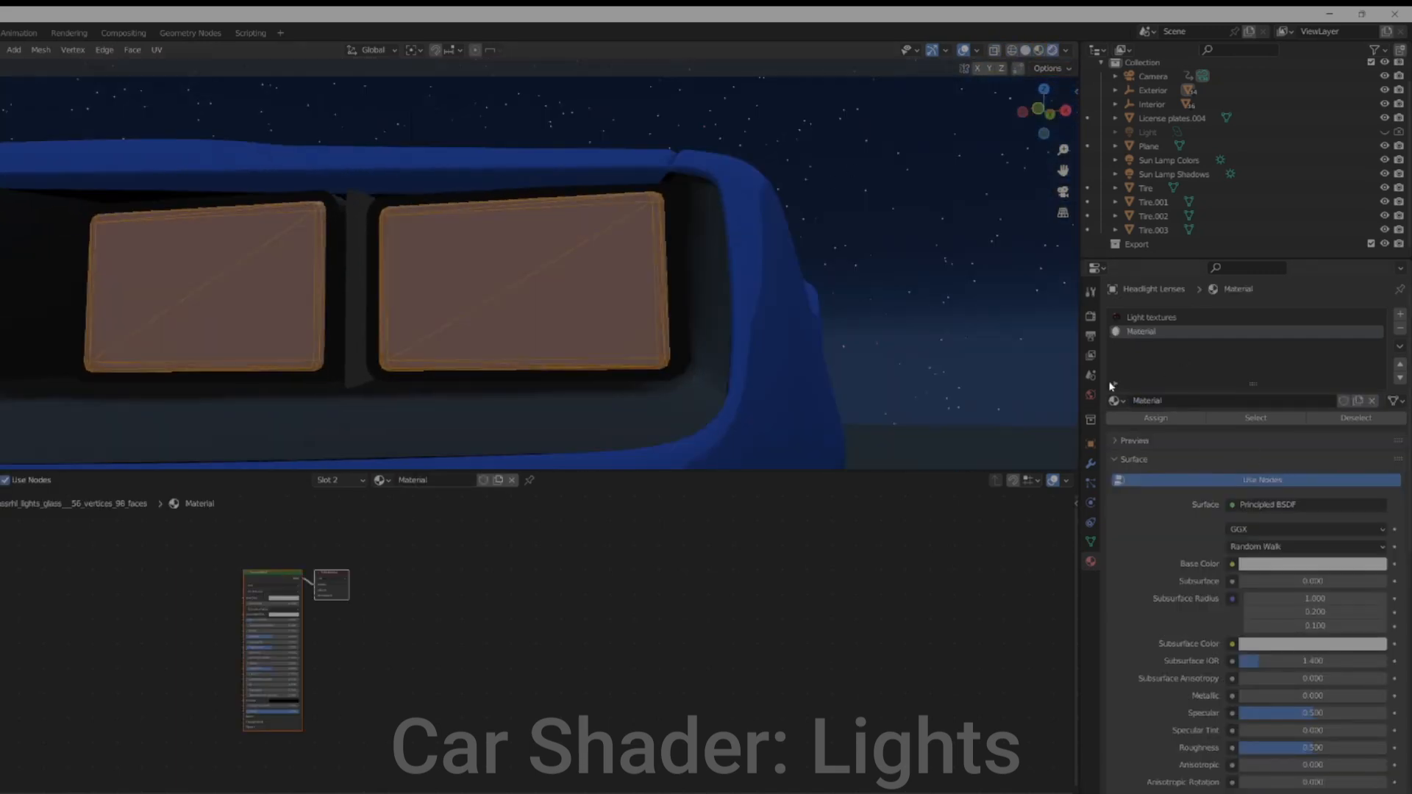
left_click(963, 51)
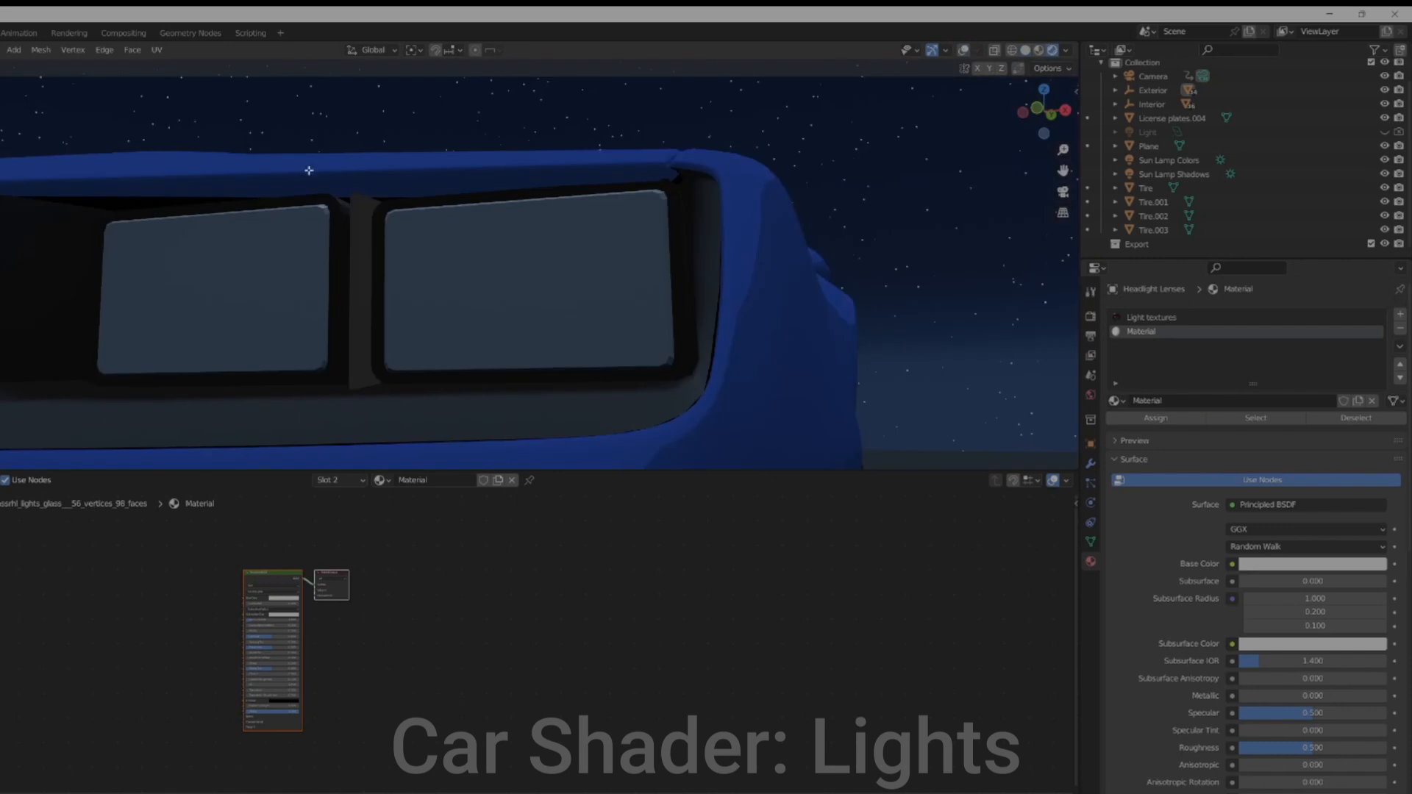
Brighten the Principled BSDF's Base Color to white and set its Roughness to 1 and Specular to 0
middle_click_drag(314, 645, 488, 634)
scroll(449, 634, "up", 8)
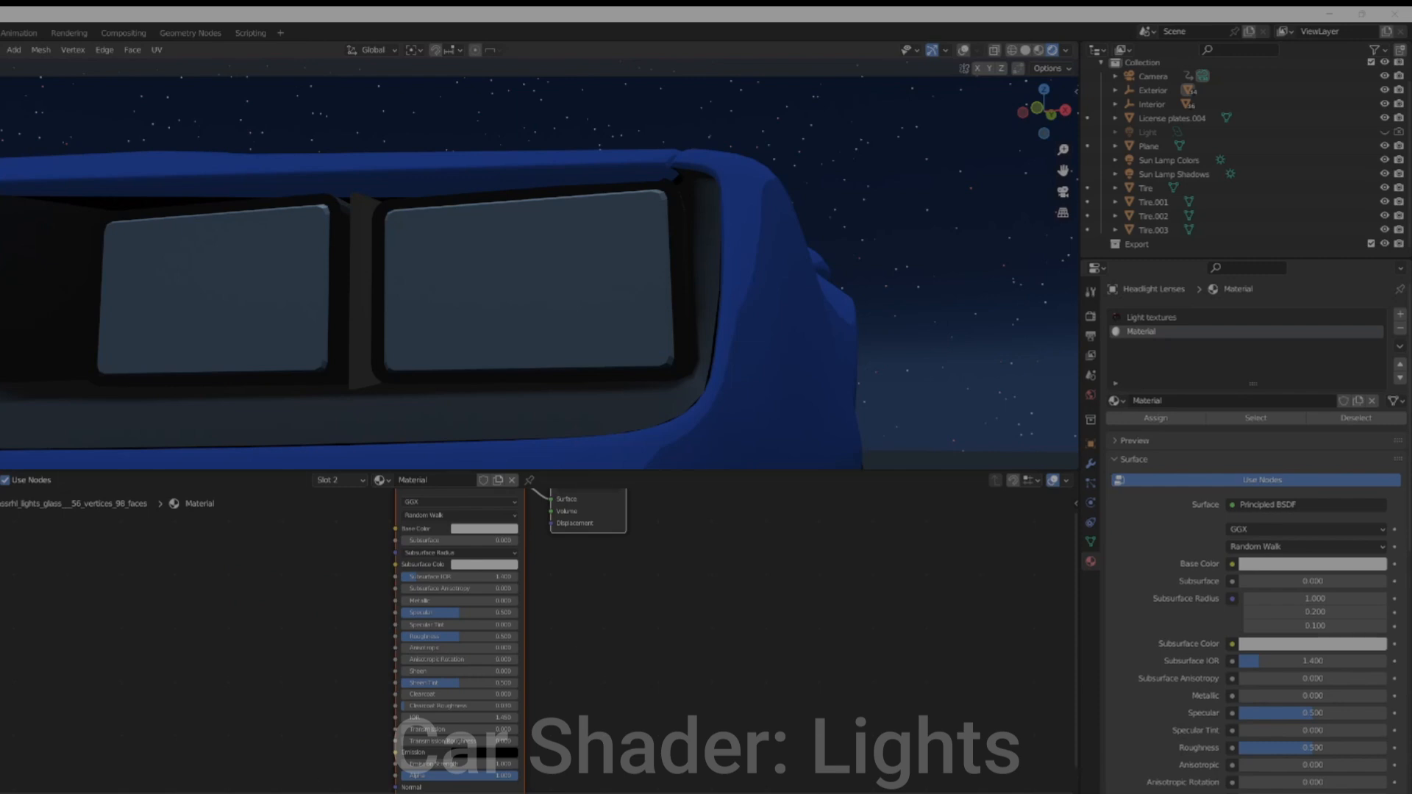
left_click(503, 528)
left_click(502, 528)
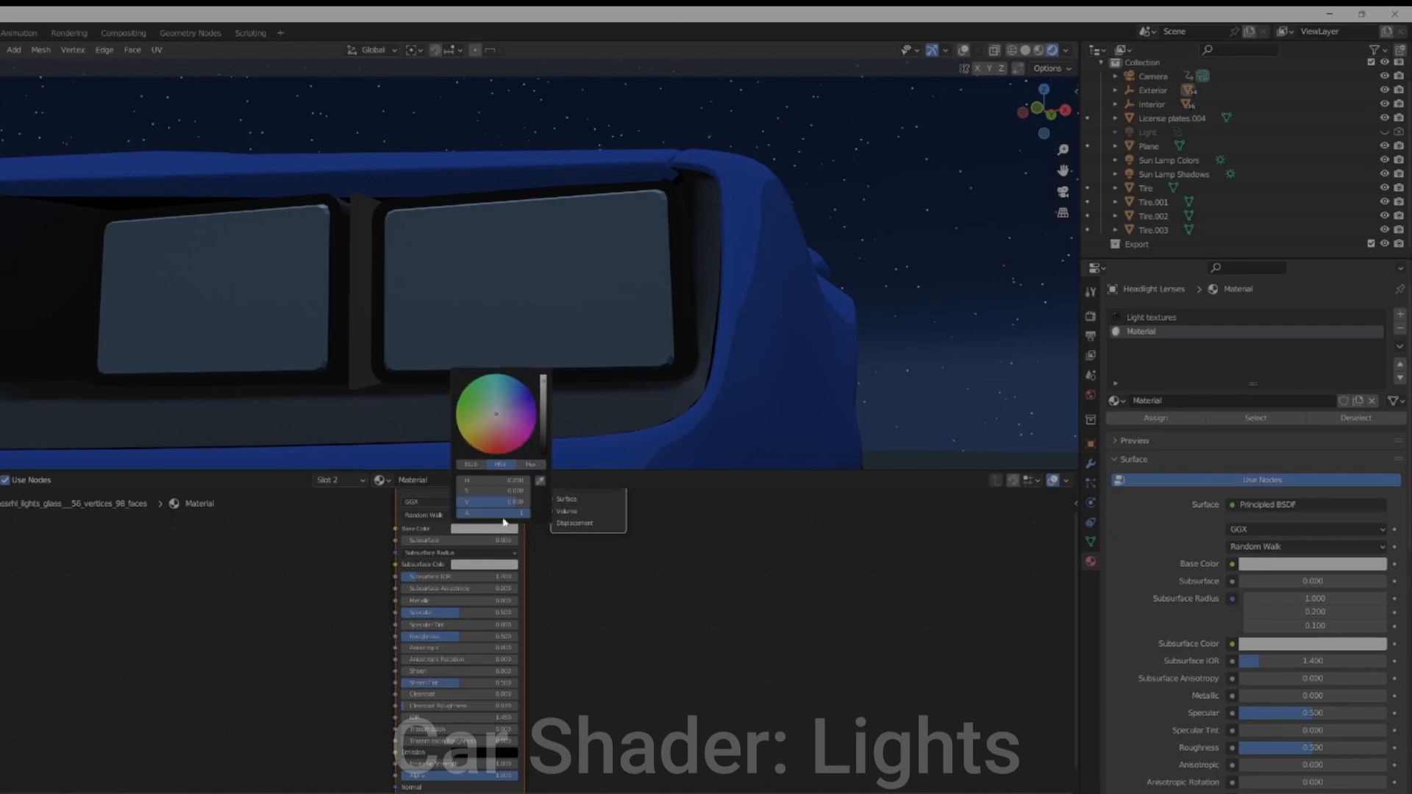
left_click_drag(543, 391, 544, 375)
middle_click_drag(588, 674, 630, 642)
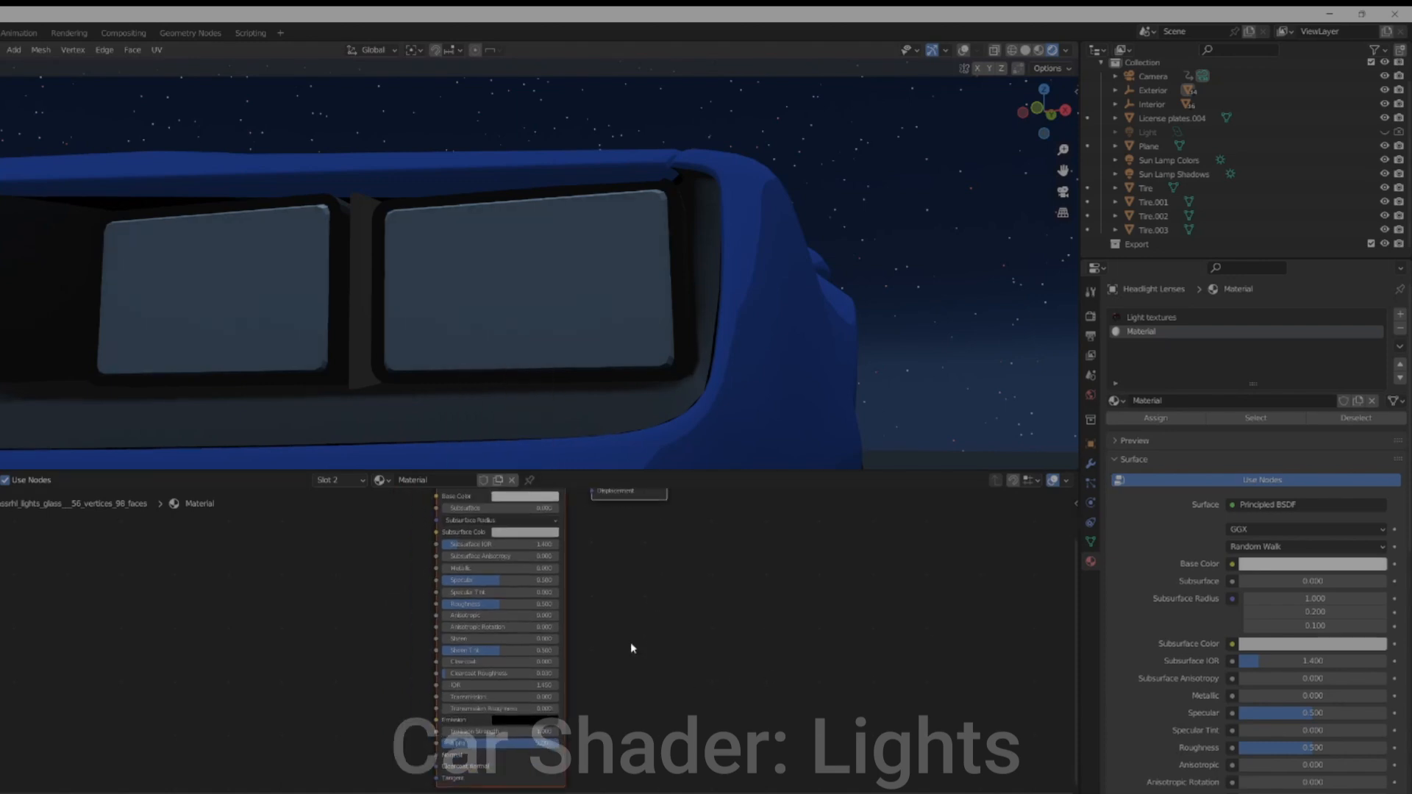
left_click_drag(498, 604, 581, 604)
left_click_drag(486, 581, 427, 581)
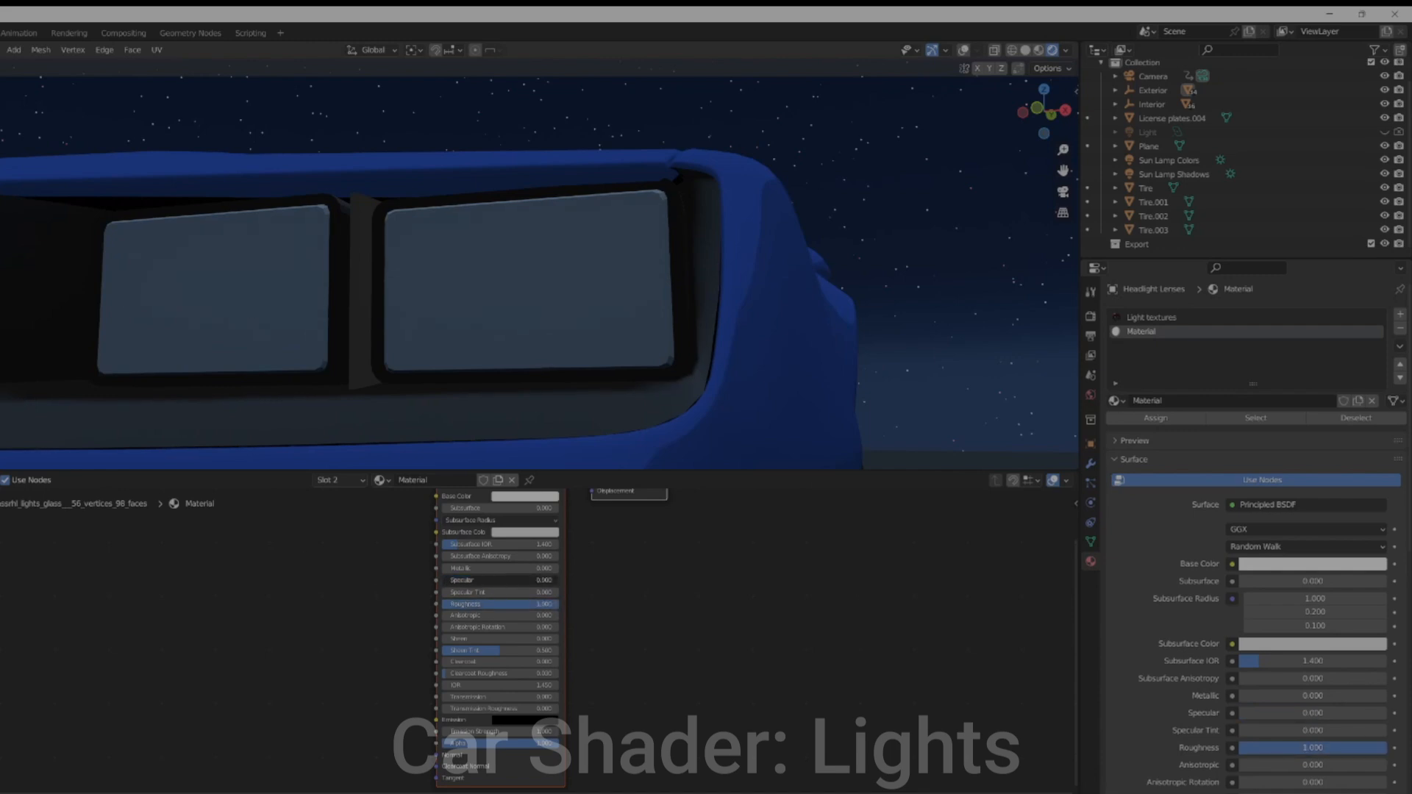
Add an Image Texture node with the Taillight Emission image before the Principled BSDF
scroll(674, 650, "down", 3)
middle_click_drag(674, 650, 767, 587)
scroll(351, 655, "up", 2)
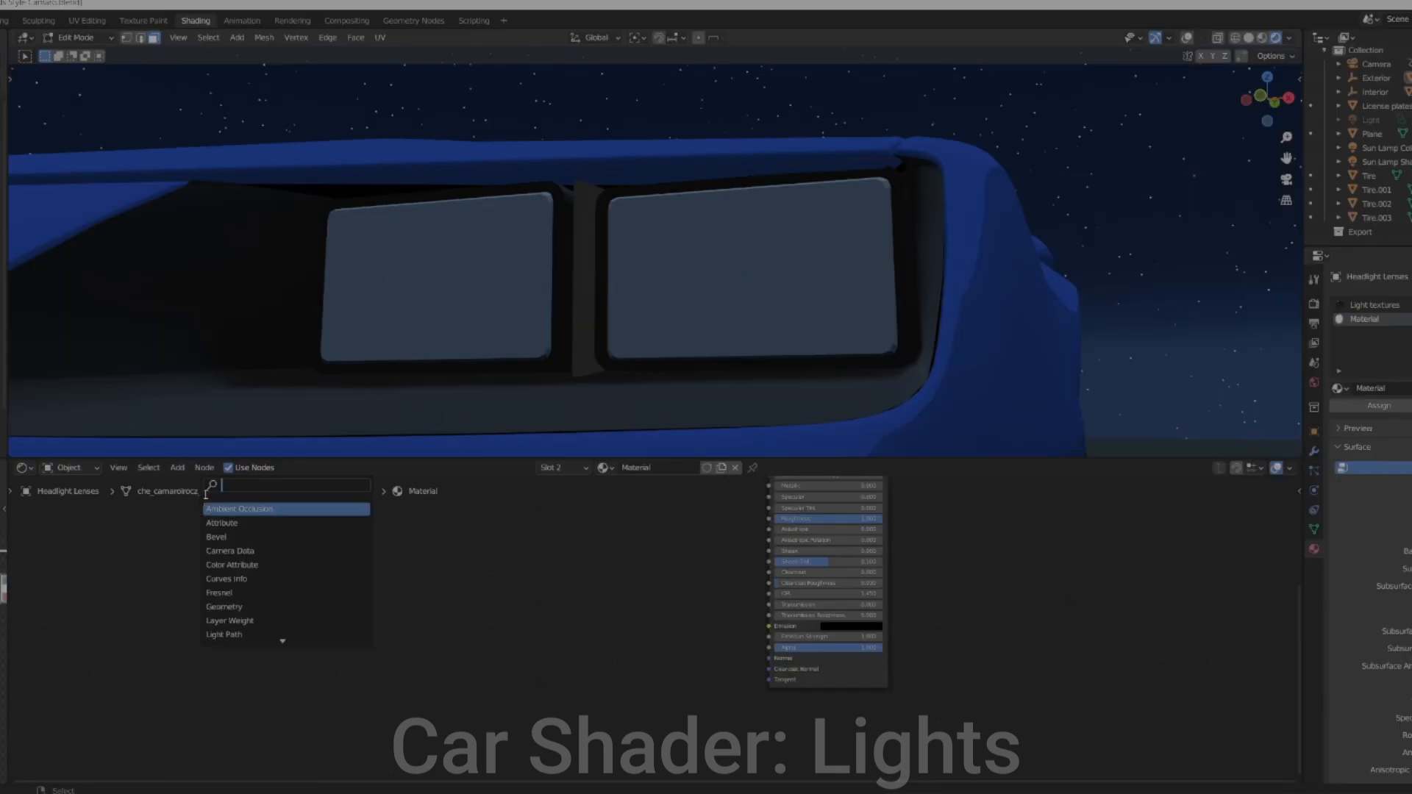
type("imag")
key("Return")
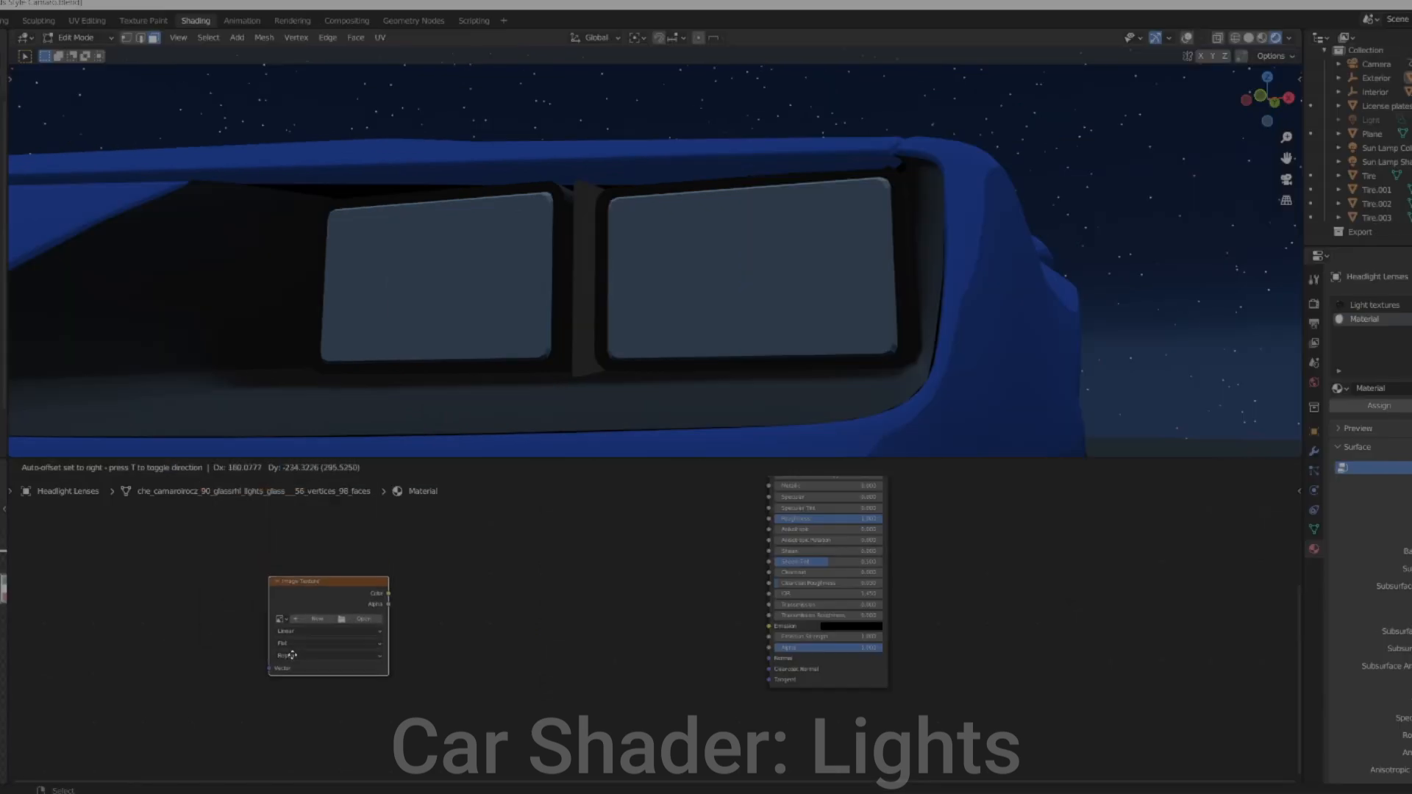
left_click(261, 645)
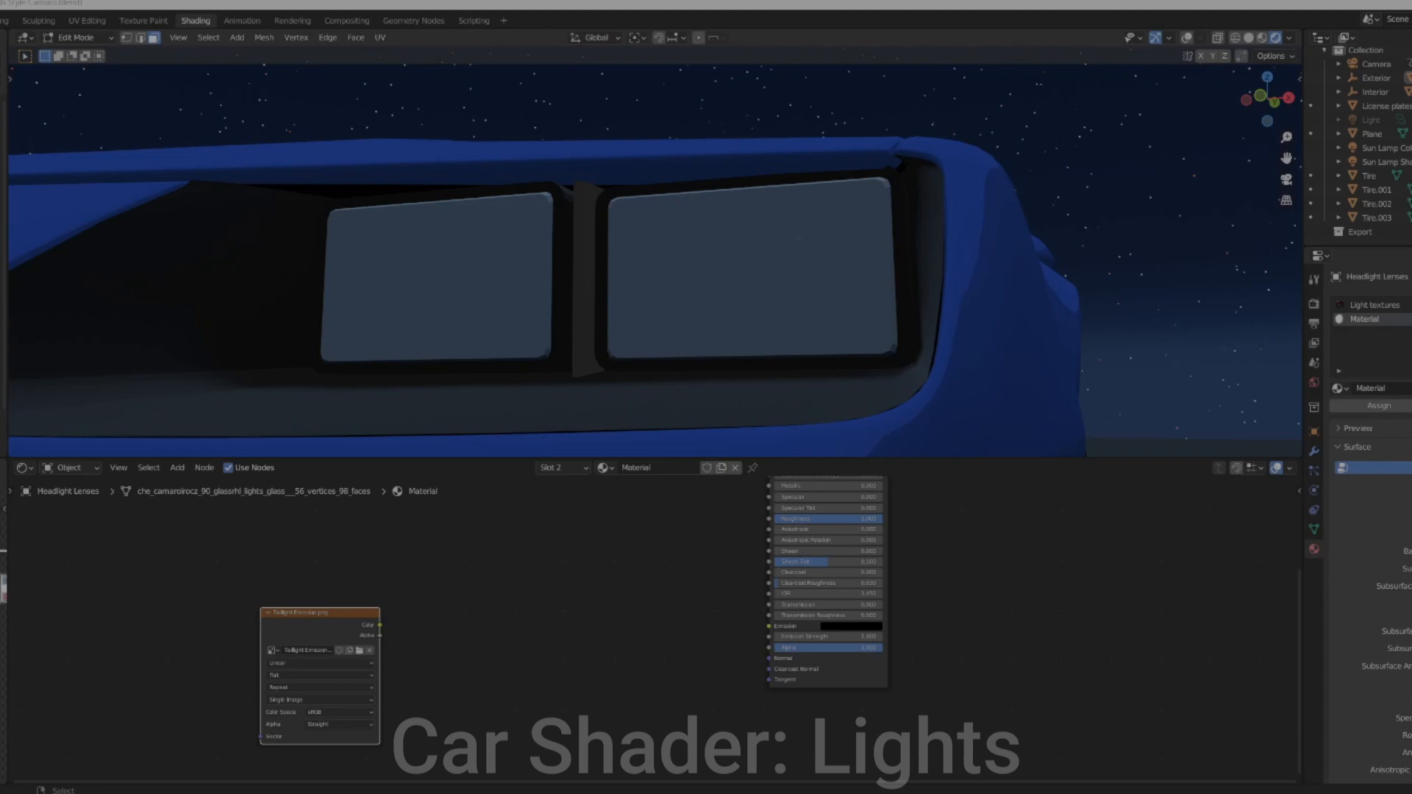
Add a Separate Color node beside the Taillight Emission image node
left_click(177, 468)
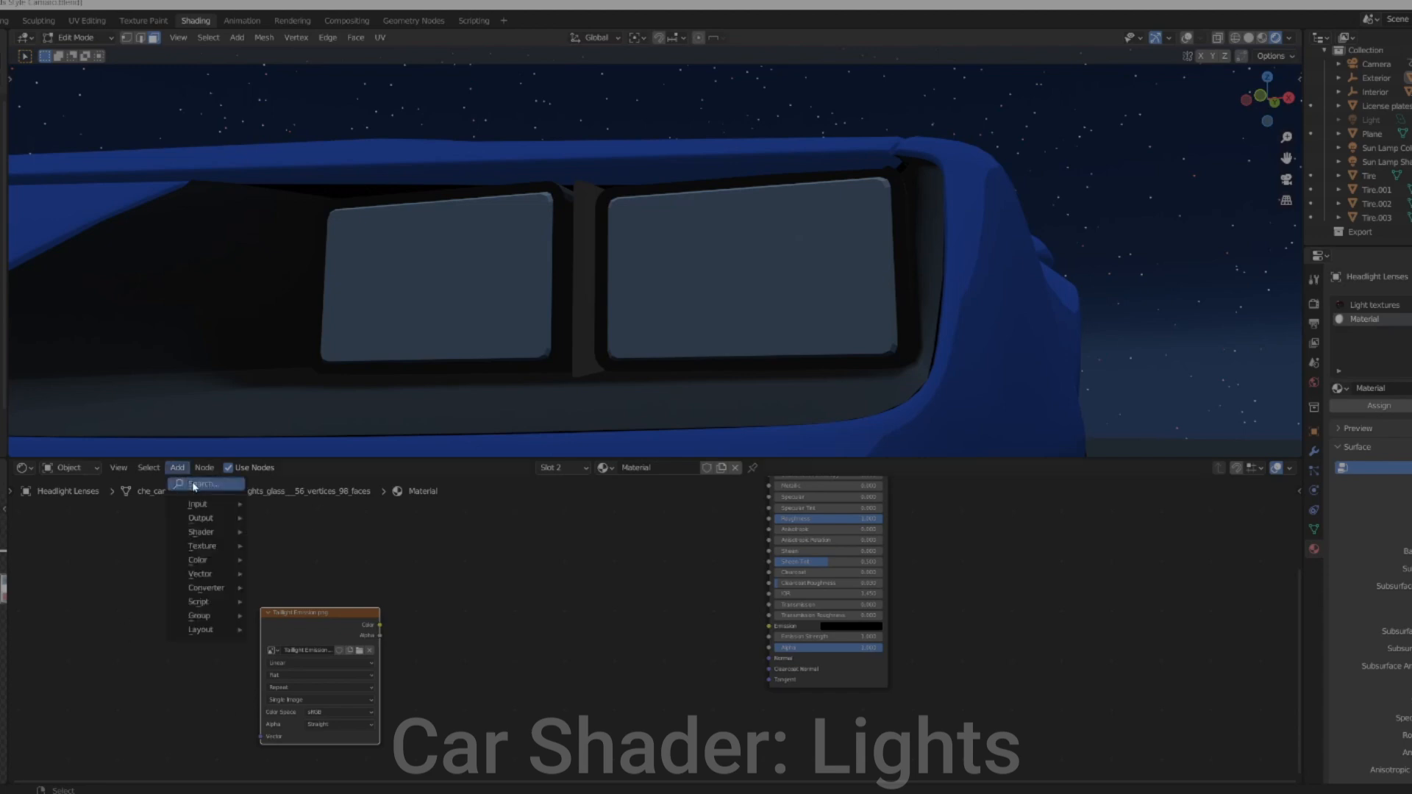
left_click(190, 488)
type("sep")
key("Return")
left_click(451, 631)
scroll(638, 733, "up", 1)
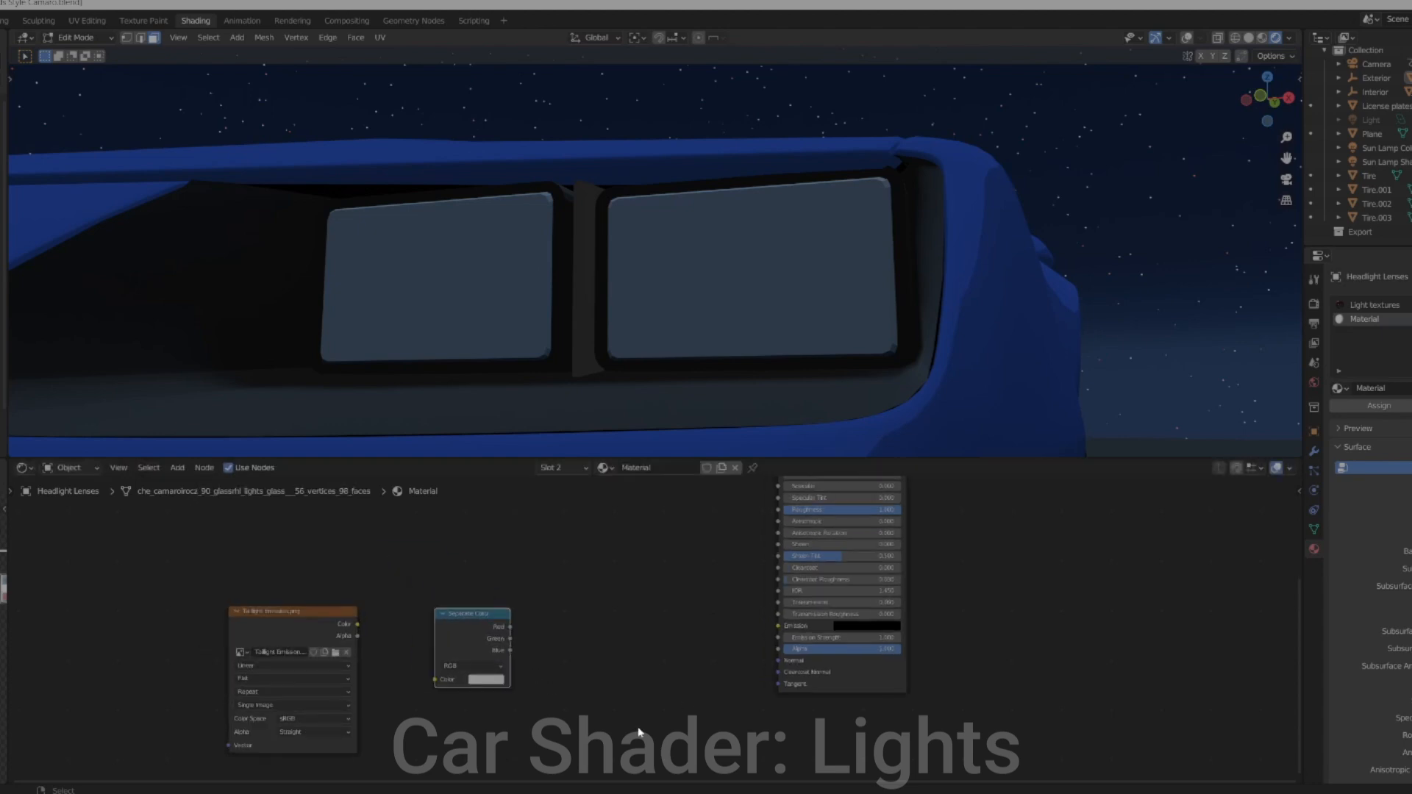
Add a Math node after the Separate Color node and set its operation to Multiply
left_click(177, 468)
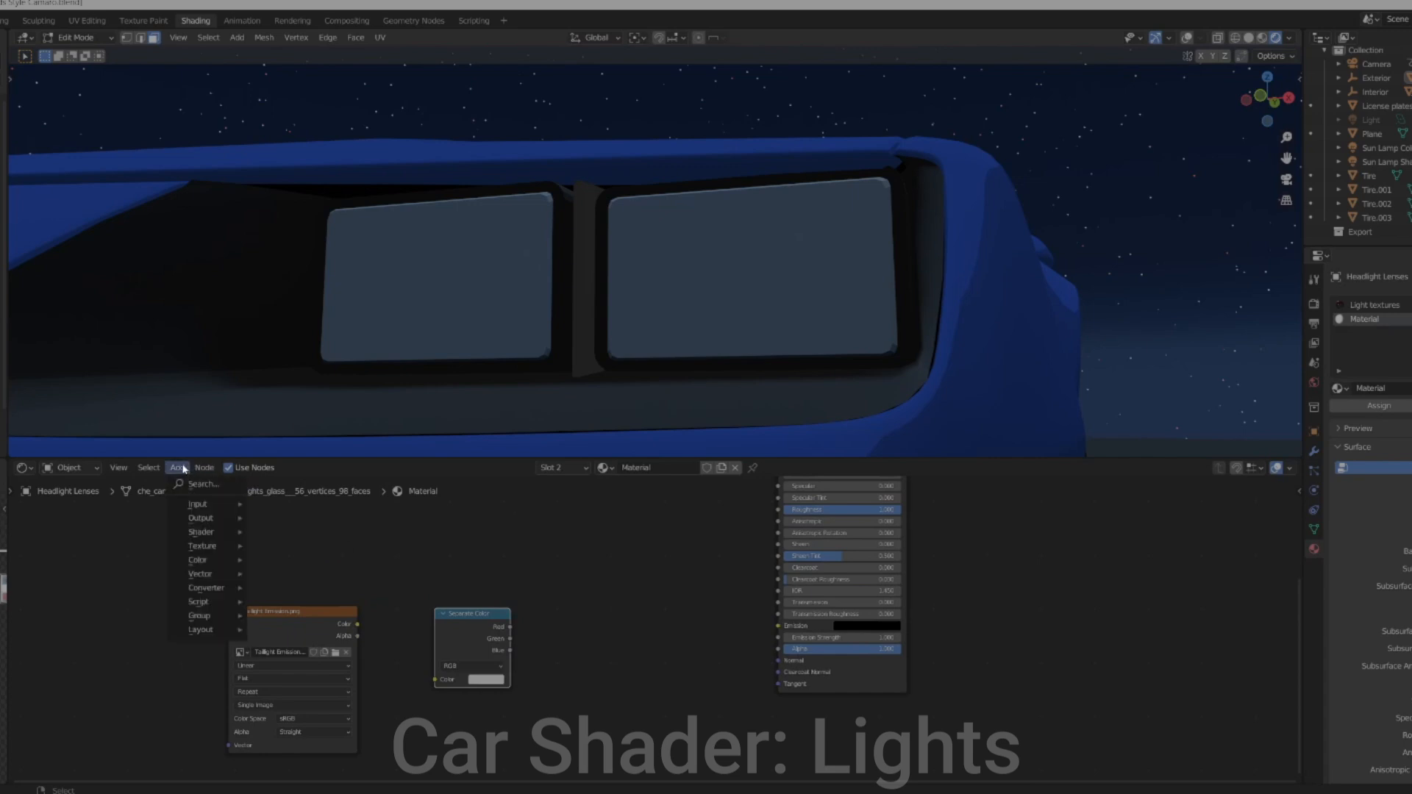
left_click(189, 488)
type("math")
key("Return")
left_click(542, 638)
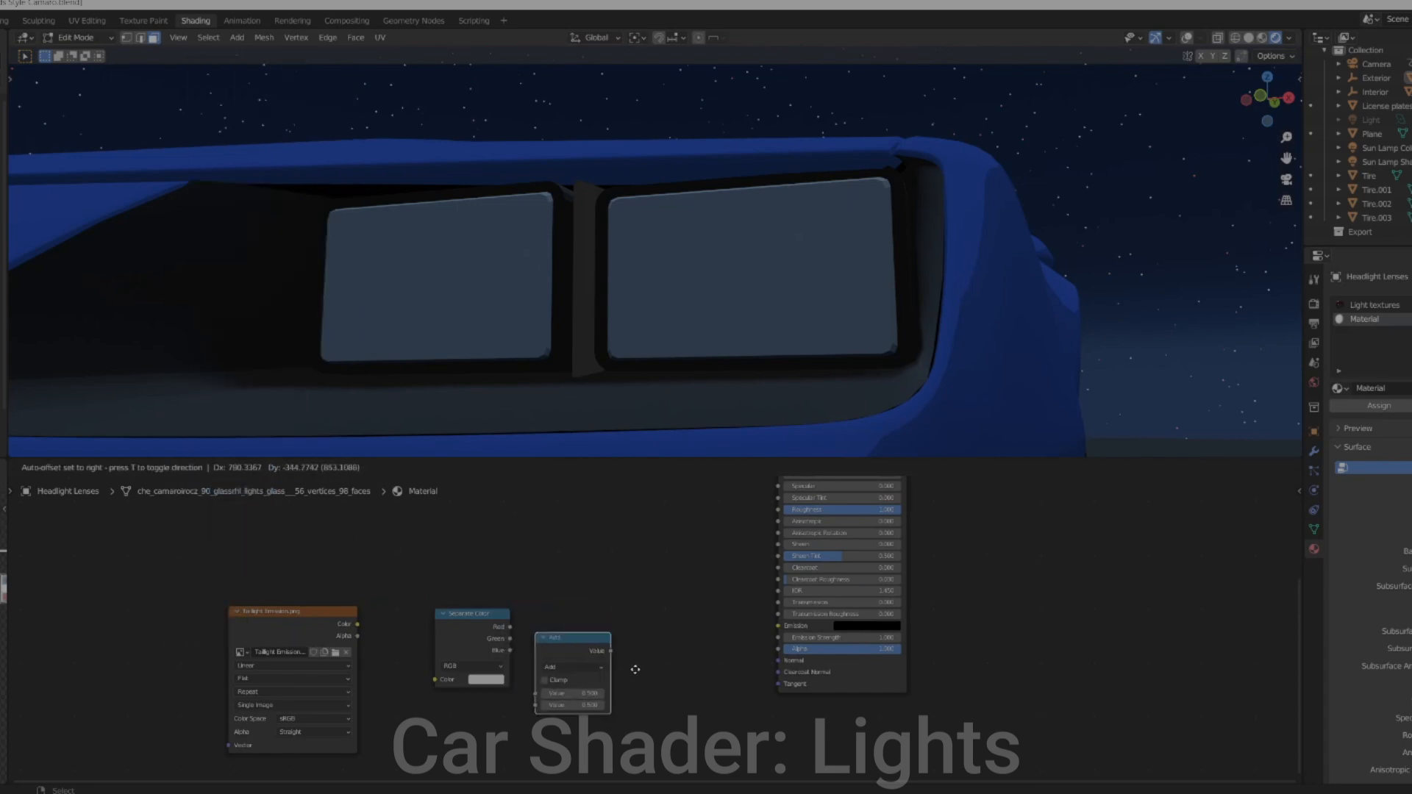
left_click(580, 676)
left_click(614, 652)
scroll(617, 655, "up", 2)
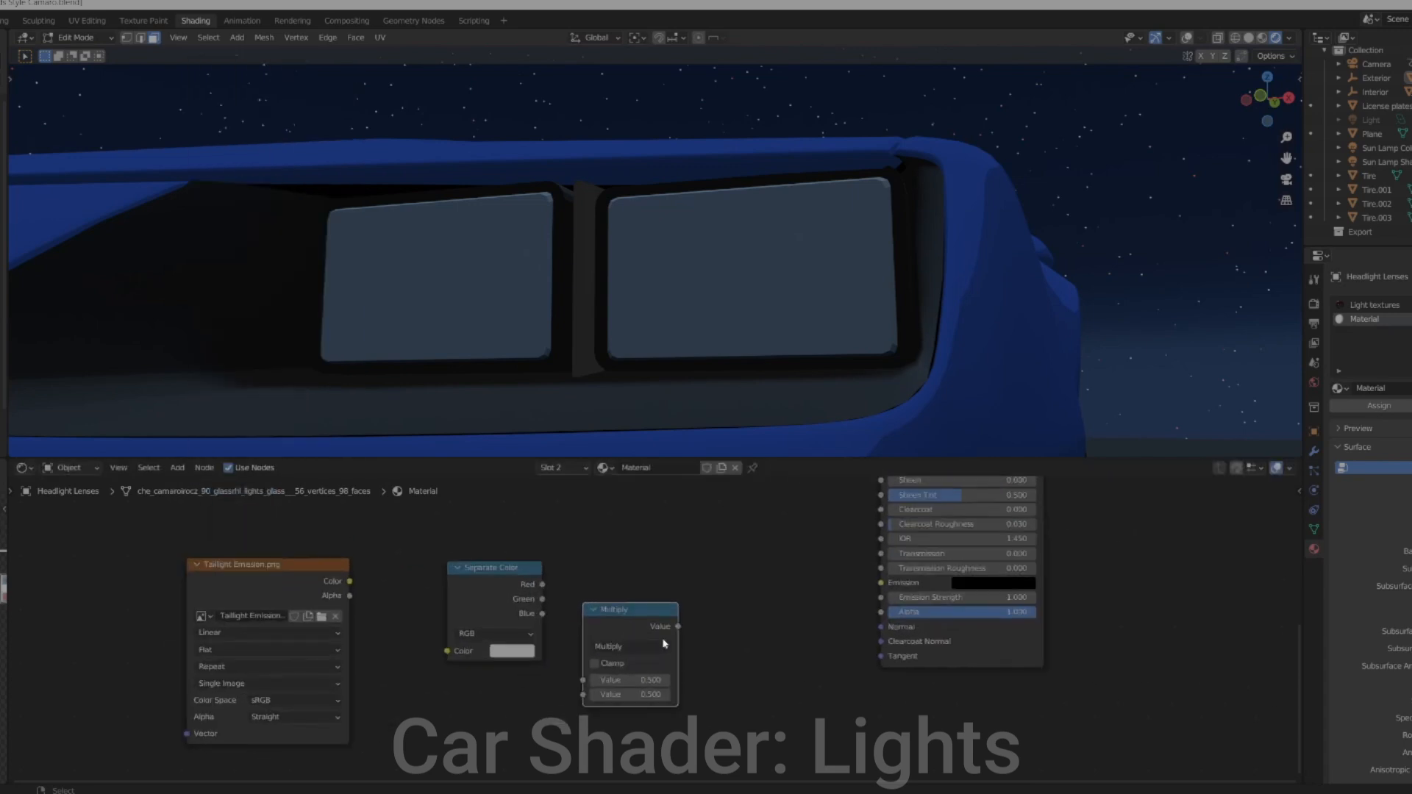
left_click_drag(578, 597, 597, 629)
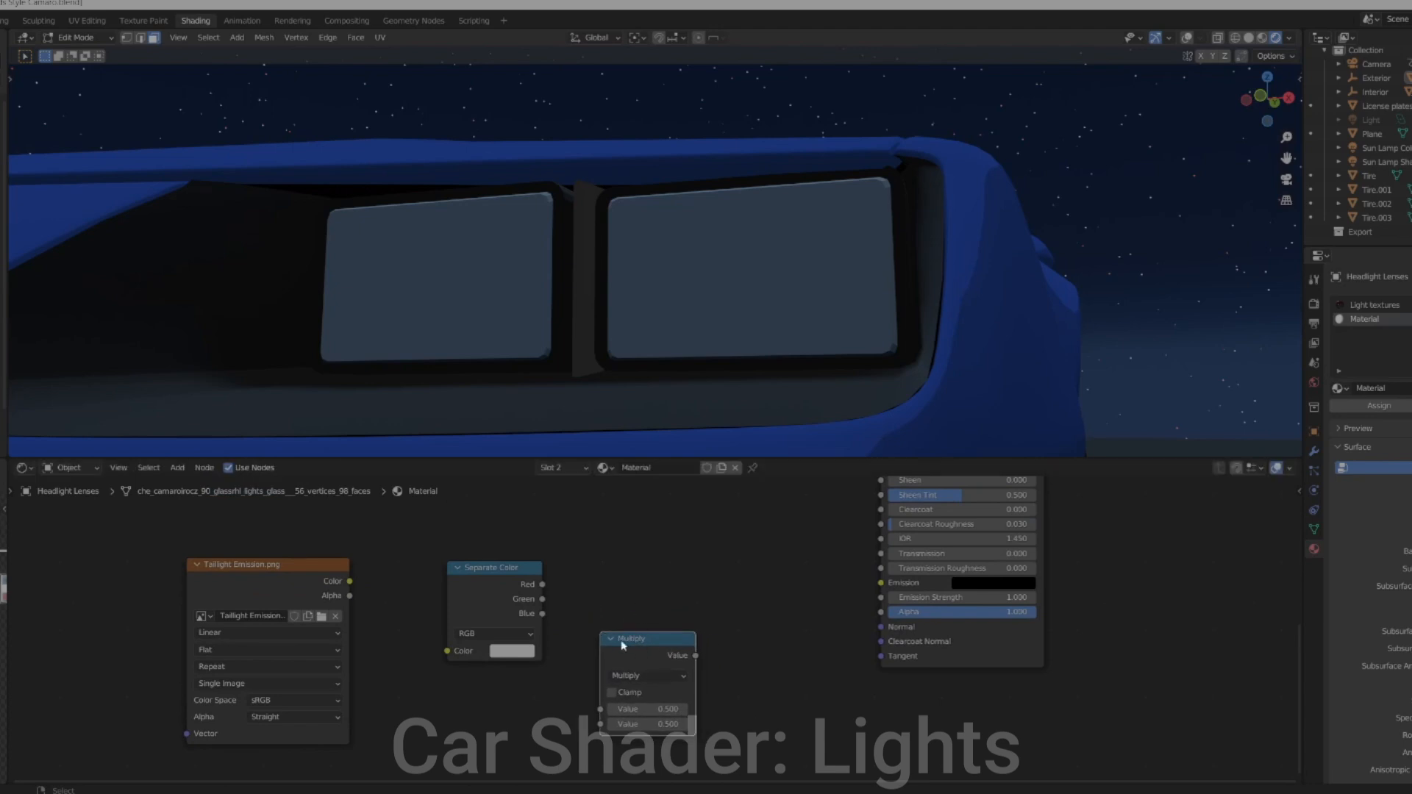
Feed the image color into Separate Color, switch that node to HSV, and connect its Value output to the Multiply node
left_click_drag(349, 581, 446, 651)
left_click(515, 633)
left_click(534, 626)
left_click_drag(592, 724, 600, 709)
Add a Combine Color node in HSV mode, fed by the separated Hue and Saturation and the multiplied Value
left_click(177, 468)
type("c")
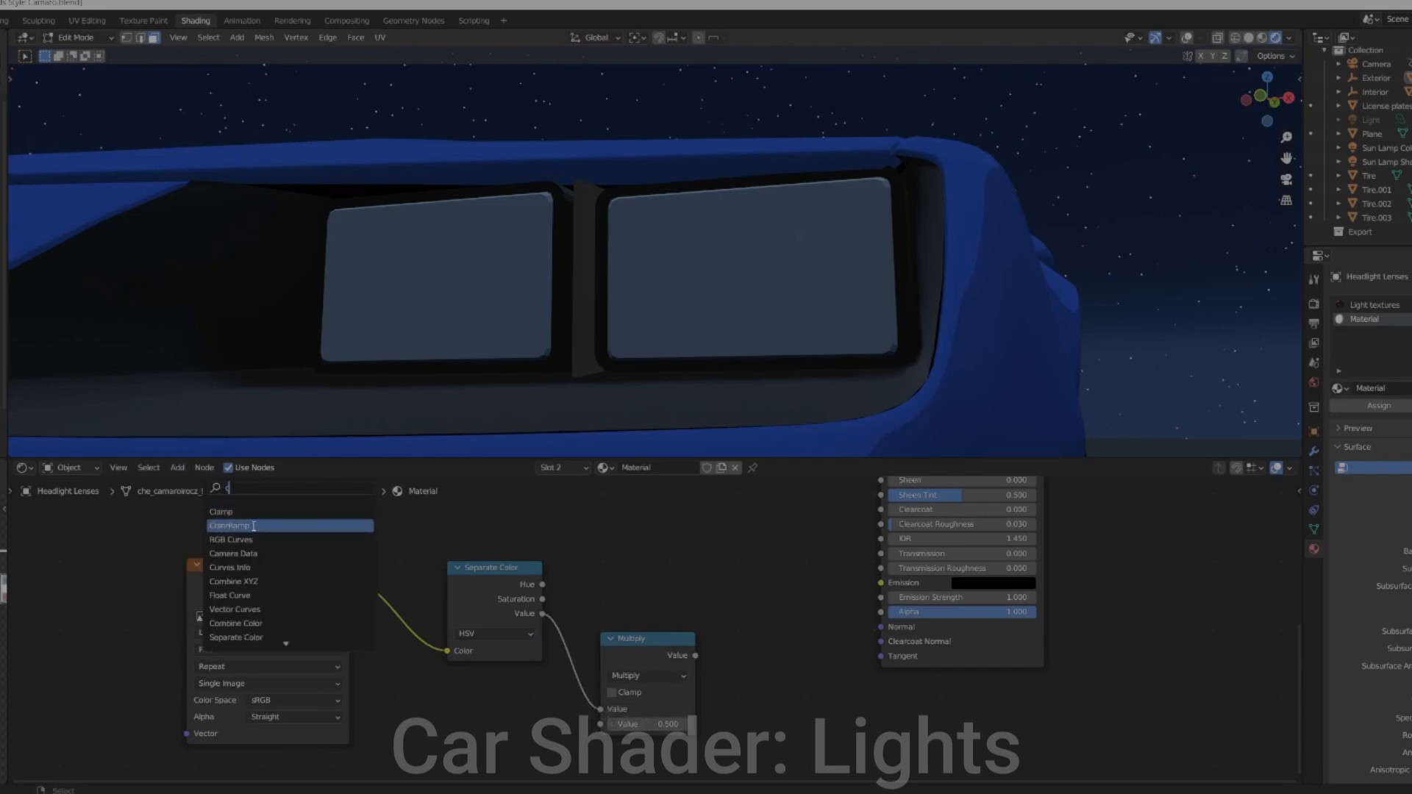
type("ombin")
left_click(253, 527)
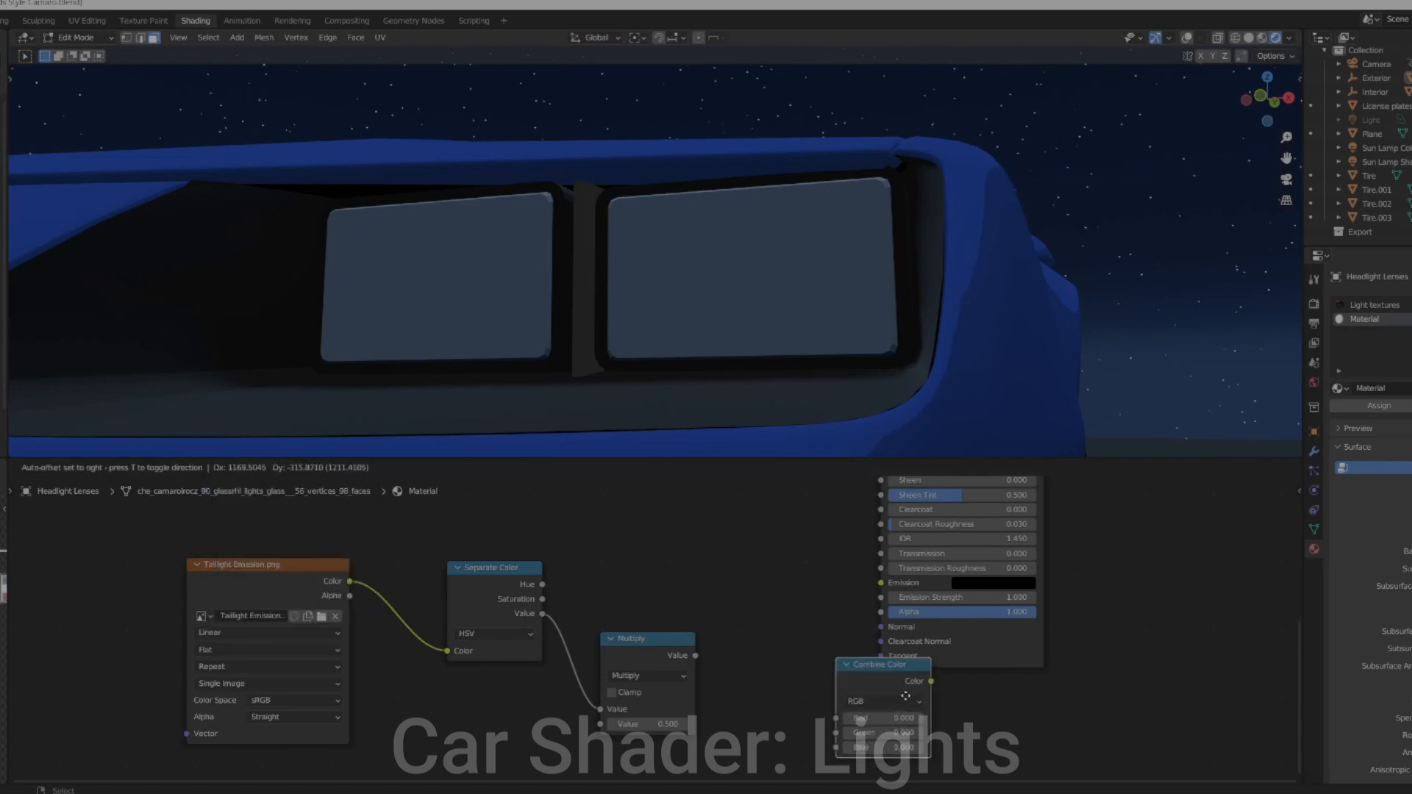
left_click(810, 598)
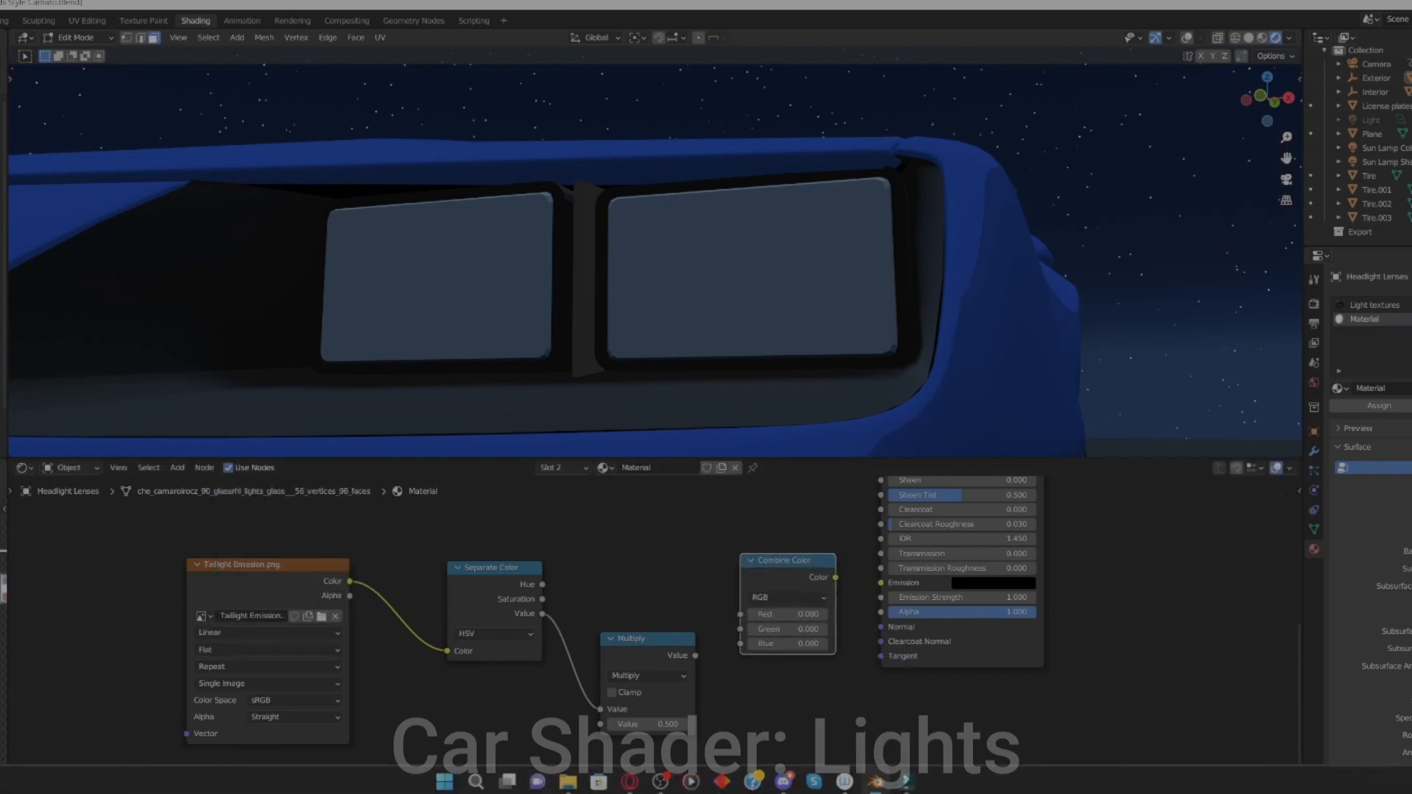
left_click_drag(695, 656, 741, 630)
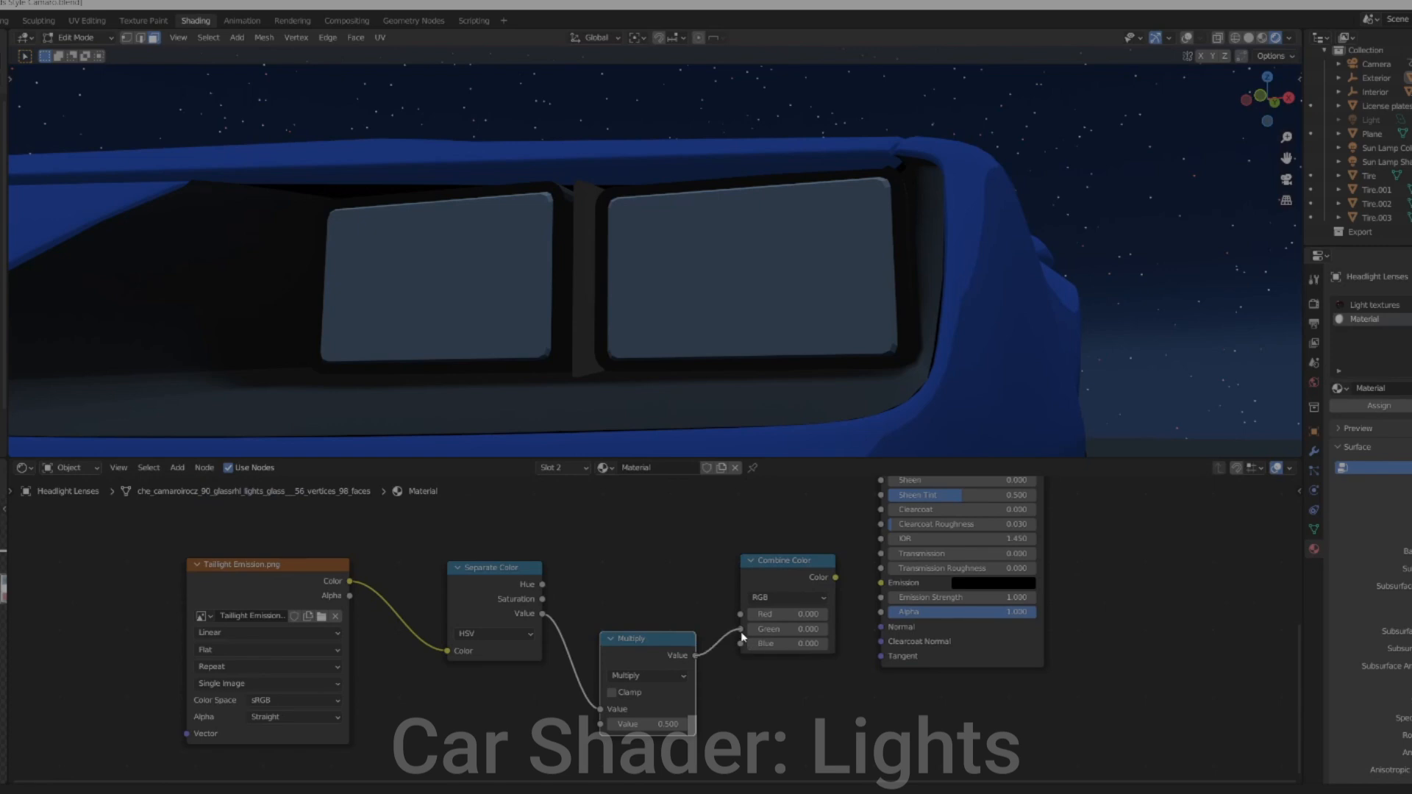
left_click(787, 597)
left_click(780, 631)
left_click_drag(735, 629, 741, 644)
left_click_drag(542, 584, 740, 614)
left_click_drag(542, 599, 748, 581)
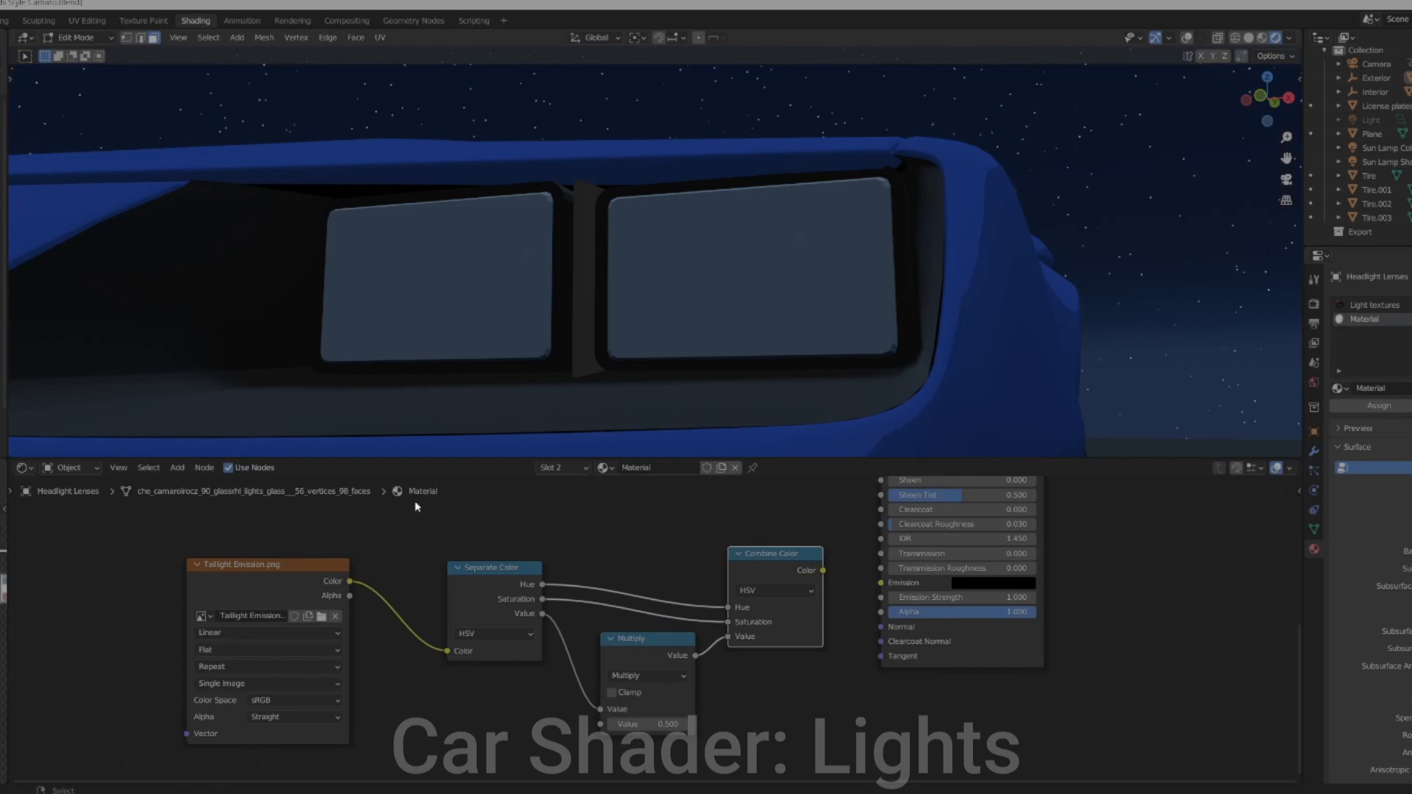
Add a Hue Saturation Value node and link it between Combine Color and the Principled BSDF's Emission input
left_click(177, 468)
type("H")
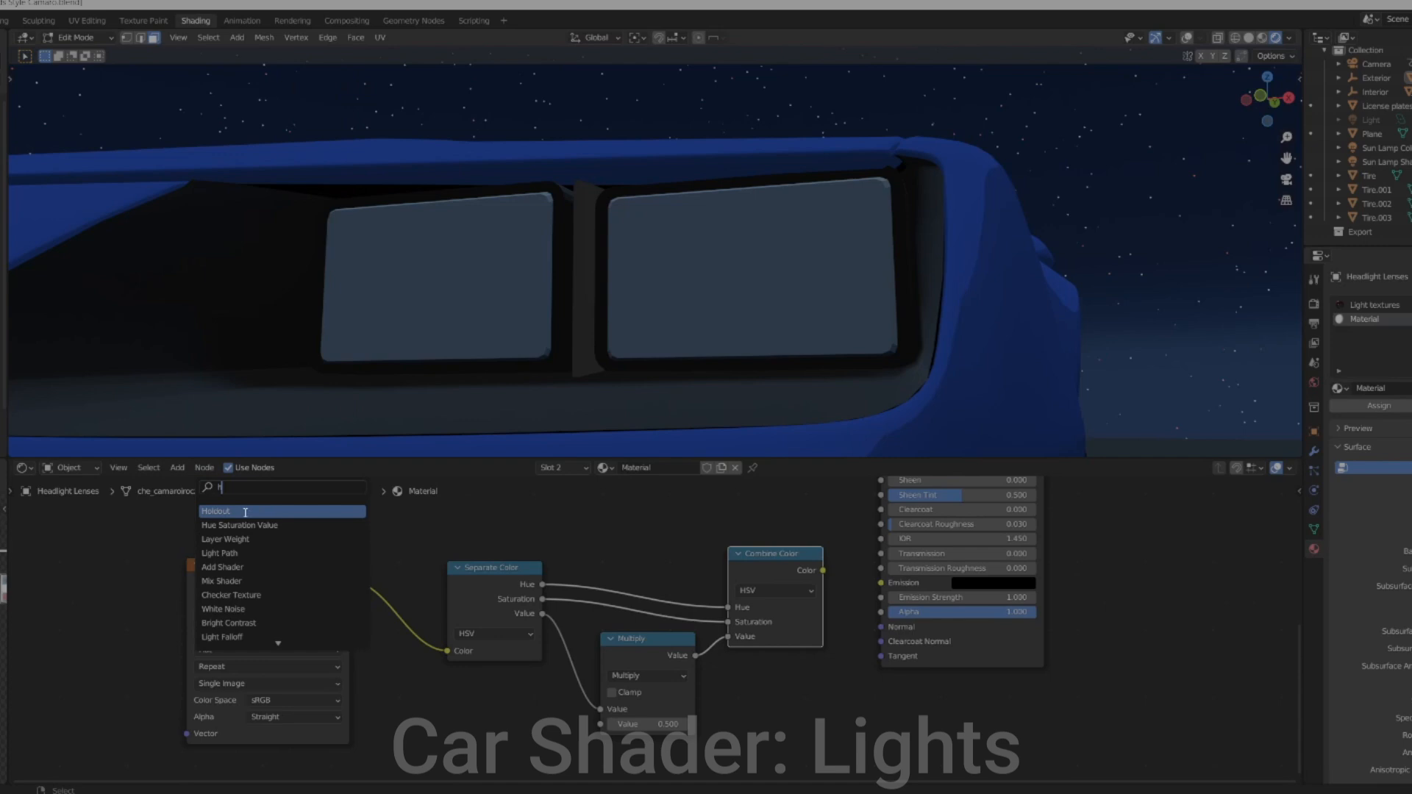
left_click(247, 524)
left_click(890, 574)
scroll(1077, 583, "up", 2)
mouse_move(1077, 583)
middle_mouse_down()
mouse_move(839, 659)
mouse_move(839, 638)
middle_mouse_up()
mouse_move(537, 624)
left_mouse_down()
mouse_move(562, 717)
mouse_move(592, 704)
left_mouse_up()
left_click_drag(681, 623, 742, 655)
scroll(833, 209, "down", 3)
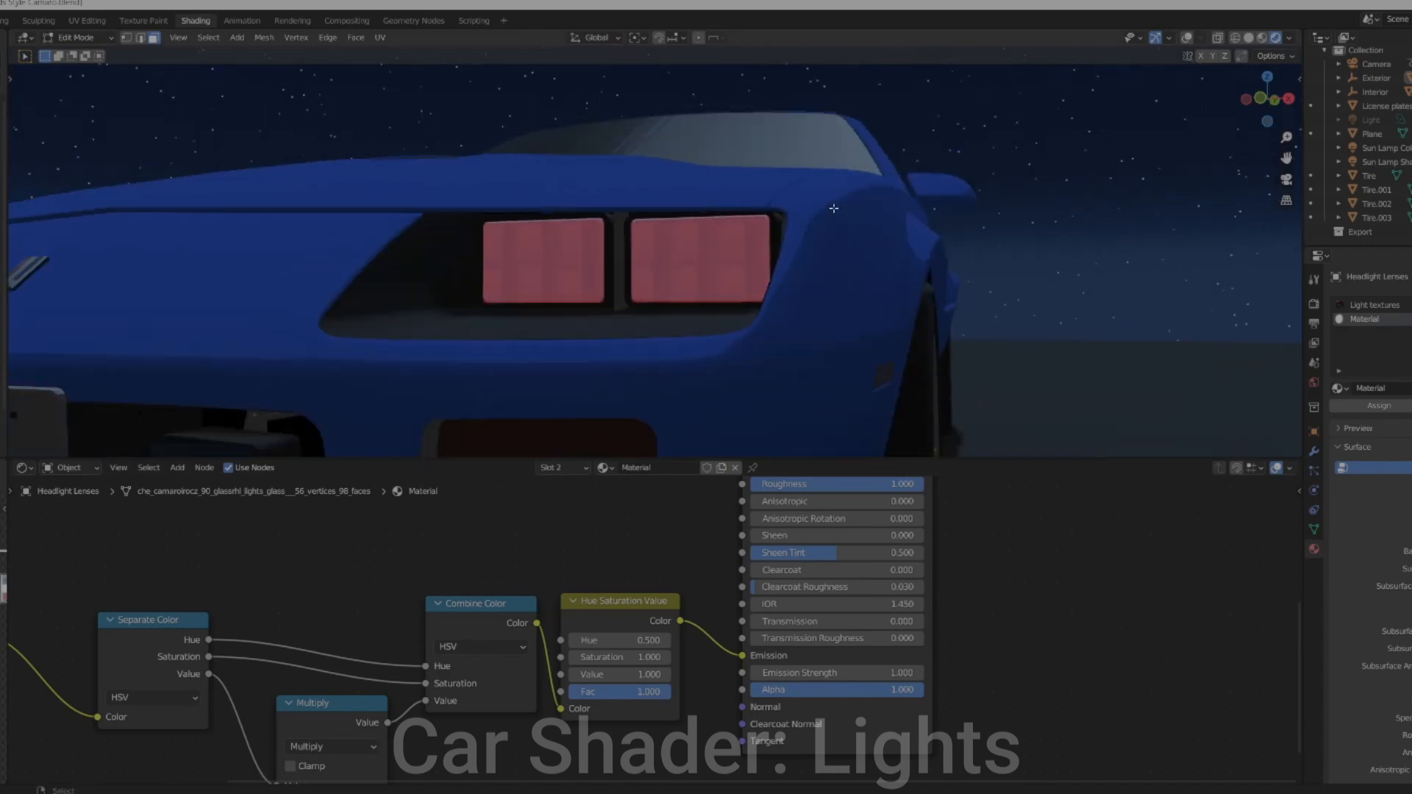
Check the textured headlights from the car's front corner and save the file
scroll(834, 208, "down", 3)
middle_click_drag(813, 242, 796, 301)
key("ctrl+s")
scroll(782, 272, "up", 3)
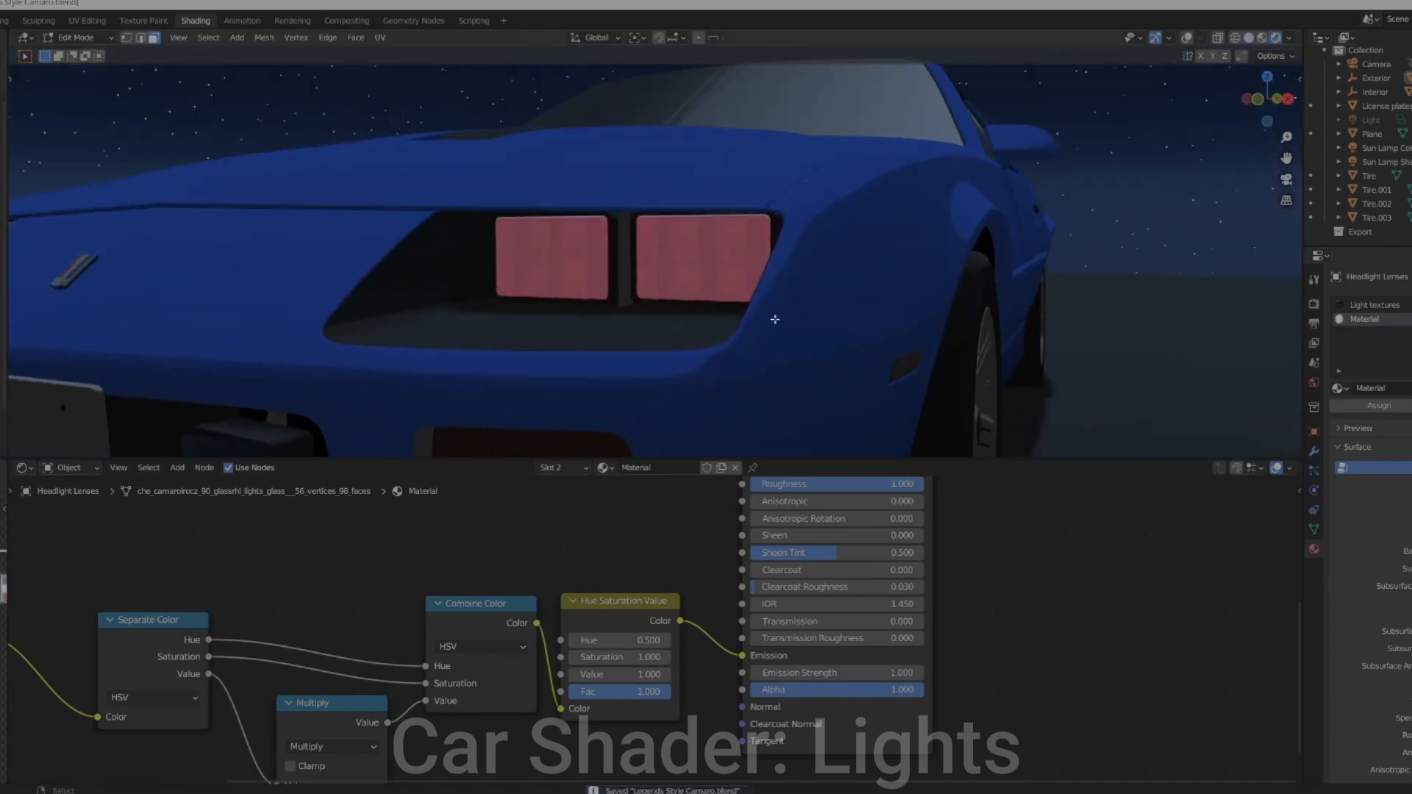
scroll(654, 623, "down", 4)
middle_click_drag(654, 647, 872, 552)
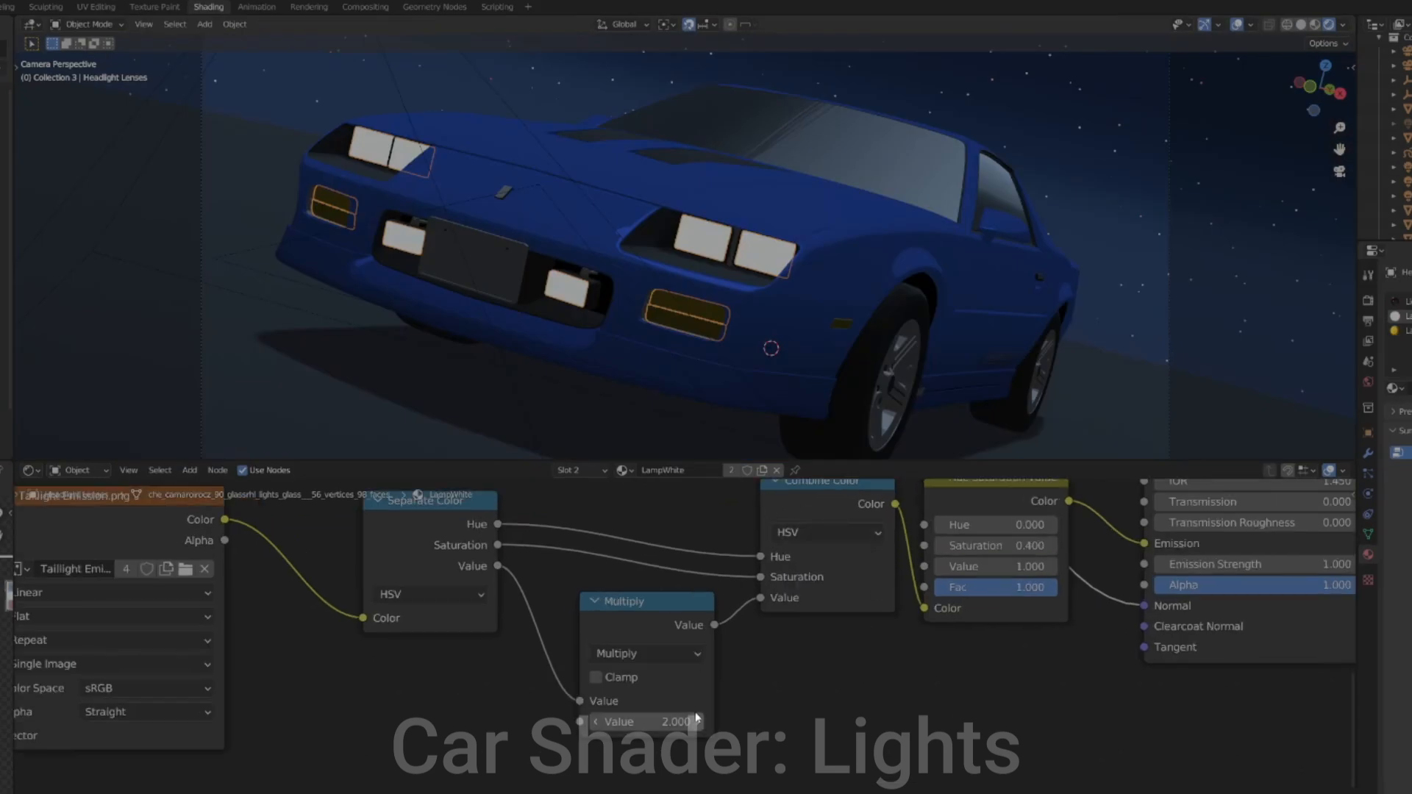
Render the camera view and examine the headlights and fog lights up close
scroll(776, 692, "up", 1)
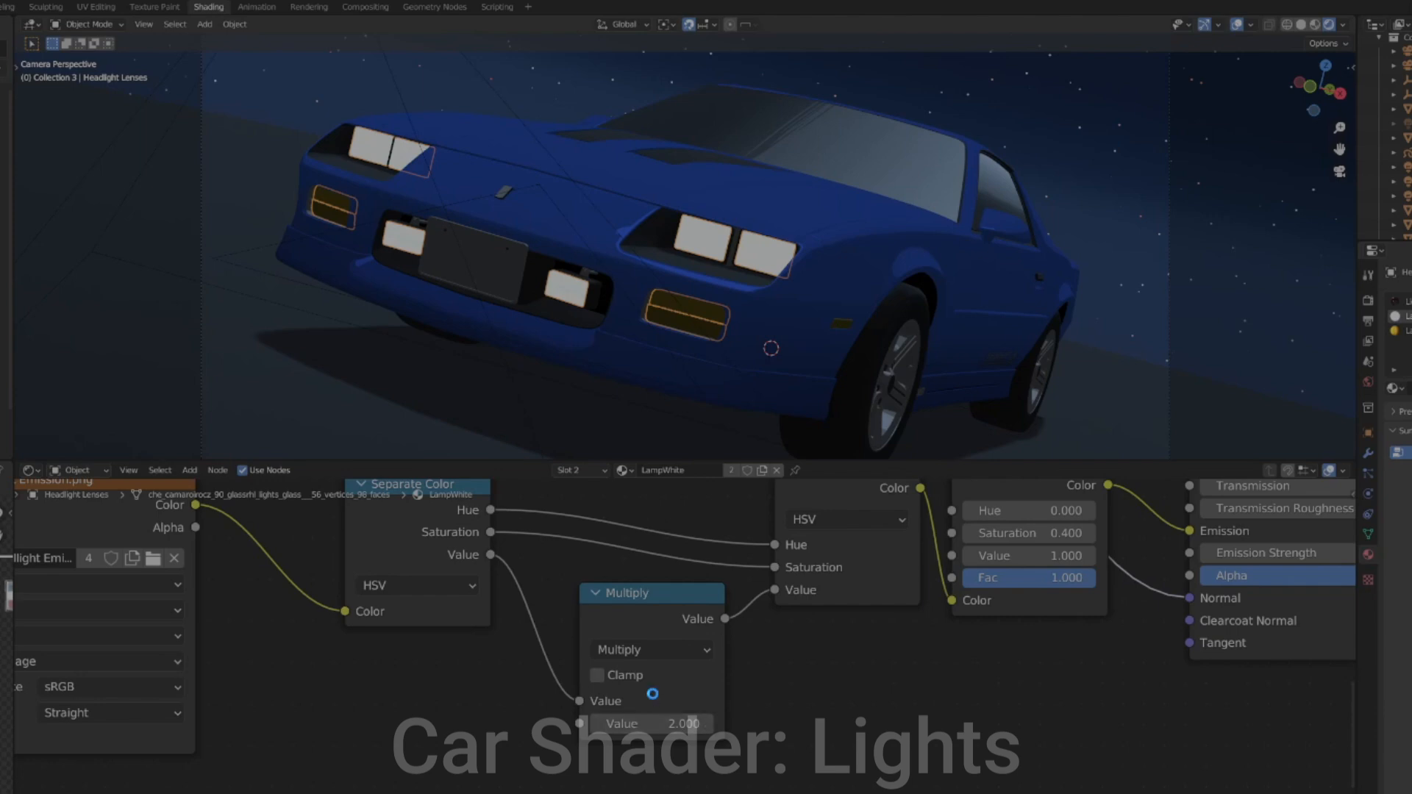
key("F12")
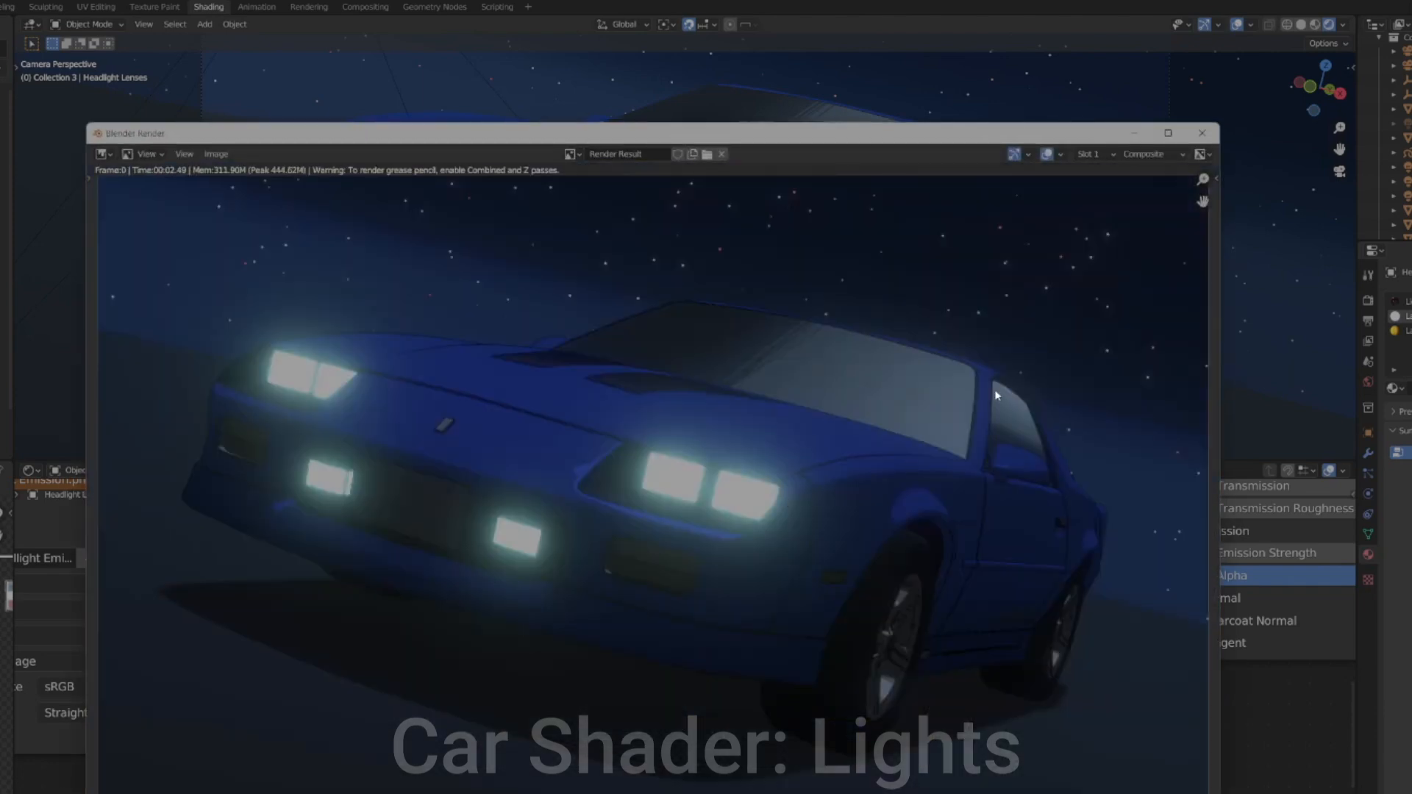
scroll(647, 515, "up", 4)
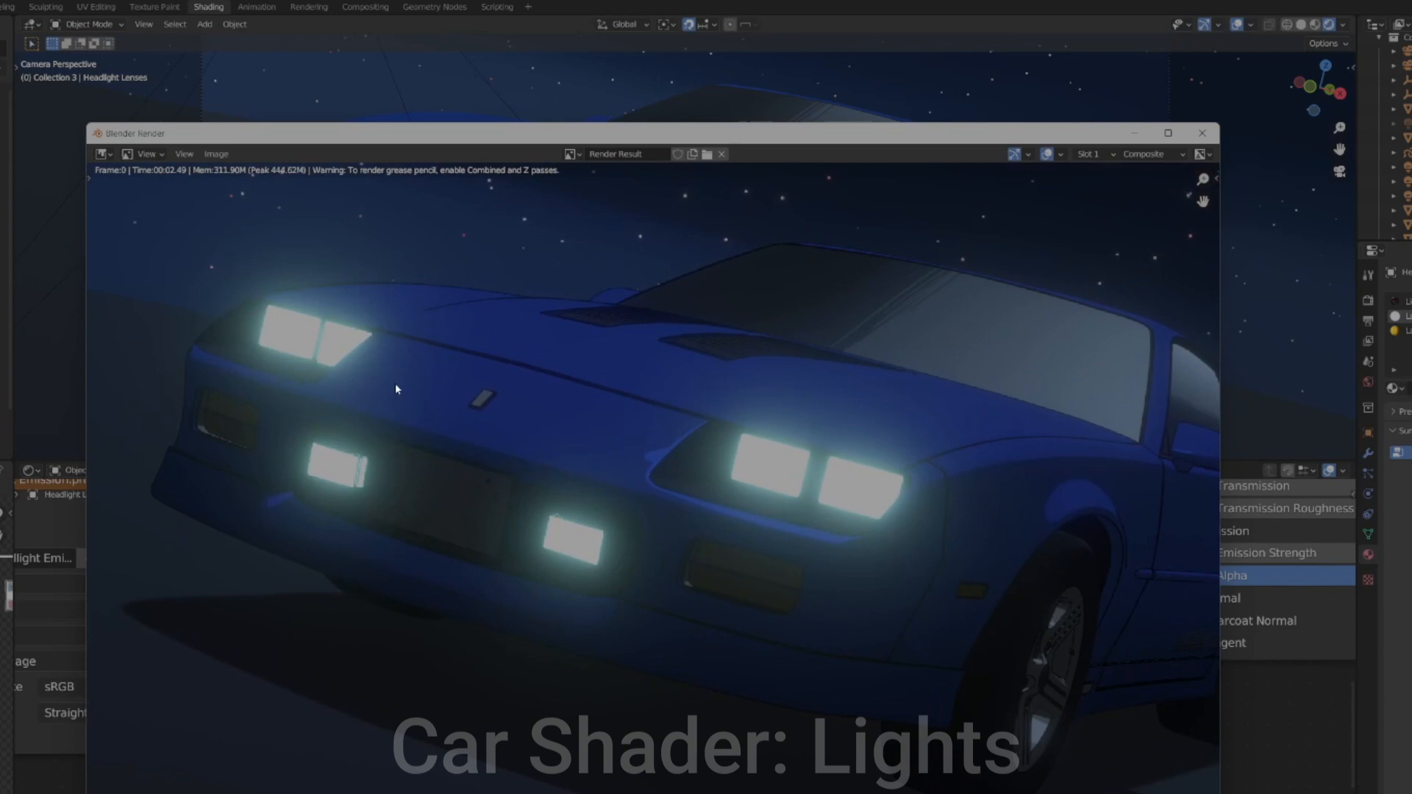
scroll(749, 468, "down", 2)
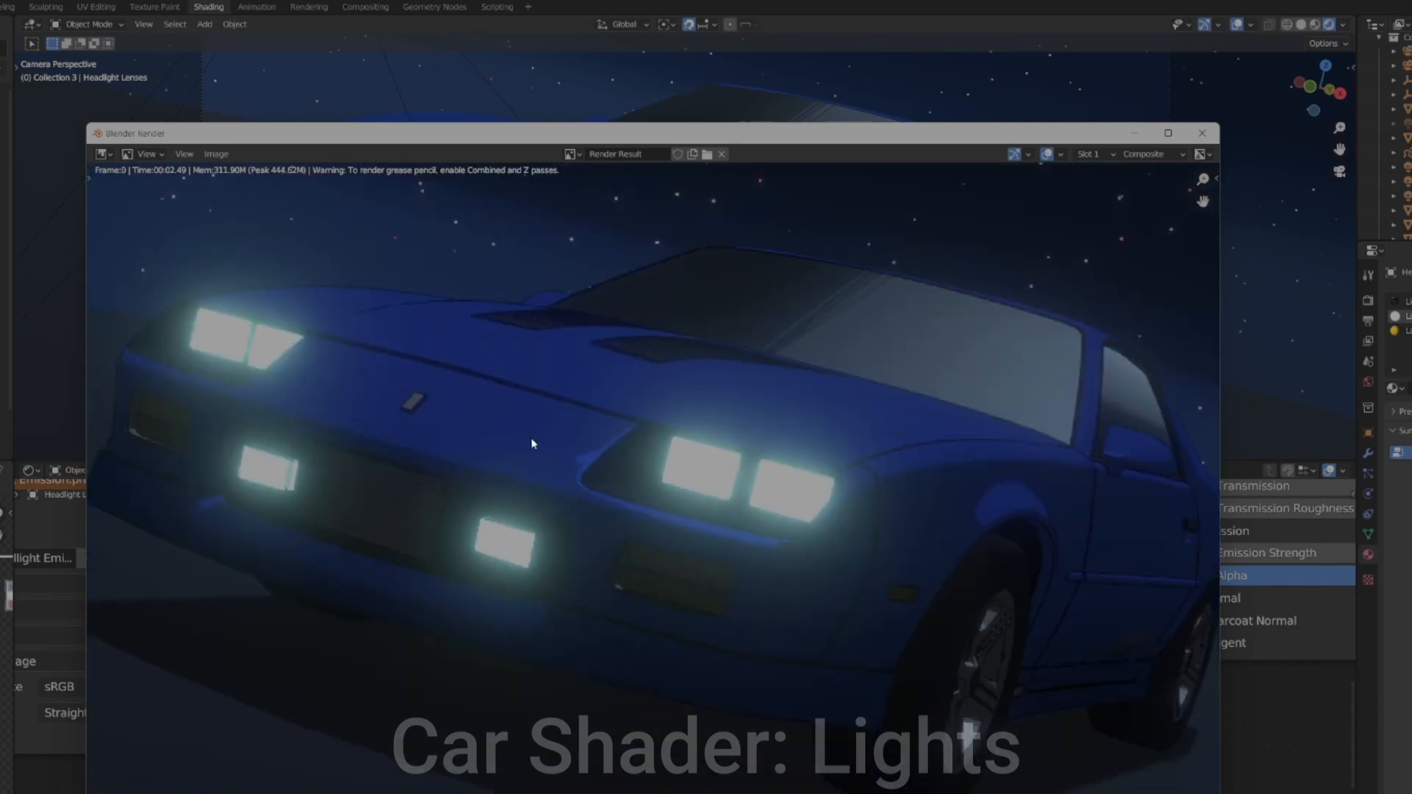
middle_click_drag(321, 274, 492, 296)
middle_click_drag(845, 483, 592, 439)
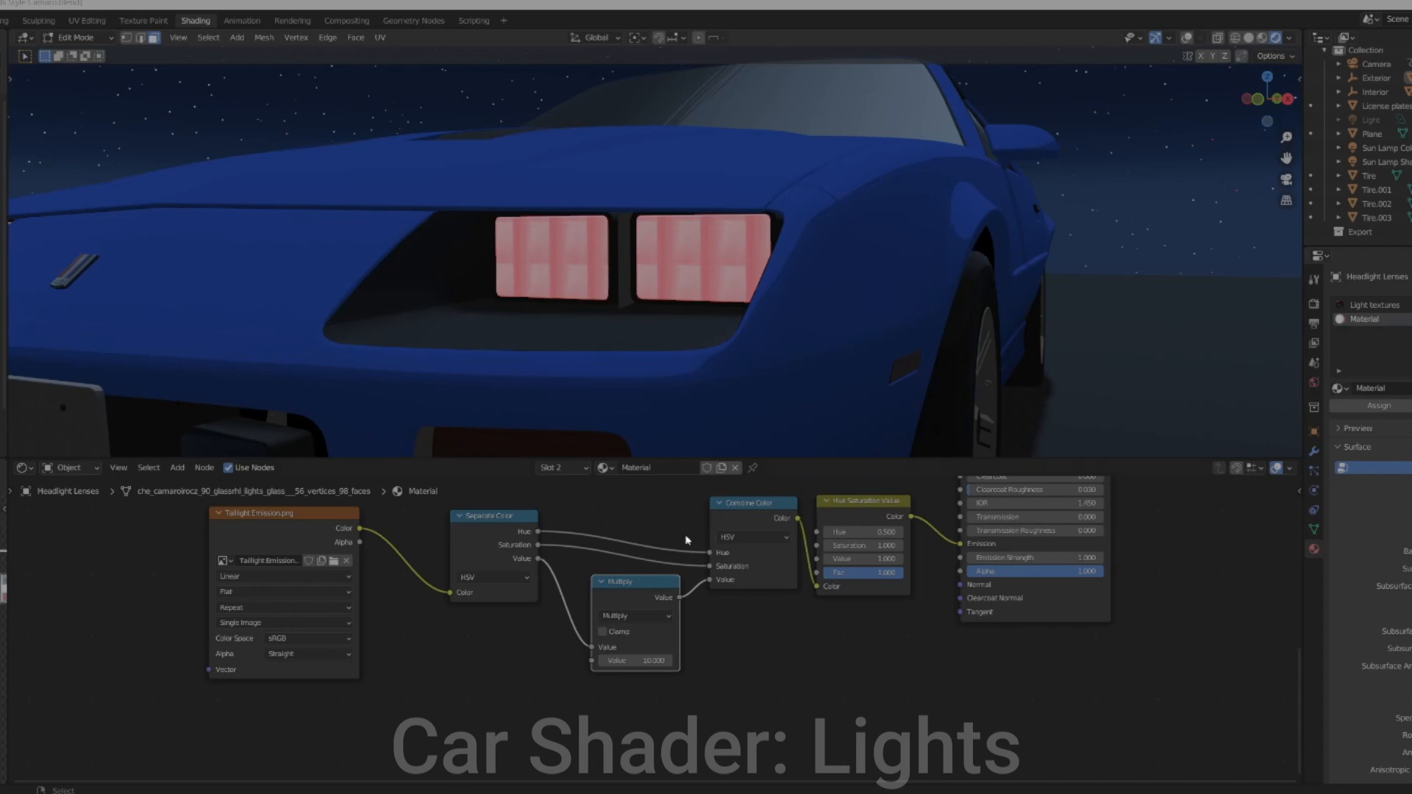
Set the Hue Saturation Value node's Hue to 0.270
scroll(744, 662, "up", 8)
middle_click_drag(809, 644, 781, 668)
left_click_drag(715, 559, 681, 556)
scroll(695, 345, "down", 3)
scroll(695, 345, "up", 8)
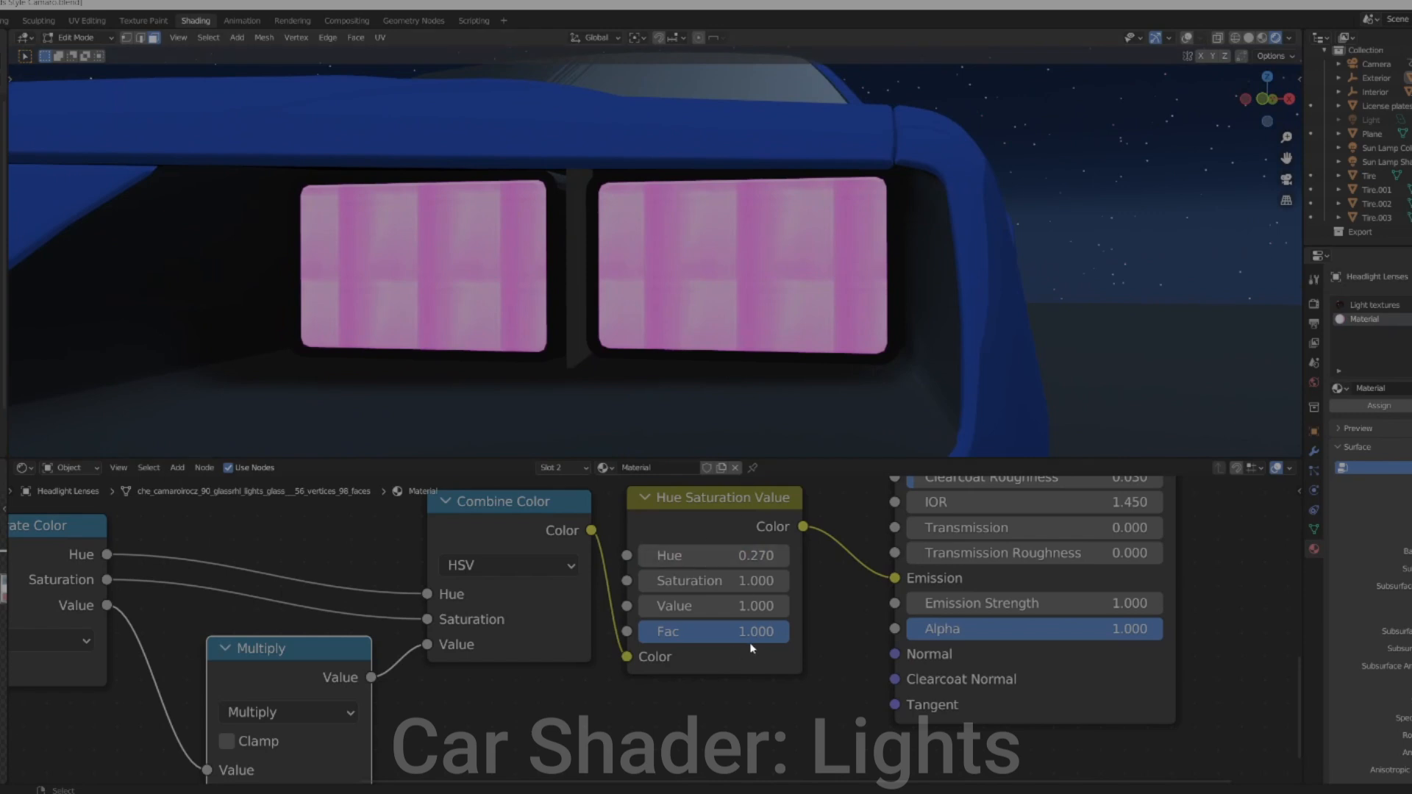
Set the Hue Saturation Value node's Saturation to 0.400 and view the headlights from further back
left_click(747, 581)
type("0.4")
key("Return")
scroll(776, 315, "down", 2)
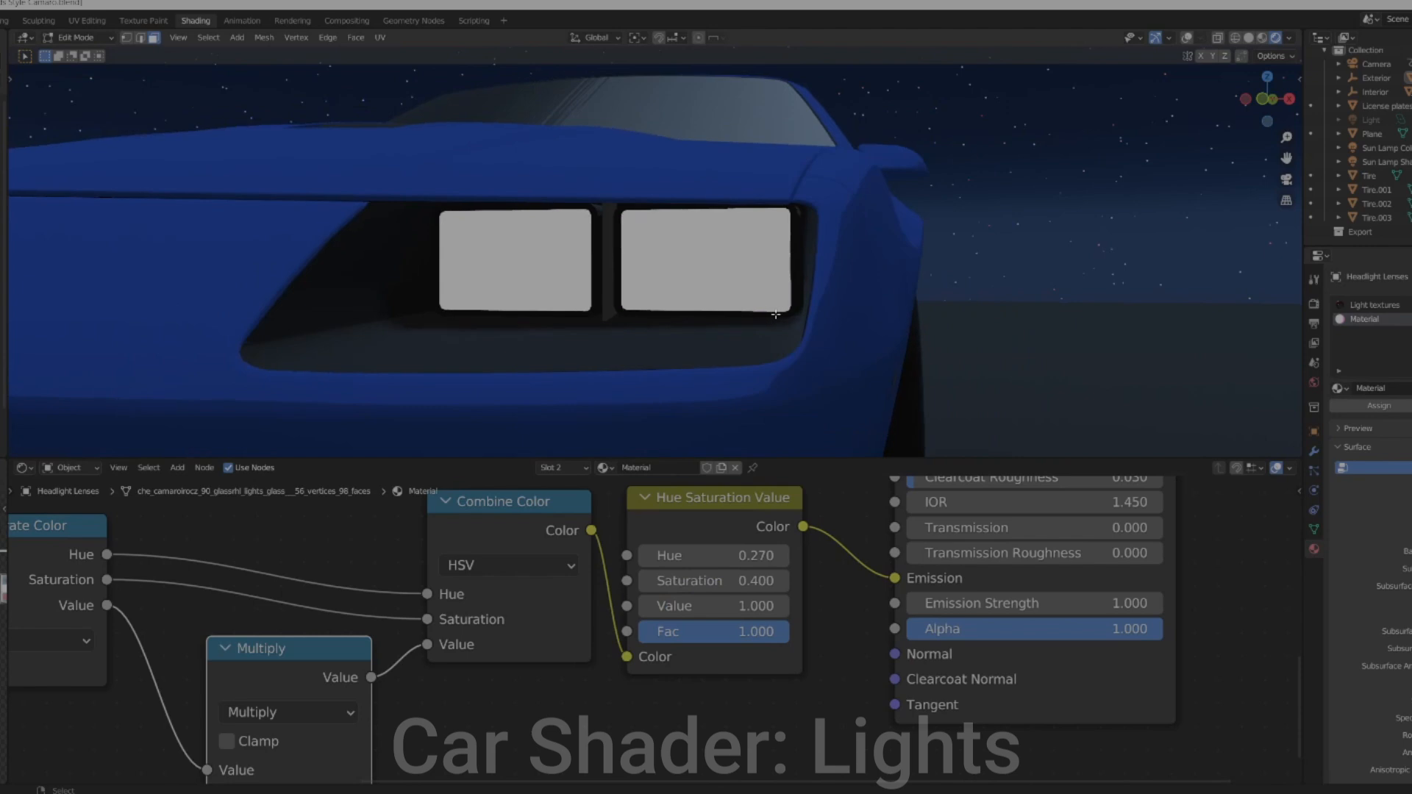
middle_click_drag(776, 315, 706, 300)
Enable Bloom in the scene's render settings and save the file
left_click(1314, 304)
left_click(1339, 418)
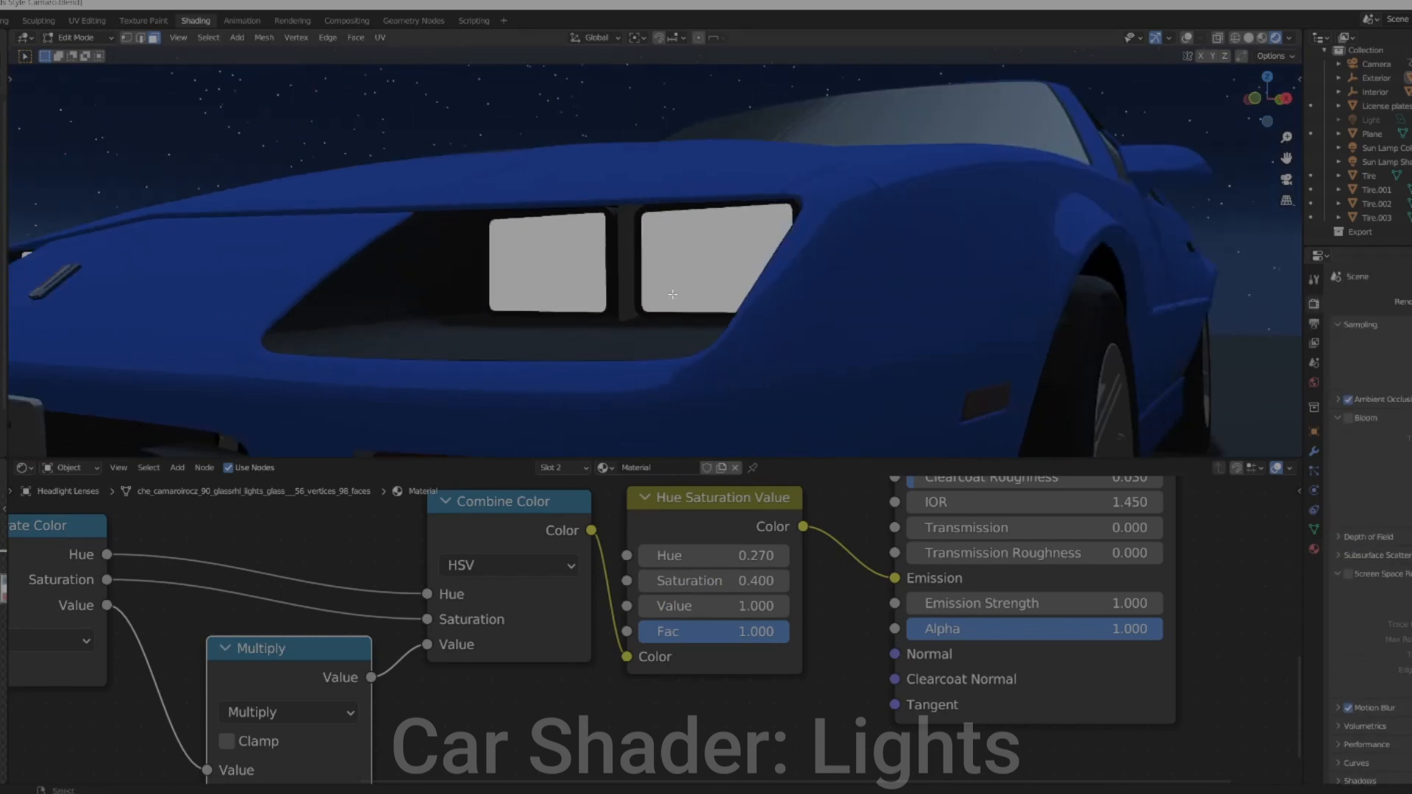
left_click(1348, 418)
scroll(807, 168, "up", 3)
key("ctrl+s")
Lower the Hue Saturation Value node's Hue to 0.000 and check the headlight glow from the front
scroll(807, 168, "down", 7)
middle_click_drag(846, 217, 890, 335)
scroll(846, 276, "up", 6)
scroll(890, 335, "up", 1)
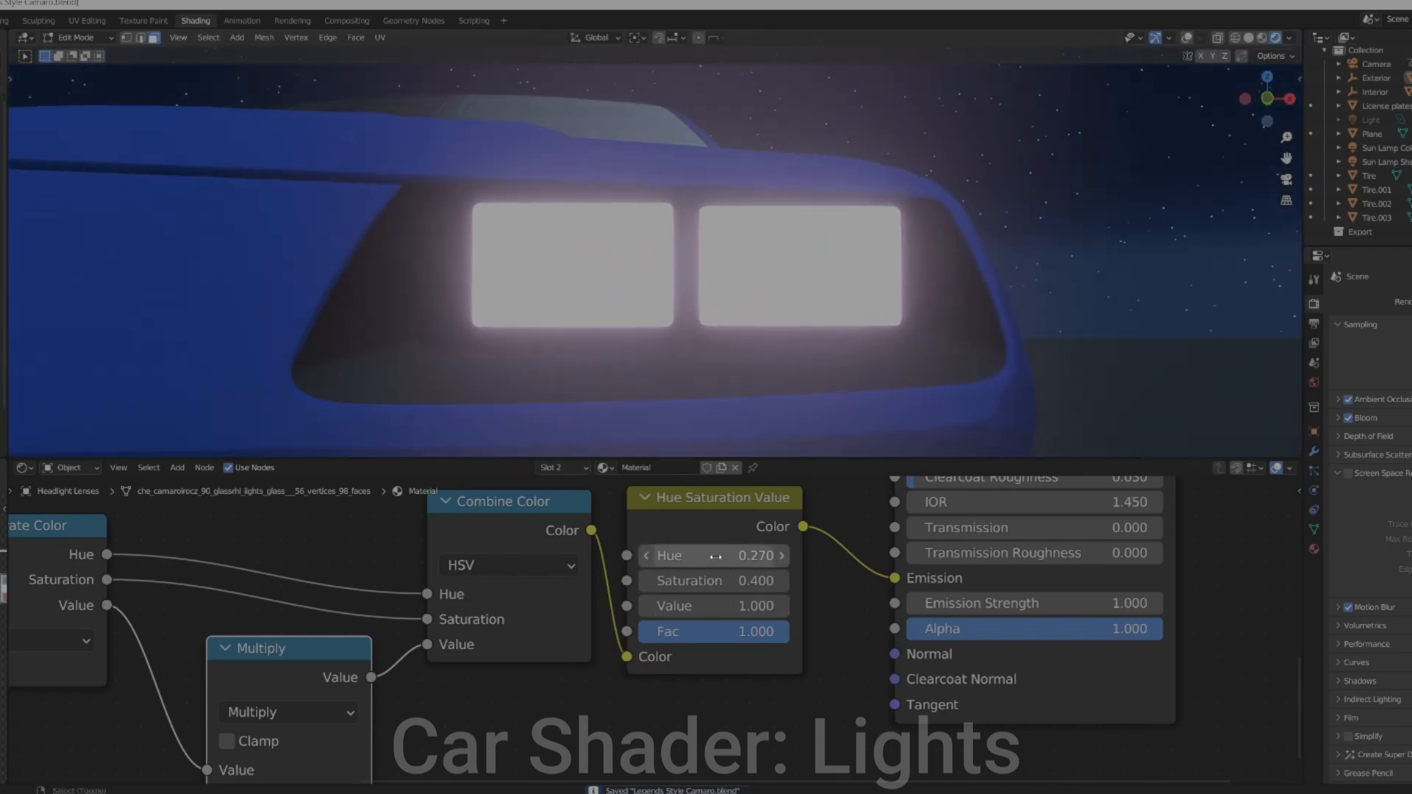
left_click_drag(714, 558, 615, 558)
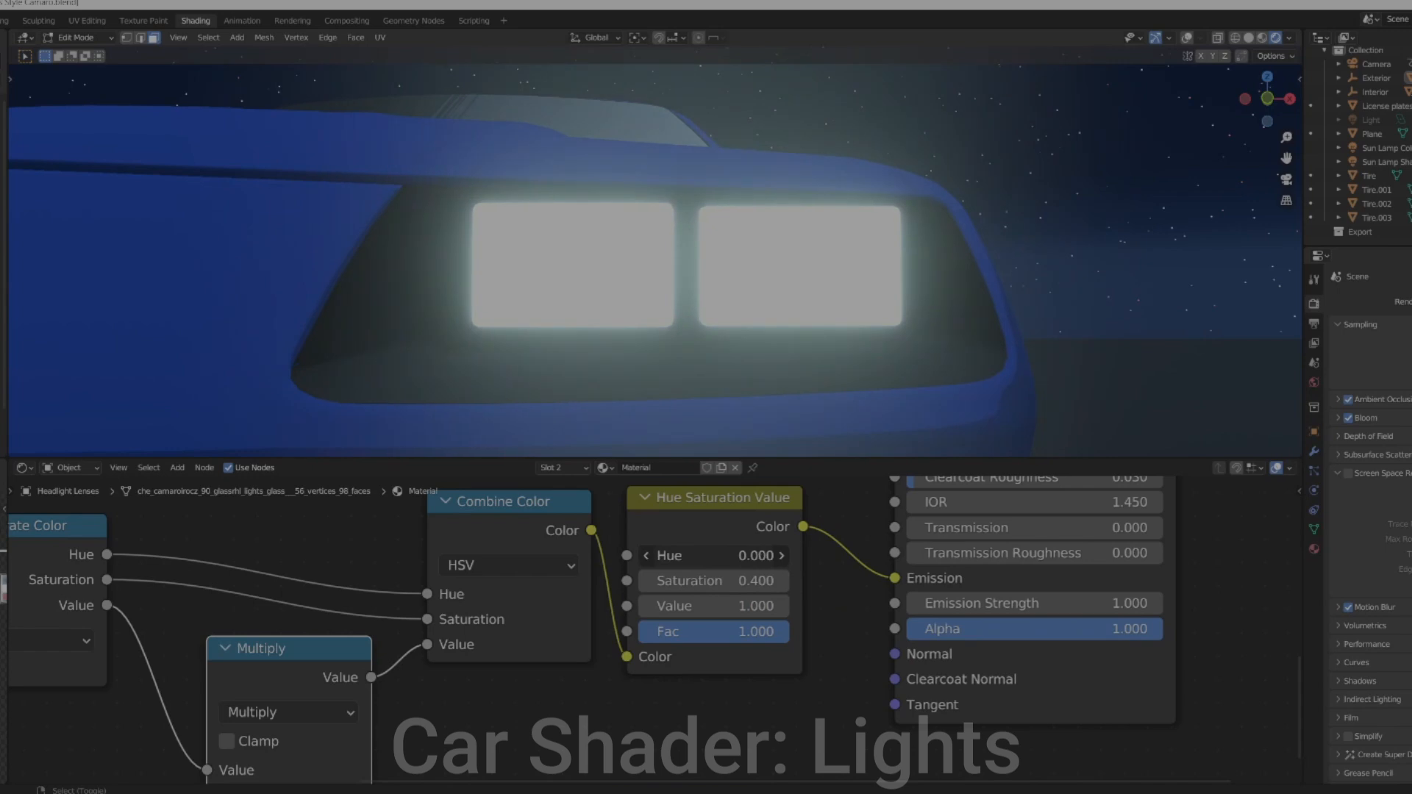
scroll(724, 429, "down", 7)
middle_click_drag(726, 429, 679, 438)
scroll(679, 437, "up", 6)
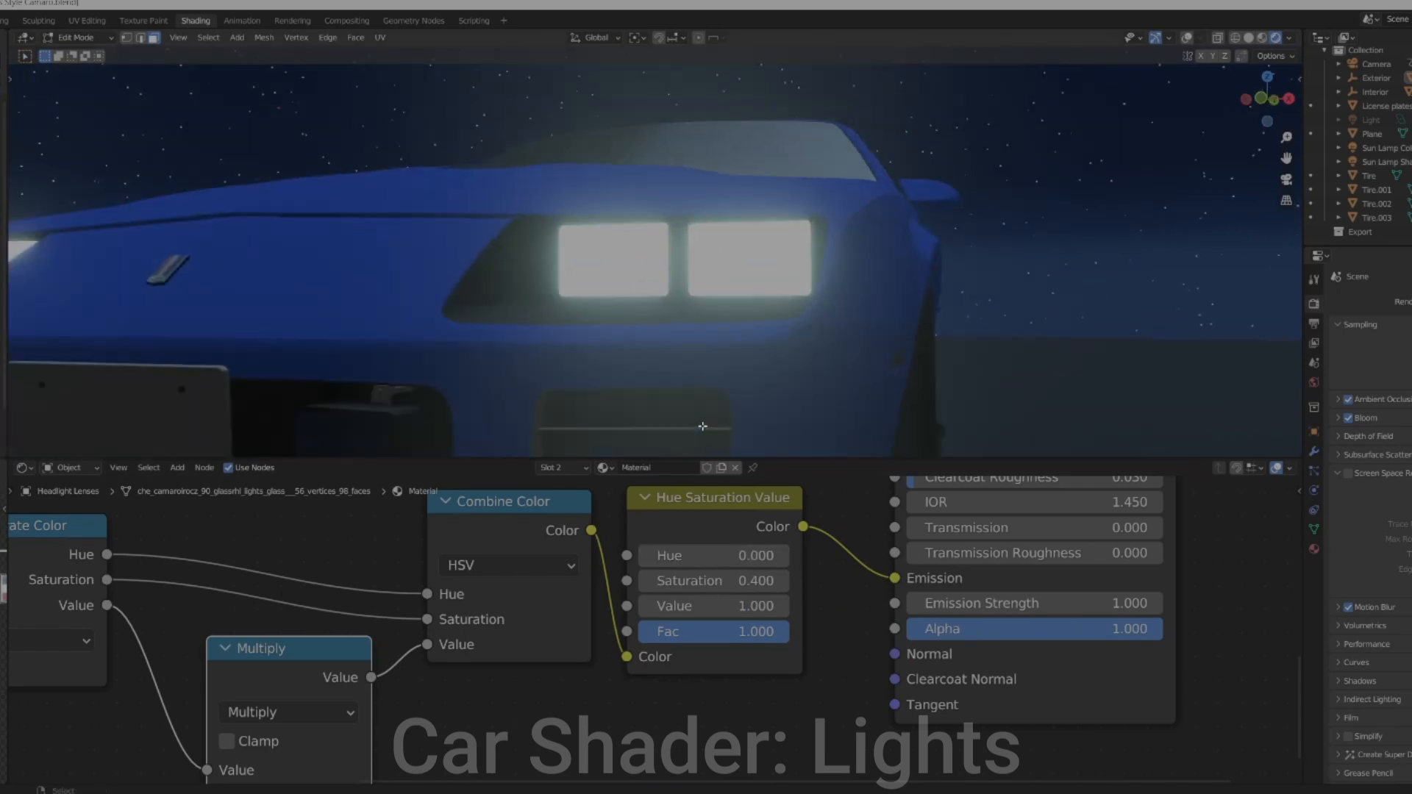
Try alternative headlight glow colours by setting the Hue to 0.650, 0.210 and 0.180
left_click_drag(706, 557, 945, 557)
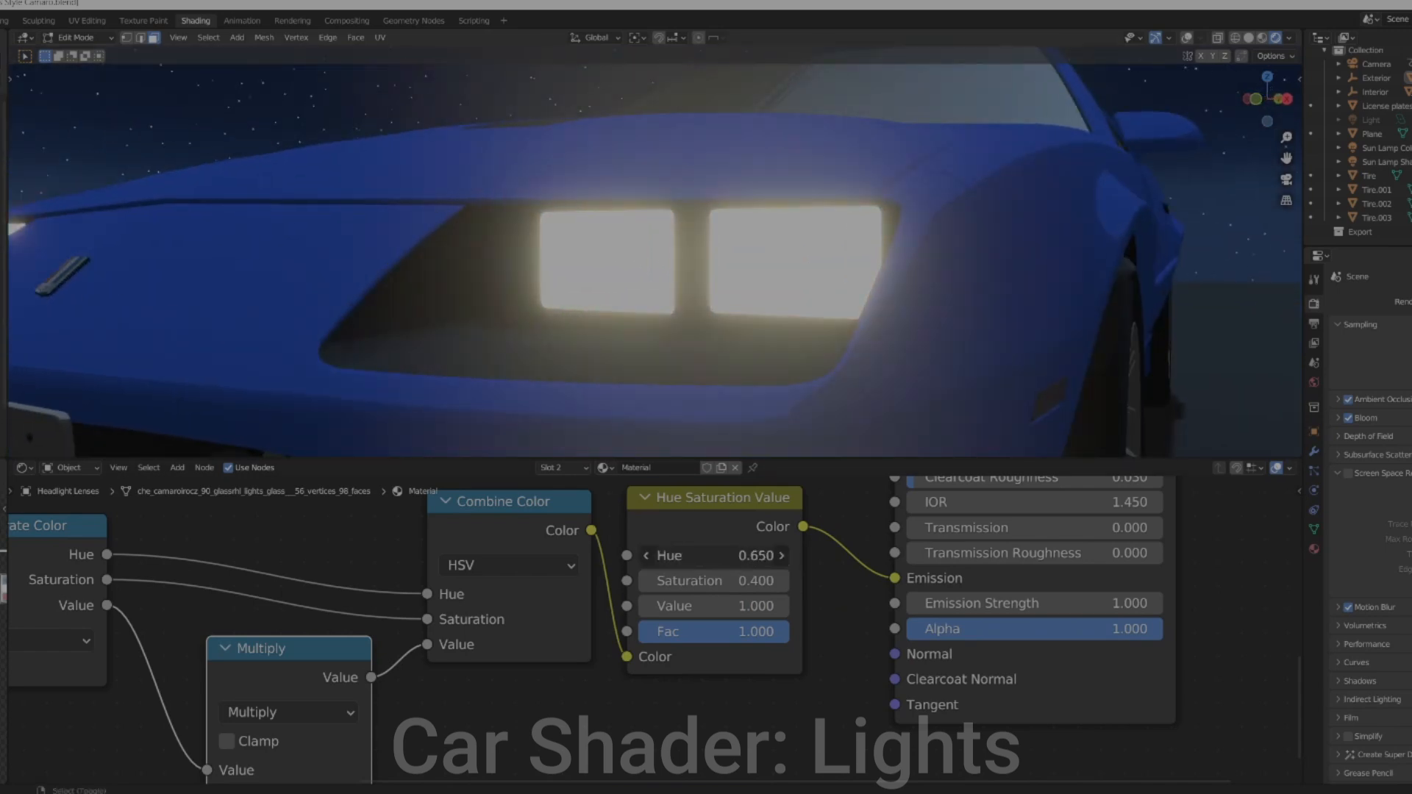
left_click_drag(713, 556, 522, 556)
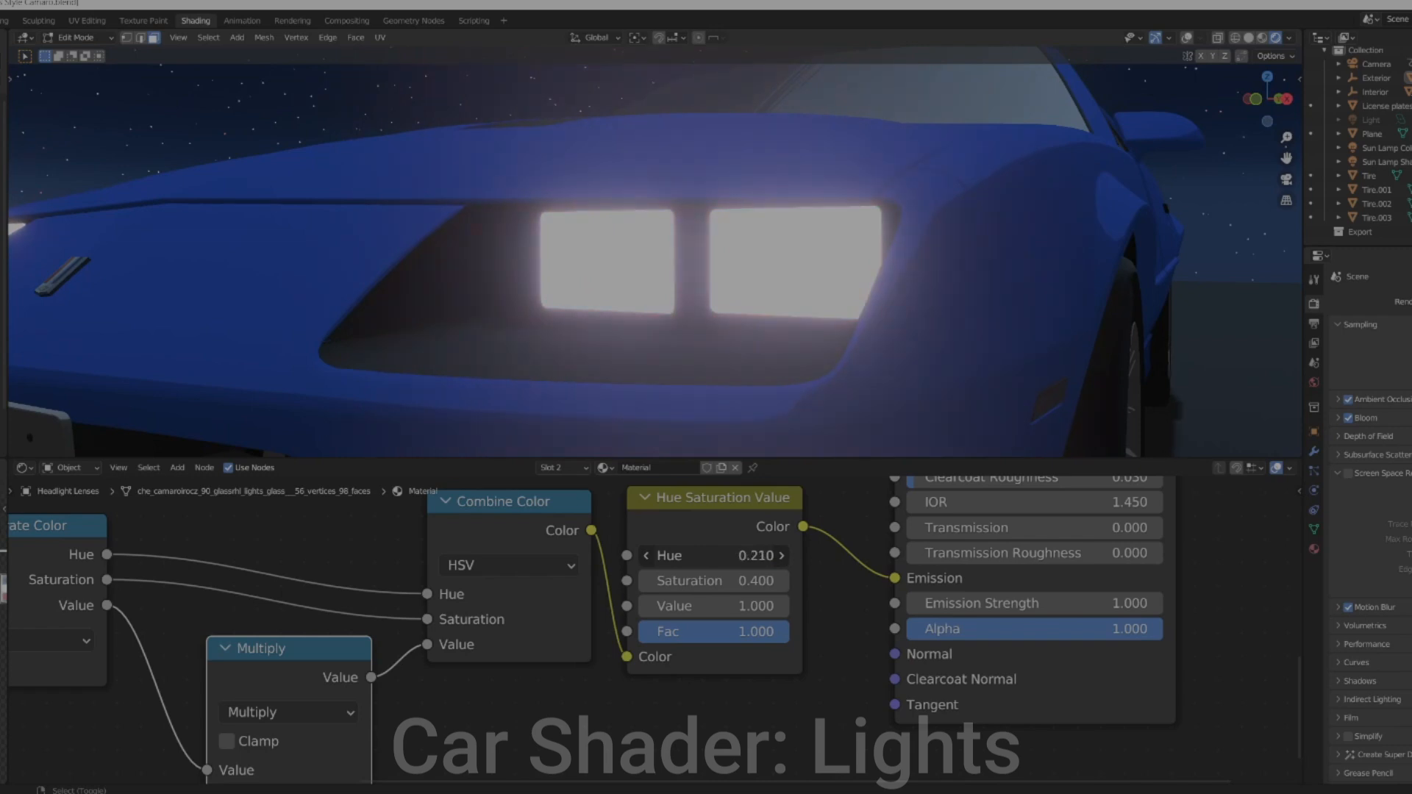
left_click_drag(713, 556, 702, 556)
scroll(655, 261, "down", 7)
scroll(816, 239, "up", 3)
middle_click_drag(765, 206, 799, 258)
scroll(798, 258, "up", 4)
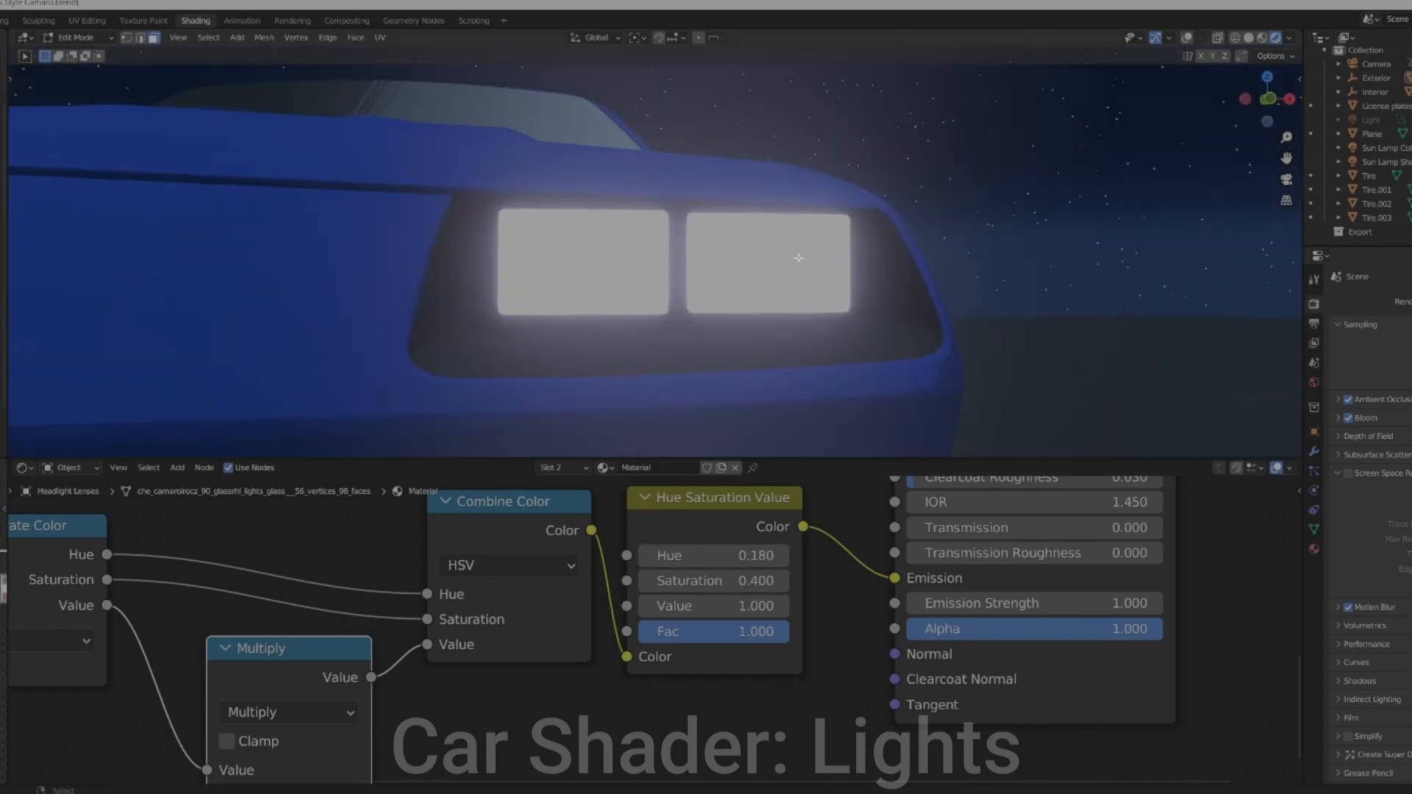
scroll(798, 258, "up", 3)
Return the Hue to 0.000 and compare the headlight glow against the whole front of the car
left_click_drag(714, 556, 670, 557)
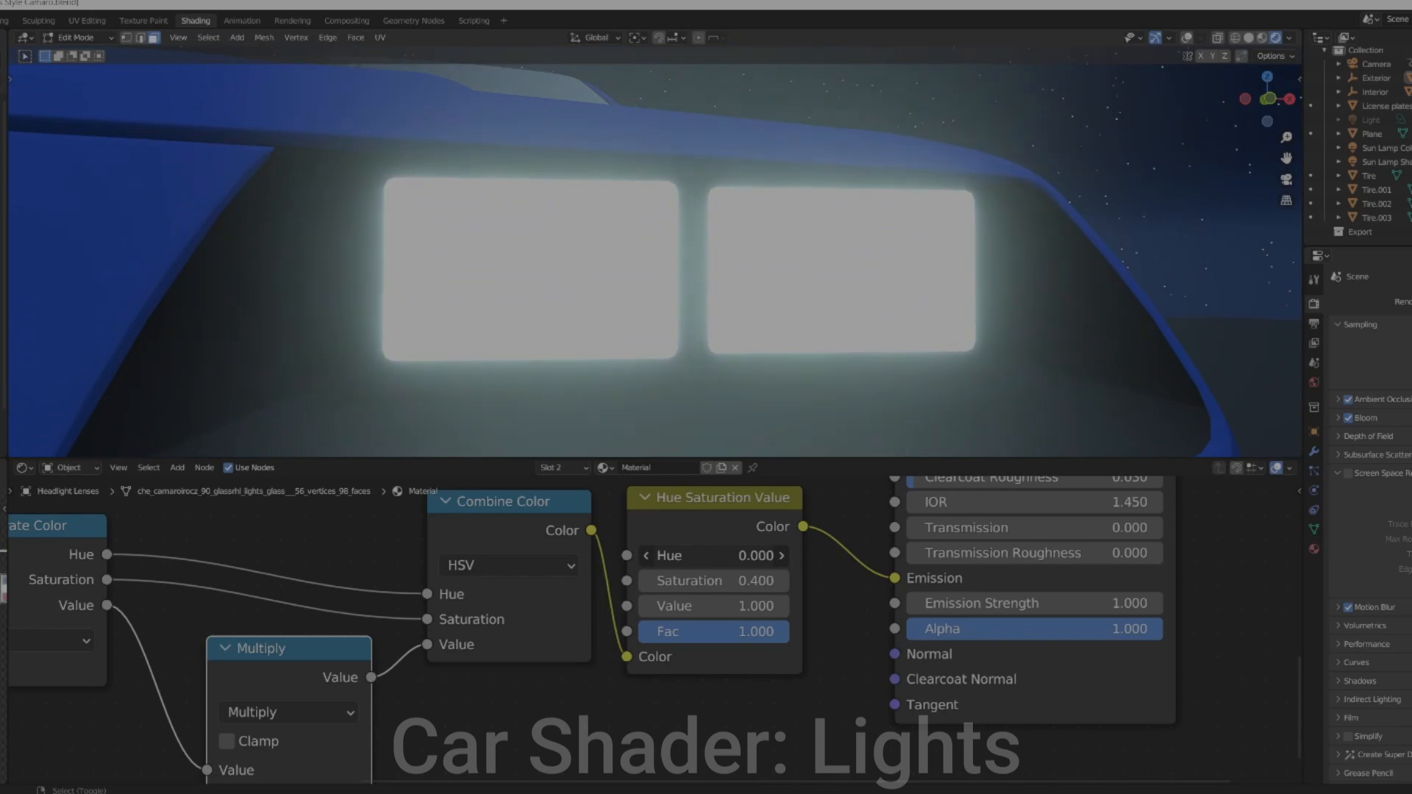
scroll(885, 249, "down", 11)
middle_click_drag(889, 256, 838, 300)
scroll(845, 300, "up", 4)
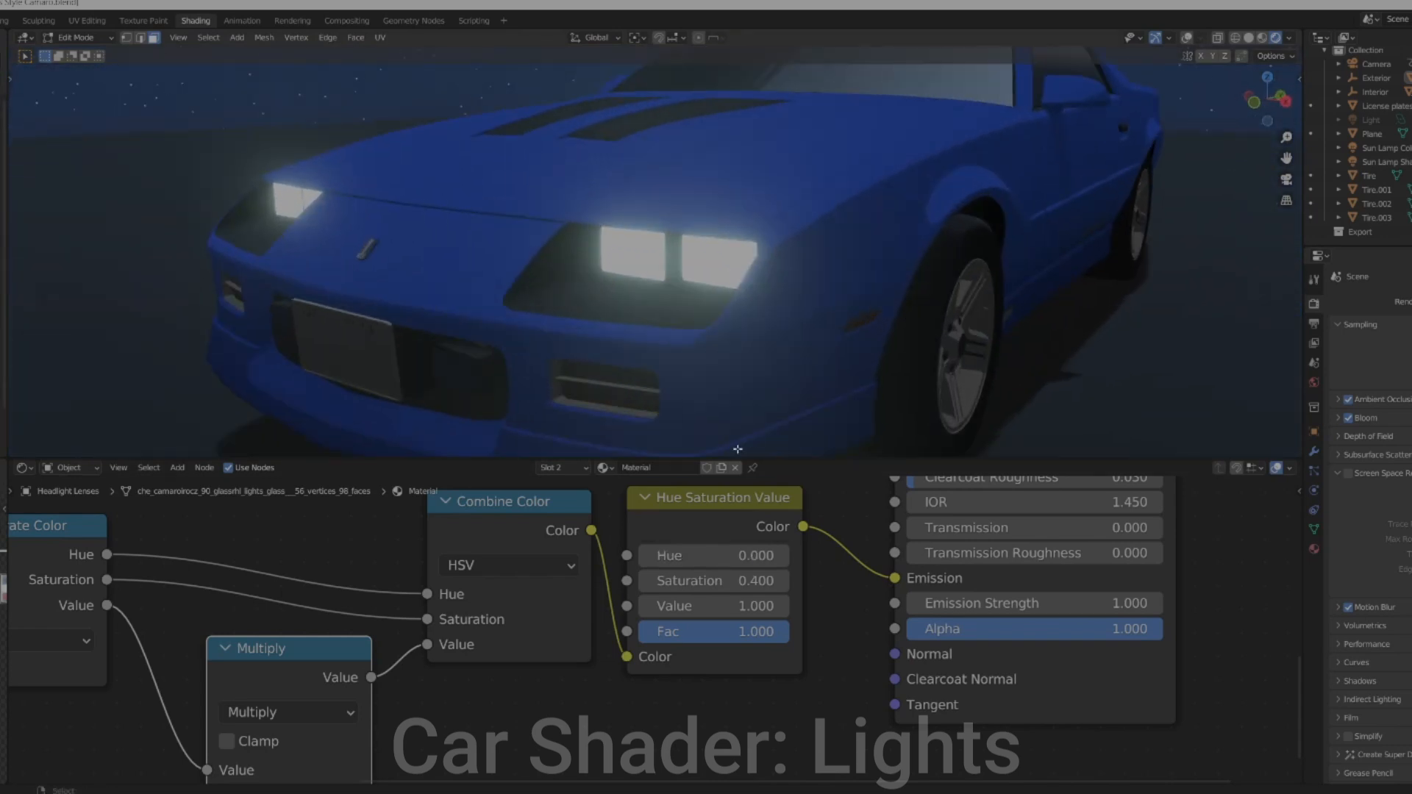
left_click_drag(743, 555, 640, 556)
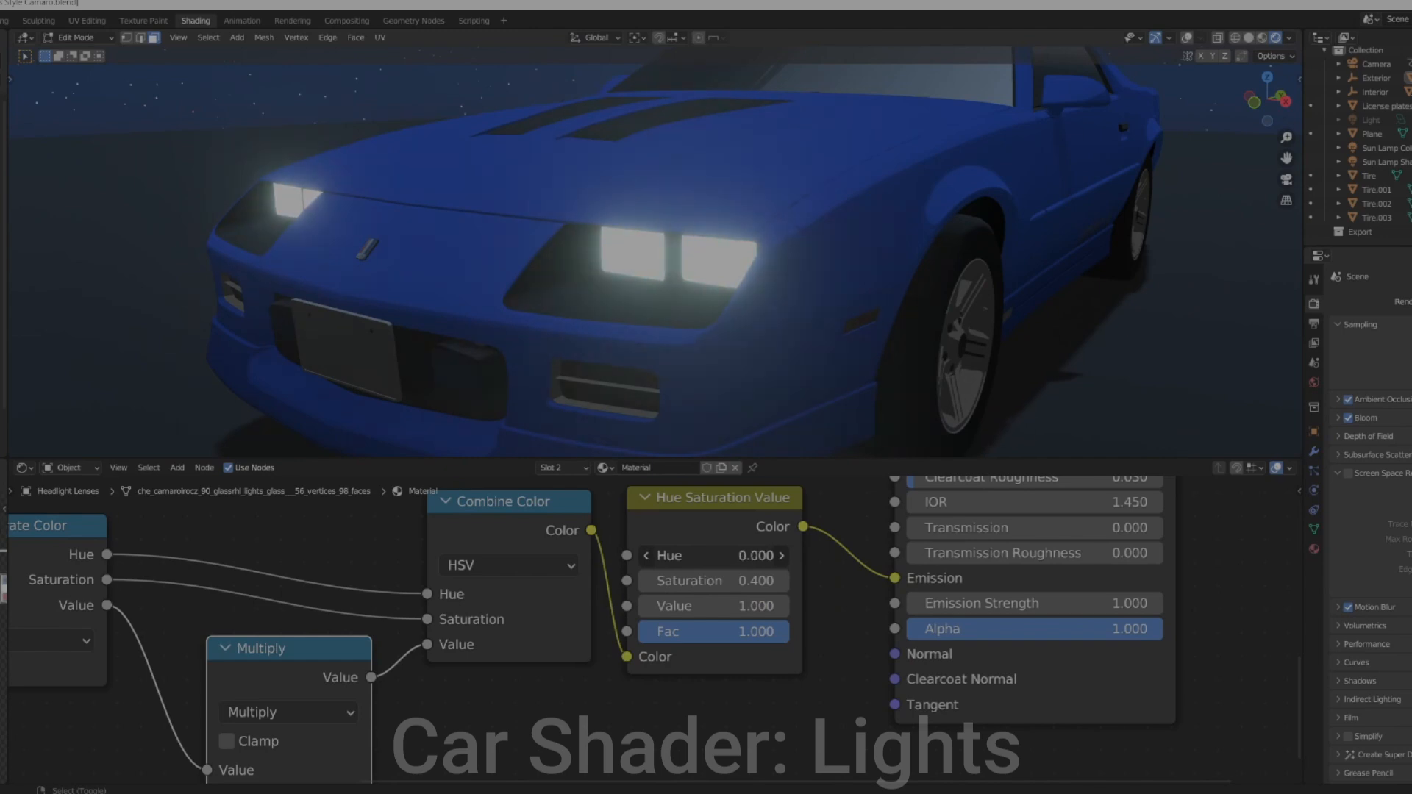
Lower the Principled BSDF's Emission Strength to 0.100 to reveal the headlight texture, and turn on the viewport overlays
scroll(792, 559, "down", 2)
scroll(792, 564, "down", 4)
middle_click_drag(792, 563, 874, 537)
middle_click_drag(612, 526, 696, 491)
scroll(696, 491, "up", 5)
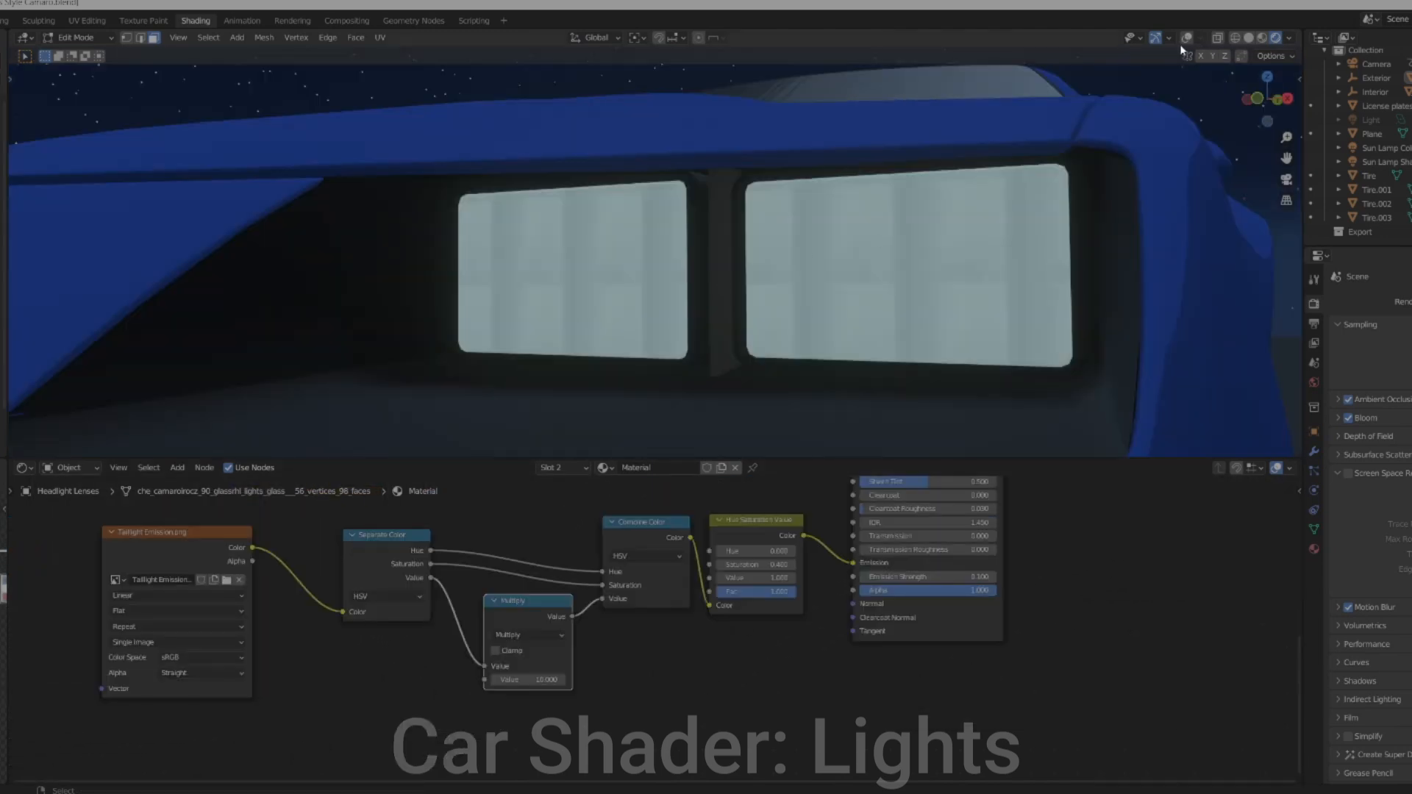
left_click(1187, 37)
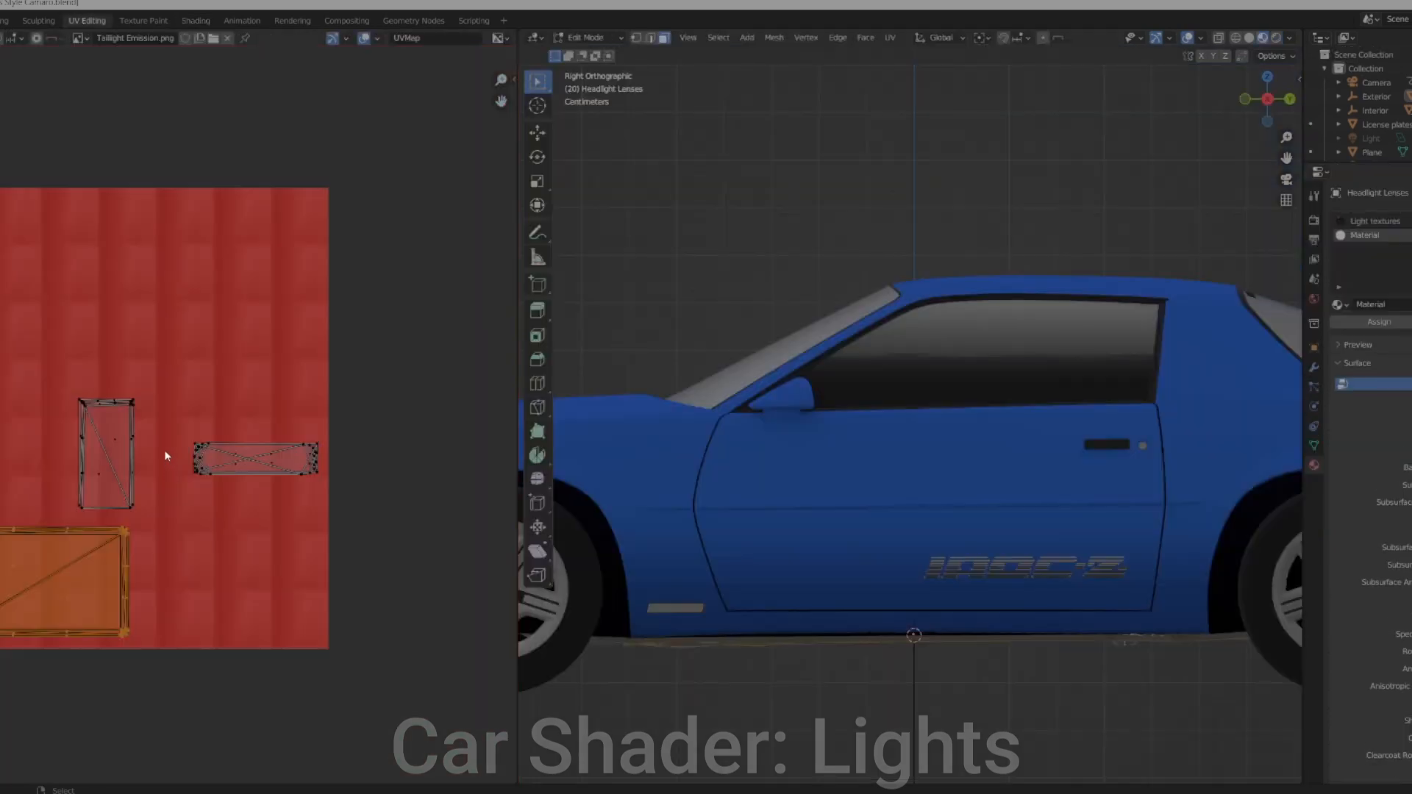
In the UV Editing workspace, scale up the headlight lens UVs over the grid texture and move them vertically, judging by the rendered front view
scroll(166, 456, "down", 3)
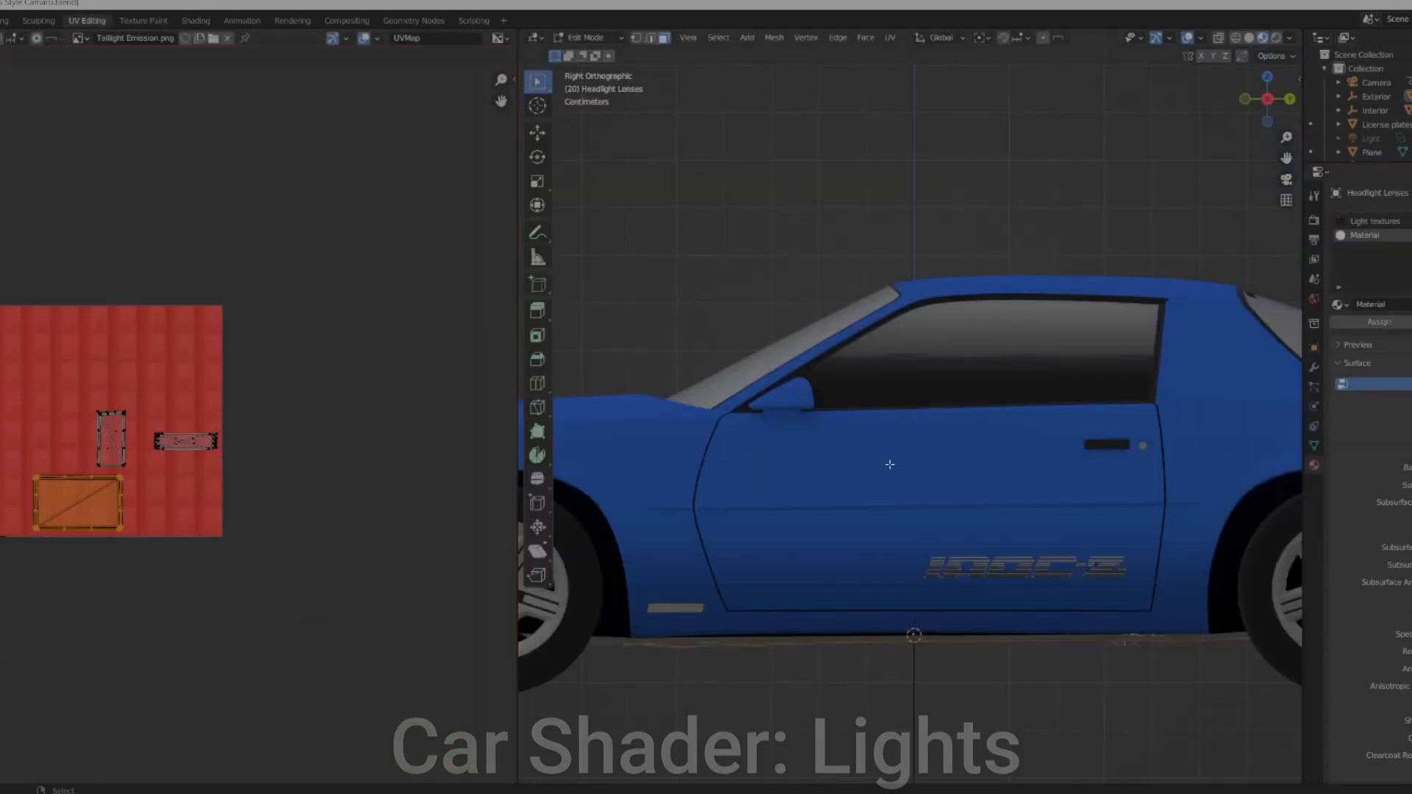
key("KP_1")
key("KP_Decimal")
key("z")
key("s")
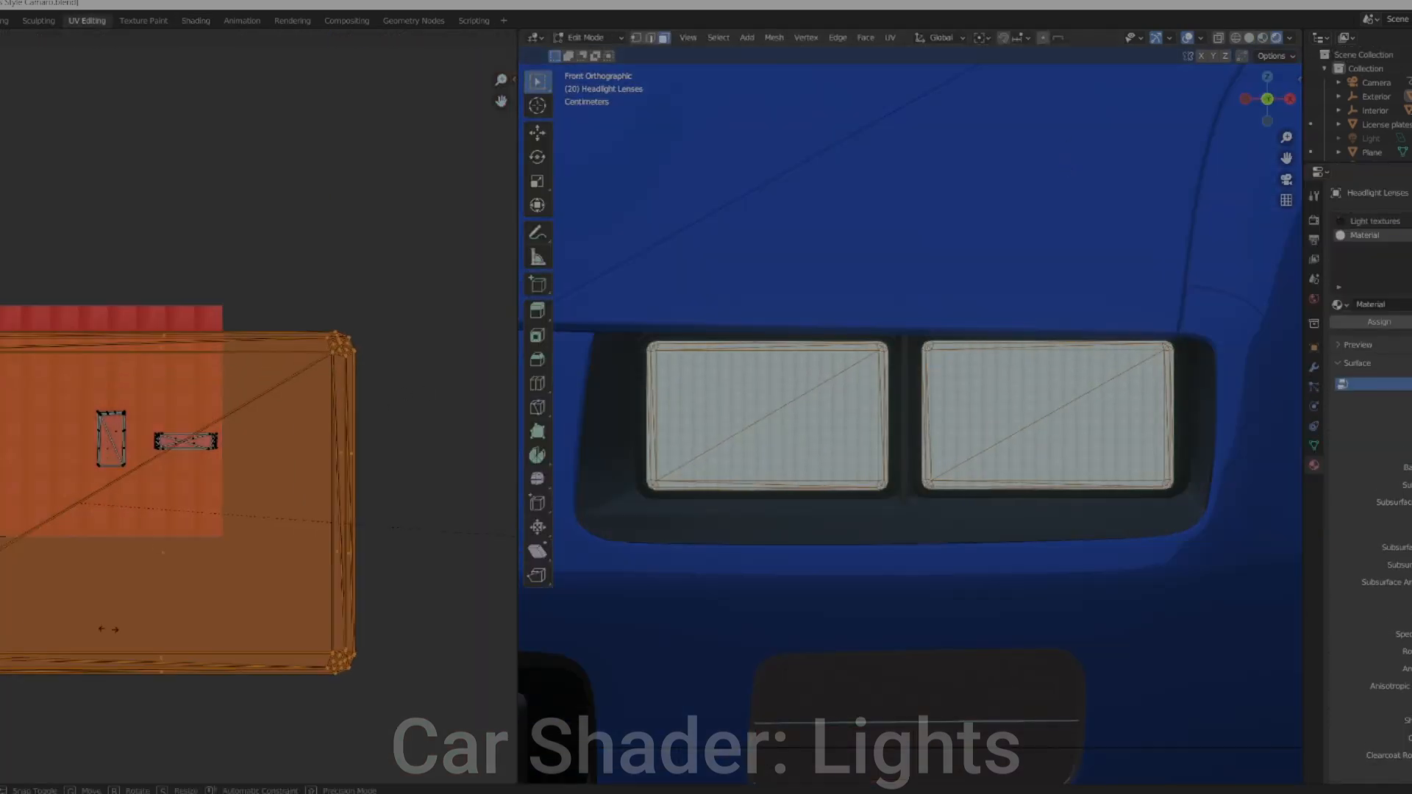
left_click(372, 632)
scroll(116, 424, "down", 3)
key("g")
key("y")
left_click(12, 126)
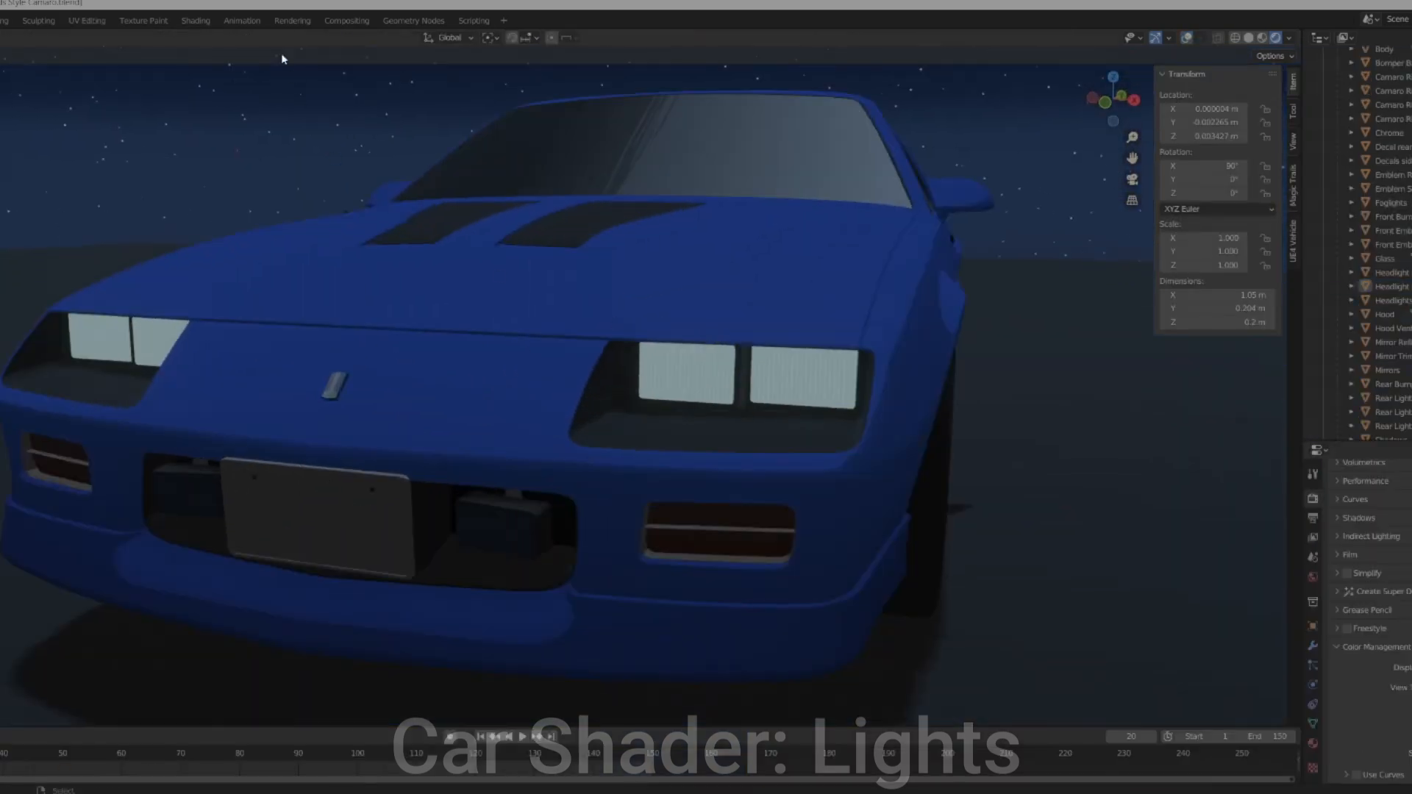
Back in the Shading workspace, set the headlight material's Emission Strength to 1
left_click(196, 21)
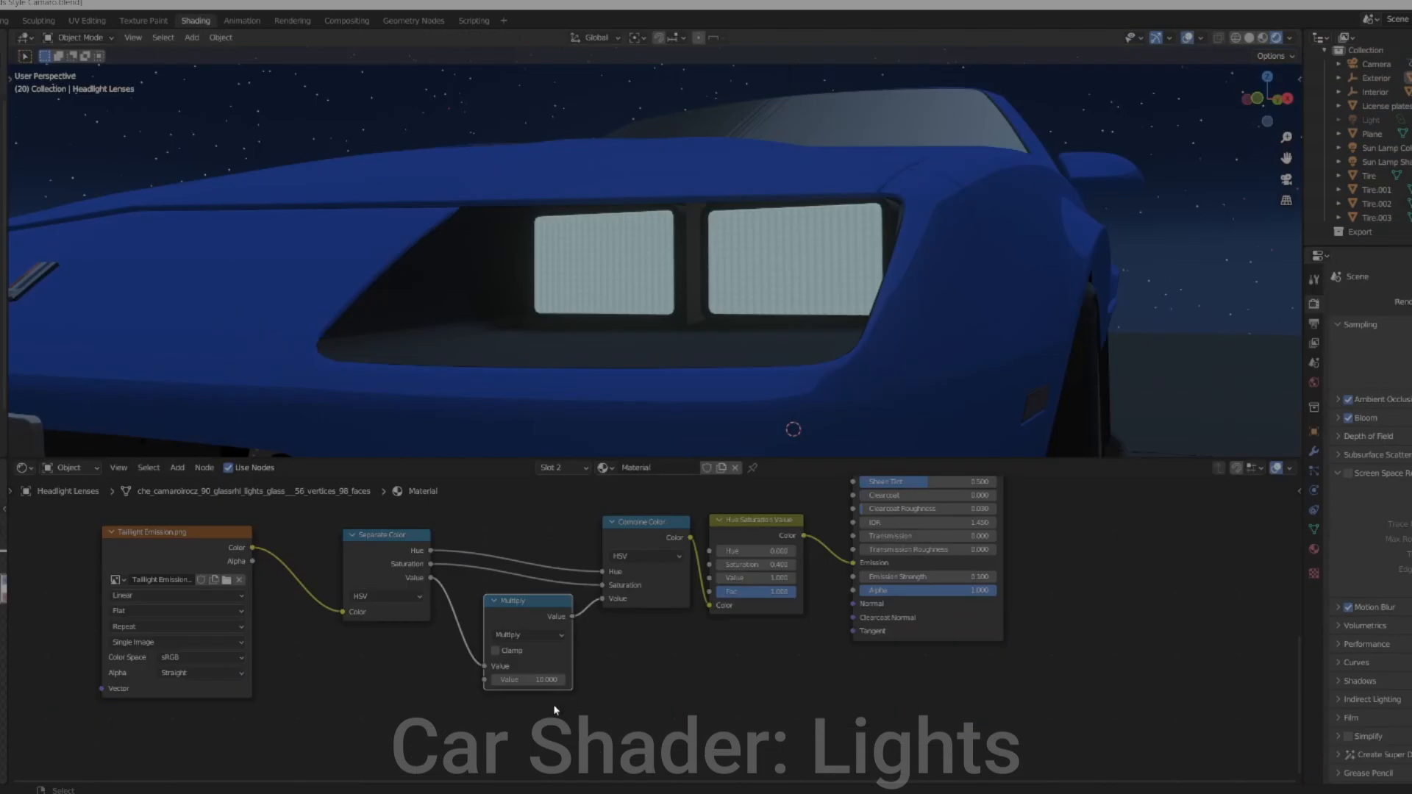
left_click(934, 577)
type("1")
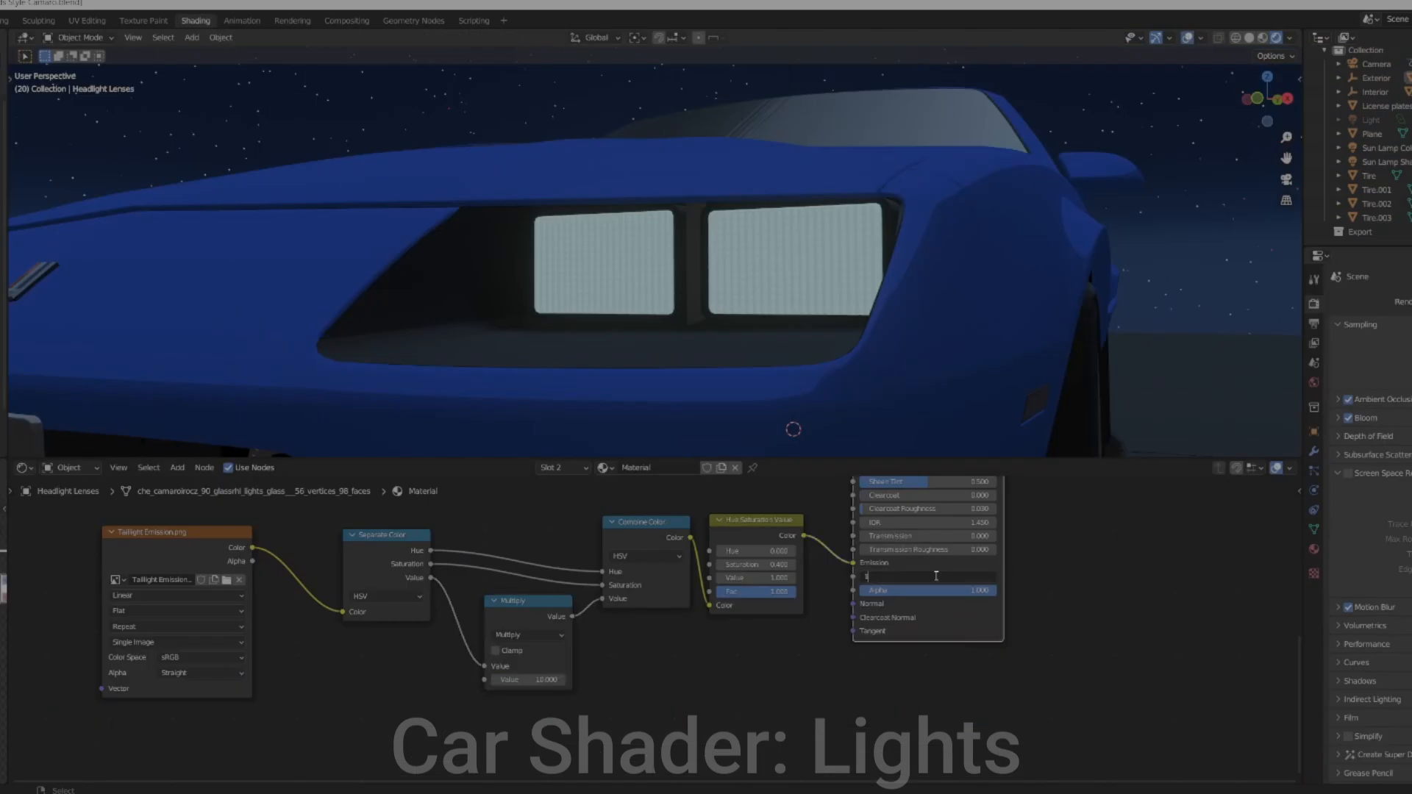
key("Return")
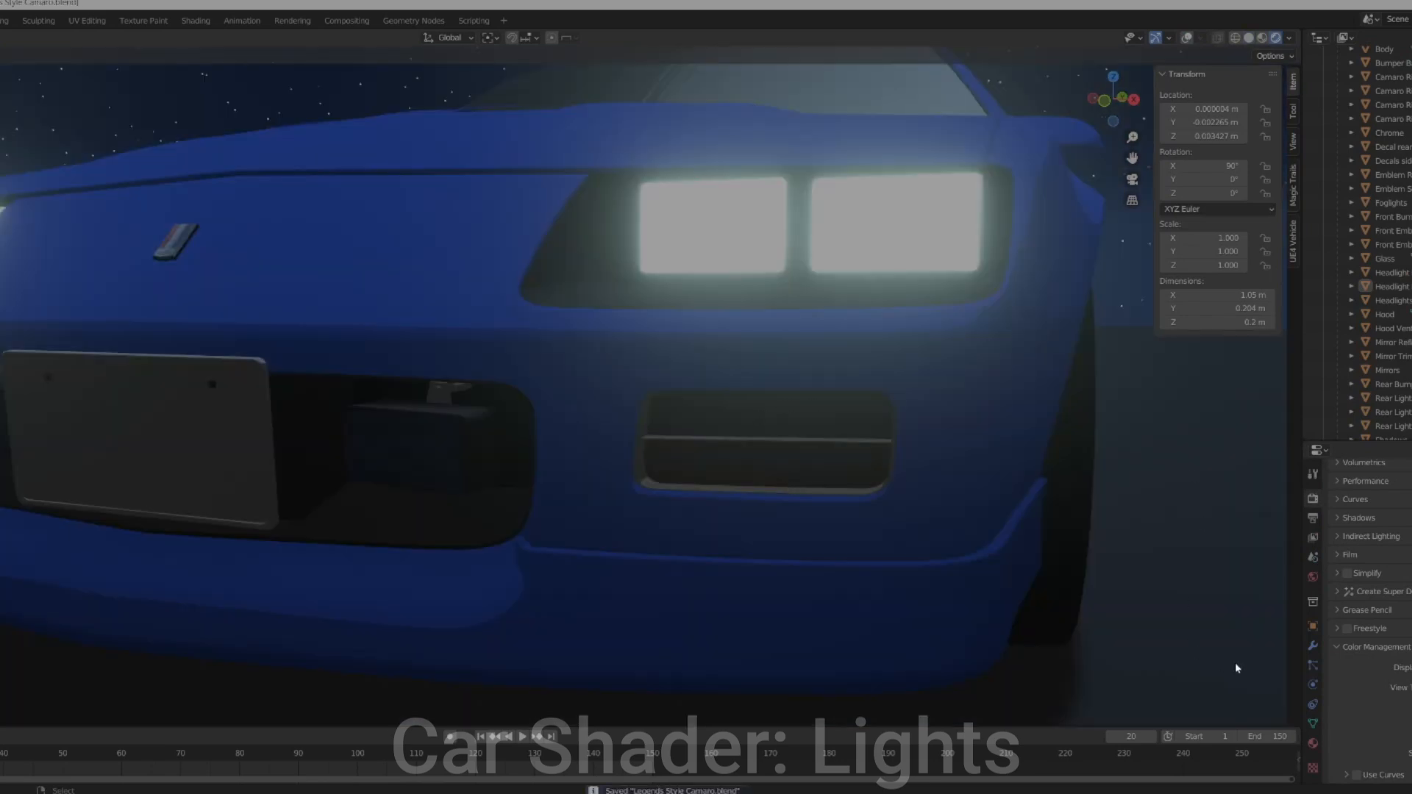
Assign LampWhite to the Headlight Lenses' second material slot and put LampWhite.001 in a new third slot
left_click(1313, 743)
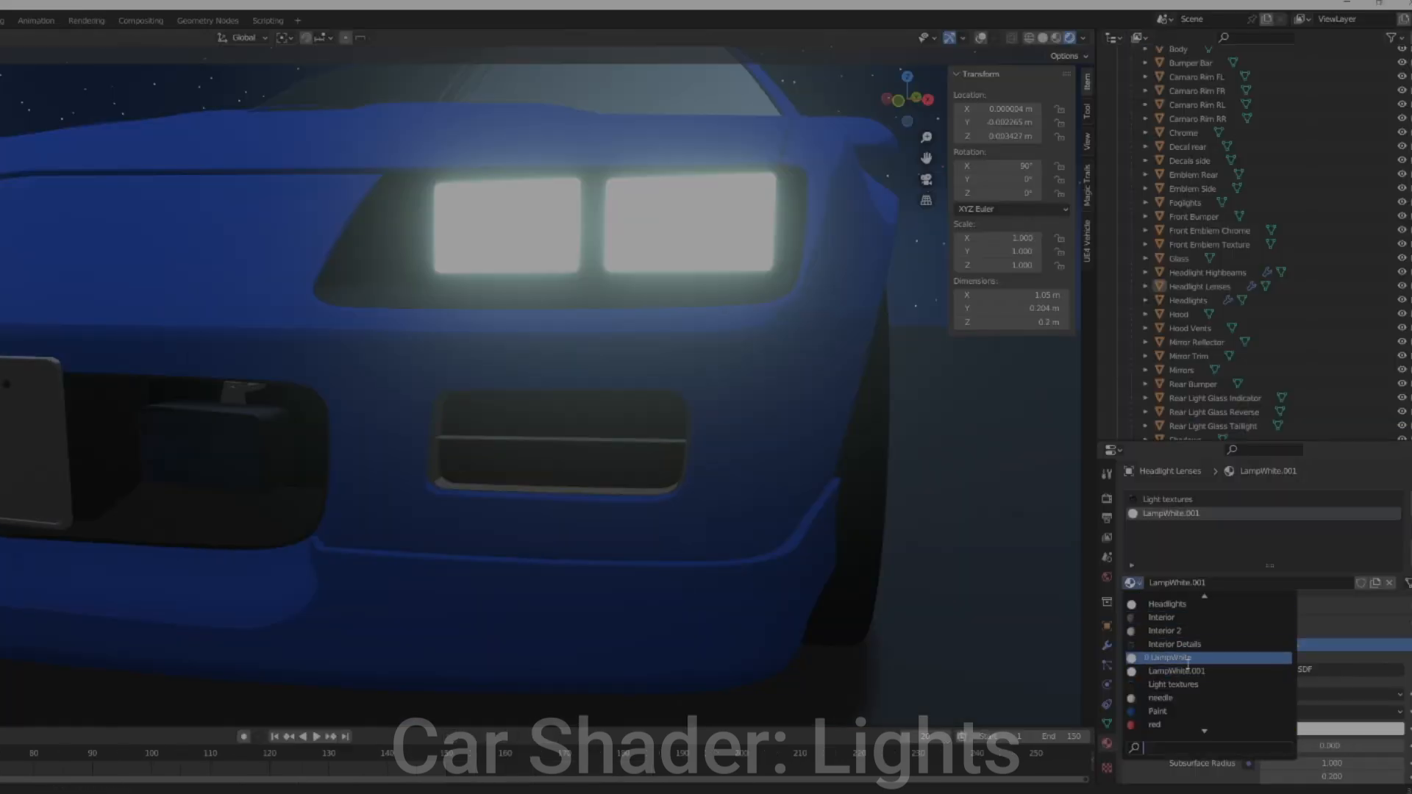
left_click(1188, 661)
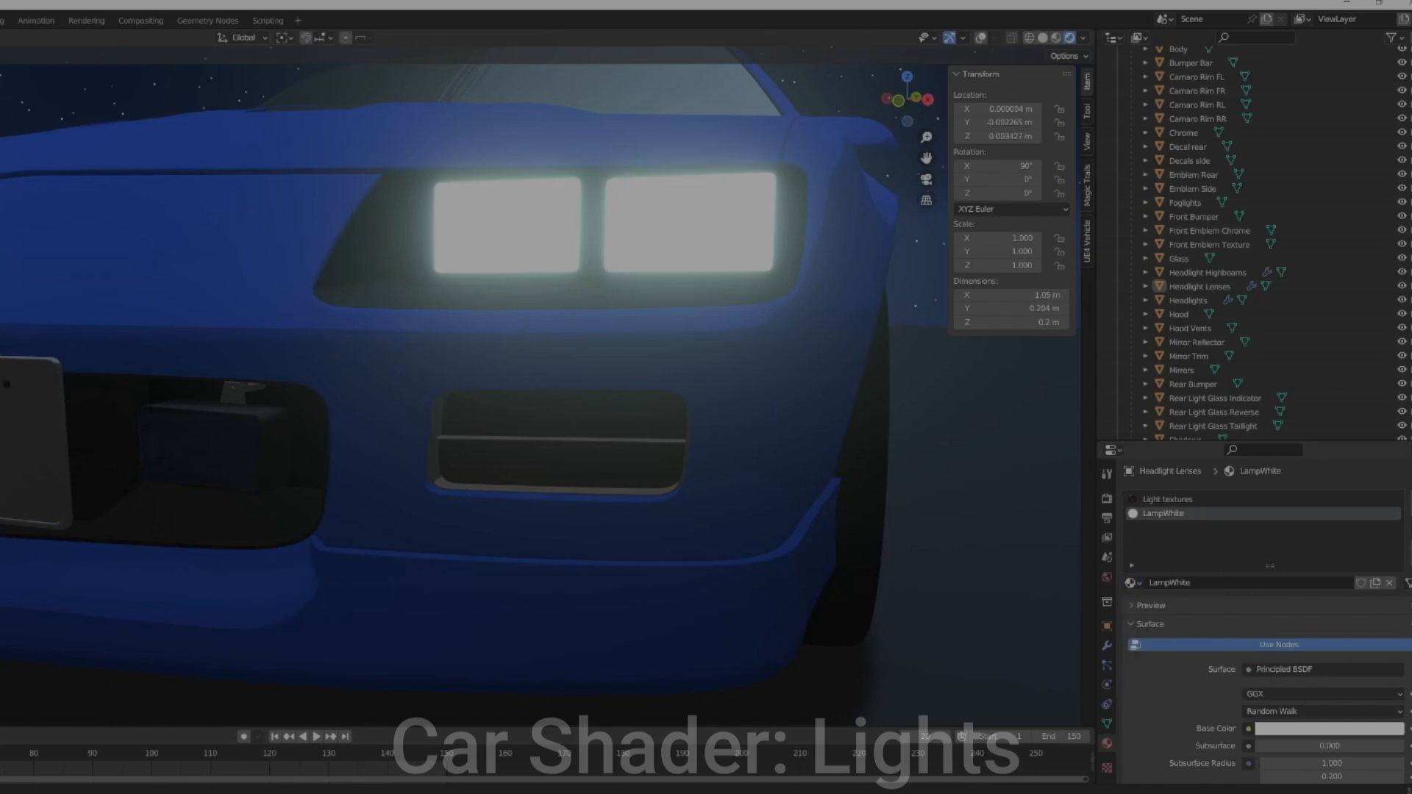
left_click(1410, 499)
left_click(1136, 583)
type("lampw")
key("Down")
key("Return")
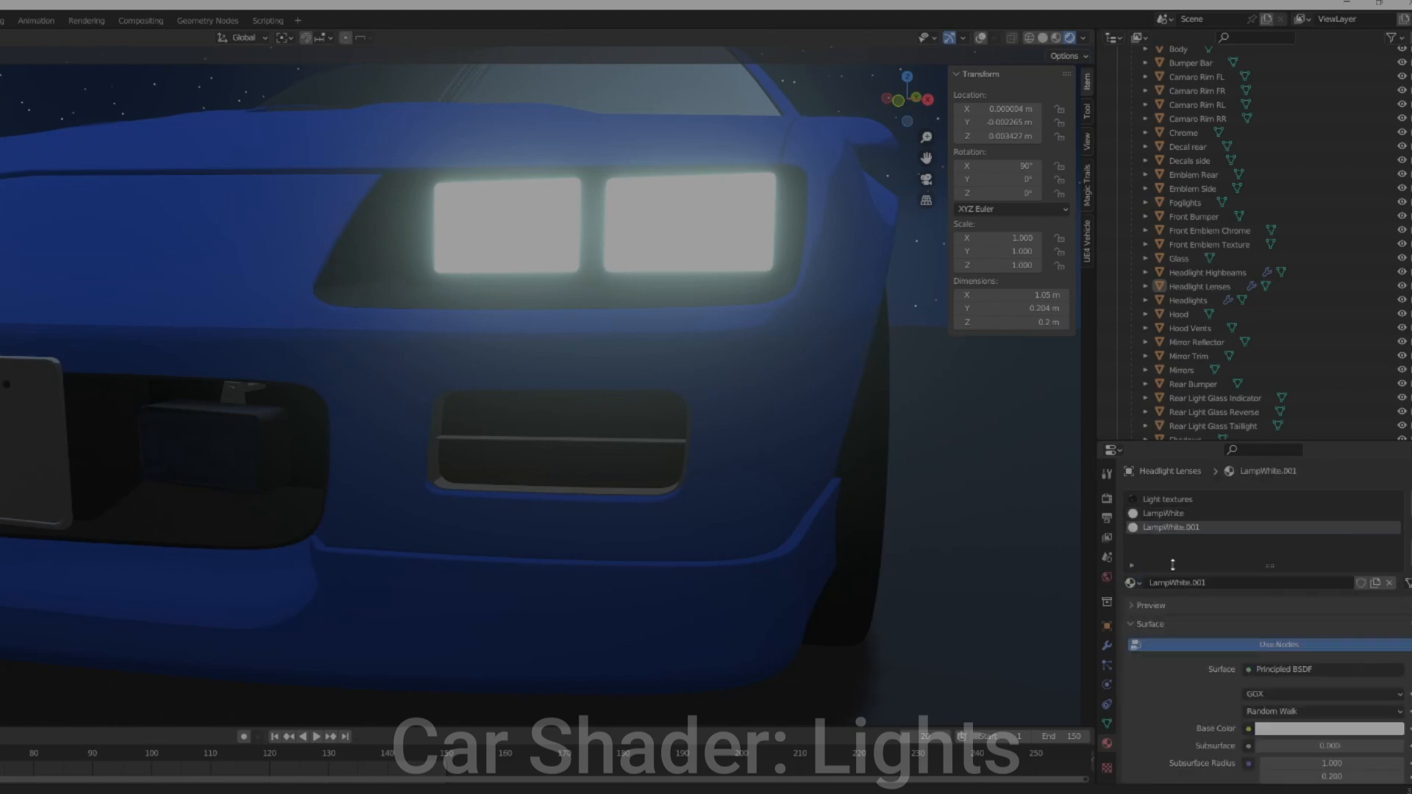
Rename the LampWhite.001 material as LampOrange
left_click_drag(1201, 529, 1163, 536)
type("Orange")
key("Return")
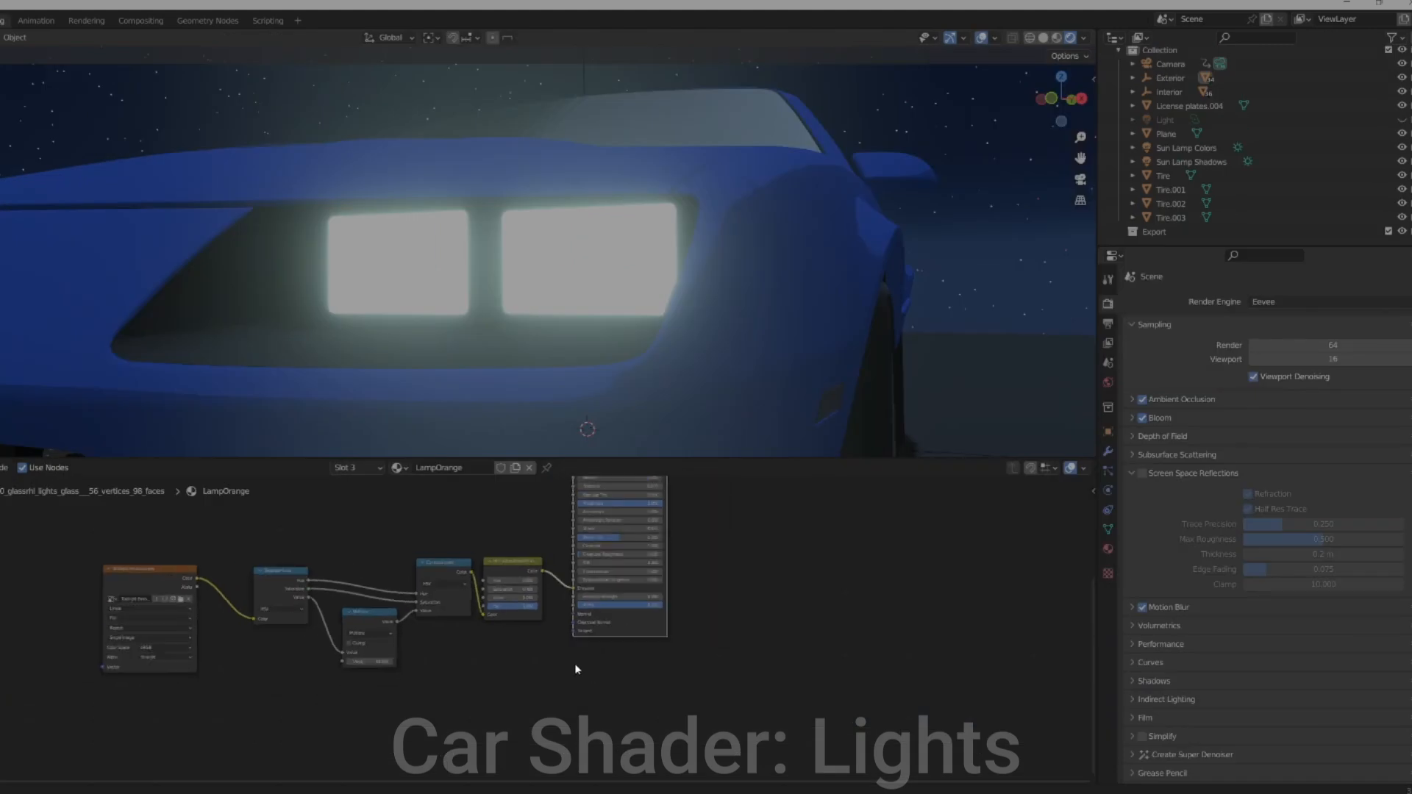
Assign LampOrange to the lower front bumper lamp faces of the Headlight Lenses and save the file
middle_click_drag(631, 315, 652, 318)
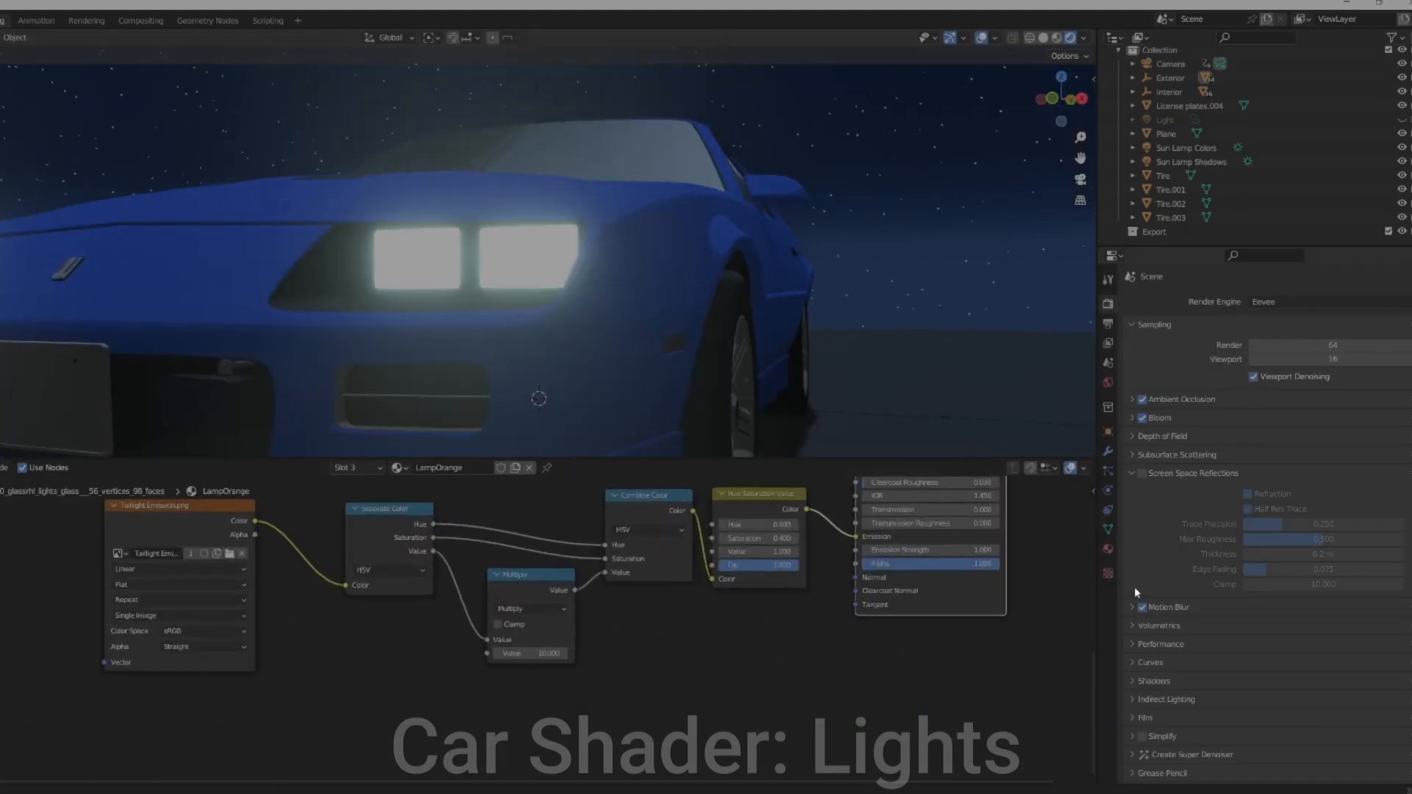
left_click(1109, 548)
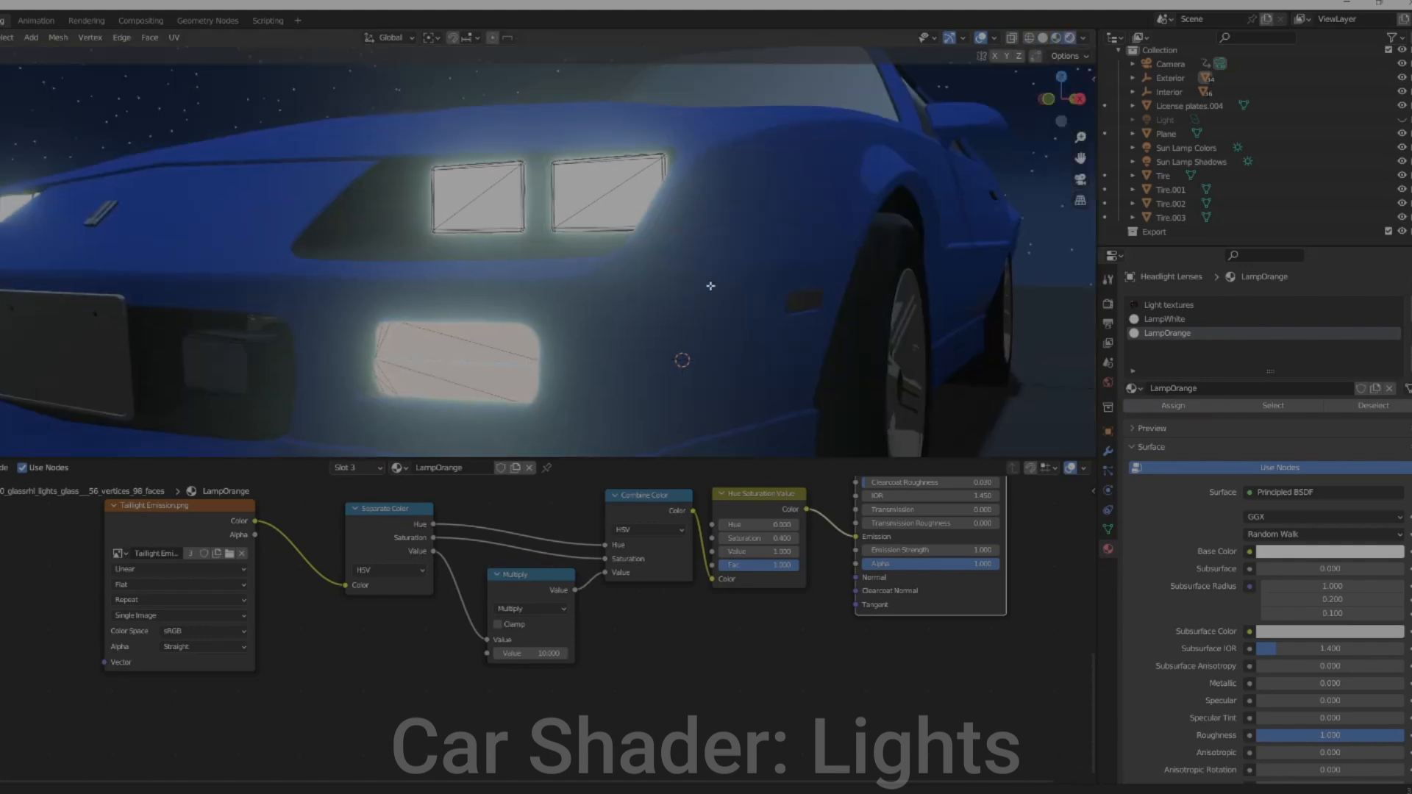
scroll(640, 661, "up", 2)
middle_click_drag(744, 596, 596, 633)
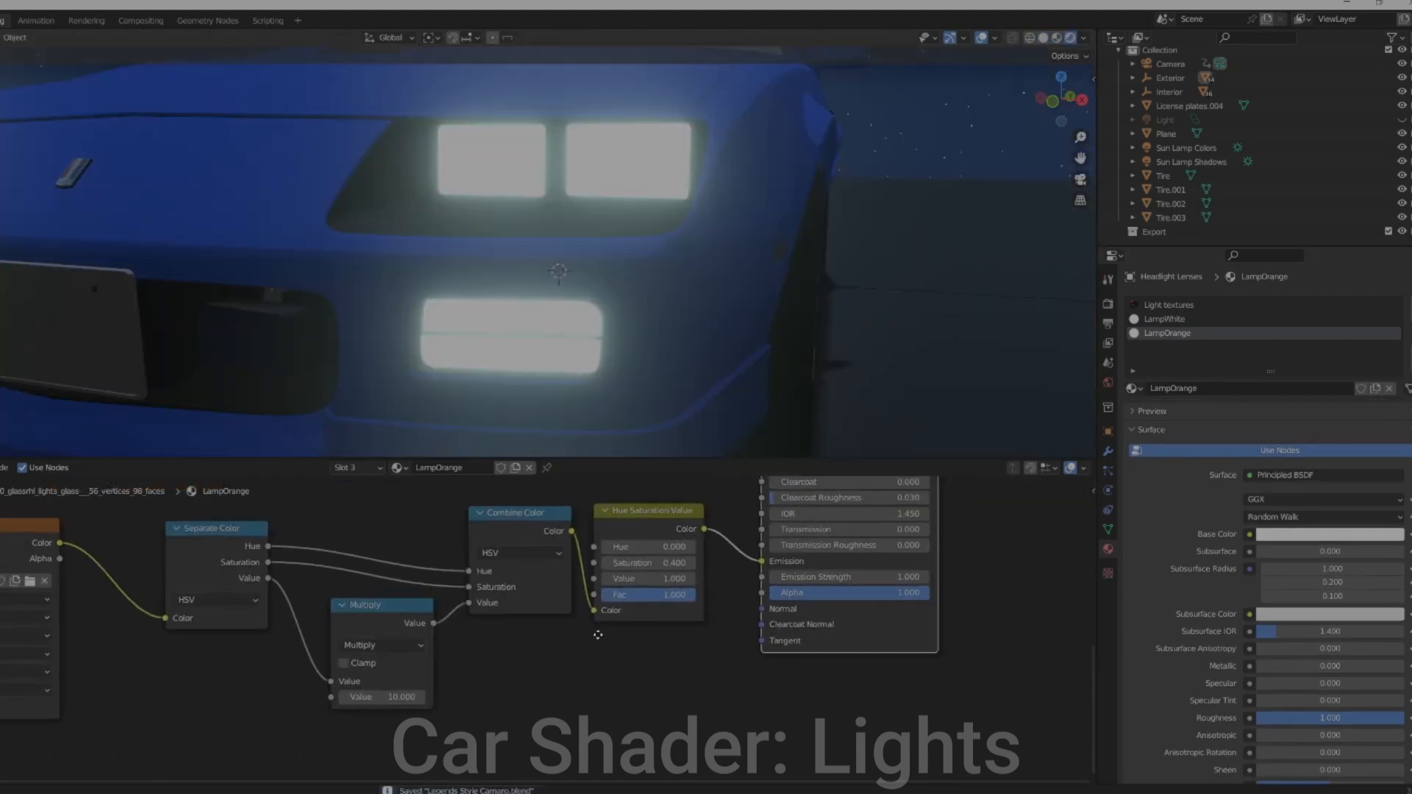
Raise the Hue in LampOrange's Hue Saturation Value node and set its Saturation to 1.000
scroll(596, 633, "up", 2)
left_click_drag(682, 551, 755, 533)
scroll(691, 389, "down", 4)
middle_click_drag(691, 389, 538, 323)
scroll(546, 392, "up", 6)
left_click(682, 552)
type("1")
key("Return")
Fine-tune LampOrange's Hue to 0.550, check the bumper lamp in rendered shading and save the file
scroll(589, 309, "down", 3)
scroll(624, 390, "up", 6)
left_click_drag(684, 534, 706, 534)
scroll(584, 167, "down", 8)
scroll(583, 167, "up", 6)
key("z")
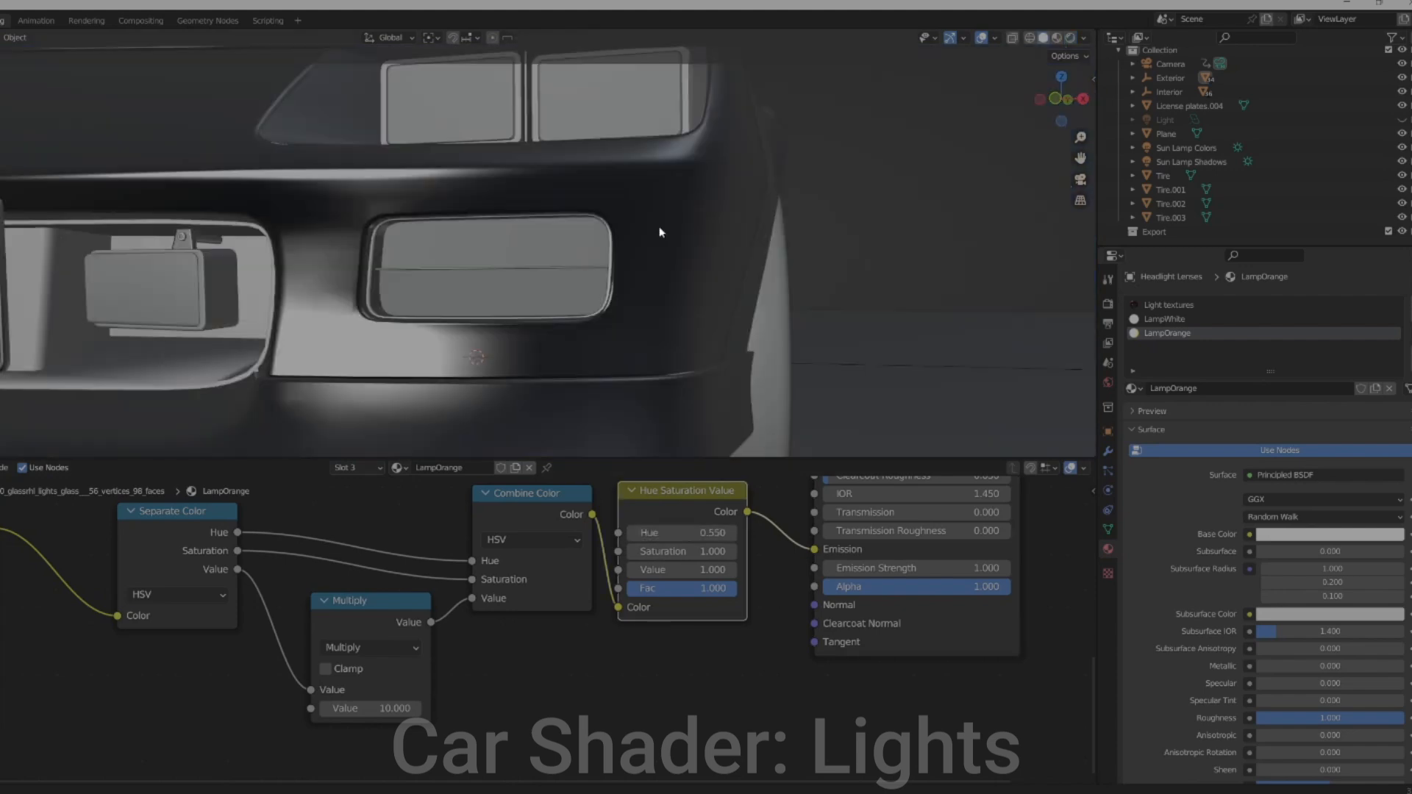
key("z")
scroll(624, 200, "down", 7)
key("ctrl+s")
middle_click_drag(621, 197, 588, 216)
scroll(603, 228, "up", 6)
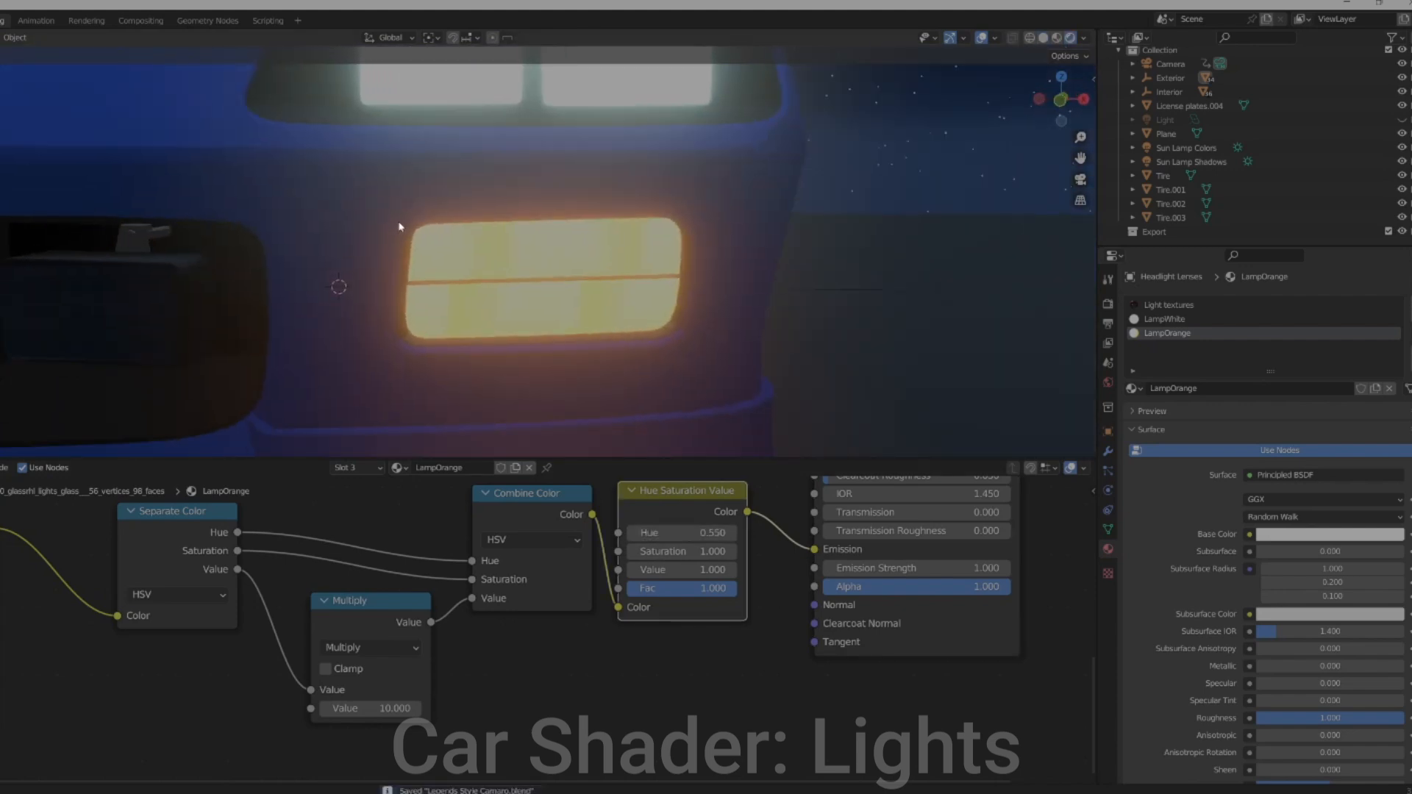
Set LampOrange's Emission Strength to 0.000 and check the unlit bumper lamps
left_click(905, 567)
key("Return")
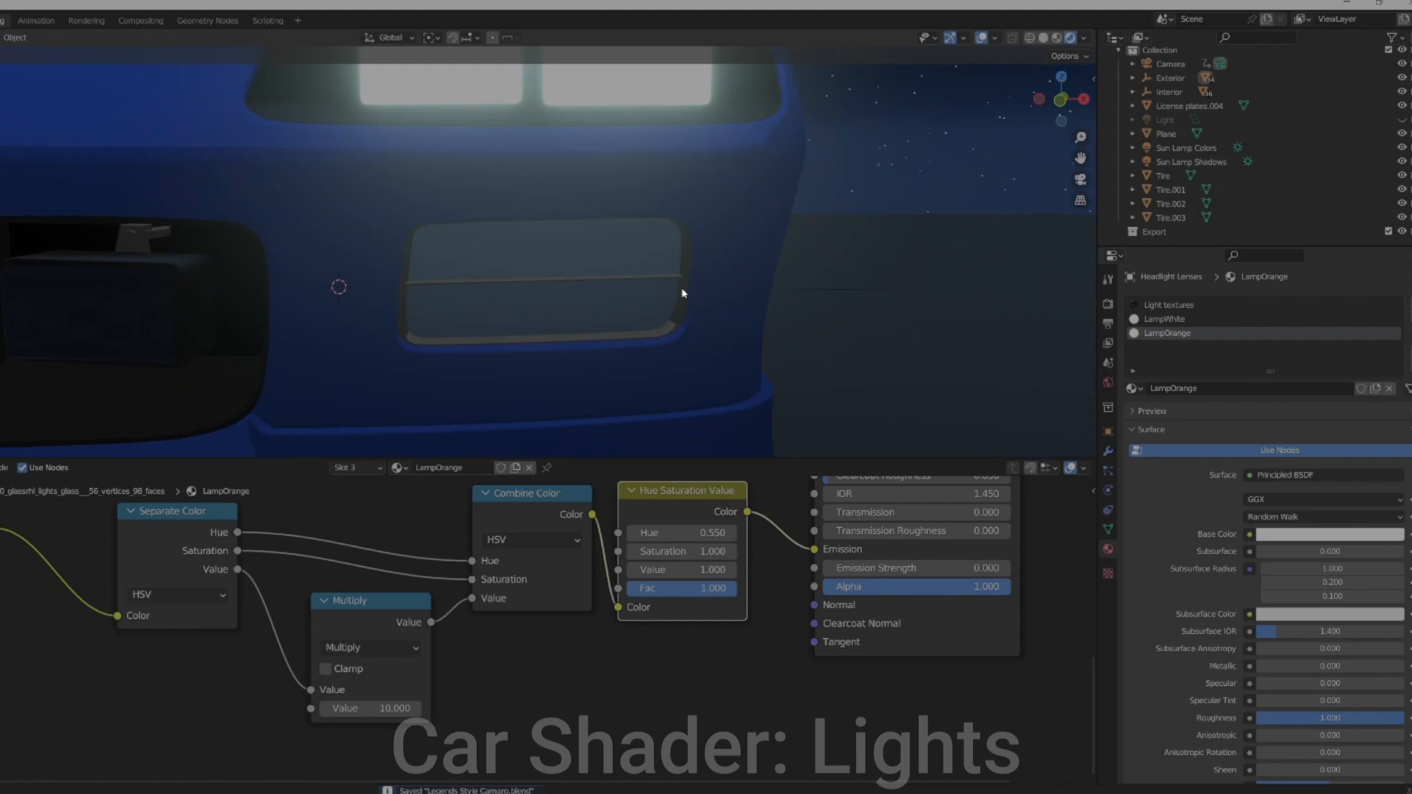
scroll(681, 294, "down", 4)
middle_click_drag(681, 293, 644, 296)
scroll(761, 491, "down", 3)
middle_click_drag(757, 500, 639, 589)
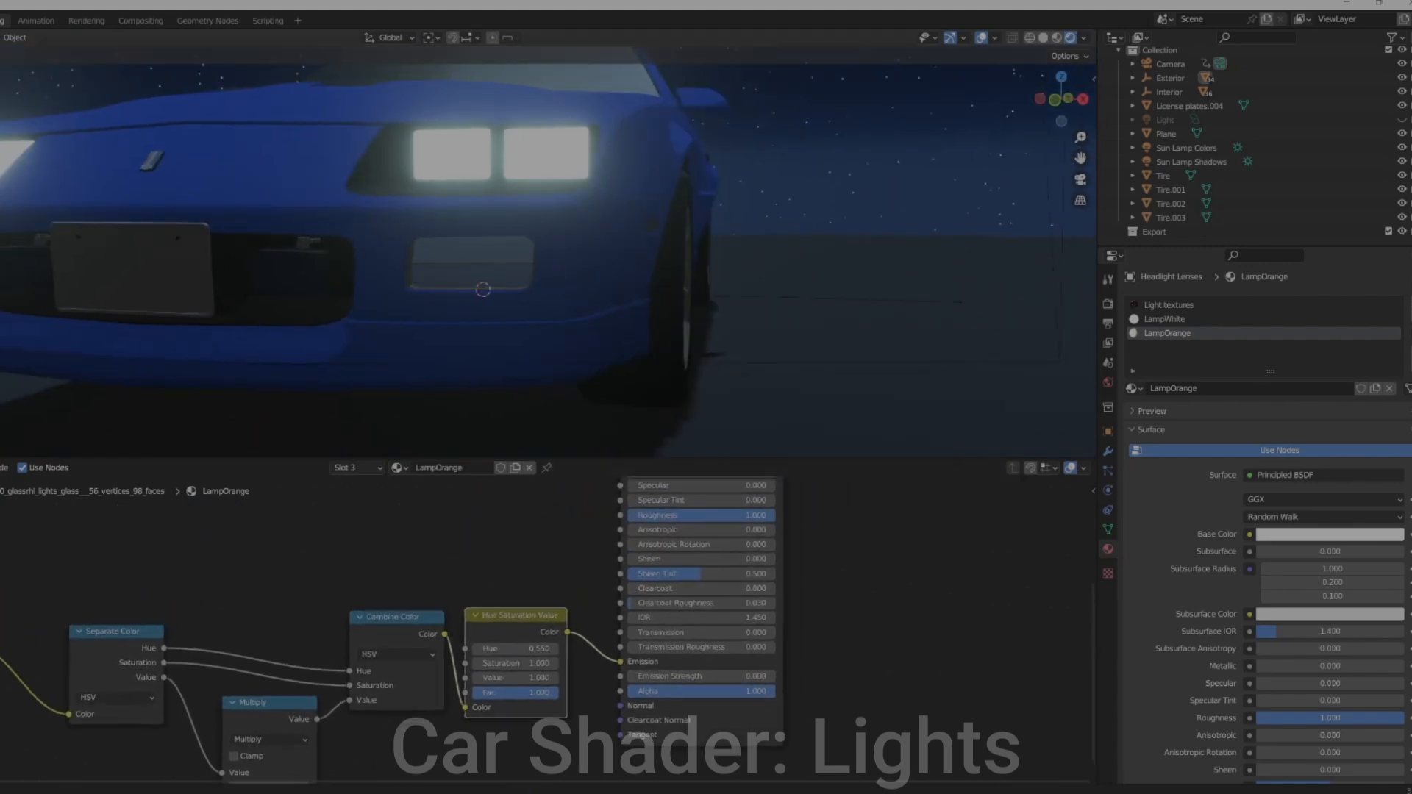
In the LampWhite material, place the Light_normal.jpg image texture and add a Normal Map node beside it
left_click(1161, 319)
left_click(76, 471)
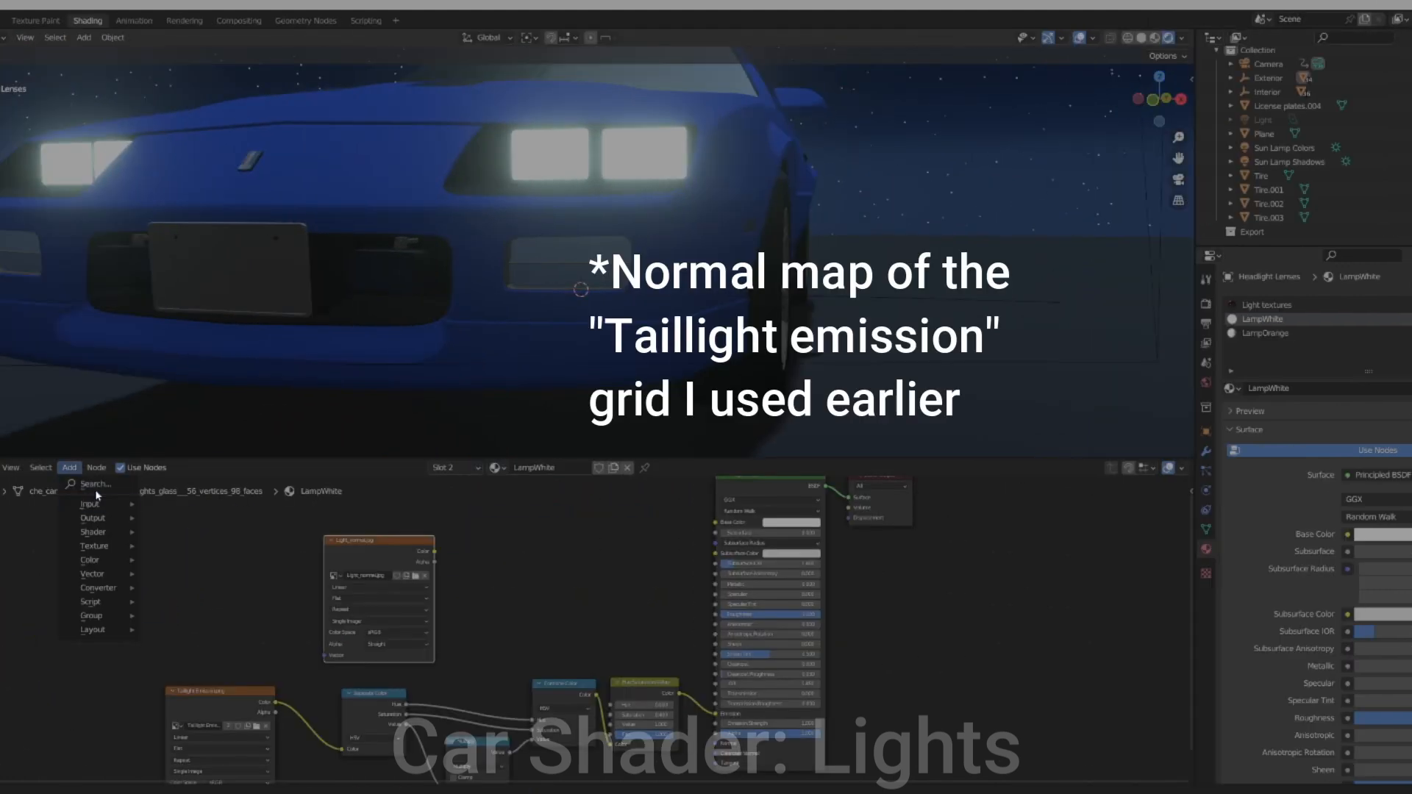
left_click(118, 485)
type("normal map")
key("Return")
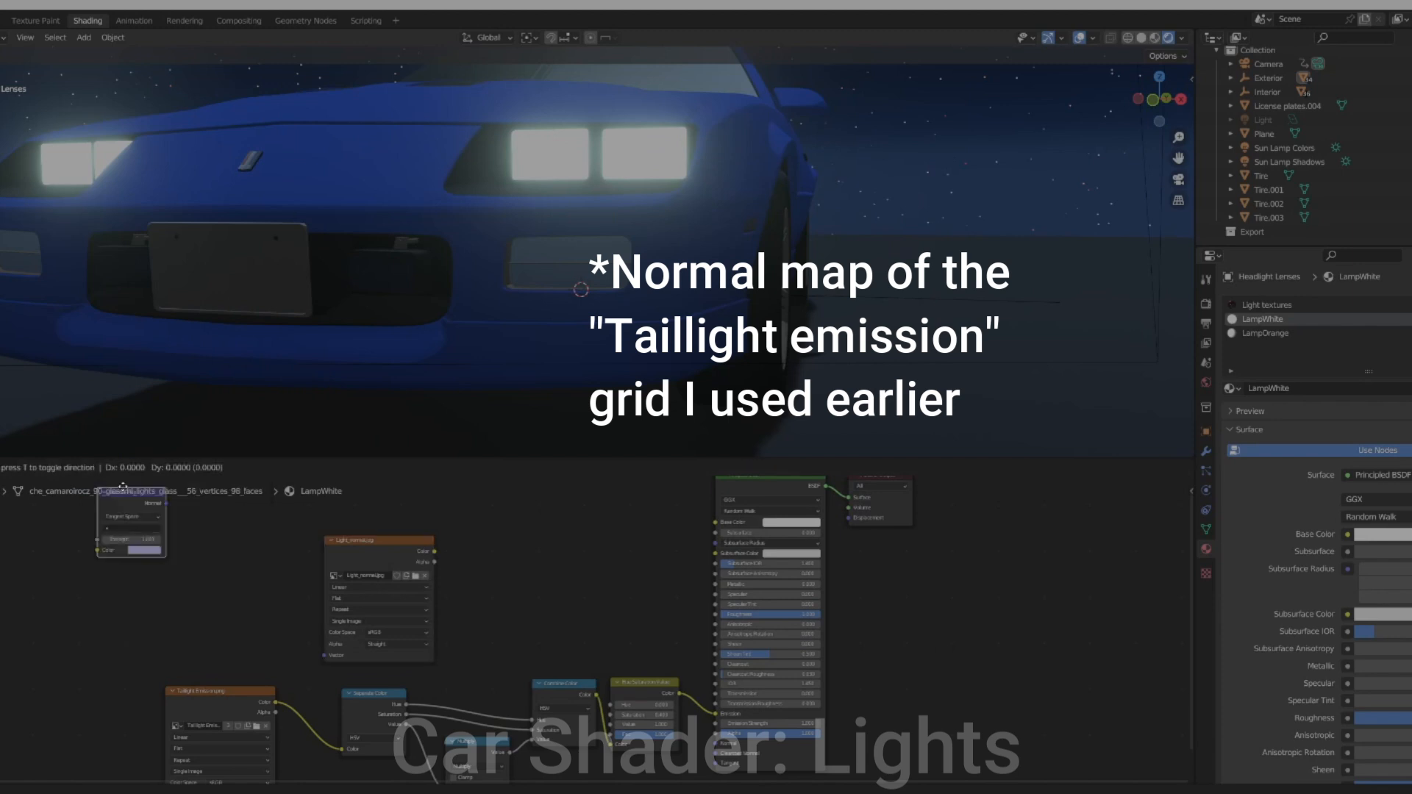
left_click(625, 585)
scroll(577, 581, "up", 1)
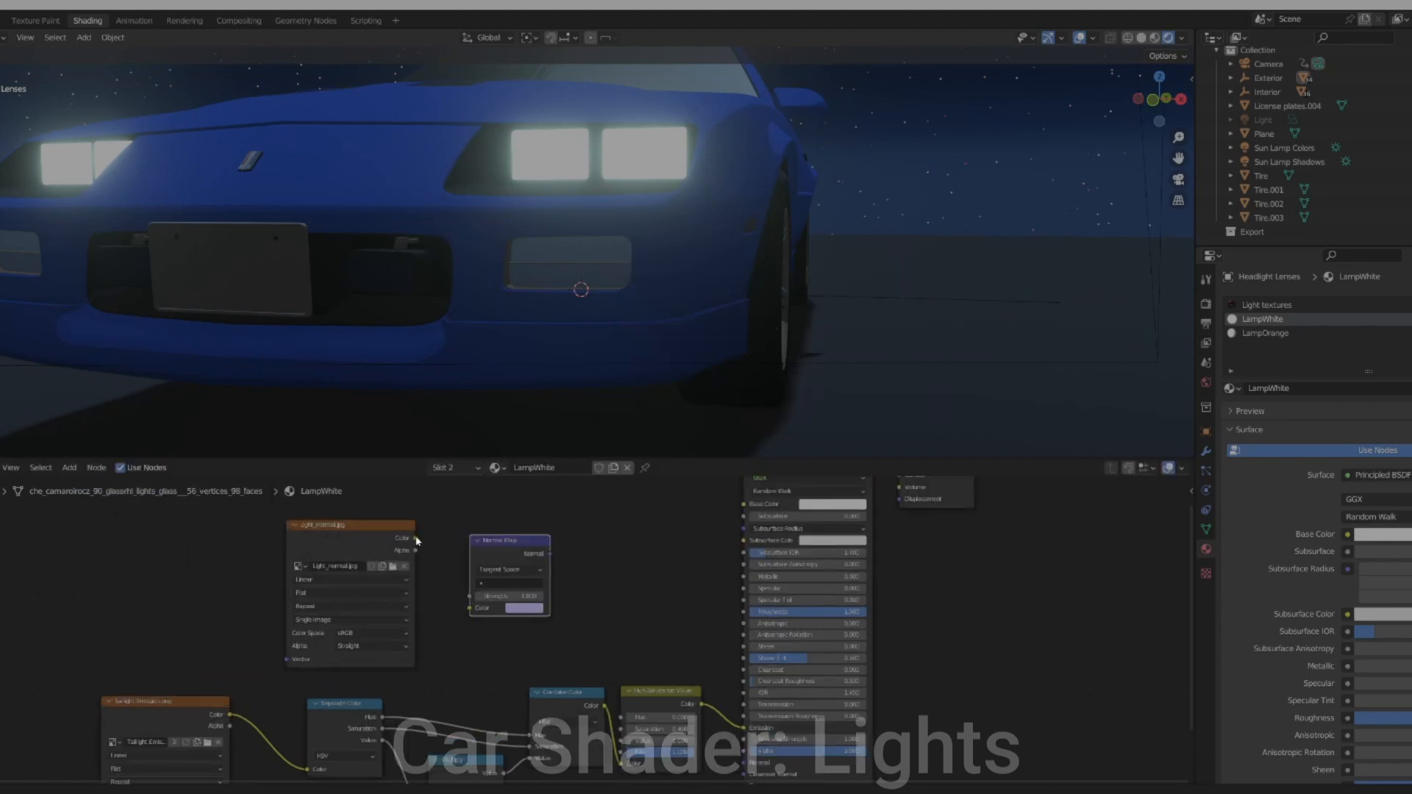
Link the Light_normal.jpg Color to the Normal Map node and its Normal output to the Principled BSDF's normal input
left_click_drag(416, 541, 473, 607)
left_click(550, 561)
left_click_drag(602, 627, 745, 737)
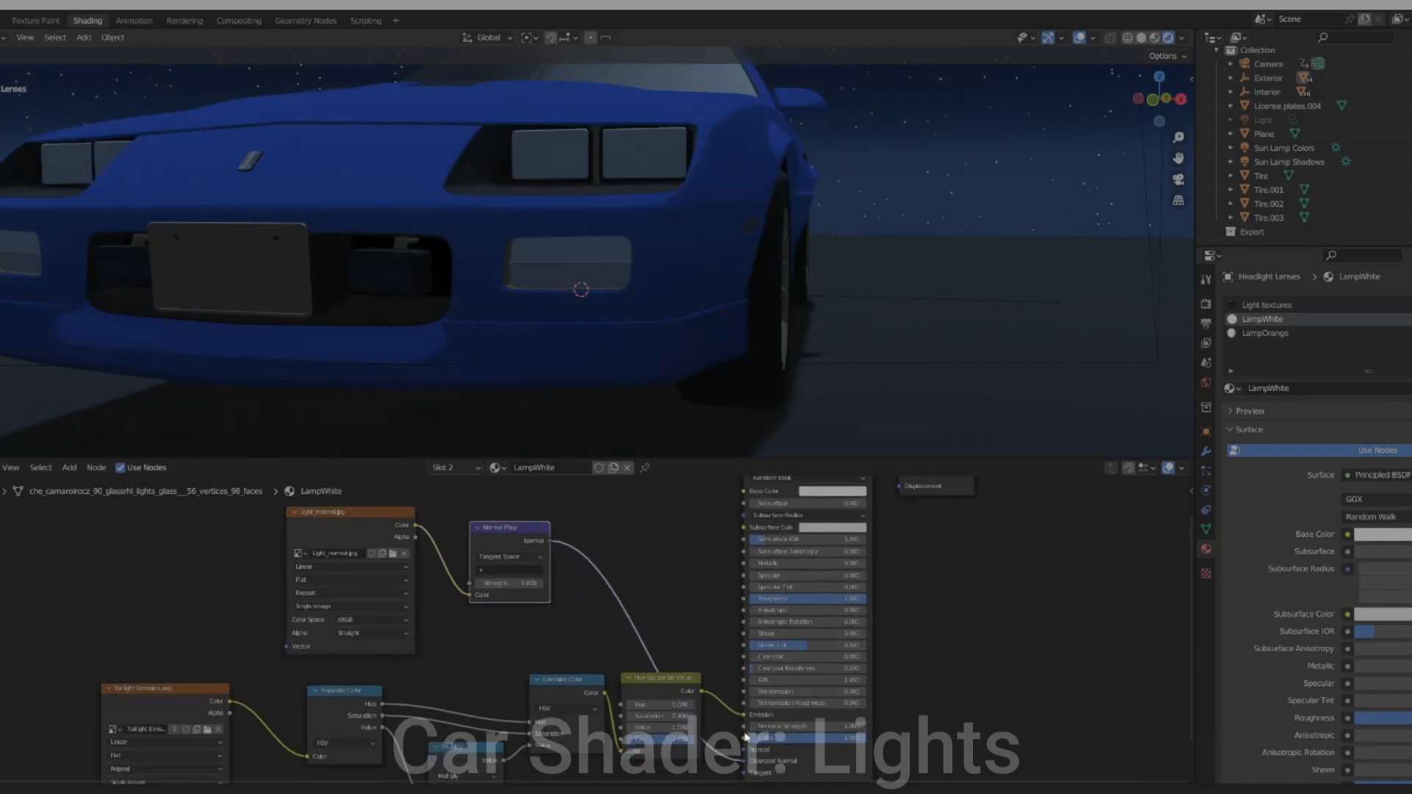
scroll(608, 315, "up", 4)
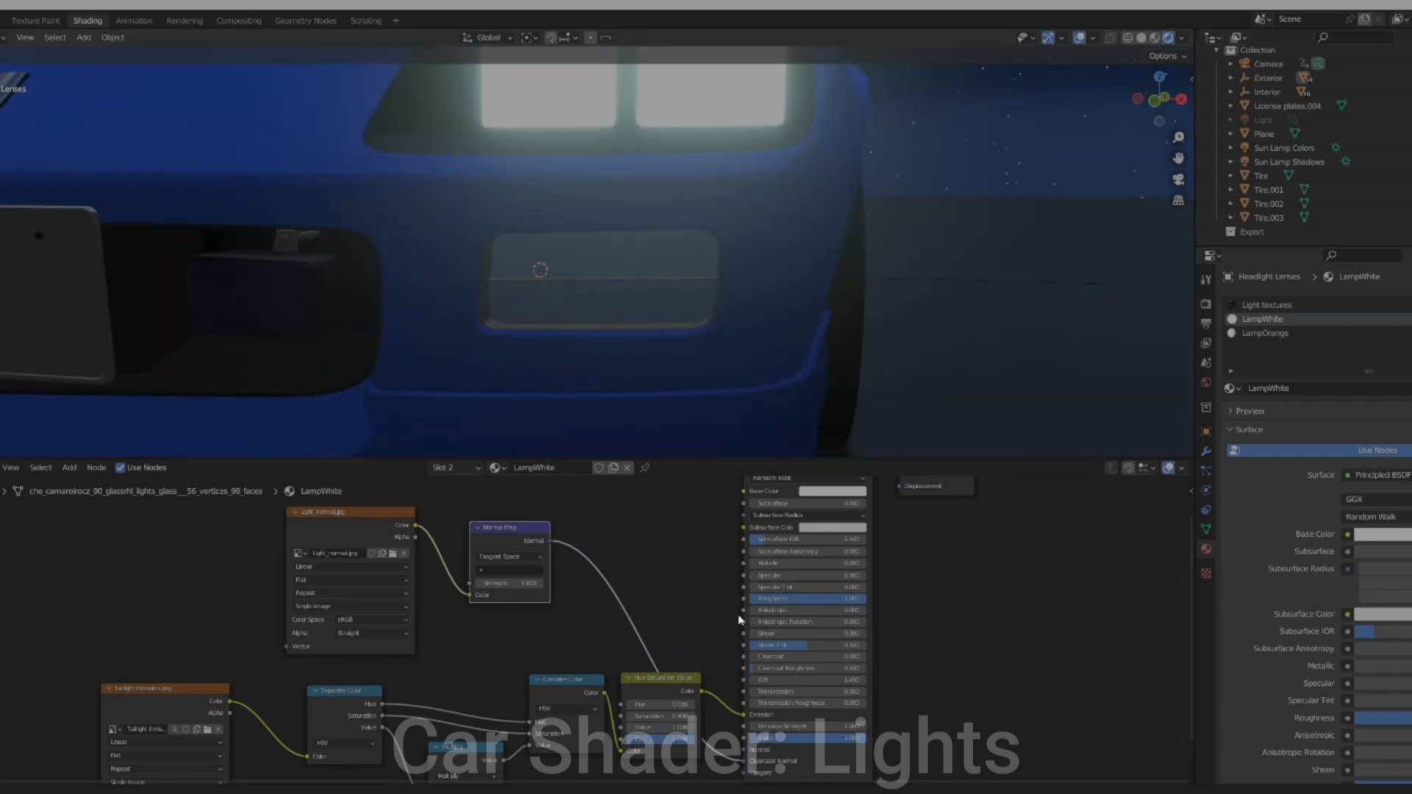
Reconnect the Normal Map node to the Principled BSDF's Normal input in LampWhite and adjust the normal map's strength
left_click_drag(746, 763, 746, 751)
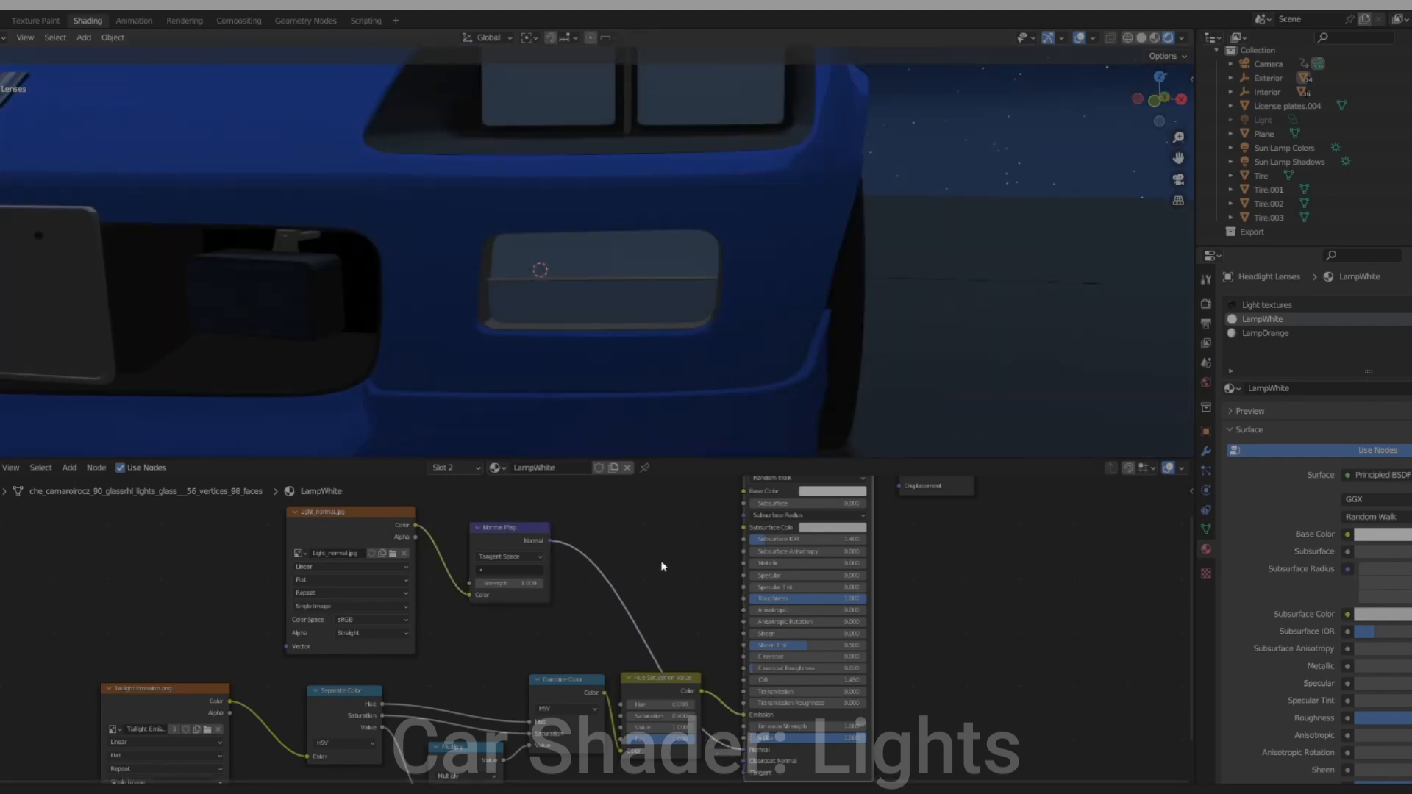
middle_click_drag(684, 302, 665, 355, "shift")
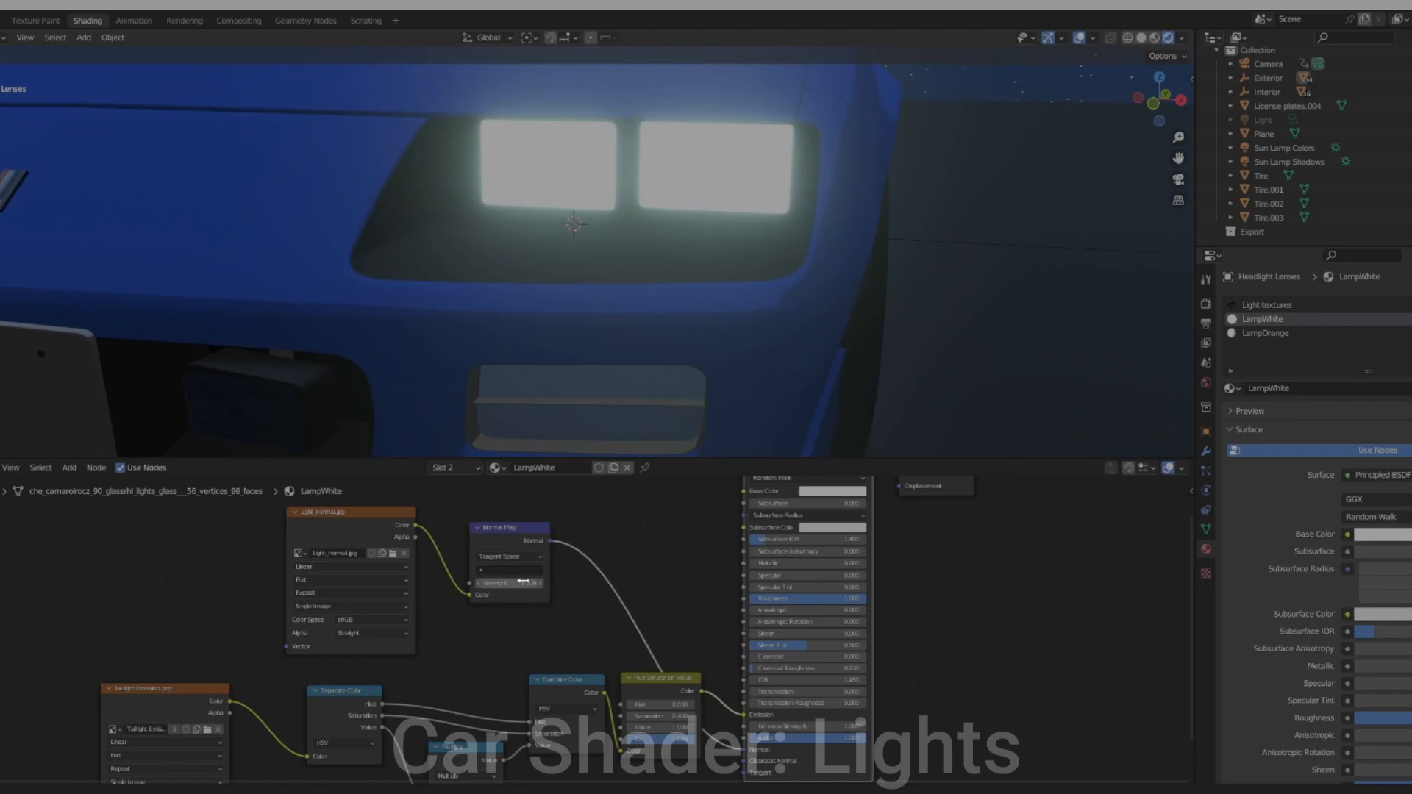
key("Return")
Set LampWhite's Emission Strength to 0.000 and inspect the unlit headlights up close and from the front
middle_click_drag(662, 655, 631, 574)
scroll(636, 585, "up", 5)
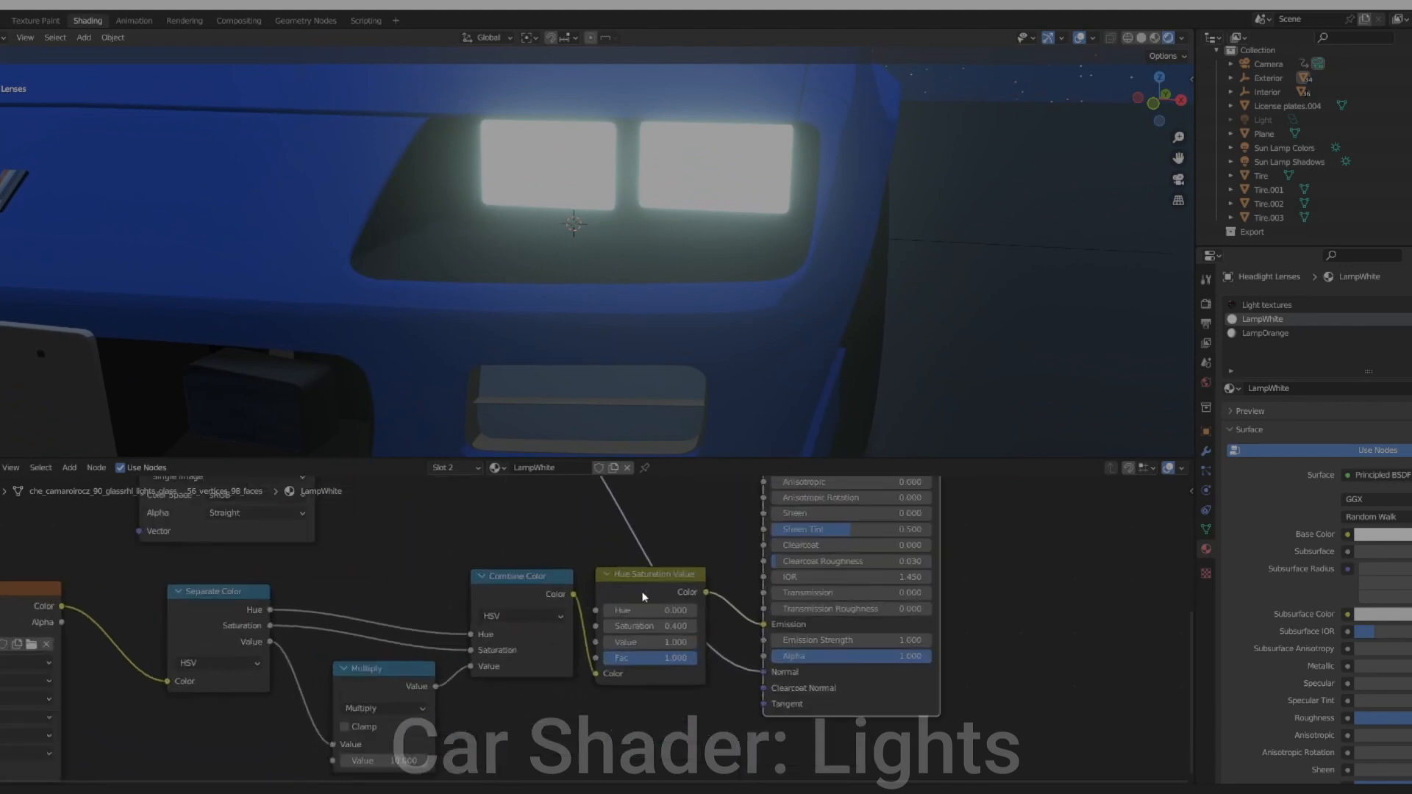
left_click_drag(868, 640, 795, 639)
scroll(656, 239, "up", 8)
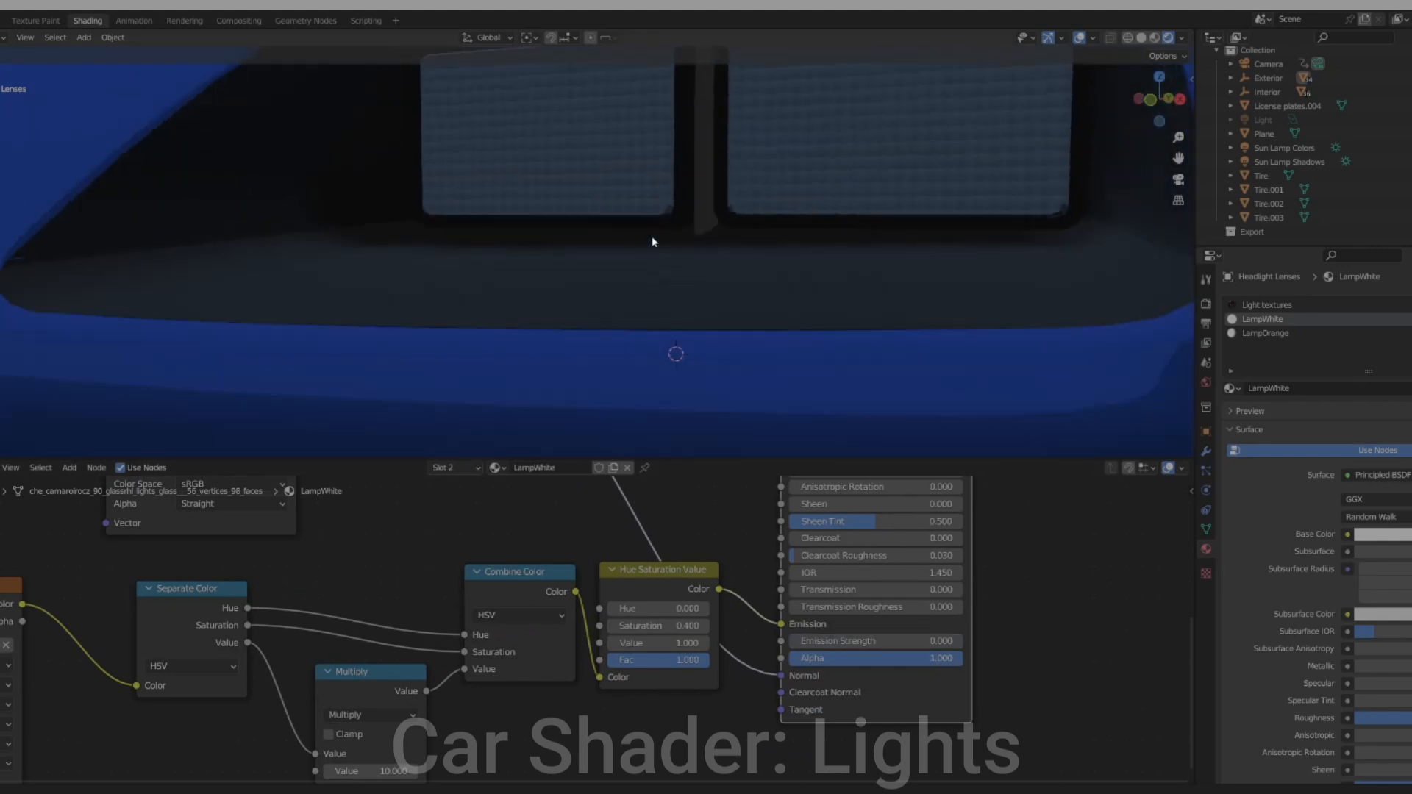
middle_click_drag(554, 339, 576, 344)
middle_click_drag(638, 289, 713, 372)
scroll(708, 575, "up", 3, "shift")
mouse_move(662, 298)
middle_mouse_down()
mouse_move(495, 296)
mouse_move(674, 306)
middle_mouse_up()
scroll(495, 297, "down", 8)
scroll(672, 301, "down", 4)
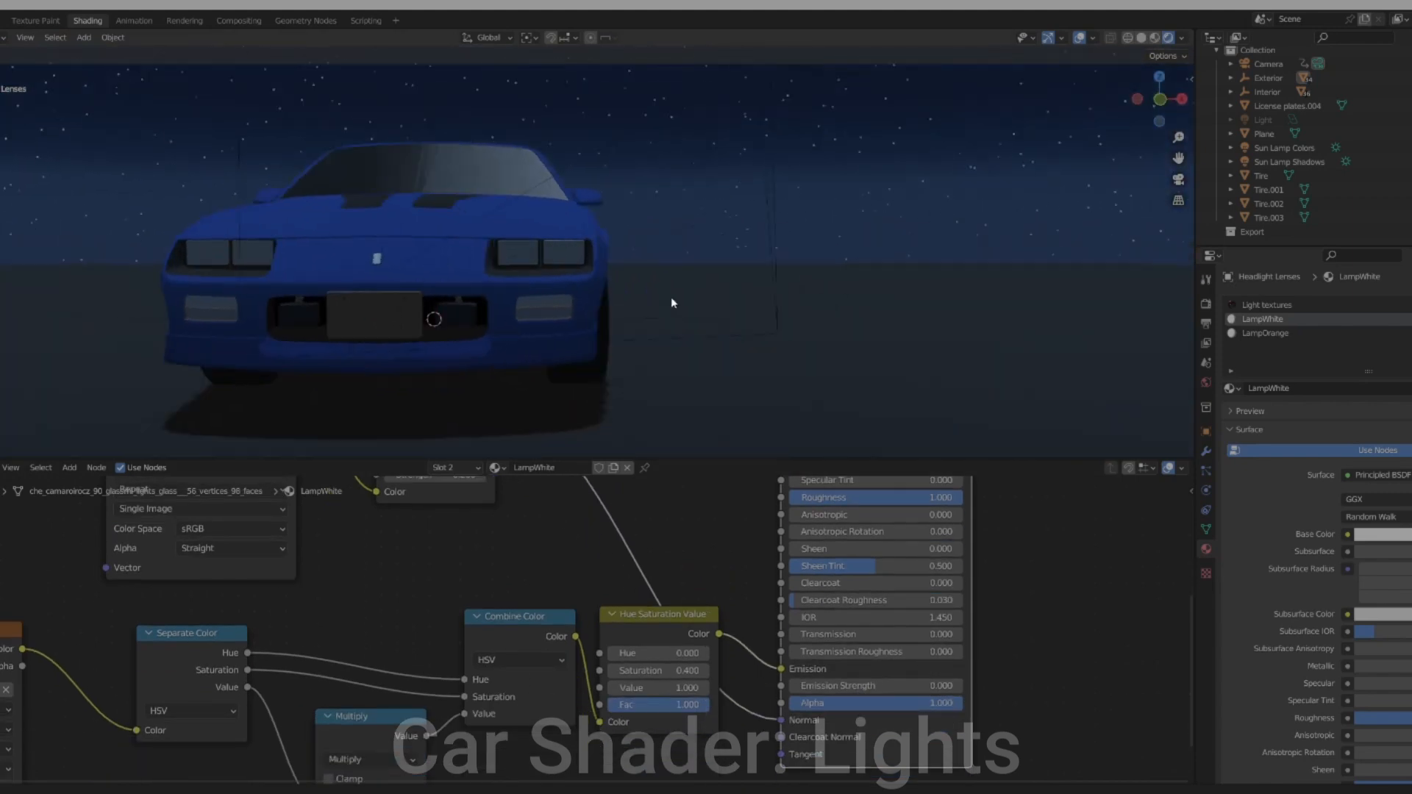
scroll(671, 297, "up", 10)
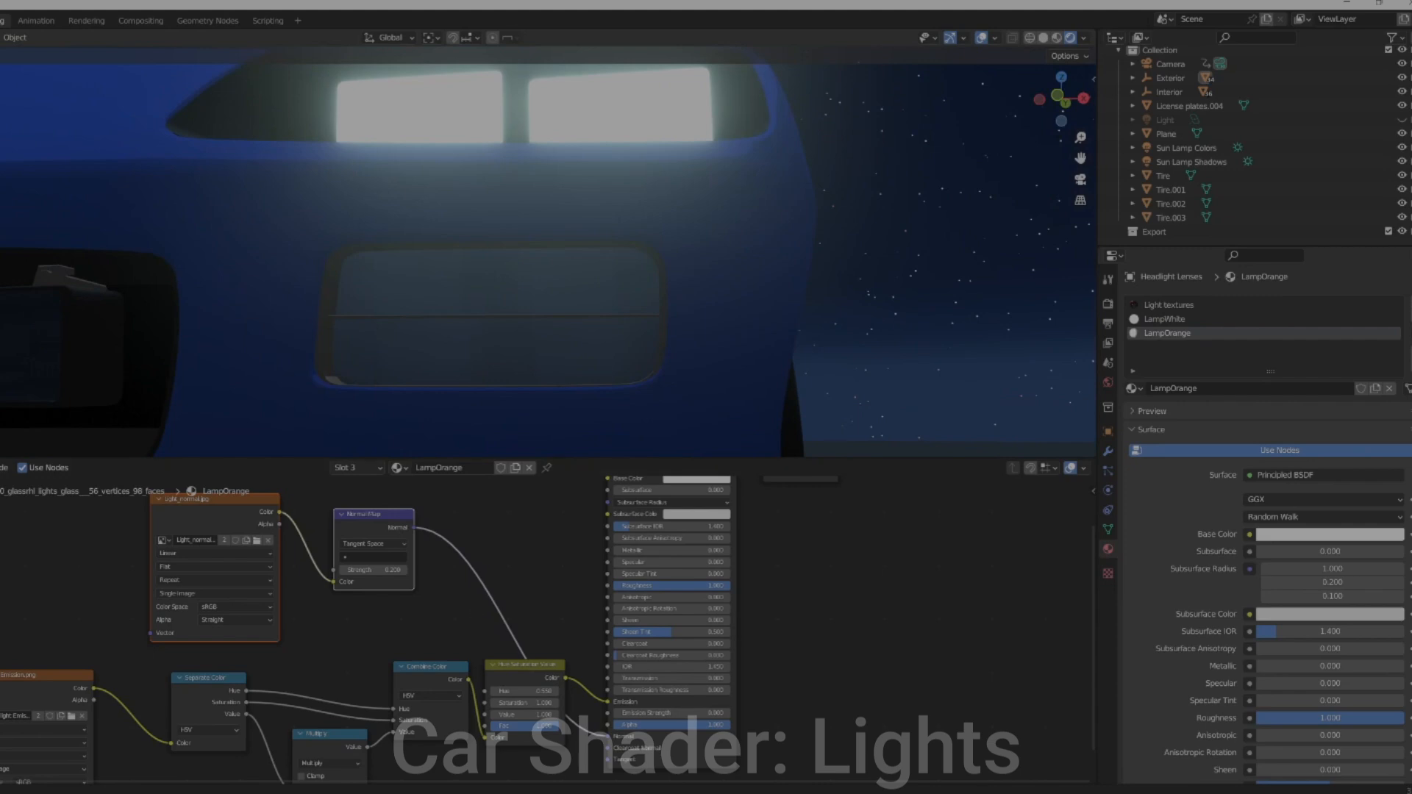
Set LampOrange's Base Color to a saturated orange and check the bumper lamps from the front
scroll(508, 578, "up", 2)
middle_click_drag(556, 590, 495, 684)
left_click(658, 555)
mouse_move(664, 509)
left_mouse_down()
mouse_move(714, 509)
mouse_move(667, 498)
left_mouse_up()
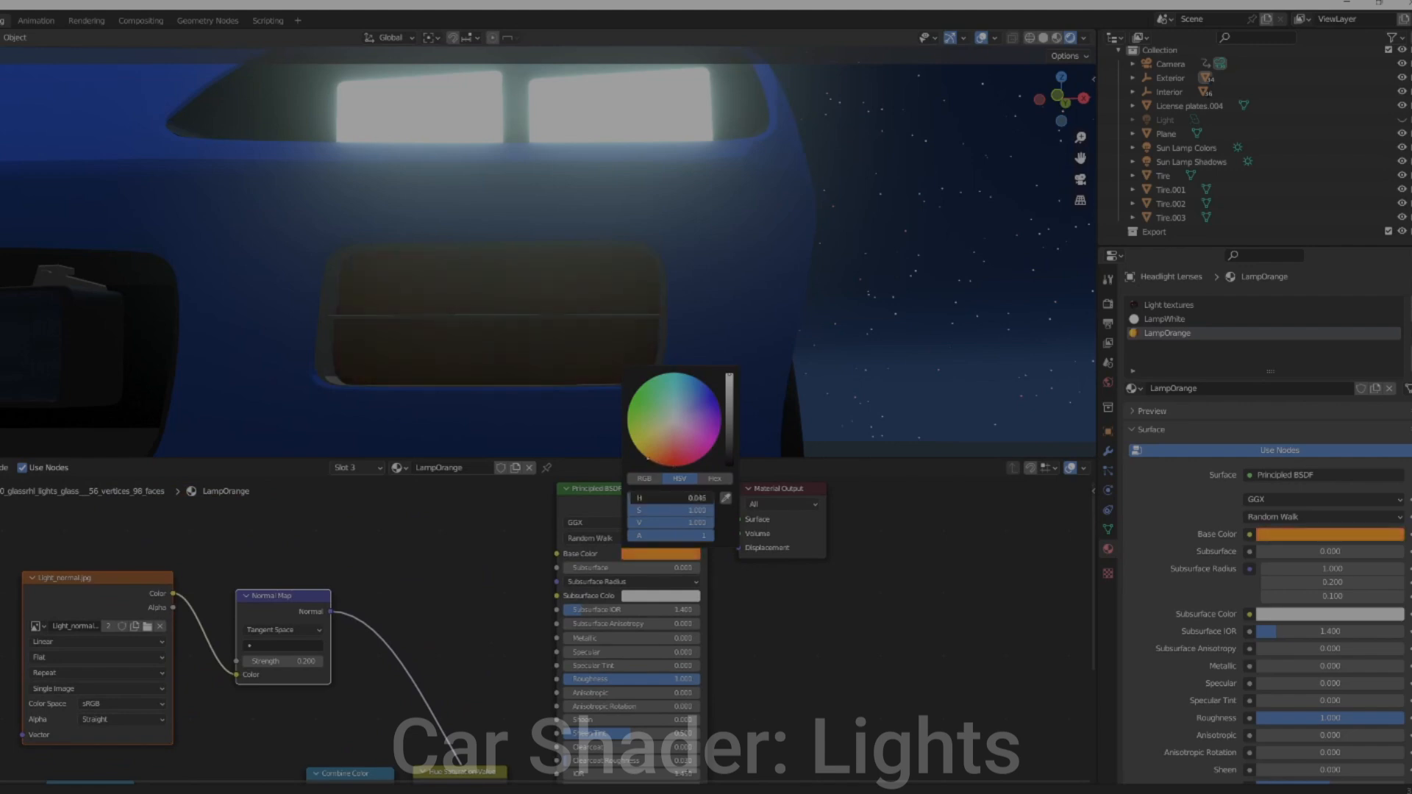
scroll(394, 293, "down", 8)
mouse_move(437, 298)
middle_mouse_down()
mouse_move(447, 309)
mouse_move(434, 316)
middle_mouse_up()
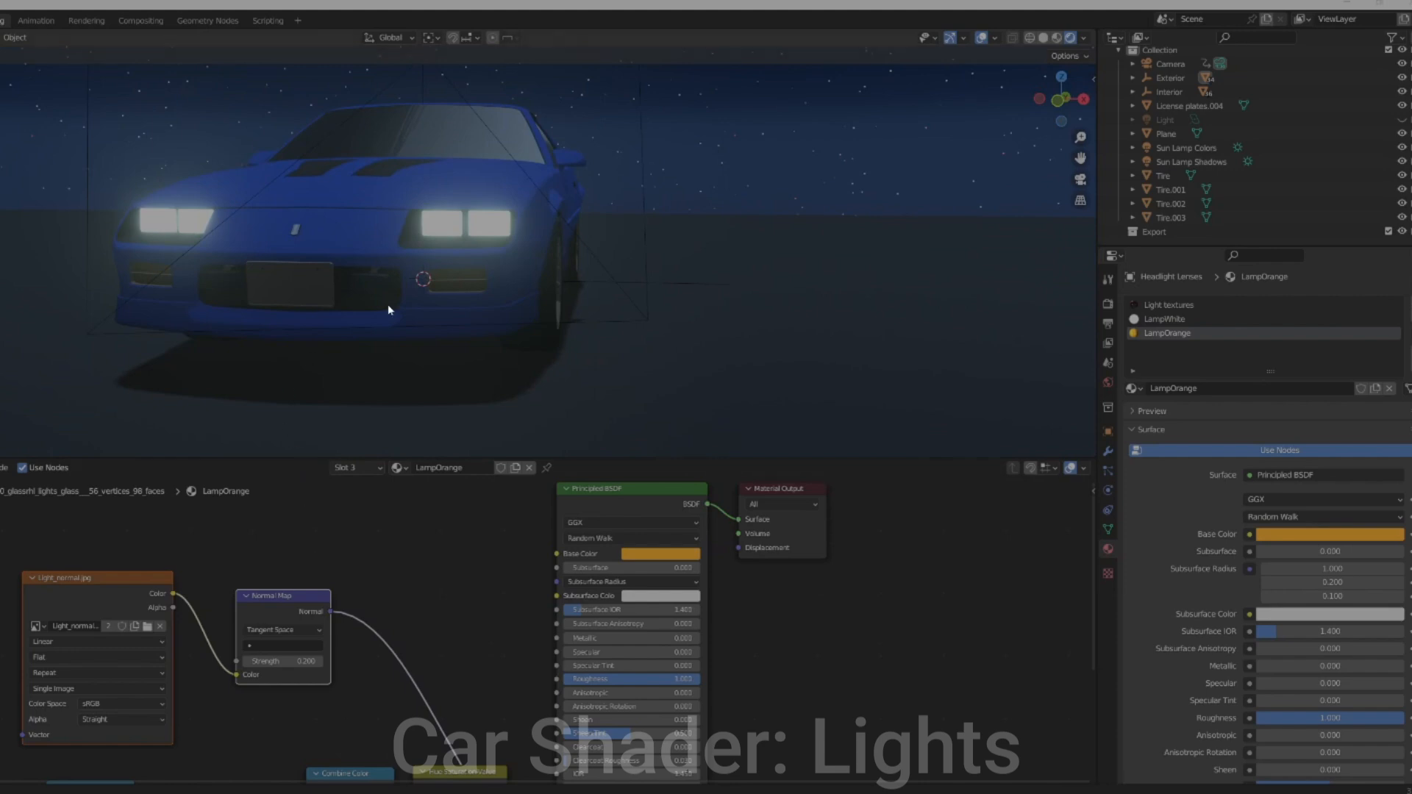
scroll(264, 323, "up", 4)
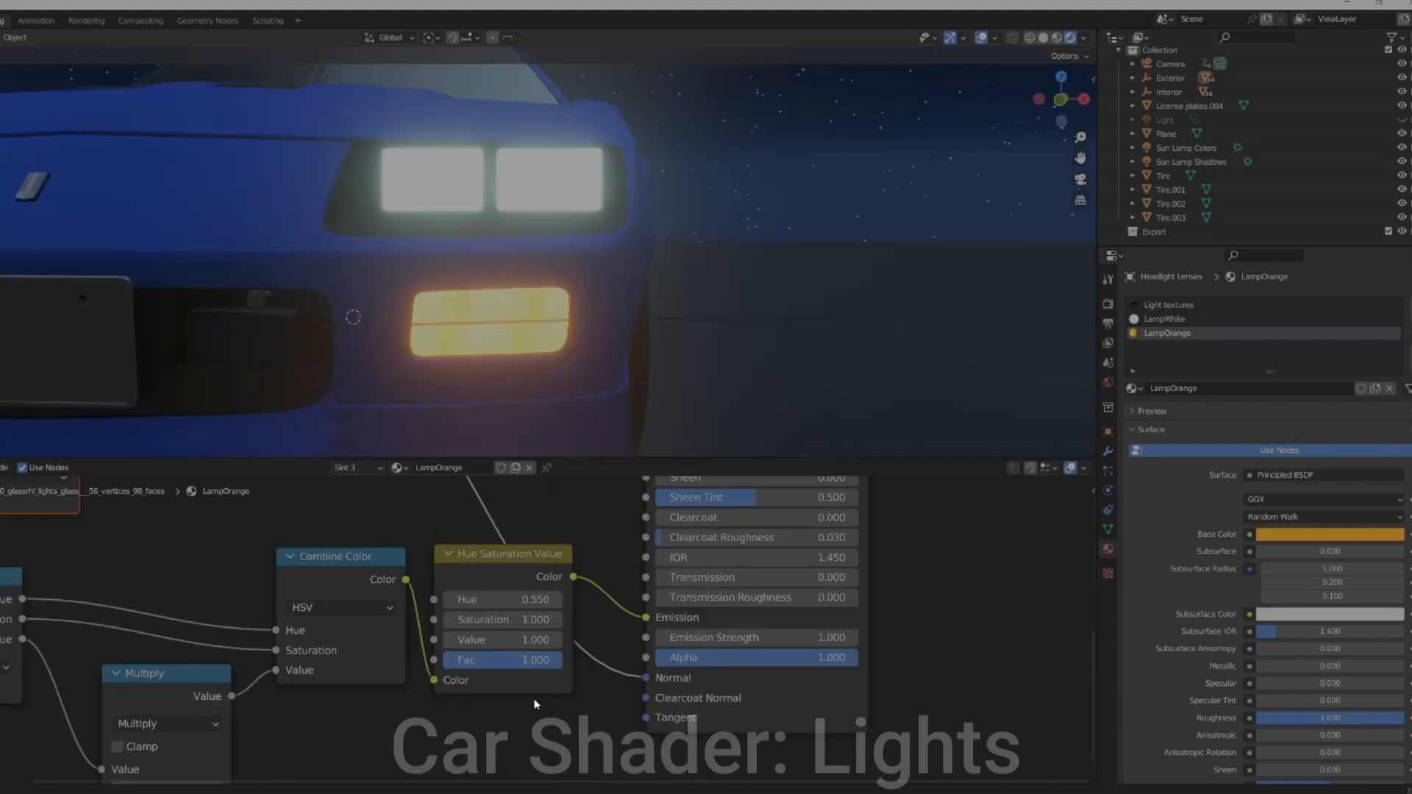
Set the Multiply node's value in LampOrange to 1
scroll(422, 660, "down", 2)
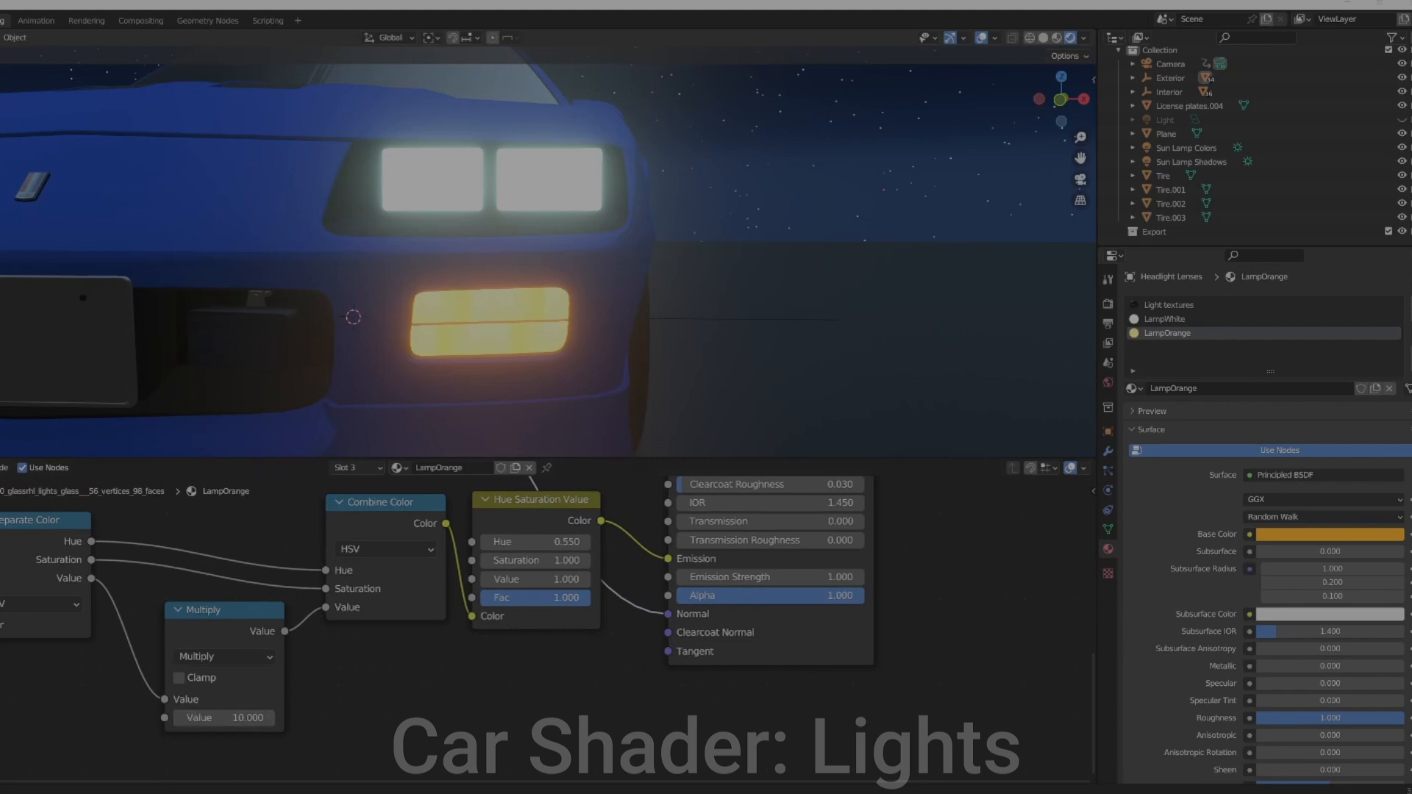
double_click(193, 718)
type("1")
key("Return")
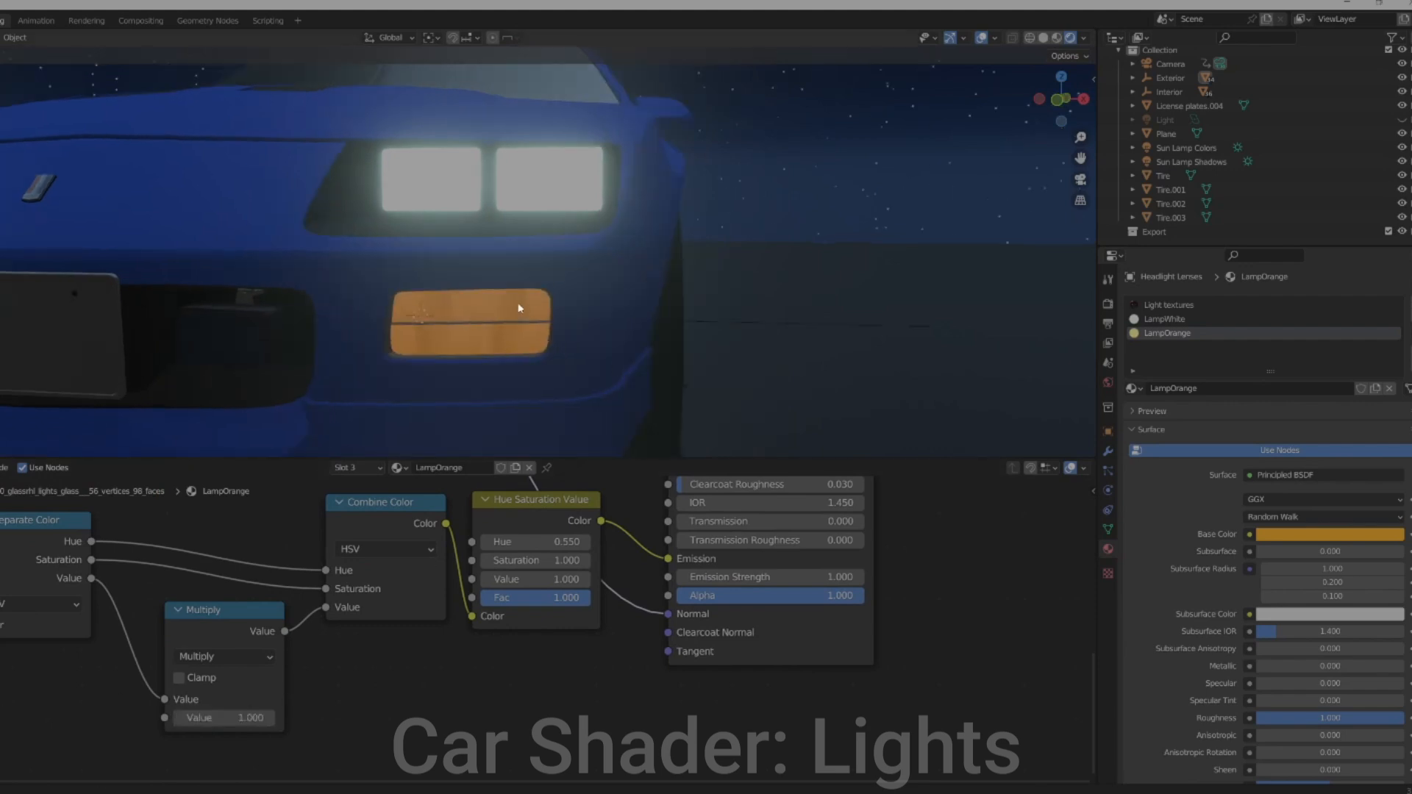
Try a Value of 0 on LampOrange's Hue Saturation Value node and undo it
left_click_drag(548, 579, 648, 579)
left_click(551, 579)
type("0")
key("Return")
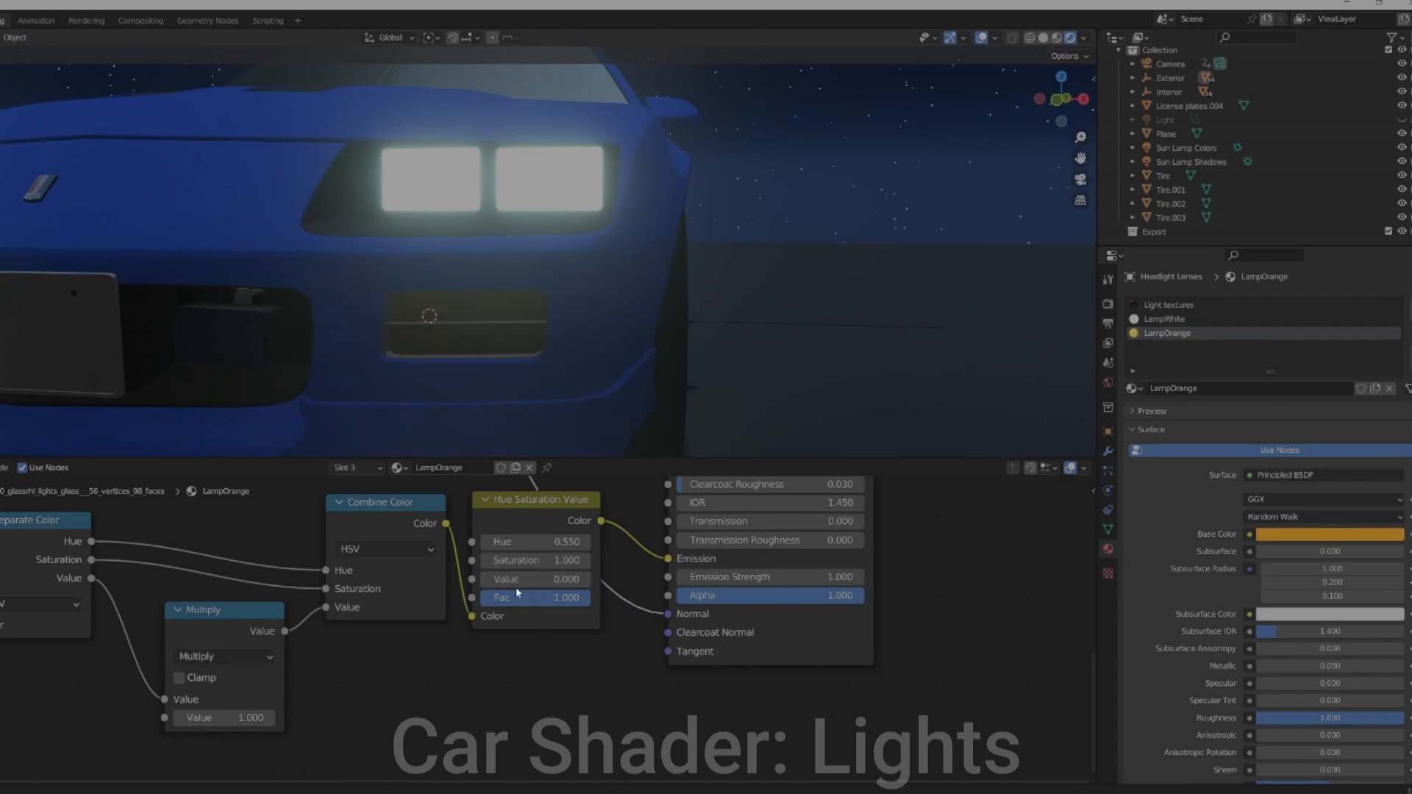
key("ctrl+z")
Try a Multiply value of 59.000 in LampOrange, return it to 1.000 and inspect the lamp's glow
left_click_drag(213, 719, 259, 719)
scroll(564, 360, "down", 3)
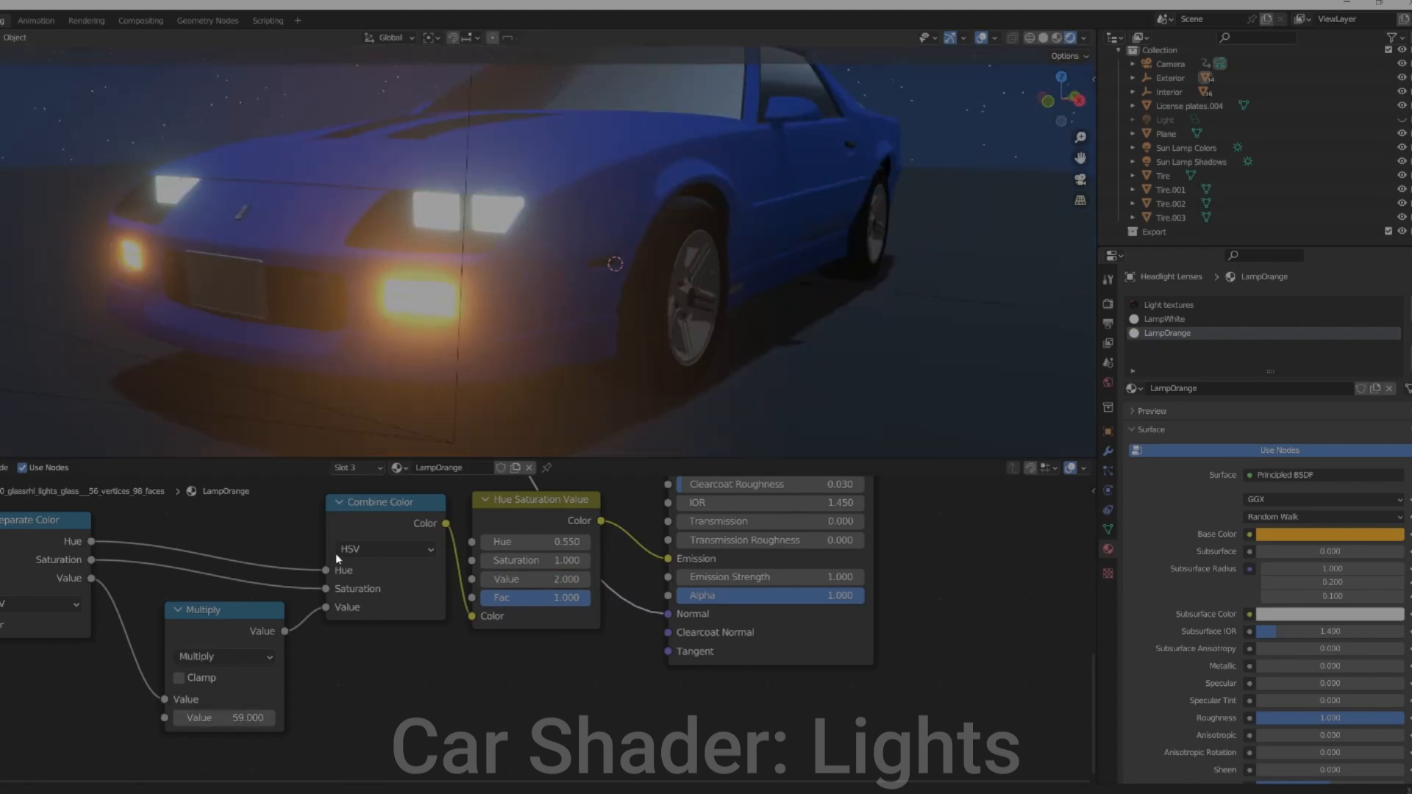
left_click_drag(210, 717, 166, 716)
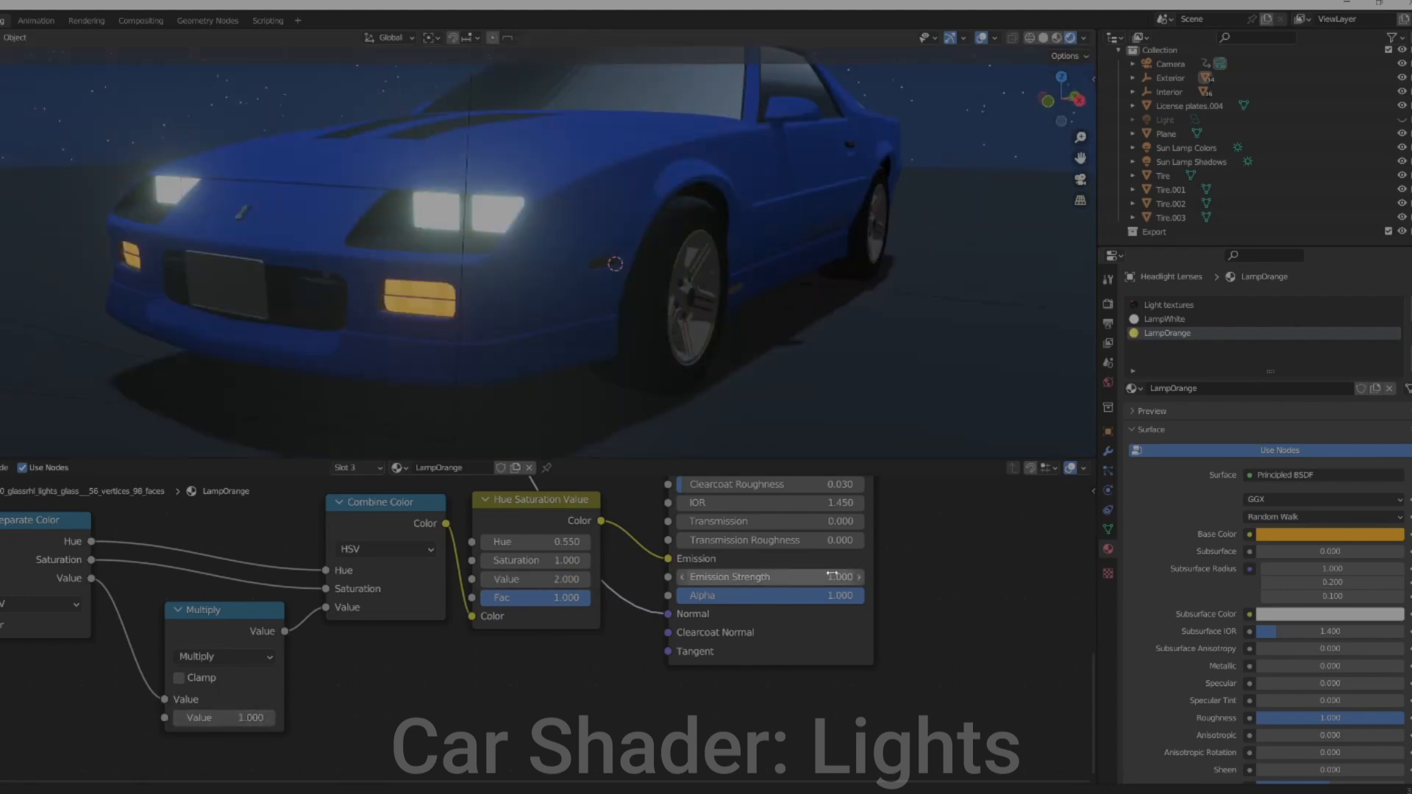
scroll(518, 184, "up", 3)
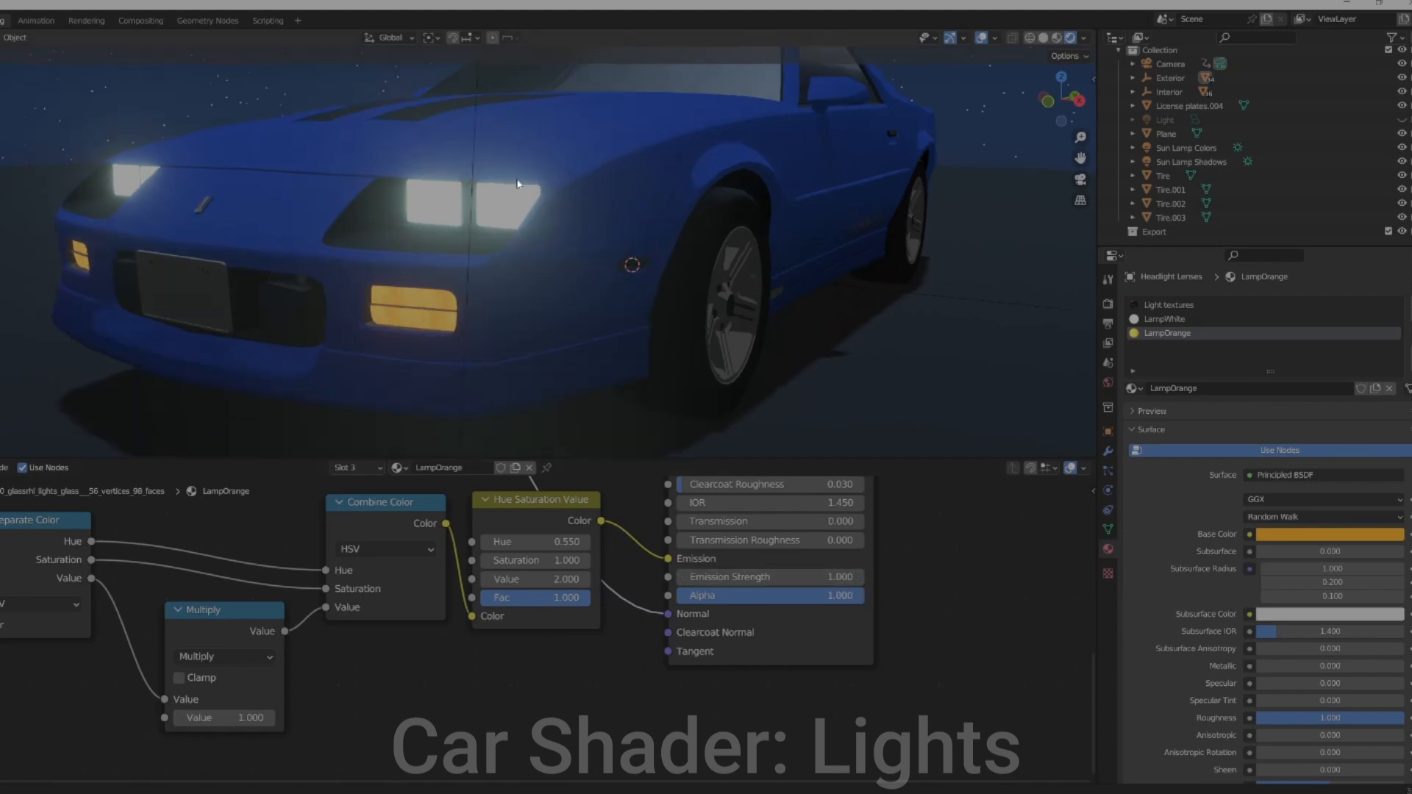
middle_click_drag(519, 184, 589, 177)
scroll(522, 346, "up", 2)
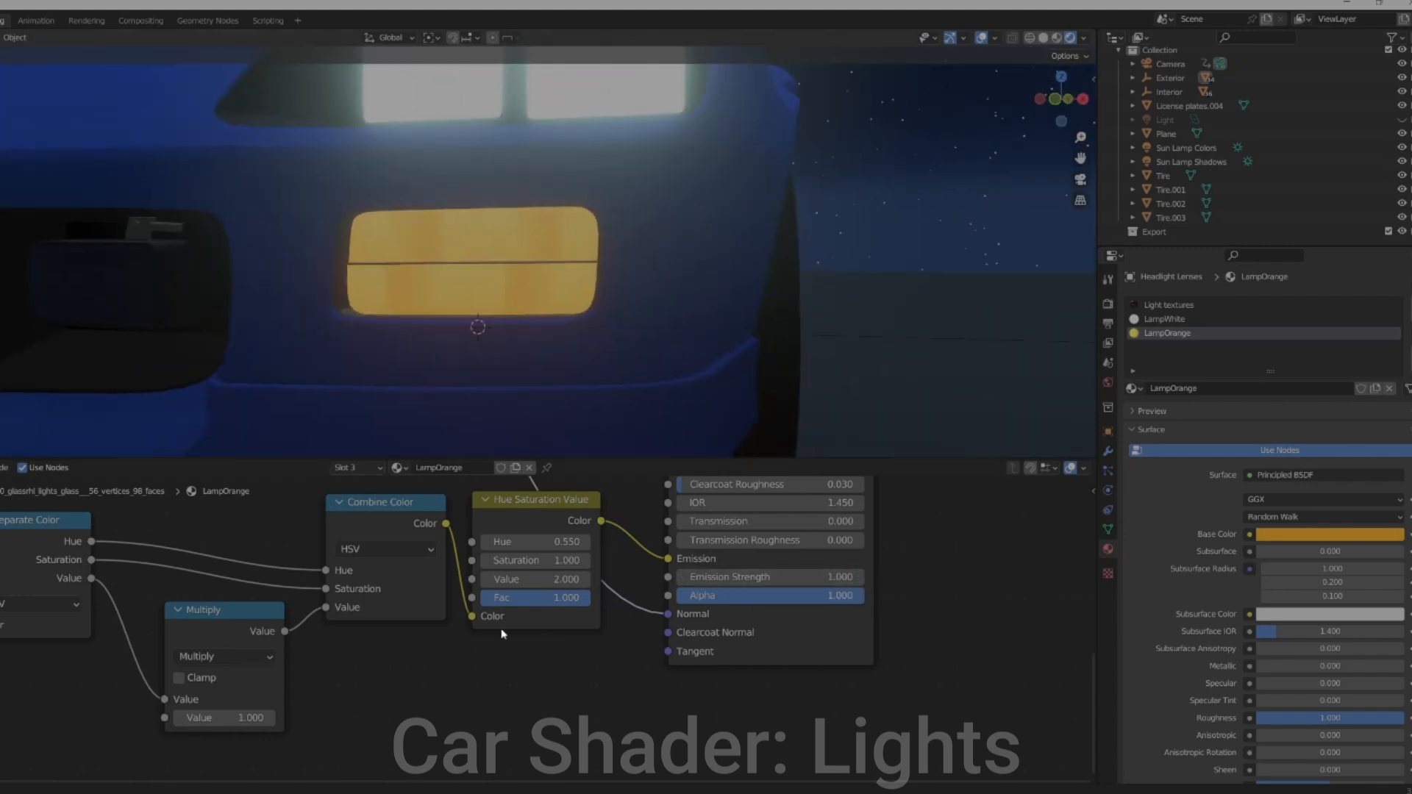
Set the Value of LampOrange's Hue Saturation Value node to 0 and check the unlit bumper lamp
left_click(538, 582)
type("0")
key("Return")
scroll(496, 246, "up", 4)
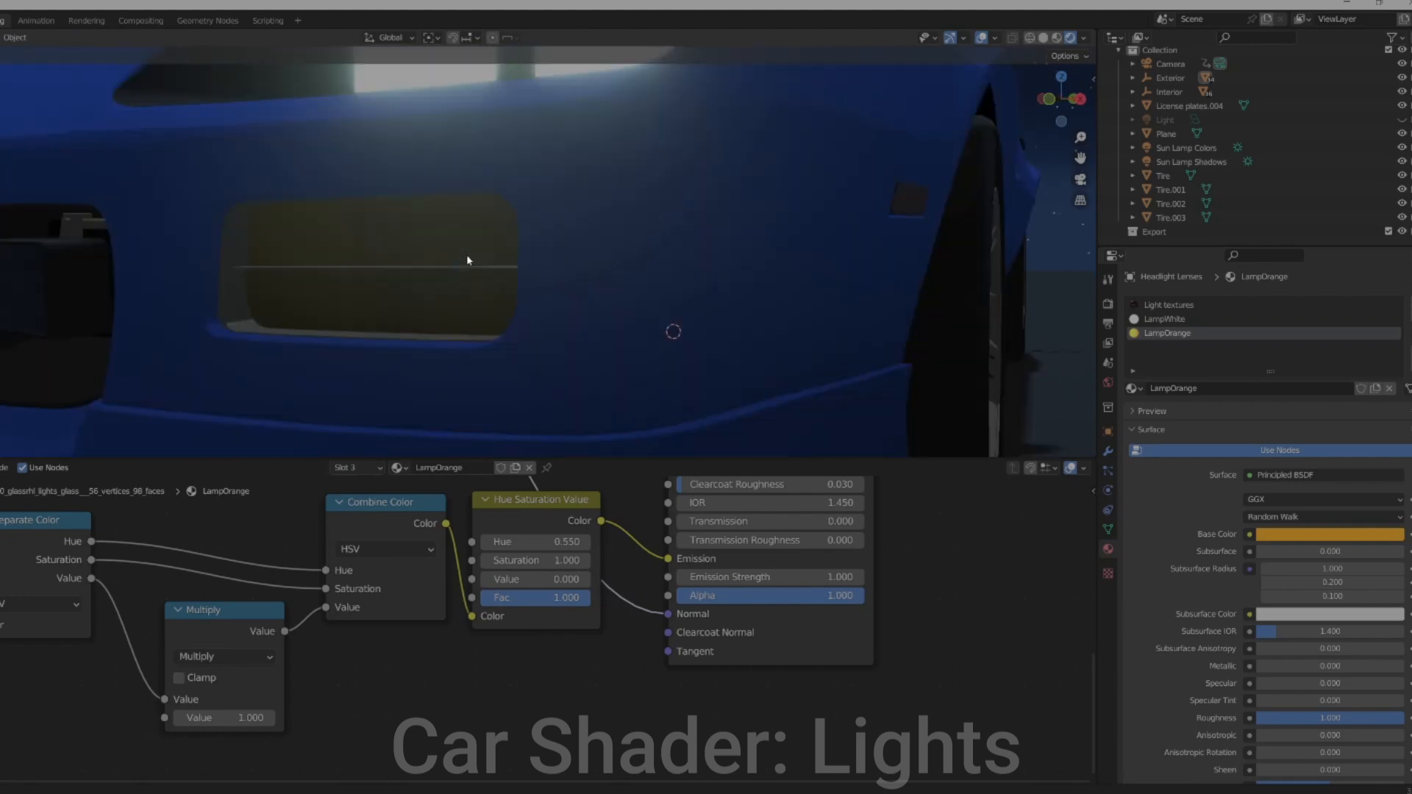
Enlarge and reposition the UVs of the orange bumper lamp faces, and check the lamps from the front
key("Tab")
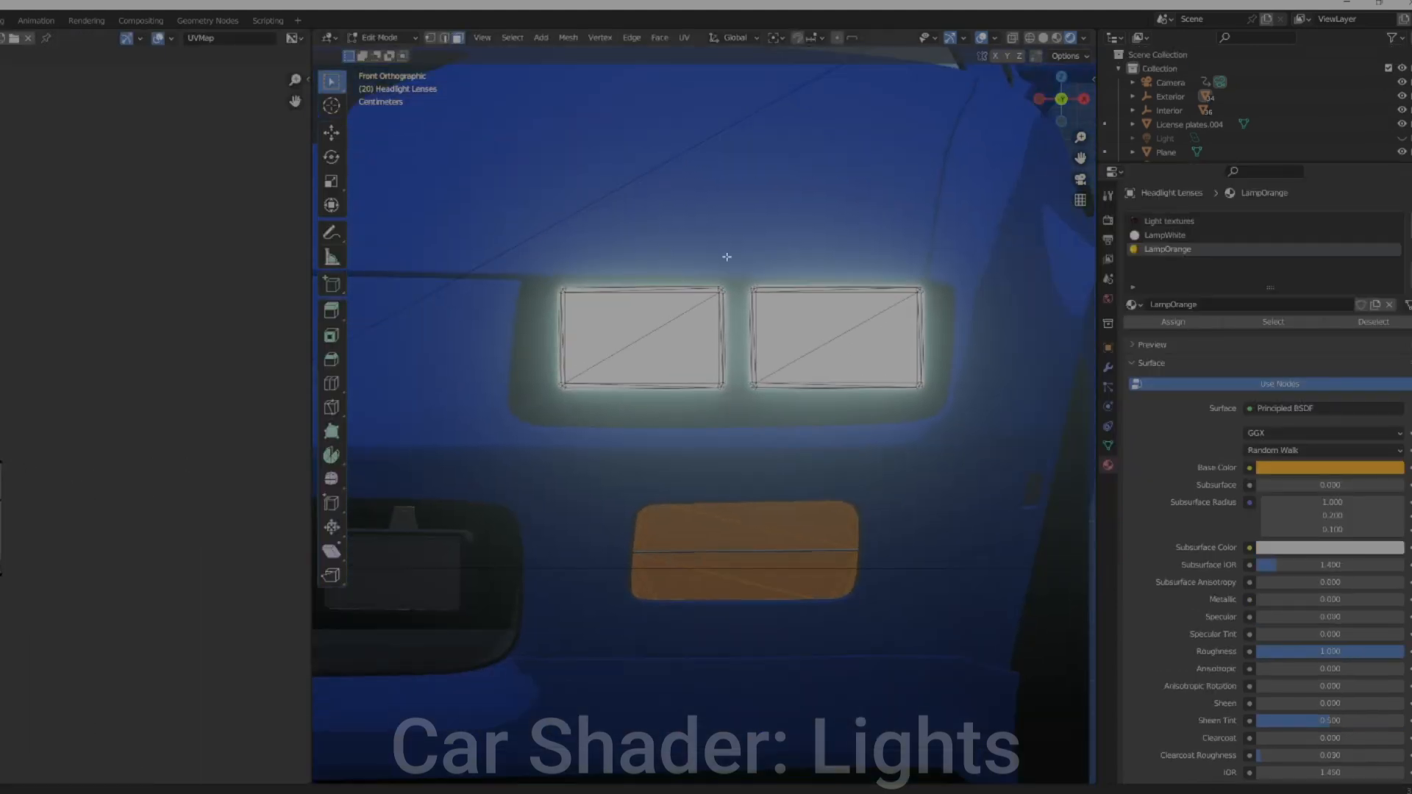
key("g")
left_click(119, 470)
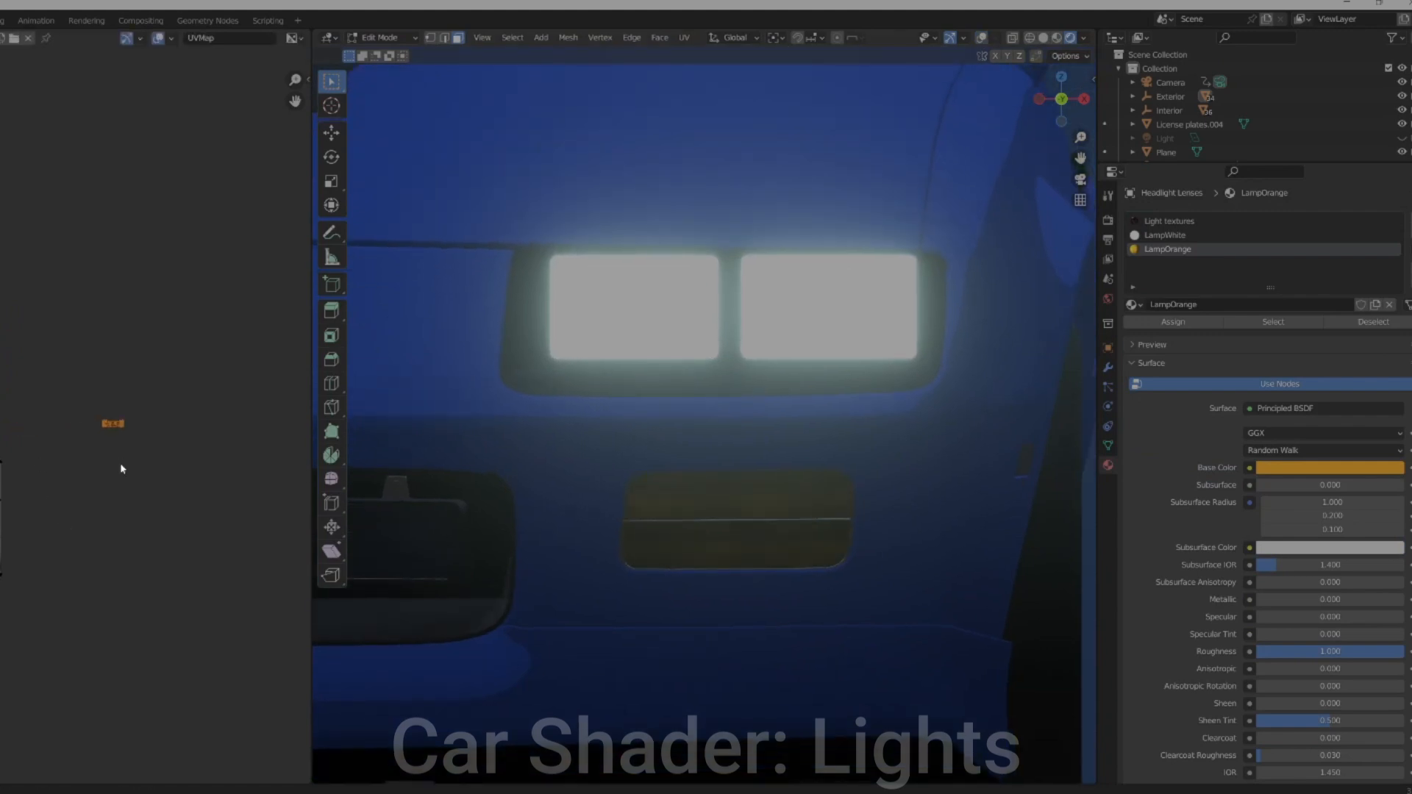
key("s")
left_click(80, 485)
key("g")
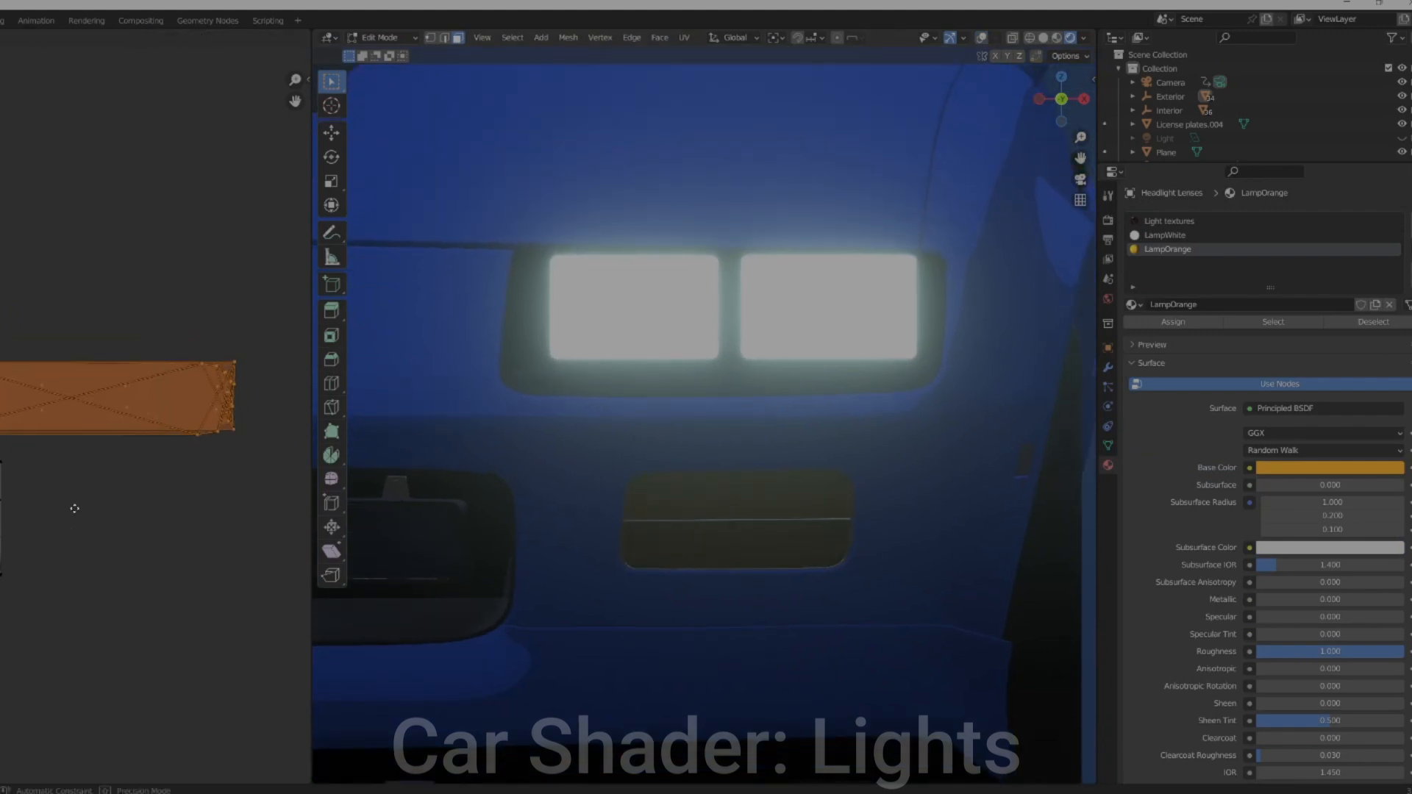
left_click(74, 508)
scroll(929, 511, "down", 6)
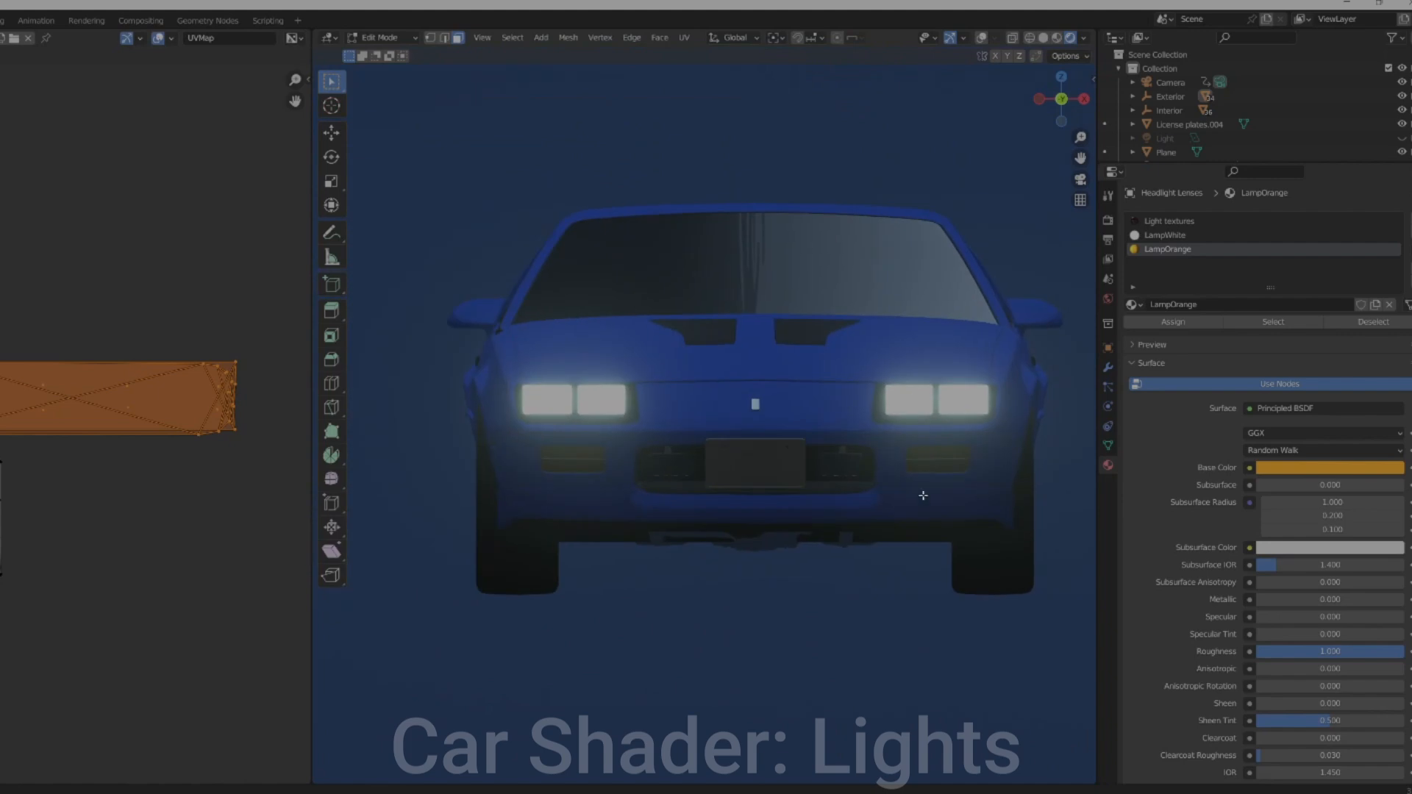
scroll(923, 496, "up", 6)
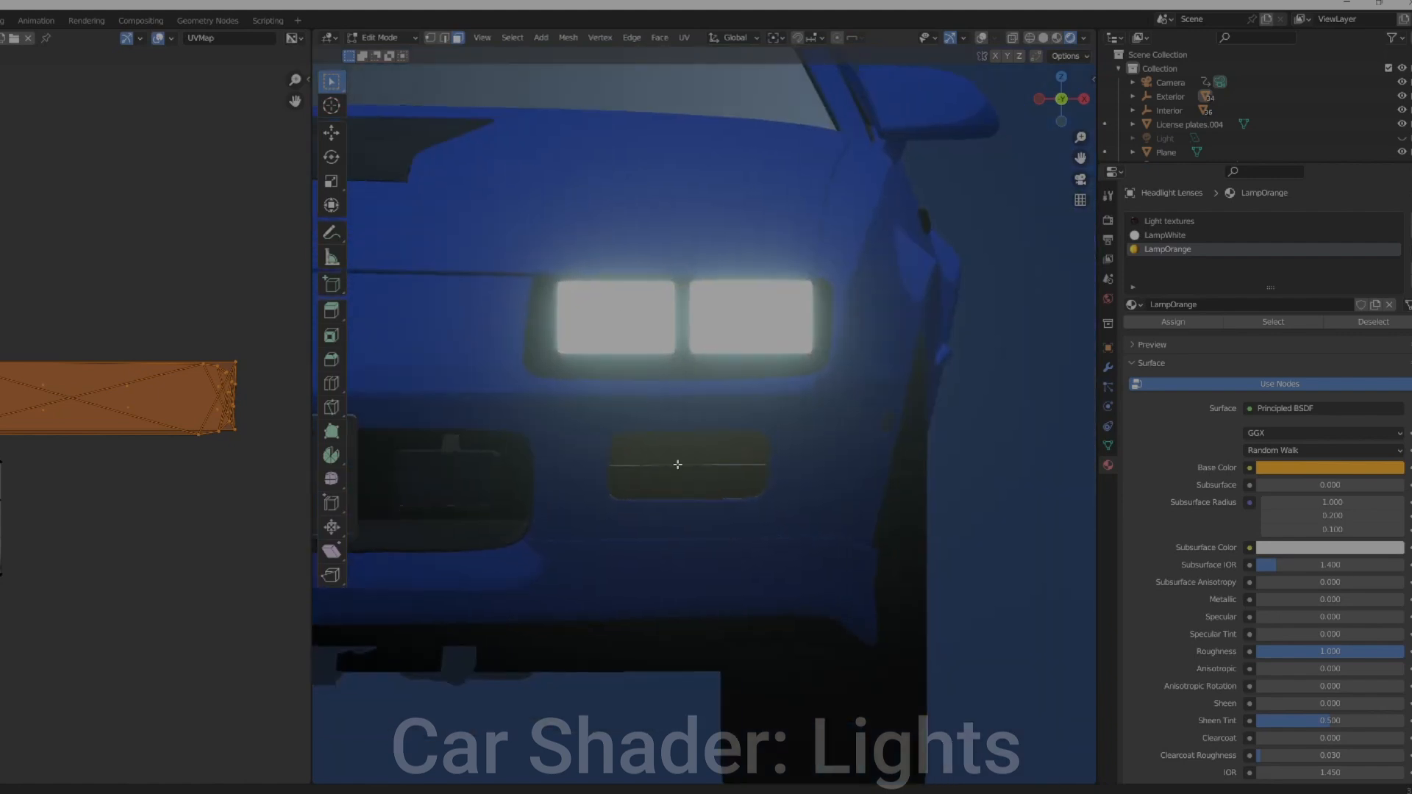
scroll(677, 465, "up", 4)
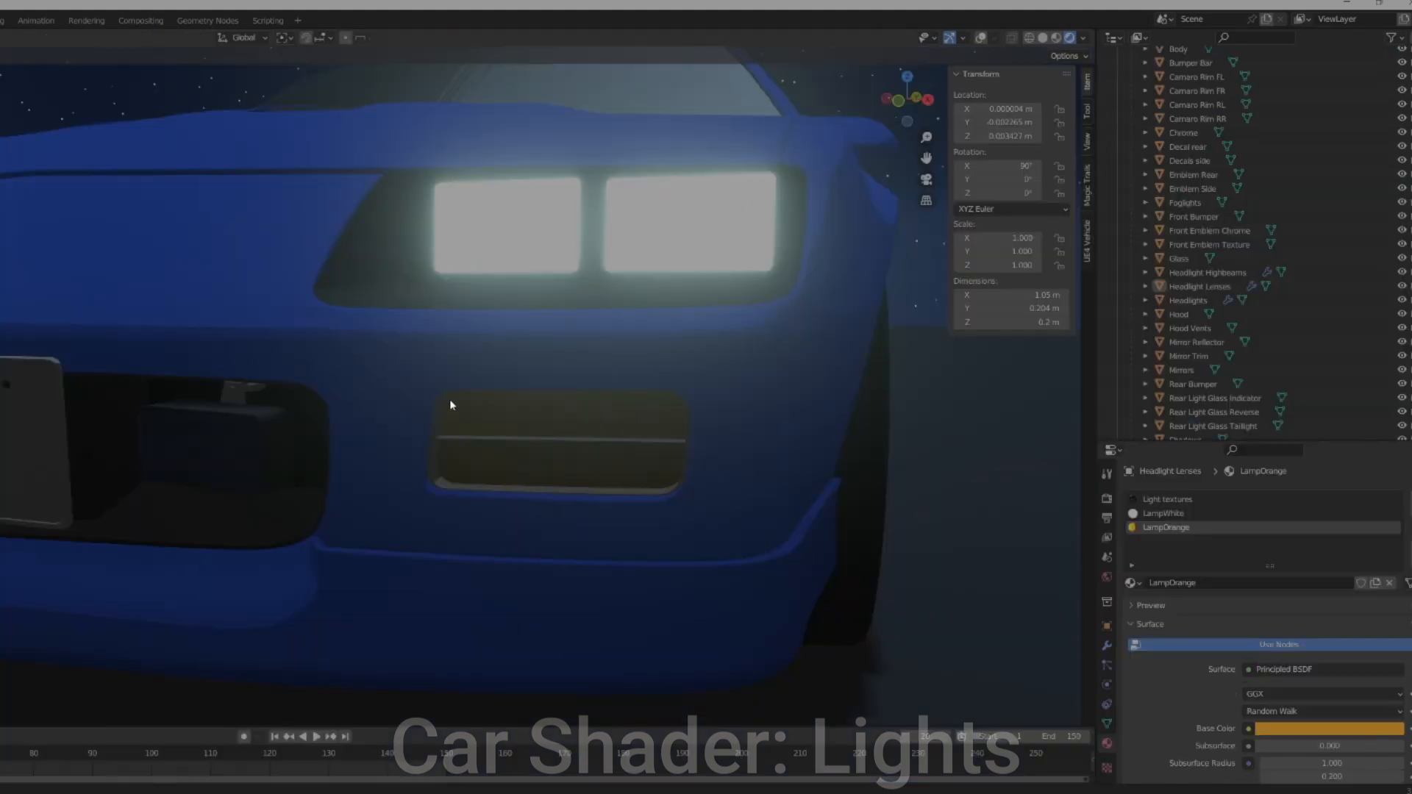
Save the file and inspect the unlit bumper lamp from an angle
scroll(448, 398, "down", 6)
key("ctrl+s")
scroll(707, 407, "up", 5)
middle_click_drag(707, 403, 619, 431)
scroll(551, 422, "up", 3)
Select the lens faces of the lamp inside the grille opening in Headlight Lenses and assign them the LampWhite material
left_click(846, 158)
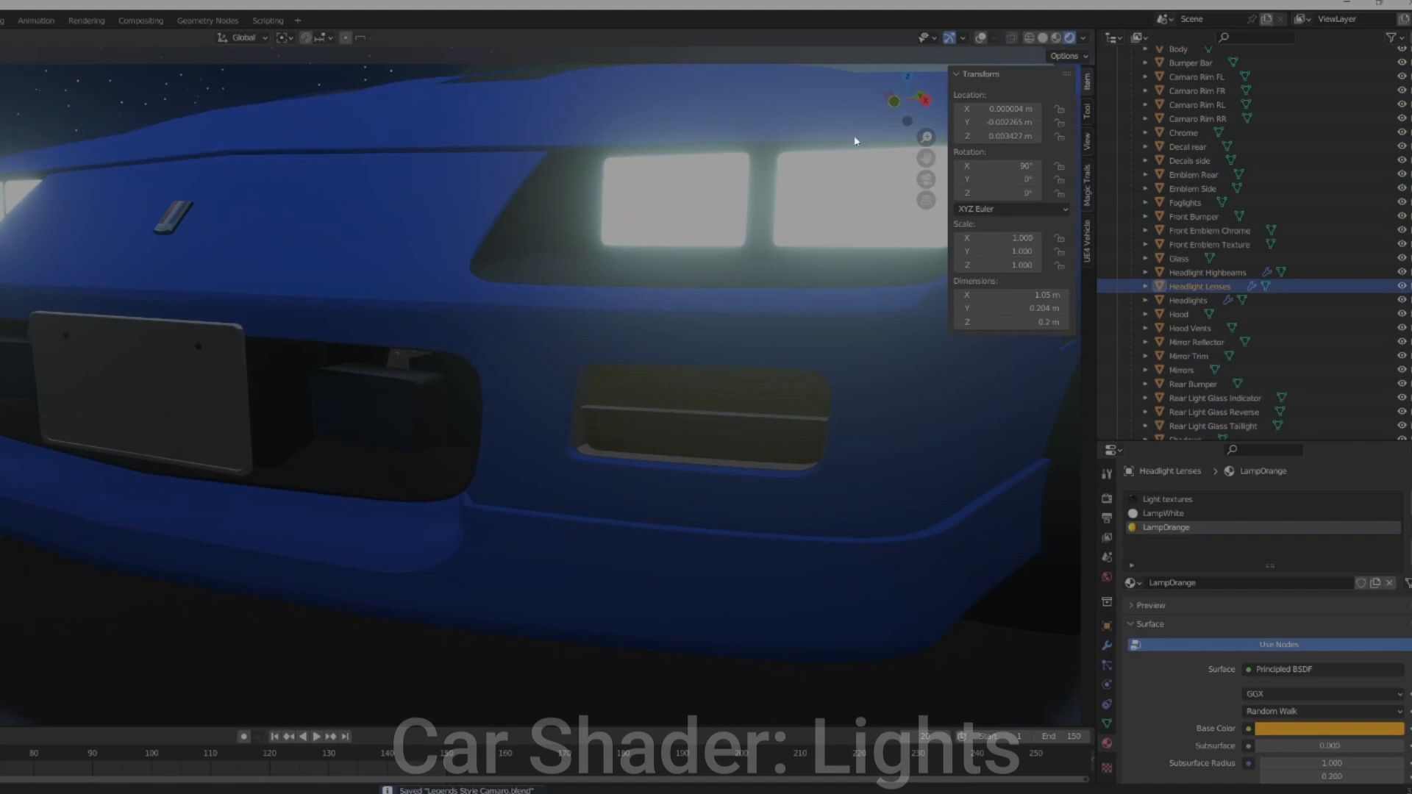
left_click(979, 37)
key("Tab")
key("z")
key("alt+a")
key("c")
left_click(368, 416)
right_click(372, 419)
key("z")
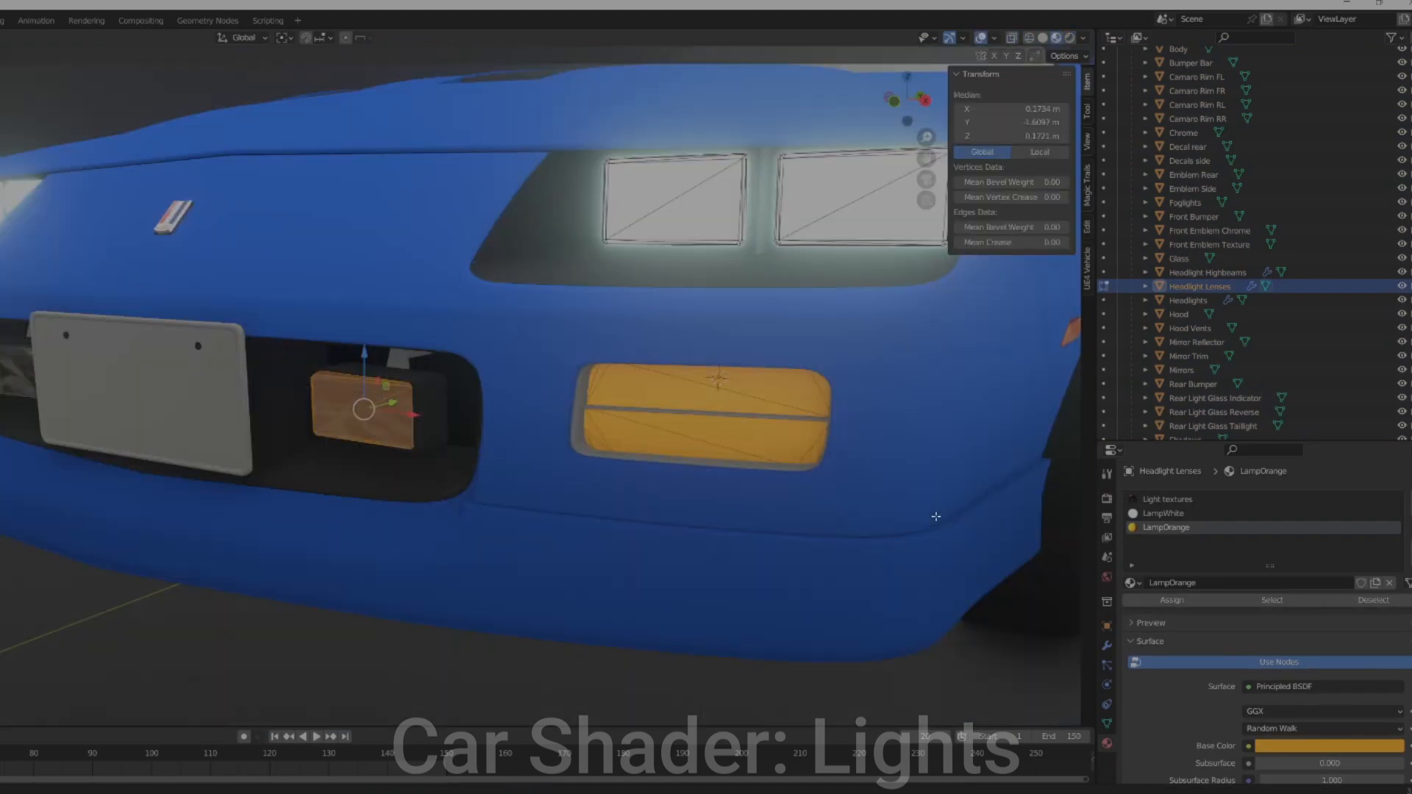
left_click(1163, 514)
left_click(1172, 600)
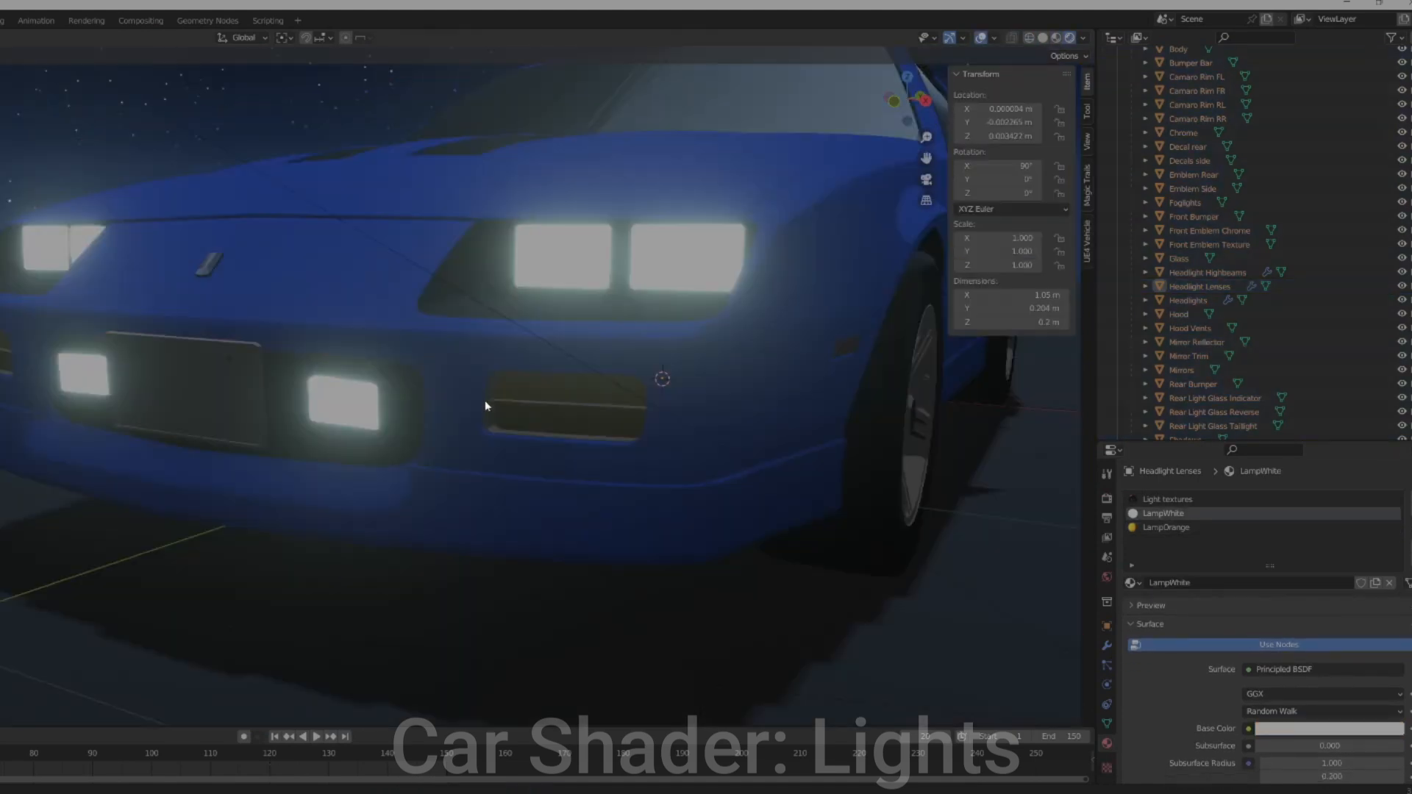
scroll(541, 434, "up", 8)
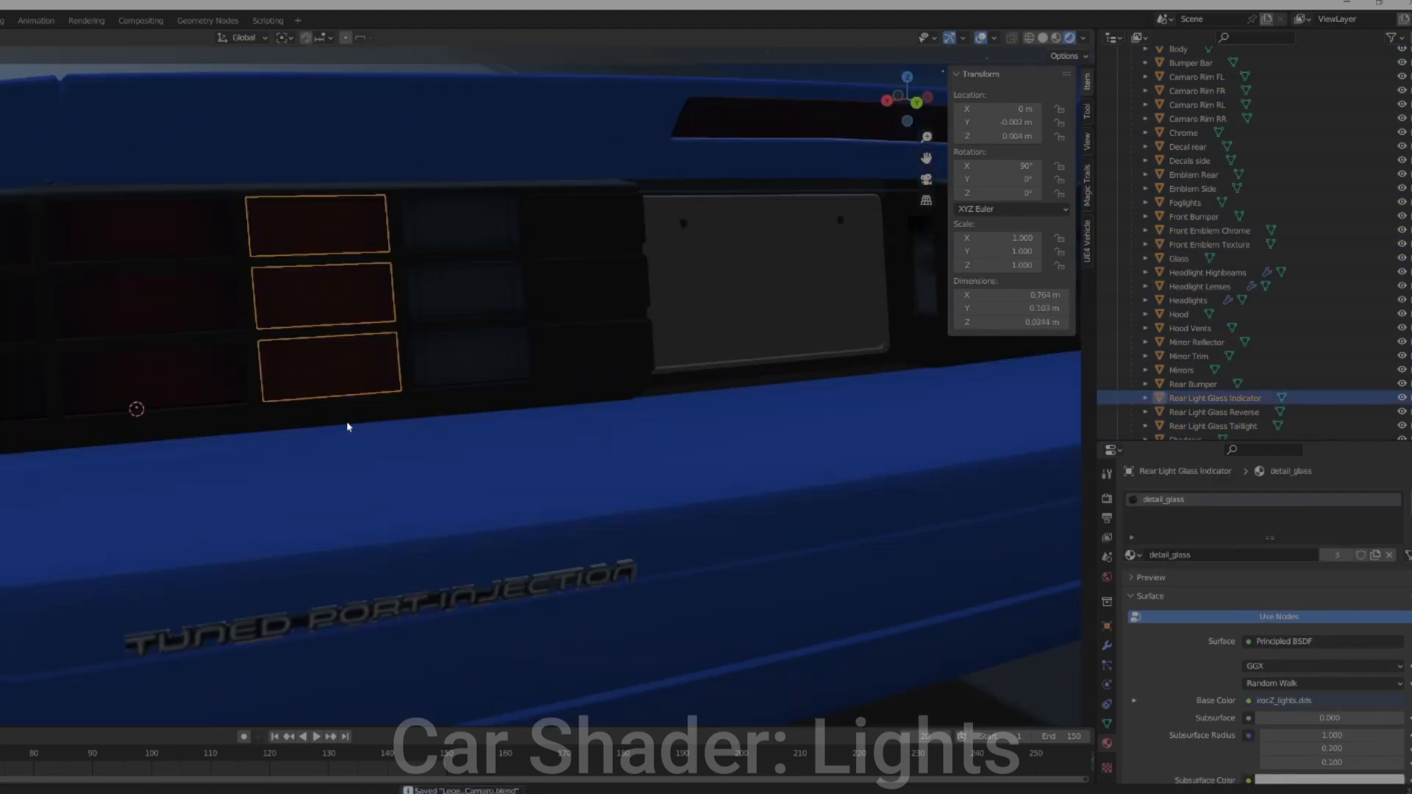
scroll(347, 427, "down", 4)
scroll(391, 449, "up", 2)
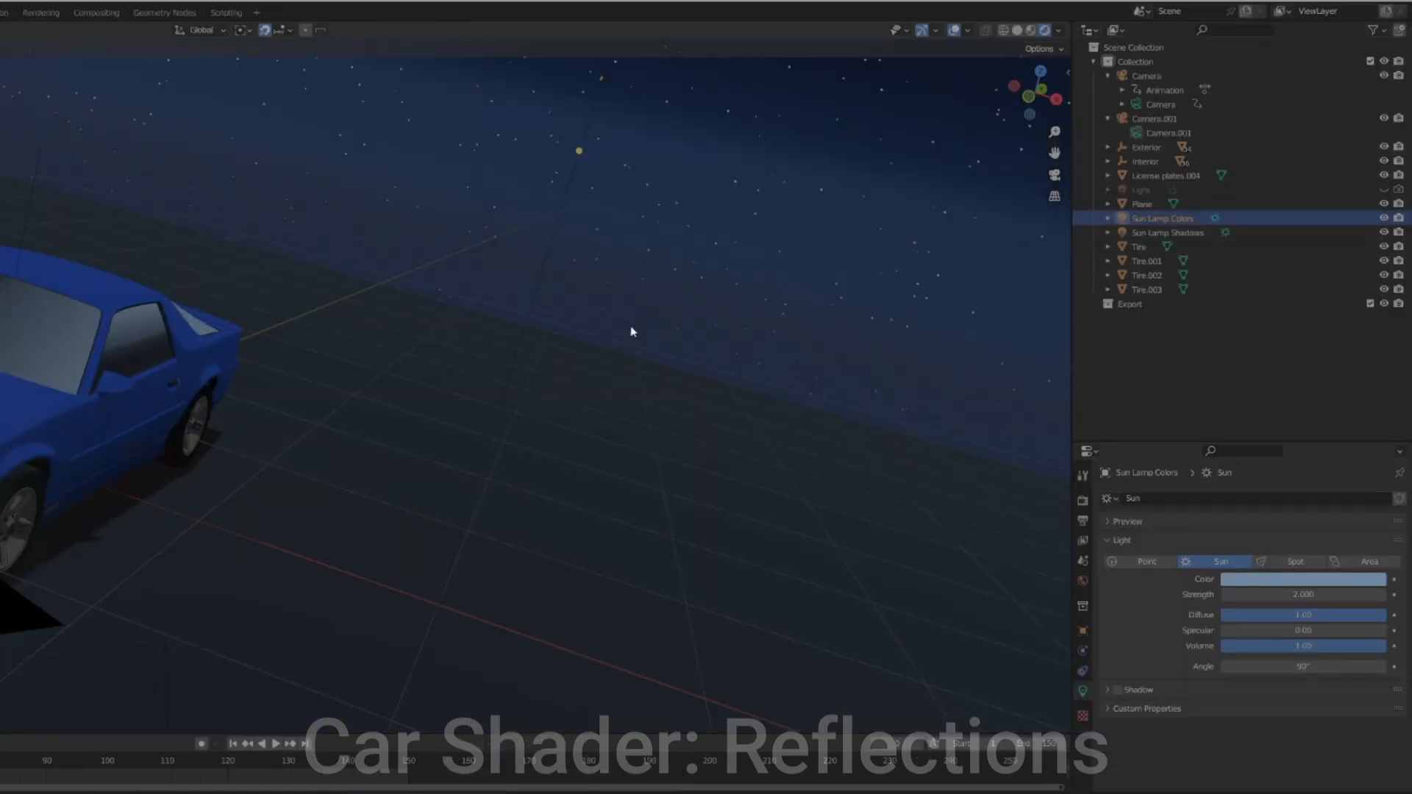
Duplicate the Sun Lamp Colors light without moving it and cancel a trial rotation of the copy
middle_click_drag(631, 332, 561, 483, "shift")
key("shift+d")
right_click(575, 397)
key("r")
key("r")
right_click(584, 437)
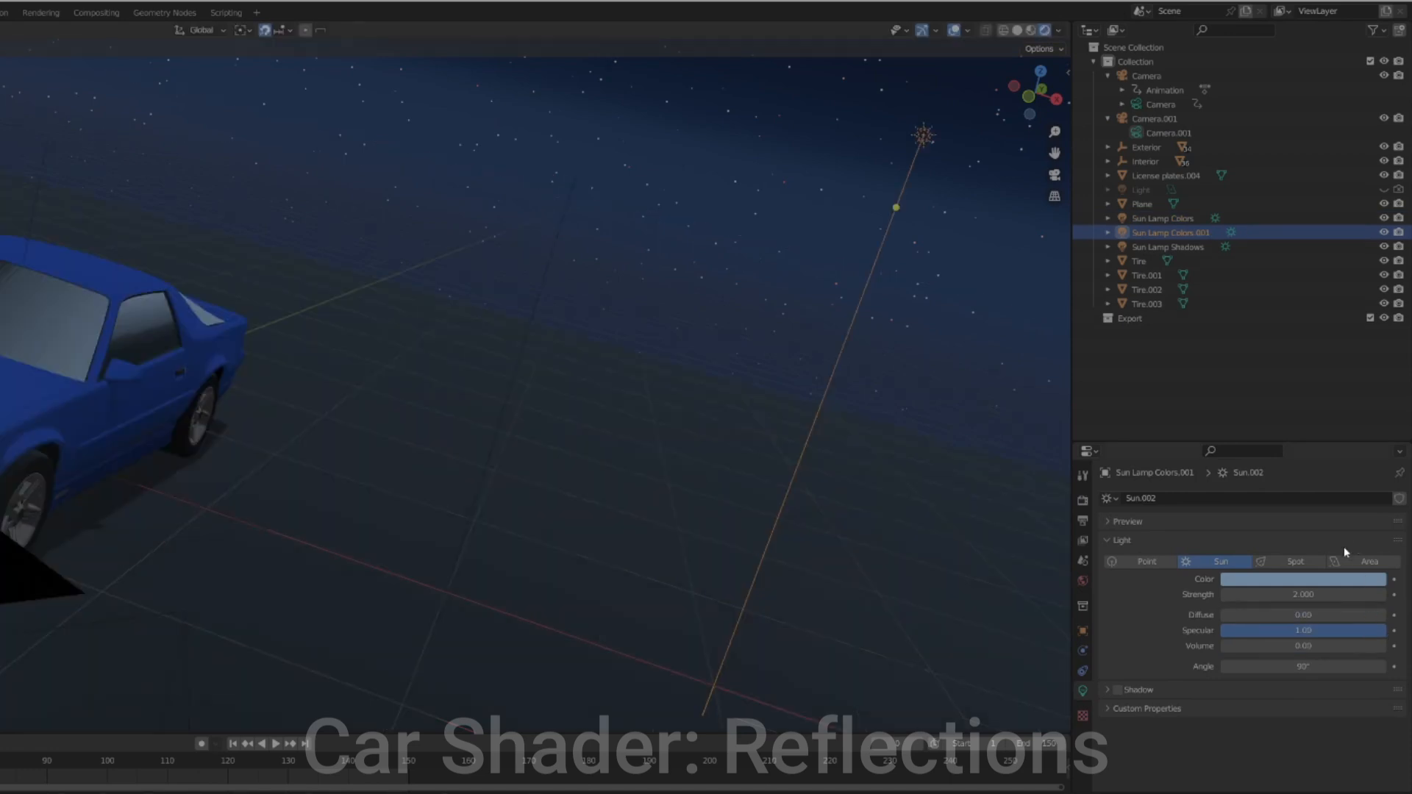
Set the duplicated sun lamp's Strength to 1 and its Angle to 40°
left_click(1317, 594)
type("1")
key("Return")
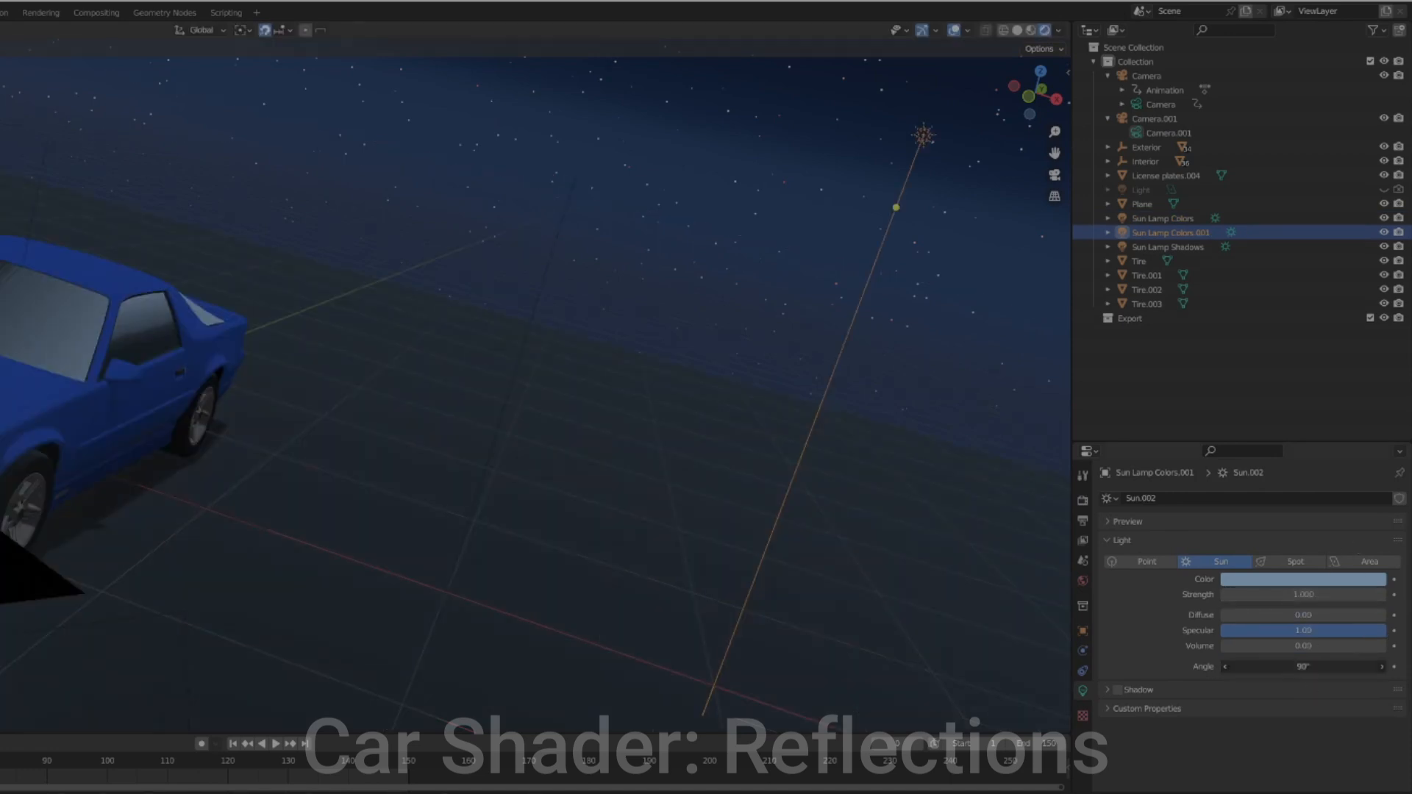
left_click(1307, 667)
type("40")
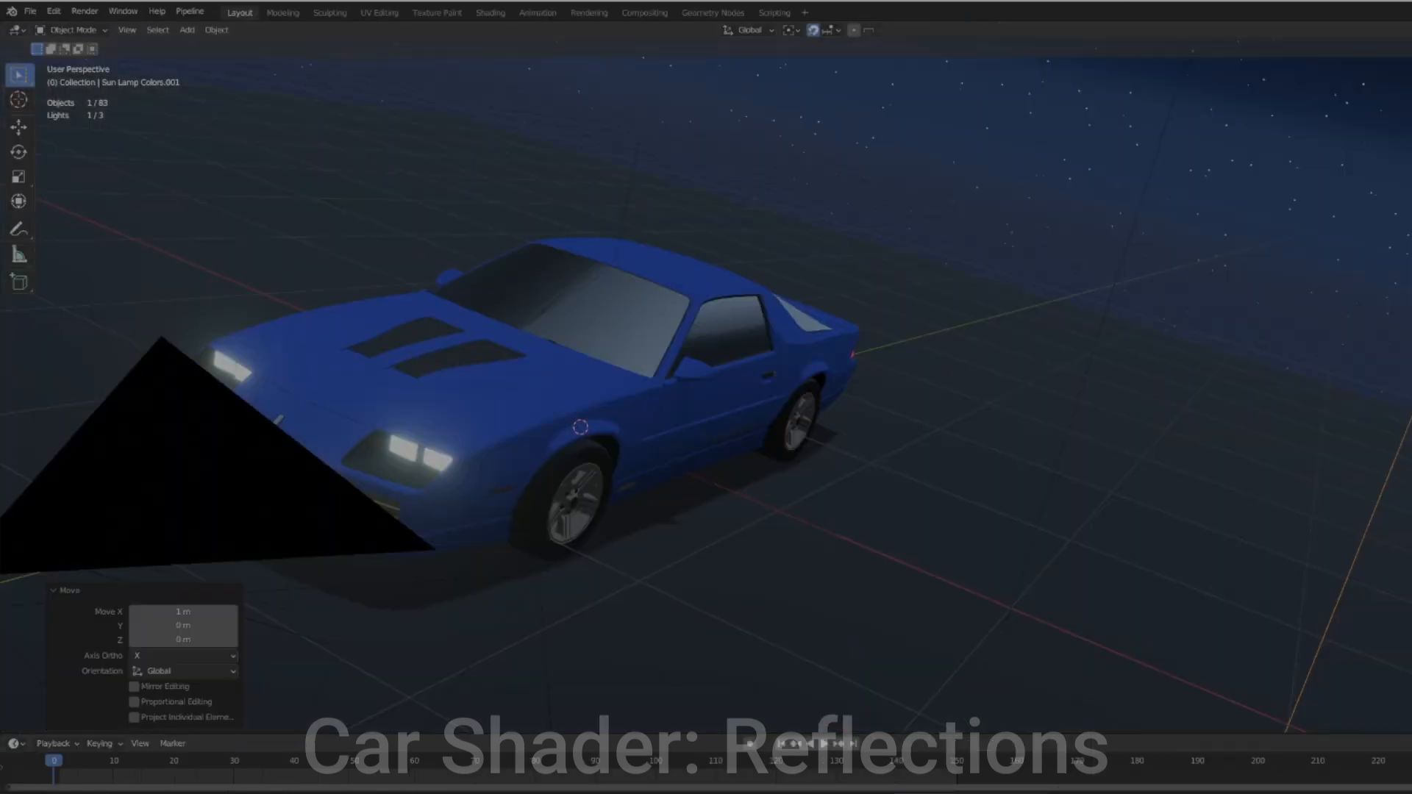
Examine the sun lamp's specular reflections on the car body, hood and fenders, along with the Paint material's nodes
middle_click_drag(846, 559, 1081, 442)
scroll(906, 562, "up", 3)
scroll(930, 520, "up", 2)
left_click(1081, 443)
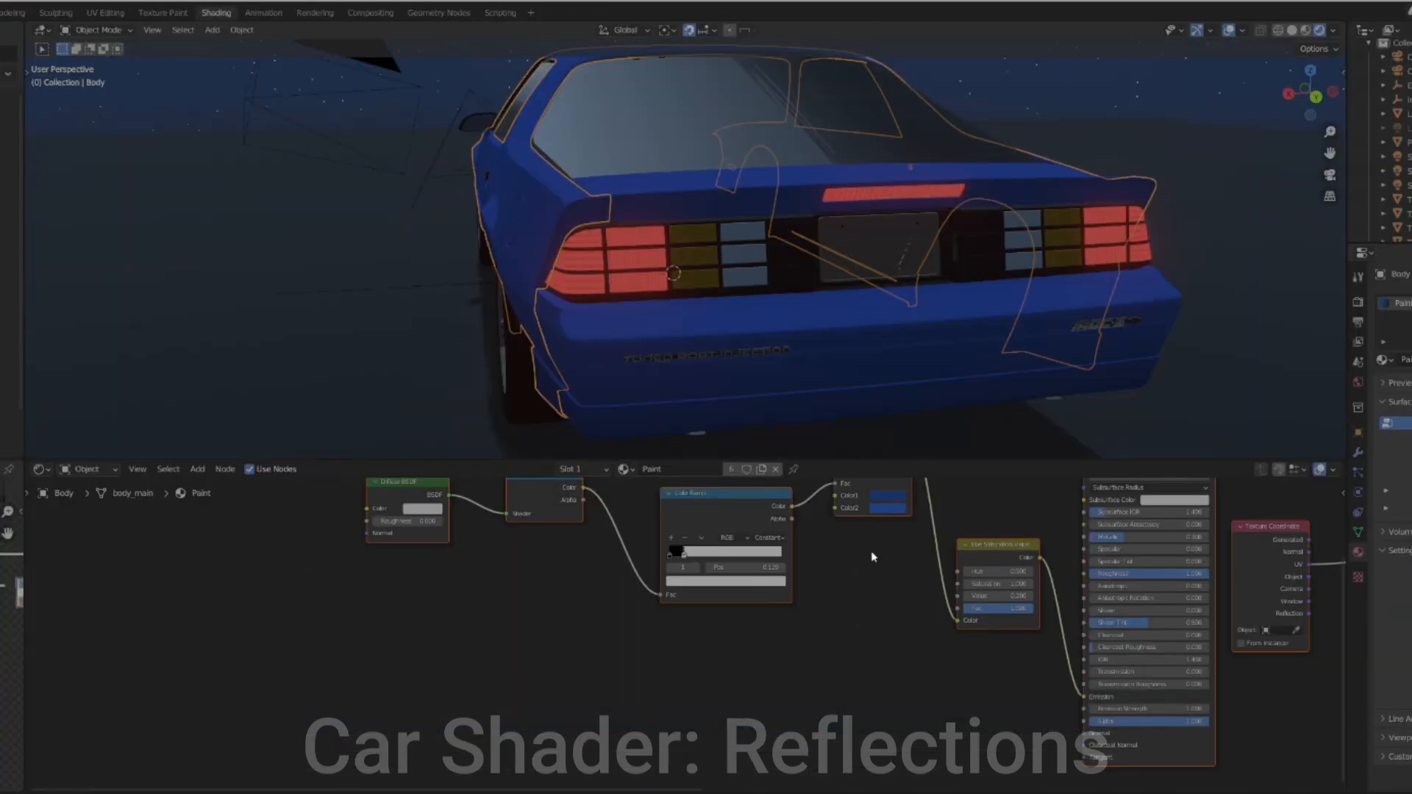
key("Home")
middle_click_drag(559, 206, 977, 297)
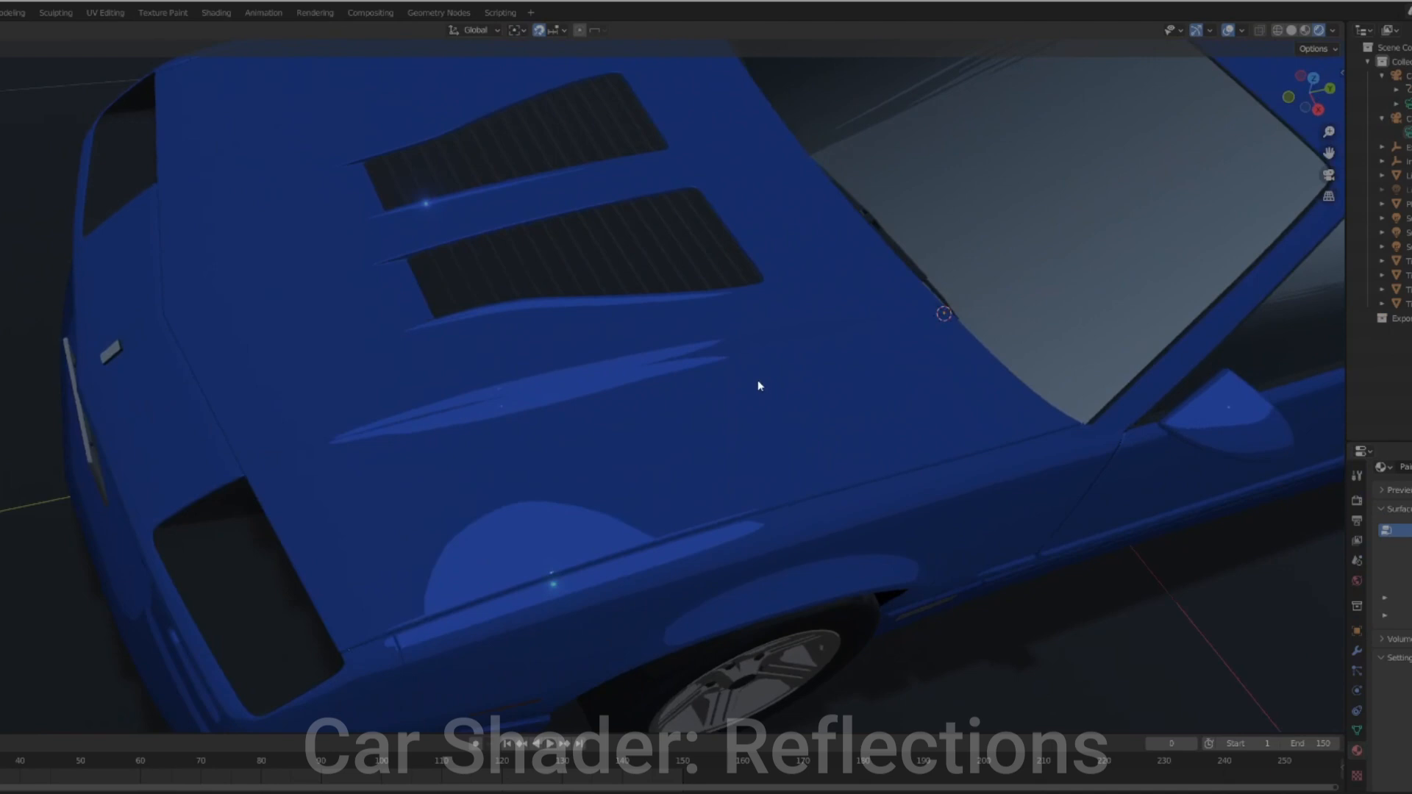
mouse_move(757, 385)
middle_mouse_down()
mouse_move(763, 448)
mouse_move(826, 466)
mouse_move(929, 452)
mouse_move(851, 362)
mouse_move(747, 387)
mouse_move(710, 380)
mouse_move(860, 404)
mouse_move(765, 431)
mouse_move(766, 520)
mouse_move(586, 426)
mouse_move(583, 400)
mouse_move(565, 432)
mouse_move(533, 423)
mouse_move(505, 539)
mouse_move(482, 534)
middle_mouse_up()
scroll(534, 423, "up", 4)
scroll(362, 452, "down", 4)
middle_click_drag(360, 469, 422, 465)
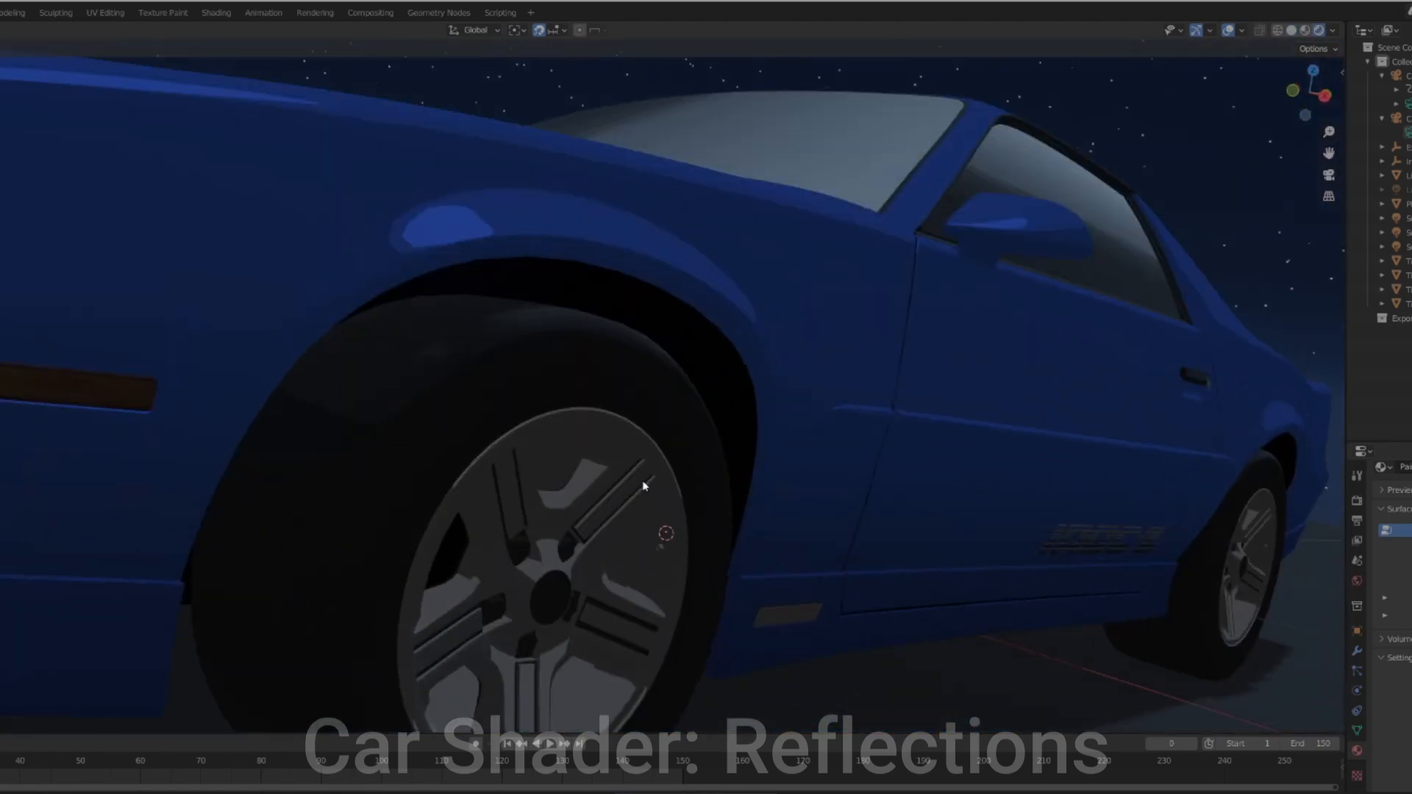
Examine the sun-lamp reflections on the rims and bodywork from the wheel, rear and front of the car
left_click(643, 485)
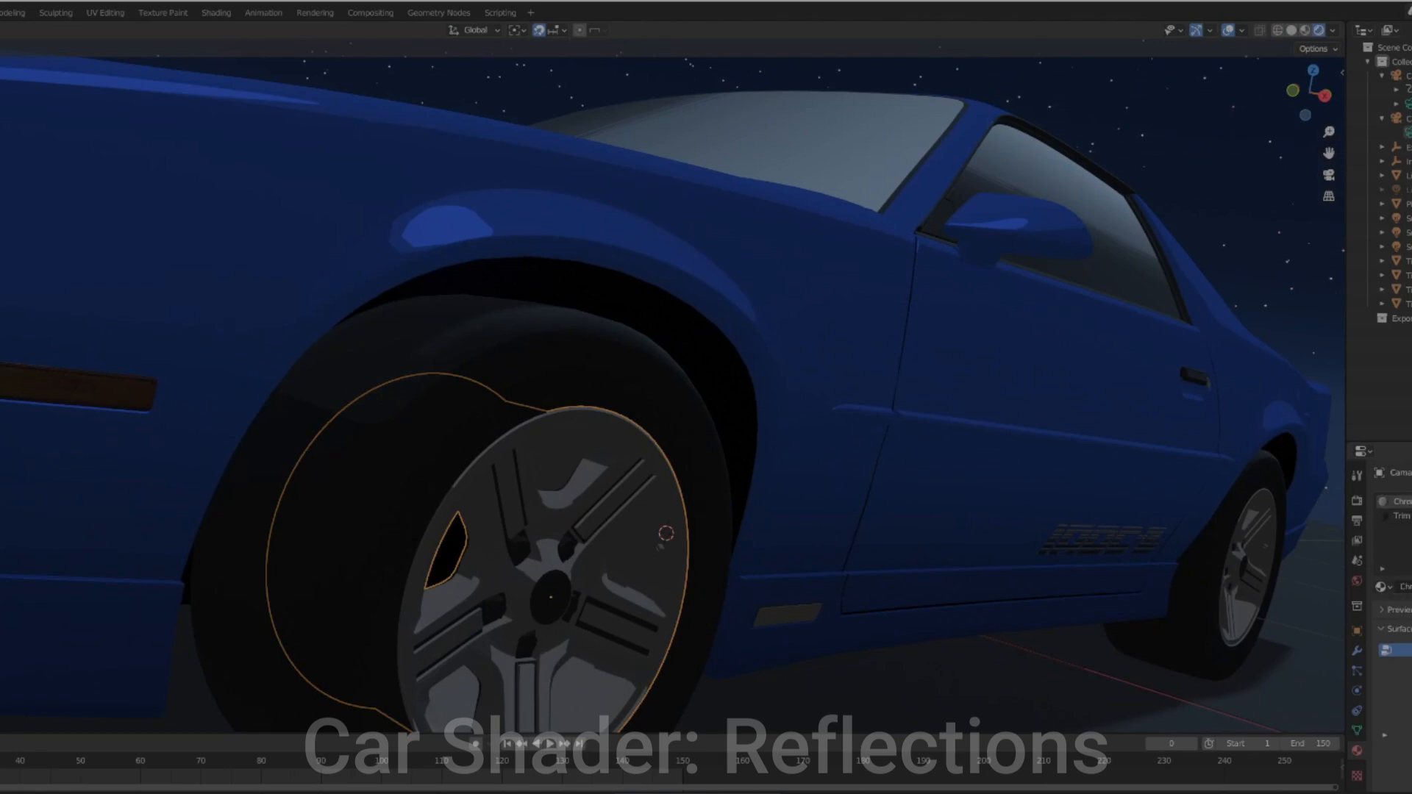
scroll(1390, 589, "down", 6)
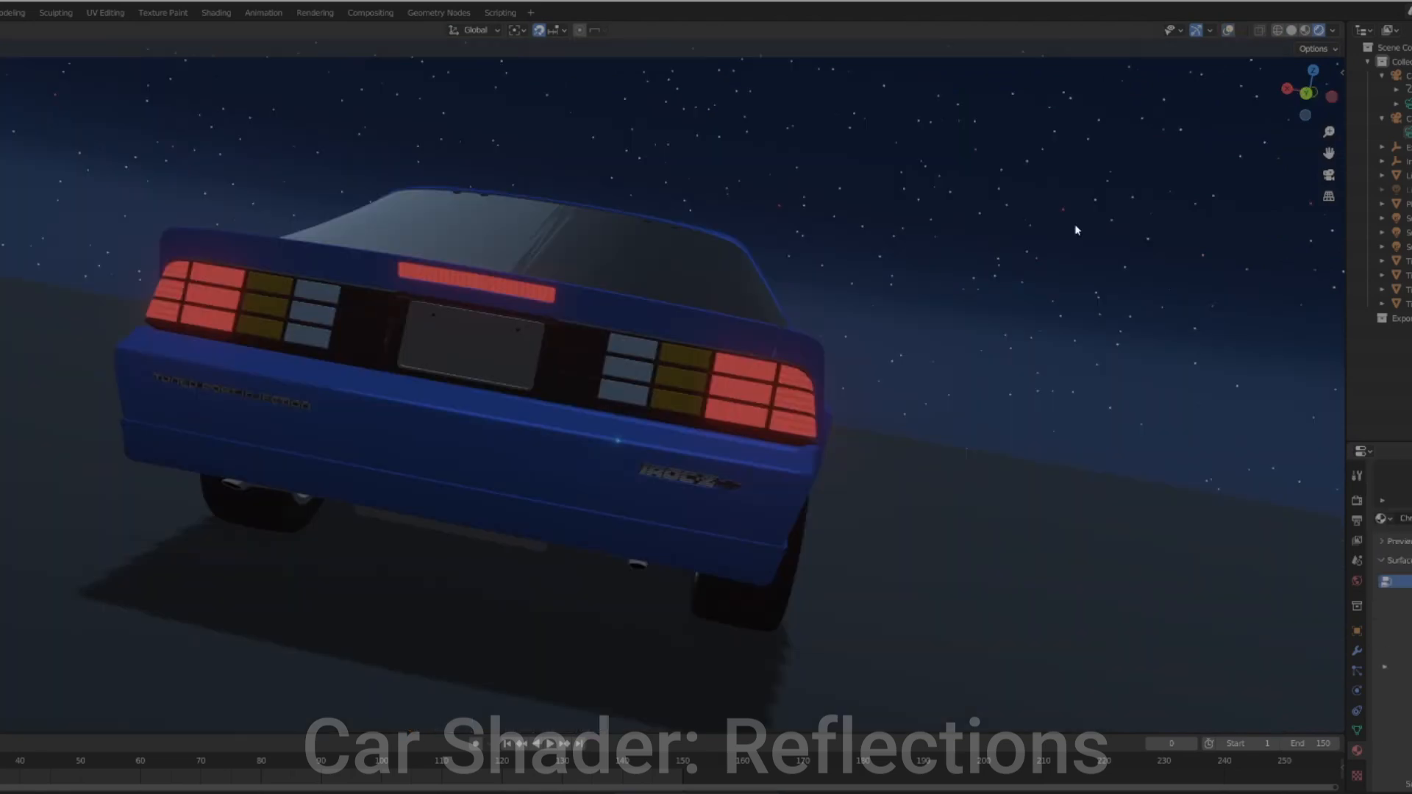
middle_click_drag(1075, 227, 821, 575)
scroll(1040, 505, "down", 4)
scroll(920, 545, "up", 4)
scroll(892, 567, "down", 4)
scroll(685, 583, "up", 5)
scroll(885, 574, "down", 5)
scroll(821, 575, "up", 5)
scroll(825, 645, "down", 3)
middle_click_drag(825, 645, 1135, 495)
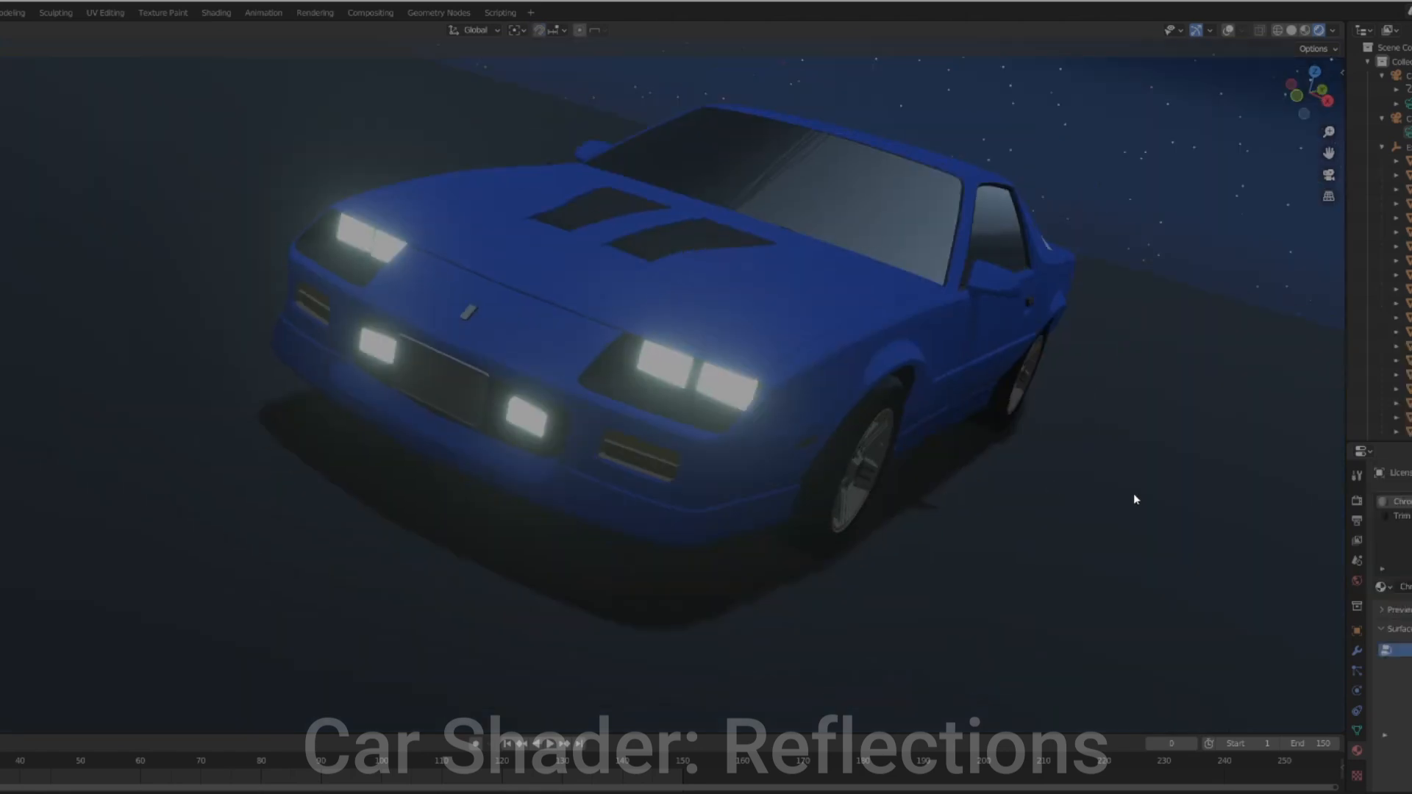
scroll(1135, 495, "up", 3)
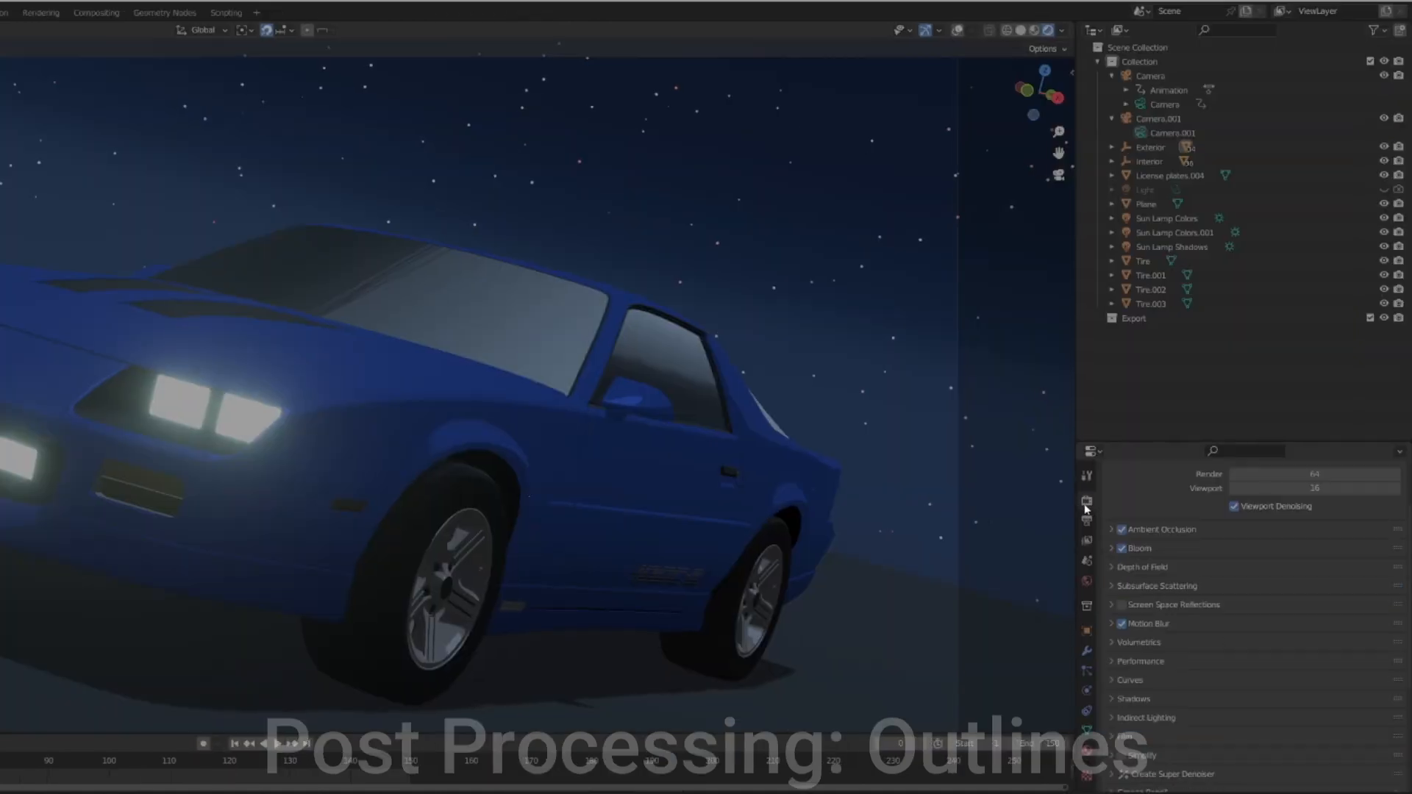
Turn off Bloom and Ambient Occlusion in the scene's render settings
scroll(1138, 572, "down", 2)
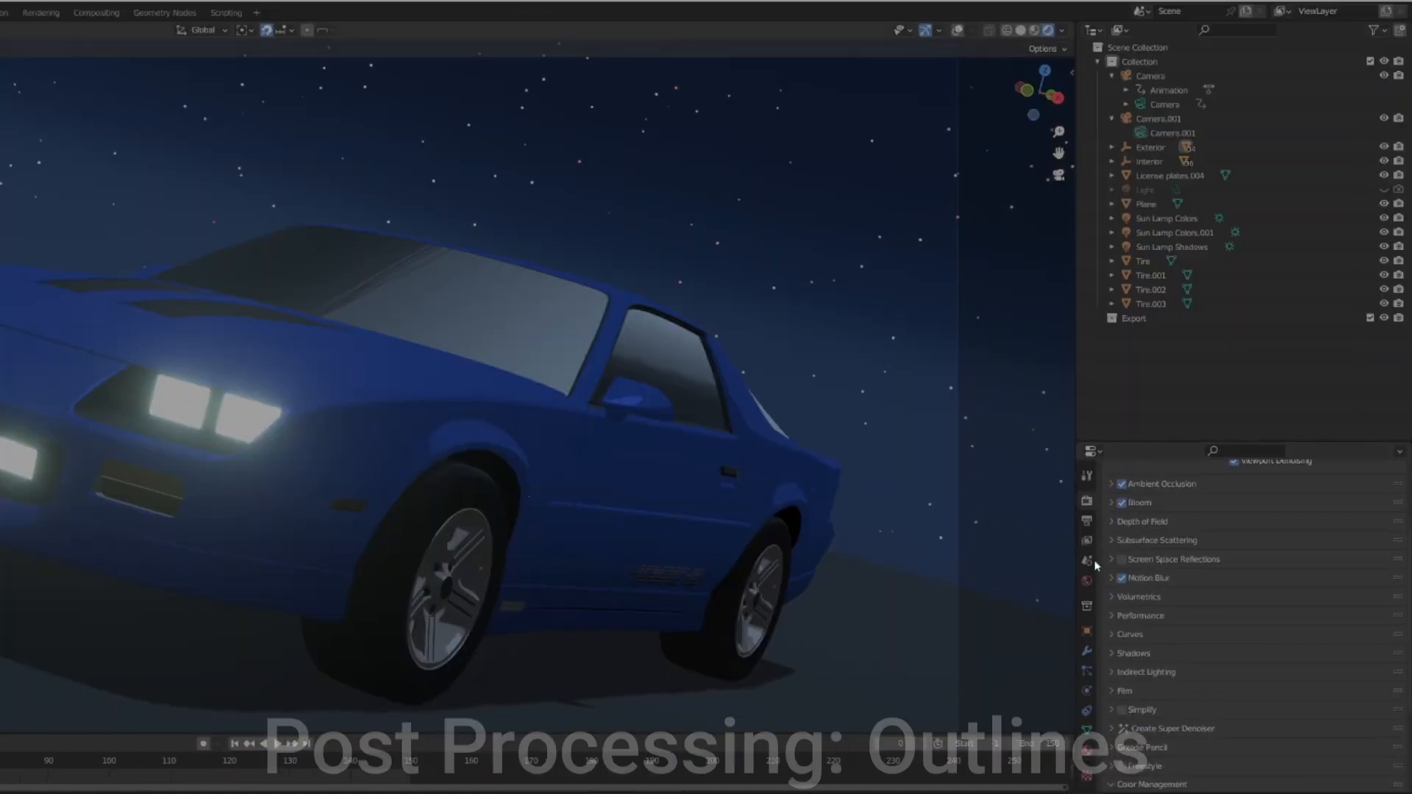
left_click(1122, 503)
left_click(1122, 485)
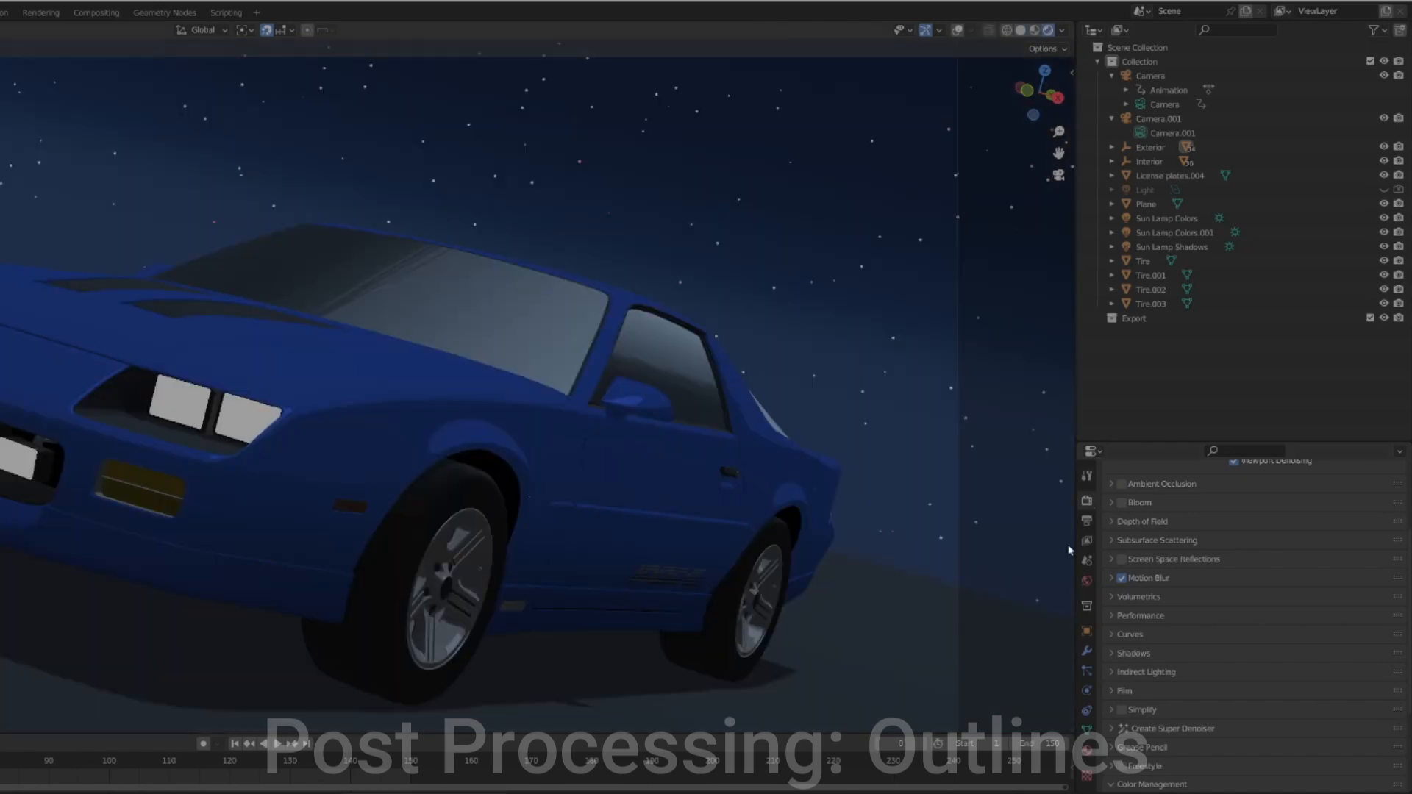
left_click(1123, 503)
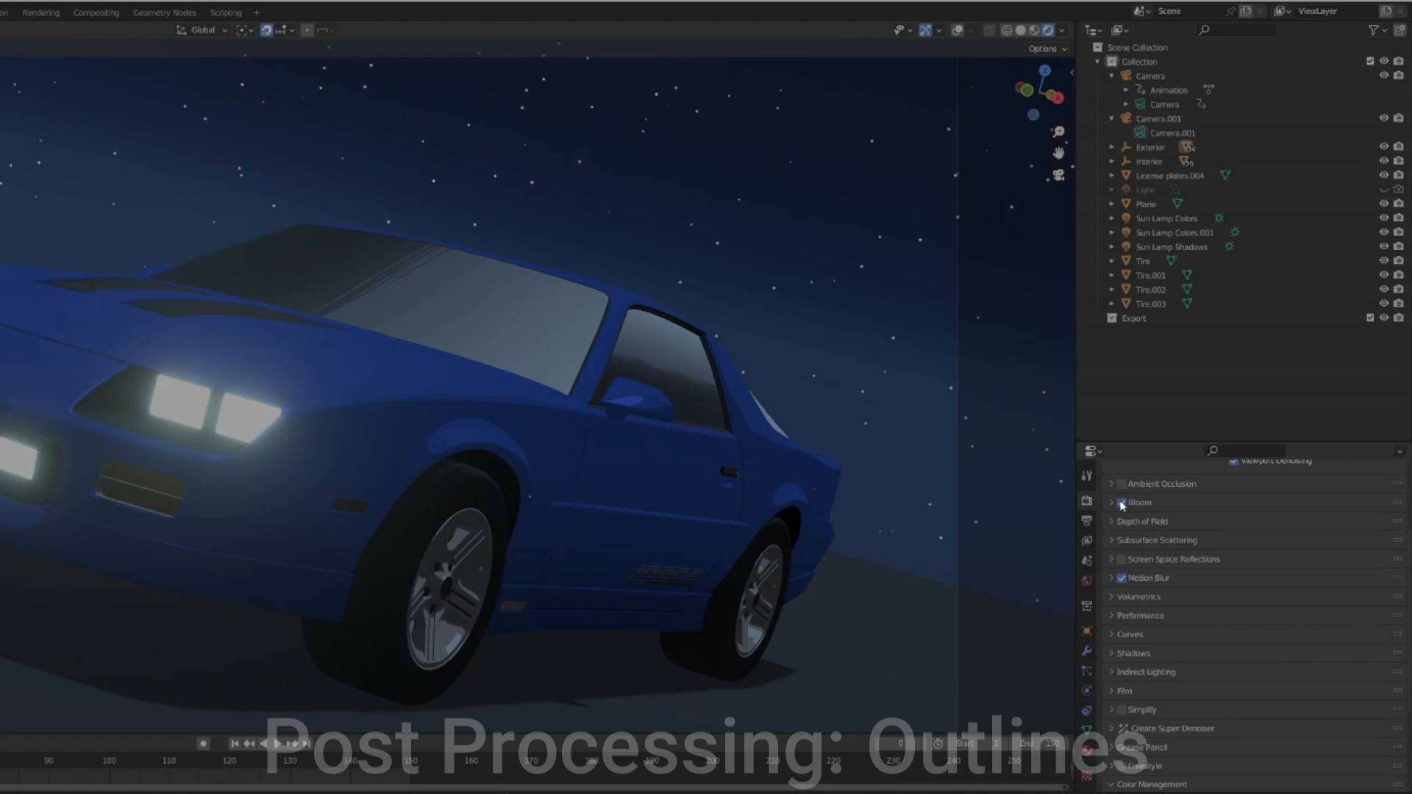
left_click(1122, 504)
Enable Freestyle in the render settings with its Absolute line thickness mode
scroll(1180, 594, "down", 5)
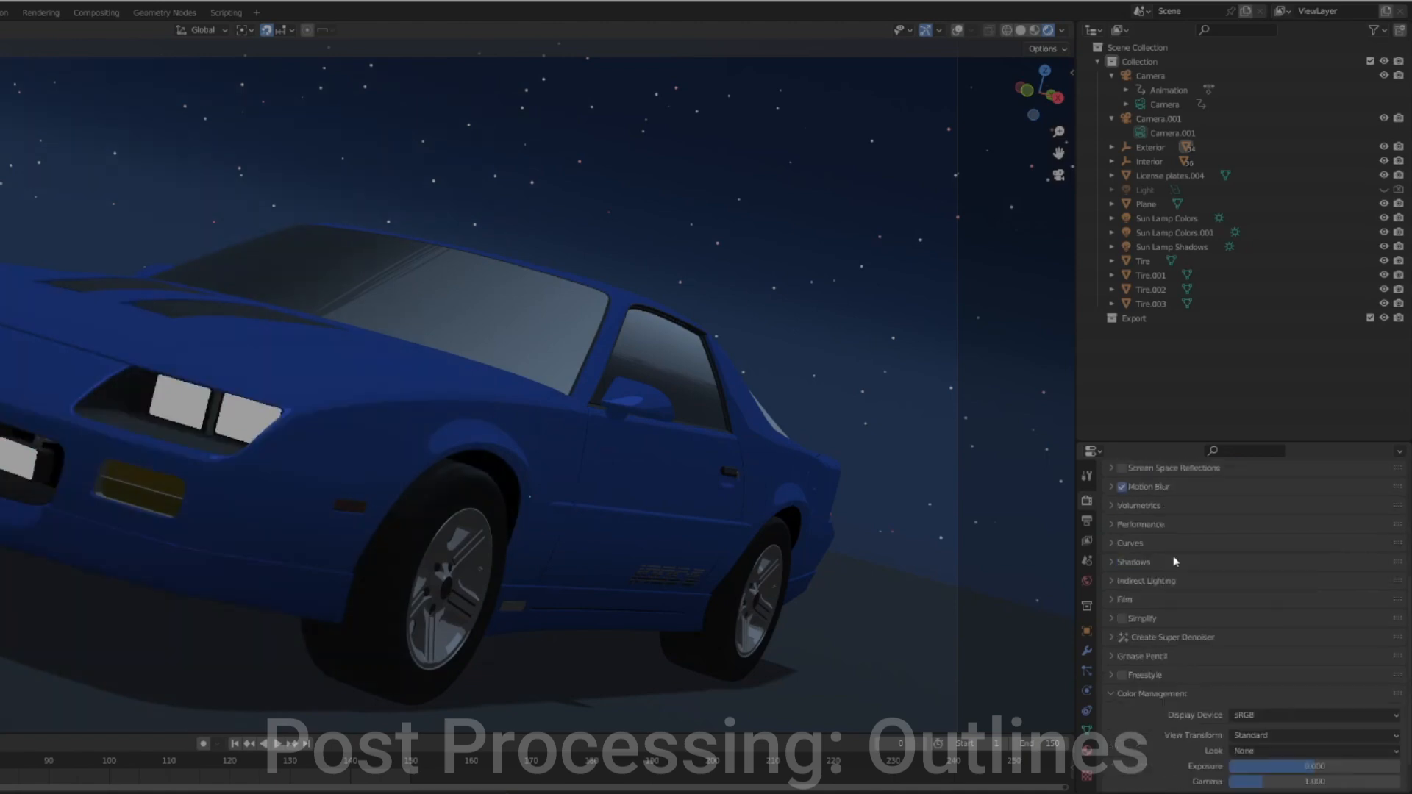
scroll(1143, 759, "up", 5)
left_click(1123, 764)
scroll(1132, 765, "down", 2)
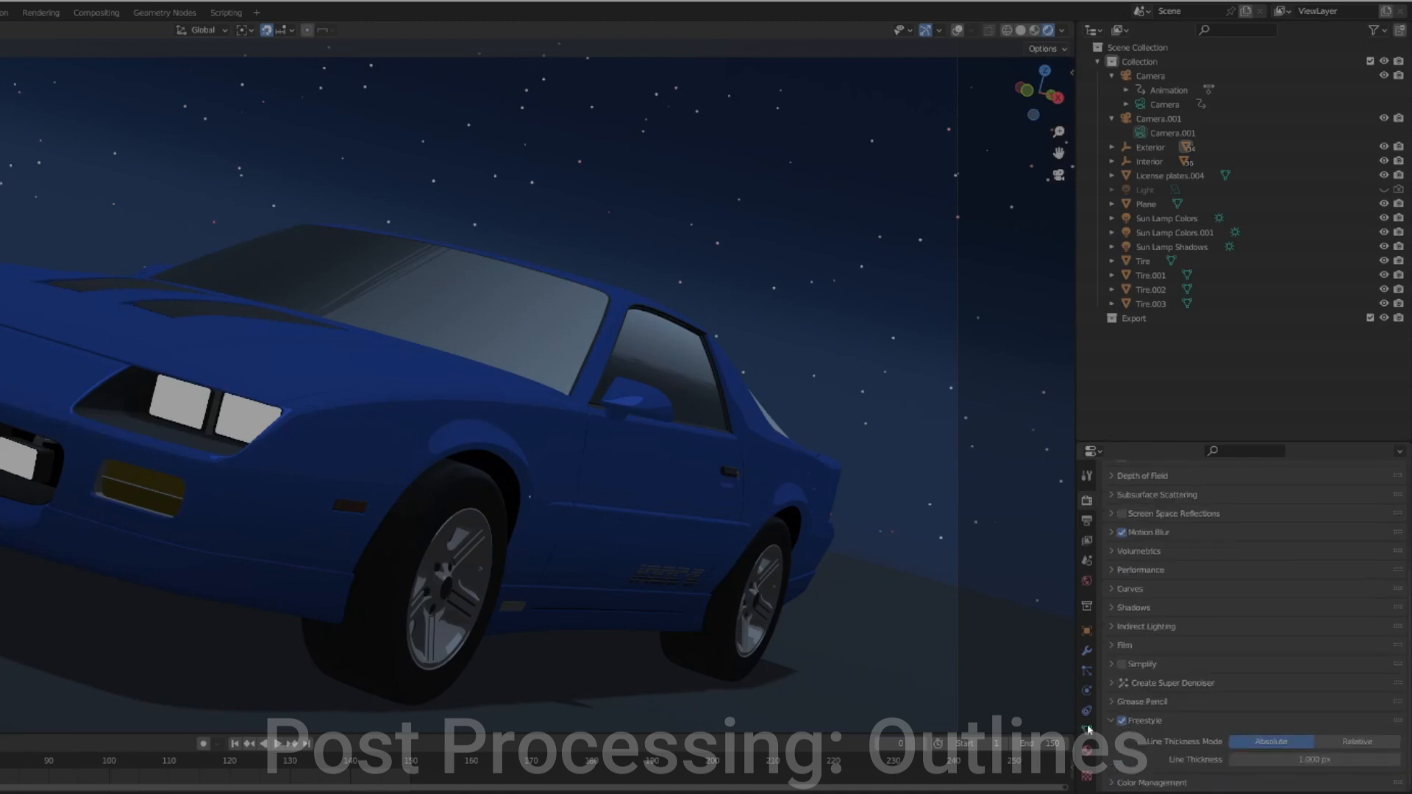
Show the viewport overlays and add a Grease Pencil Stroke object to the scene
key("z")
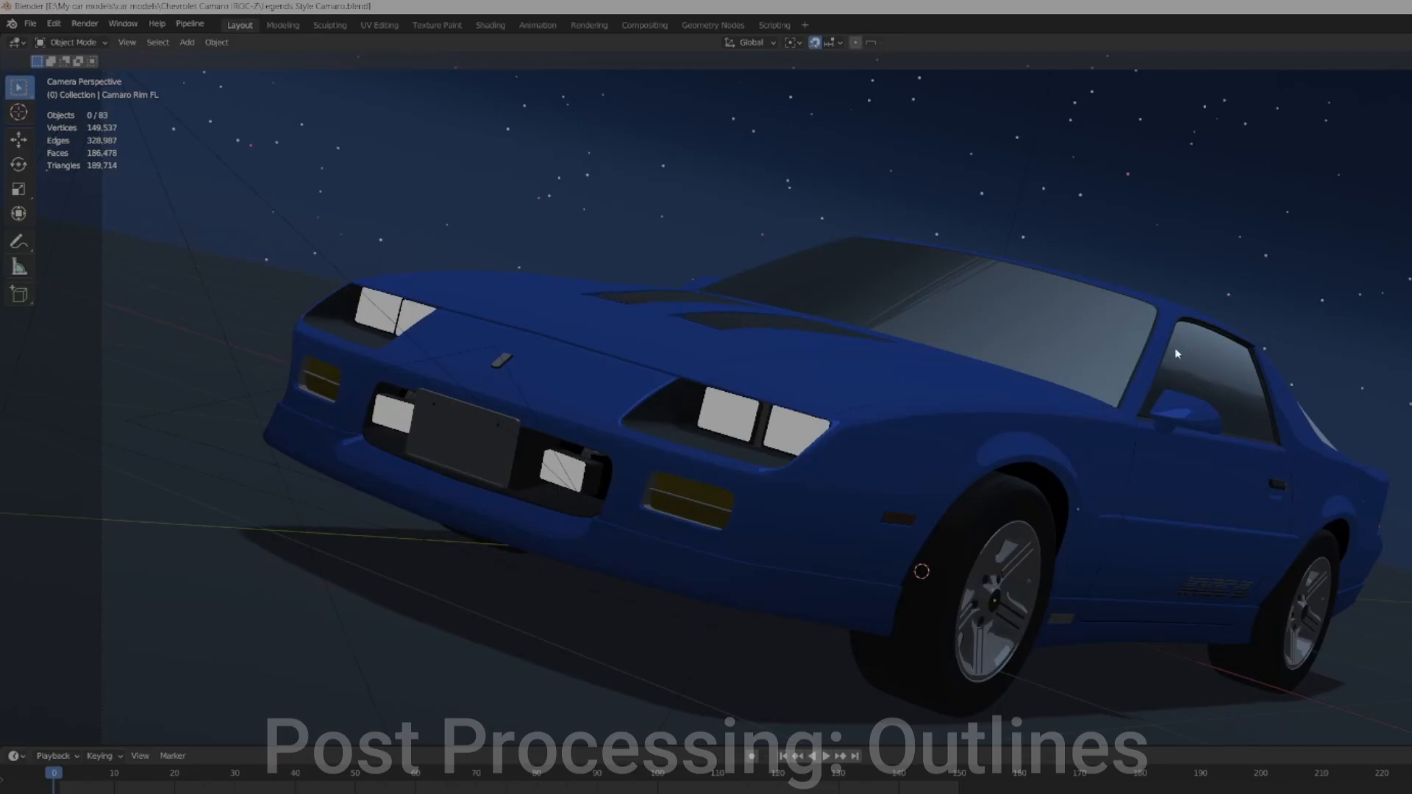
left_click(187, 42)
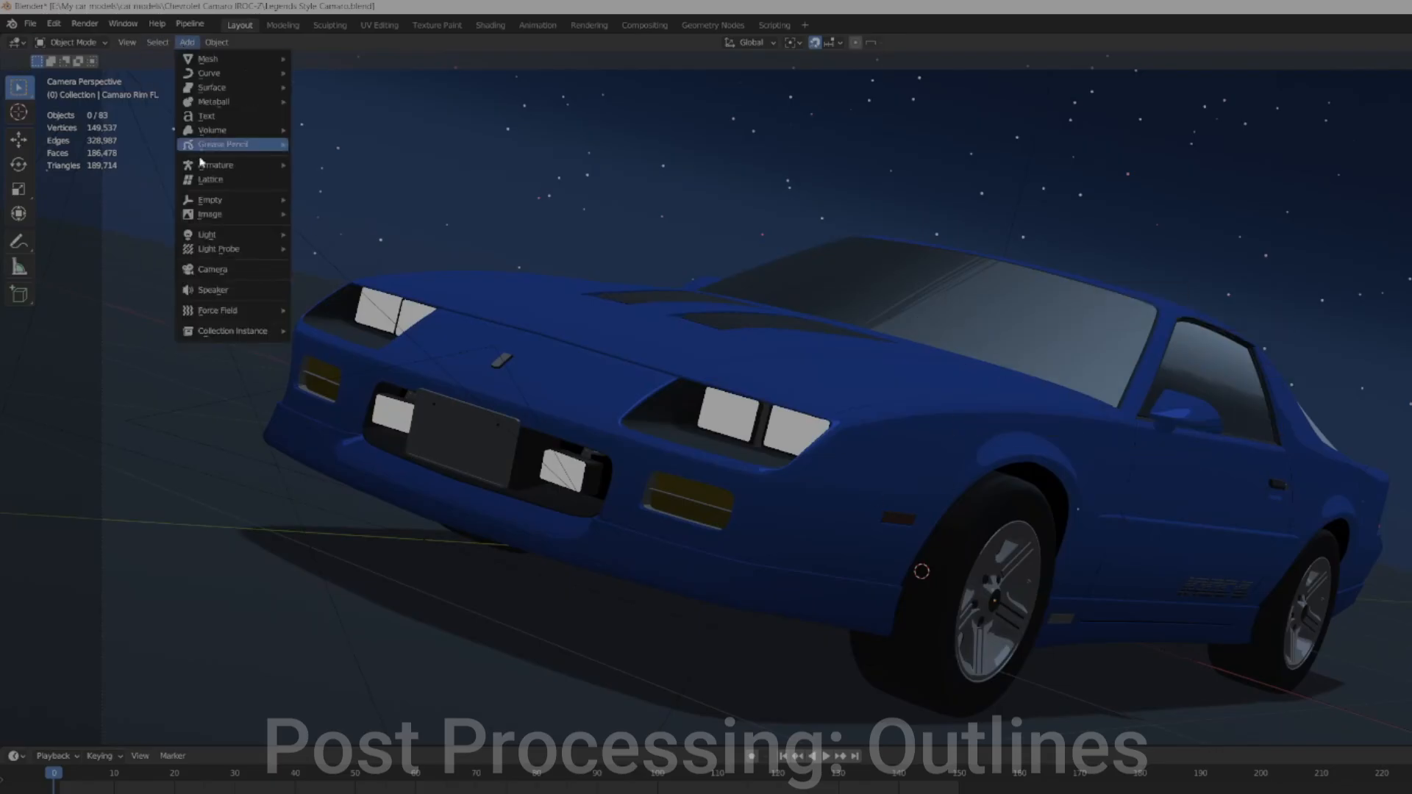
mouse_move(211, 165)
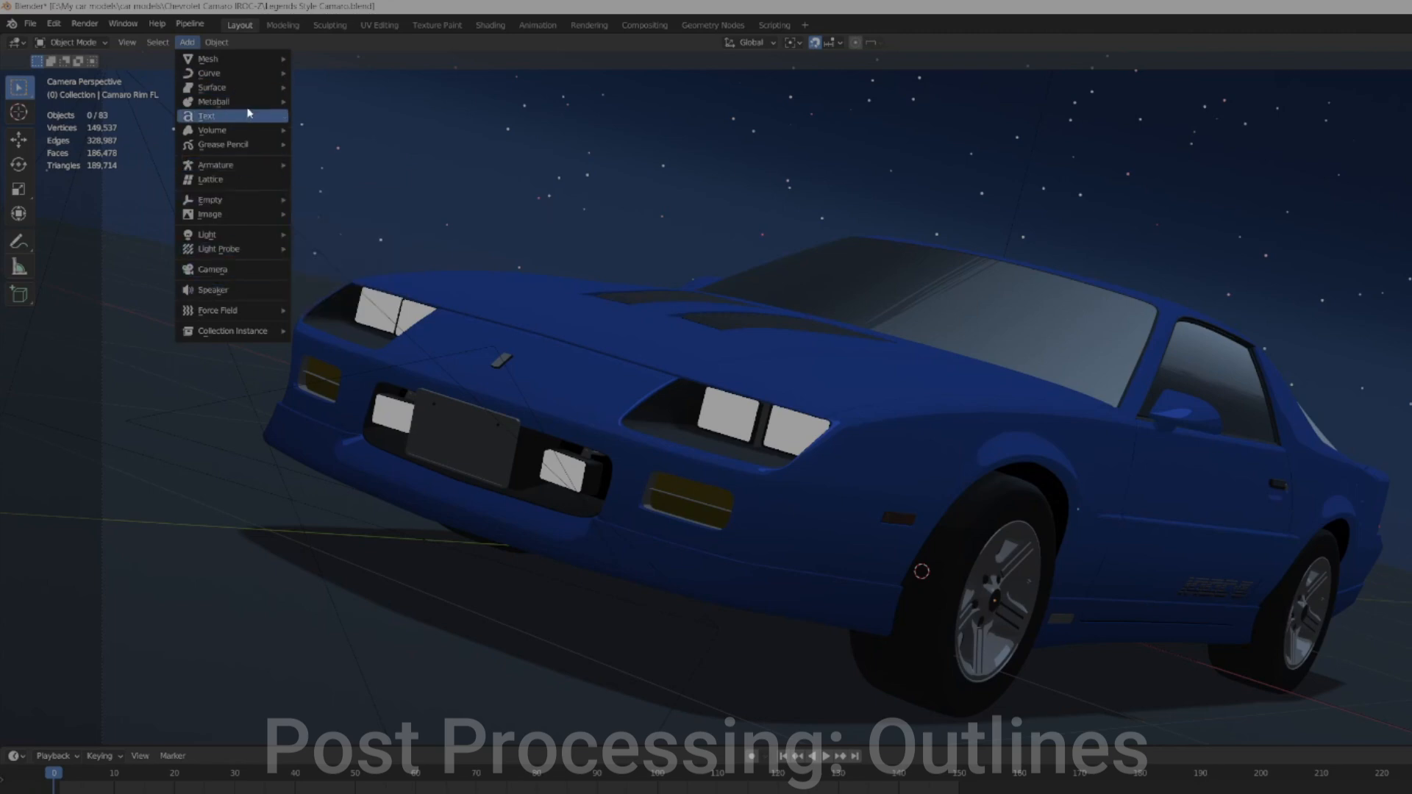
mouse_move(250, 93)
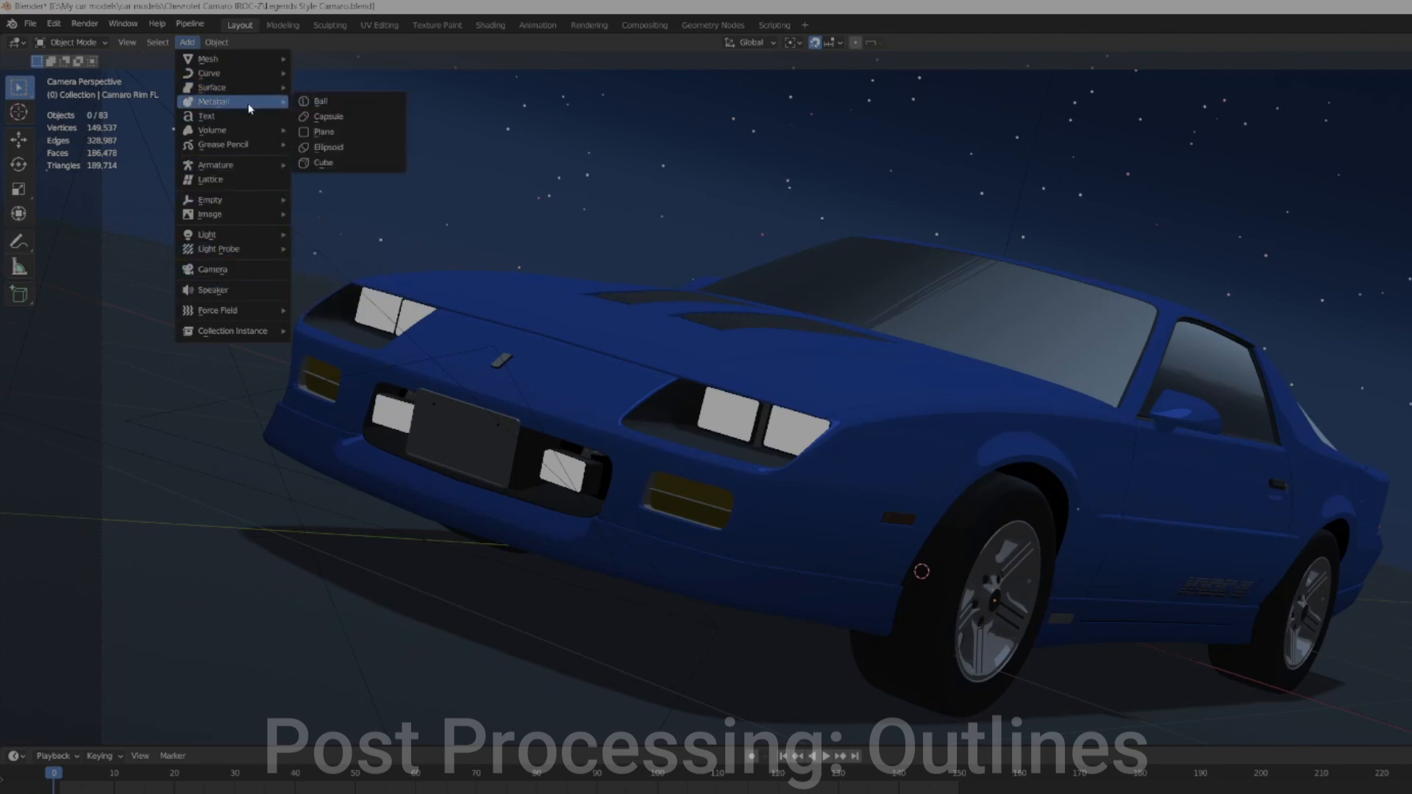
mouse_move(251, 149)
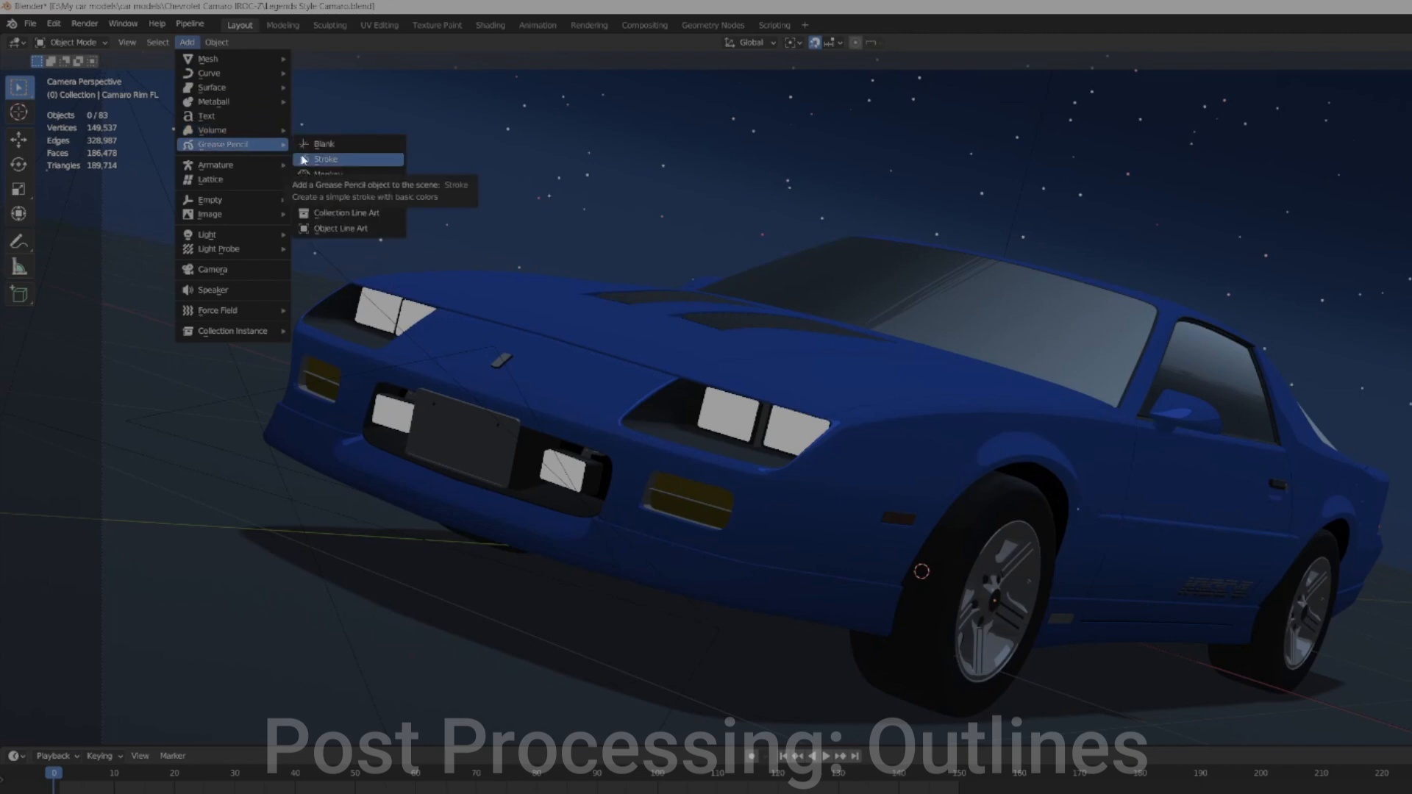
left_click(304, 158)
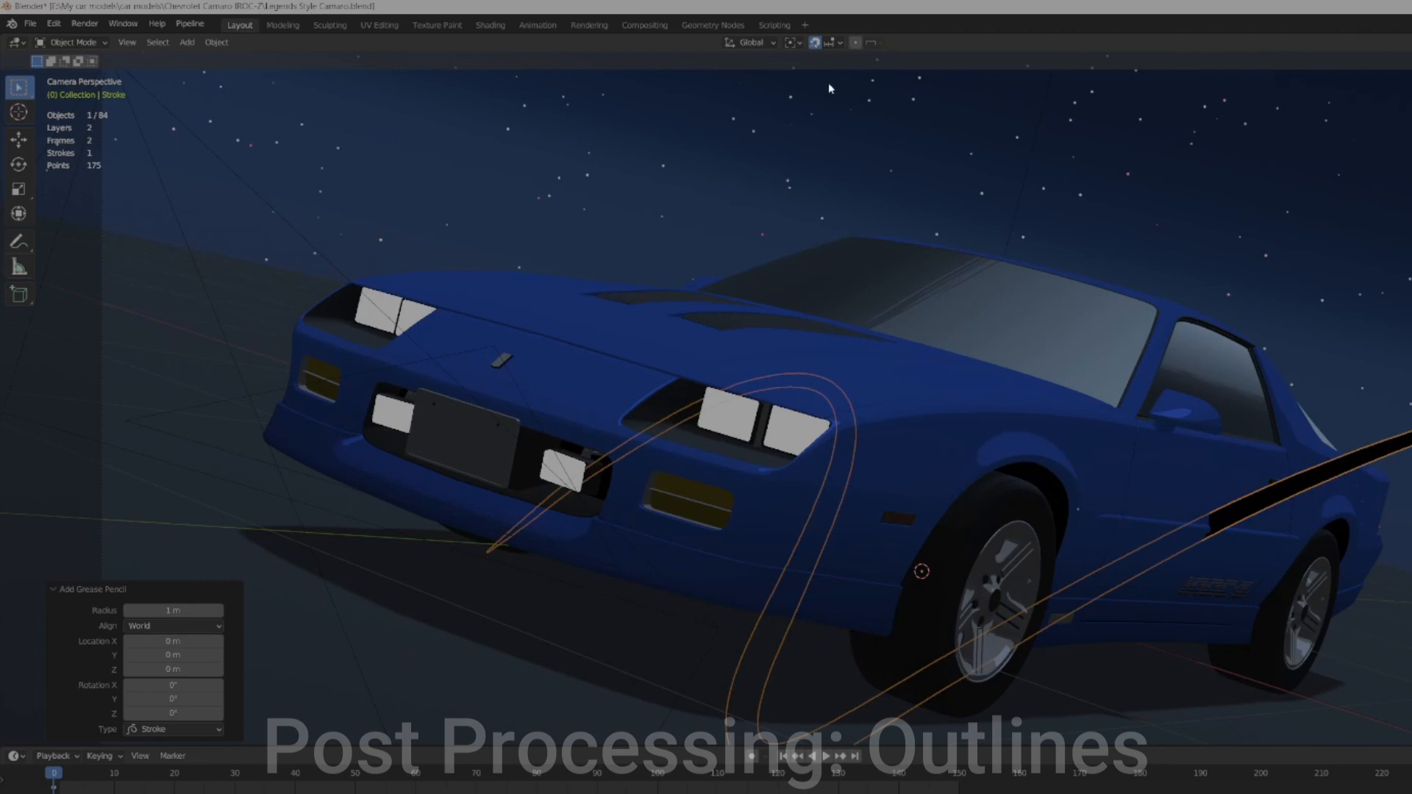
Move the Grease Pencil stroke 2 m down along the global Z axis, below the ground plane
scroll(830, 88, "down", 2)
key("g")
key("z")
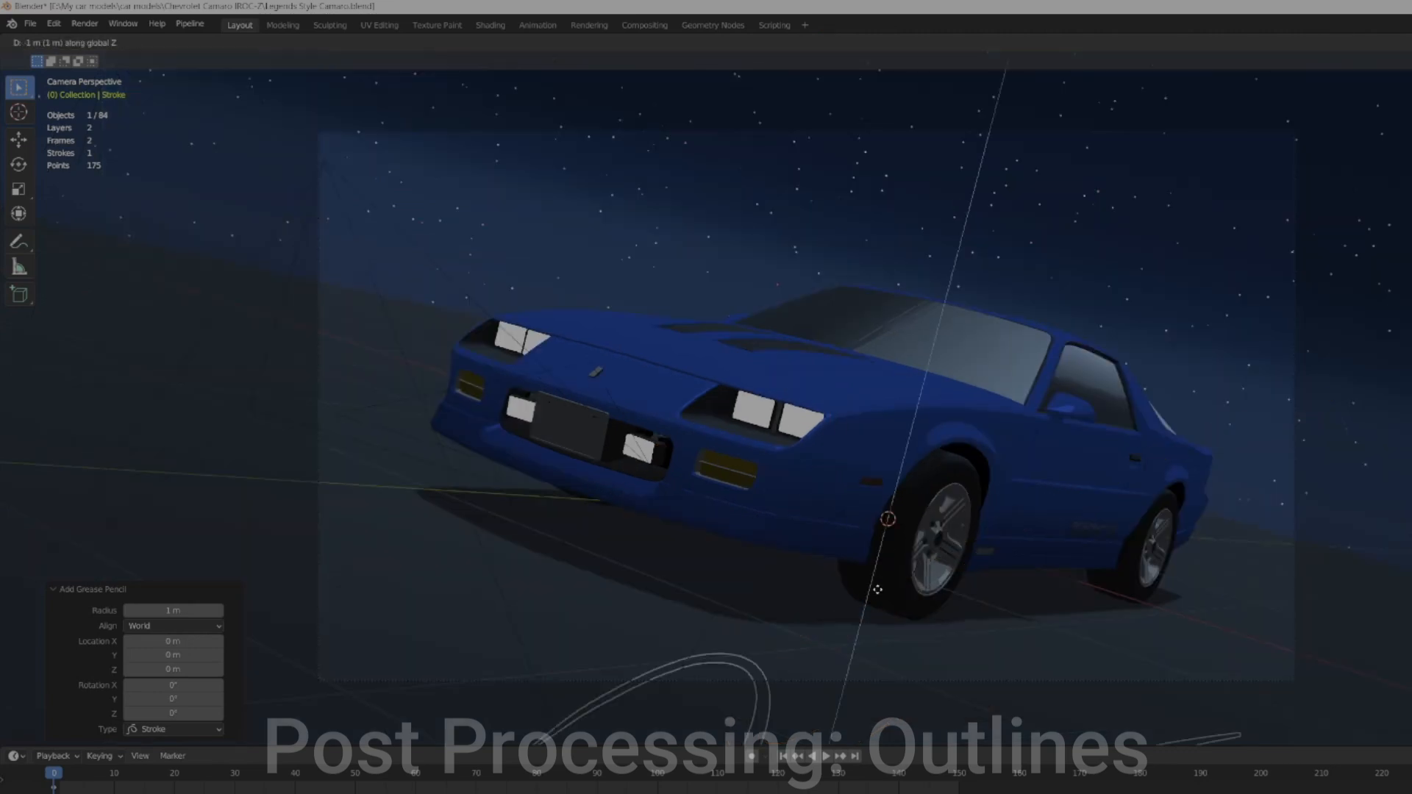
left_click(882, 689)
mouse_move(868, 478)
middle_mouse_down()
mouse_move(1006, 518)
mouse_move(1059, 360)
middle_mouse_up()
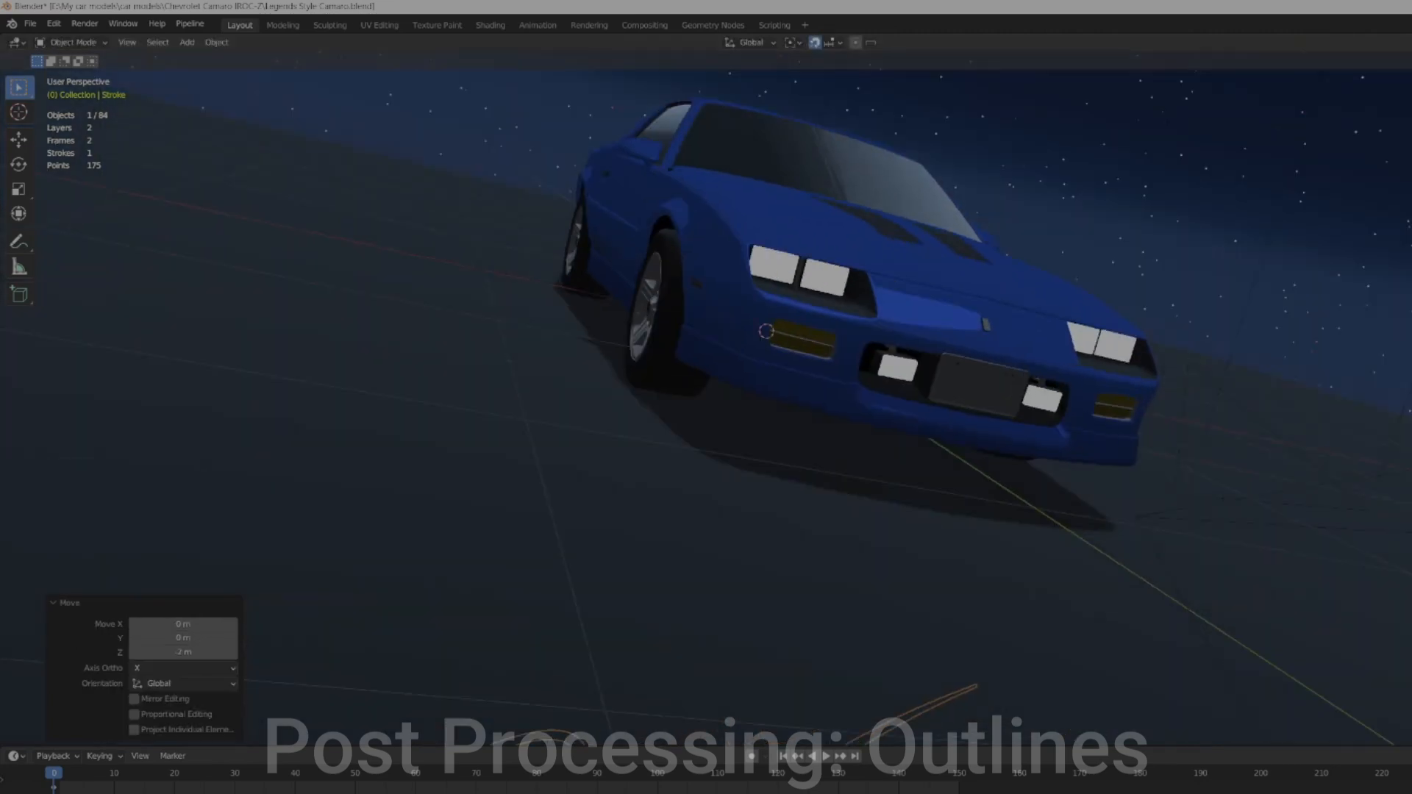
Add a Line Art modifier to the Grease Pencil stroke and set its source collection to Collection
left_click(1087, 731)
left_click(1088, 649)
left_click(1149, 499)
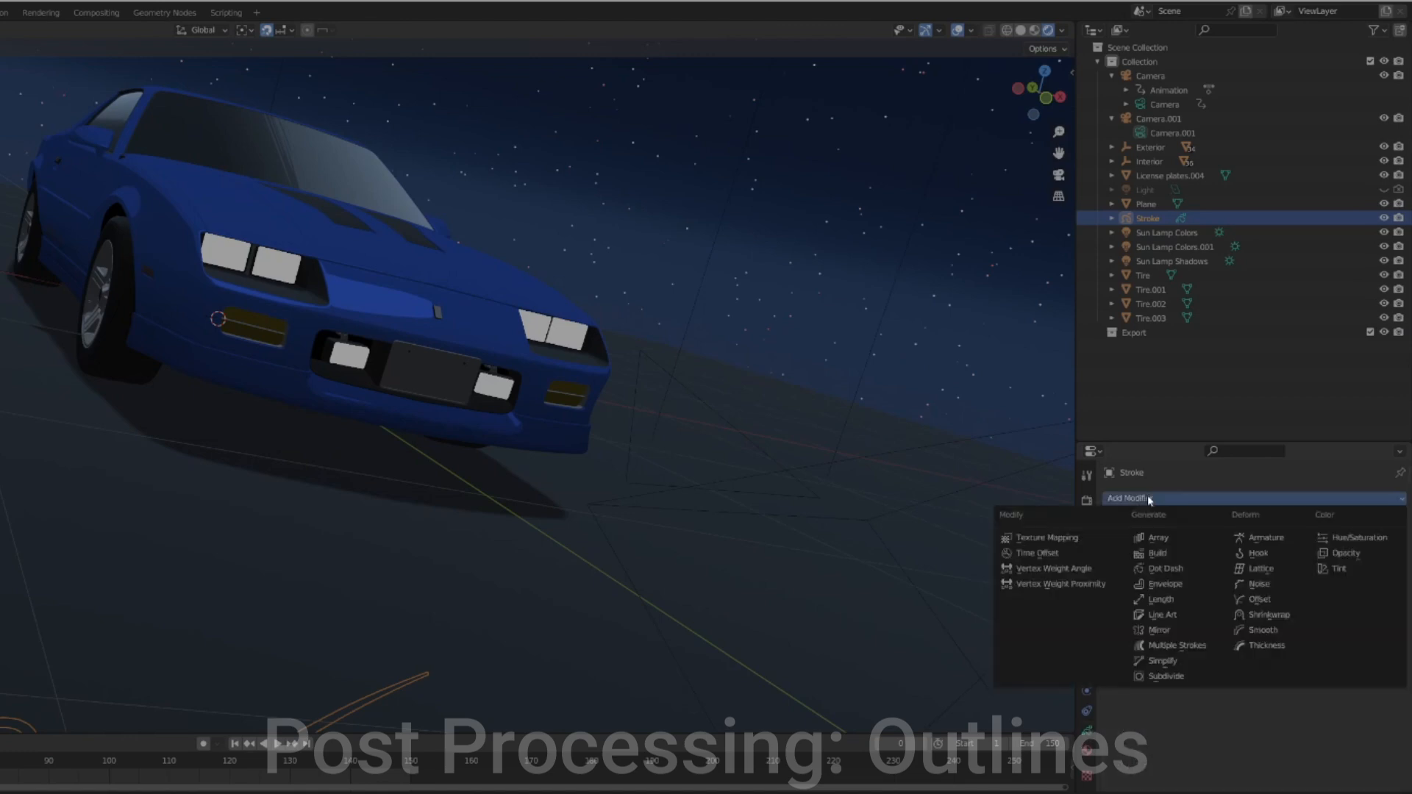
left_click(1164, 615)
middle_click_drag(671, 381, 879, 513)
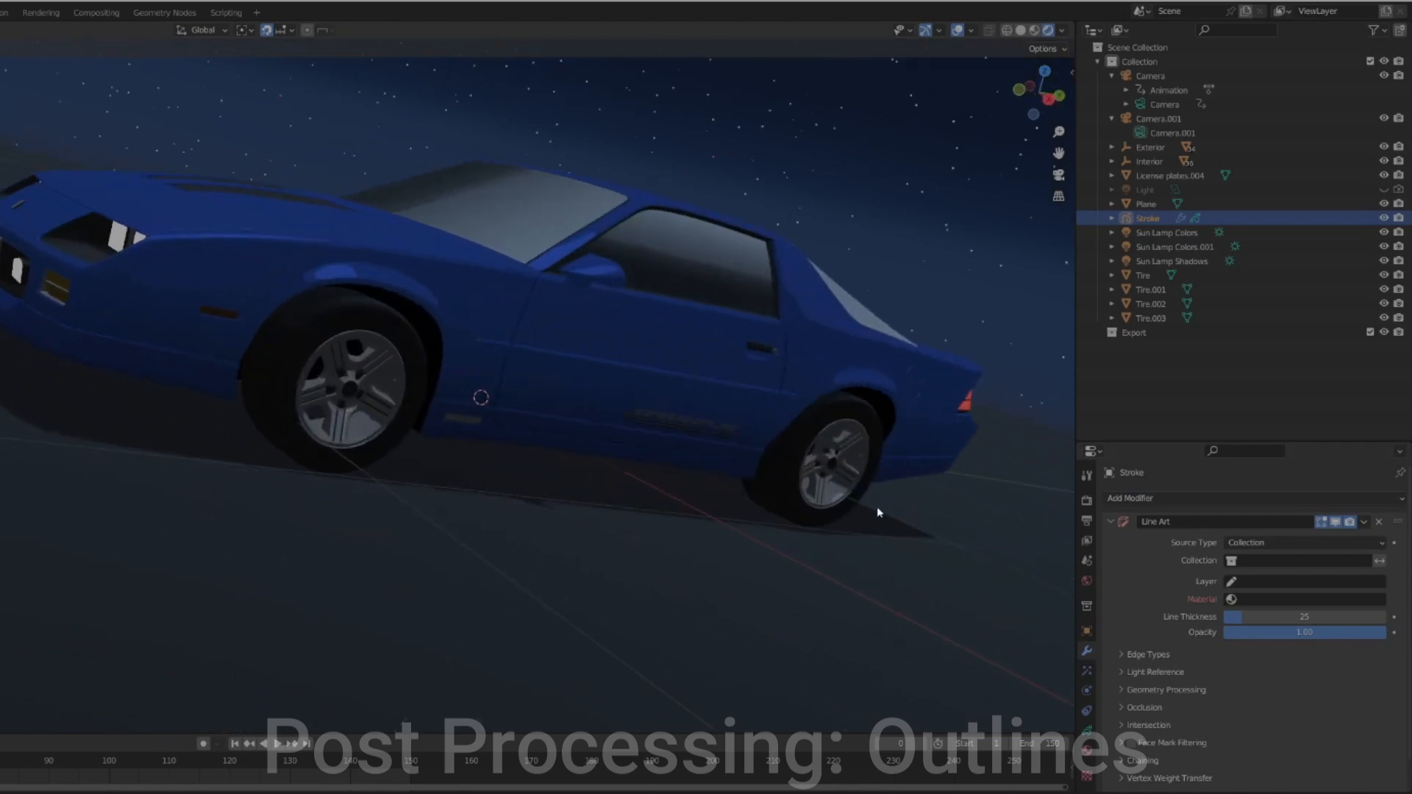
left_click(1239, 563)
left_click(1254, 583)
Return to the camera view and assign the Black material and the Lines layer to the Line Art modifier
middle_click_drag(566, 274, 632, 303)
scroll(612, 293, "up", 2)
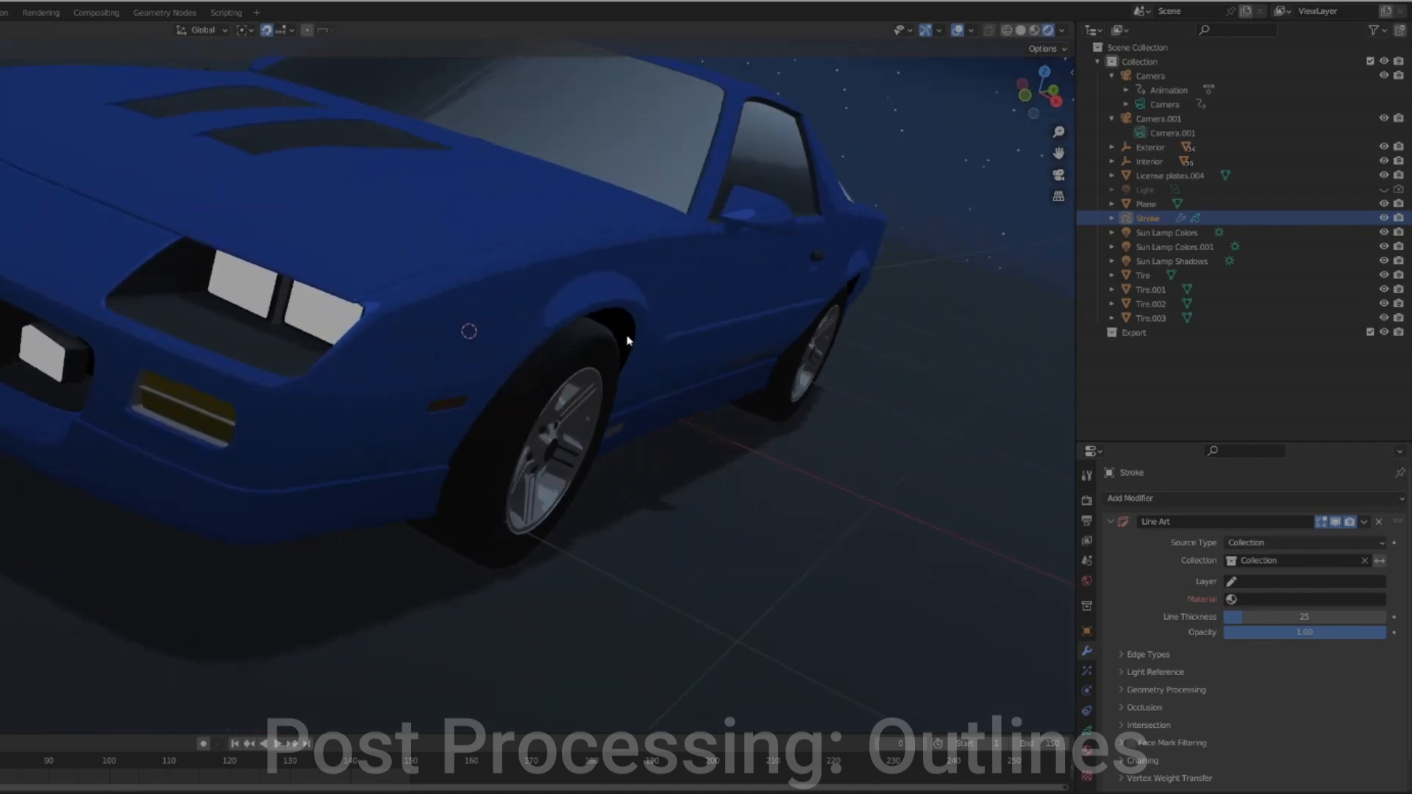
key("KP_0")
scroll(650, 400, "up", 2)
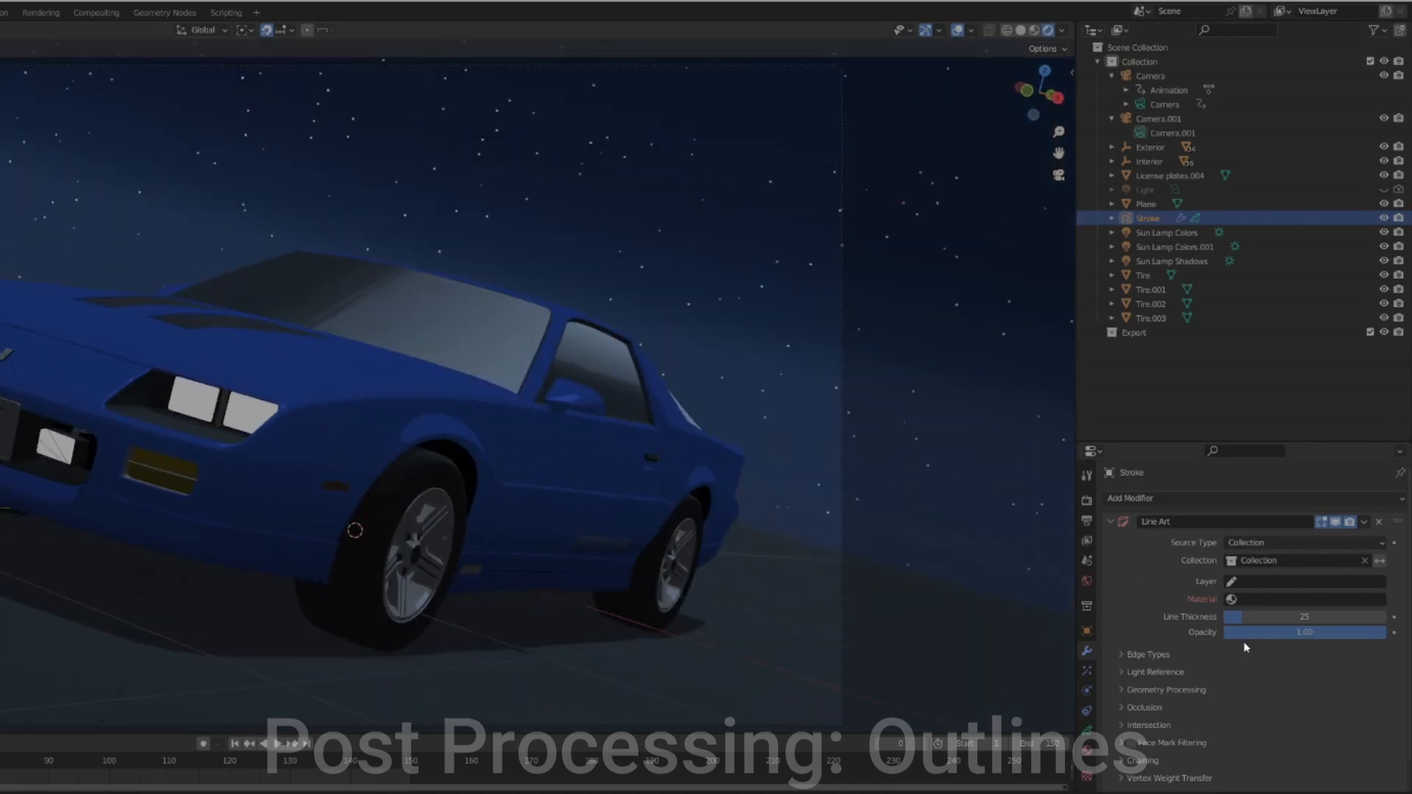
left_click(1250, 599)
left_click(1249, 621)
left_click(1250, 582)
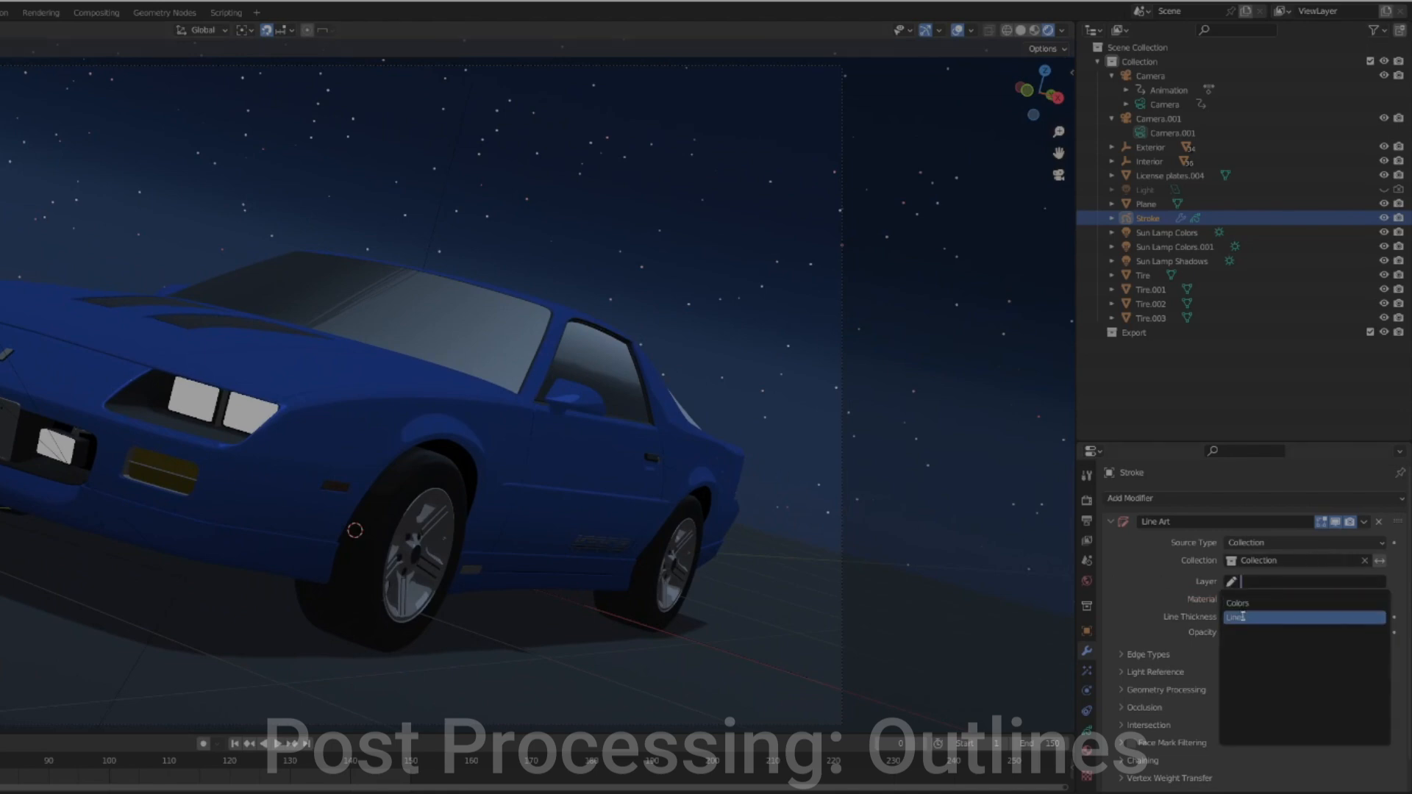
left_click(1243, 621)
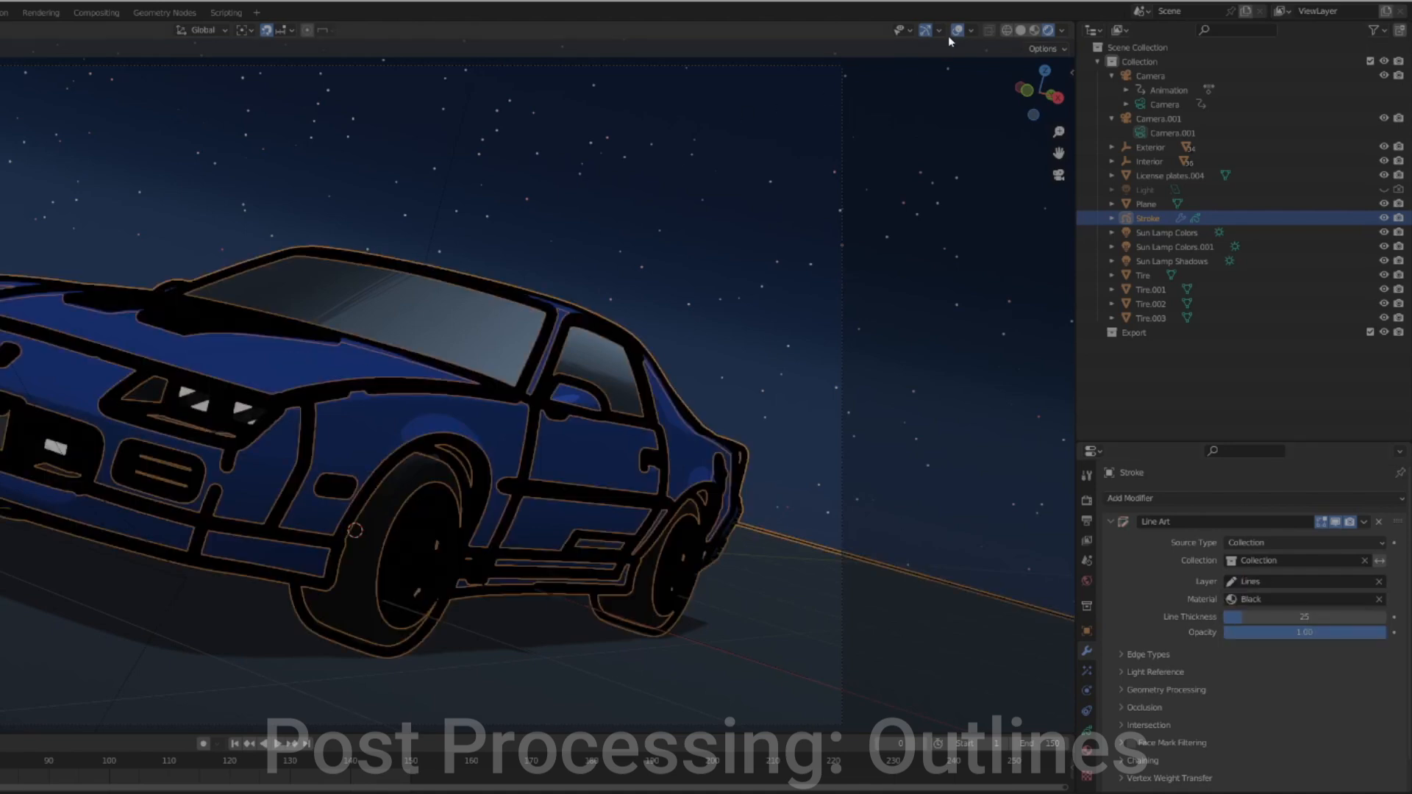
Set the Line Art modifier's Line Thickness to 2, checking the outlines with the viewport overlays hidden
key("shift+alt+z")
left_click(1346, 618)
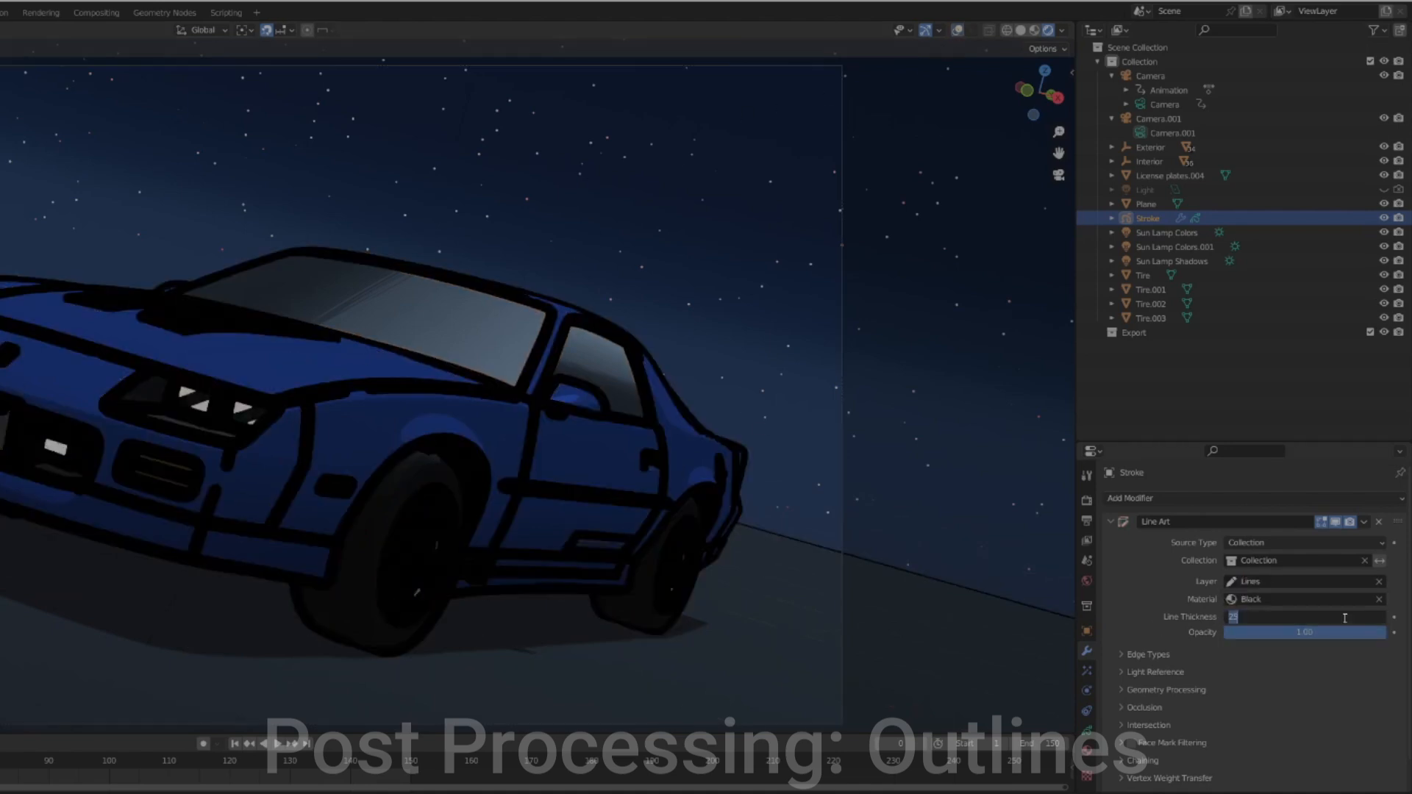
type("3")
key("Return")
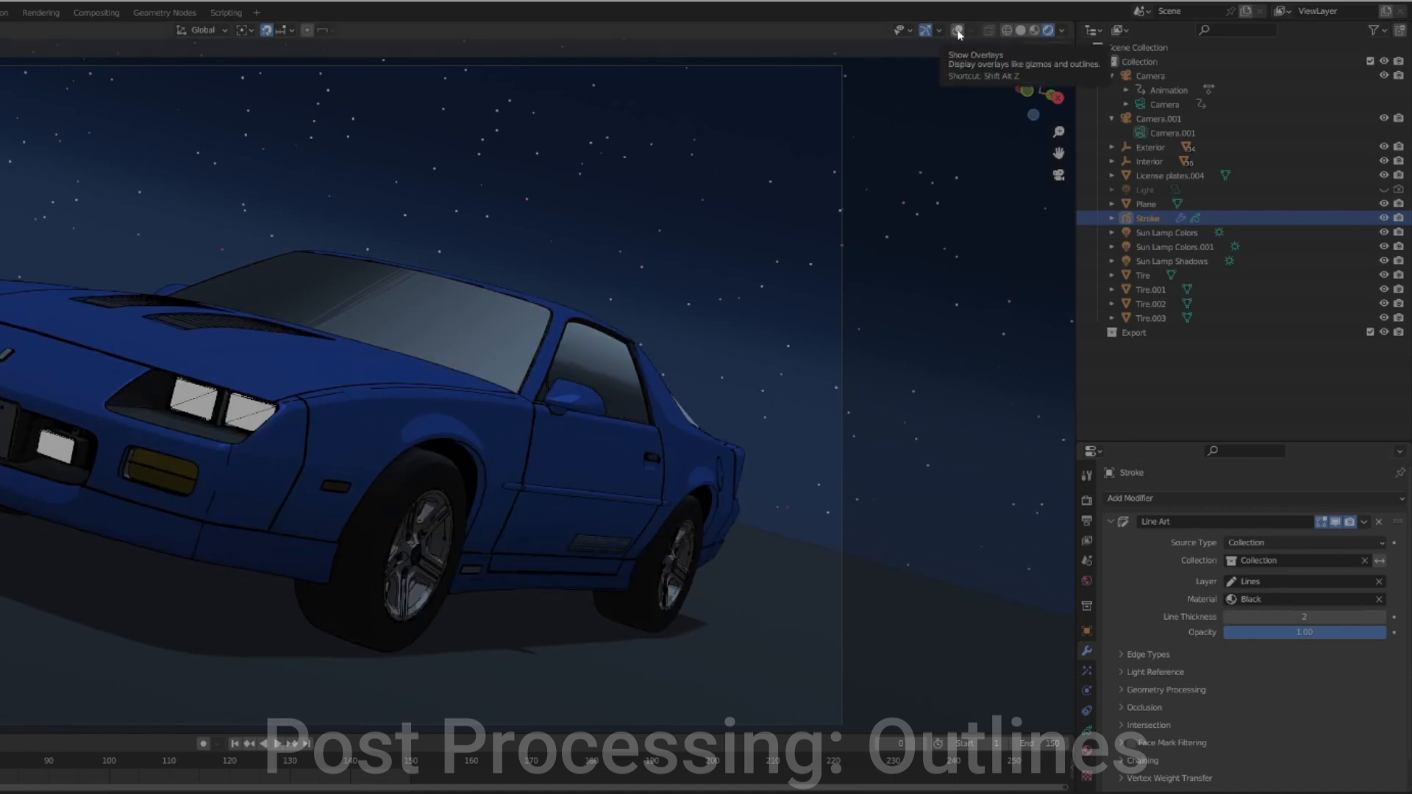
key("shift+alt+z")
Select Camera.001 and move it sideways so the frame shows more of the car's side
left_click(829, 303)
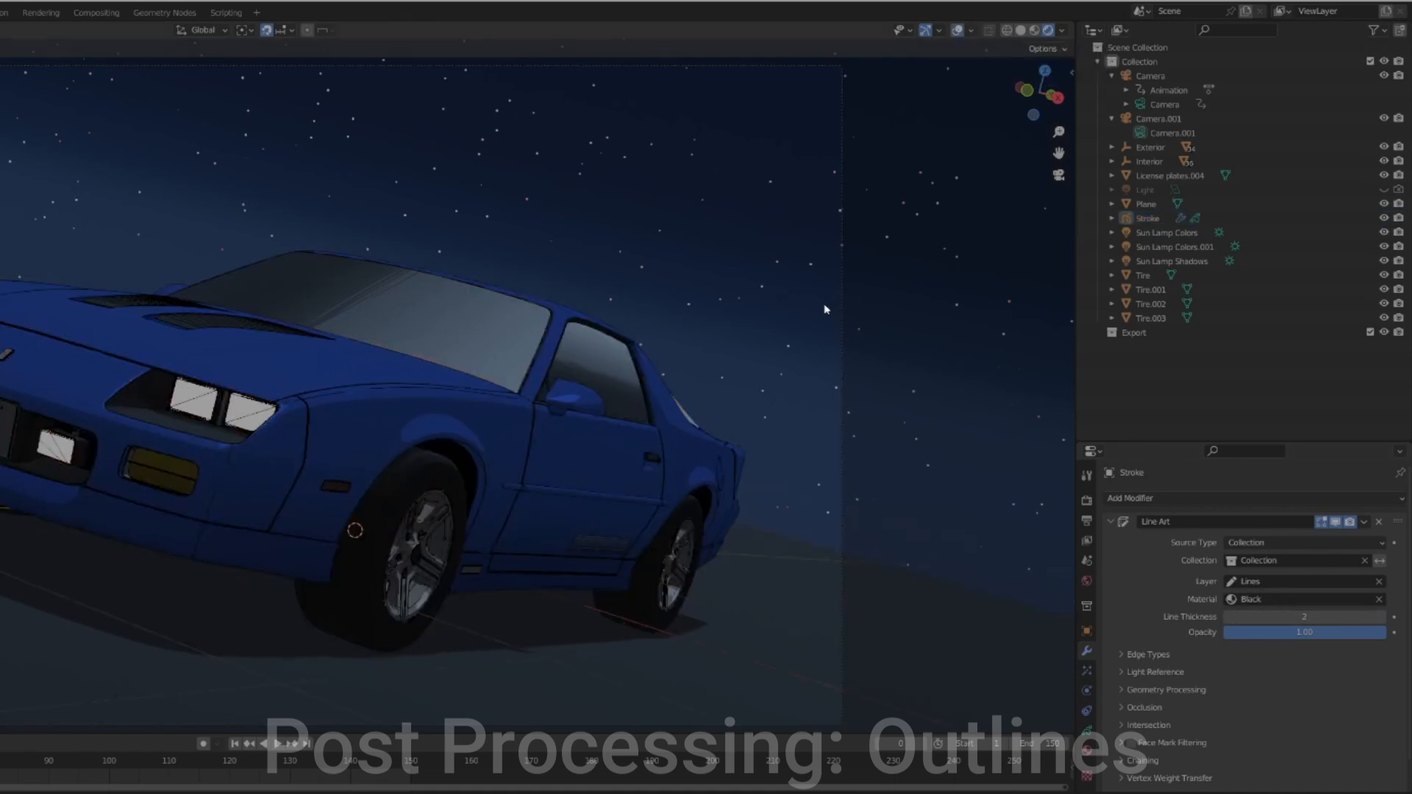
left_click(844, 318)
key("F3")
key("Return")
key("d")
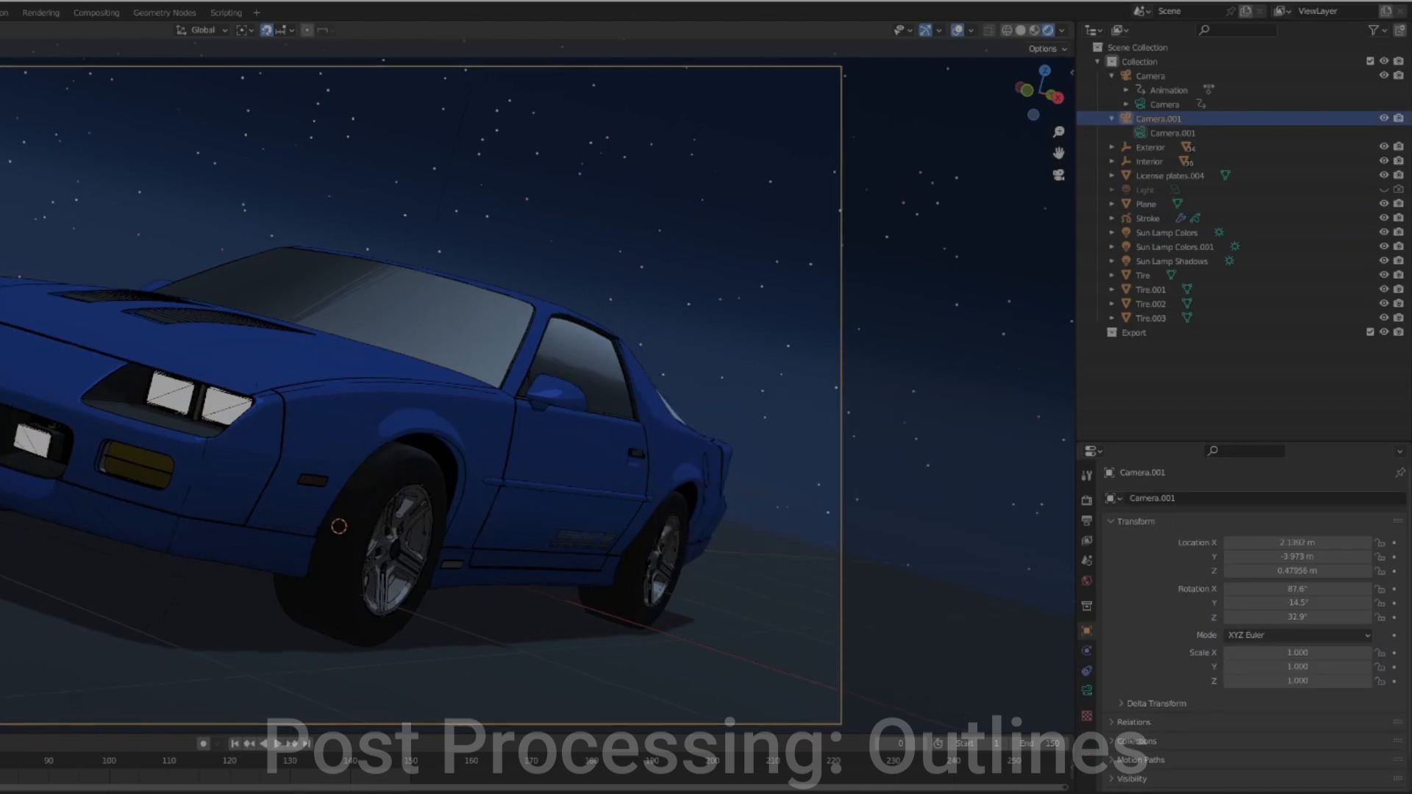
key("d")
key("a")
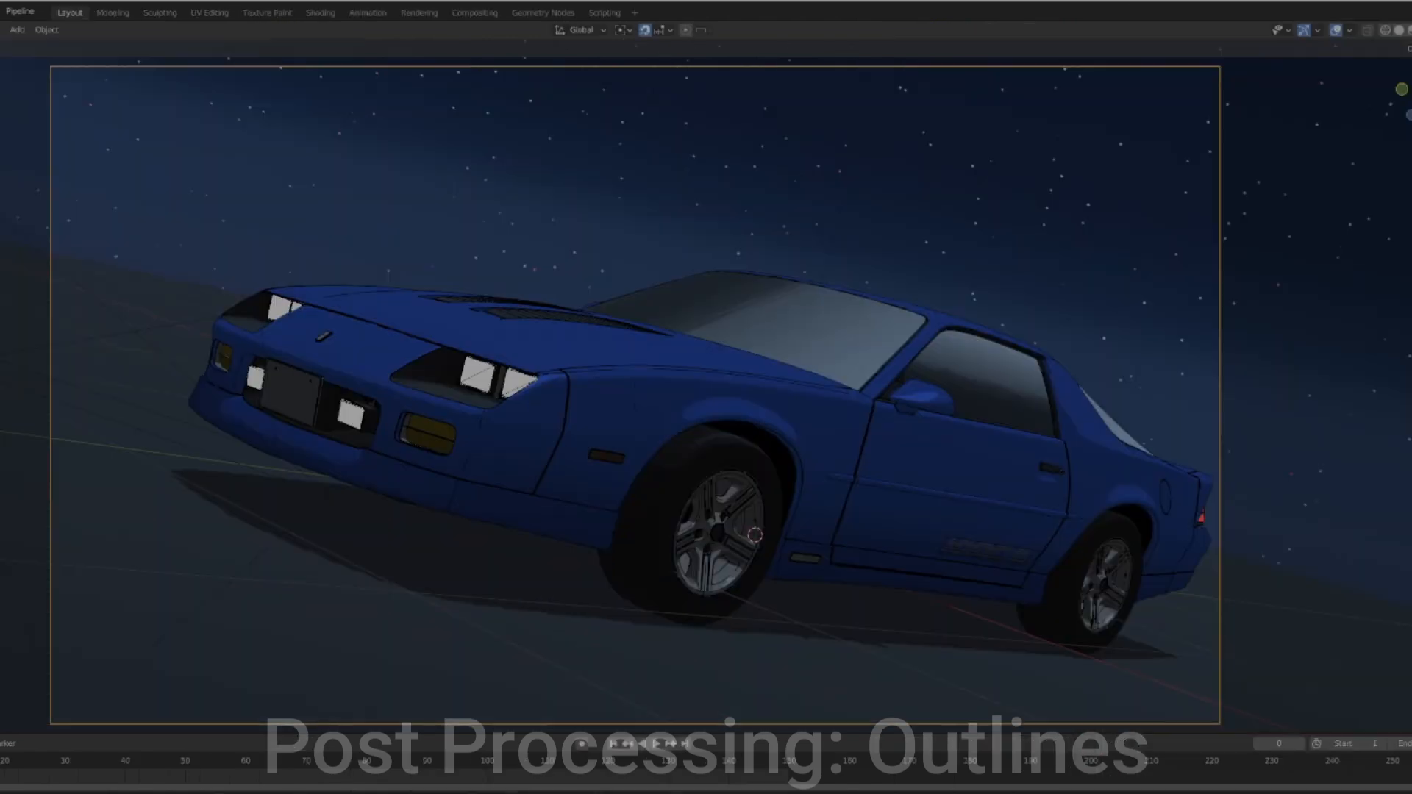
left_click(786, 490)
View the outlined car from above, and raise Camera.001 to a higher viewpoint in the camera view
middle_click_drag(740, 498, 881, 504)
scroll(813, 492, "up", 6)
scroll(799, 485, "down", 4)
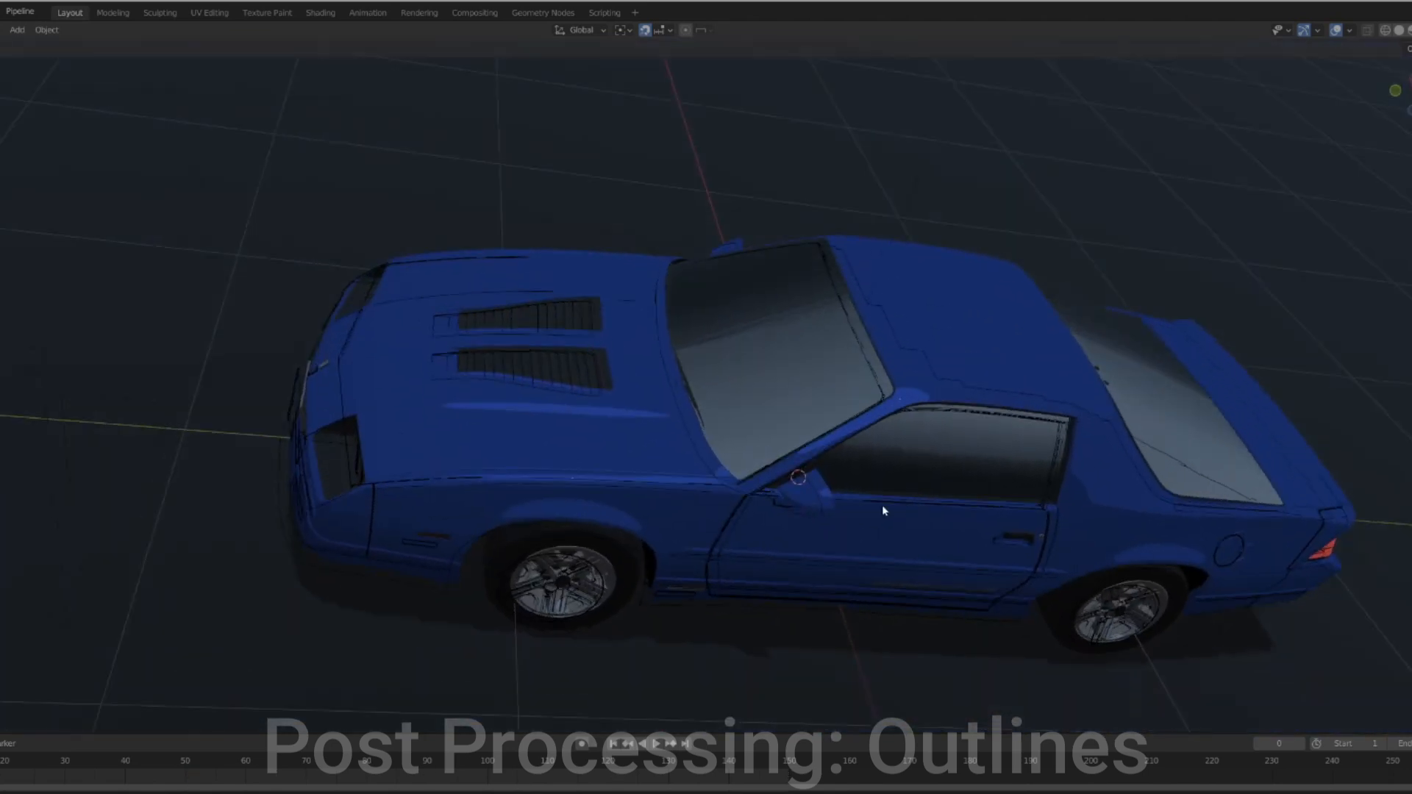
key("KP_0")
left_click(1217, 306)
key("F3")
key("Return")
key("e")
key("e")
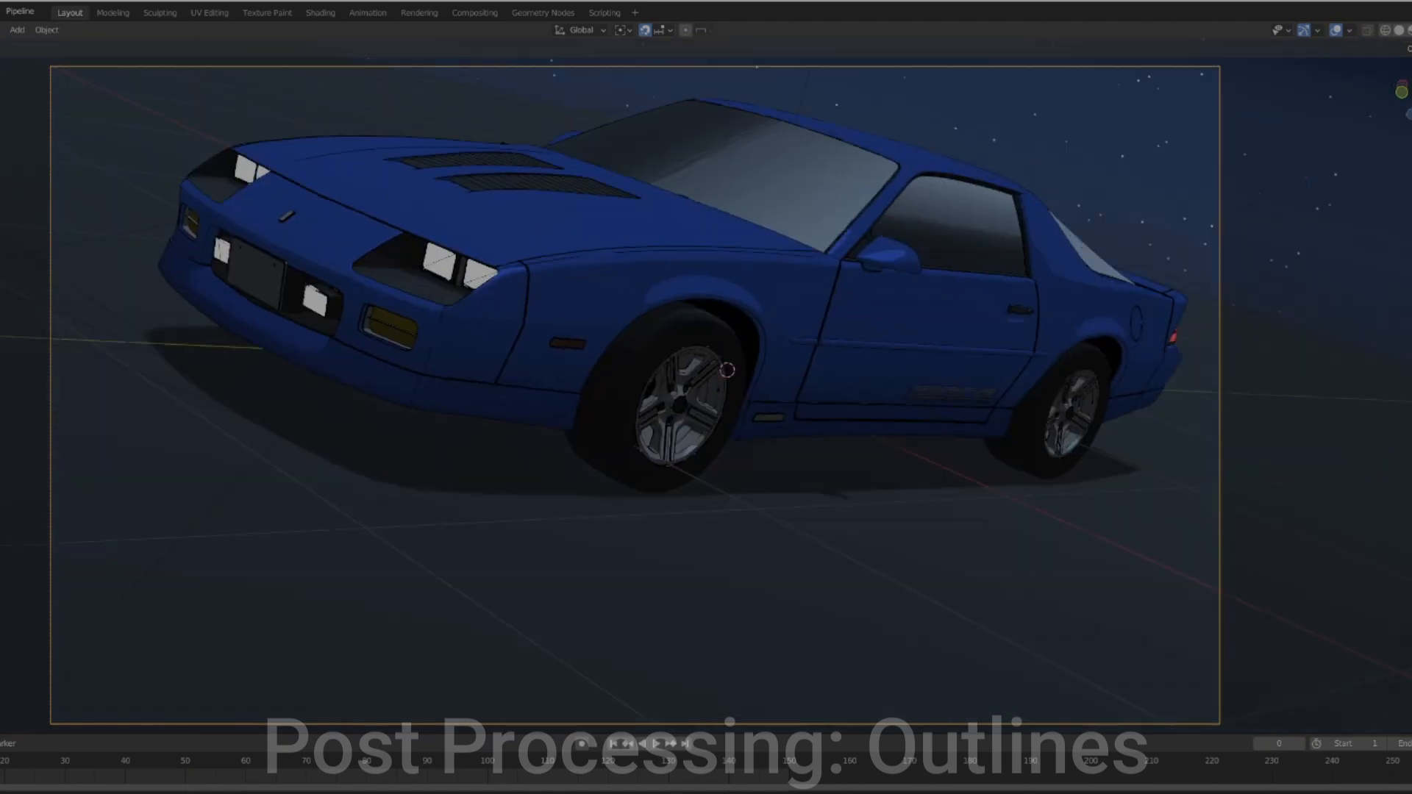
Select the car body and switch the viewport to Solid shading to view it from the rear side
left_click(1065, 336)
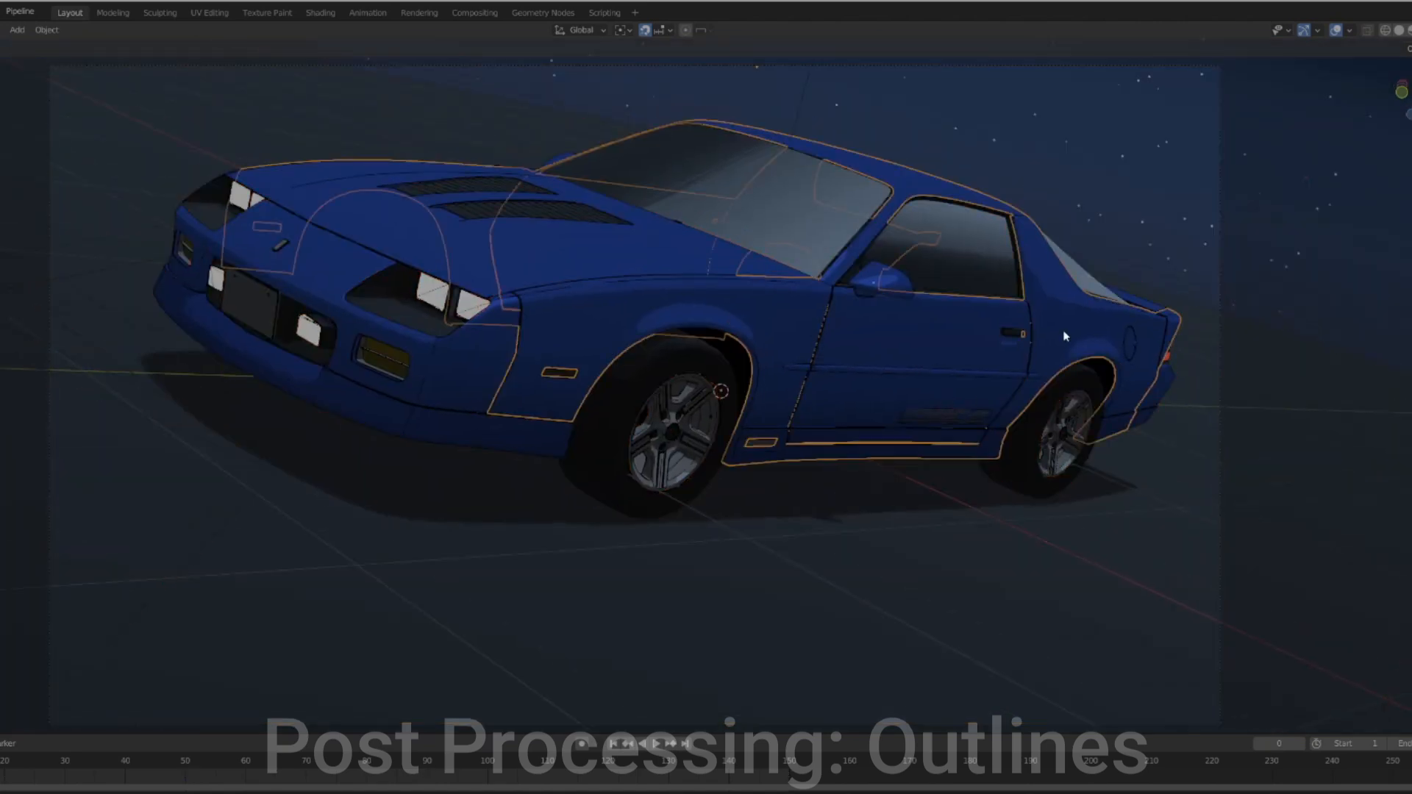
key("z")
left_click(797, 331)
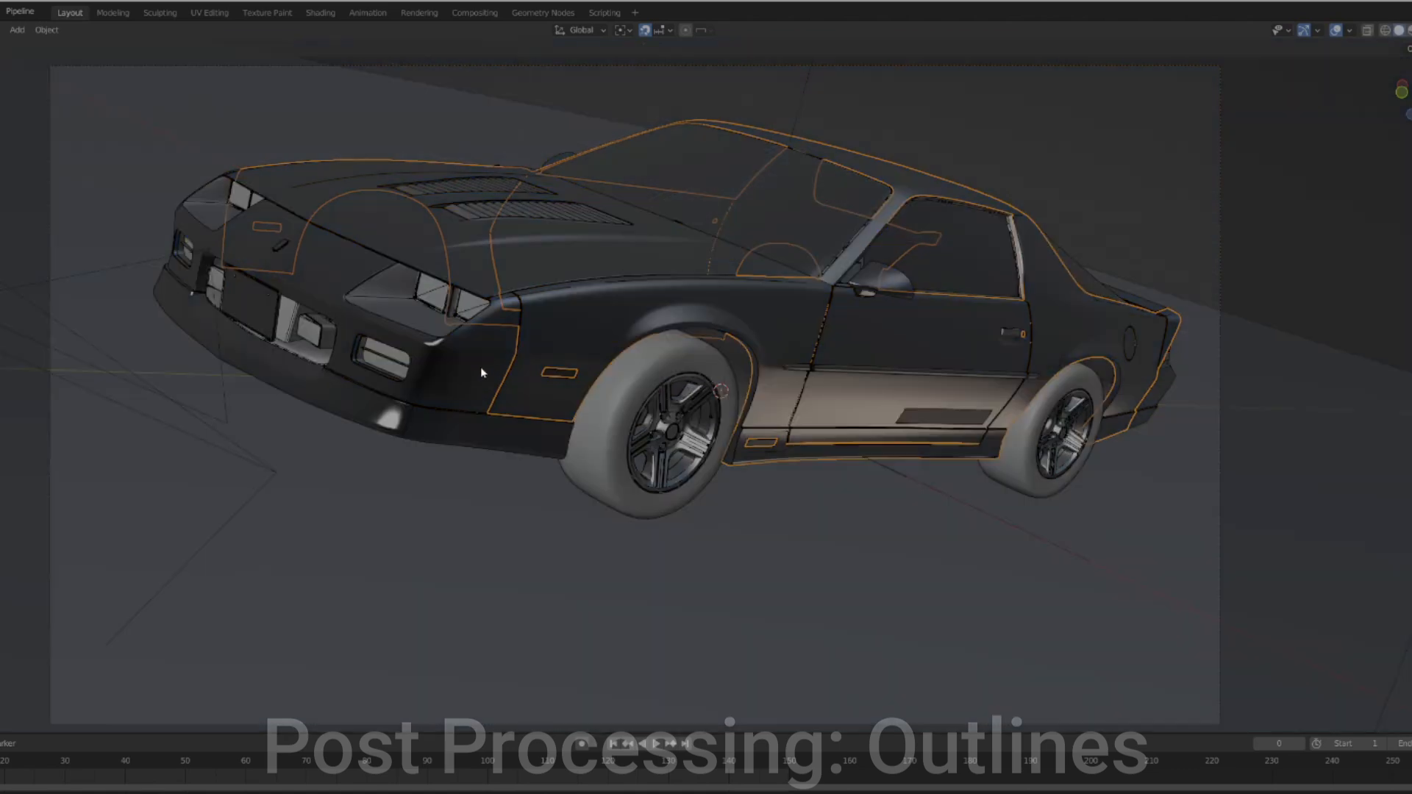
middle_click_drag(557, 262, 809, 353)
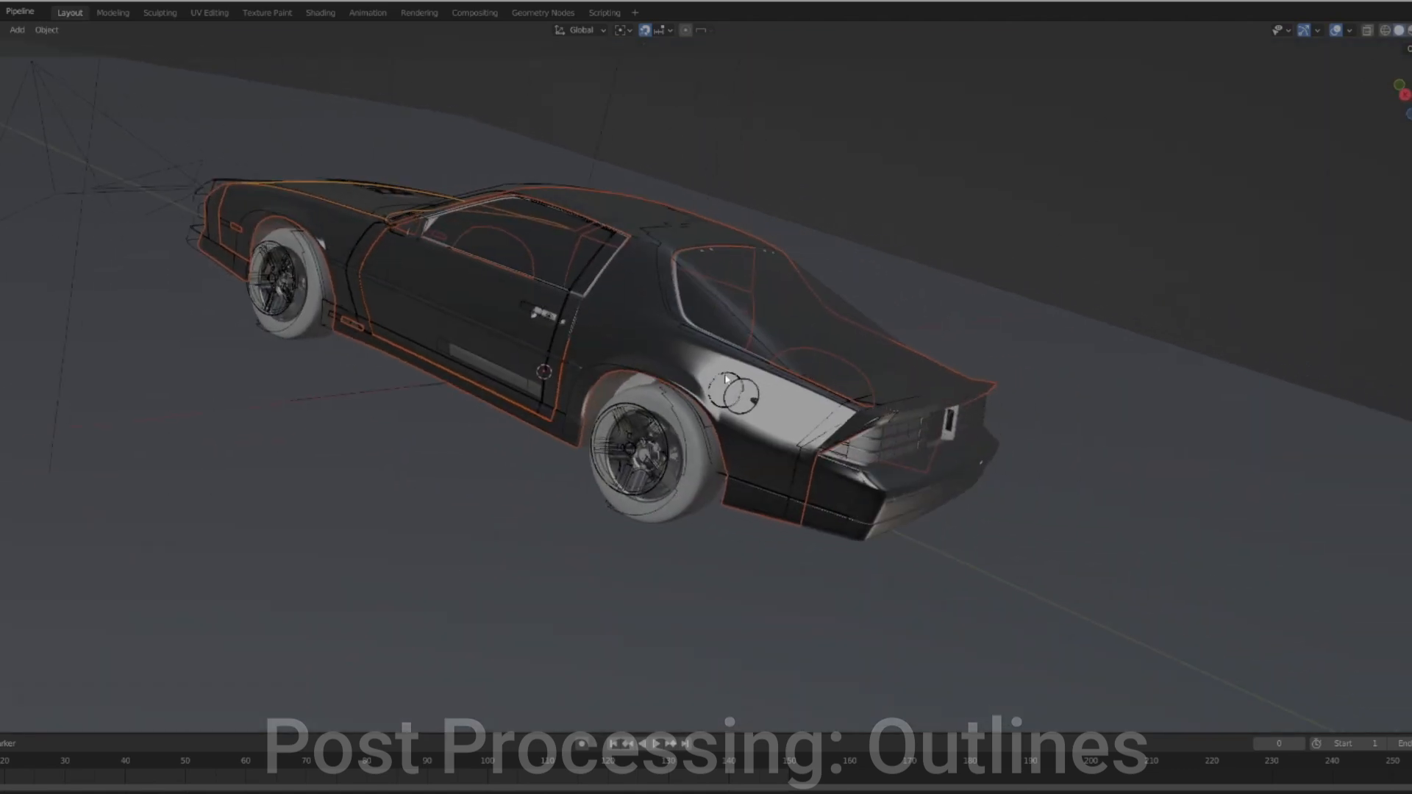
Try moving the selected car body 1 m up along Z and undo the move
type("gz1")
key("Return")
middle_click_drag(721, 264, 181, 419)
key("ctrl+z")
Examine the selected body panels' mesh in Edit Mode and return to Object Mode
key("Tab")
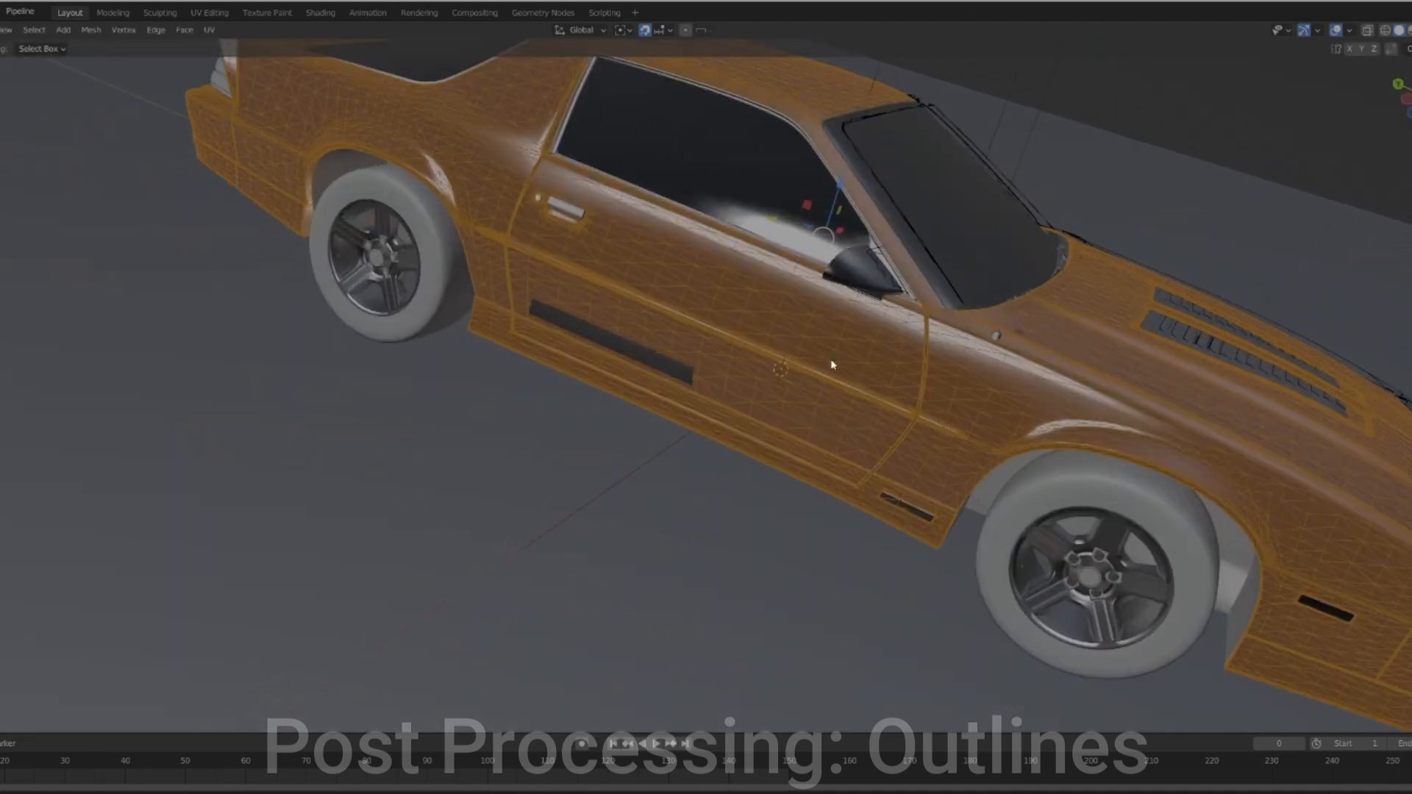
key("Tab")
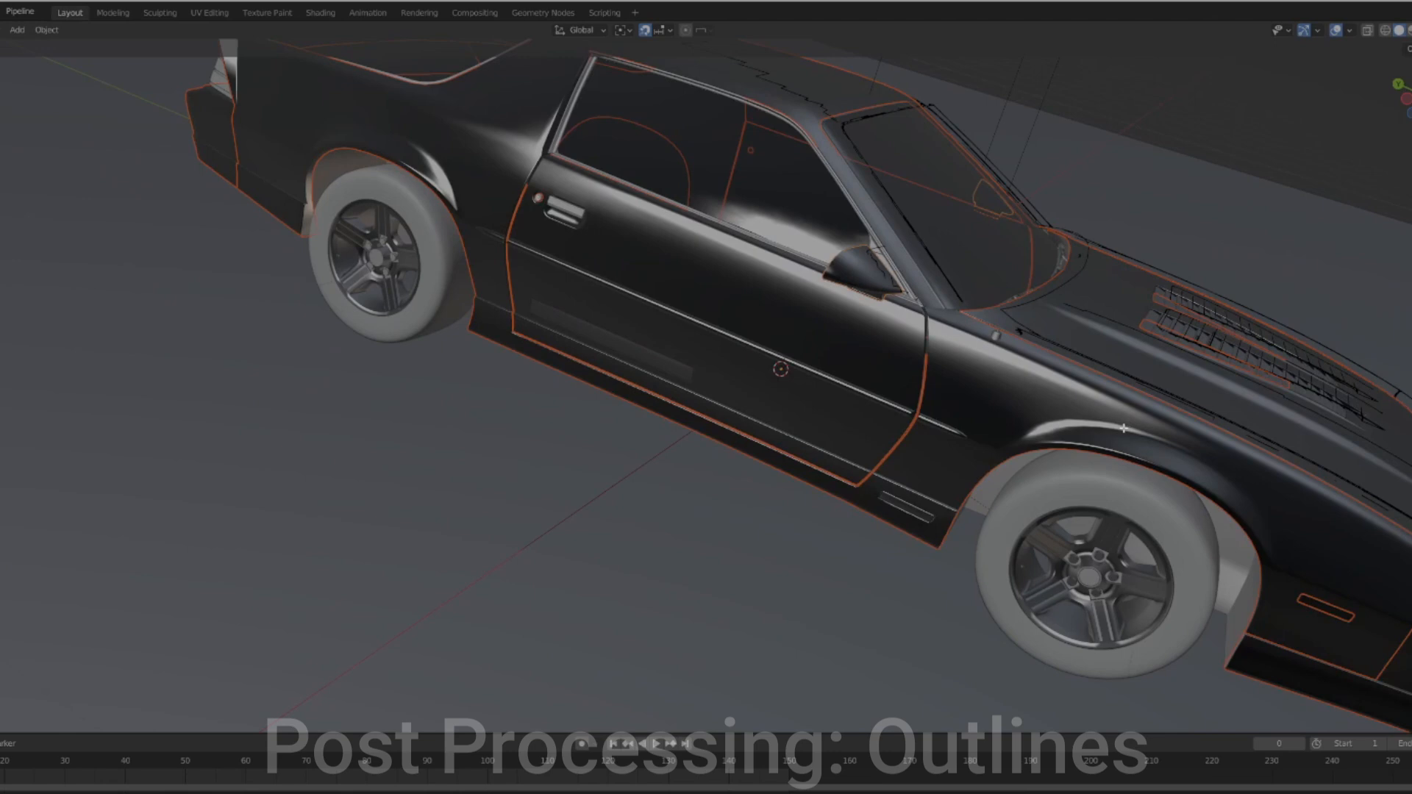
Merge the car body's vertices by distance and return to Object Mode
key("m")
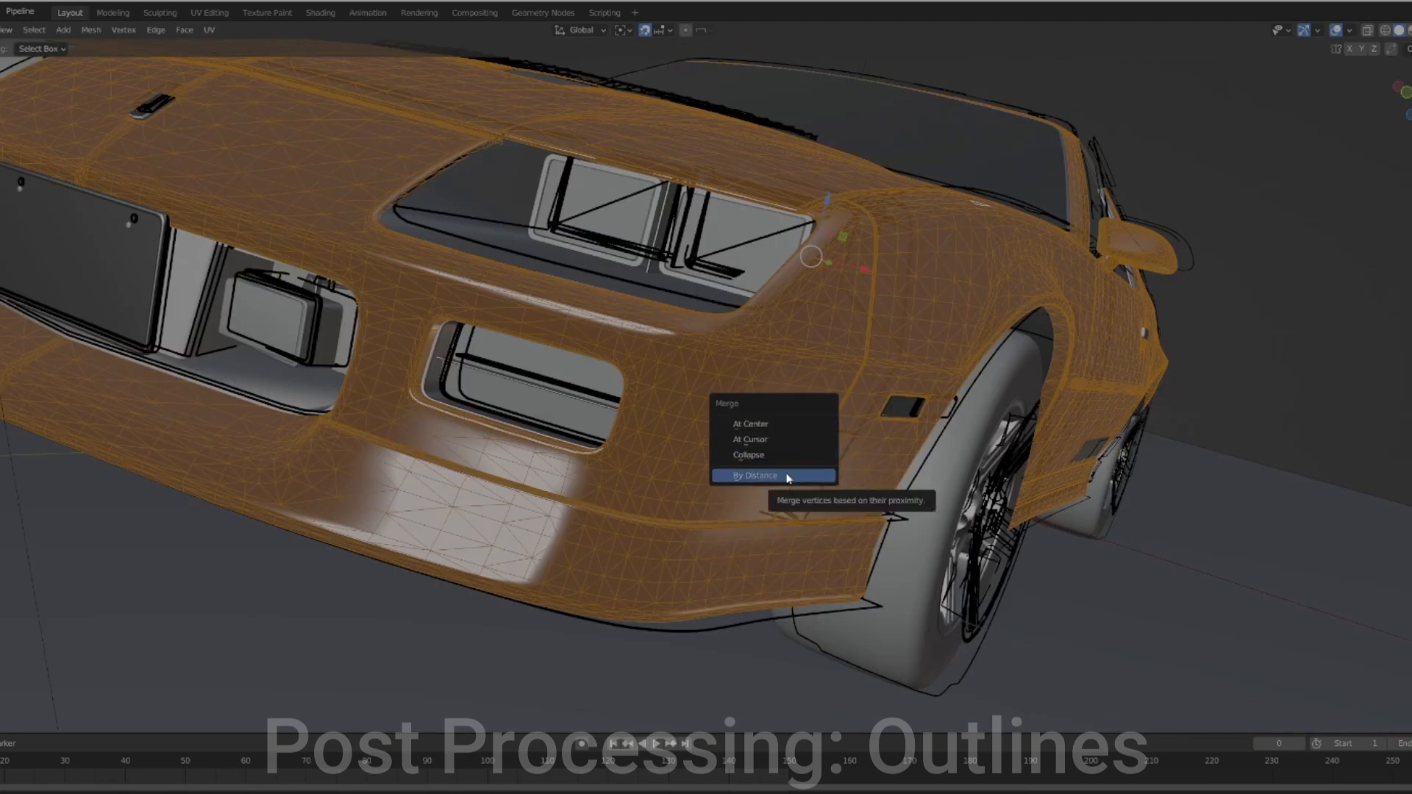
left_click(787, 478)
key("Tab")
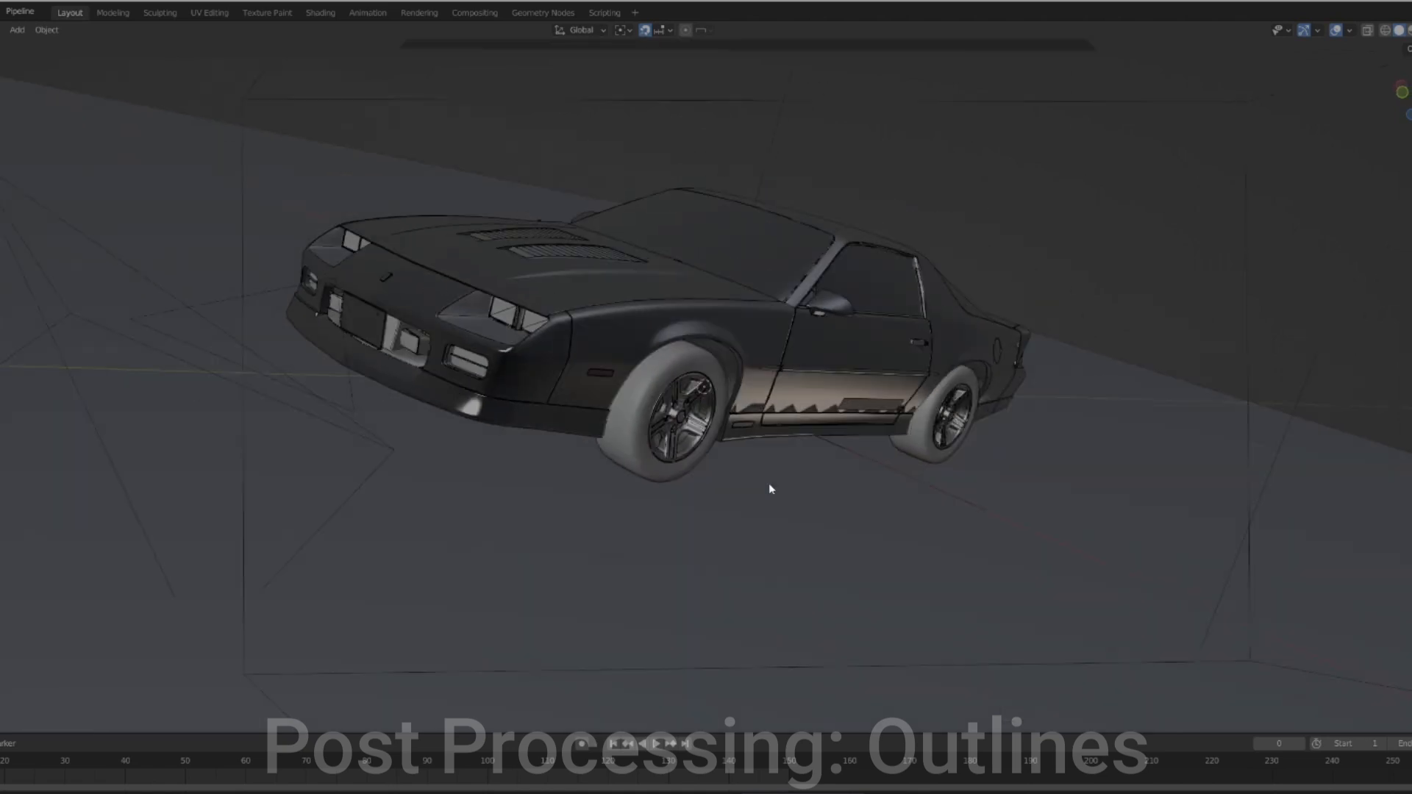
Clear the Body object's custom split normals data and check the shading and outlines along the car's side
scroll(528, 420, "up", 10)
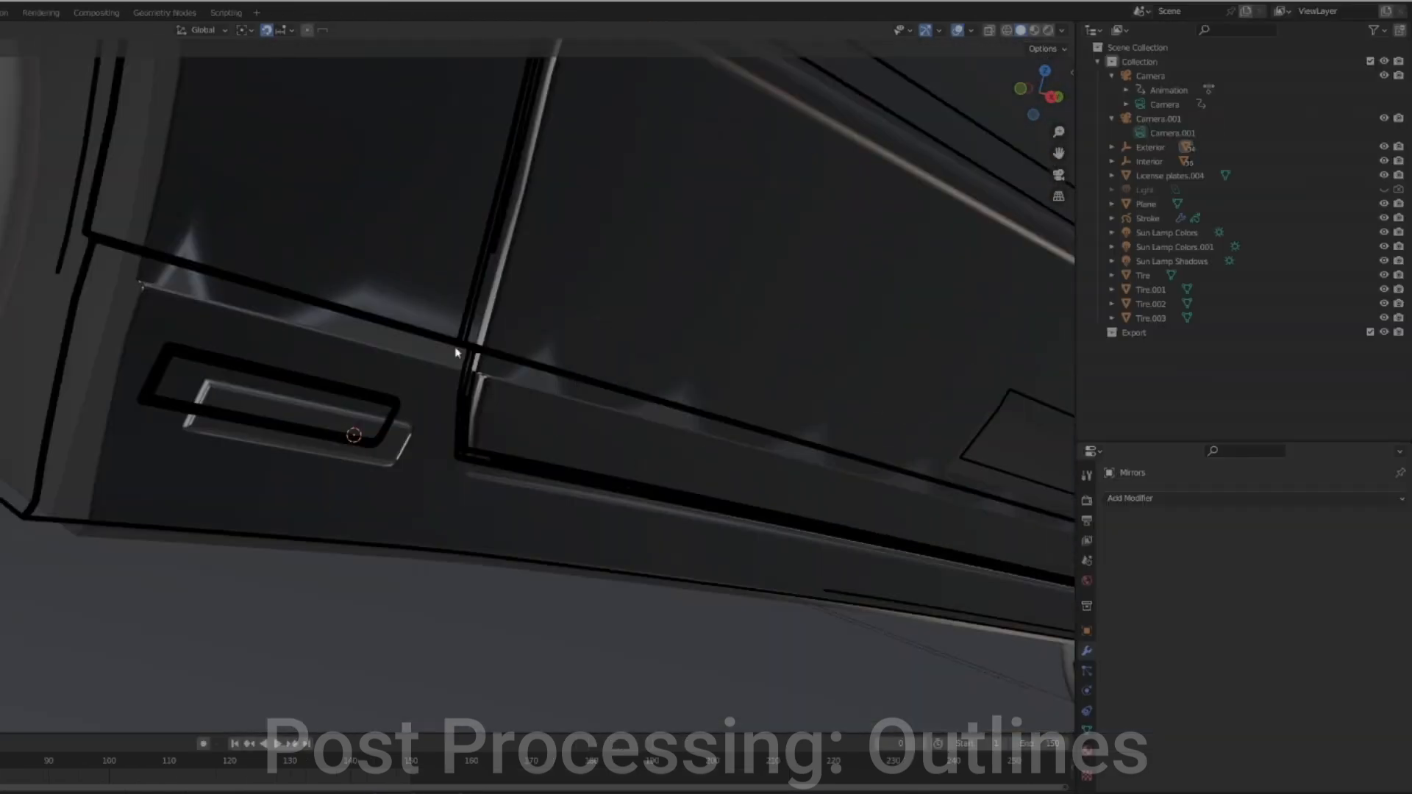
left_click(456, 353)
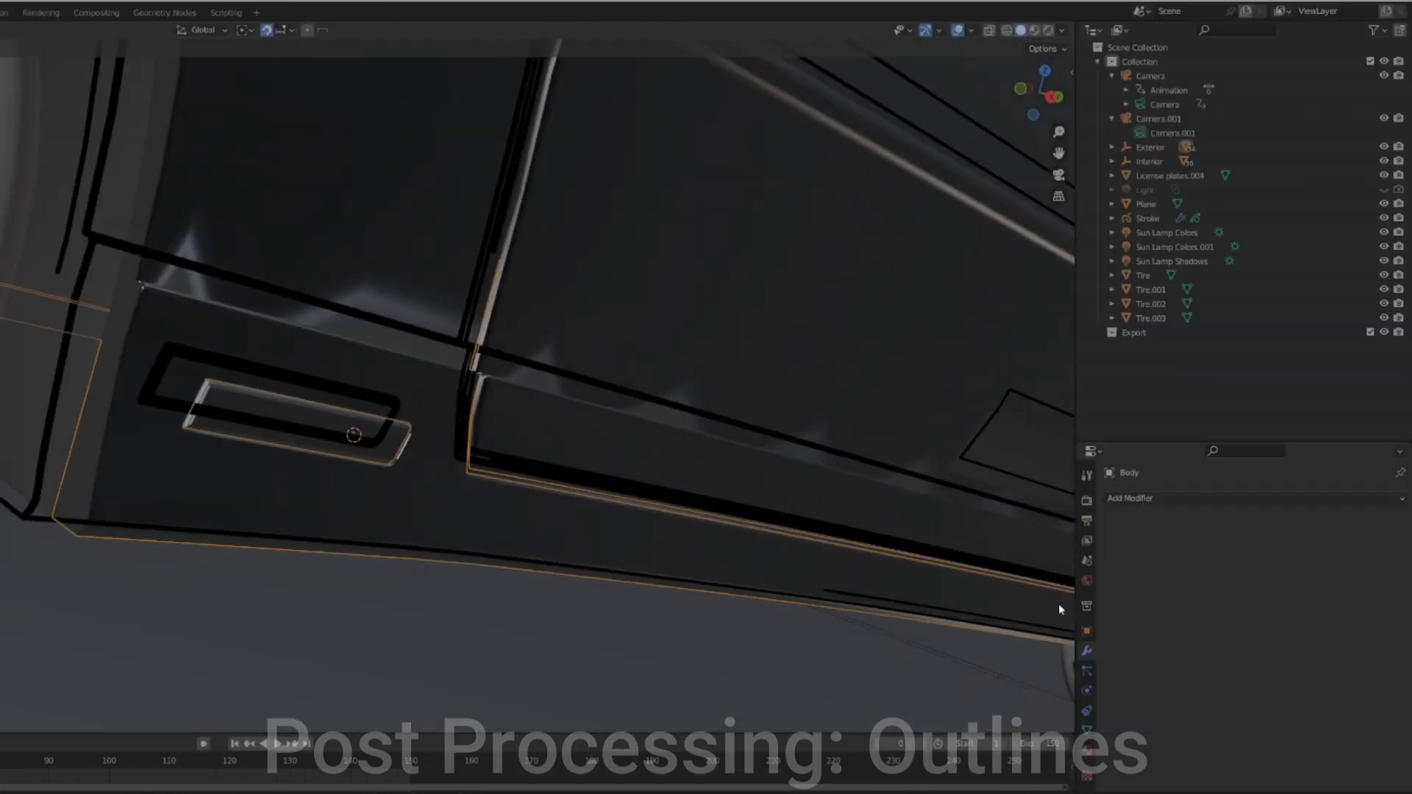
left_click(1086, 732)
scroll(1255, 744, "down", 5)
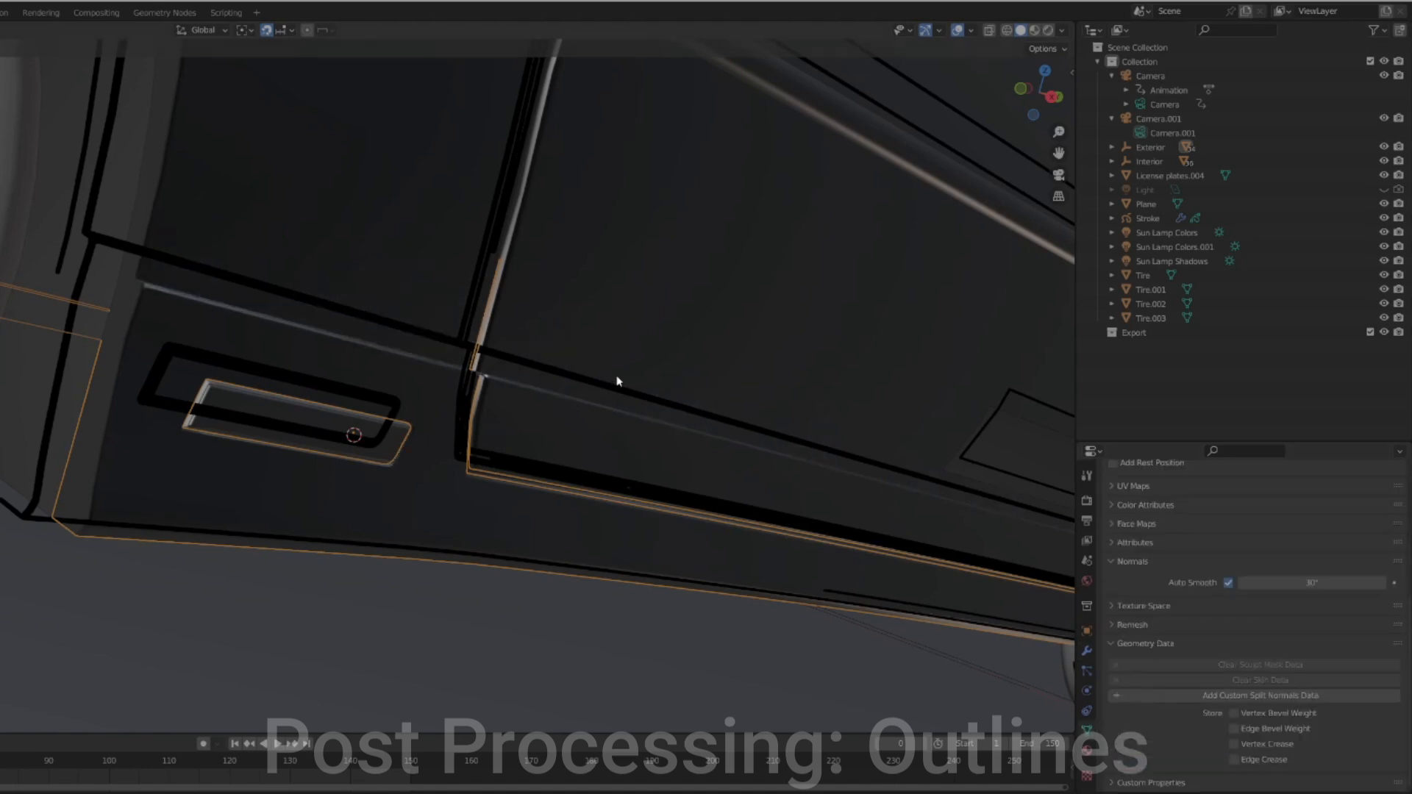
scroll(619, 385, "down", 4)
key("alt+a")
middle_click_drag(620, 386, 666, 384)
left_click(666, 385)
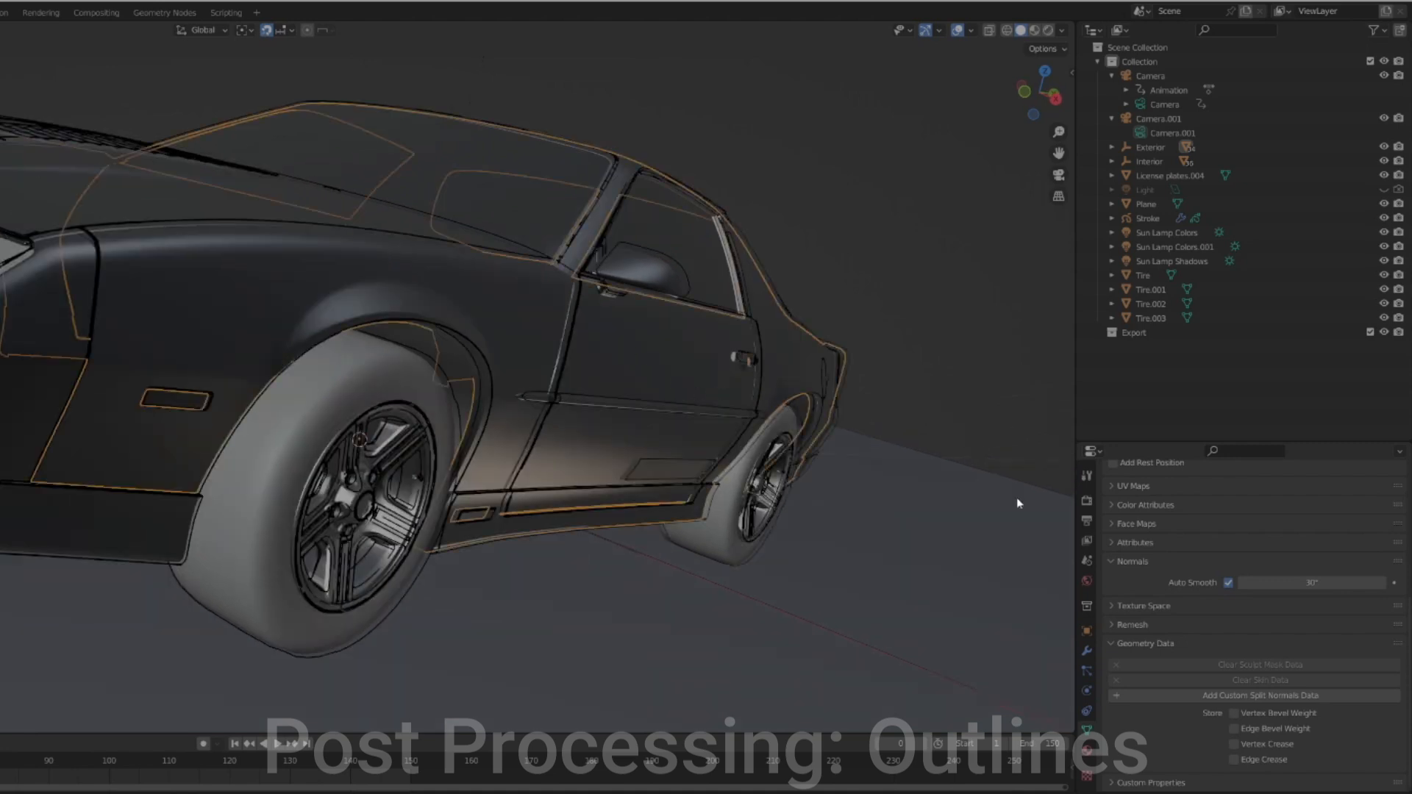
Go over the side and rear panels and select the trunk lid to access its custom split normals data
middle_click_drag(609, 504, 211, 326)
key("alt+a")
left_click(506, 533)
key("alt+a")
scroll(555, 523, "up", 2)
left_click(147, 275)
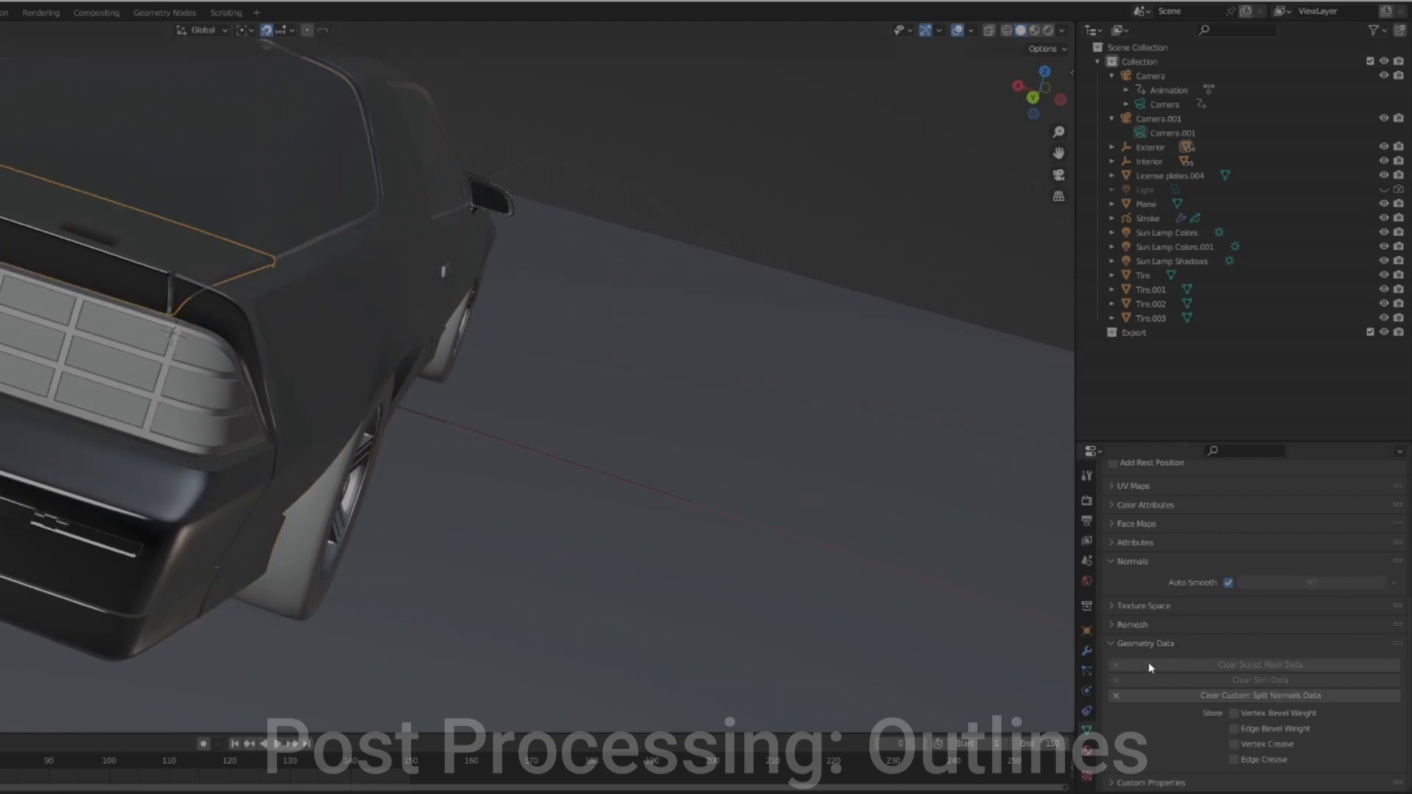
Select the trim object around the windows and lights and clear its custom split normals data
middle_click_drag(379, 488, 455, 475)
middle_click_drag(334, 310, 306, 350)
left_click(306, 355)
key("KP_0")
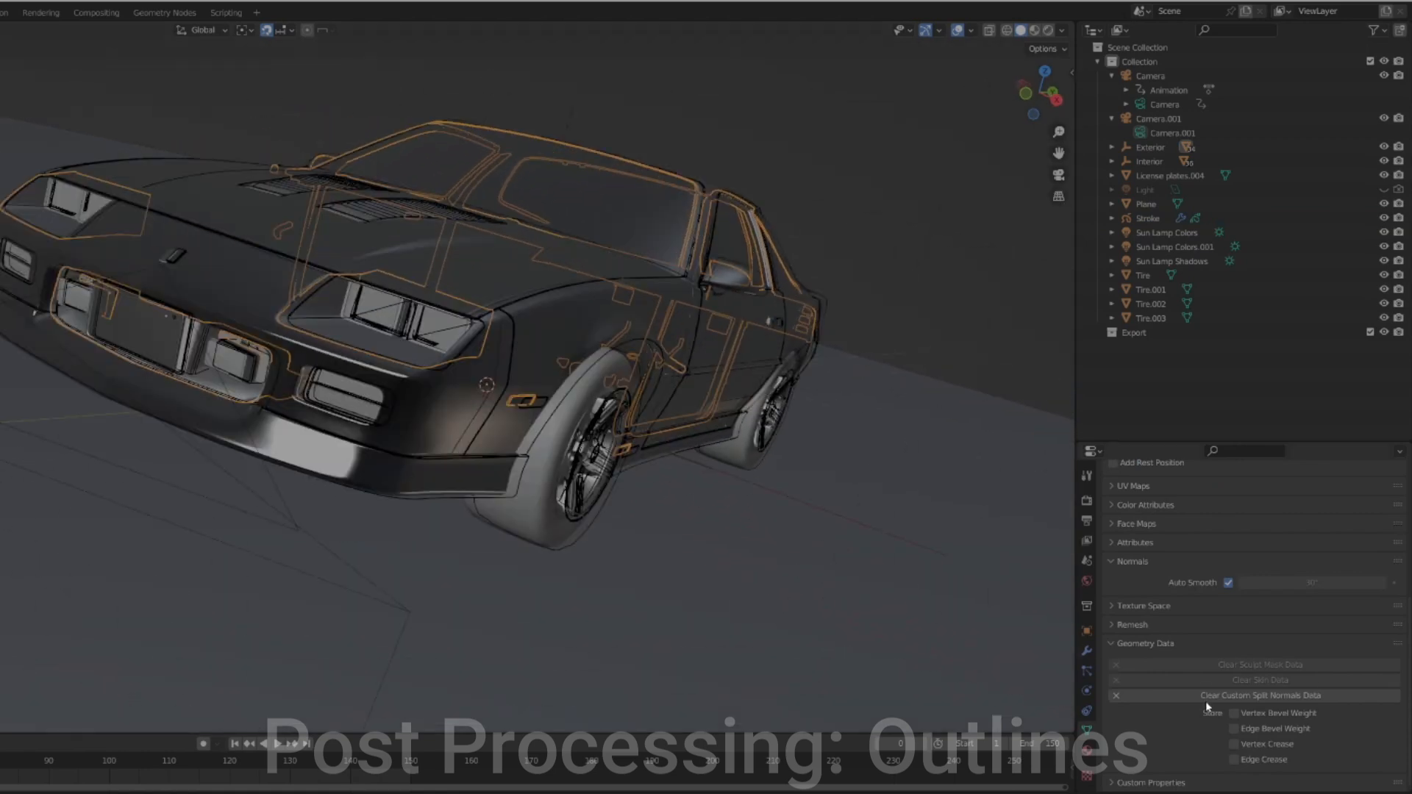
left_click(1206, 696)
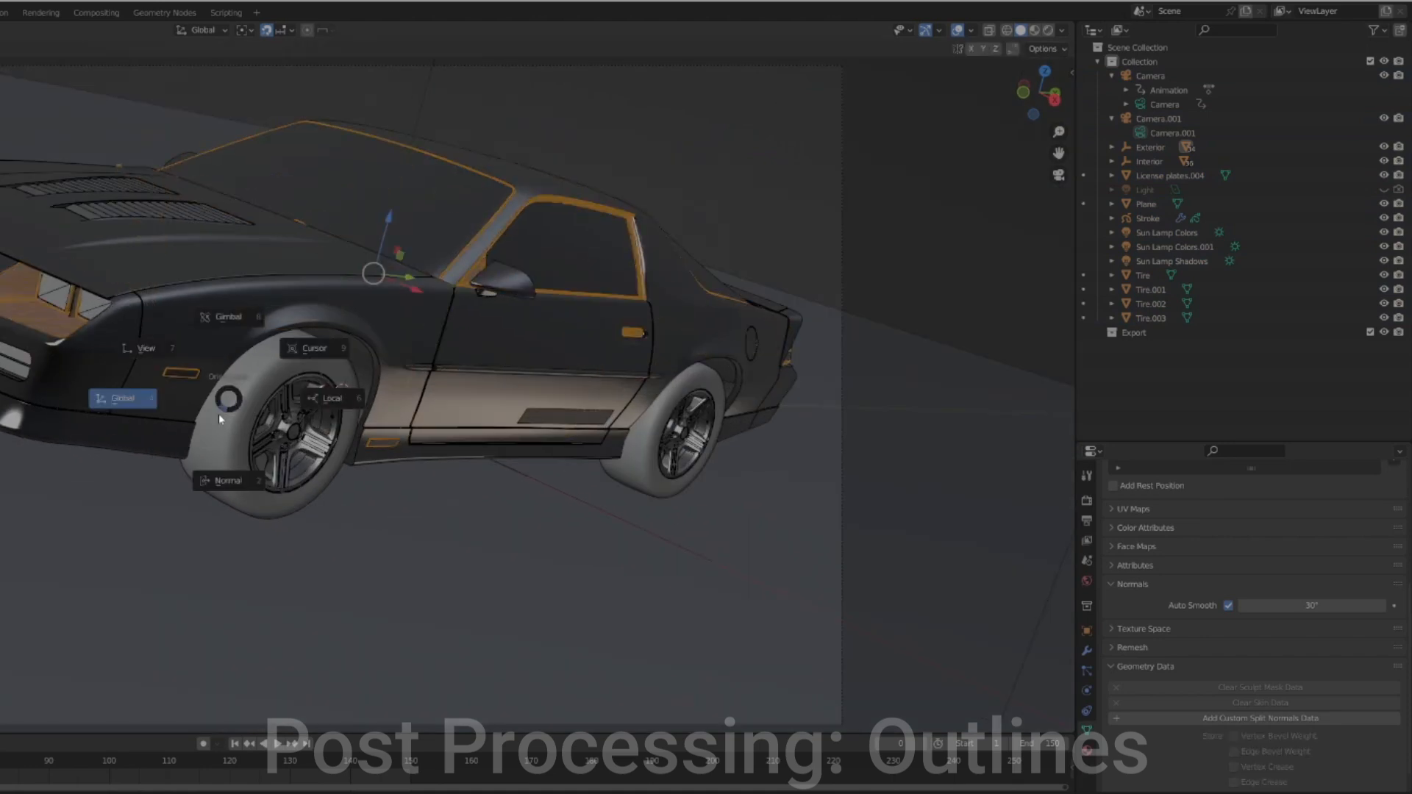
Merge the trim mesh's vertices by distance and return to Object Mode
key("m")
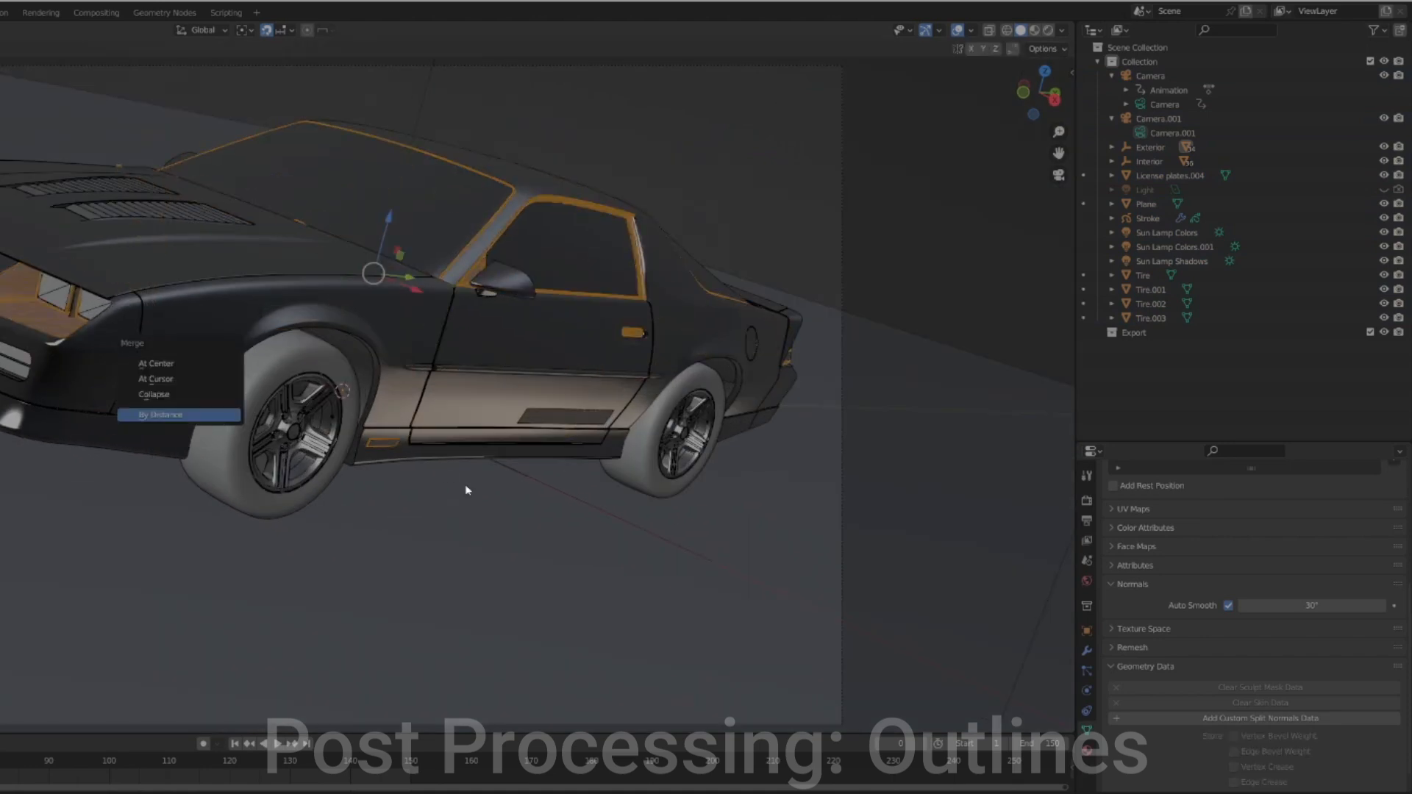
key("Tab")
key("a")
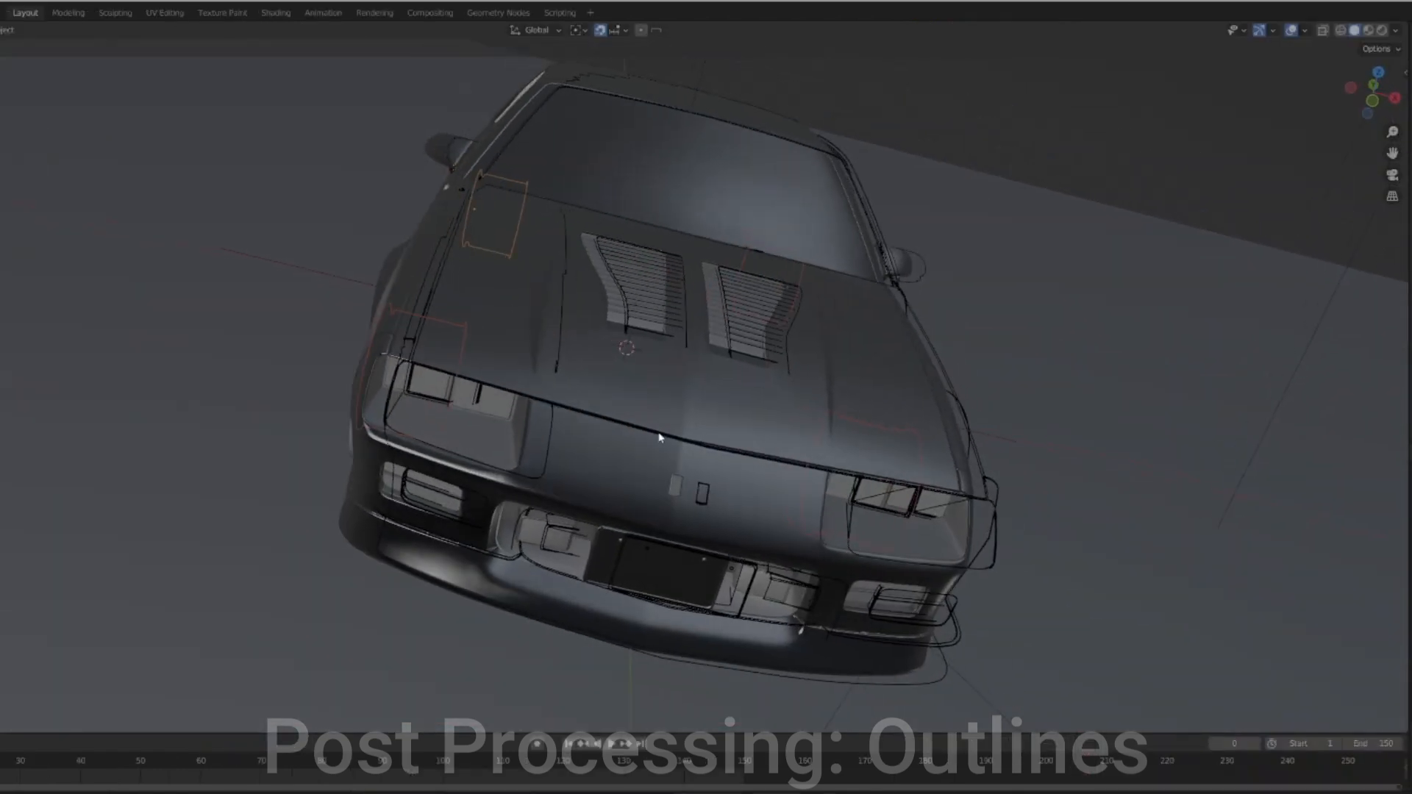
Examine the outlines and shading on the hood, front end and wheels from several angles
scroll(660, 437, "down", 3)
middle_click_drag(660, 437, 593, 446)
scroll(602, 439, "up", 3)
middle_click_drag(684, 217, 721, 309)
middle_click_drag(721, 359, 818, 335)
scroll(905, 344, "up", 2)
scroll(904, 344, "down", 7)
scroll(736, 338, "up", 4)
scroll(818, 334, "up", 3)
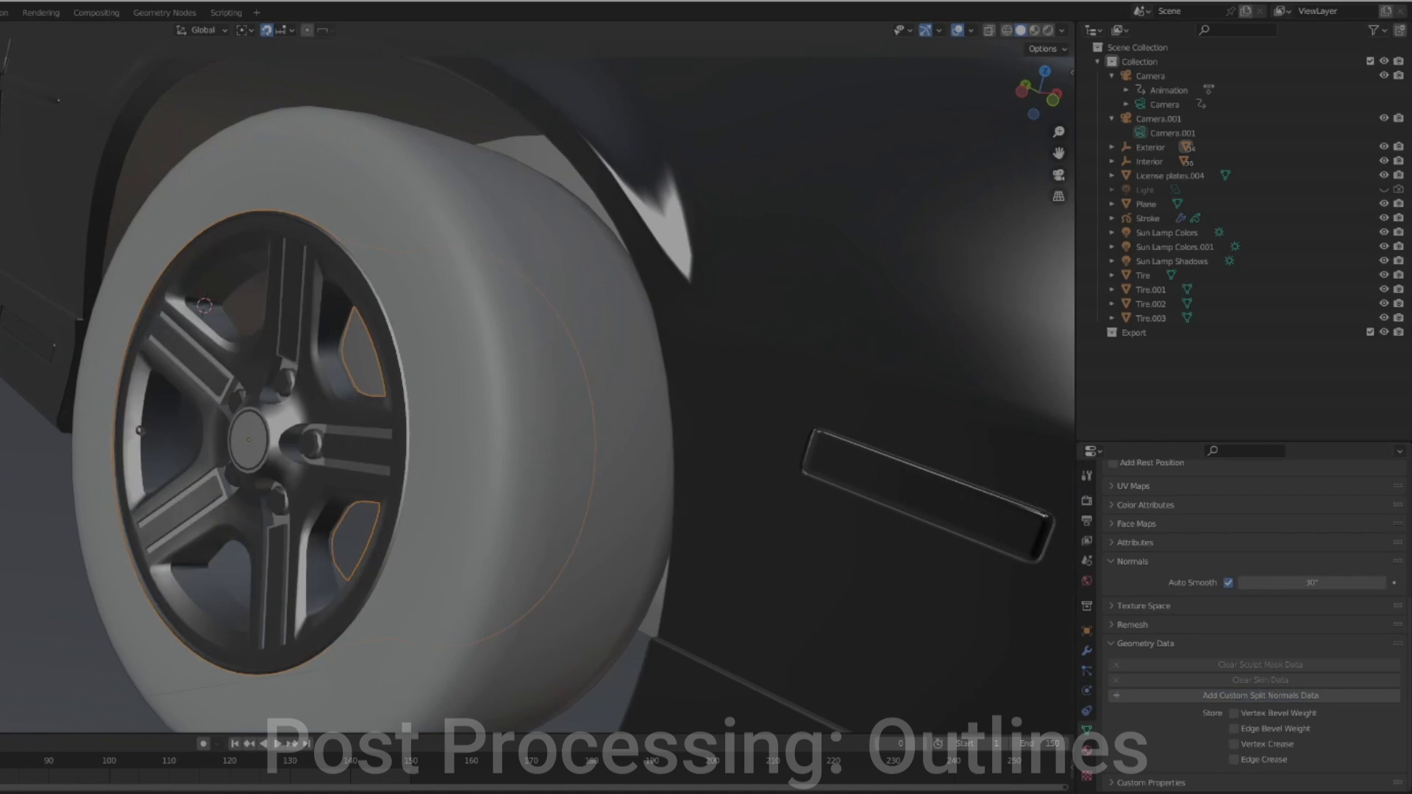
Clear the custom split normals data on the wheel rims and check the car's side
scroll(537, 394, "down", 5)
middle_click_drag(441, 324, 500, 345)
key("alt+a")
middle_click_drag(2, 316, 25, 308)
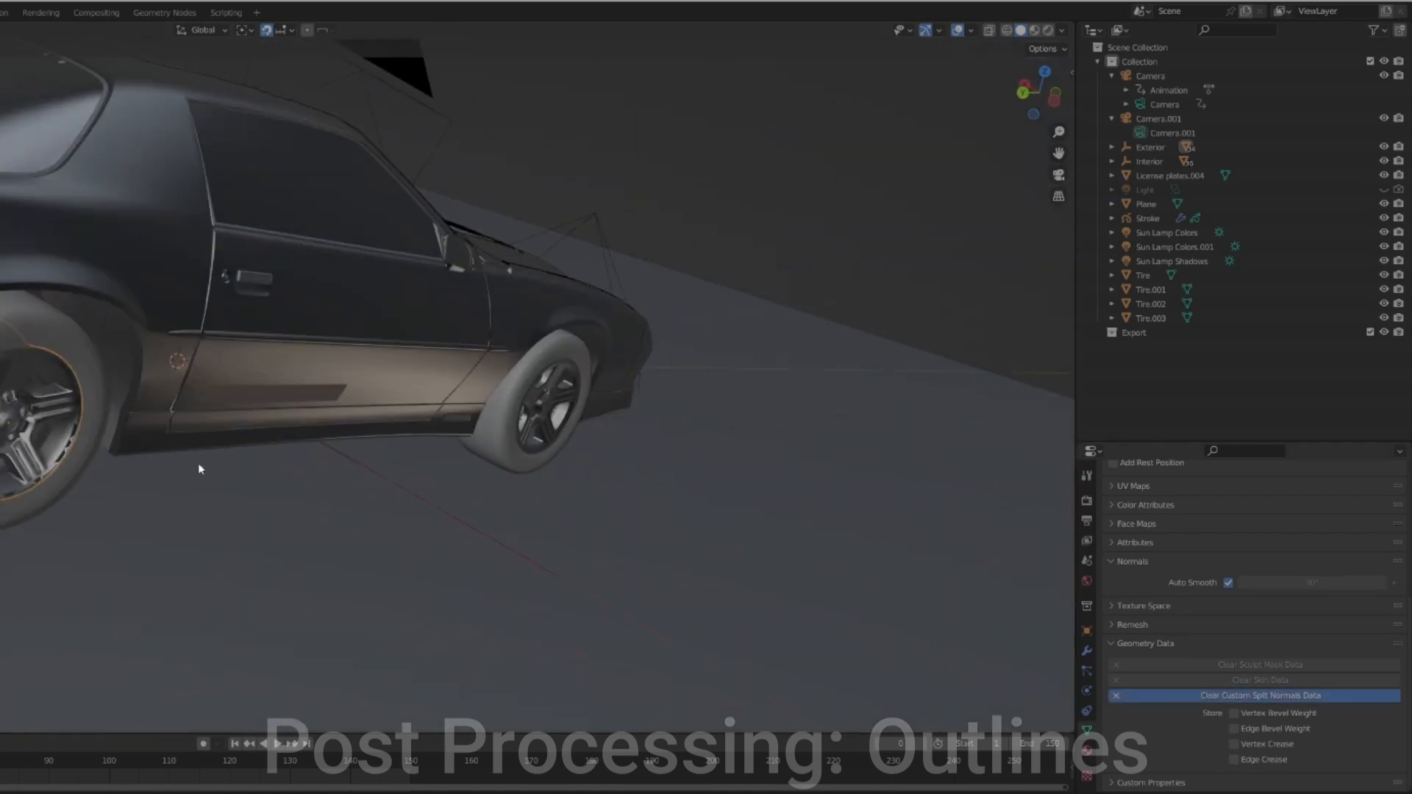
key("a")
key("alt+a")
scroll(423, 435, "down", 3)
middle_click_drag(422, 434, 455, 441)
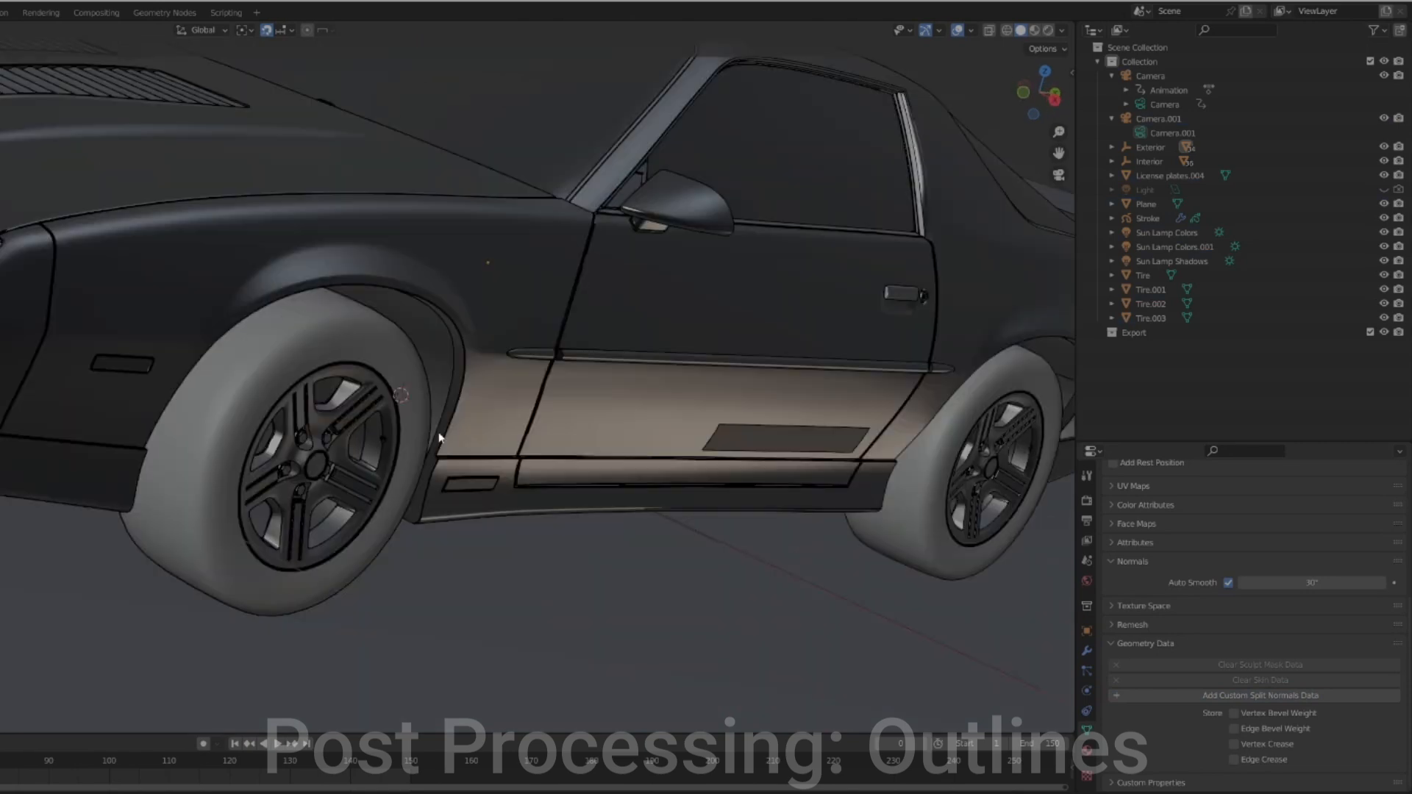
Select the Stroke Grease Pencil object and turn off its Line Art modifier's display in the viewport
scroll(139, 345, "down", 2)
key("a")
left_click(24, 278)
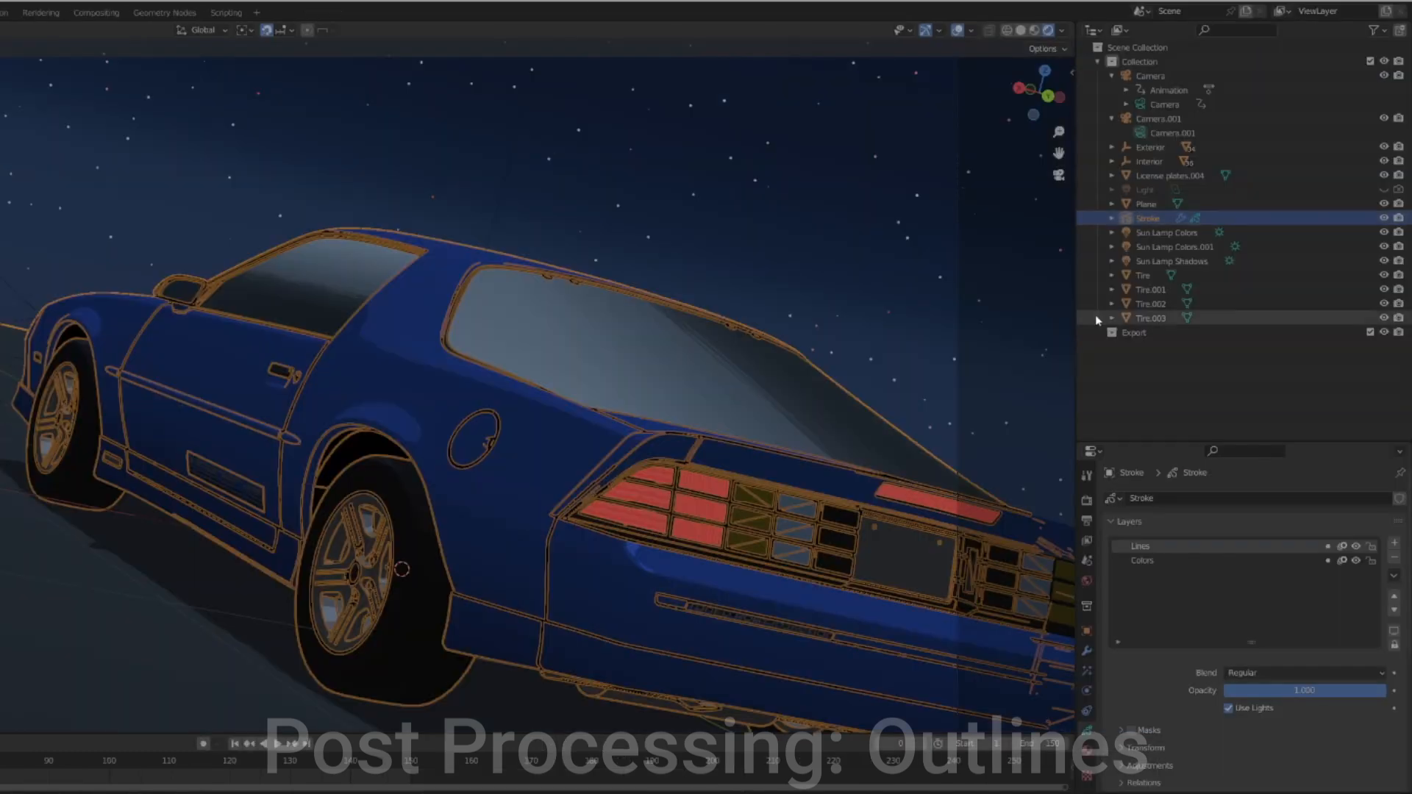
left_click(1087, 649)
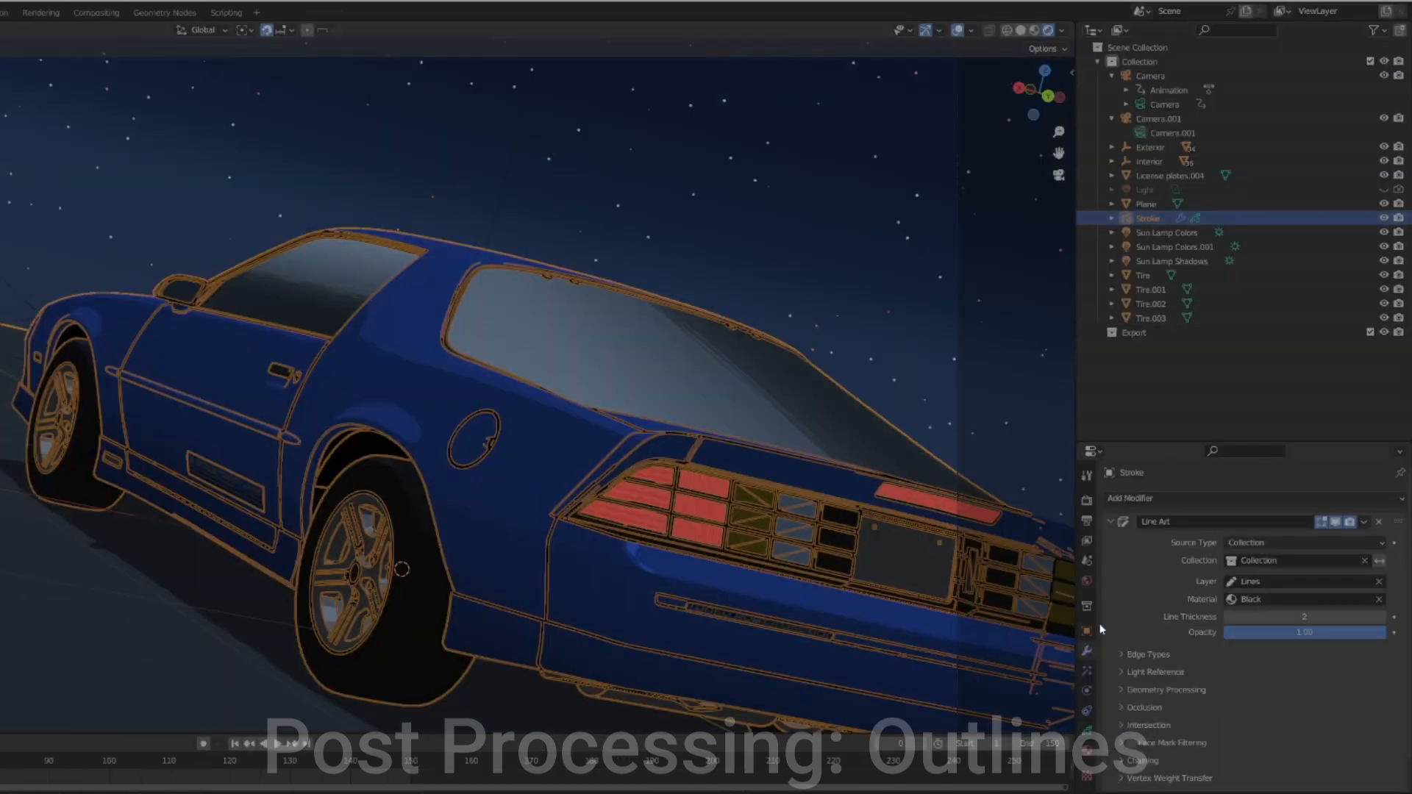
left_click(1334, 523)
left_click(1334, 523)
left_click(1335, 523)
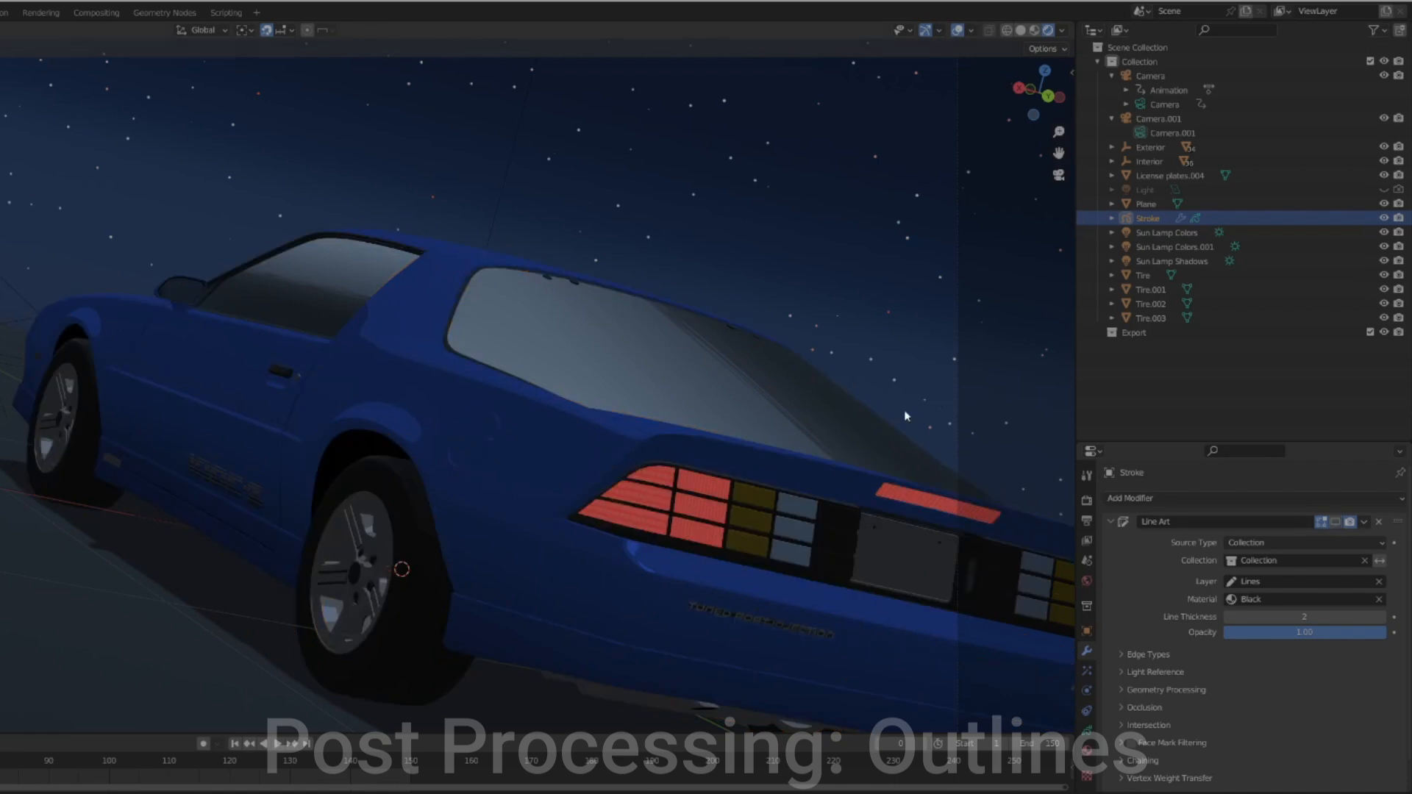
Select Camera.001 and reframe it on the car's rear, at about X 1.92, Y 3.84, Z 0.50 m
left_click(956, 120)
key("F3")
left_click(607, 384)
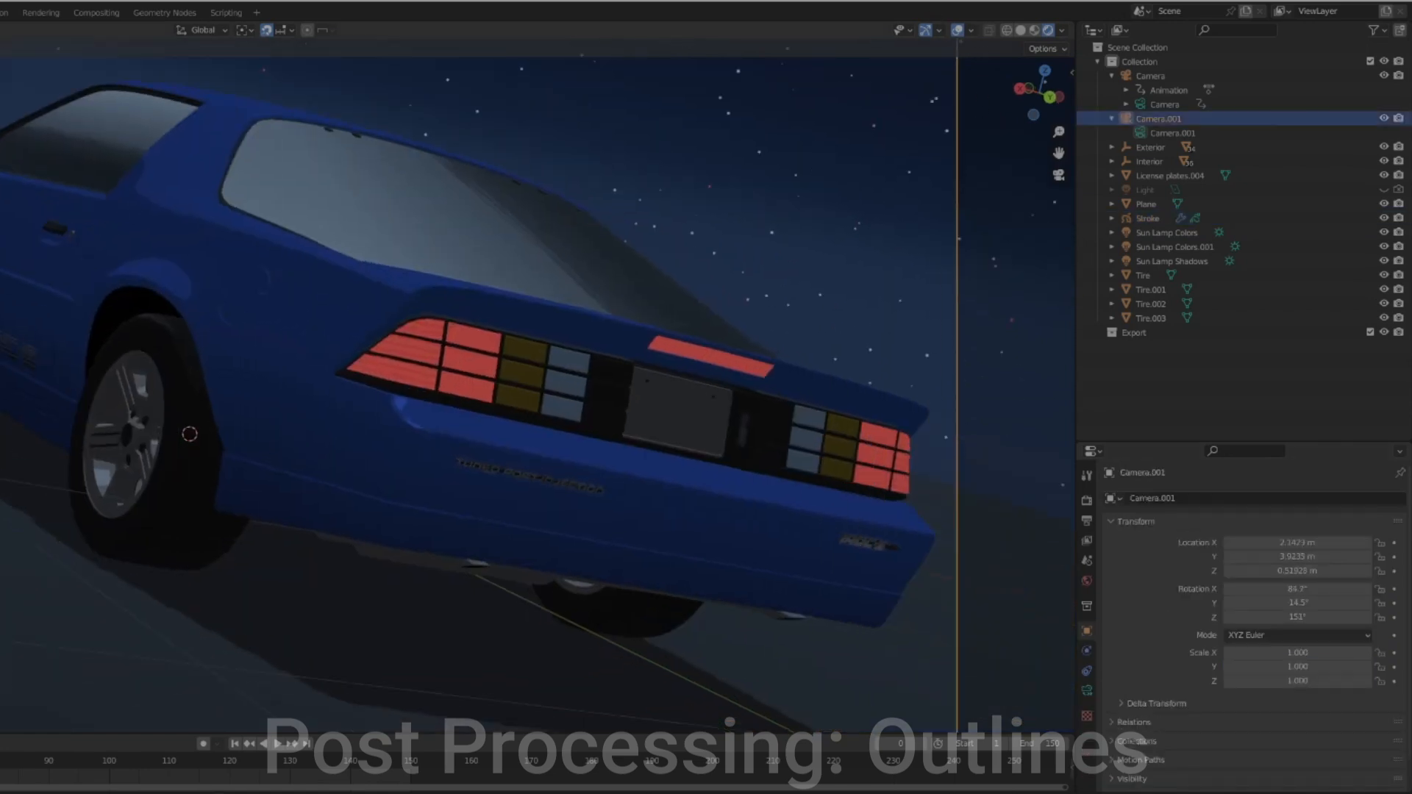
left_click(608, 387)
key("z")
key("z")
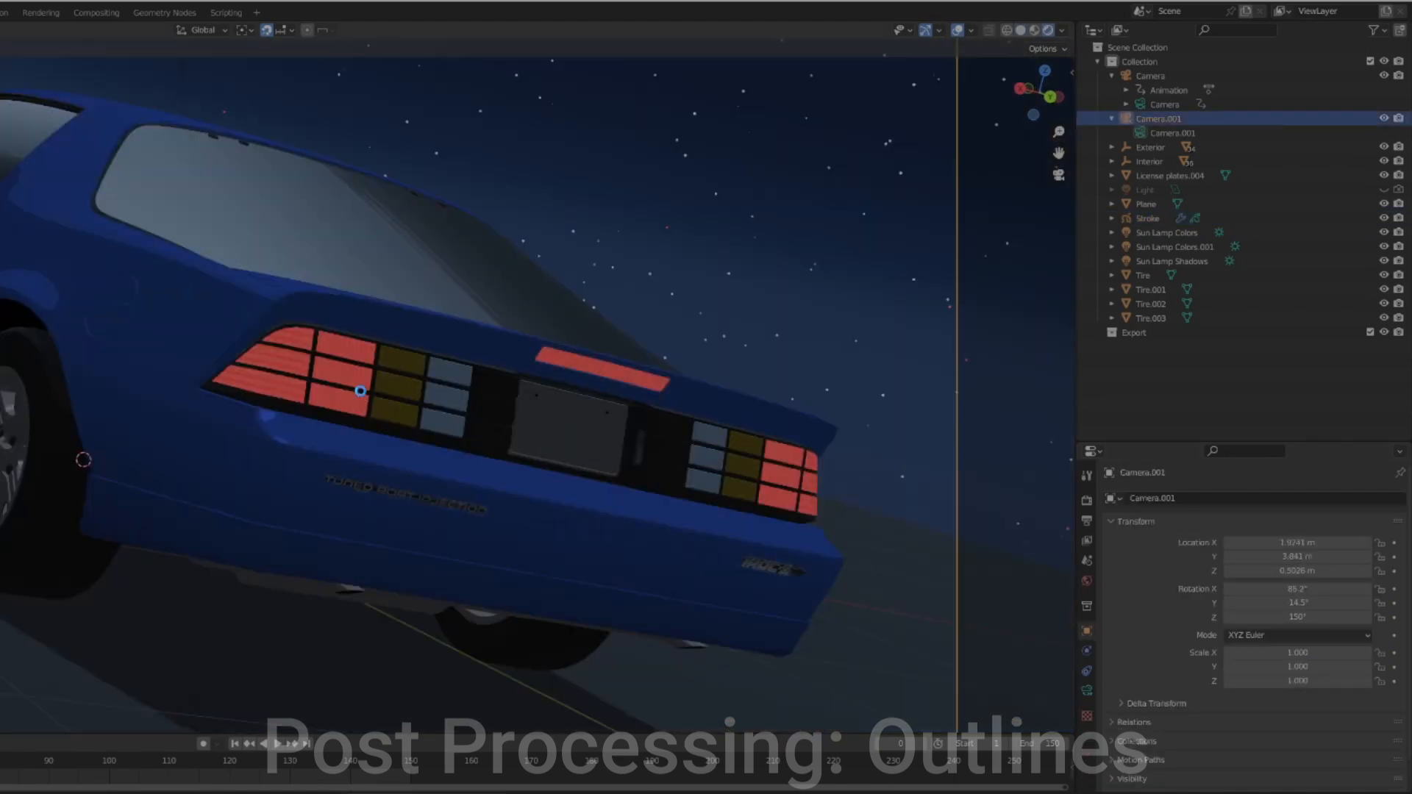
Render the rear view, examine the outlines around the taillights and side panels, and close the render
key("F12")
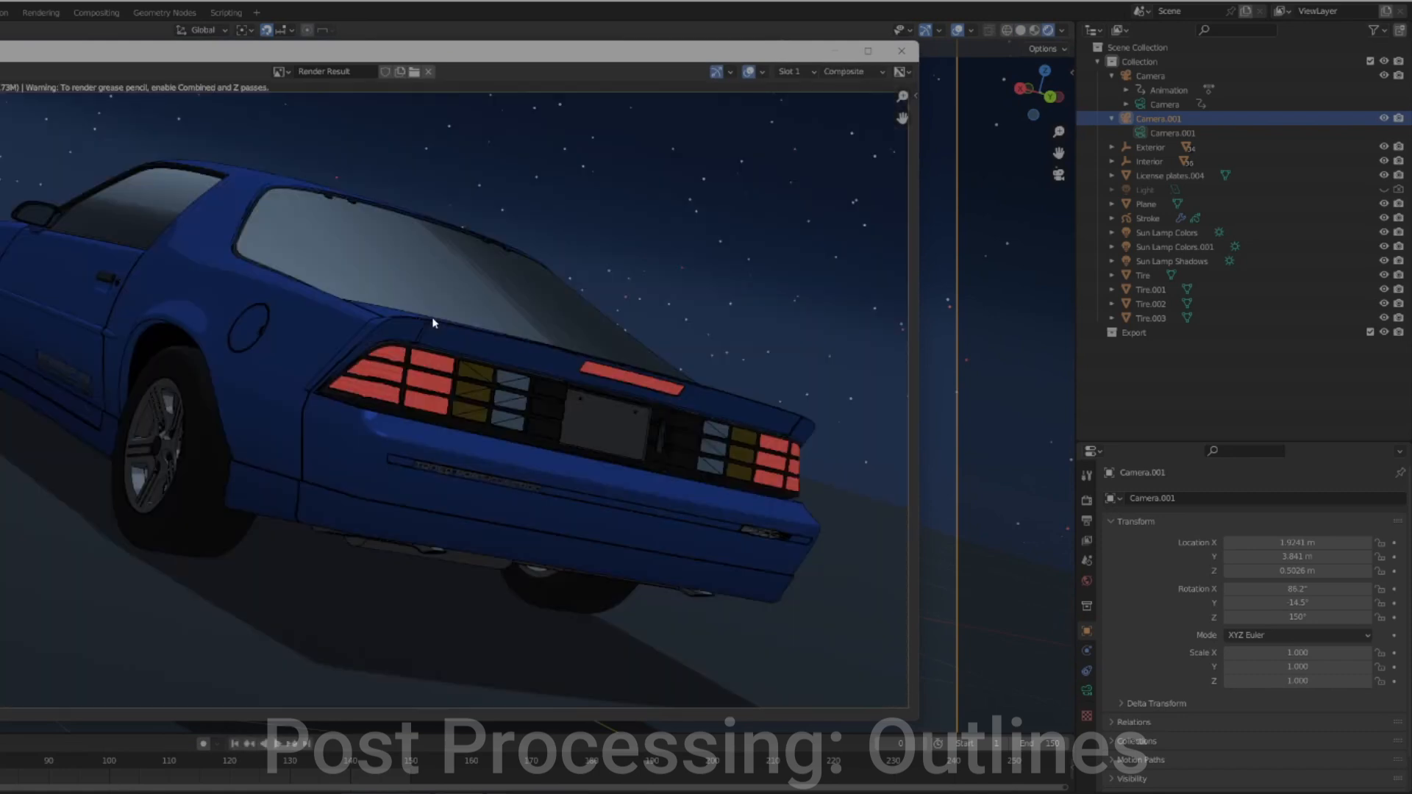
scroll(473, 331, "up", 5)
scroll(488, 350, "up", 2)
scroll(489, 350, "down", 2)
middle_click_drag(709, 382, 325, 293)
middle_click_drag(515, 346, 409, 348)
middle_click_drag(63, 254, 687, 454)
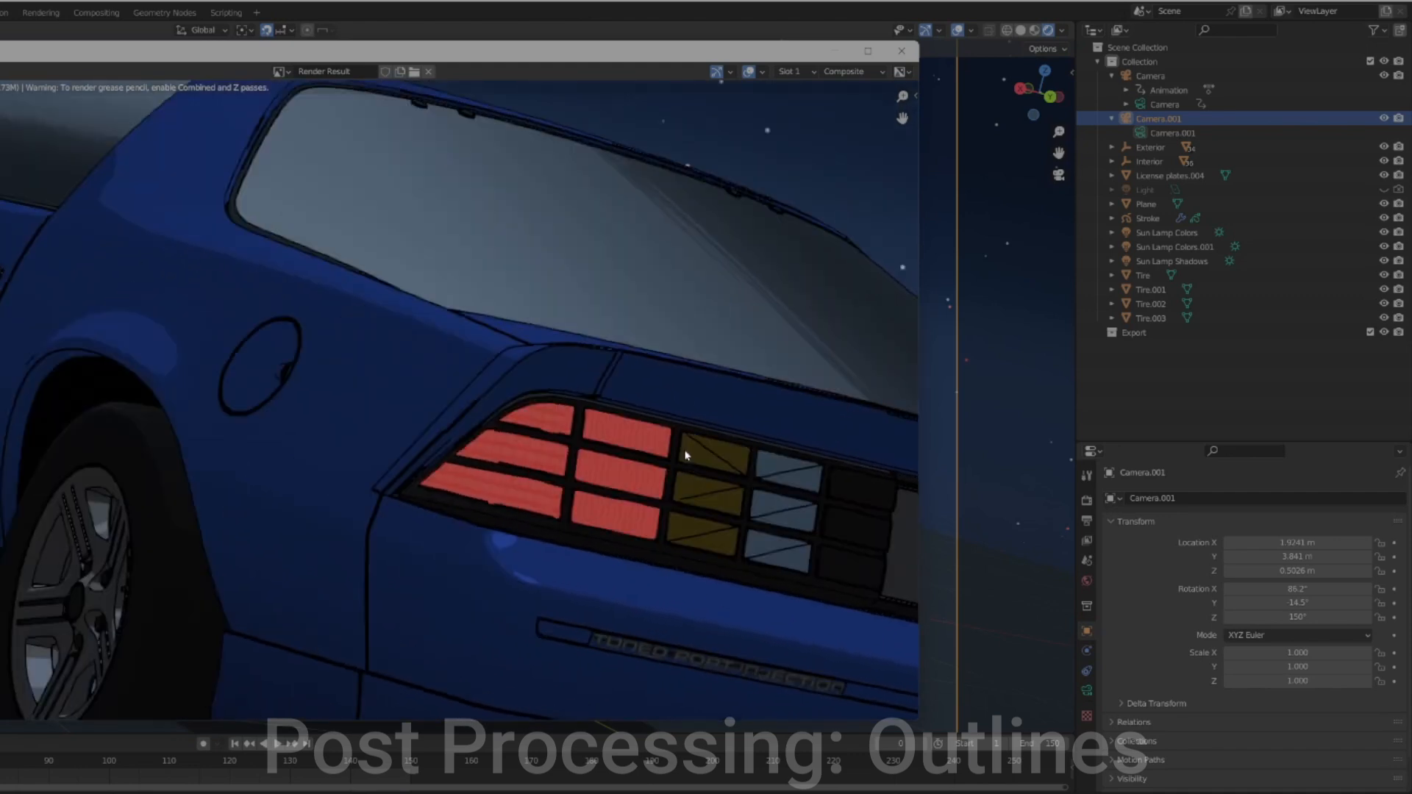
key("Escape")
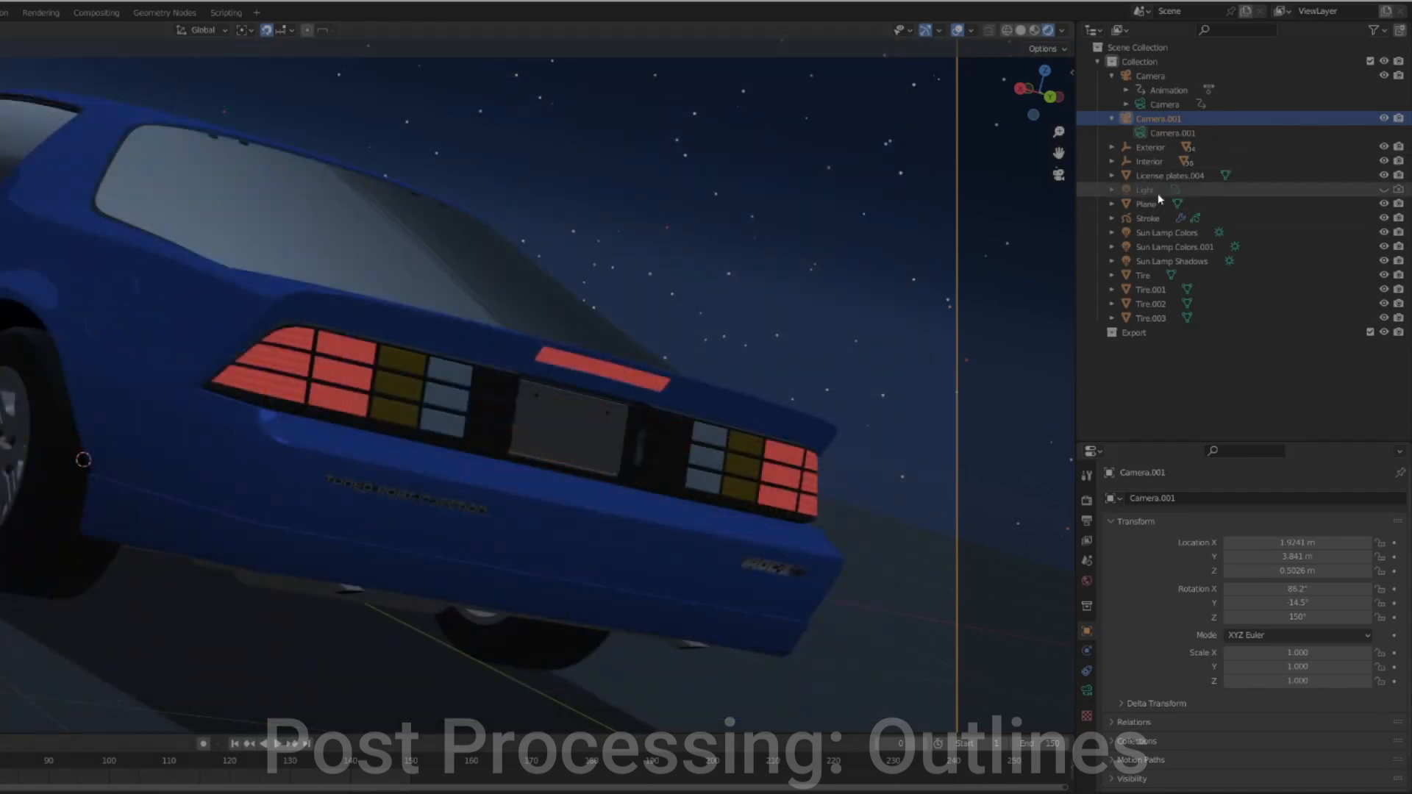
Show the Stroke's Line Art modifier in the viewport again and review its Edge Types settings
left_click(1180, 219)
left_click(1148, 654)
scroll(1157, 680, "down", 2)
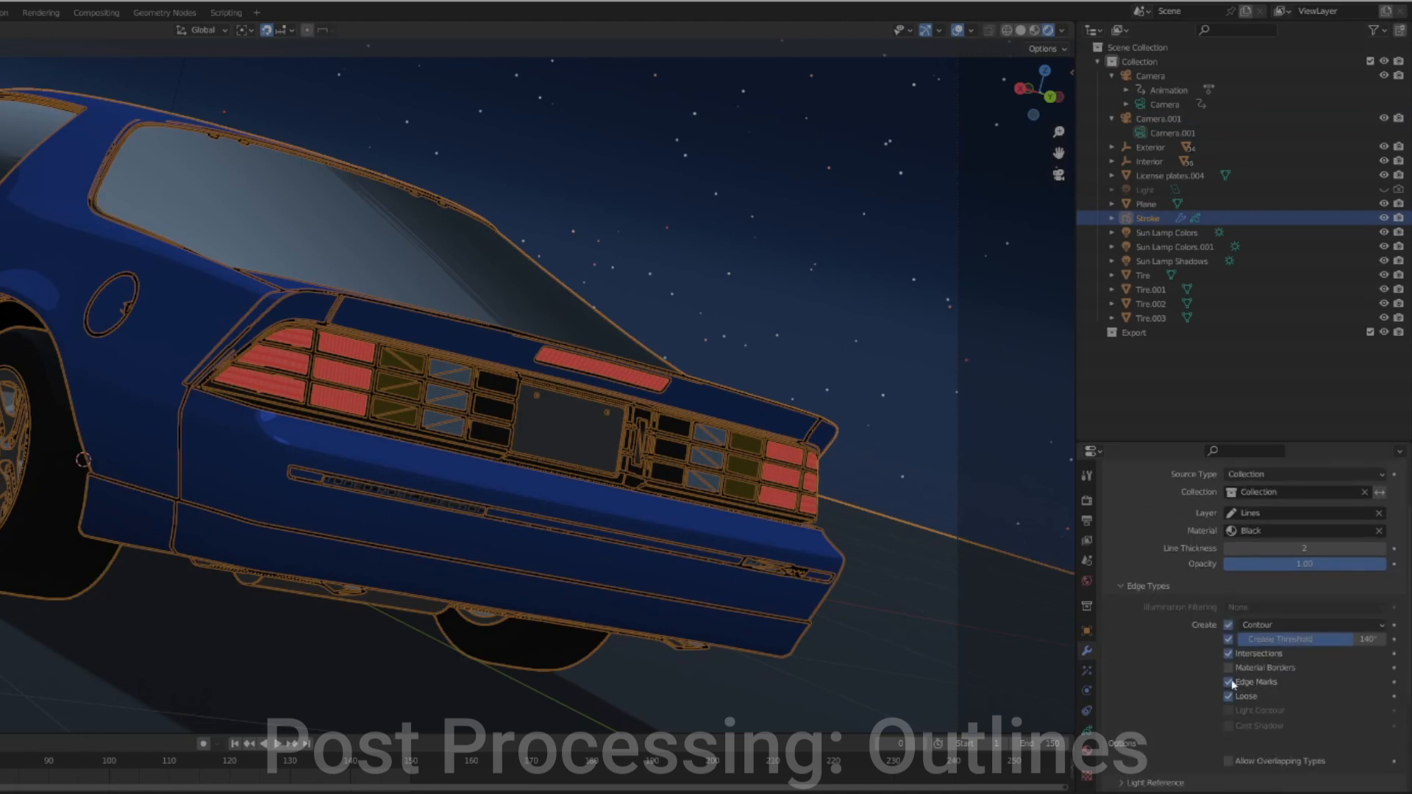
left_click(1140, 587)
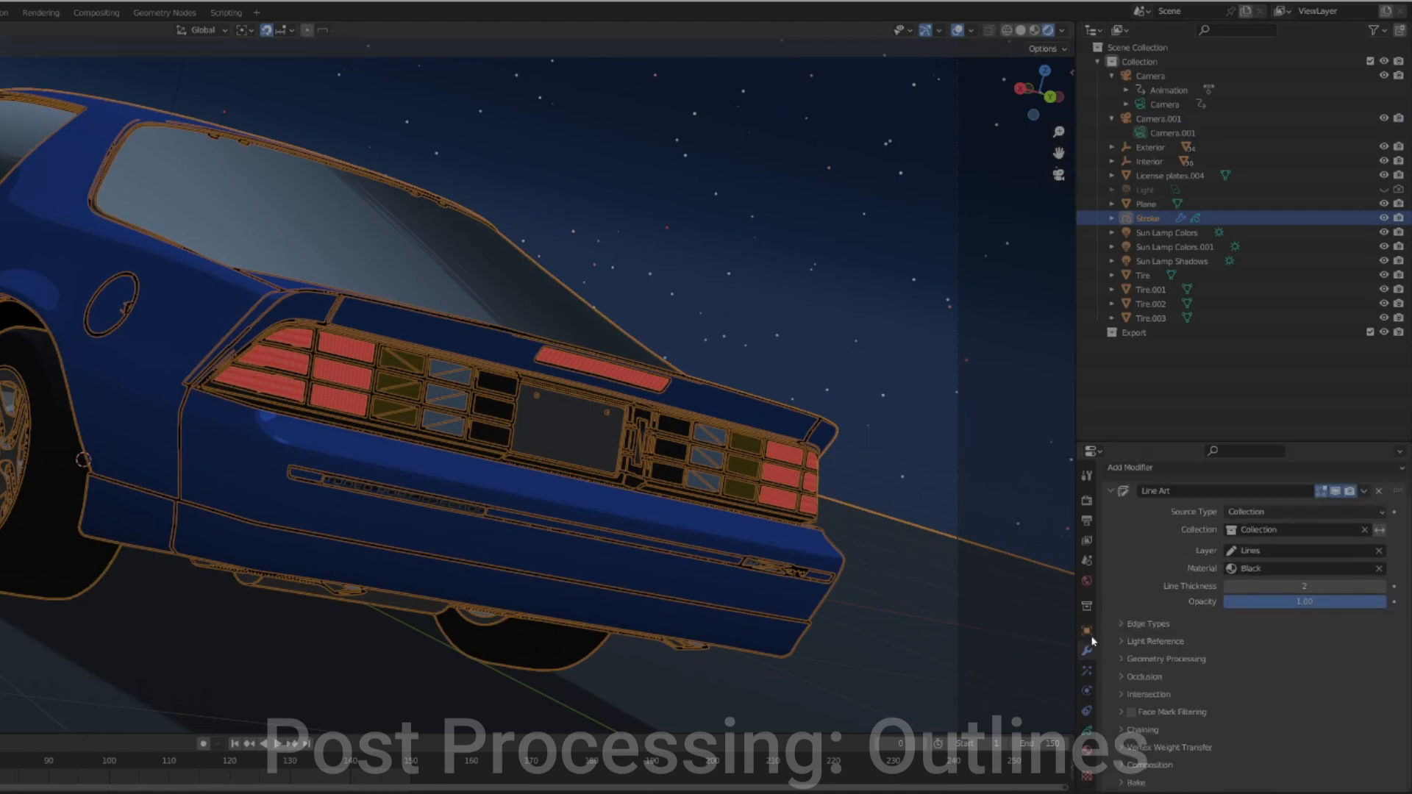
scroll(500, 412, "up", 4)
Select the rear indicator and reverse light glass and merge their duplicate vertices in Edit Mode
left_click(574, 420)
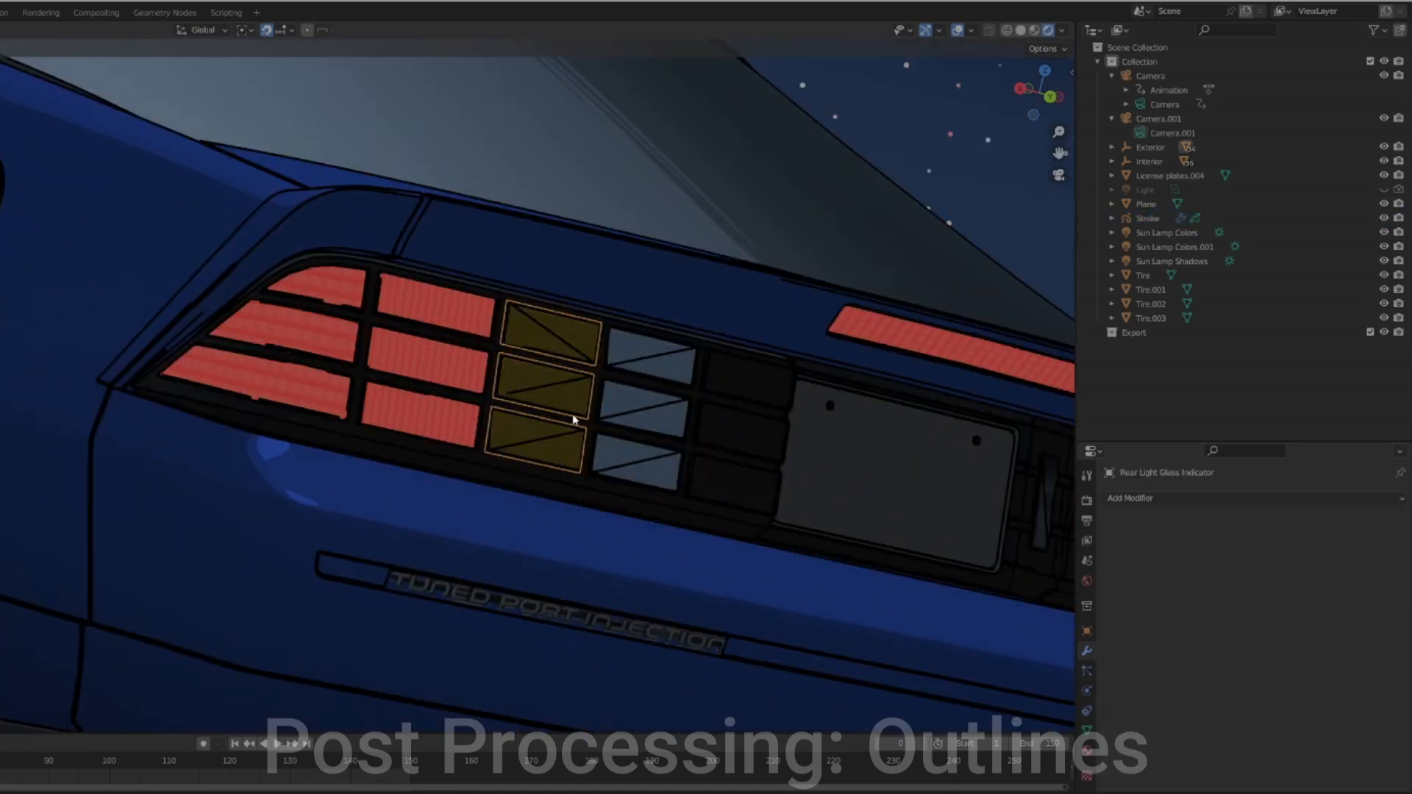
left_click(655, 417, "shift")
key("ctrl+z")
left_click(604, 443, "shift")
scroll(331, 428, "down", 4)
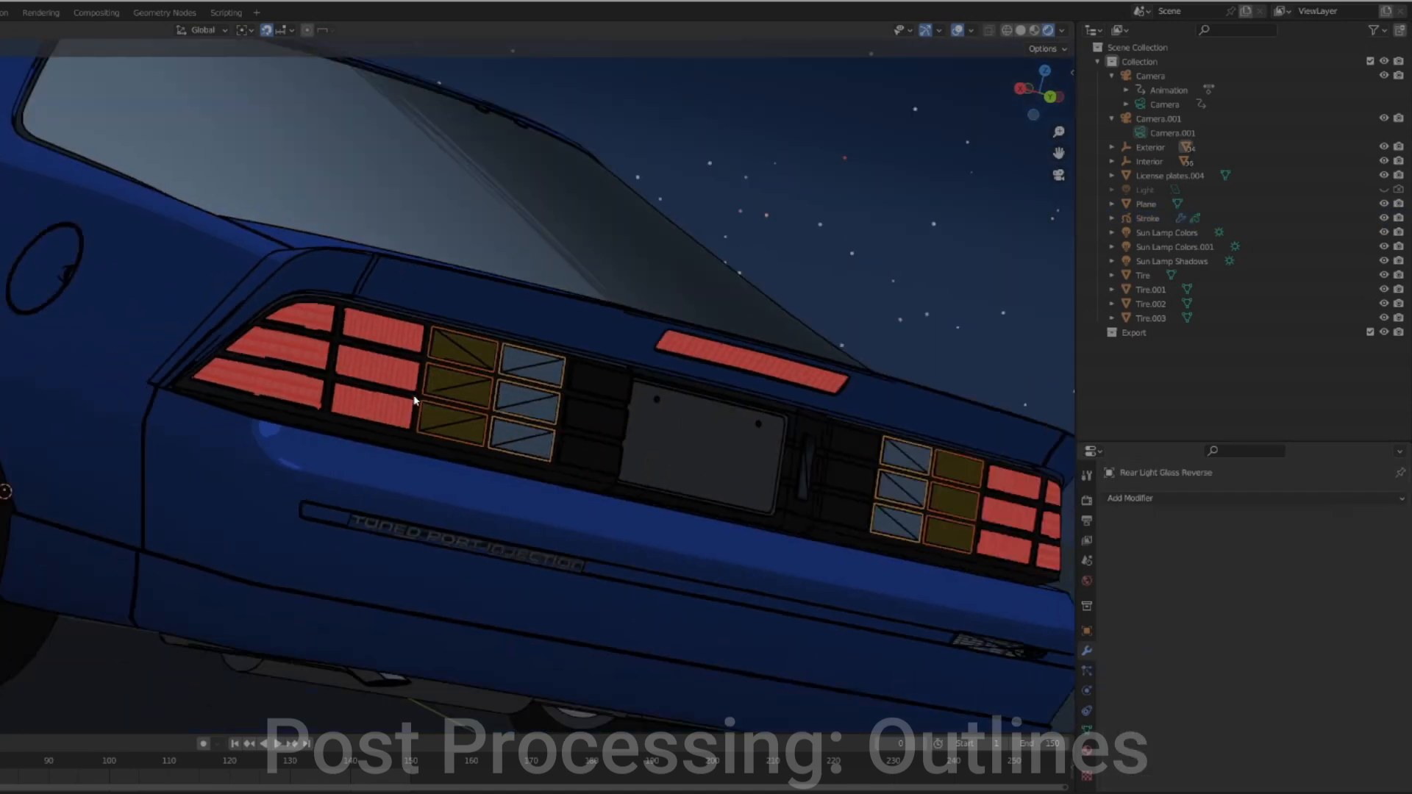
scroll(582, 456, "up", 2)
key("Tab")
key("m")
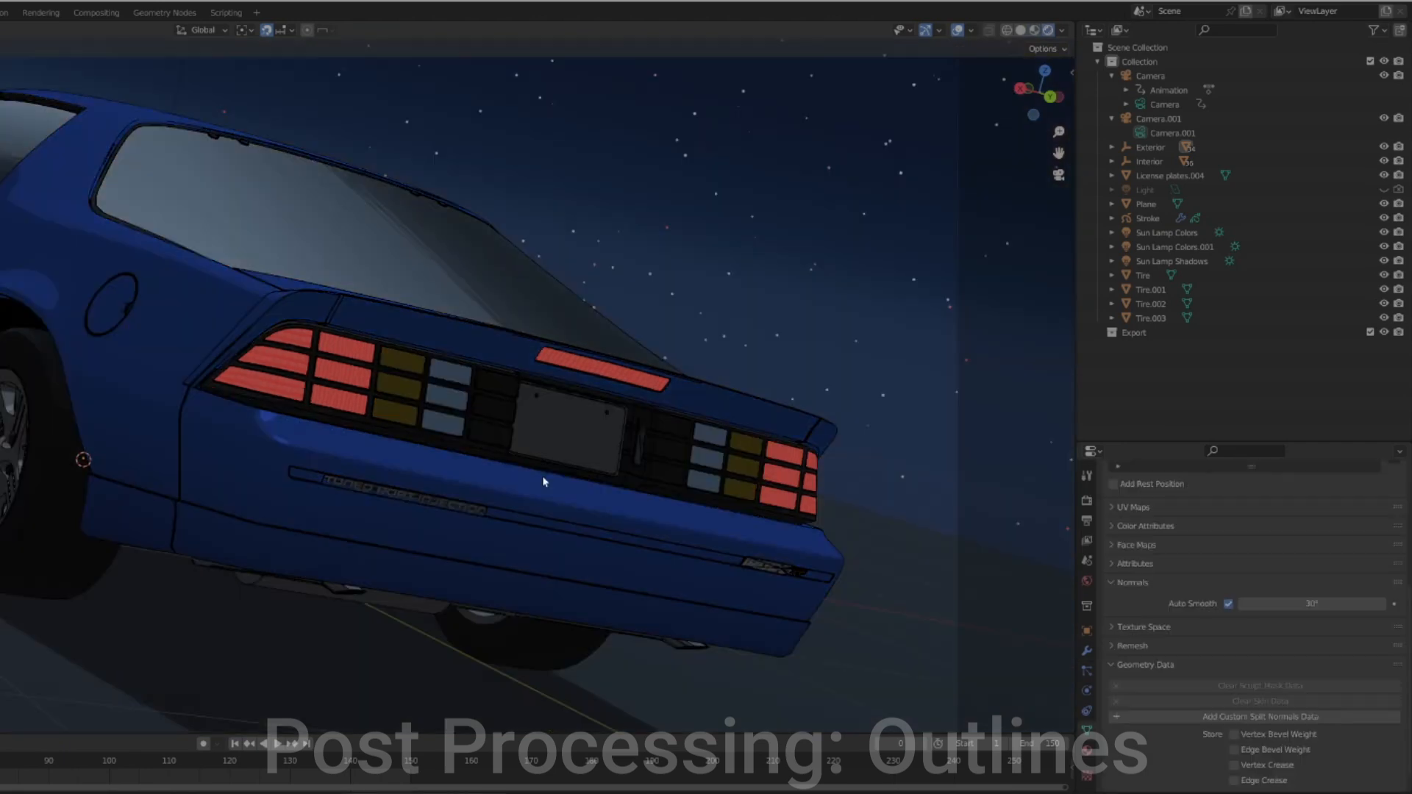
Create a new collection in the scene and delete the empty Export collection
right_click(1150, 352)
left_click(1148, 353)
left_click(1146, 350)
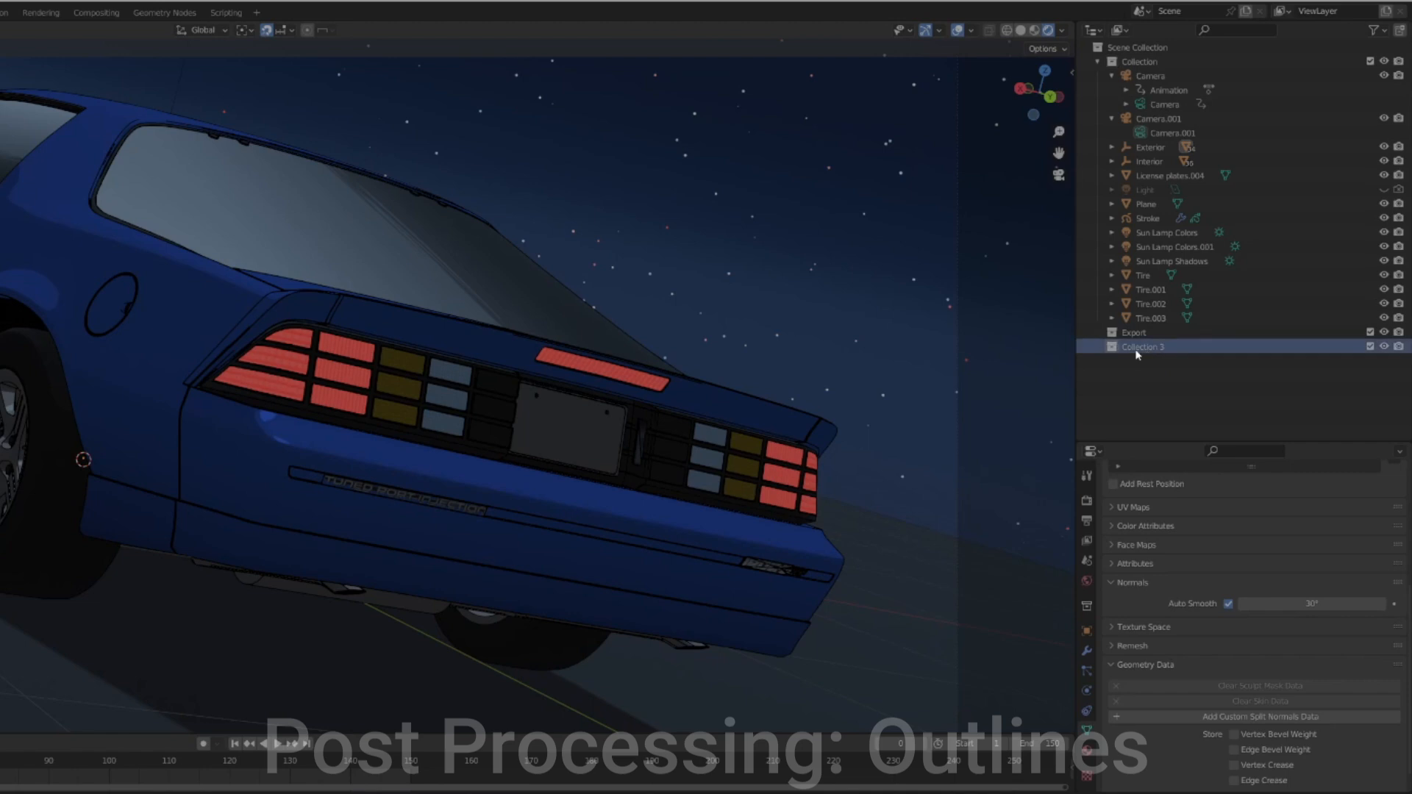
left_click(1121, 331)
key("x")
Switch the viewport to Solid shading and select the lettering decals on the rear bumper
key("z")
left_click(515, 493)
left_click(452, 510)
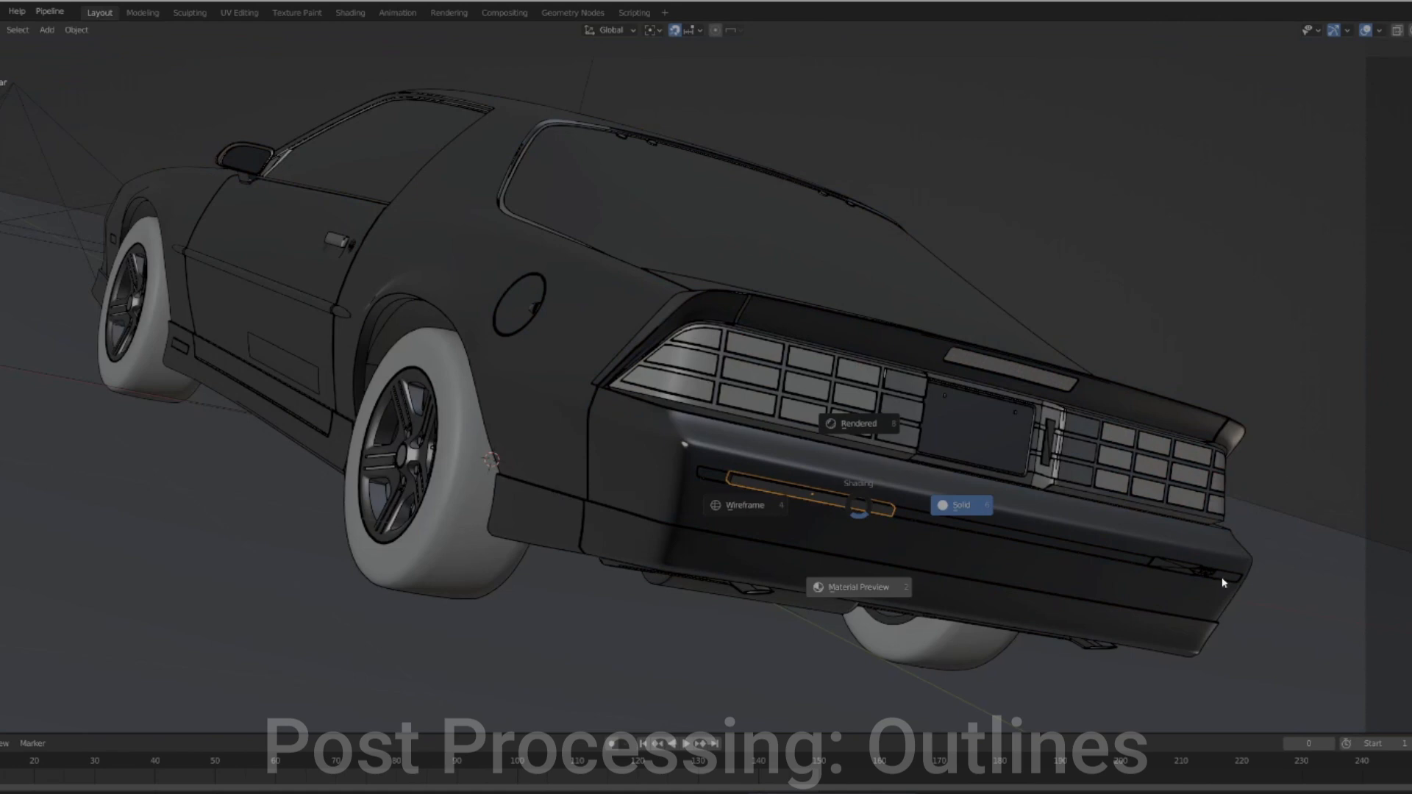
left_click(1182, 575)
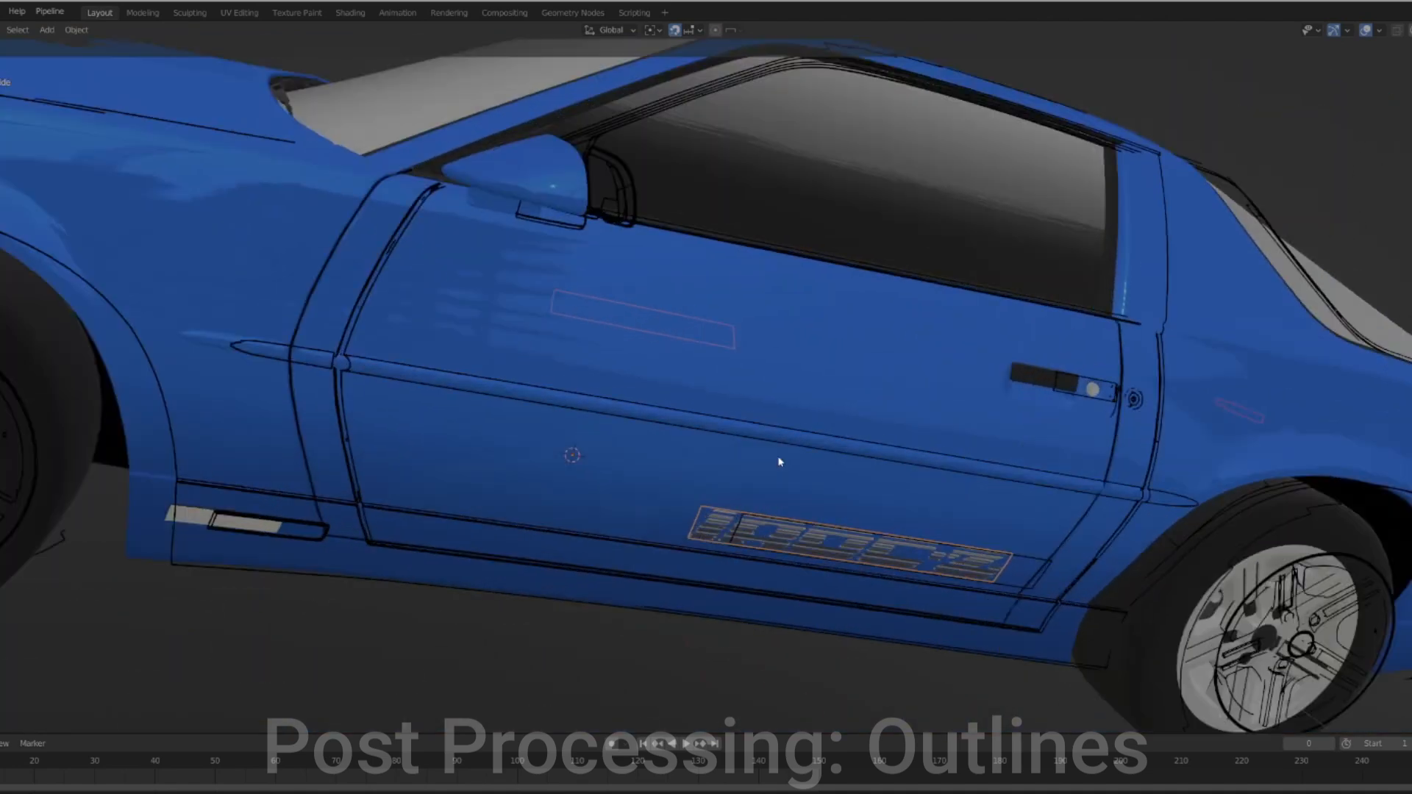
Move the selected decal objects from the Exterior group into Collection 3, check the camera view, and deselect everything
middle_click_drag(778, 462, 455, 371)
scroll(788, 448, "up", 4)
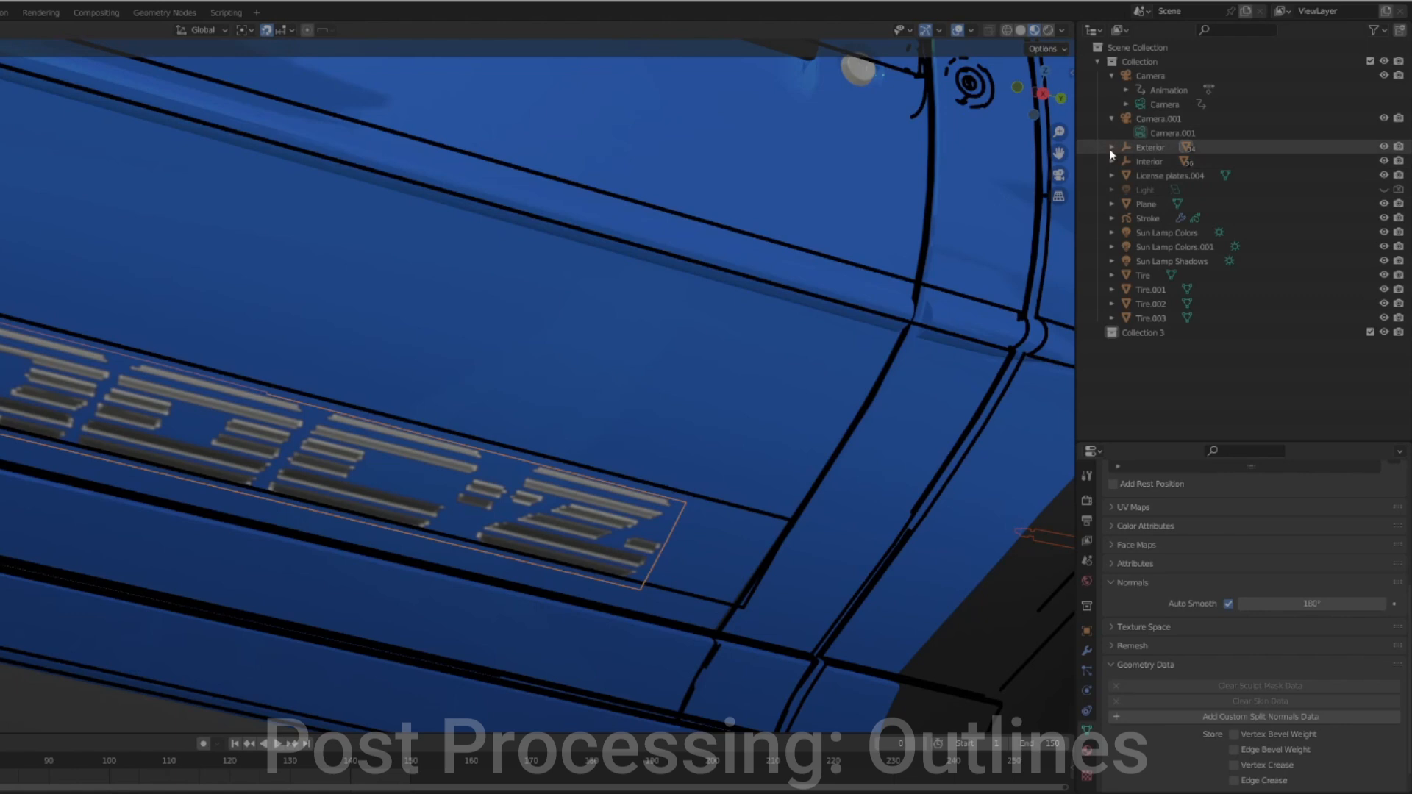
left_click(1111, 149)
scroll(1239, 234, "down", 1)
scroll(1250, 254, "down", 1)
left_click_drag(1239, 233, 1145, 439)
scroll(653, 409, "down", 4)
scroll(630, 404, "up", 1)
key("KP_0")
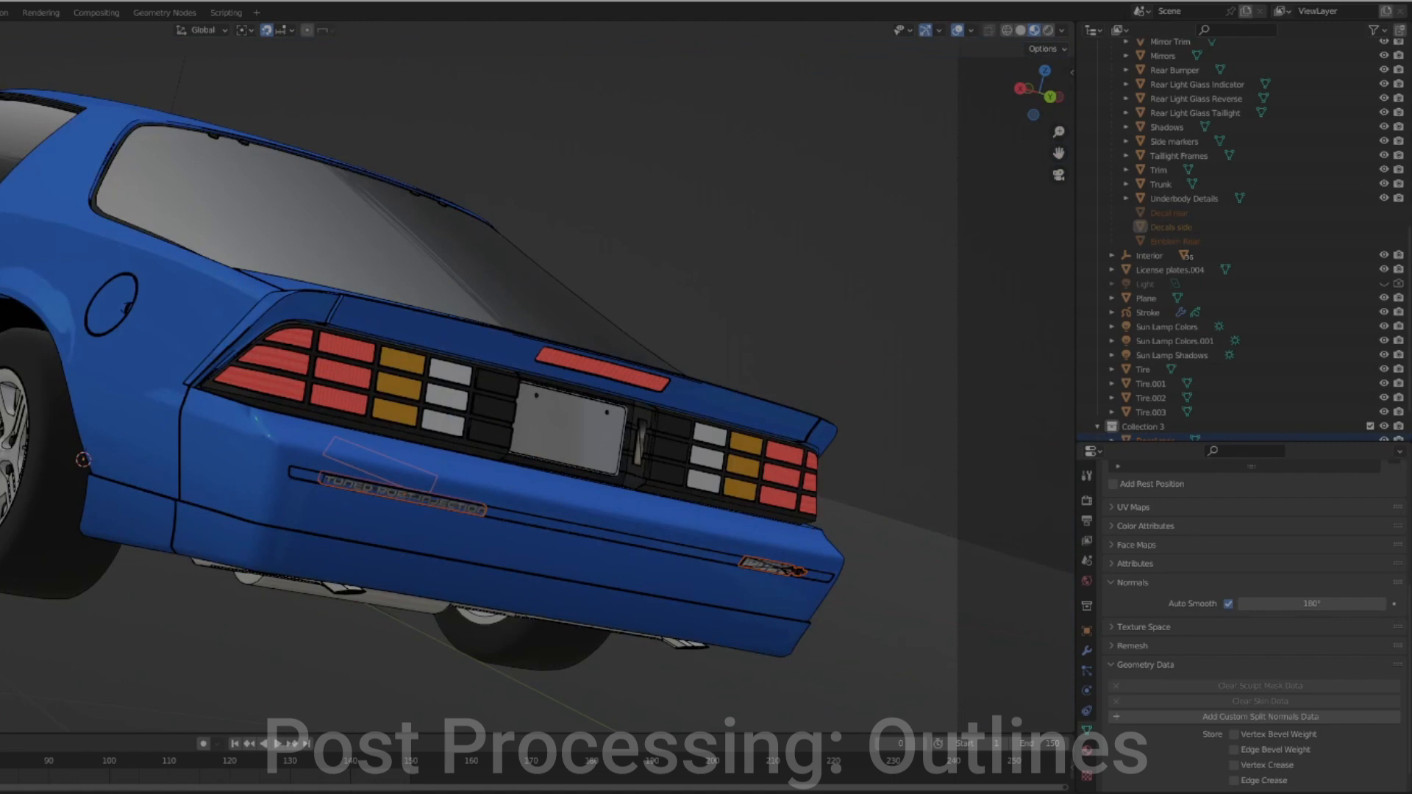
key("a")
key("alt+a")
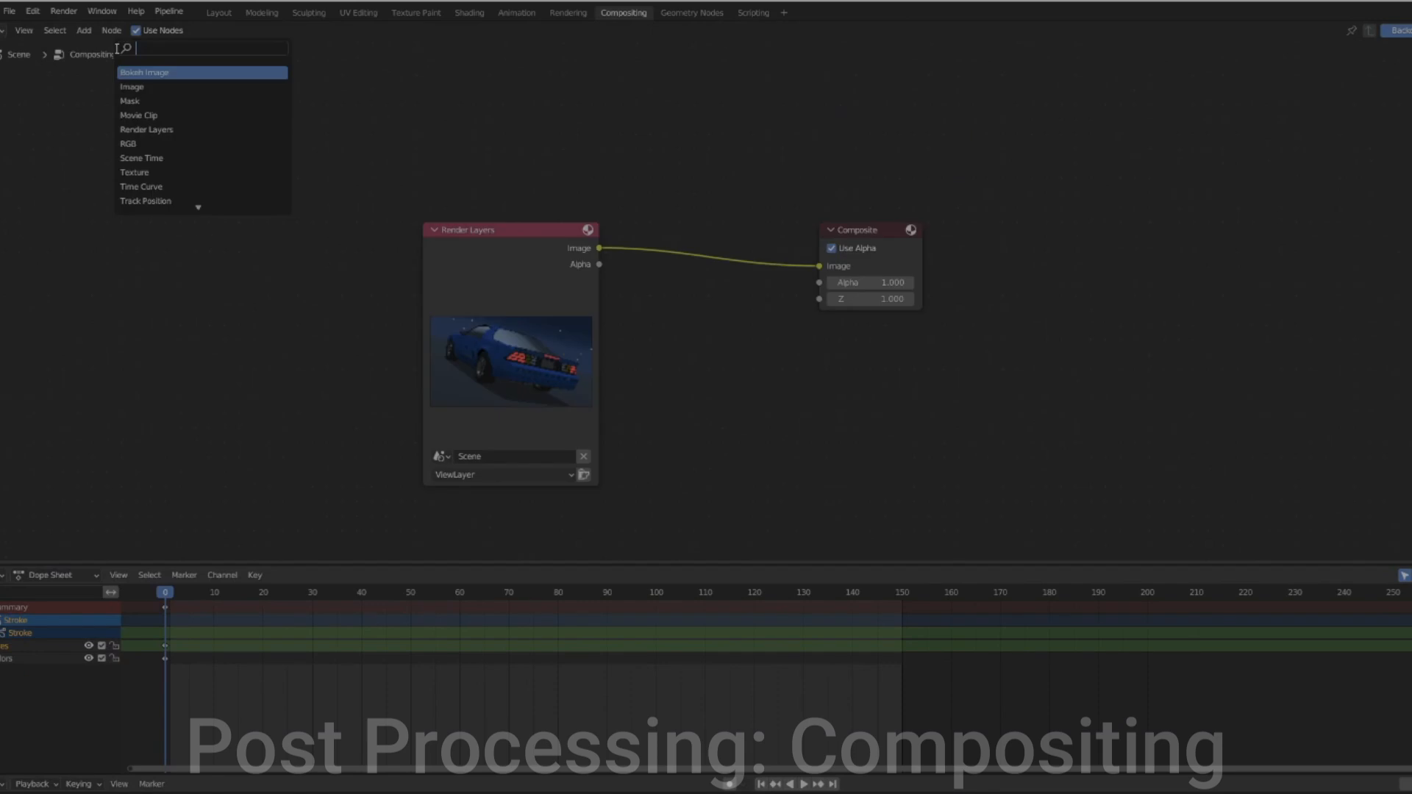
Insert a Glare node between Render Layers and Composite in the compositor and set its type to Fog Glow
type("gla")
key("Return")
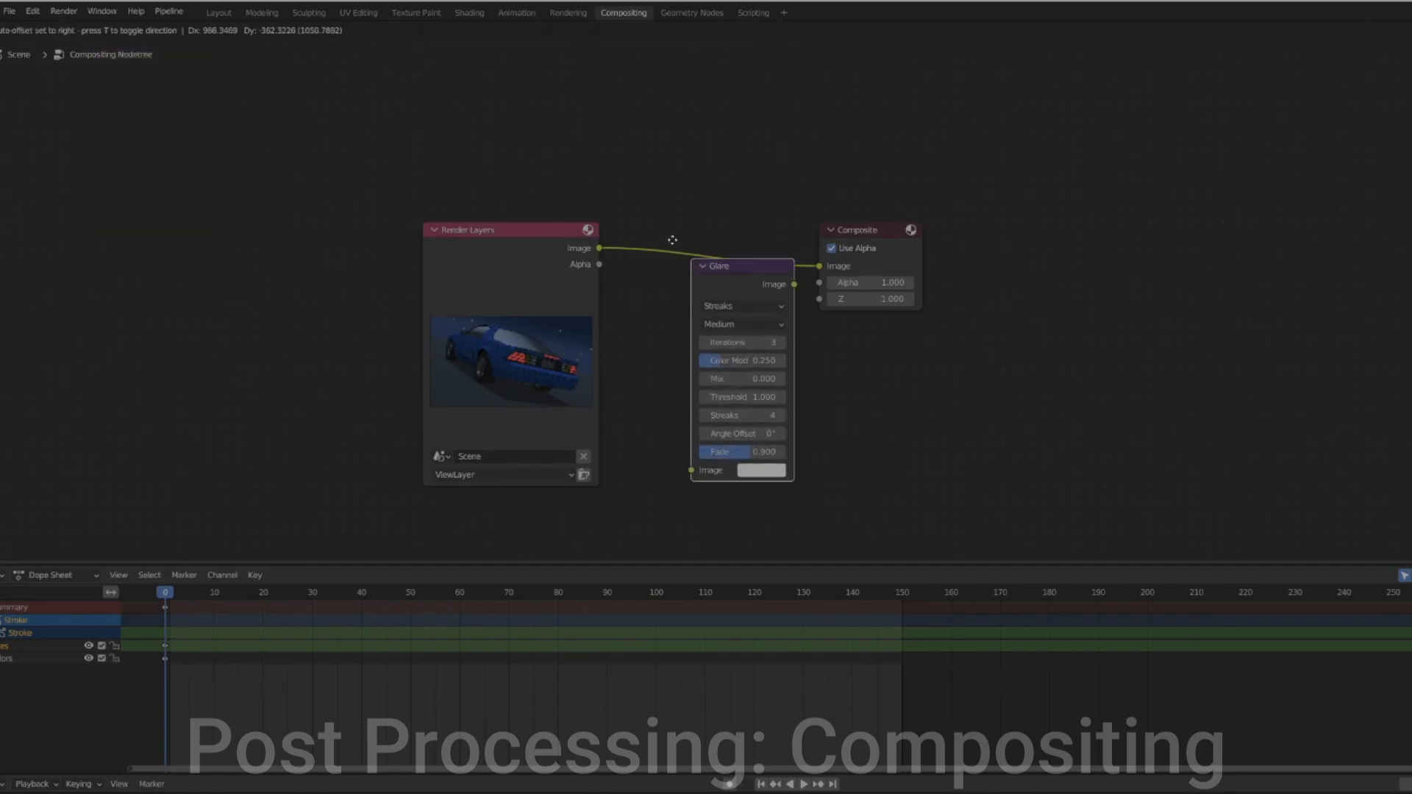
left_click(691, 221)
left_click(700, 245)
left_click(693, 290)
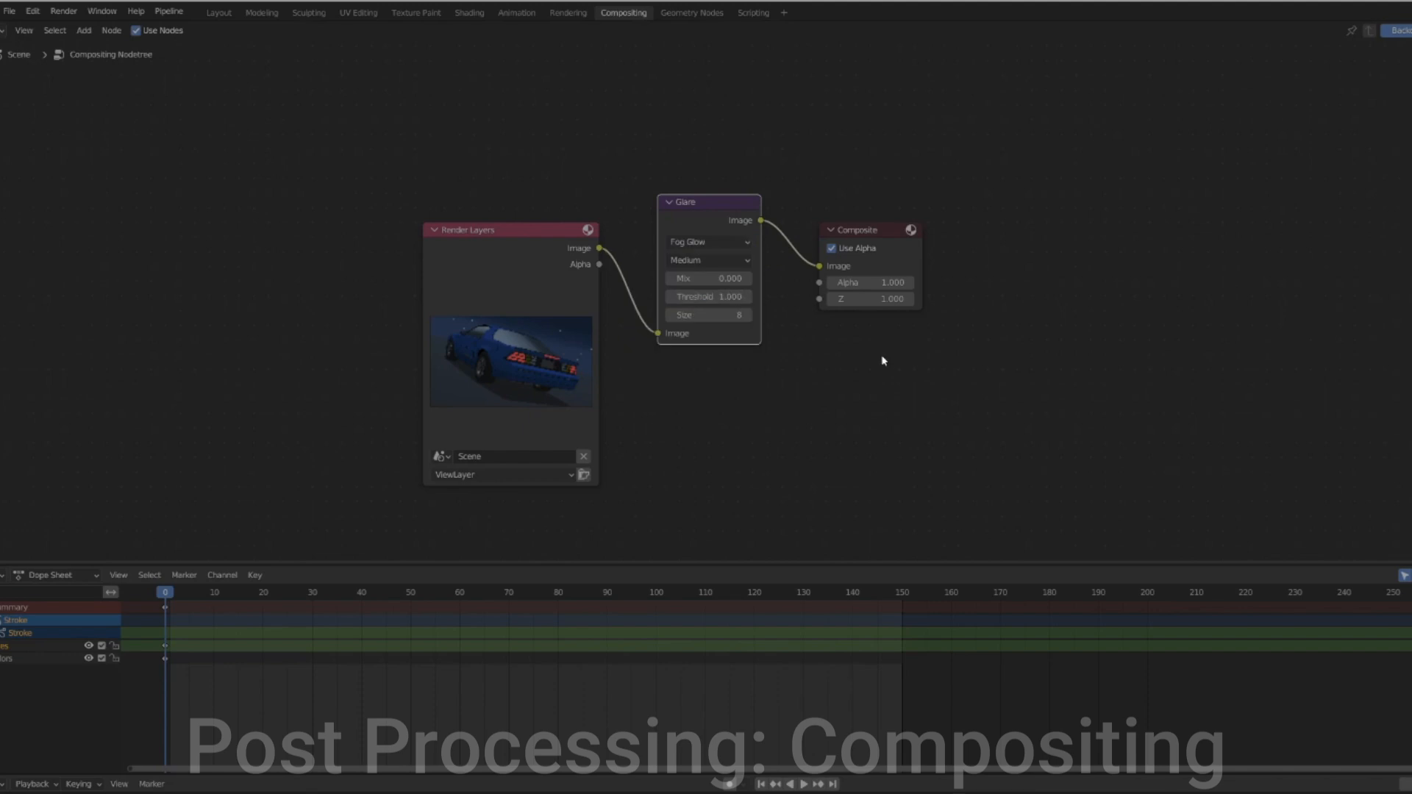
Set the Glare node's mix to 0.25, threshold to 0.02 and size to 9
scroll(883, 357, "up", 1)
left_click(698, 273)
type("0.25")
key("Return")
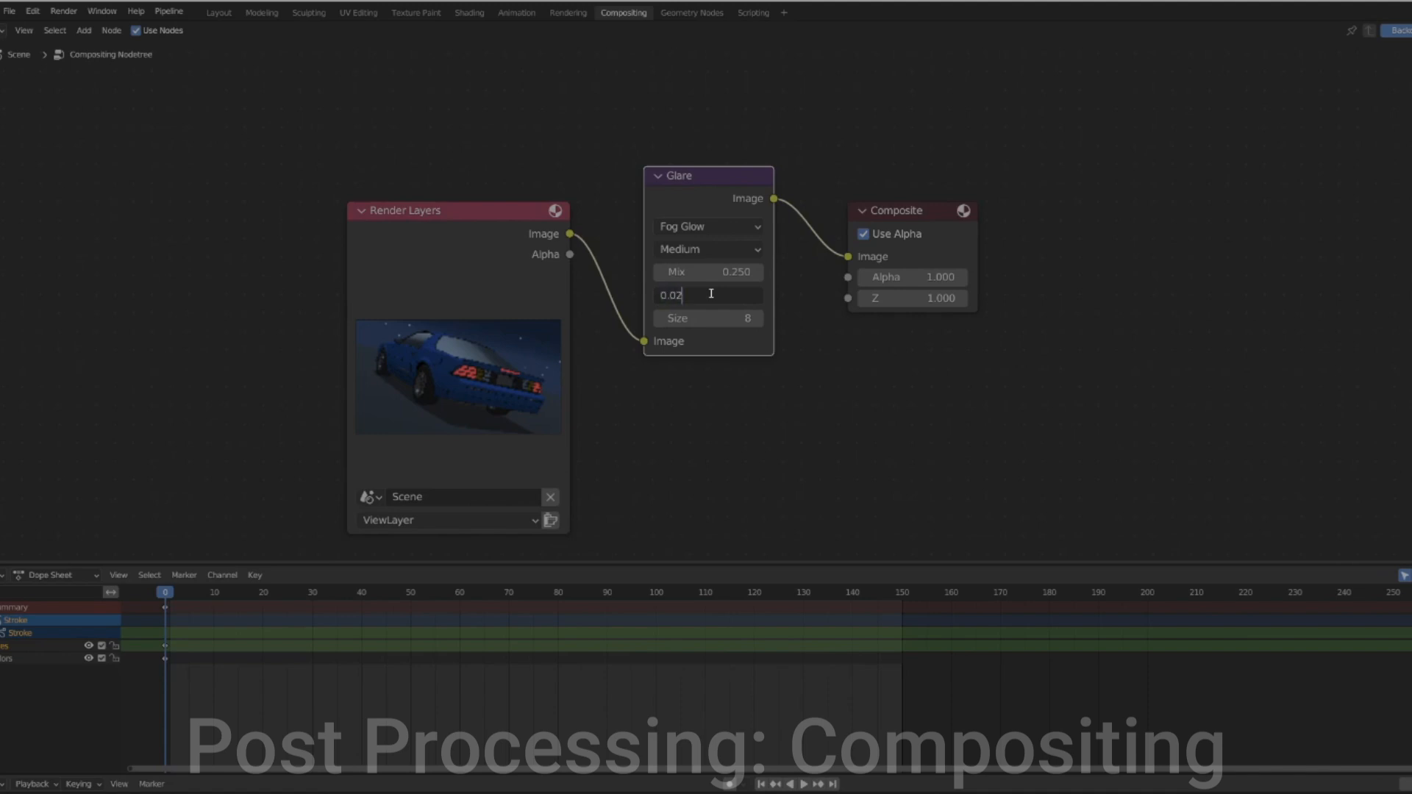
left_click(711, 293)
type("0.02")
key("Return")
left_click(720, 315)
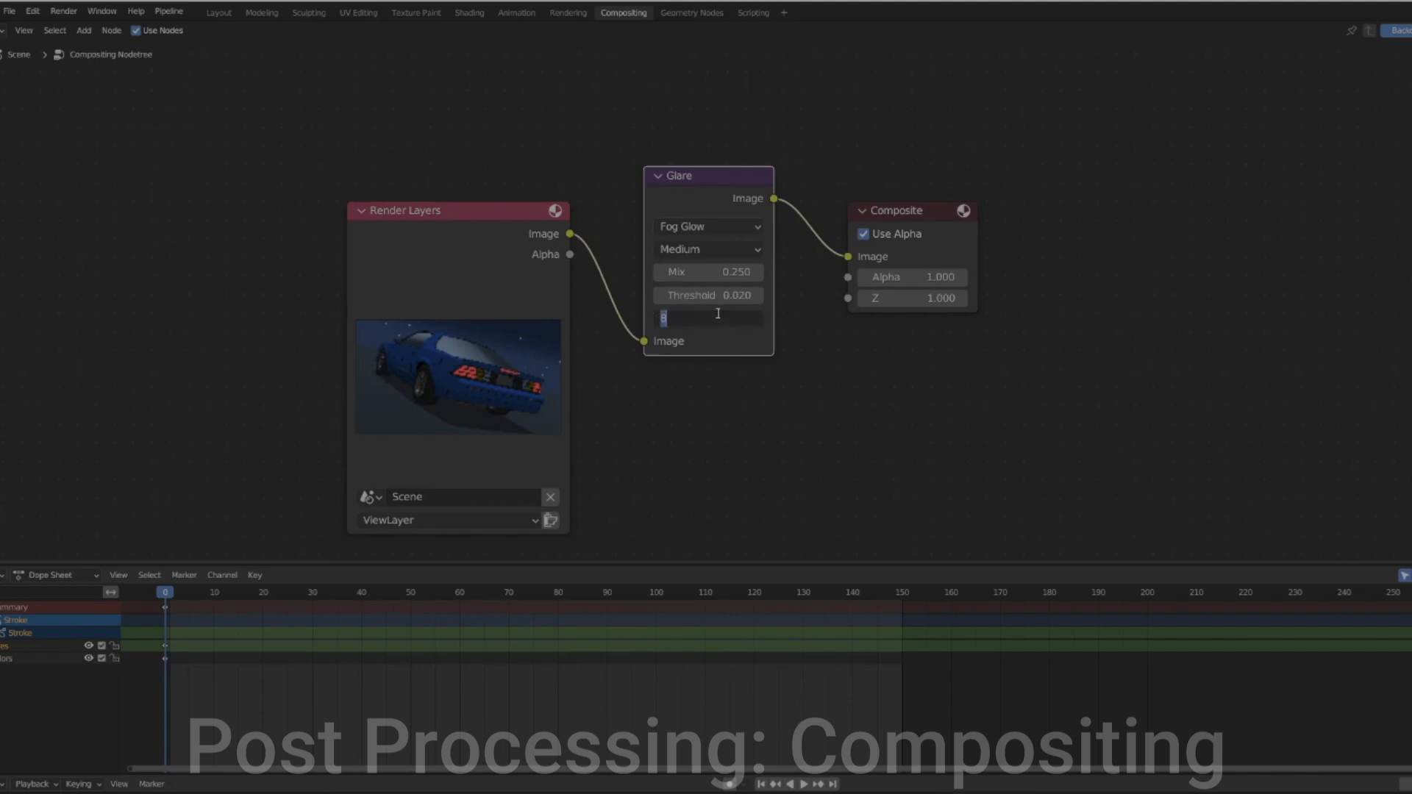
type("9")
key("Return")
Move the Composite node farther from the Glare node and insert a second Glare node on the link between them
left_click_drag(905, 210, 1237, 191)
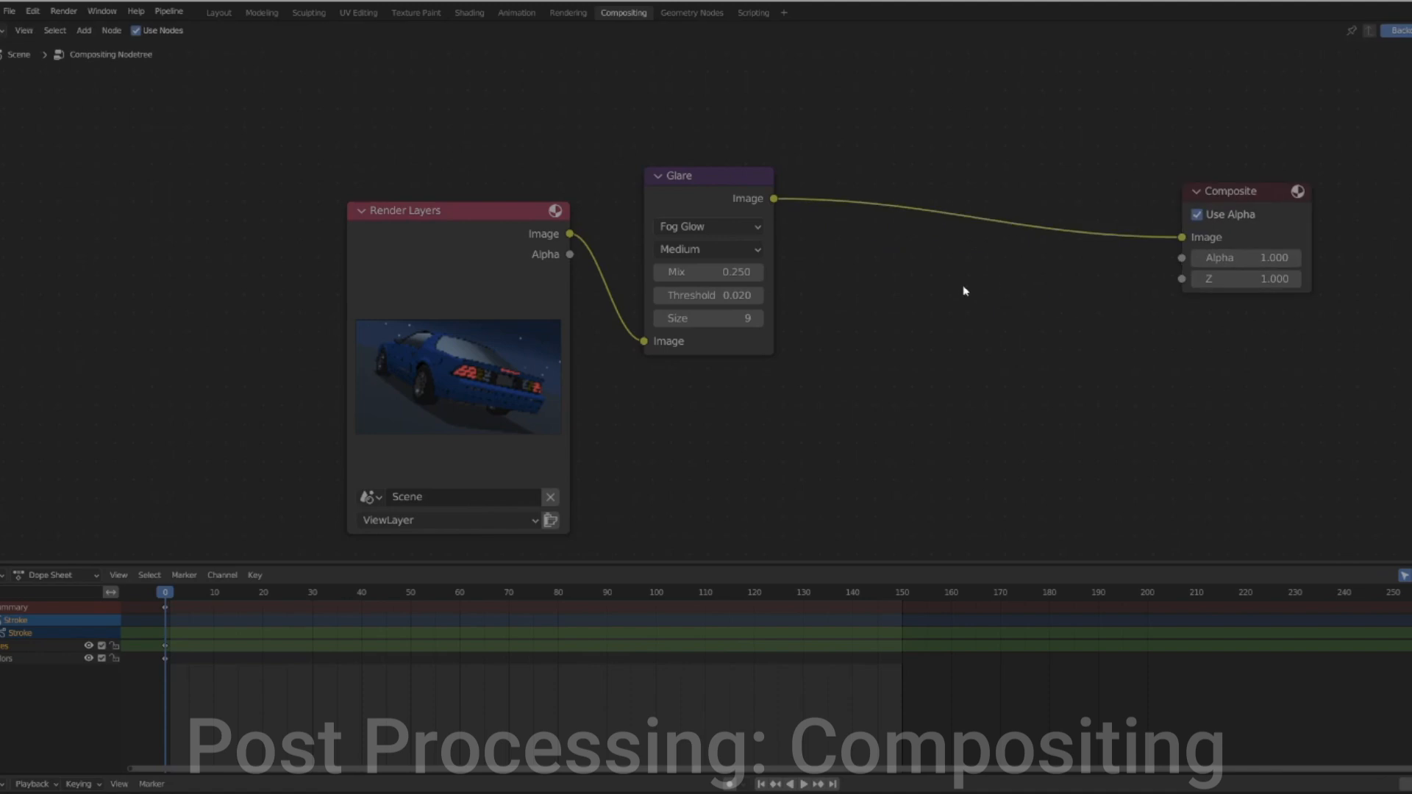
middle_click_drag(428, 67, 312, 94)
left_click(111, 30)
left_click(84, 30)
left_click(97, 47)
type("gl")
key("Return")
left_click(703, 154)
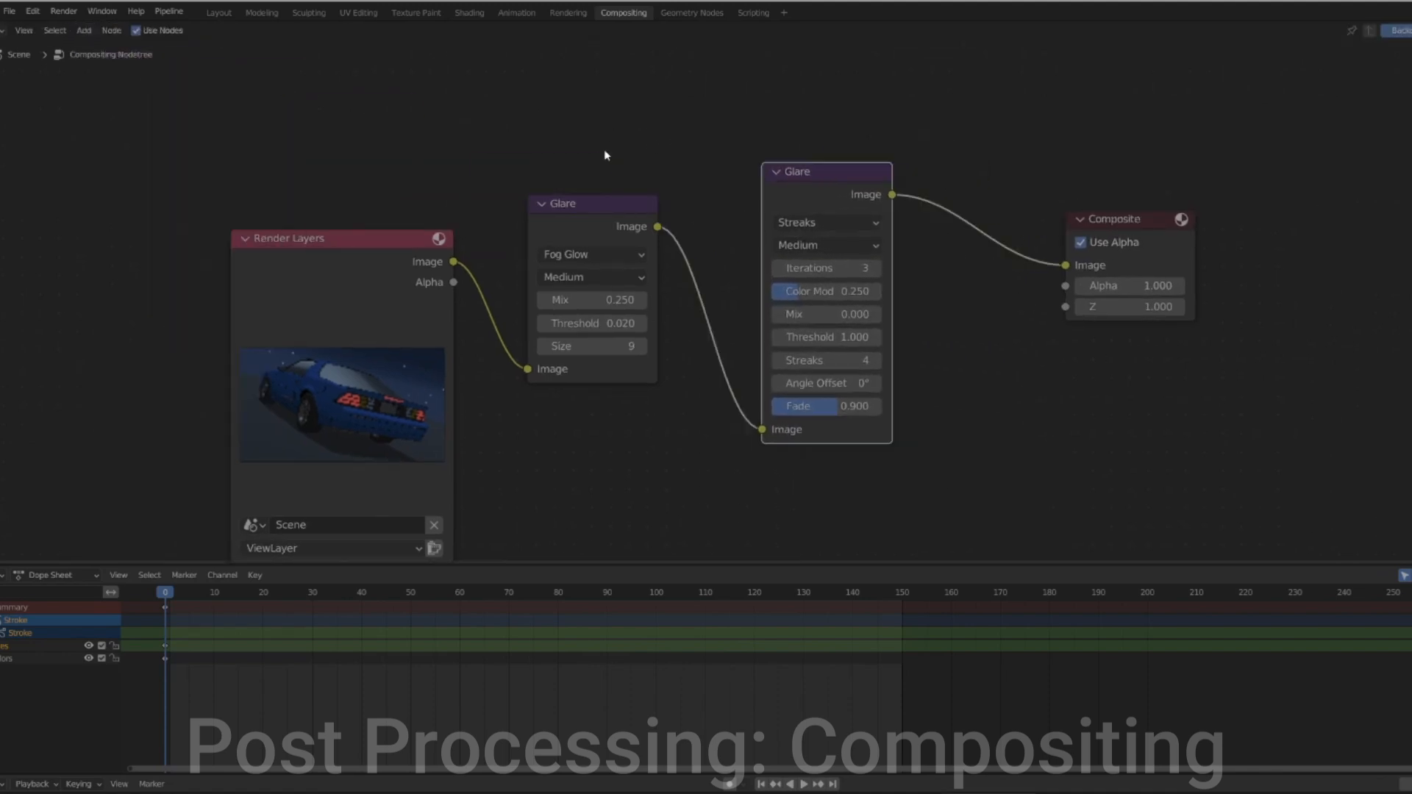
Set the second Glare node to Fog Glow with threshold 0.8, mix 0.25 and size 9
double_click(854, 291)
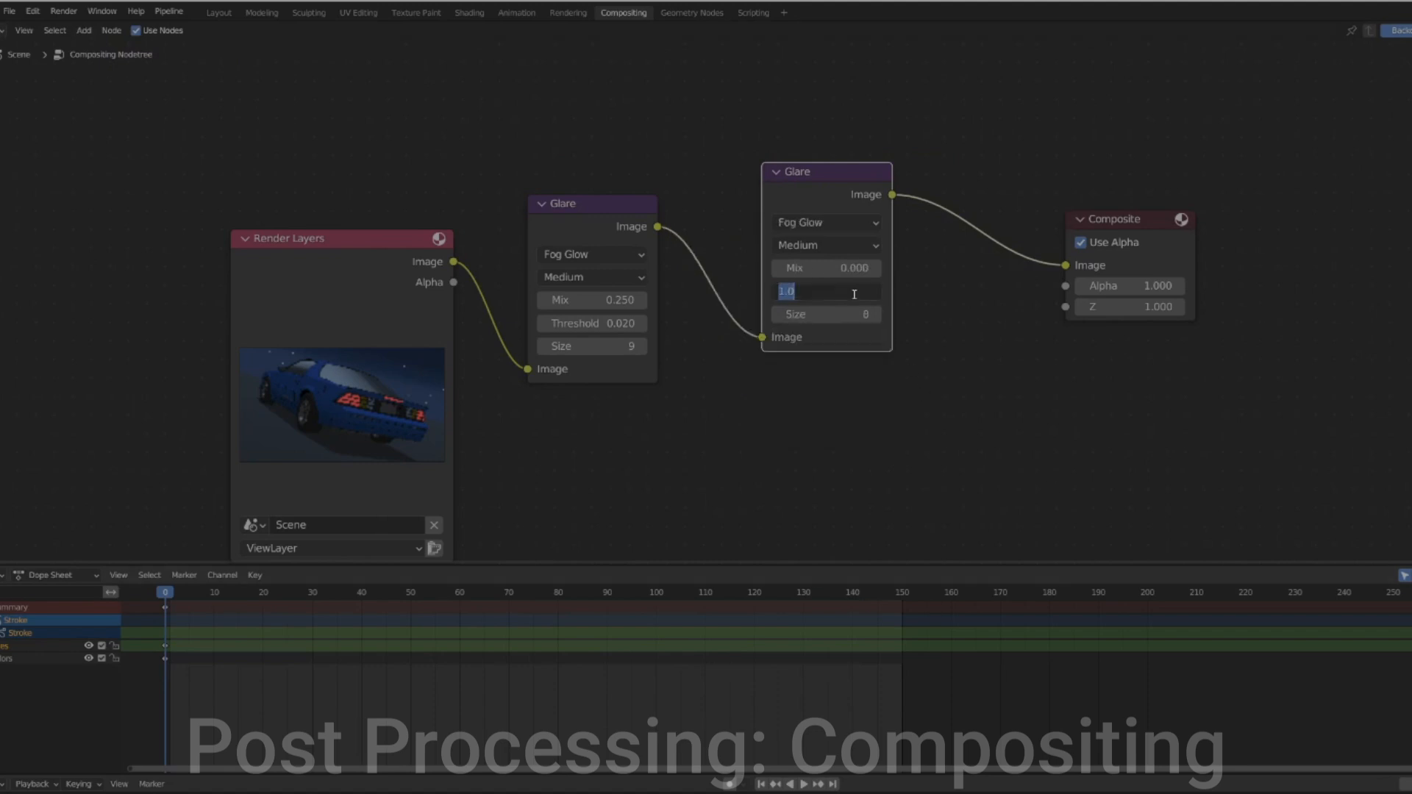
type("0.8")
key("Return")
double_click(841, 268)
type("0.25")
key("Return")
double_click(848, 310)
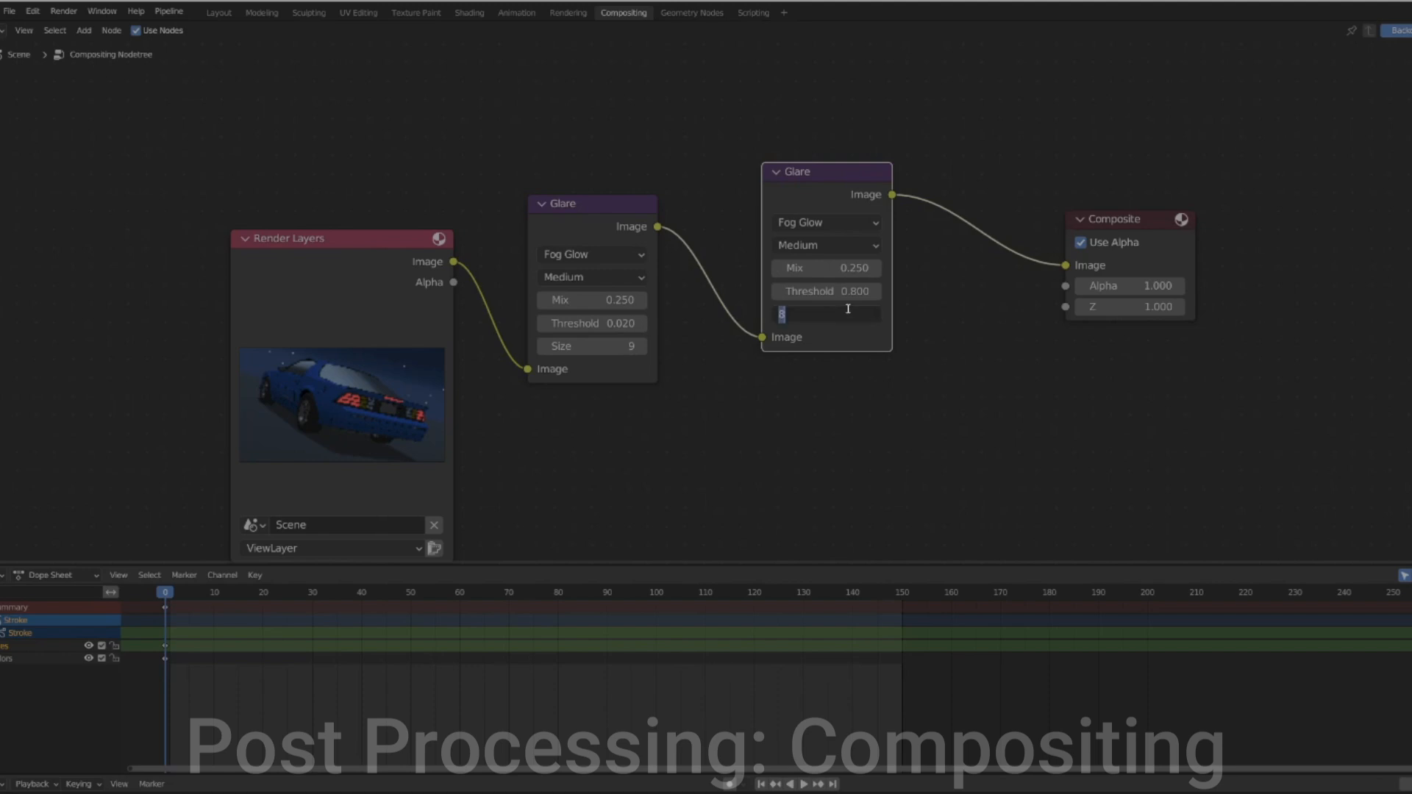
type("9")
key("Return")
Duplicate the second Glare node, insert the copy before Composite, and set its threshold to 1
middle_click_drag(905, 347, 824, 371)
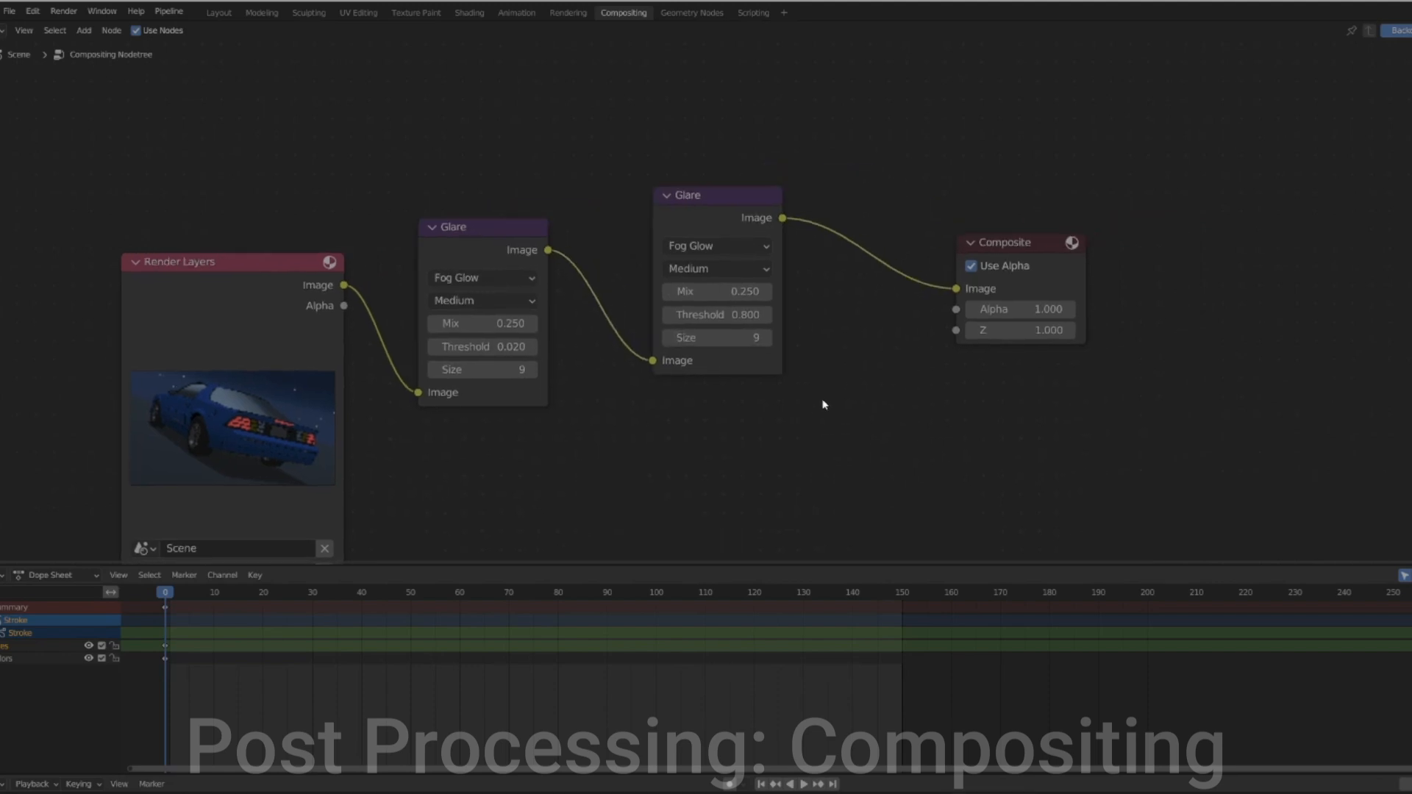
key("shift+d")
left_click(898, 315)
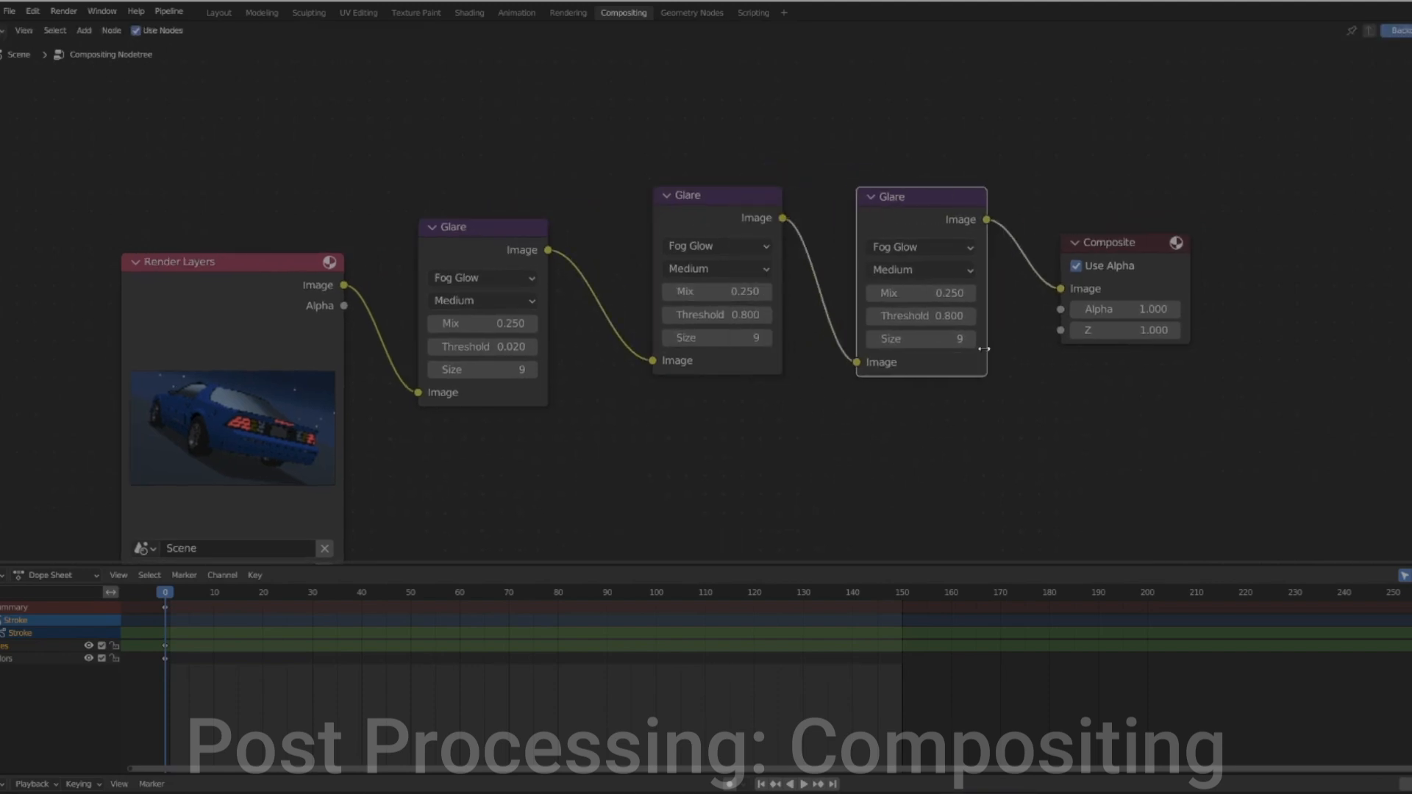
left_click(955, 320)
type("1")
key("Return")
left_click(946, 508)
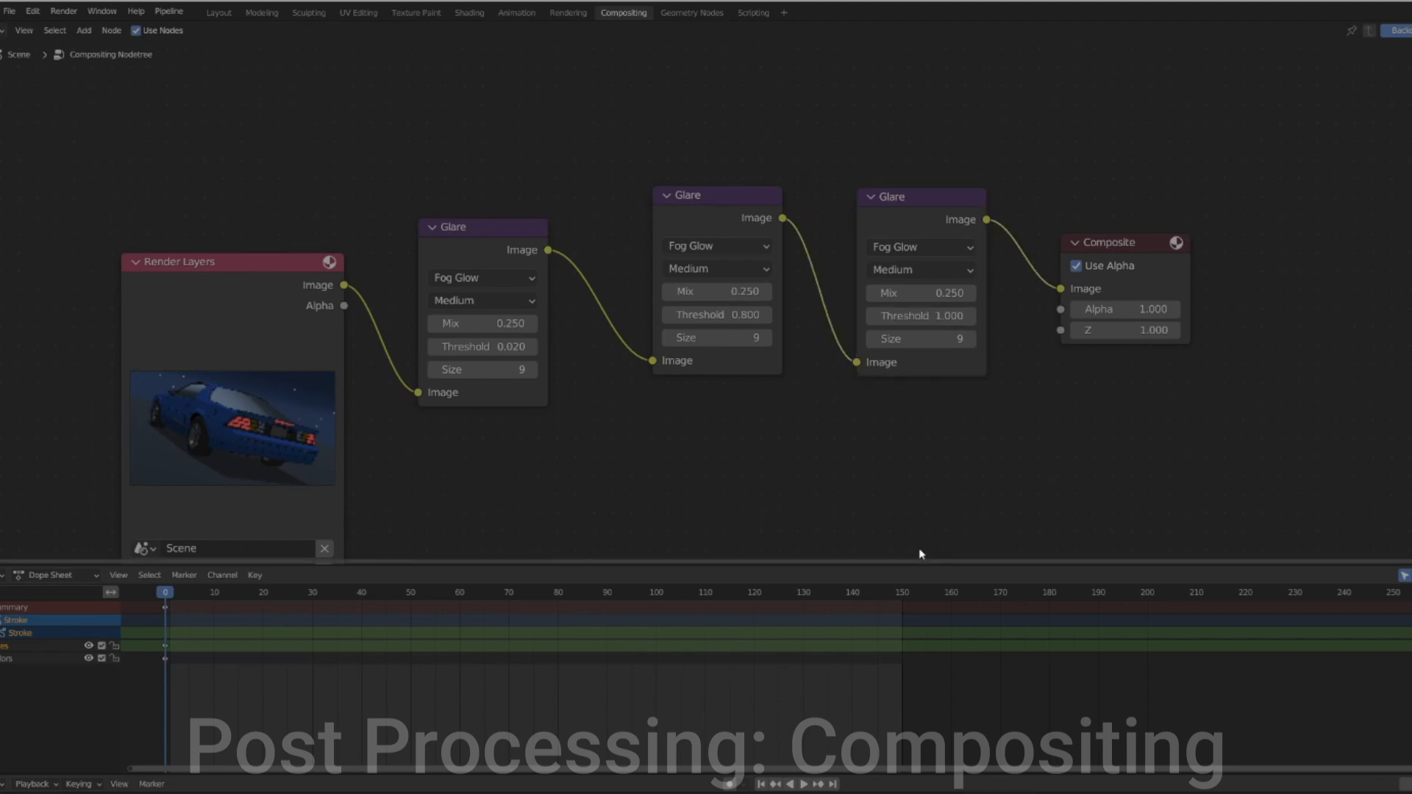
Return to the Layout workspace and show the camera view of the car in Rendered shading
scroll(924, 388, "down", 2)
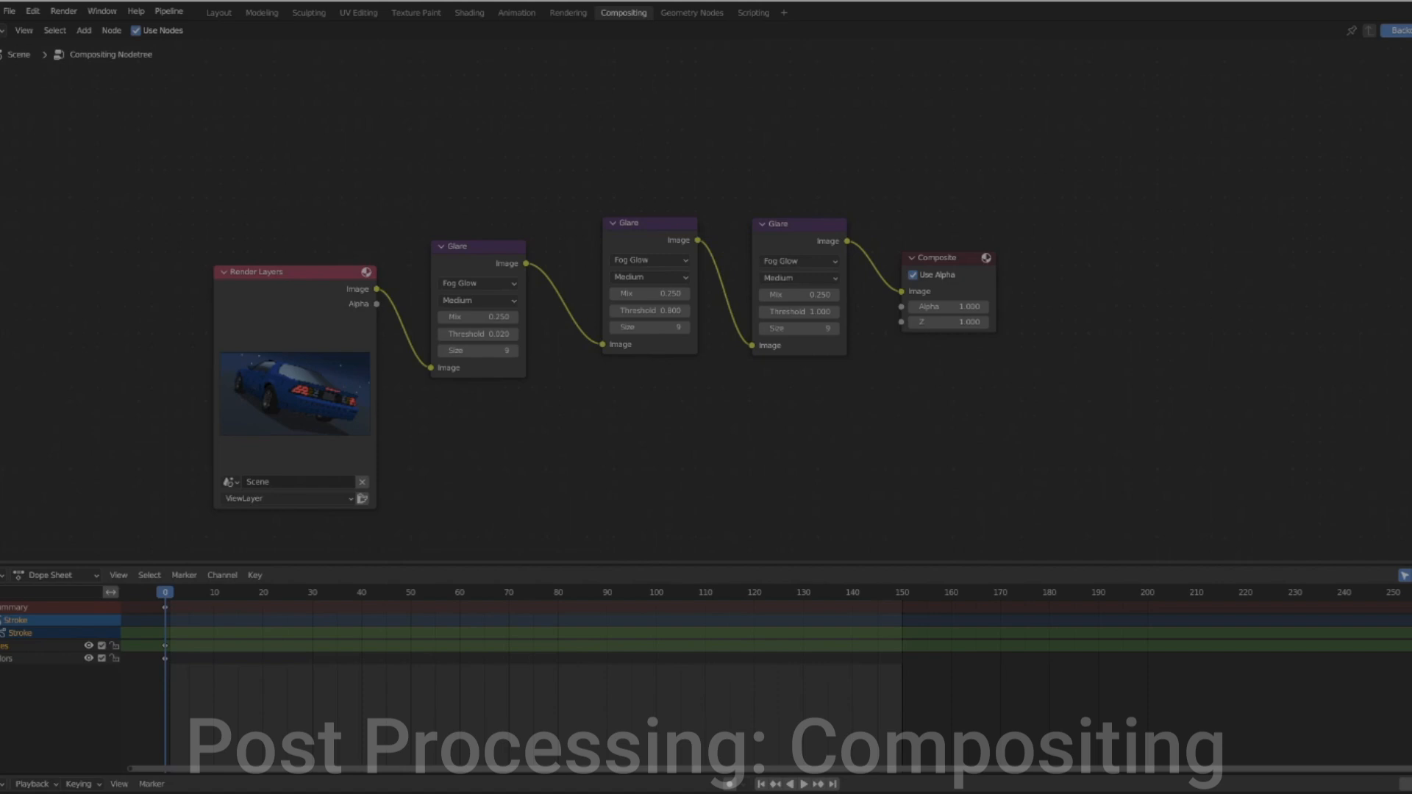
left_click(224, 10)
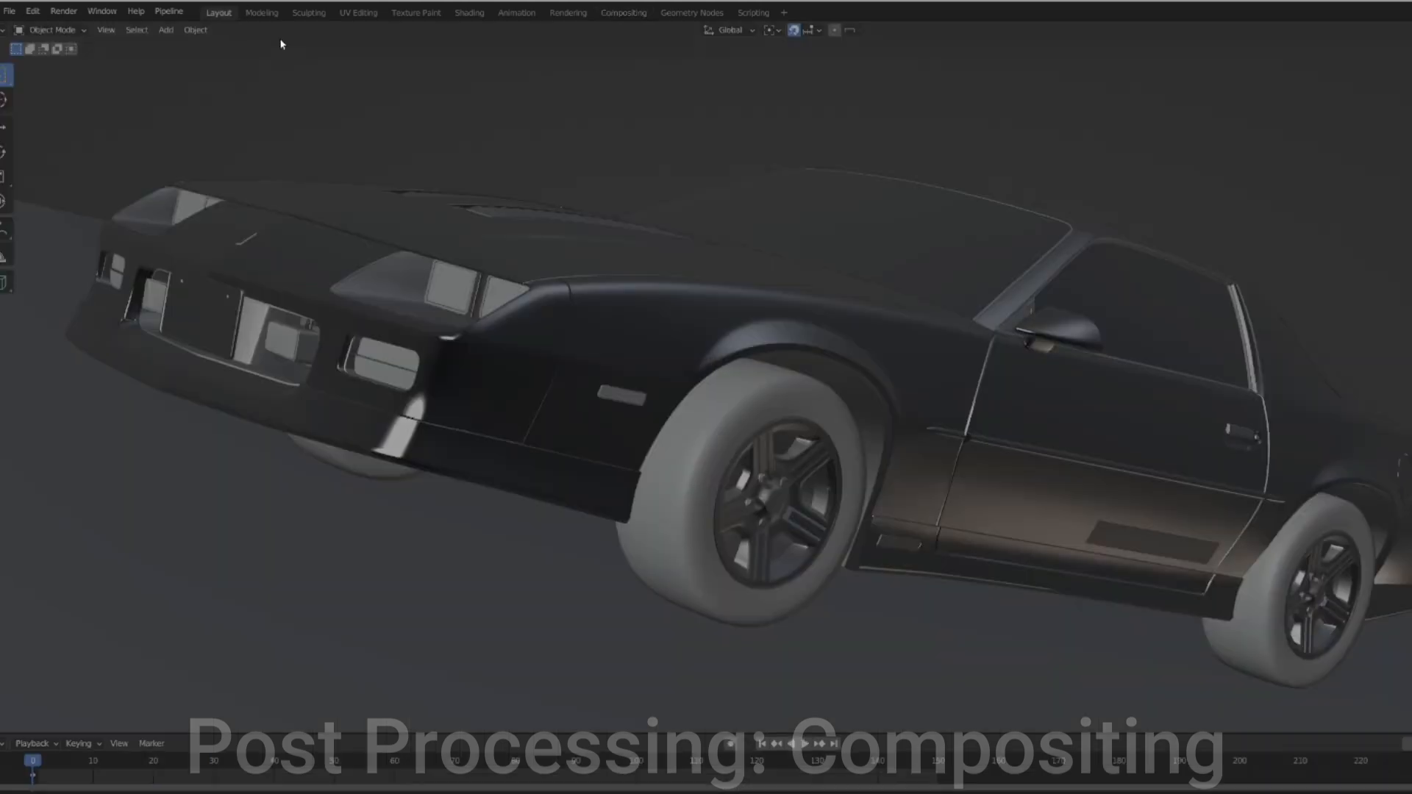
scroll(990, 403, "down", 3)
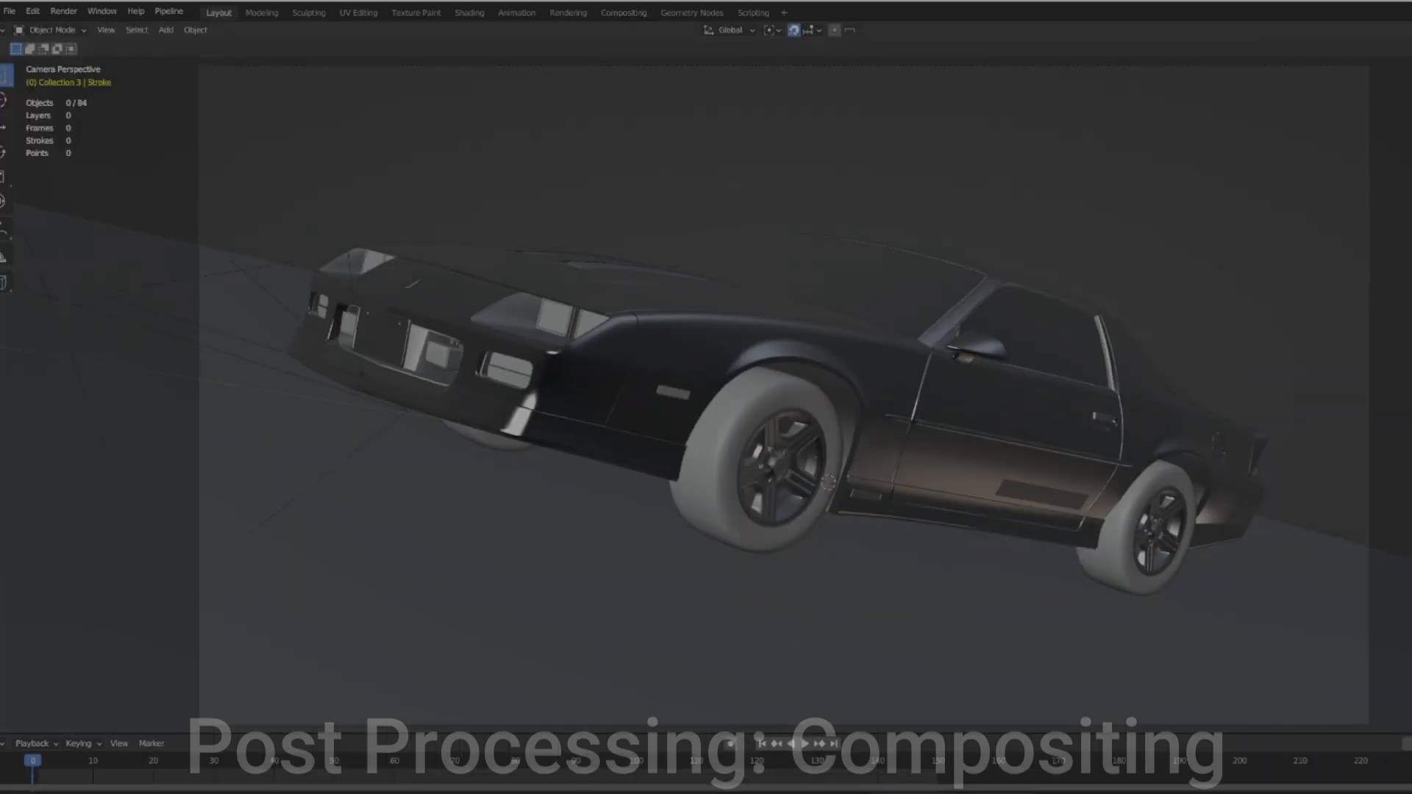
key("z")
key("z")
left_click(1205, 351)
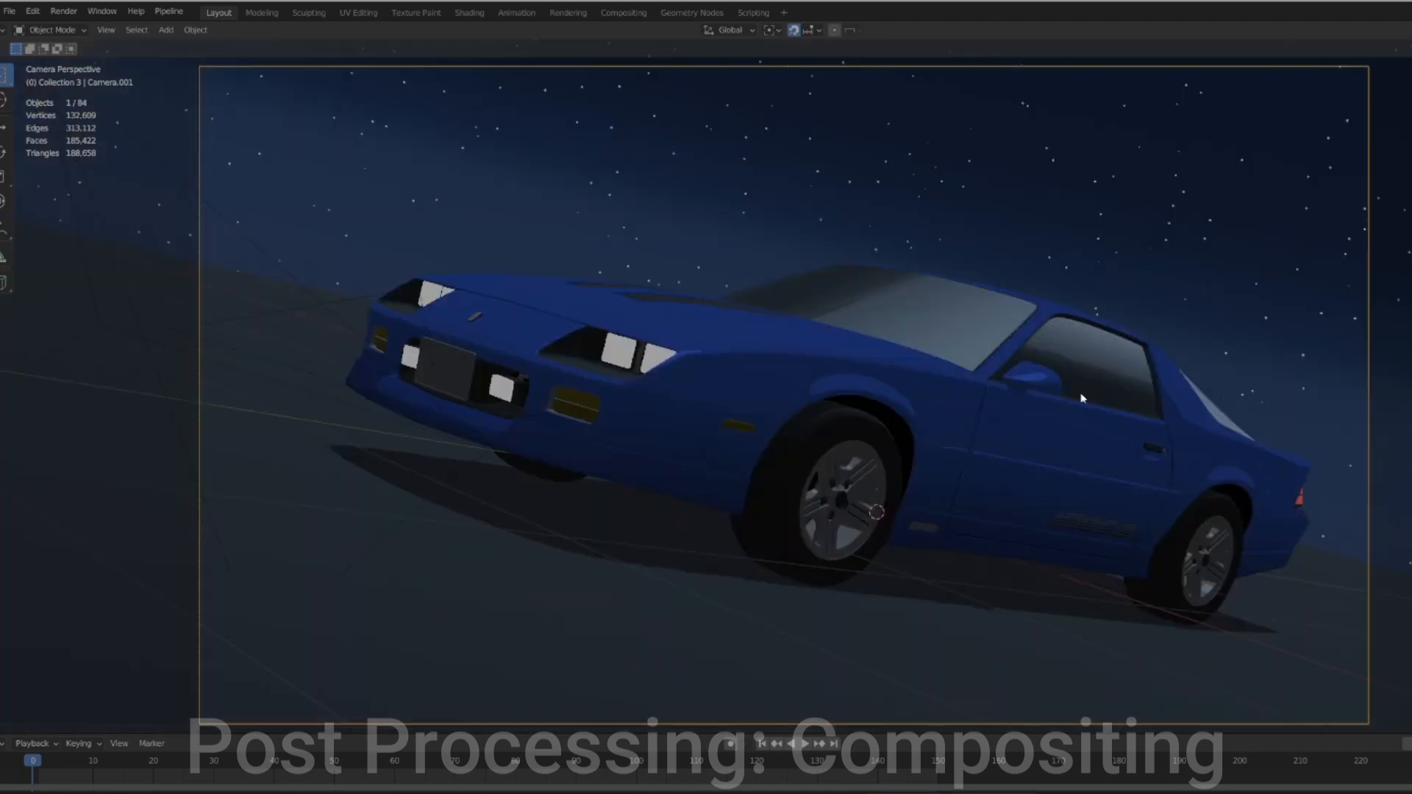
Render the current frame and maximize the render window to inspect the glow on the headlights
scroll(1086, 394, "up", 2)
key("F12")
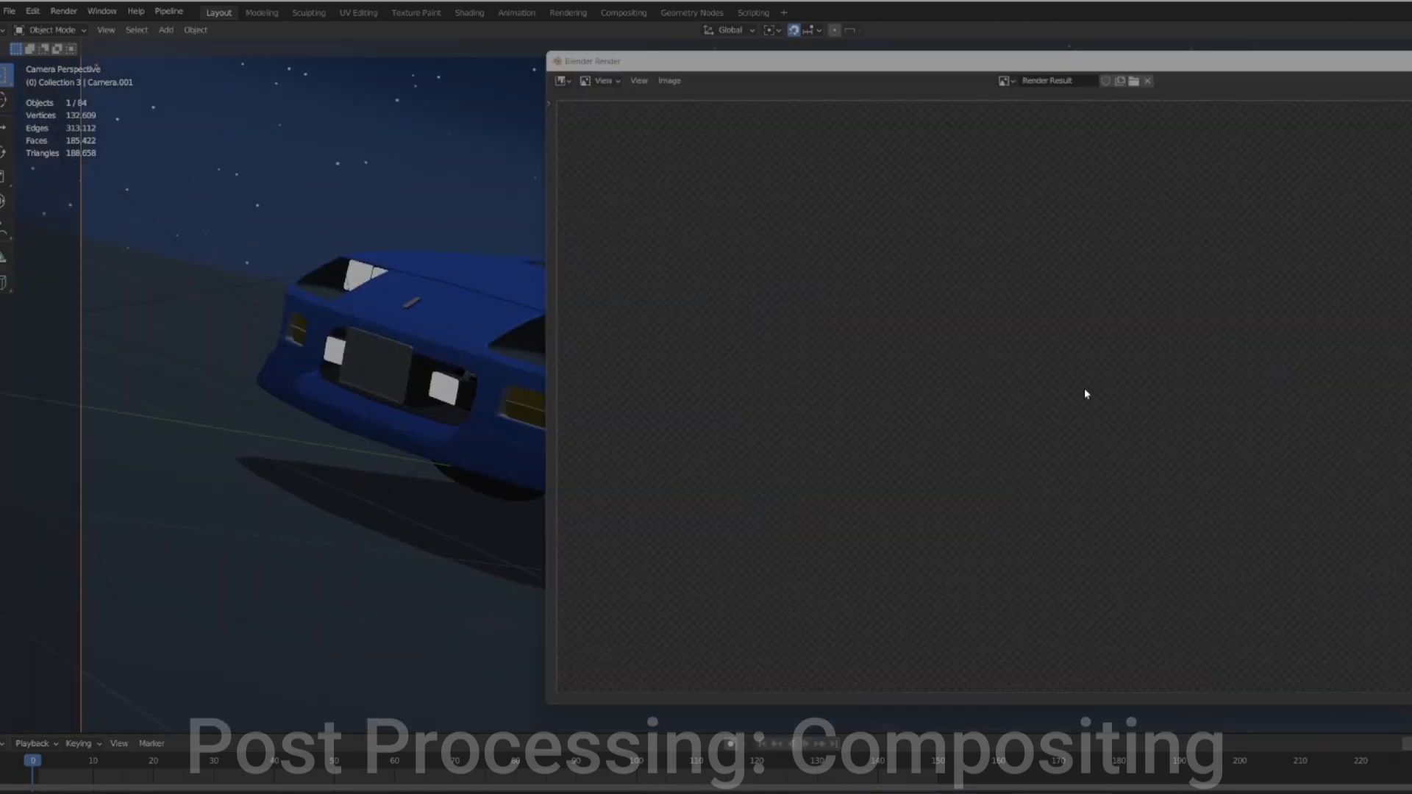
key("super+Up")
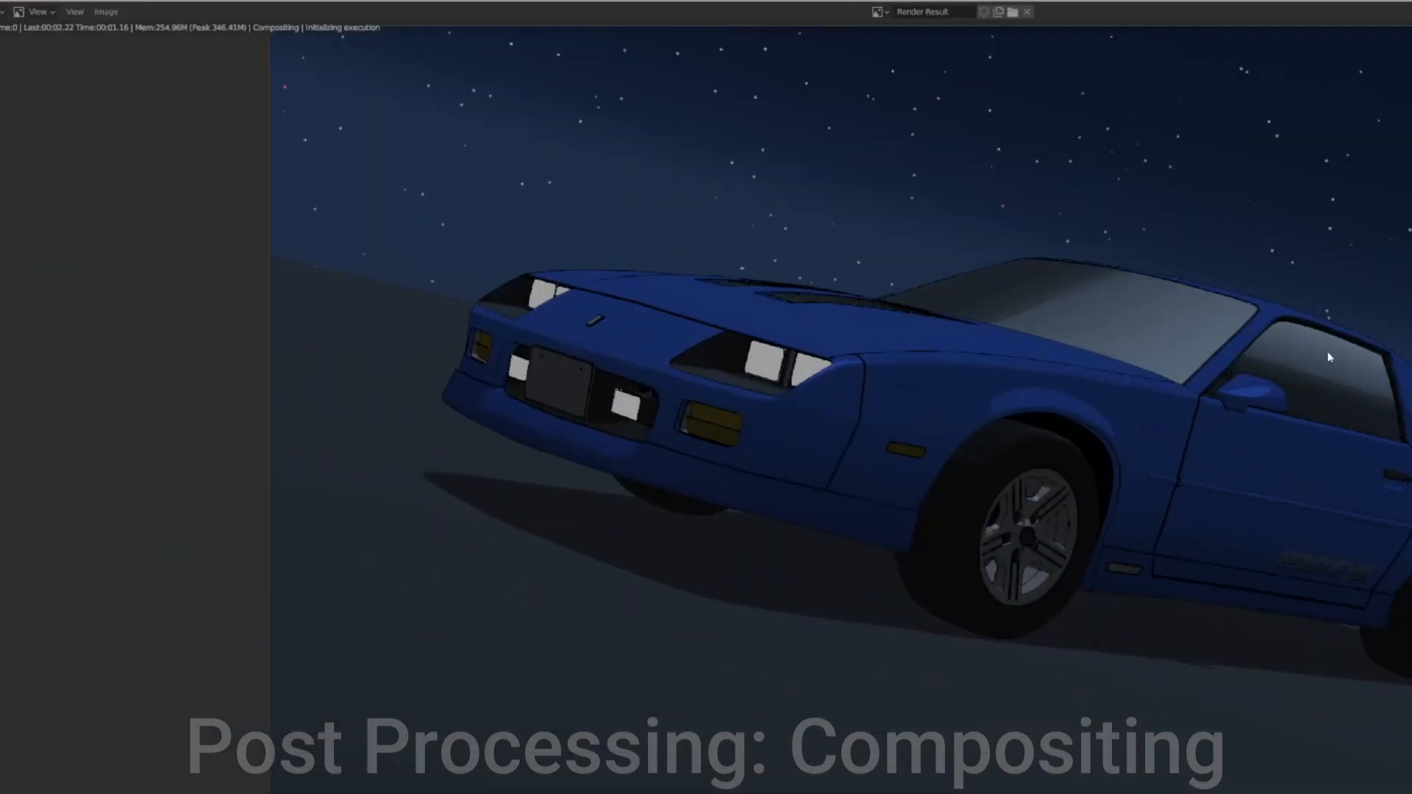
scroll(1332, 356, "up", 1)
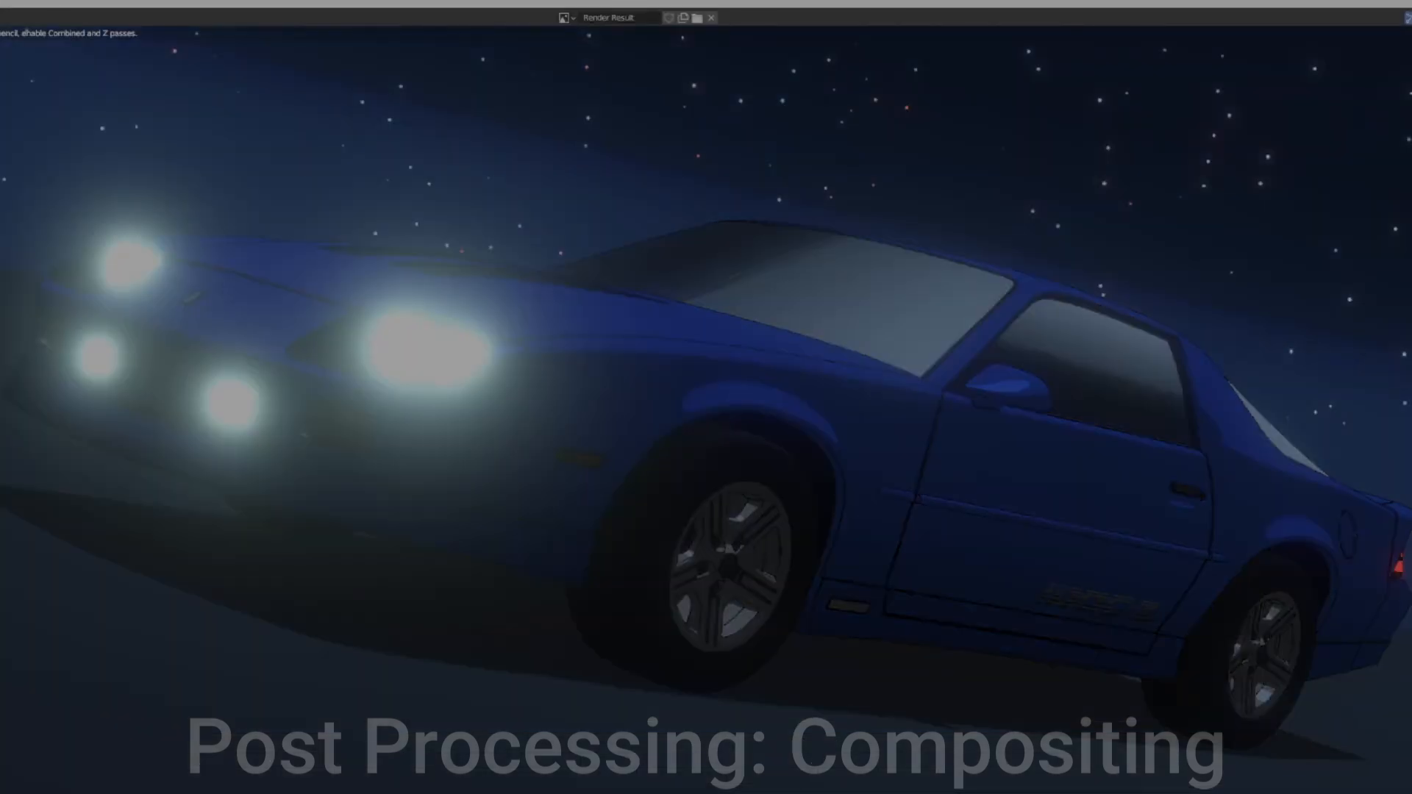